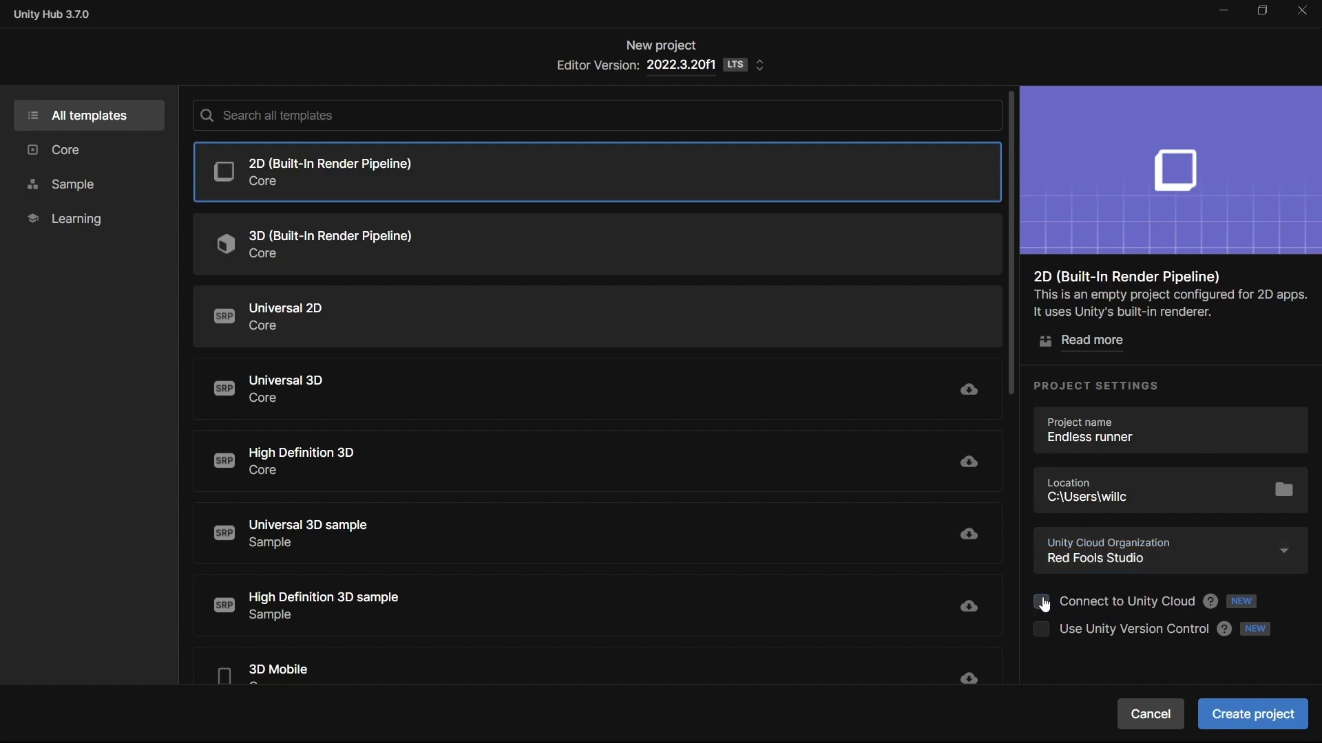
# Create the Endless runner project from the 2D (Built-In Render Pipeline) template and add a folder named Art to its Assets.
pyautogui.click(1243, 715)
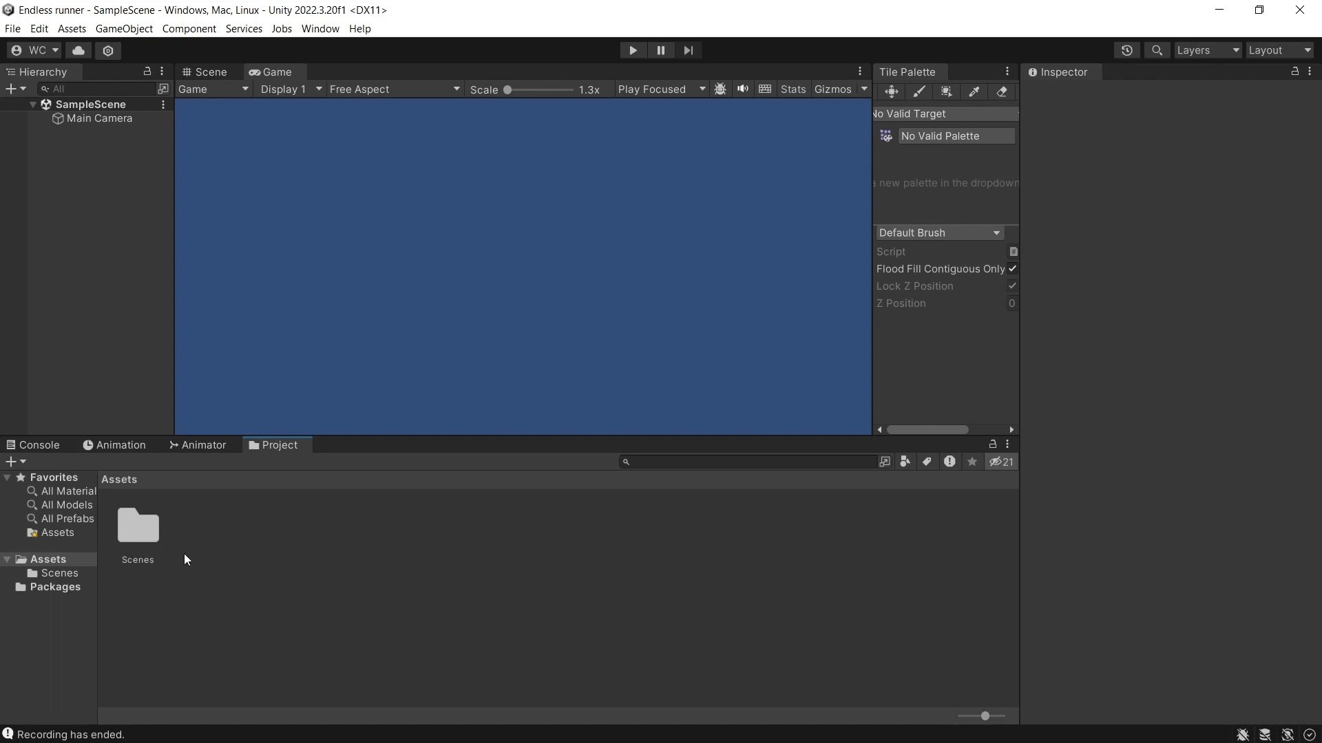
pyautogui.rightClick(196, 537)
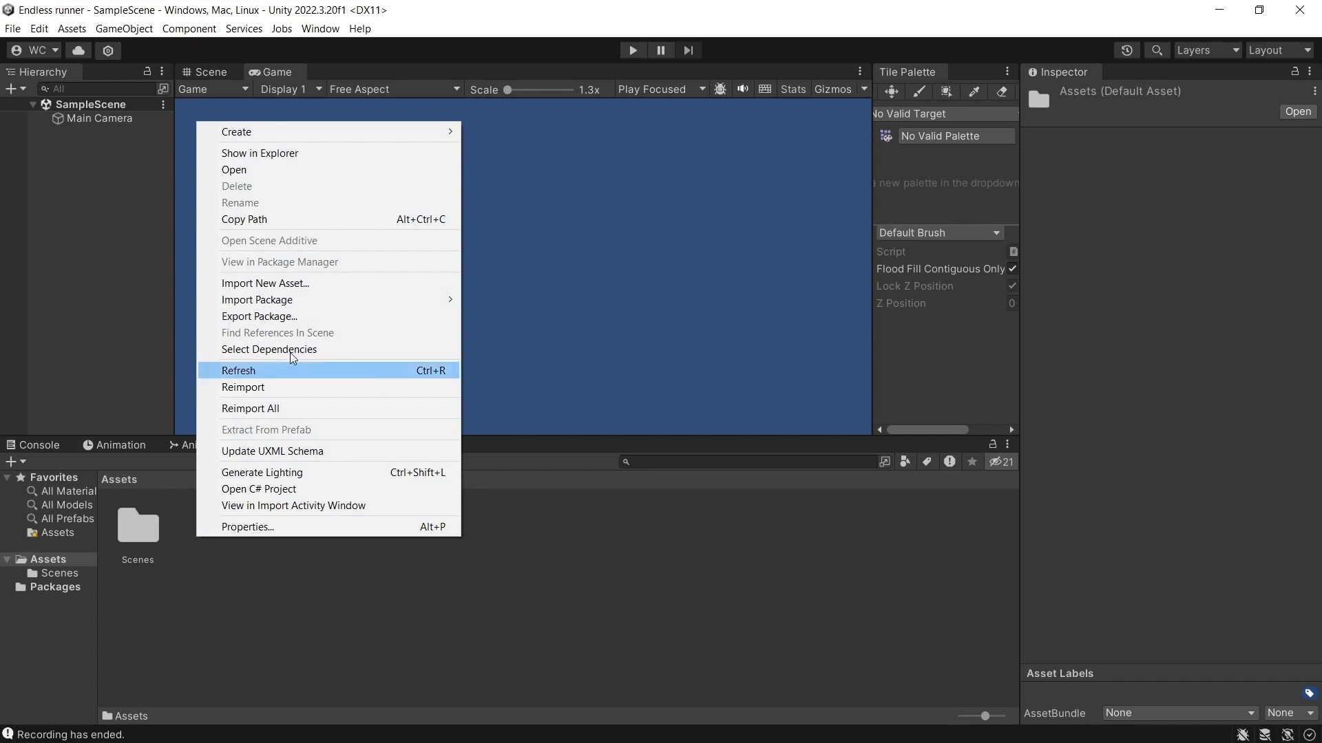
pyautogui.moveTo(311, 128)
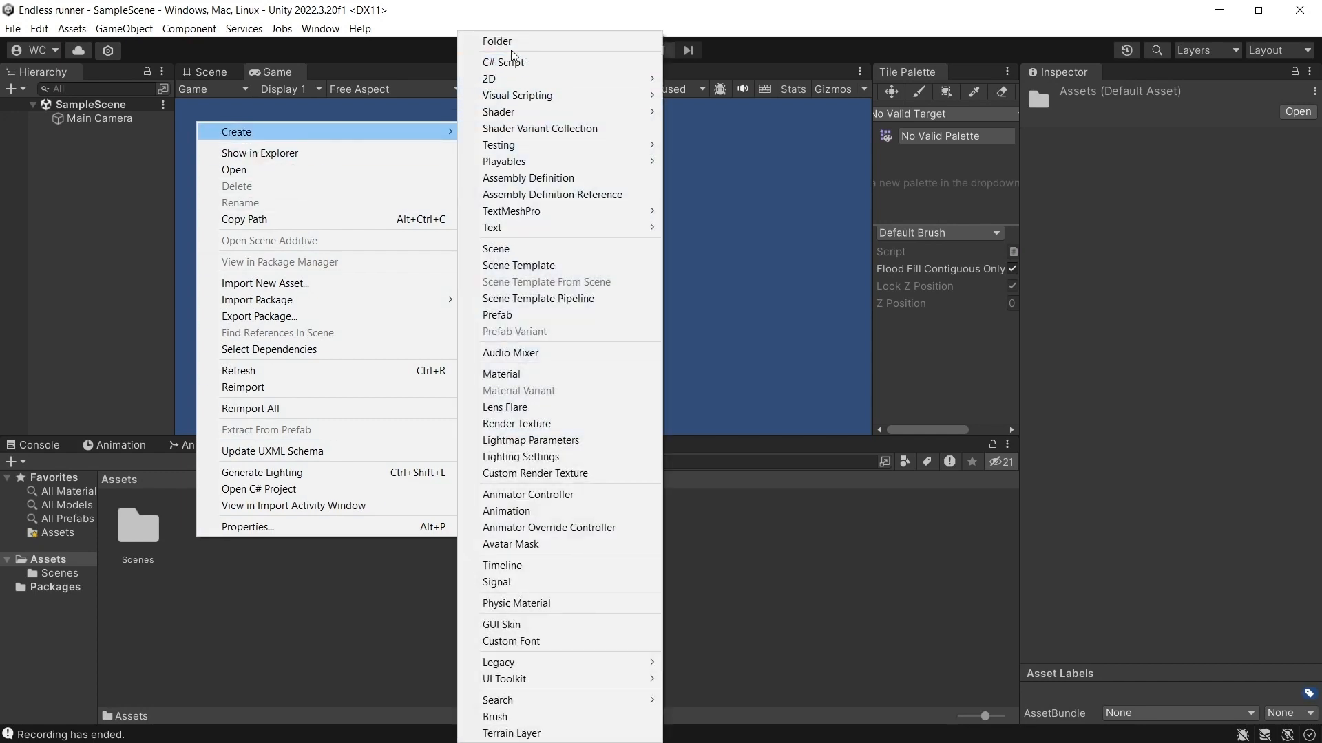
pyautogui.click(510, 43)
pyautogui.write('Art')
pyautogui.press('Return')
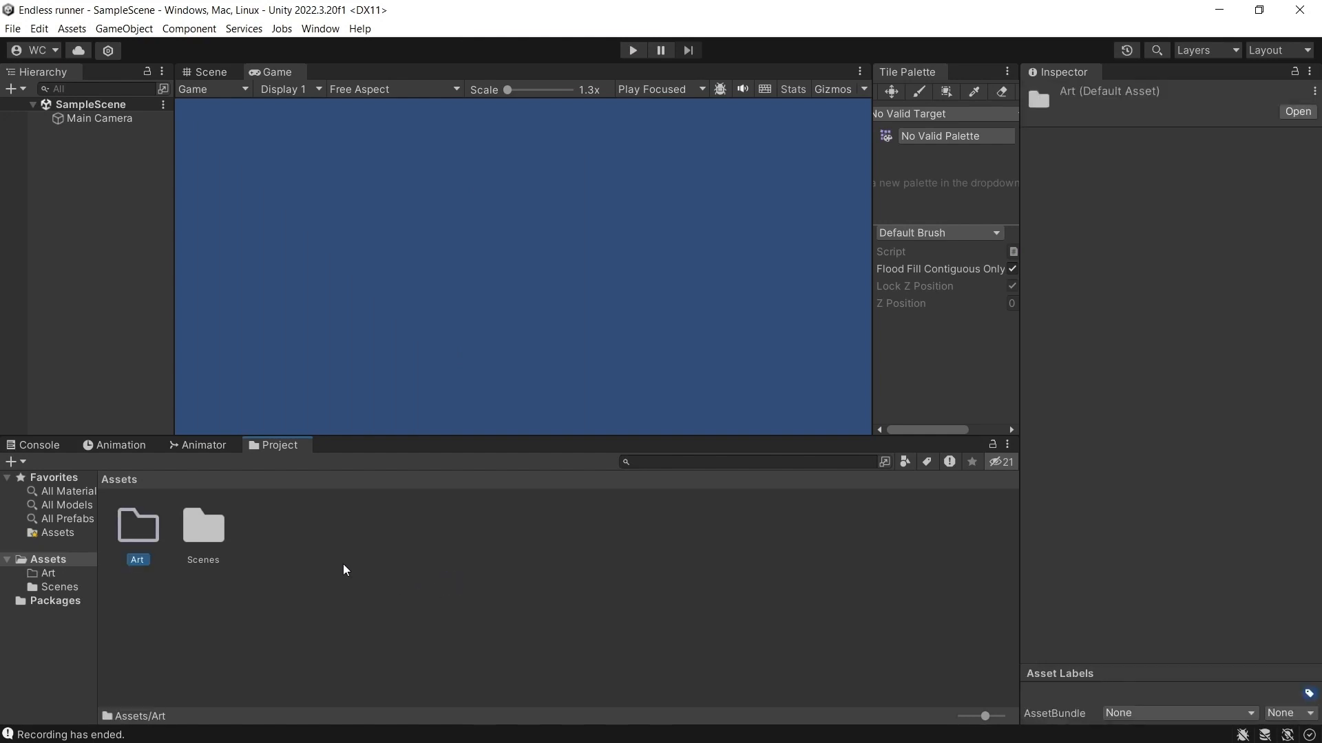
# Create a folder named Prefabs in the project's Assets.
pyautogui.rightClick(315, 558)
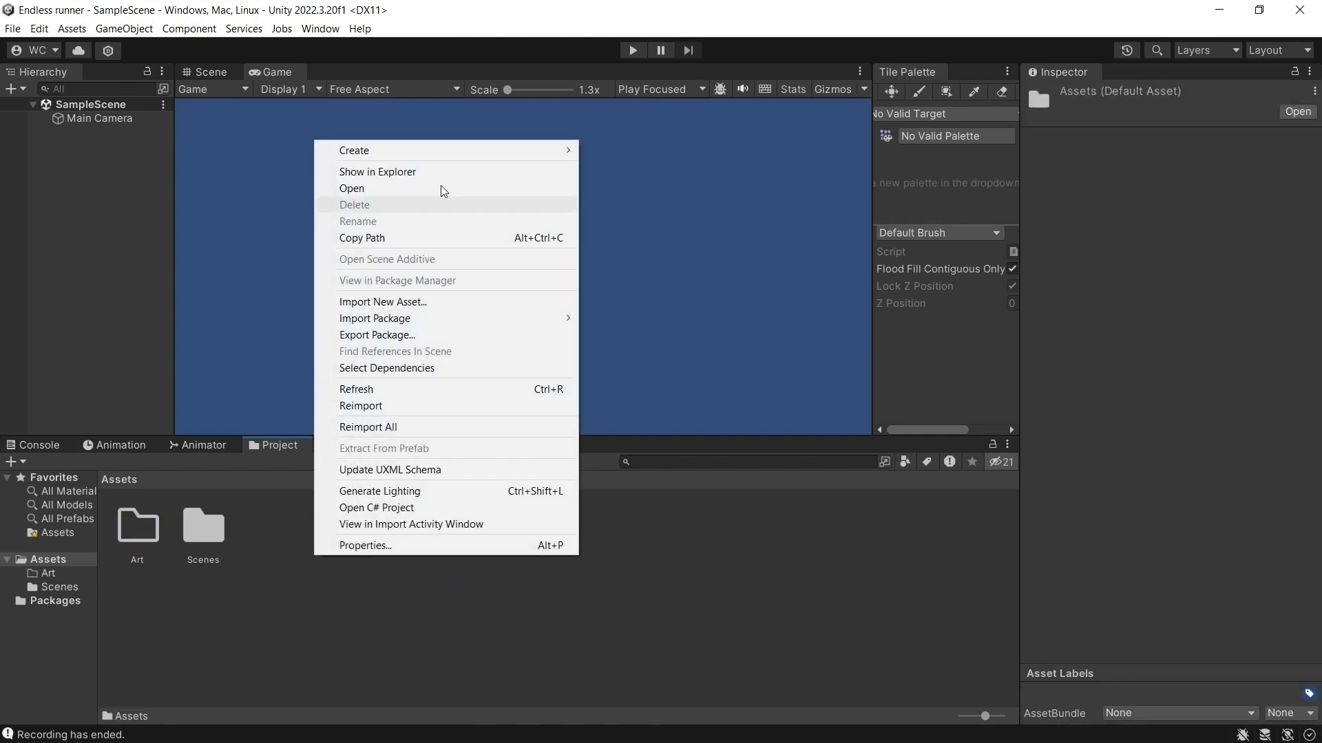
pyautogui.moveTo(447, 151)
pyautogui.click(643, 40)
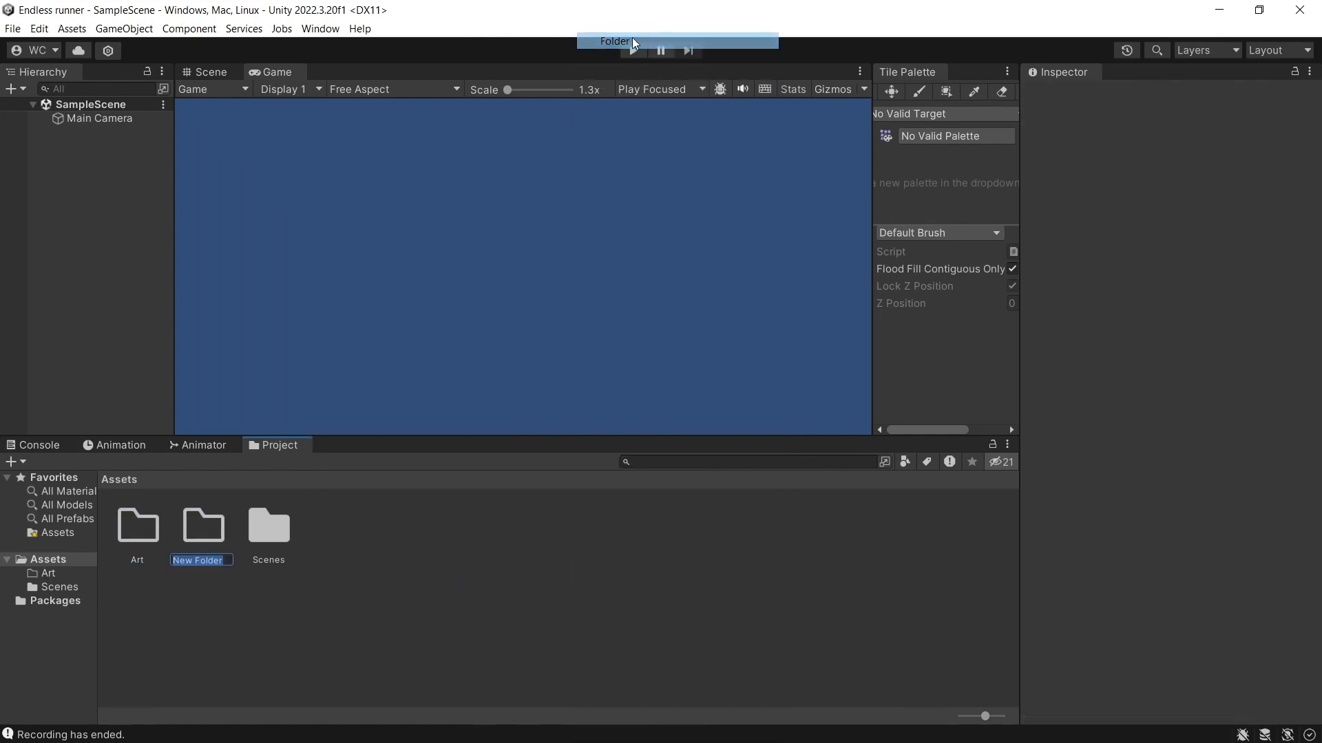
pyautogui.write('Prefabs')
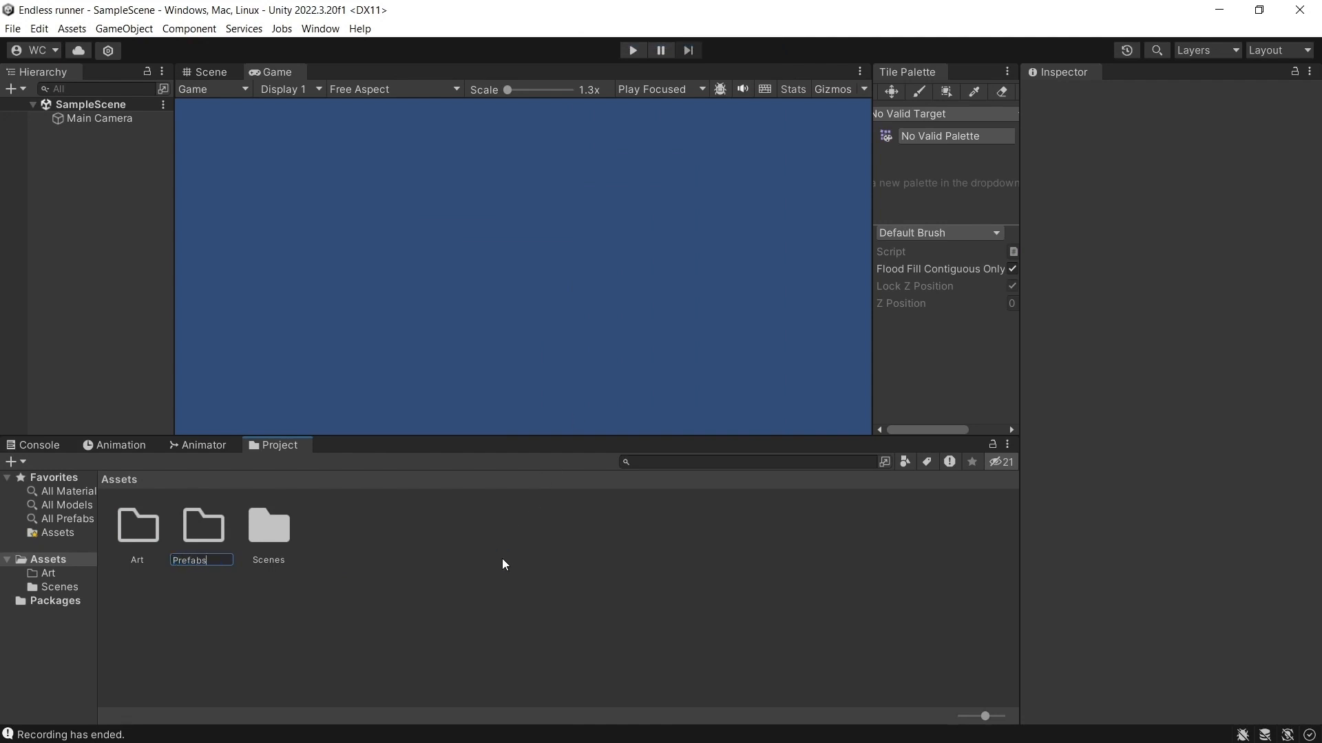
pyautogui.press('Return')
# Create a folder named Scripts in the project's Assets.
pyautogui.rightClick(397, 558)
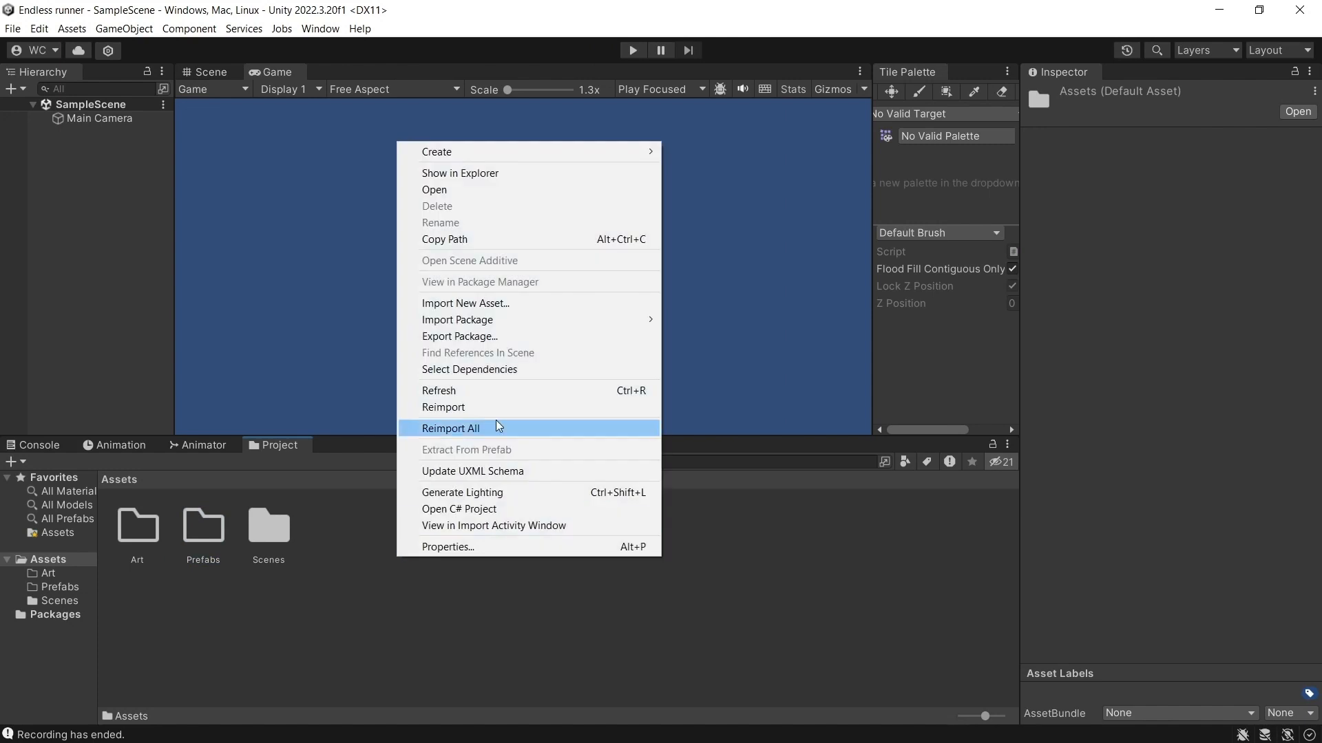
pyautogui.moveTo(501, 152)
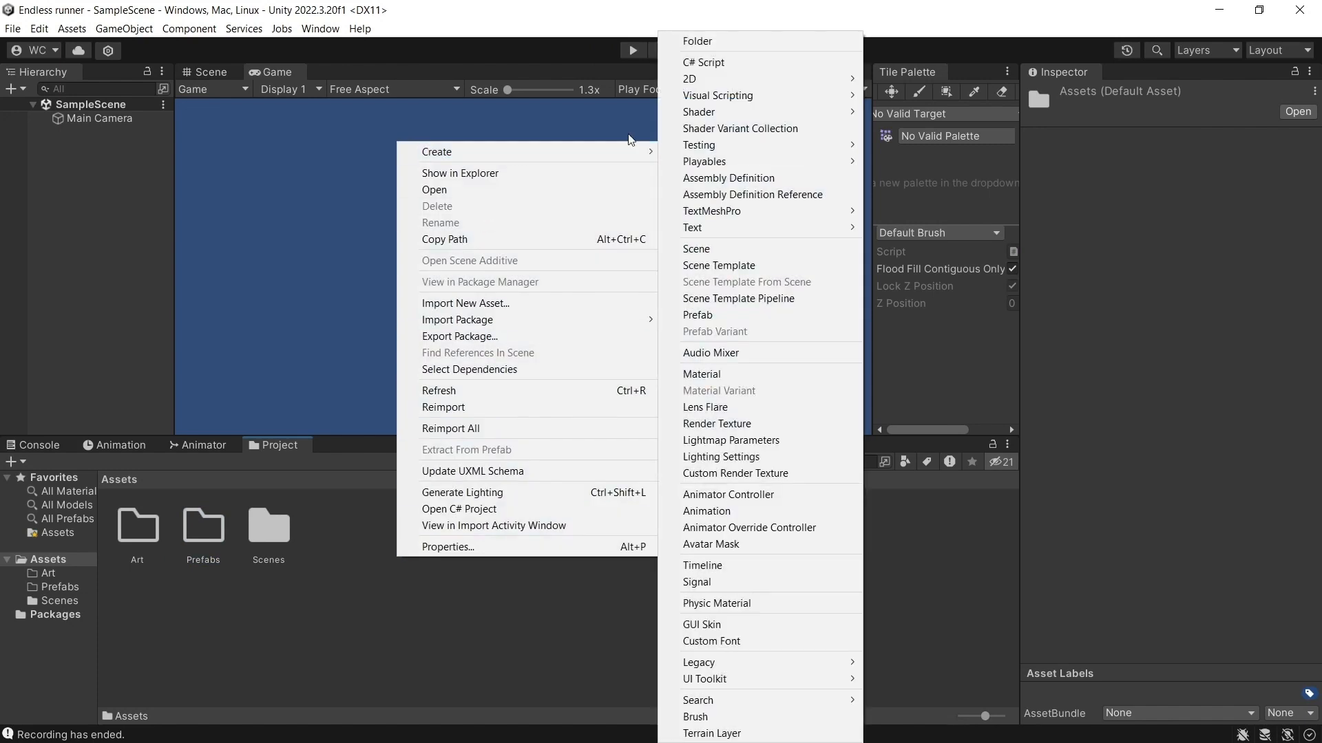
pyautogui.click(736, 41)
pyautogui.write('Scripts')
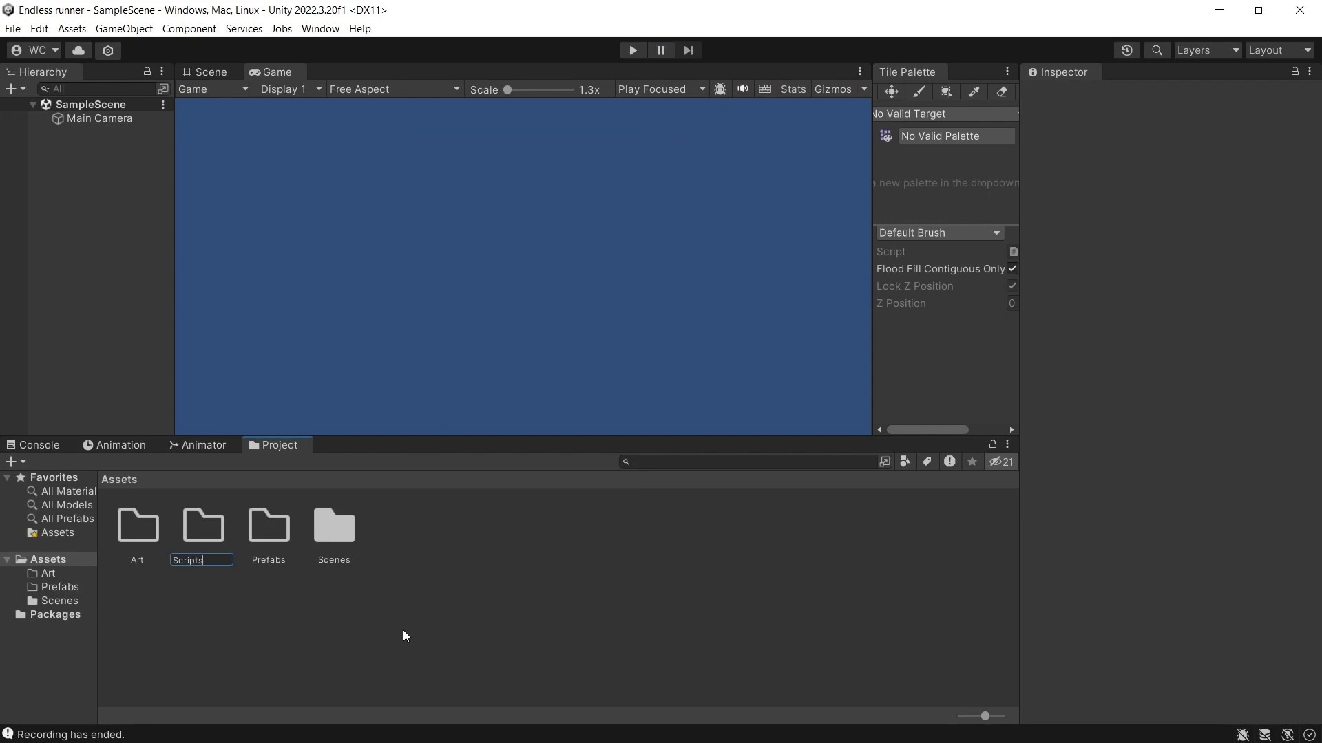
pyautogui.press('Return')
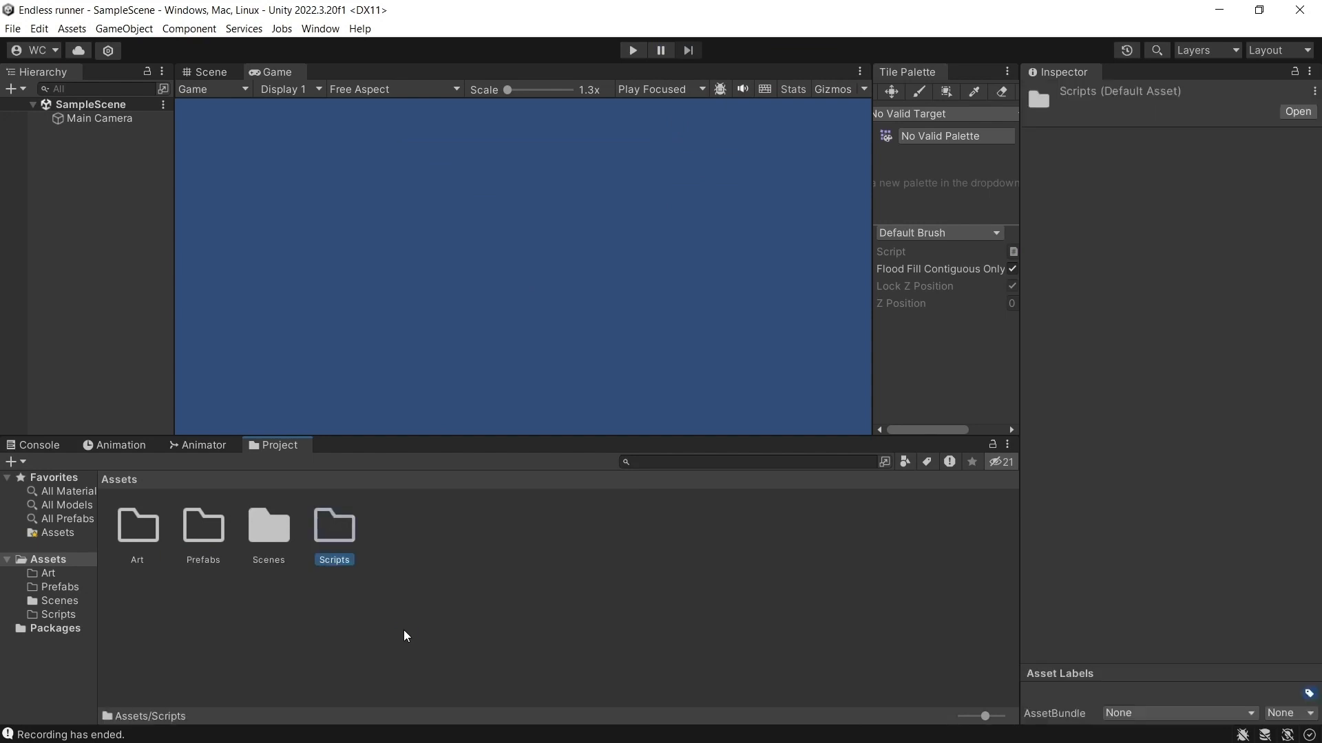
pyautogui.click(442, 567)
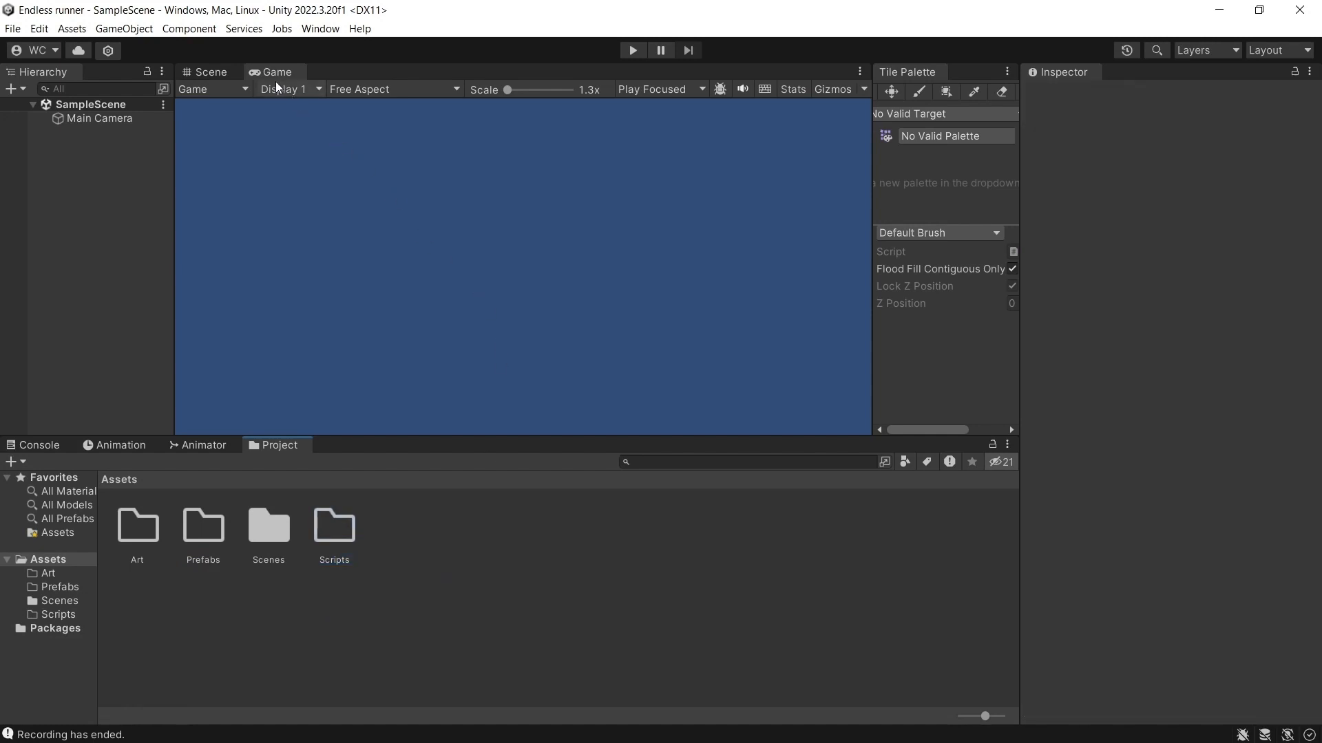
# Disable Low Resolution Aspect Ratios for the Game view.
pyautogui.click(204, 76)
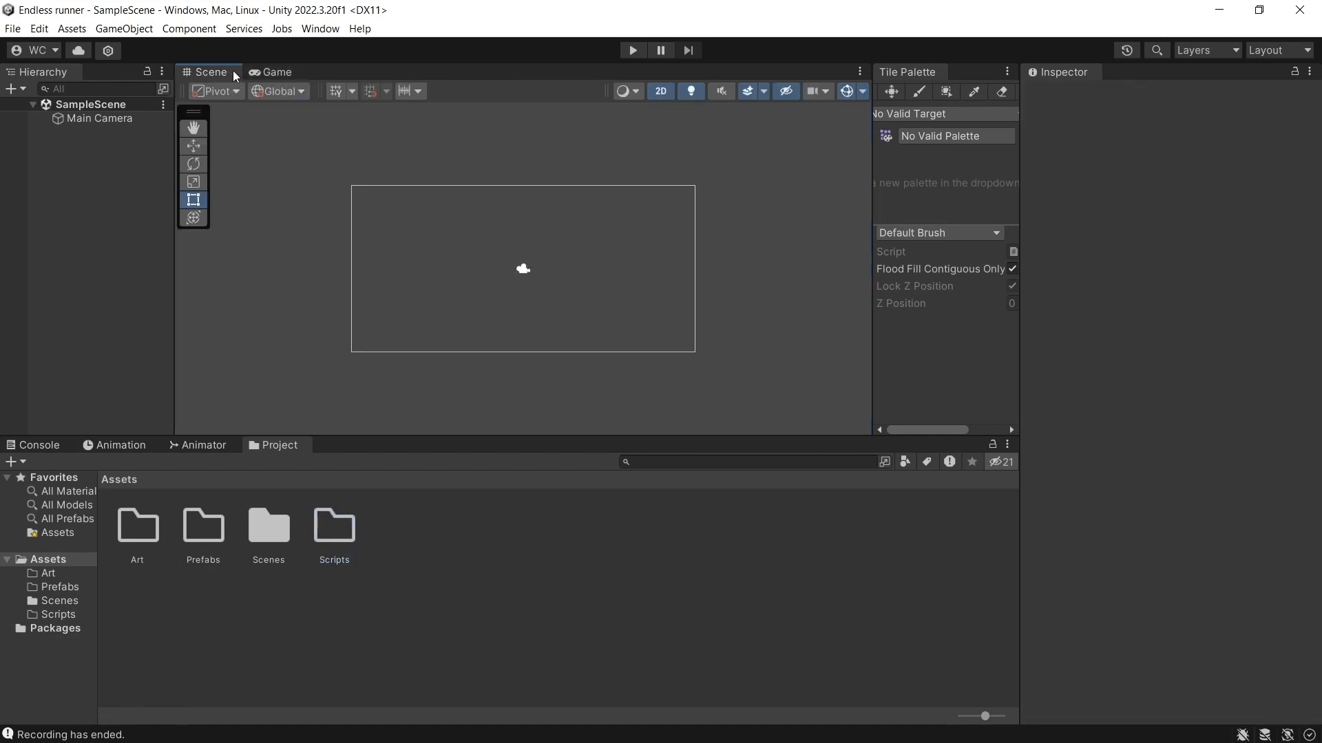
pyautogui.click(287, 77)
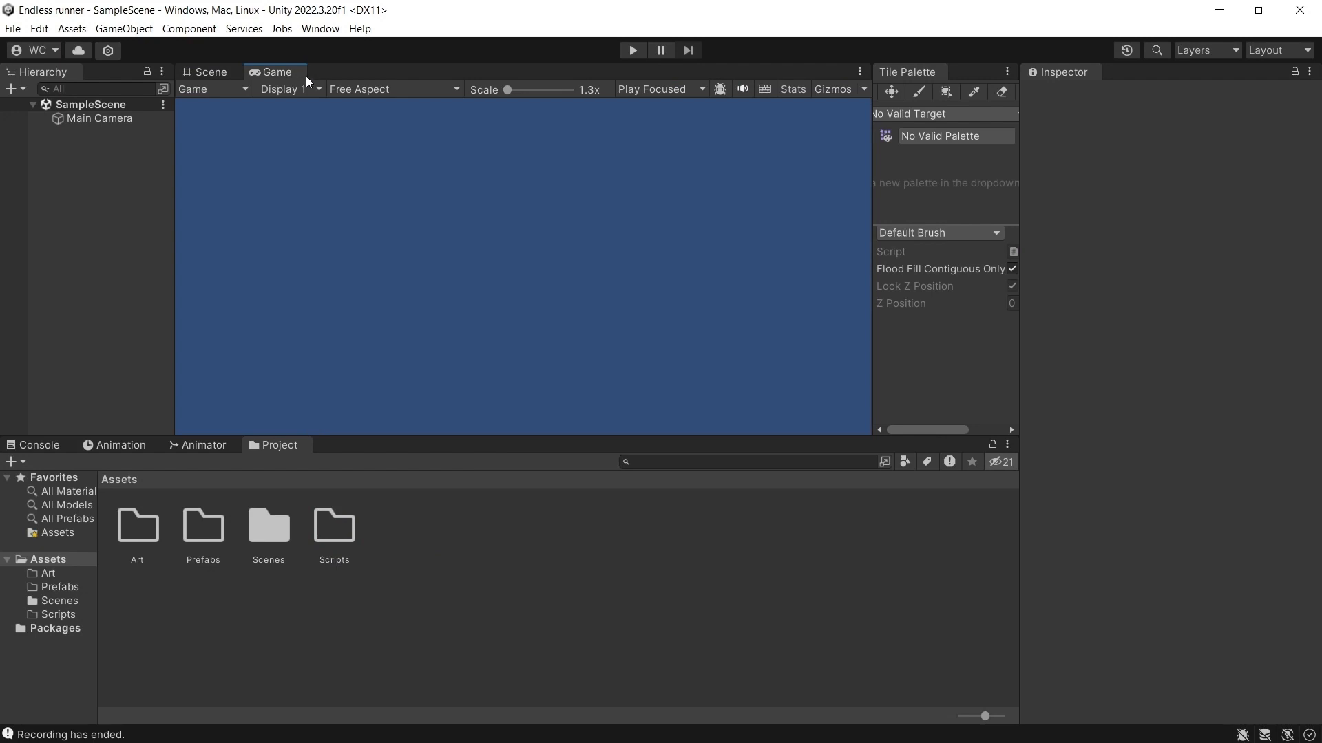
pyautogui.click(386, 90)
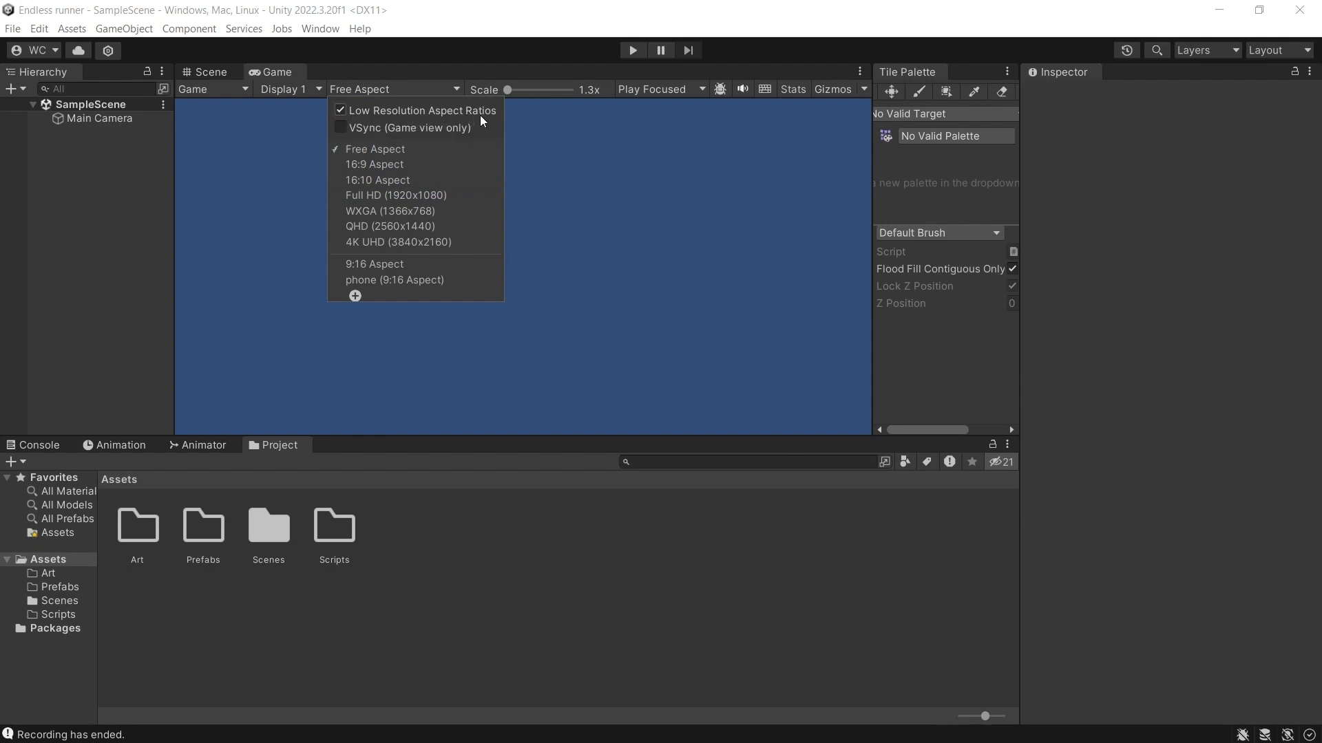
pyautogui.click(340, 110)
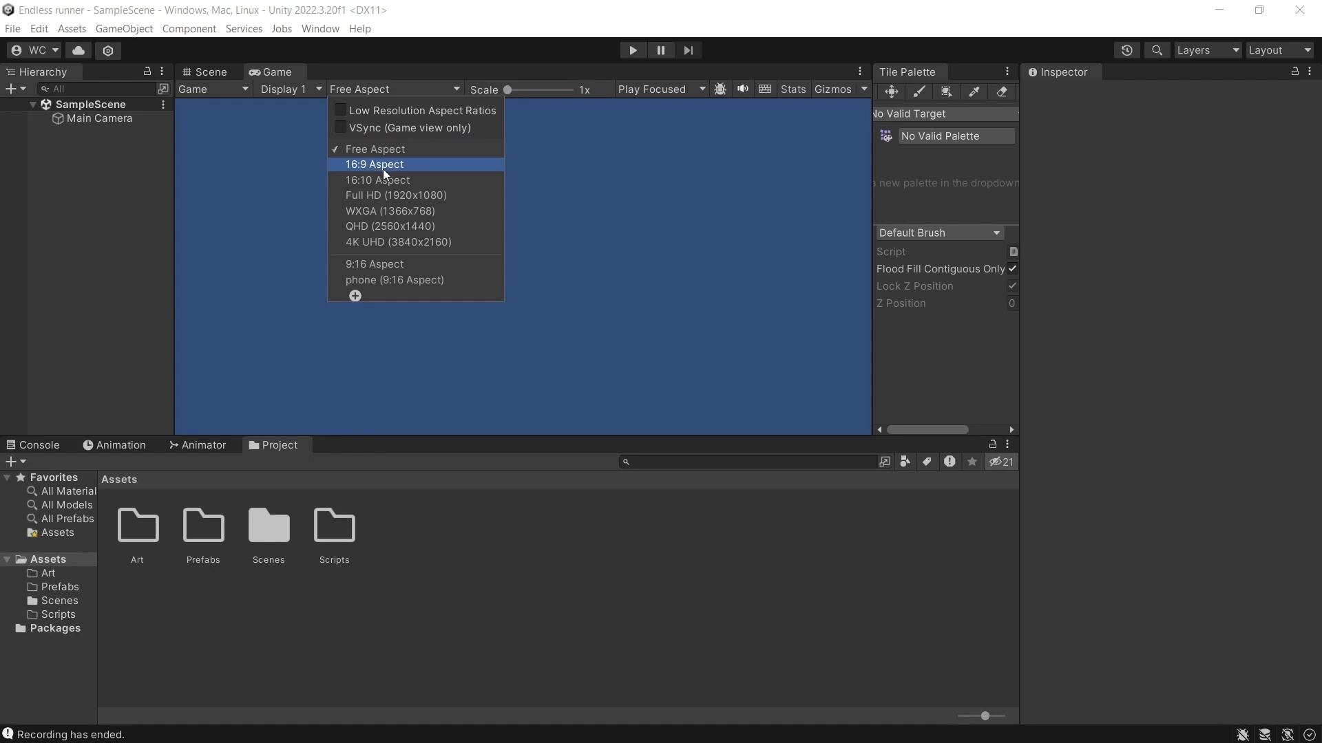
pyautogui.click(356, 296)
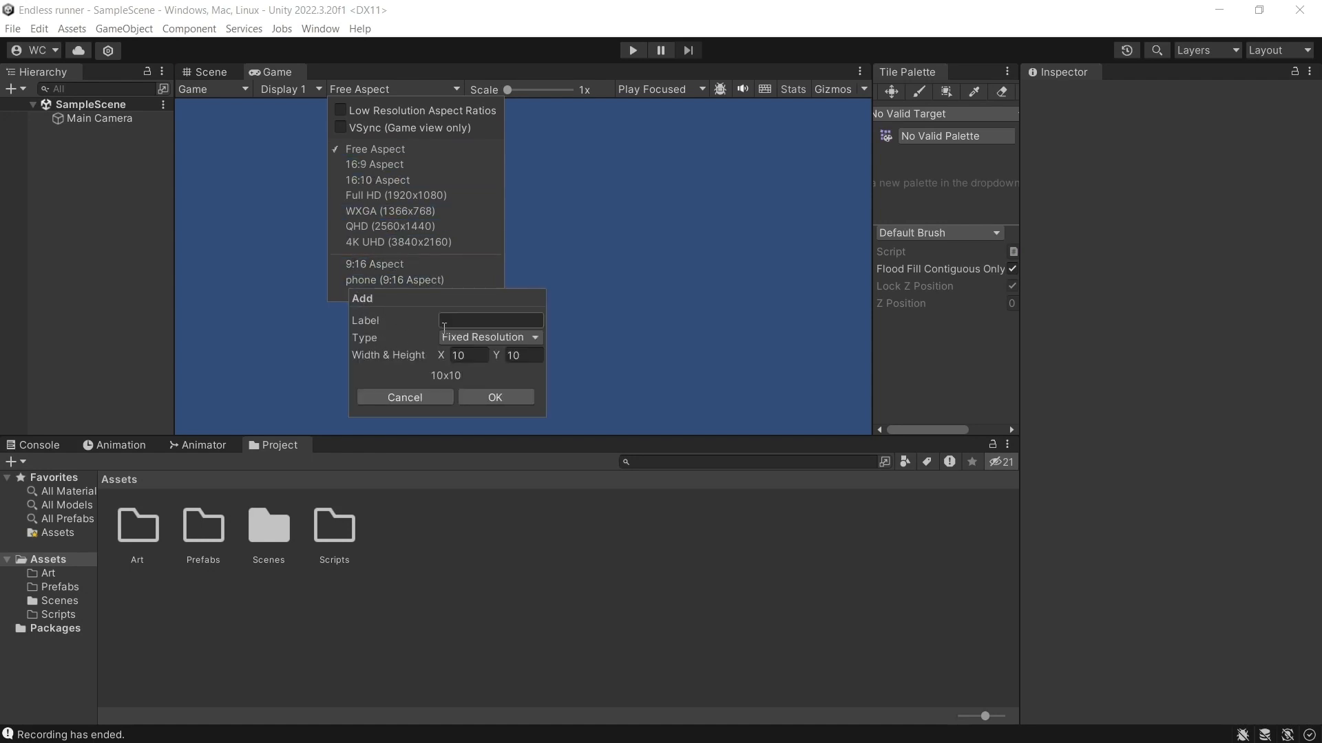
pyautogui.click(481, 337)
pyautogui.click(480, 356)
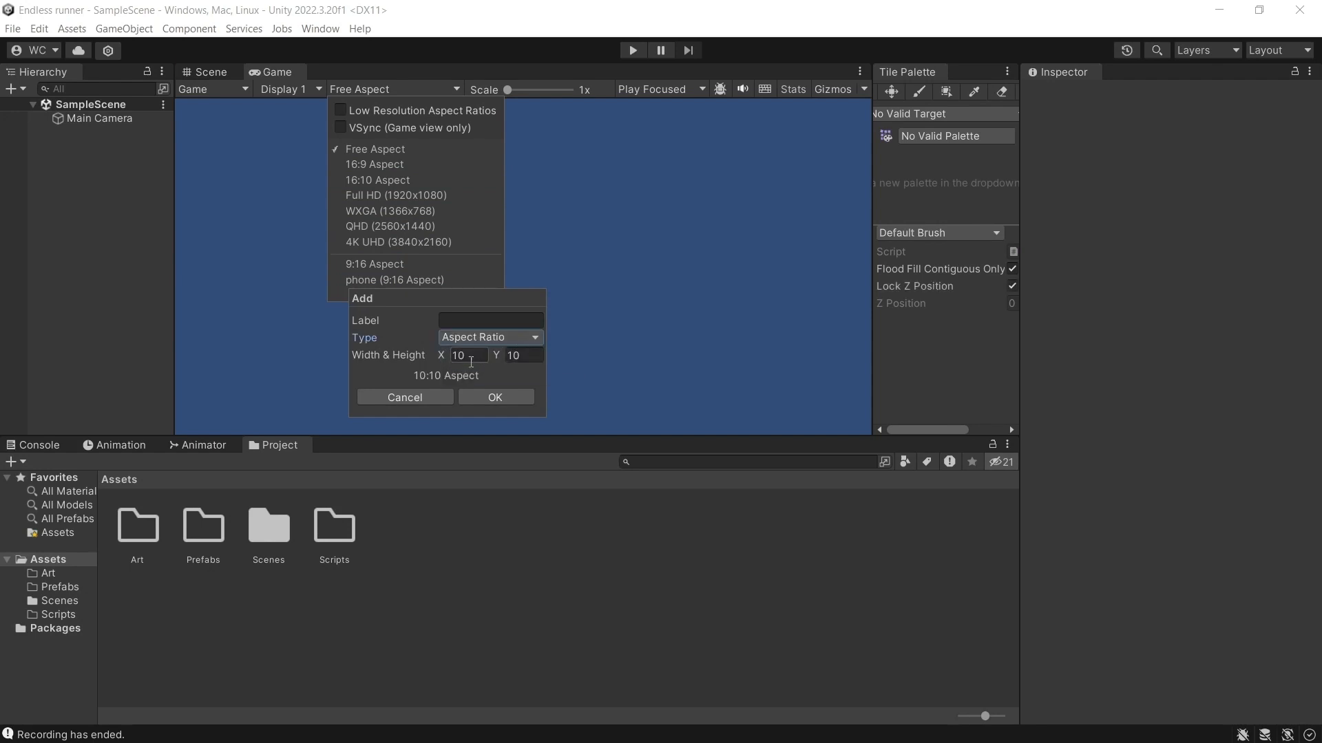
pyautogui.click(417, 395)
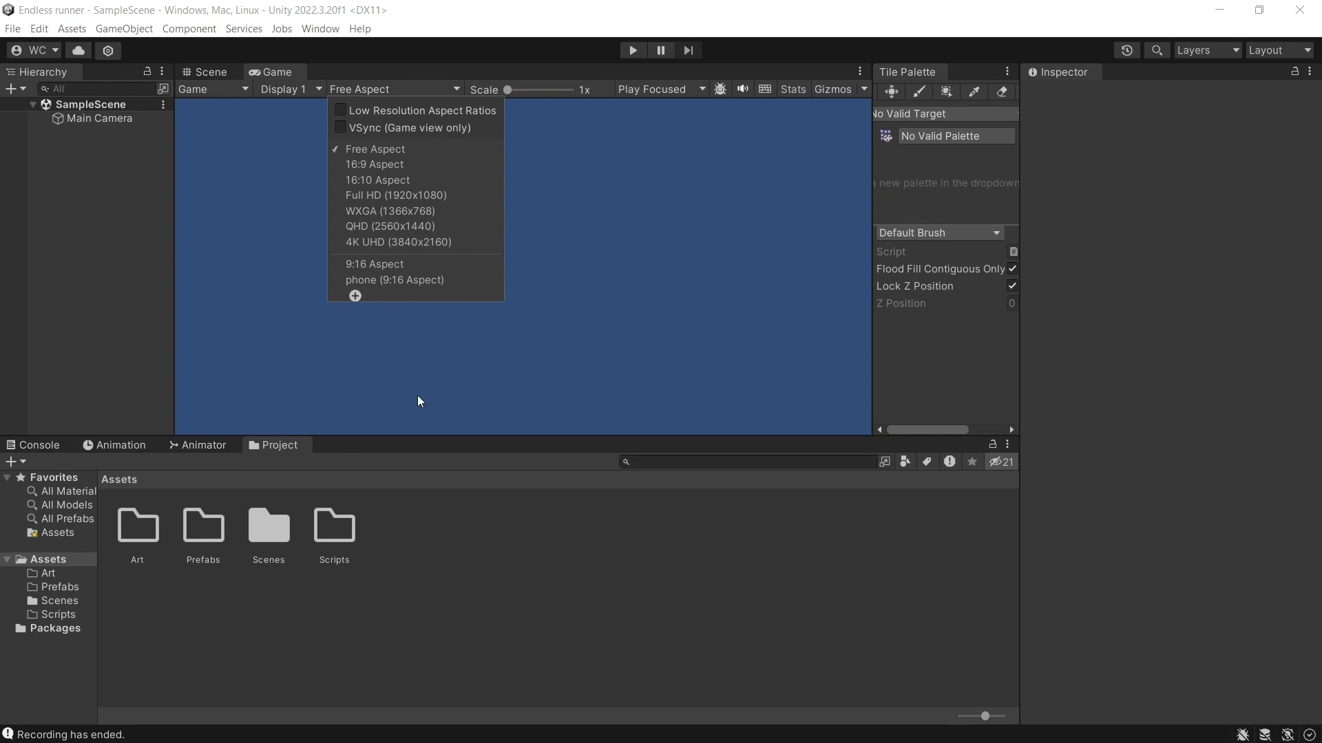
# Set the Game view's aspect ratio to 16:9 Aspect.
pyautogui.click(384, 168)
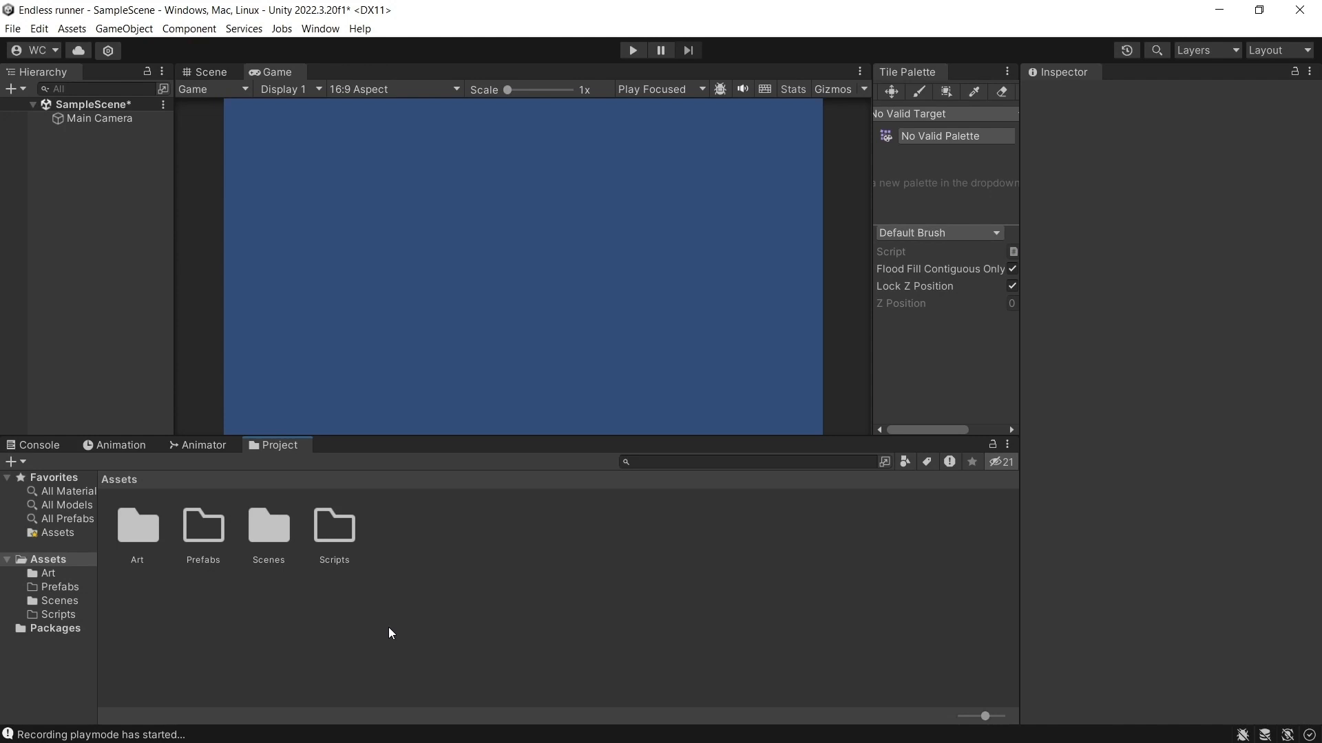
# Set the square texture in the Art folder to 16 pixels per unit, Point (no filter) and no compression, and apply the import settings.
pyautogui.doubleClick(140, 533)
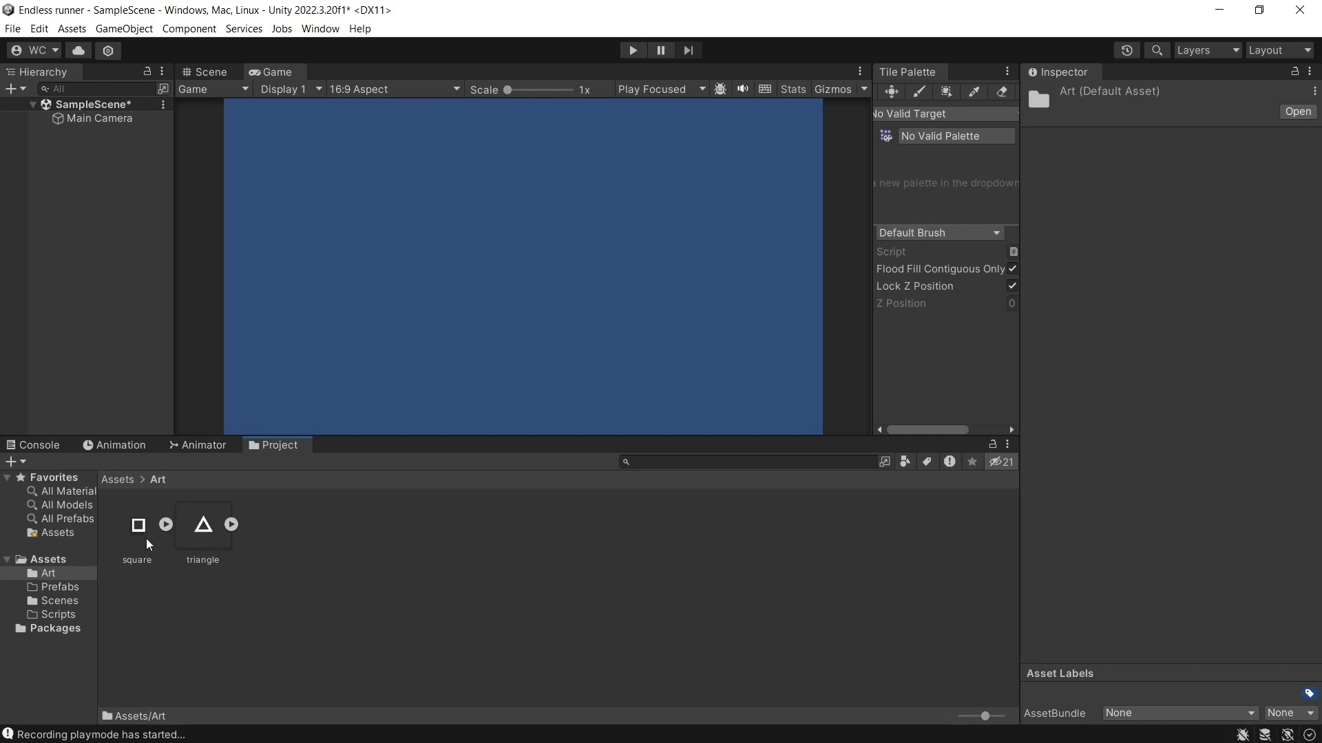
pyautogui.click(138, 530)
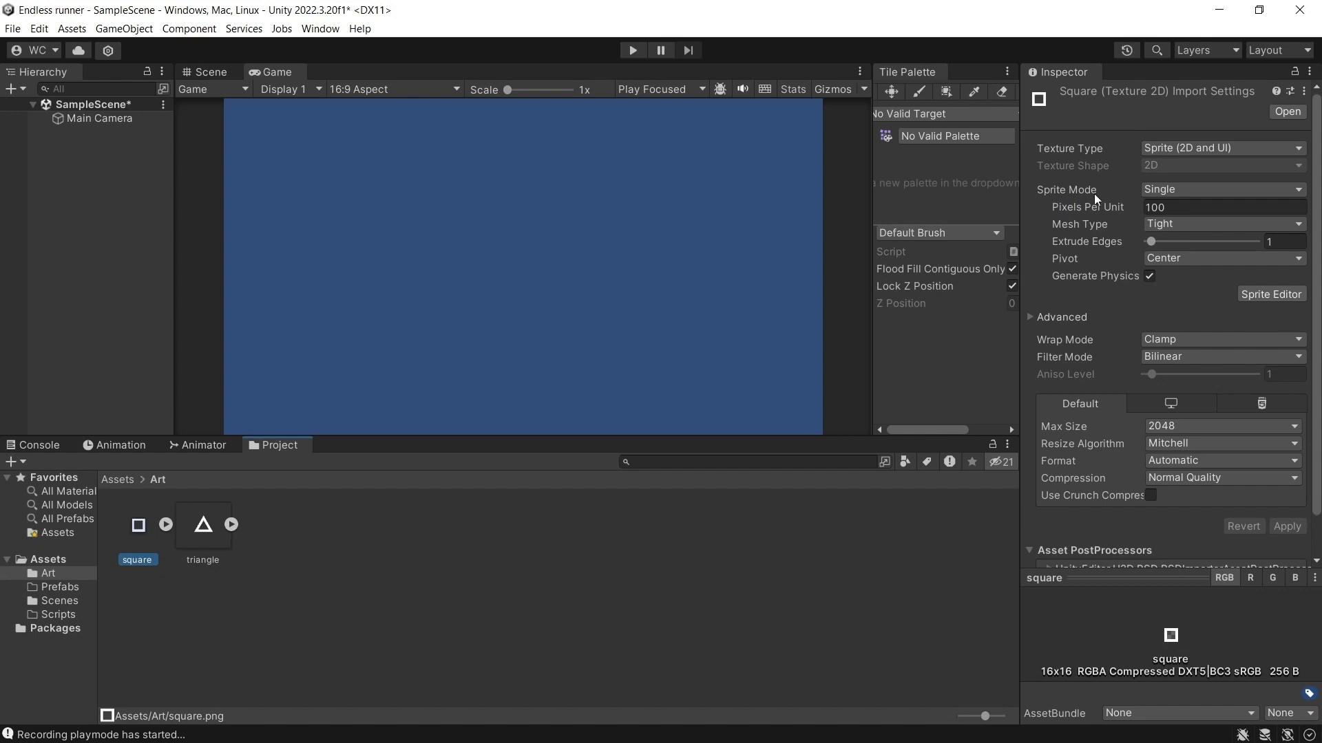
pyautogui.click(1173, 208)
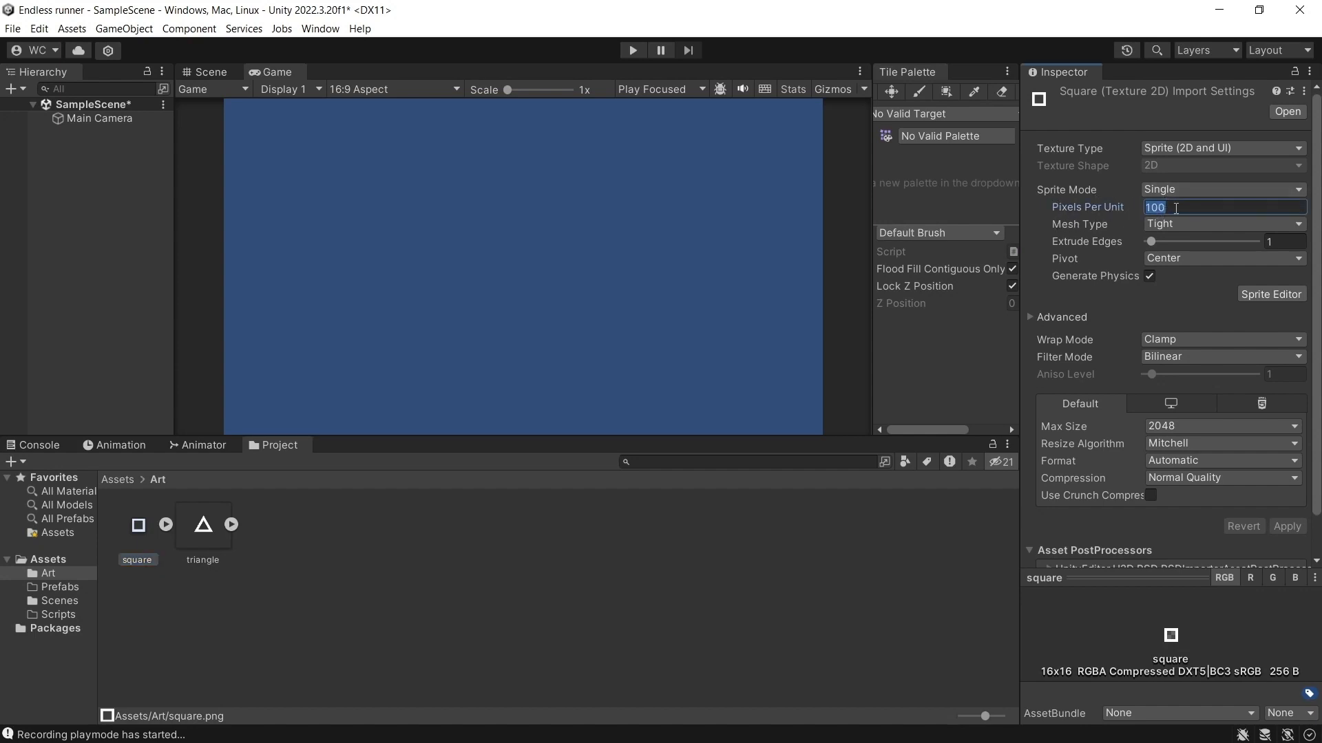
pyautogui.write('16')
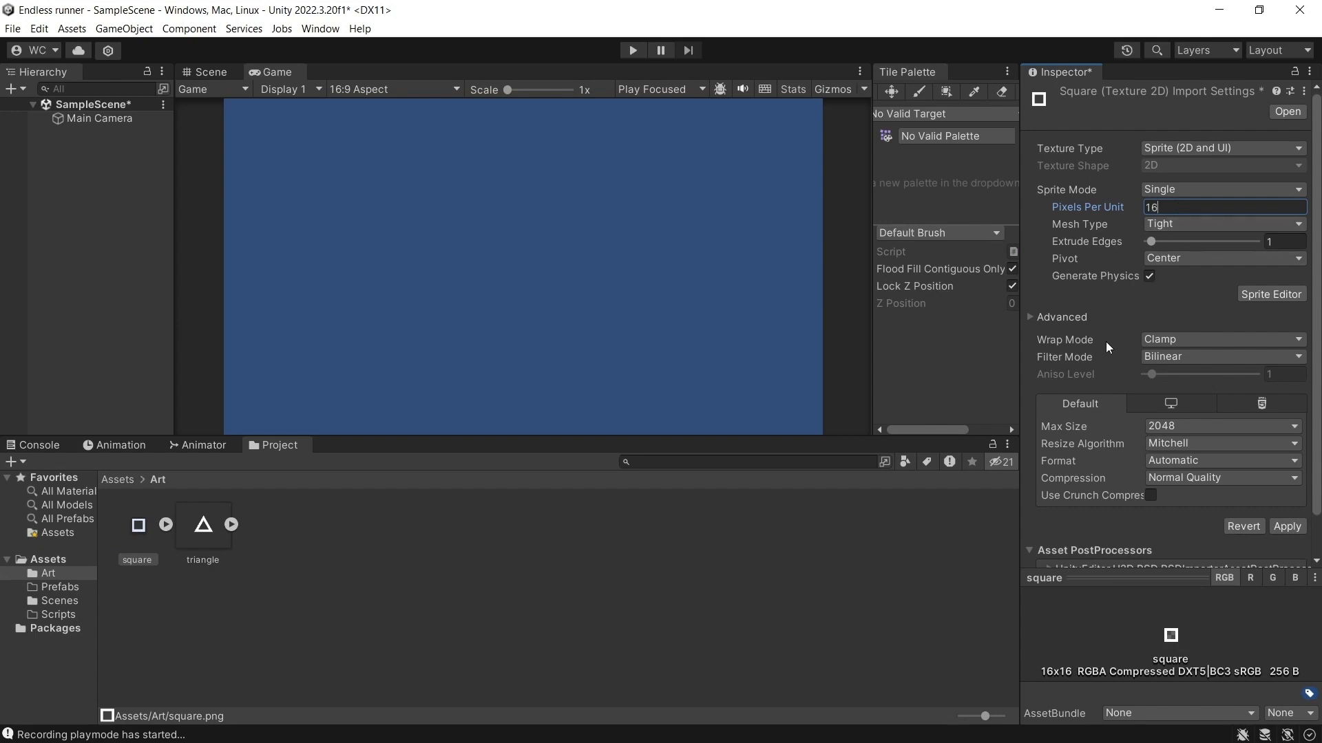
pyautogui.click(1165, 356)
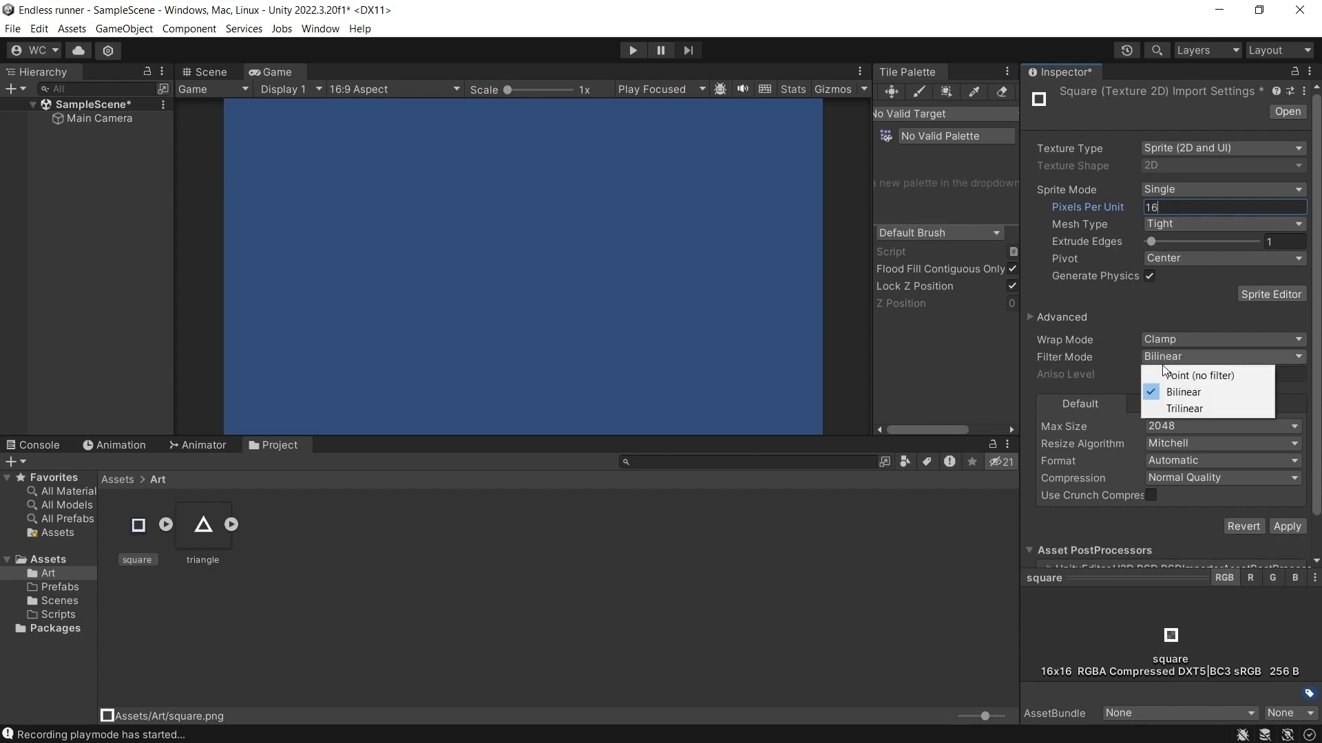
pyautogui.click(1164, 373)
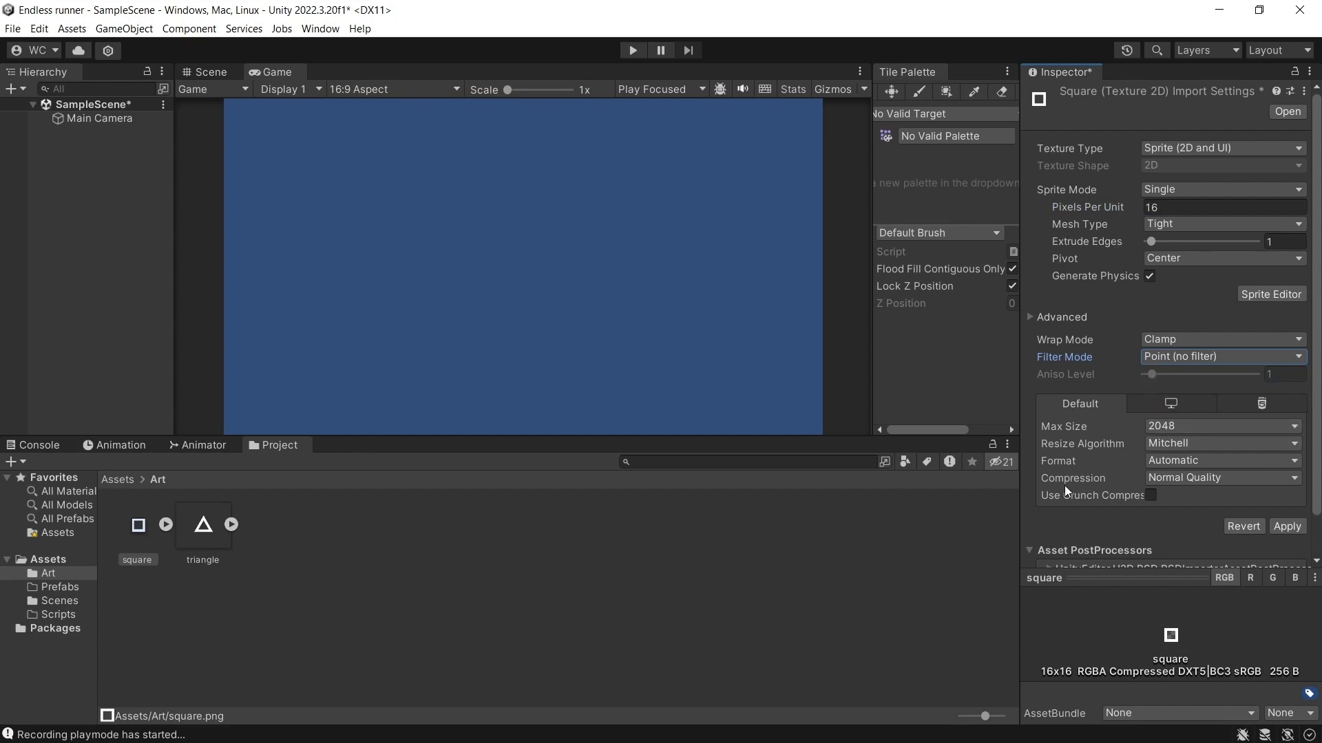
pyautogui.click(1186, 480)
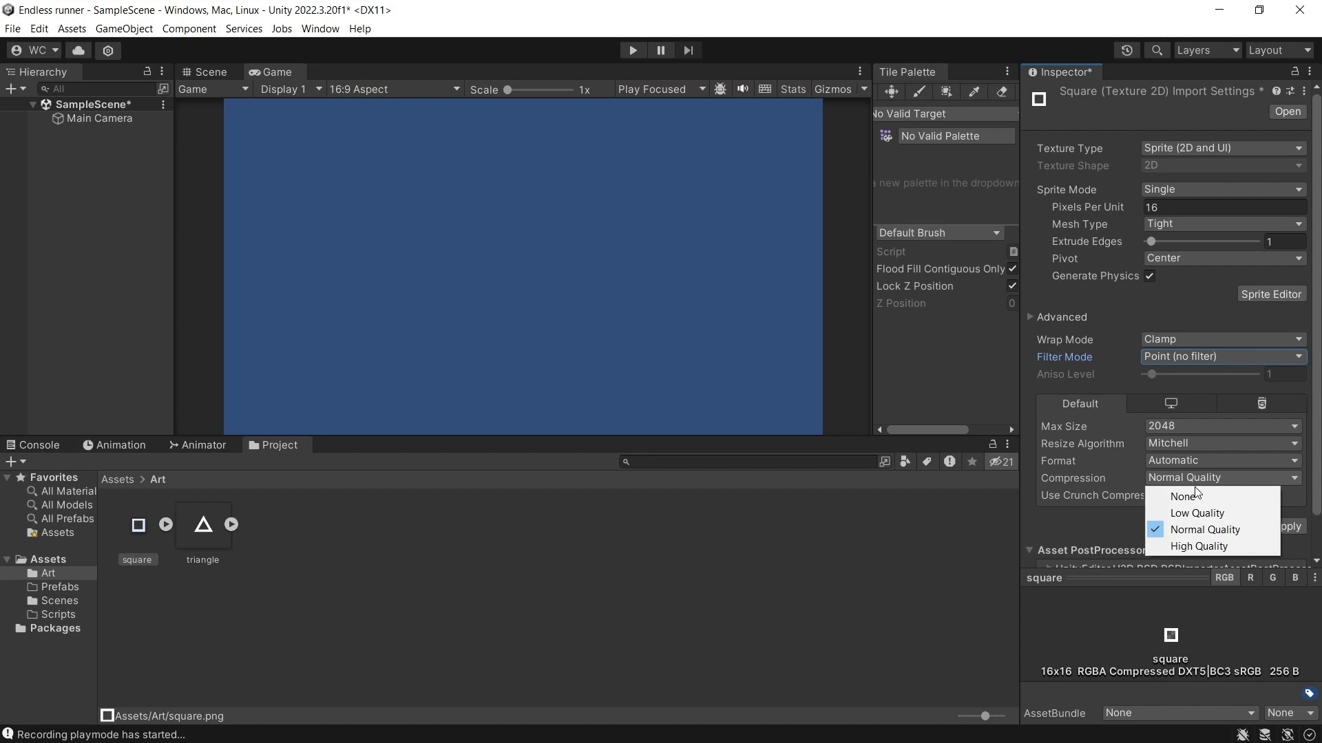
pyautogui.click(1190, 495)
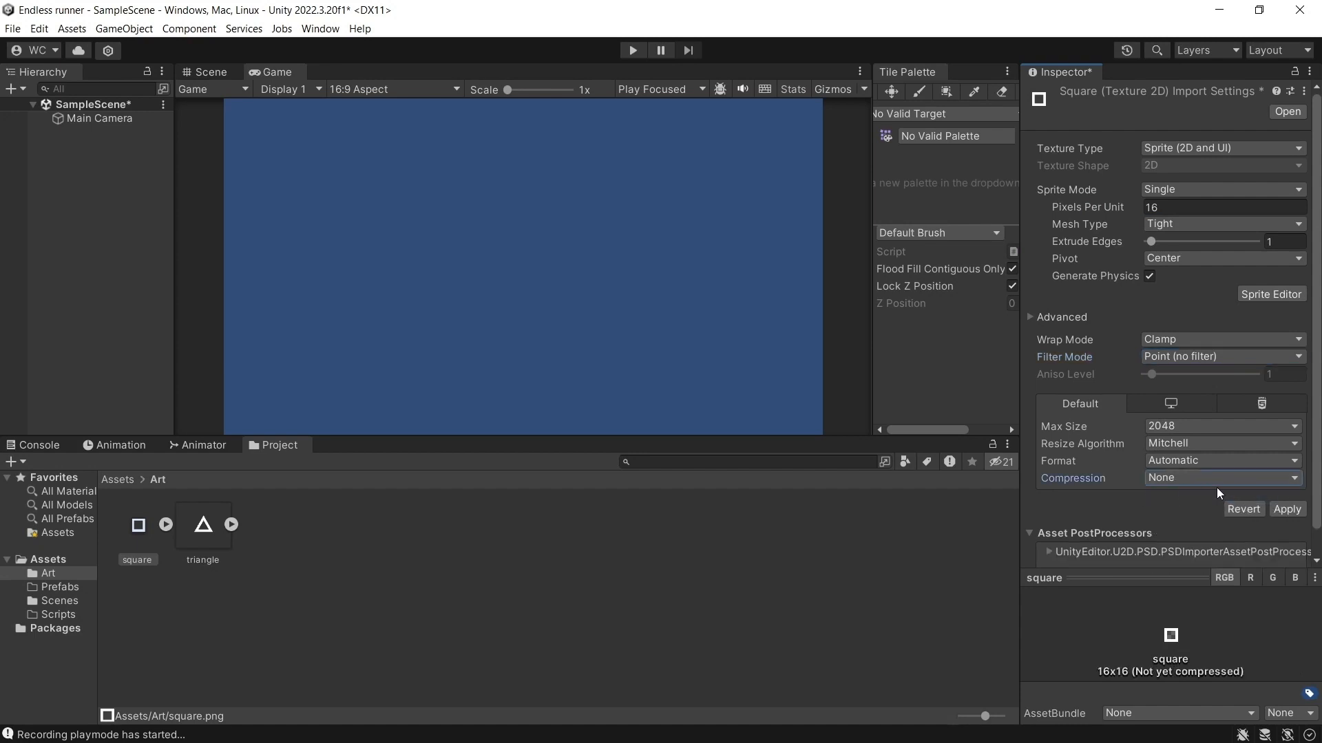
pyautogui.click(1280, 508)
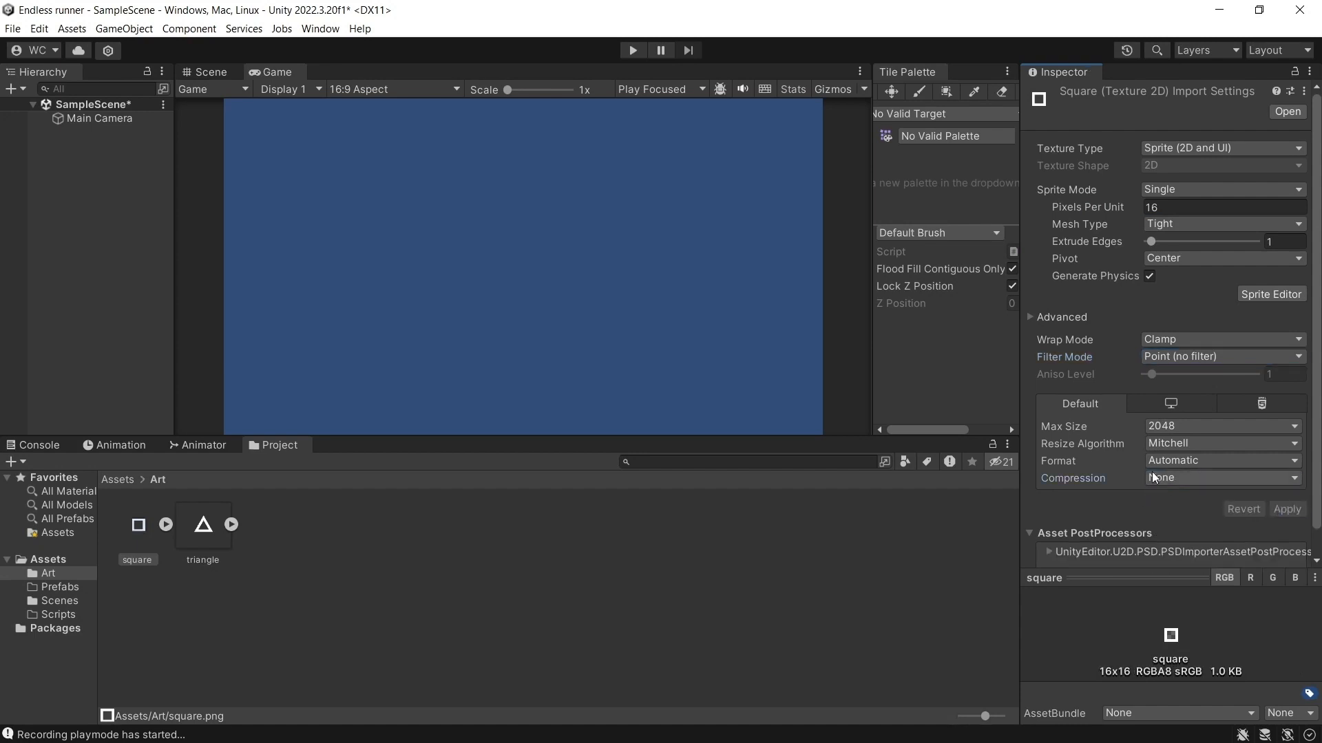
# Place the square sprite in the scene, left of and below the camera, at about X -5.09, Y -1.66.
pyautogui.click(211, 72)
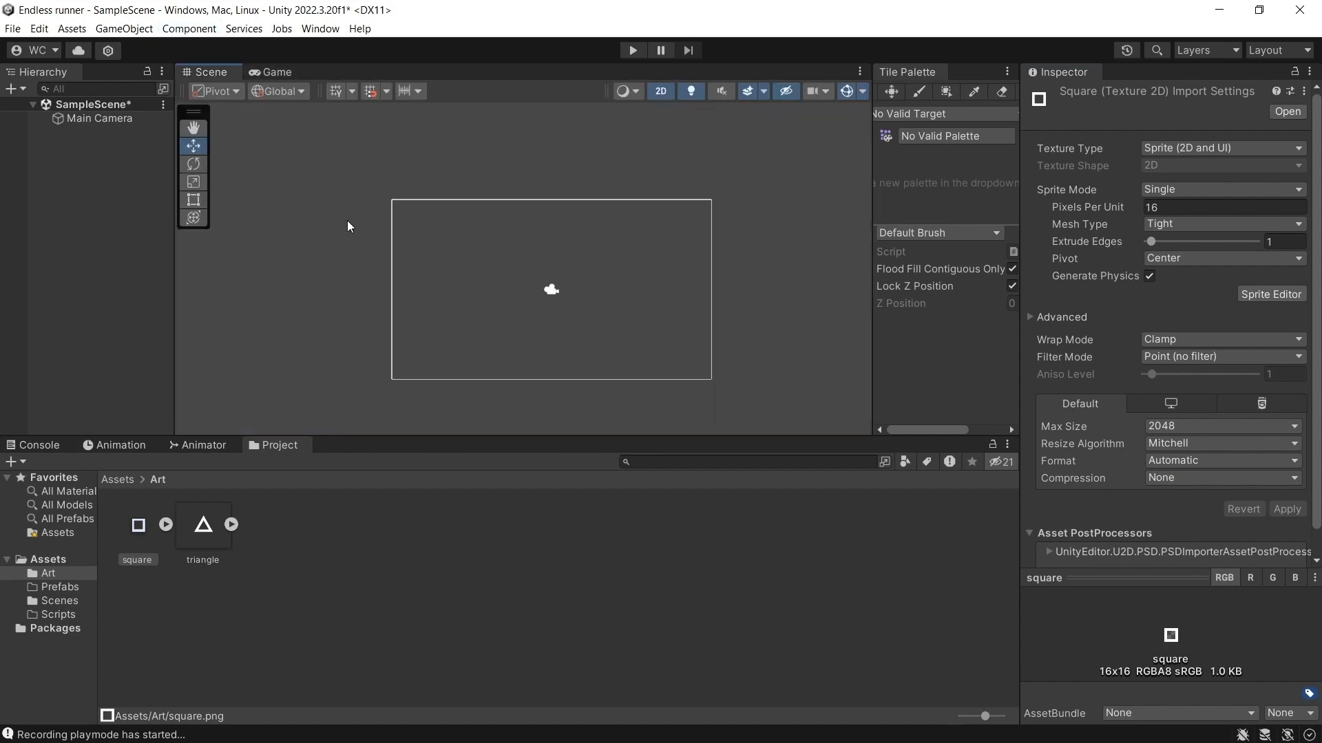
pyautogui.moveTo(137, 525); pyautogui.dragTo(460, 323)
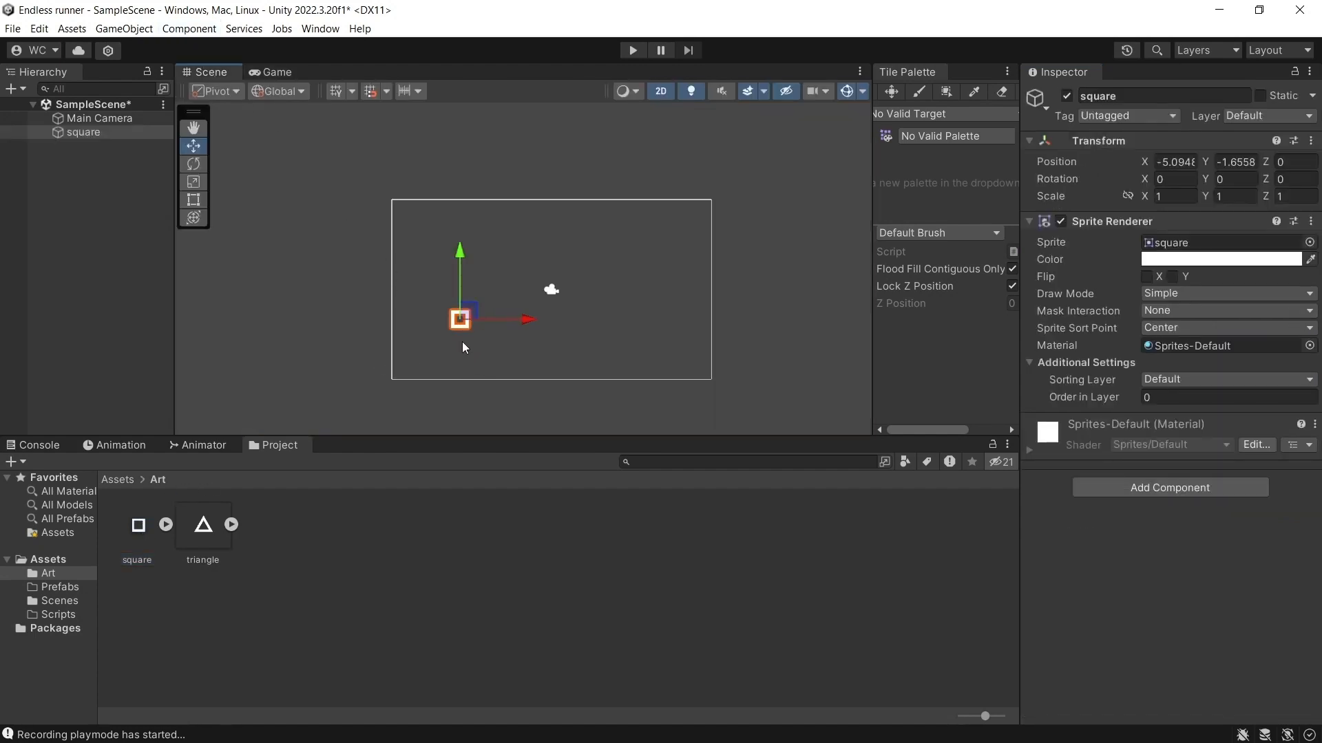
# Set the triangle texture to Multiple sprite mode, Point (no filter) and no compression, and apply the import settings.
pyautogui.click(204, 541)
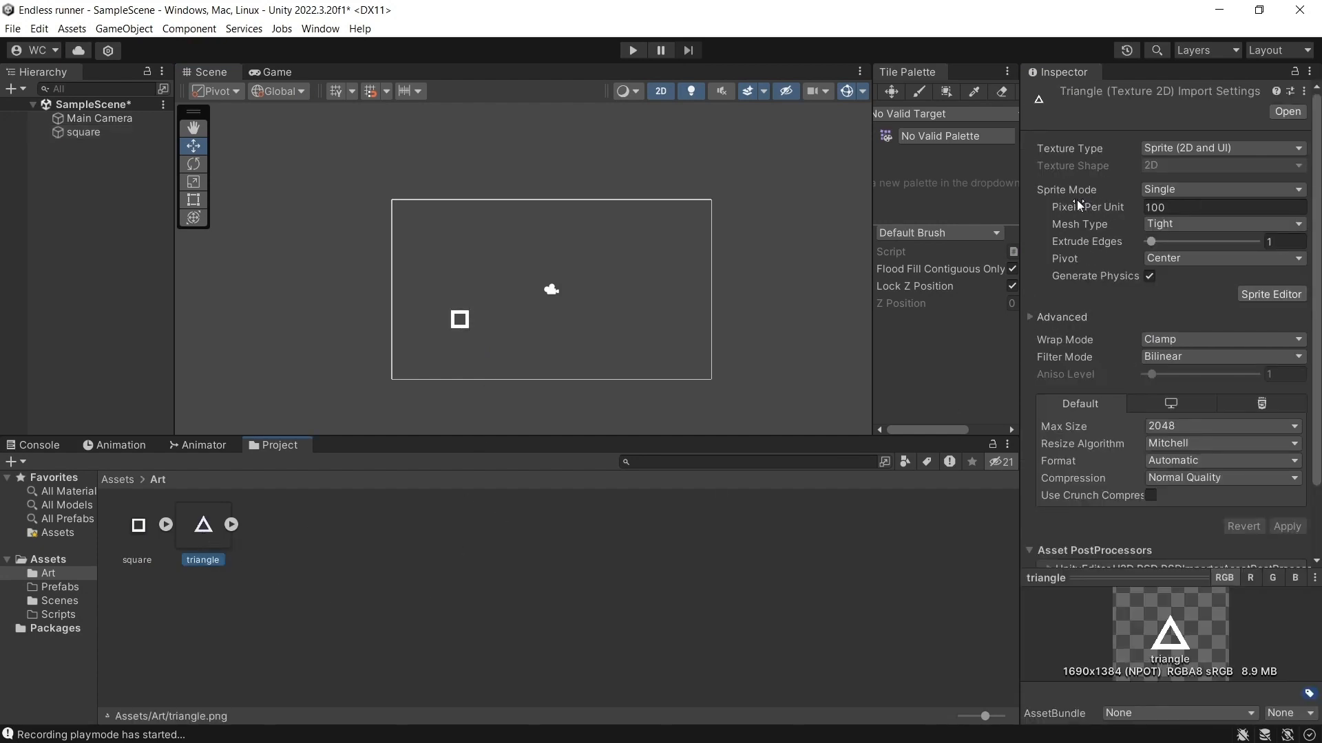
pyautogui.click(1171, 189)
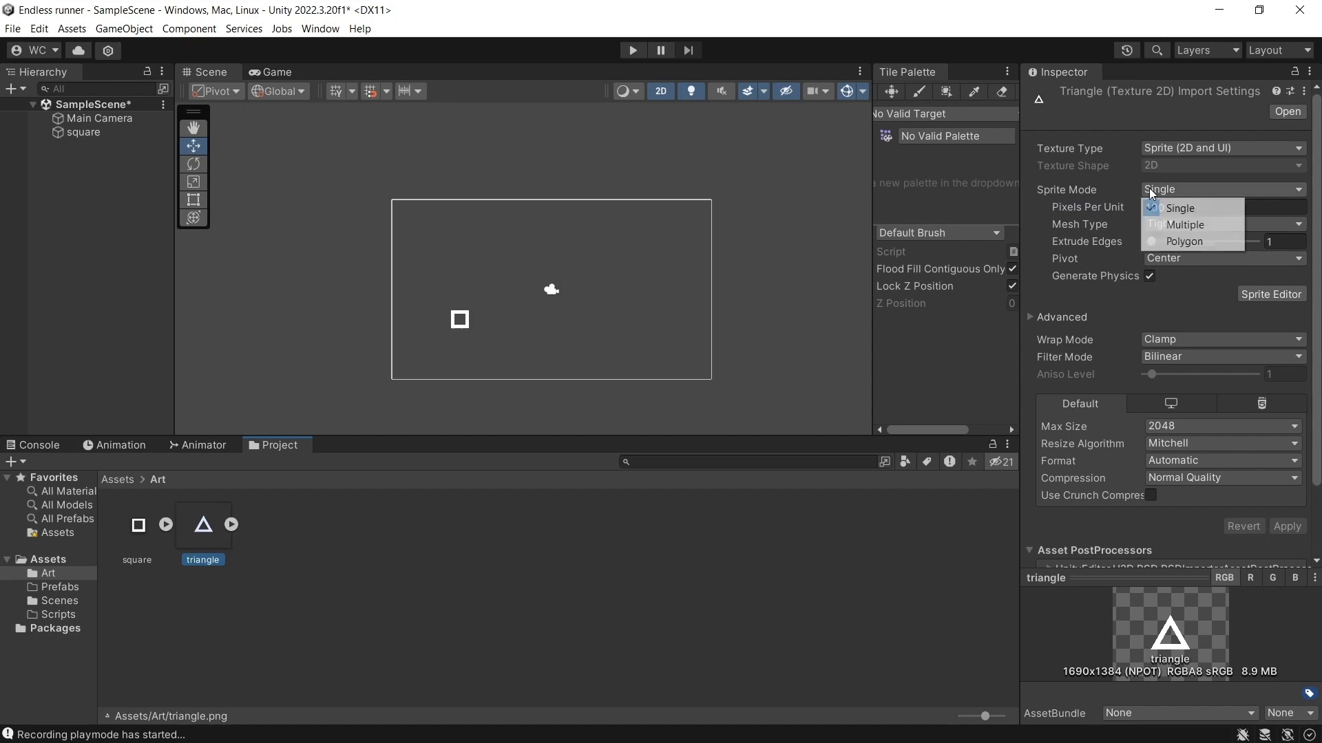
pyautogui.click(1187, 221)
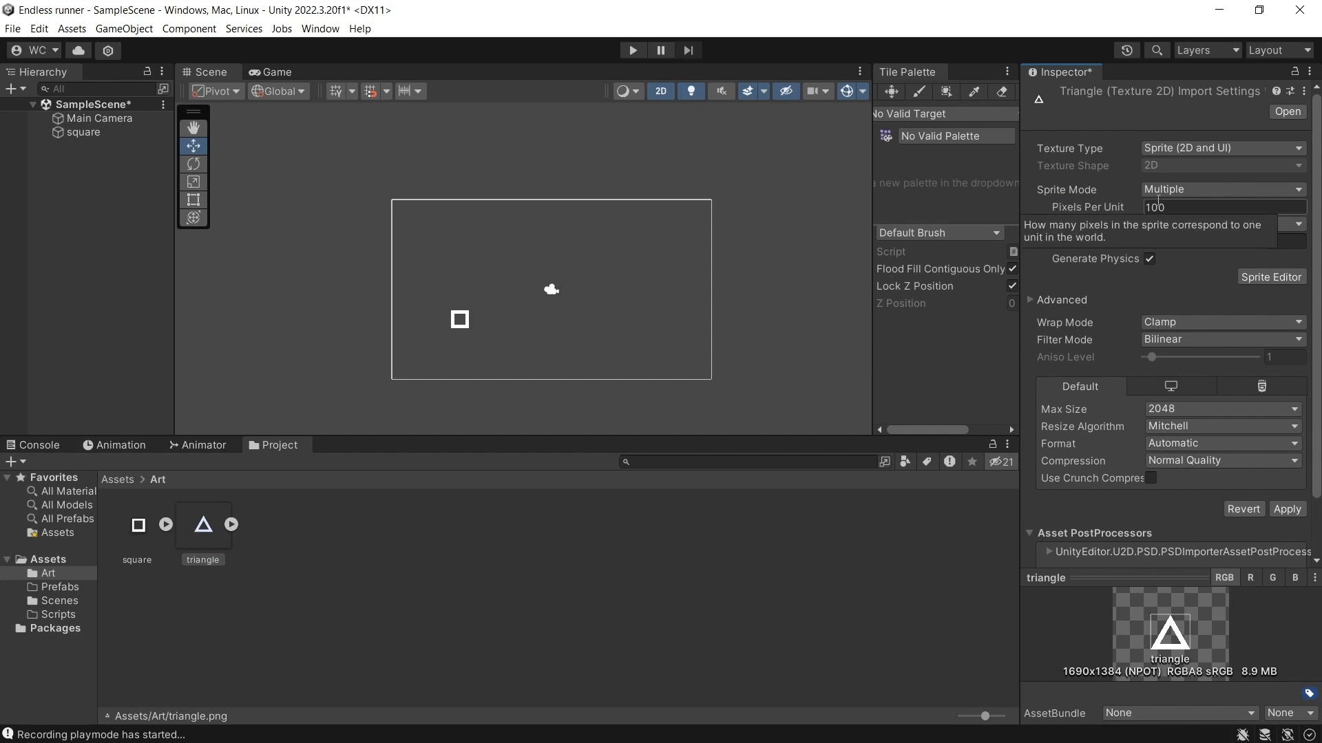
pyautogui.click(1176, 209)
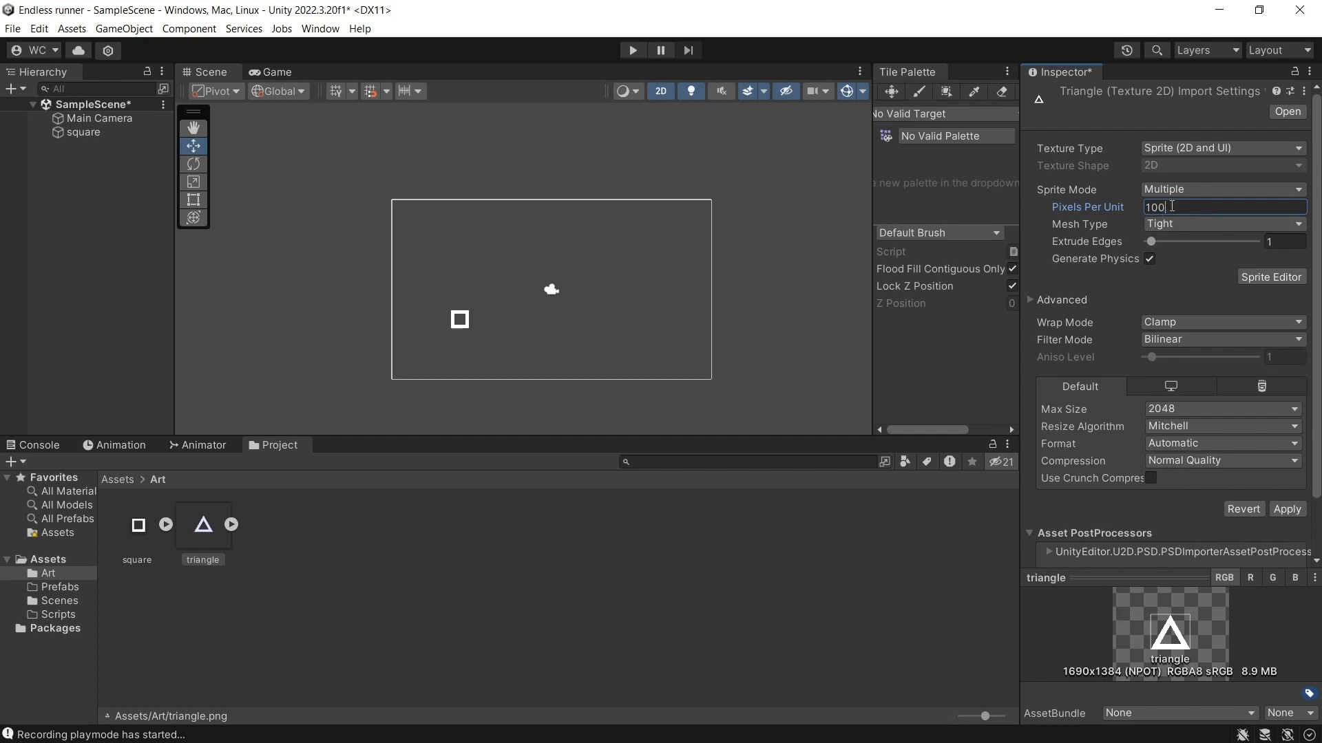
pyautogui.click(1144, 340)
pyautogui.click(1170, 355)
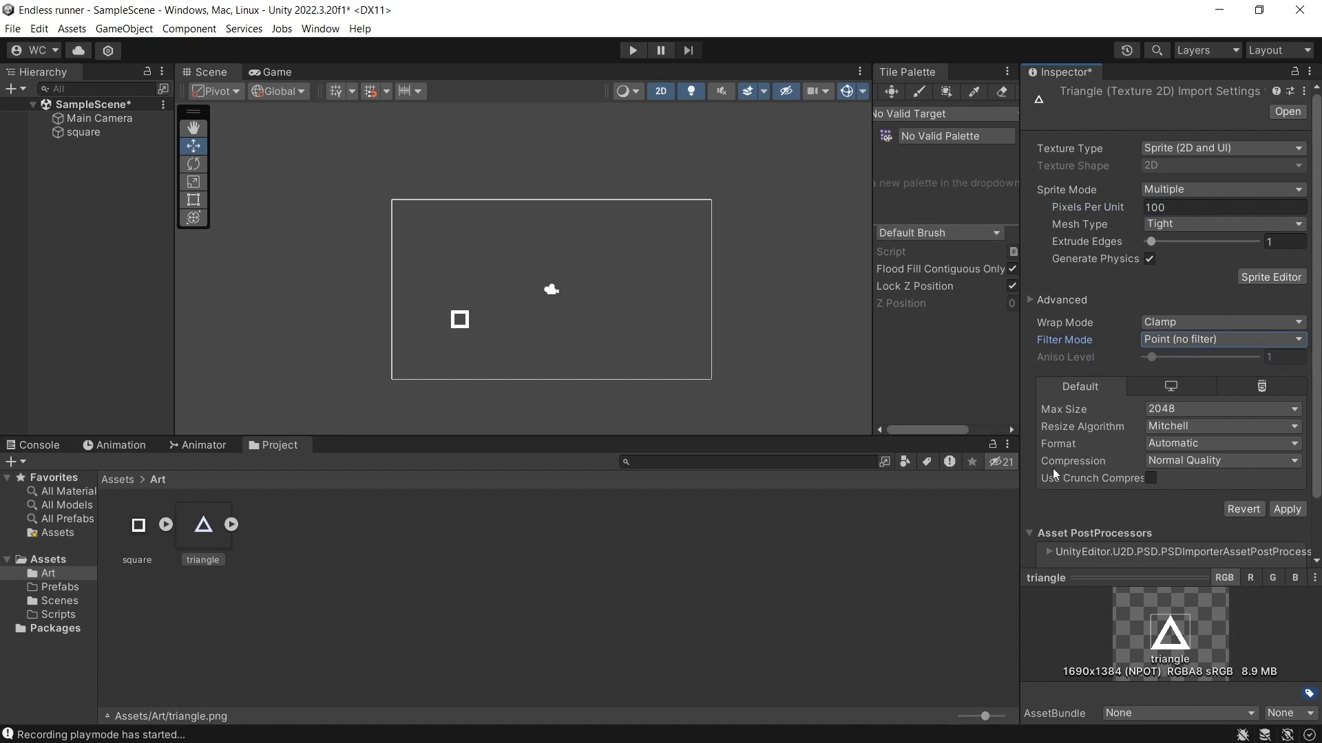
pyautogui.click(1154, 458)
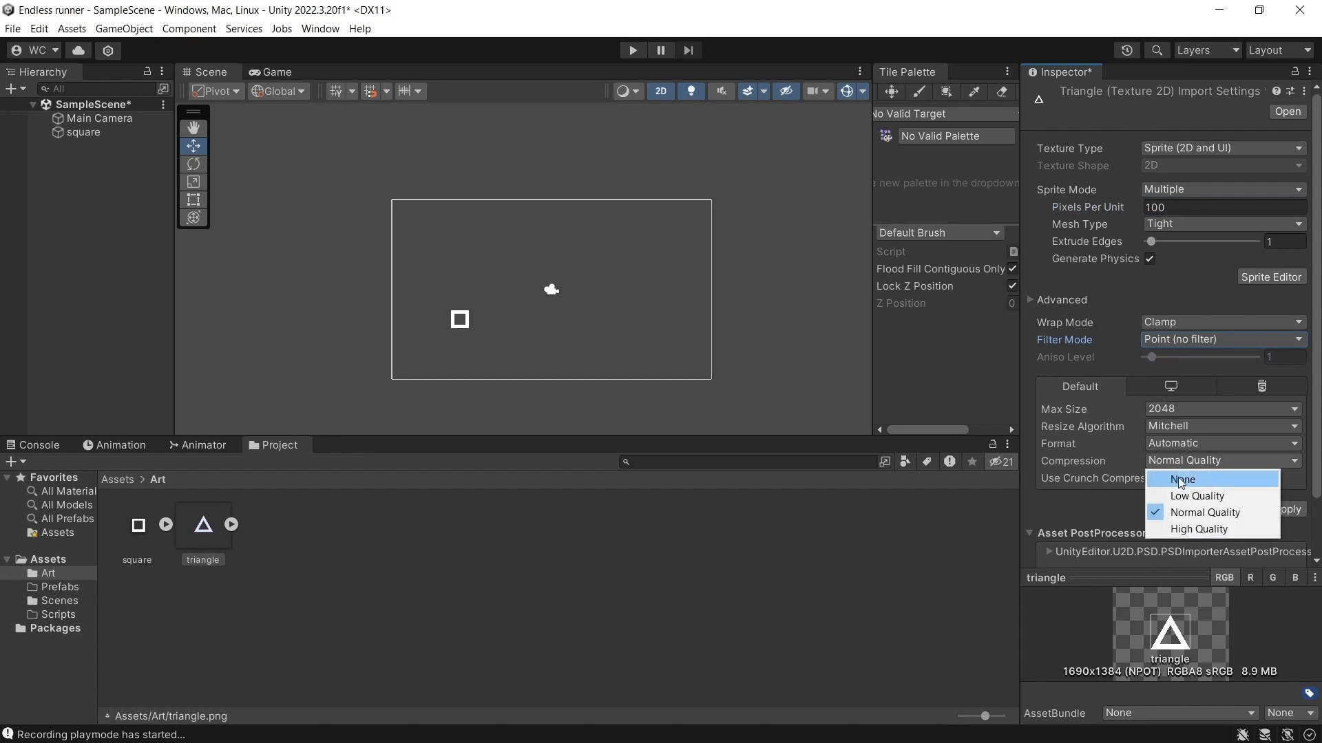
pyautogui.click(1177, 477)
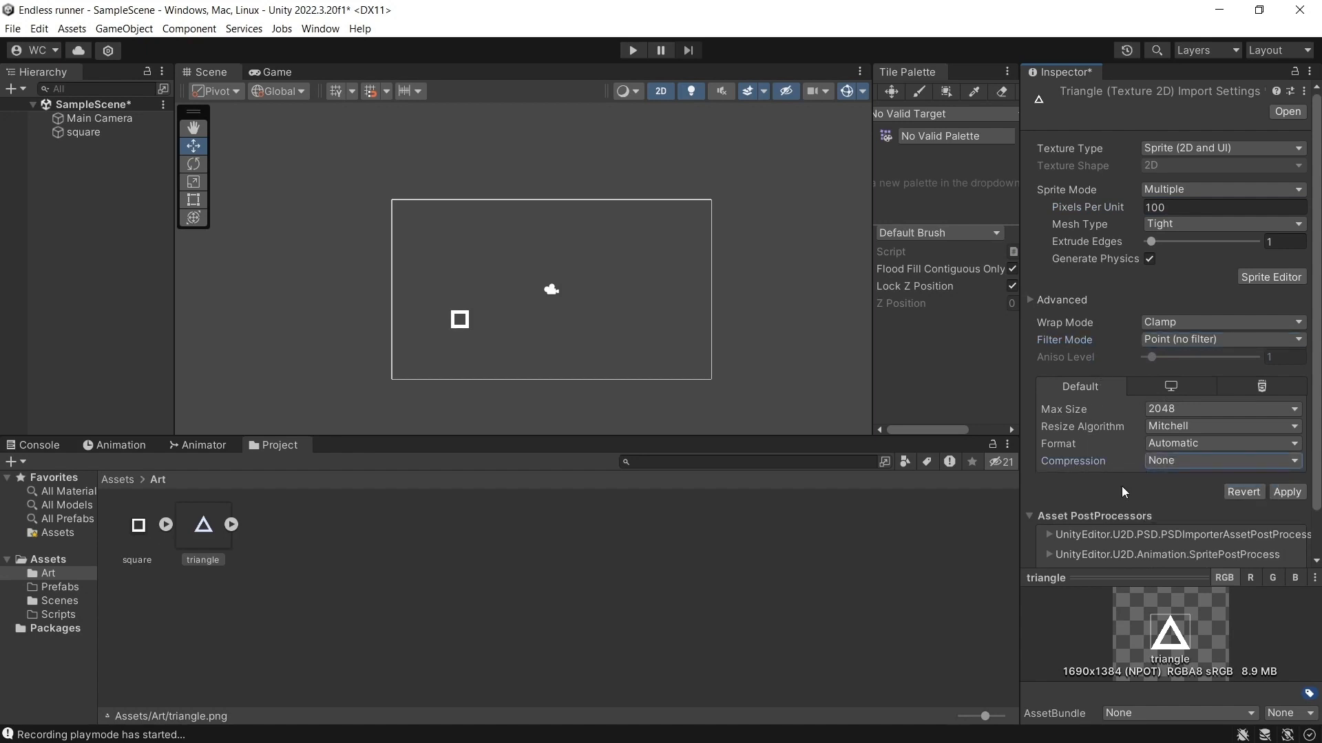
pyautogui.click(1284, 491)
# Place the triangle sprite in the scene at about X 4.16, Y -1.16 and set its X and Y scale to 0.17.
pyautogui.moveTo(221, 548); pyautogui.dragTo(626, 312)
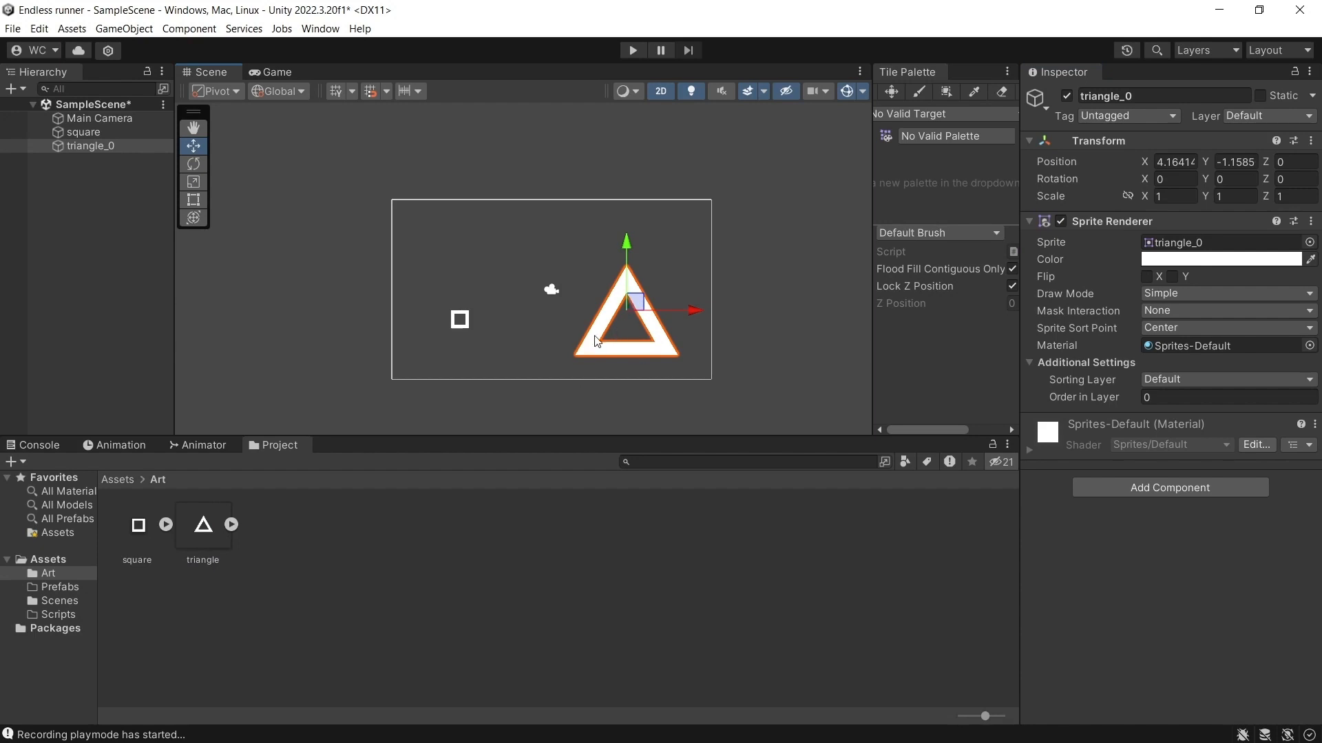
pyautogui.click(117, 149)
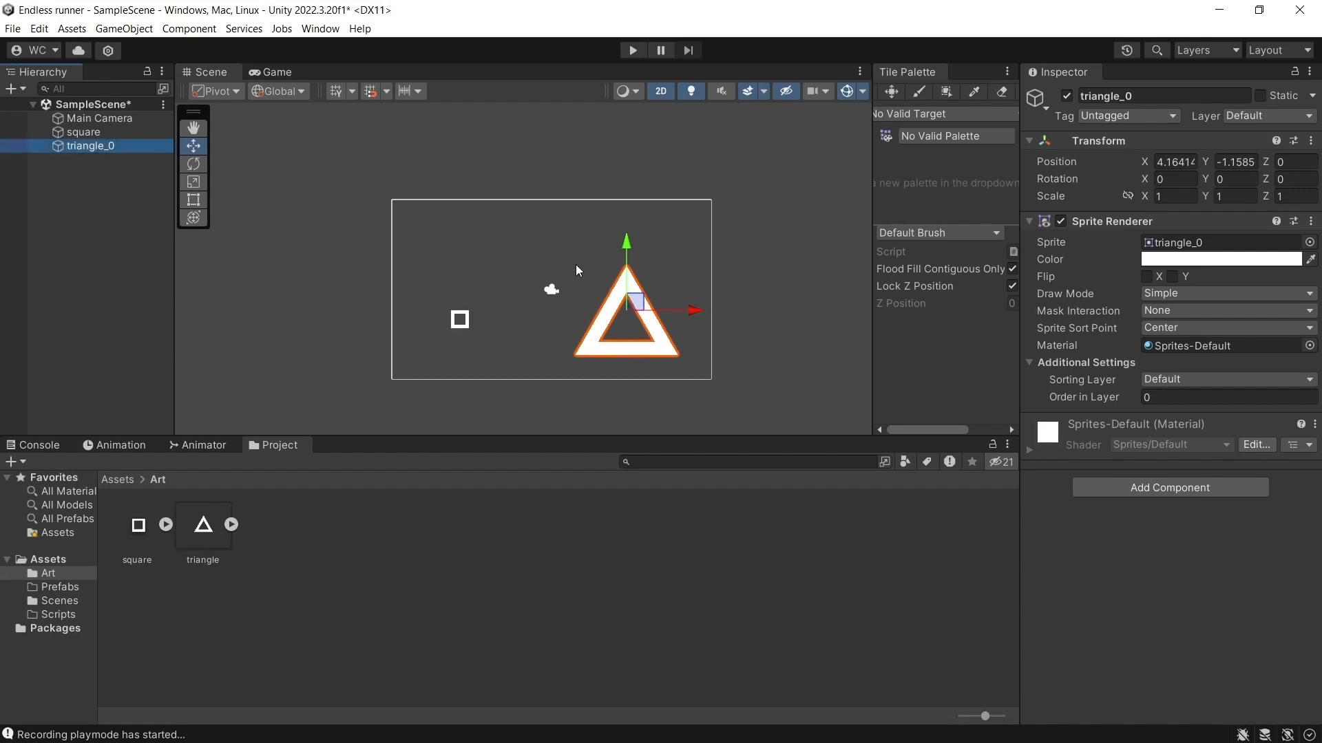
pyautogui.click(1176, 197)
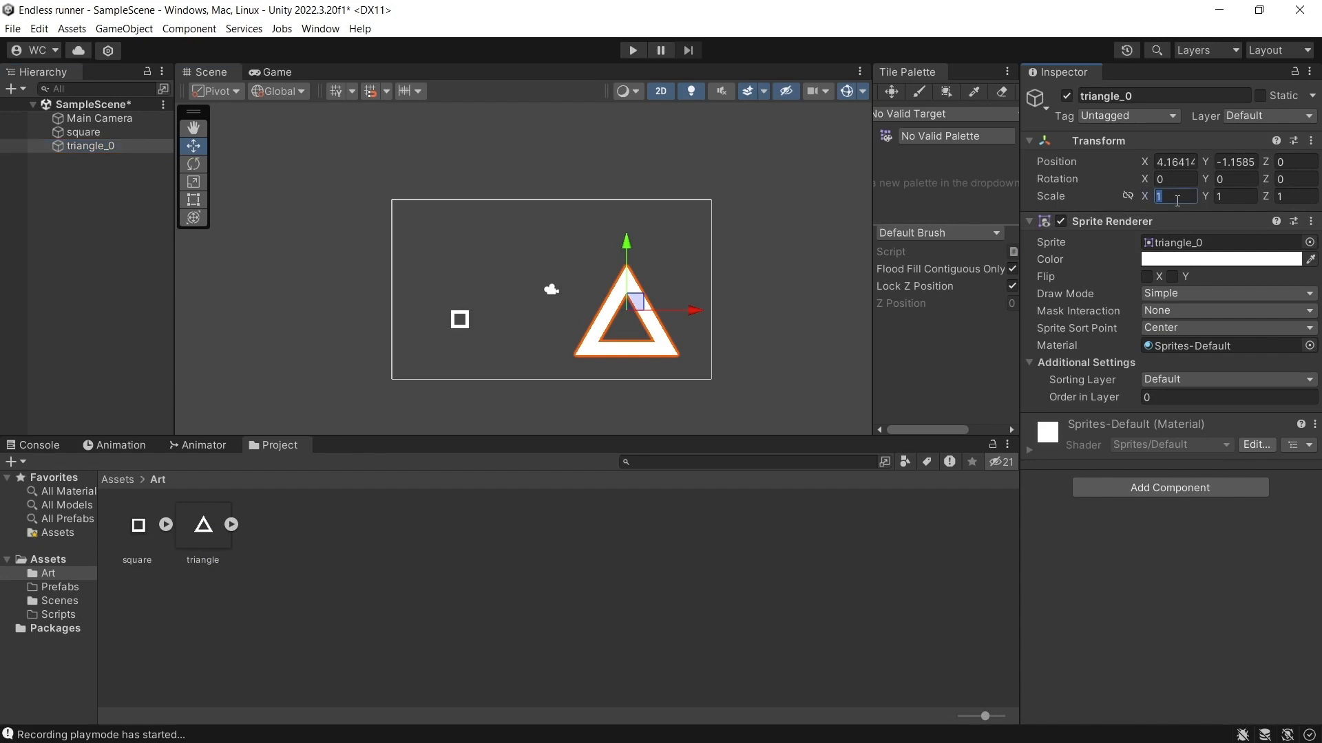
pyautogui.write('0.17')
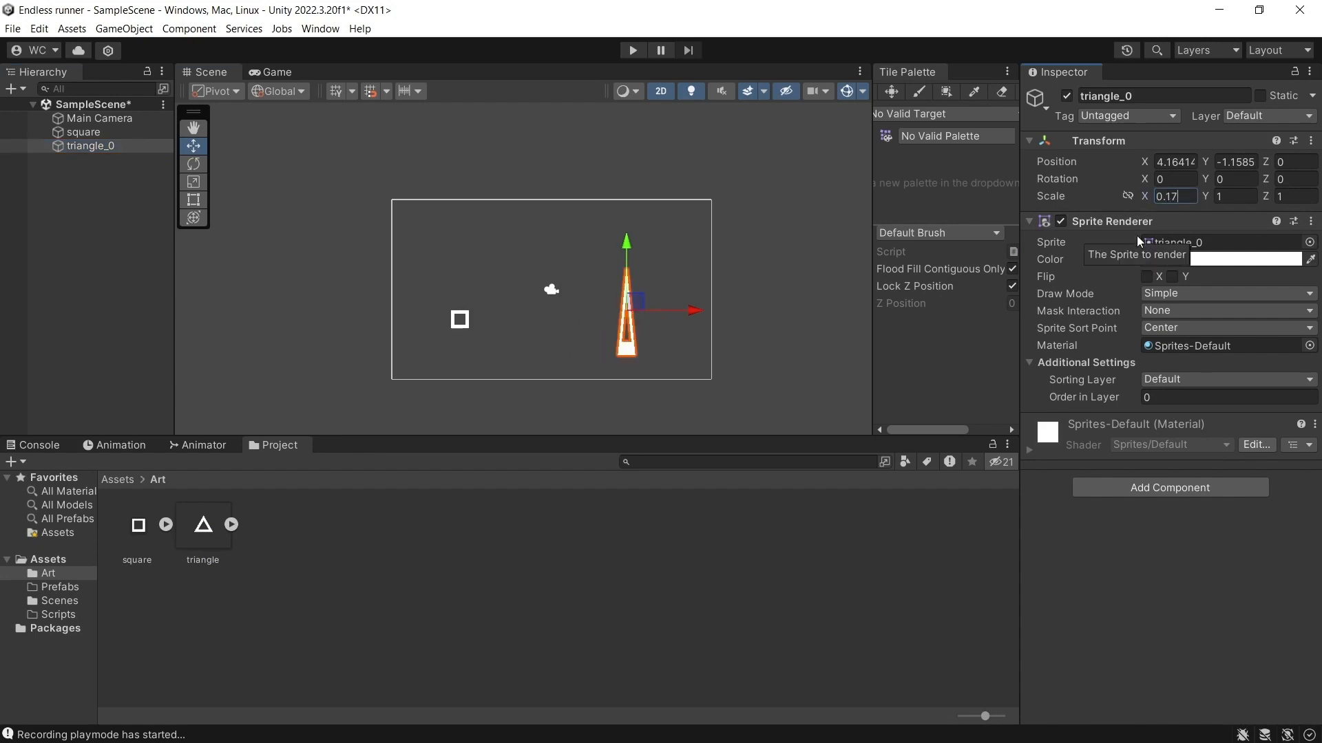
pyautogui.click(1239, 198)
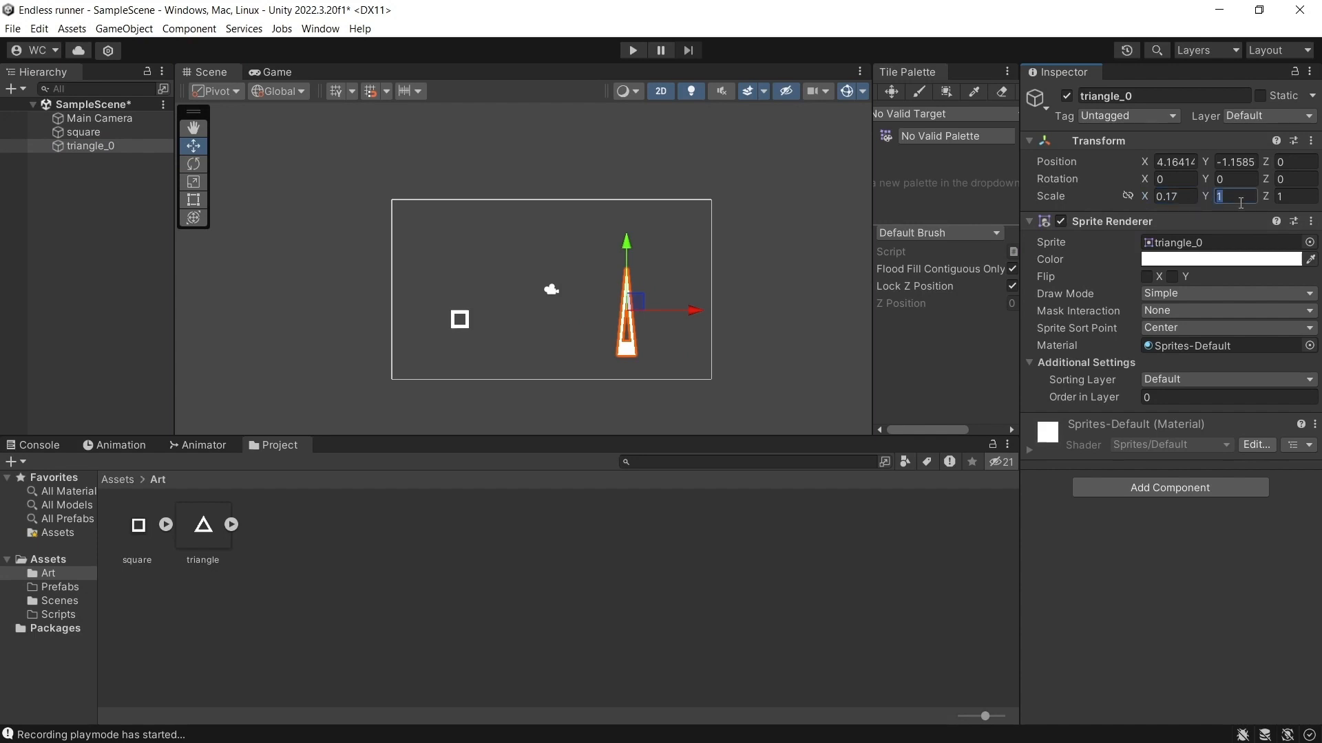
pyautogui.write('0.1')
pyautogui.write('7')
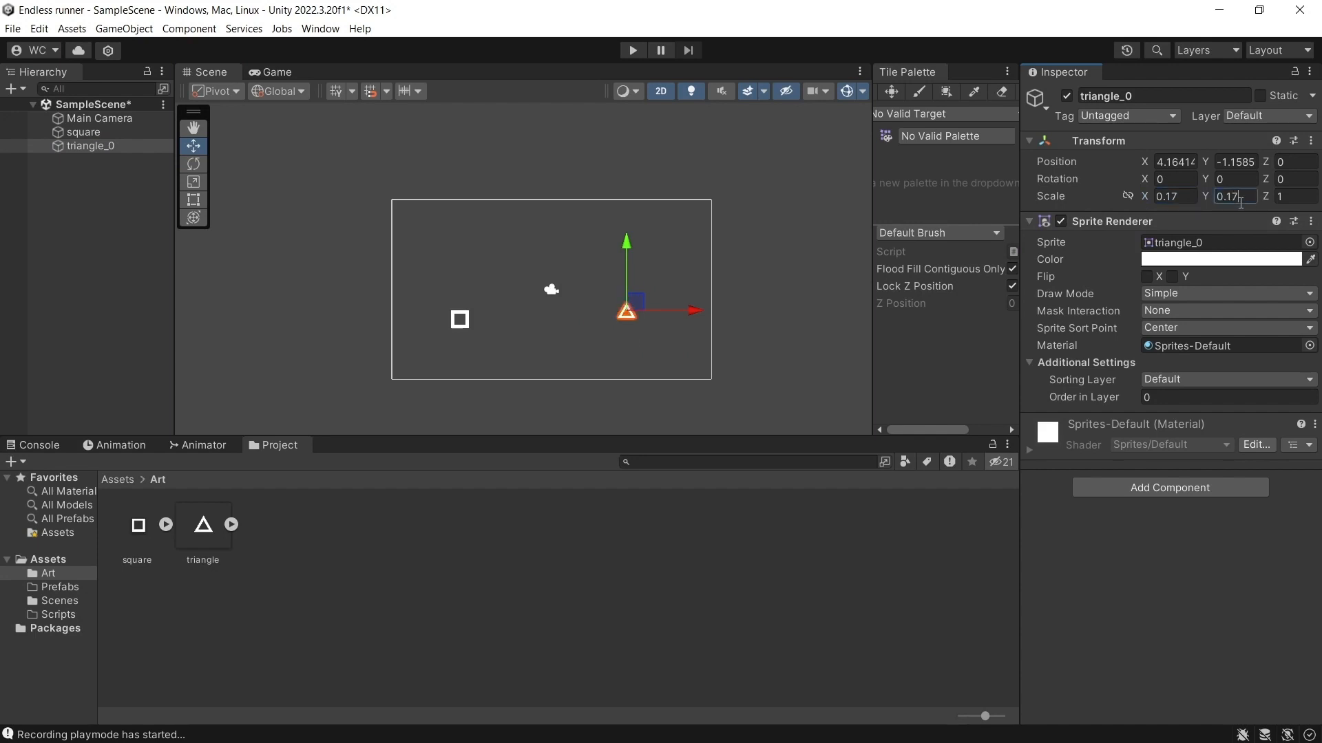
# Move the triangle beside the square, and shift both outside the camera frame to its left, with the square at about X -14, Y -1.84.
pyautogui.moveTo(636, 309); pyautogui.dragTo(501, 323)
pyautogui.moveTo(446, 284); pyautogui.dragTo(520, 352)
pyautogui.moveTo(471, 310); pyautogui.dragTo(308, 293)
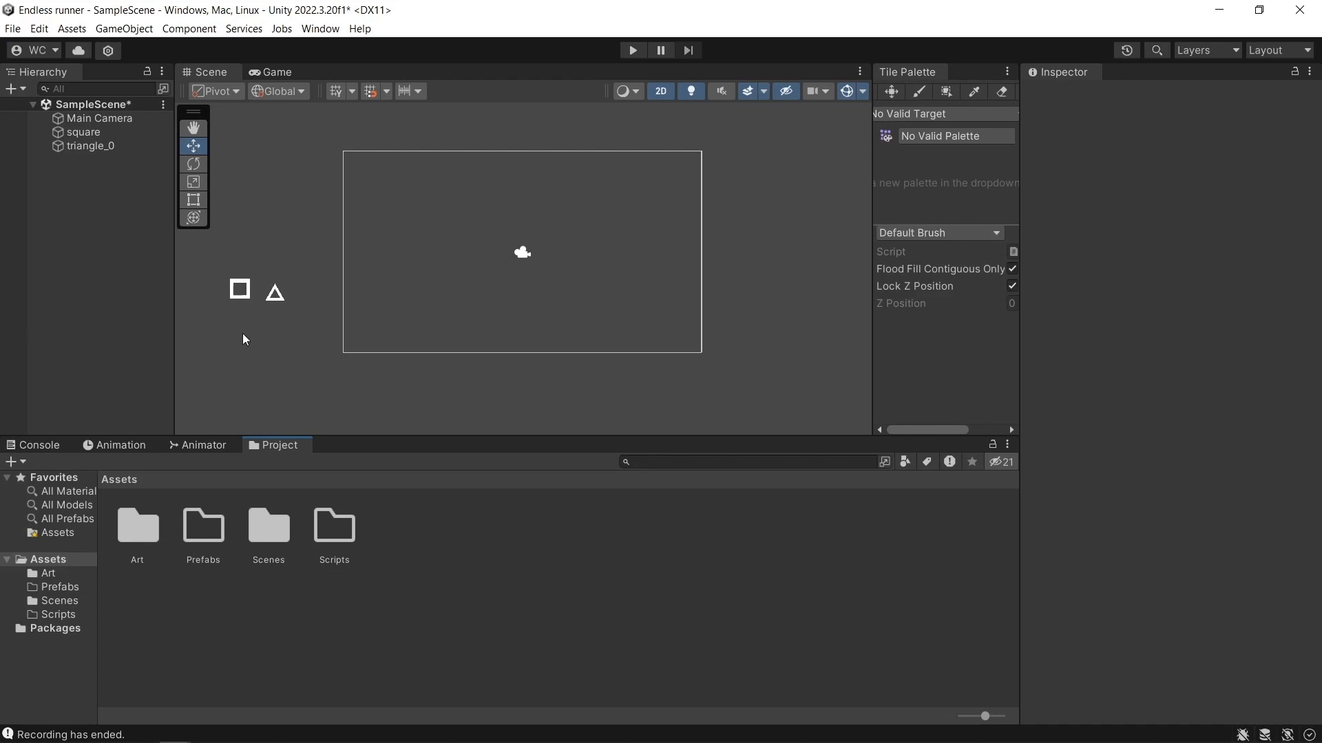
# Duplicate the square and place the copy above the camera frame at about X -3.52, Y 6.52.
pyautogui.click(84, 131)
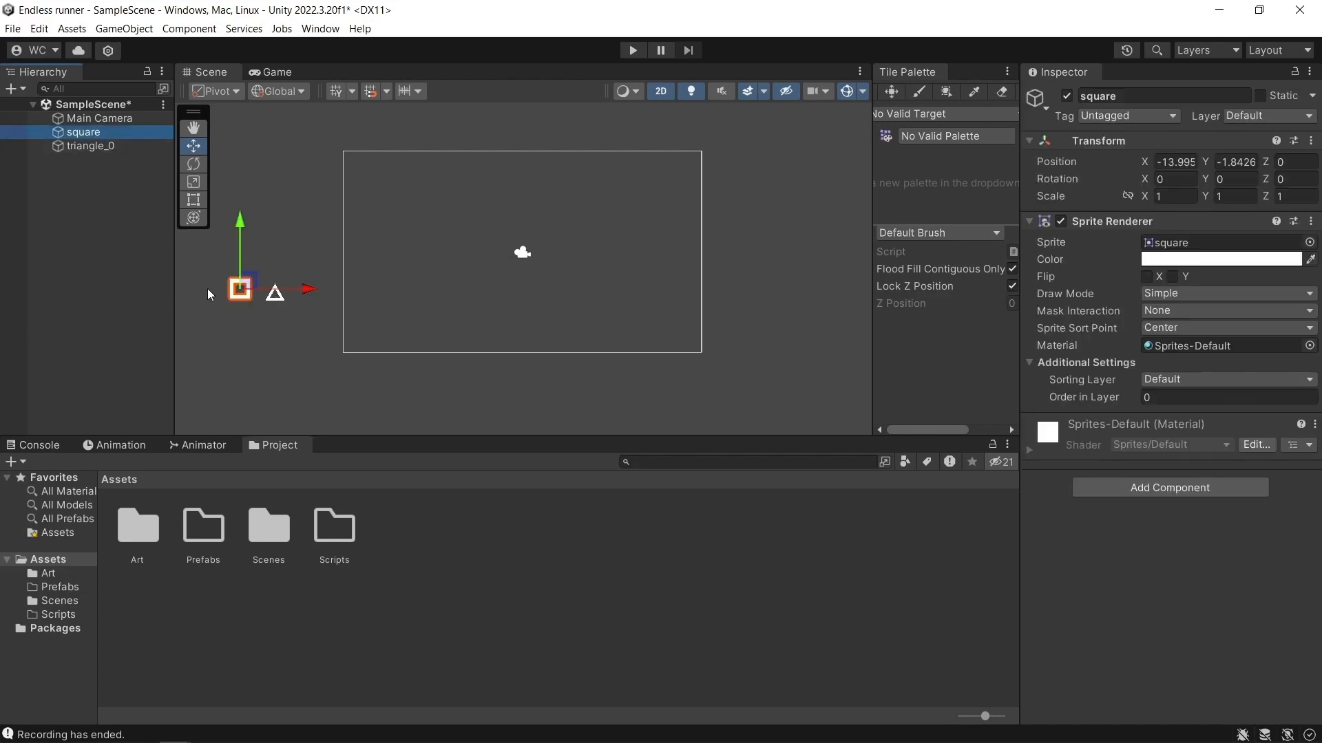
pyautogui.hotkey('ctrl', 'd')
pyautogui.moveTo(246, 284); pyautogui.dragTo(459, 112)
pyautogui.moveTo(472, 173); pyautogui.dragTo(459, 245, button='middle')
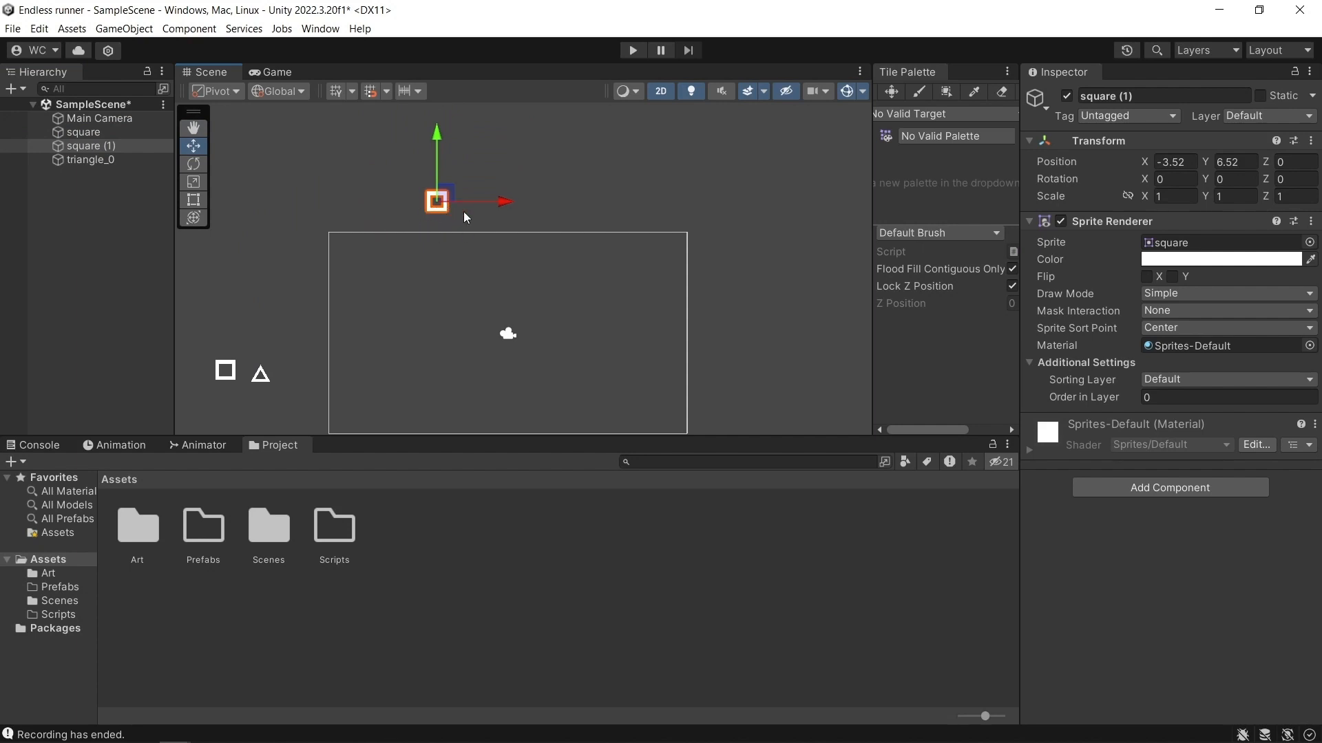
# Create an empty game object in the scene and name it ground.
pyautogui.rightClick(61, 214)
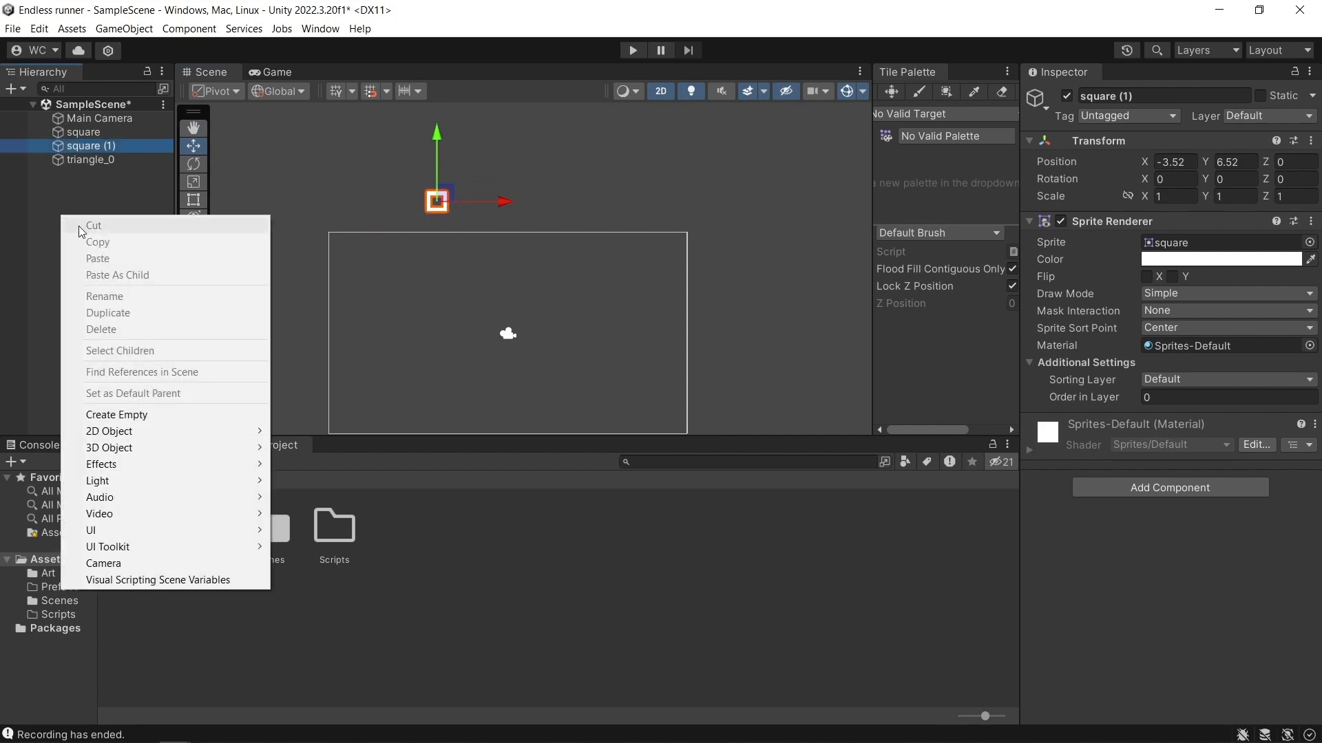
pyautogui.click(143, 414)
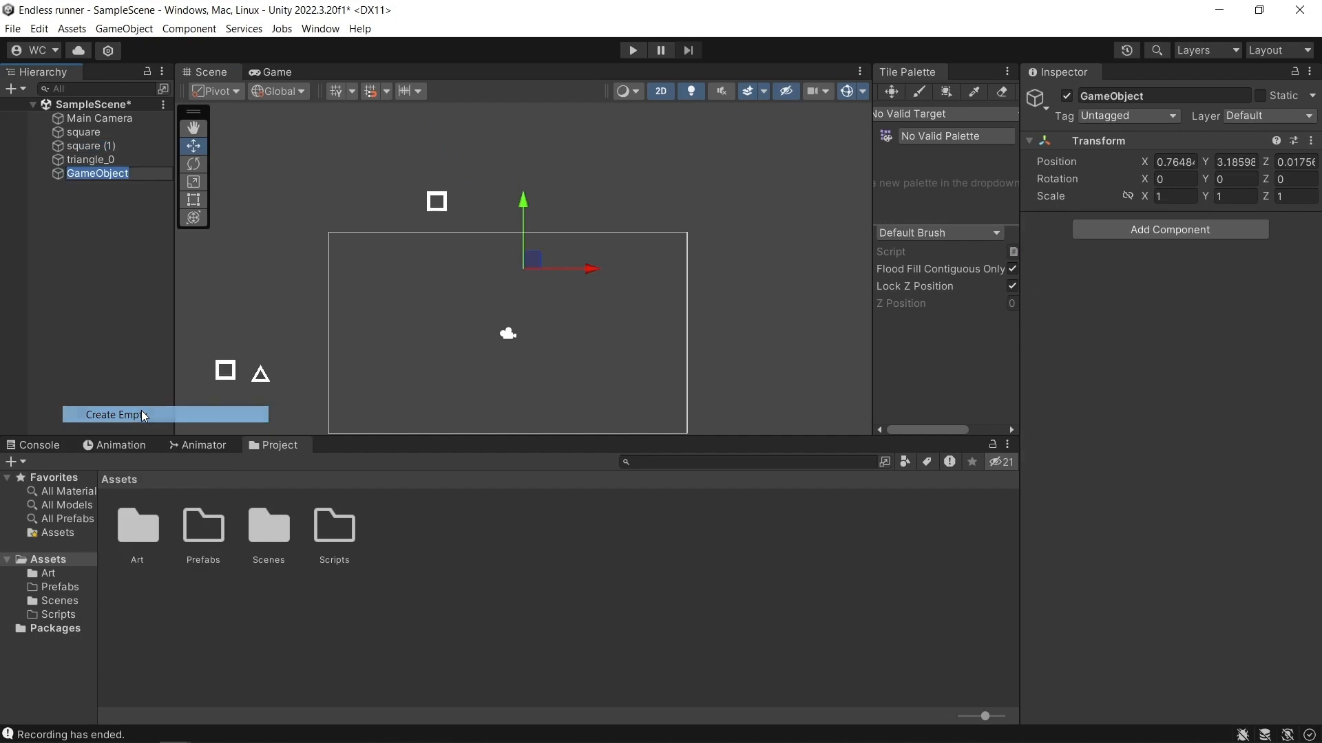
pyautogui.click(1161, 95)
pyautogui.write('ground')
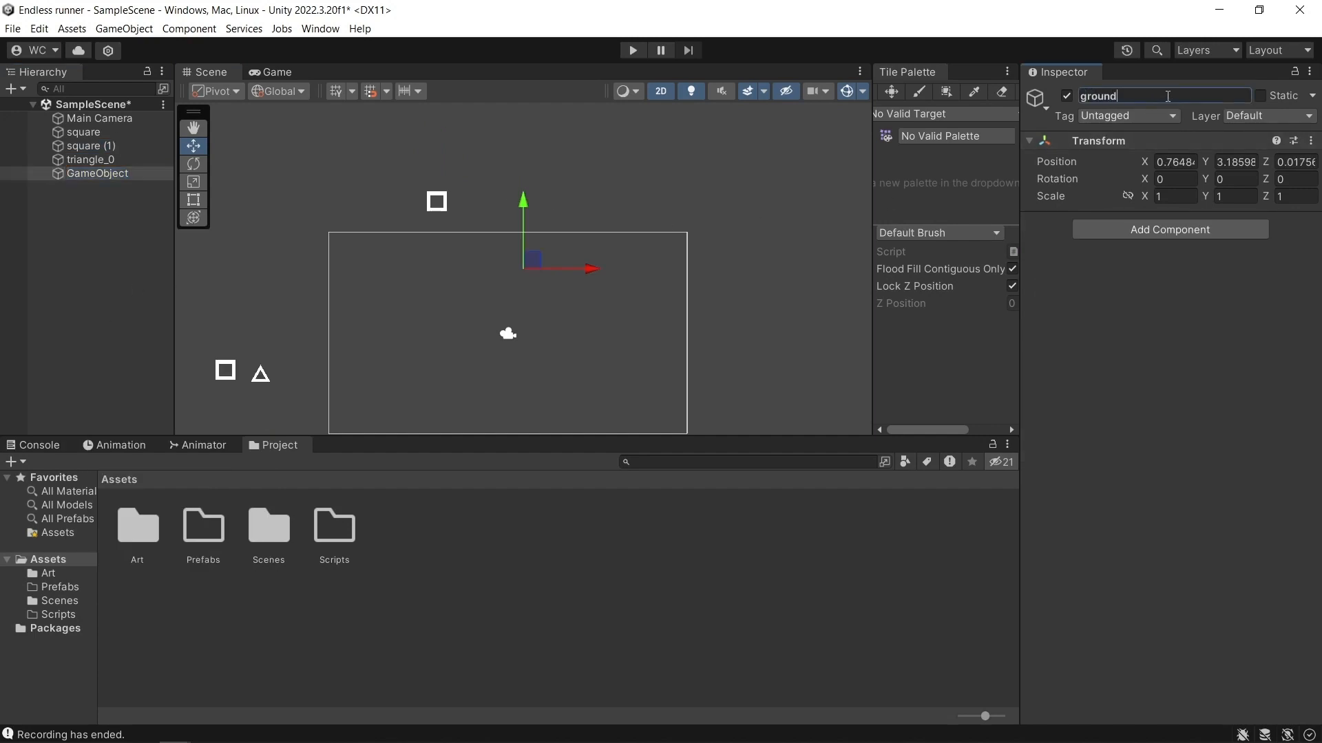
pyautogui.press('Return')
# Make the duplicated square a child of ground and set its X and Y position to 0.
pyautogui.click(109, 148)
pyautogui.moveTo(111, 152); pyautogui.dragTo(111, 173)
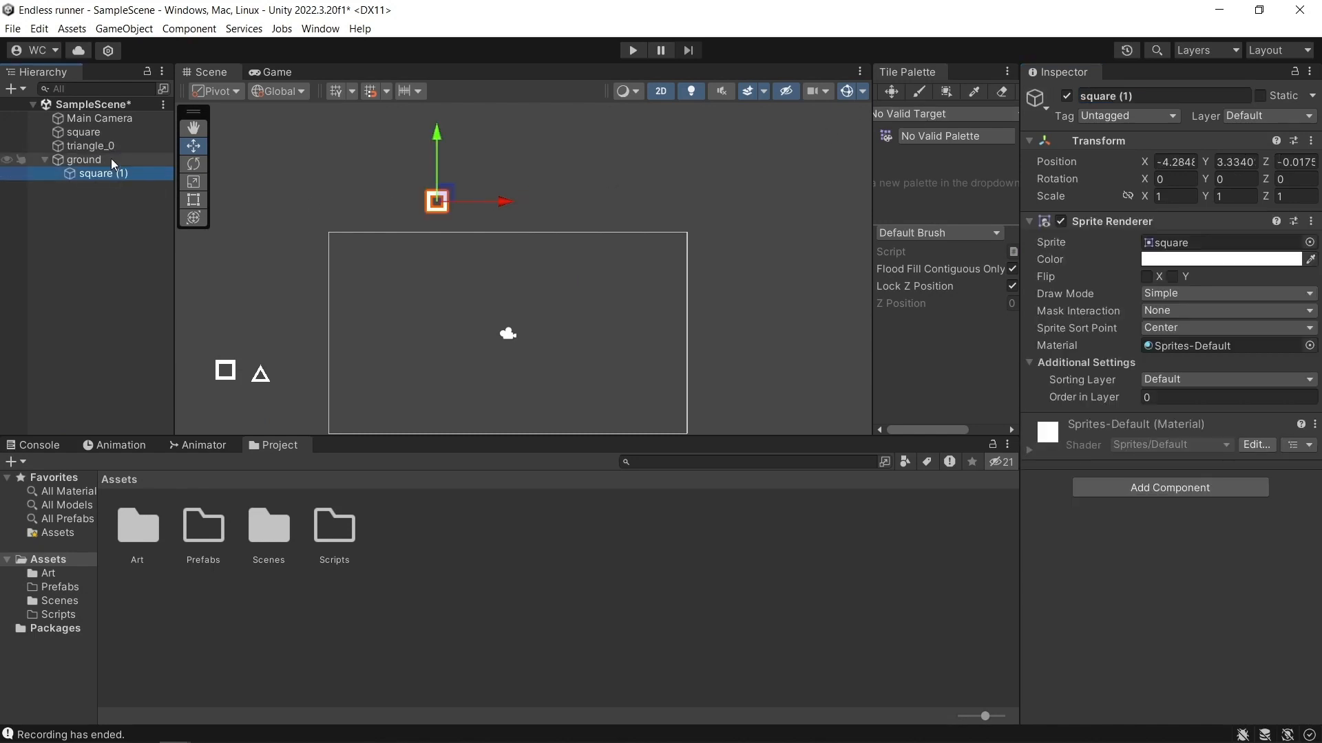
pyautogui.click(1181, 163)
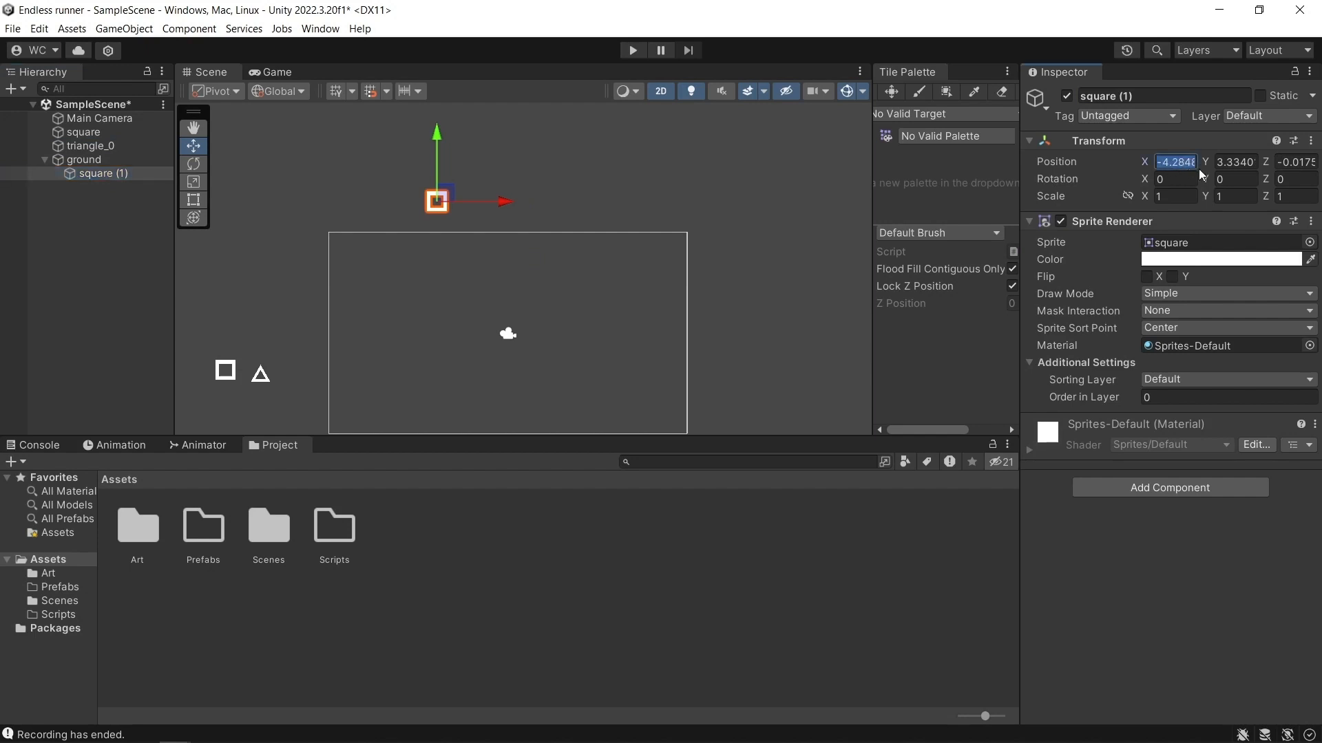
pyautogui.write('0')
pyautogui.click(1234, 163)
pyautogui.write('0')
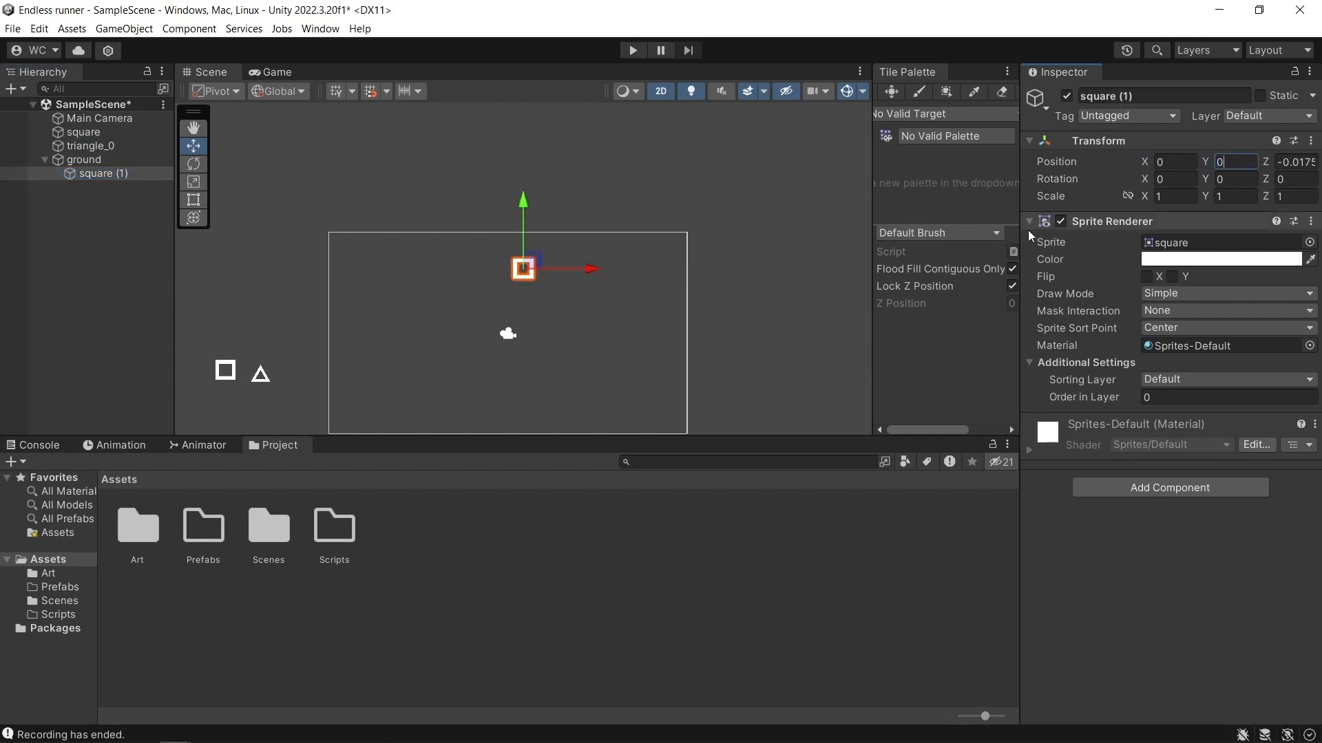
pyautogui.click(84, 160)
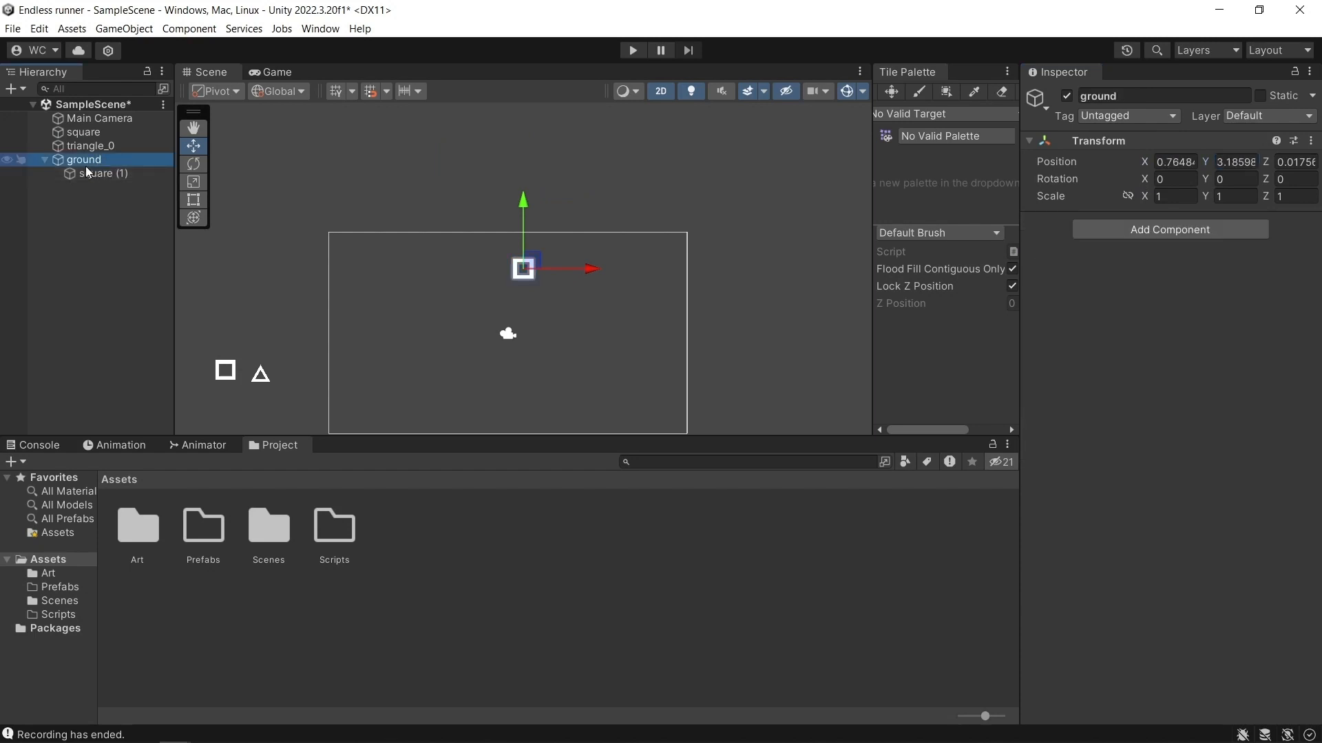
pyautogui.moveTo(537, 263); pyautogui.dragTo(452, 194)
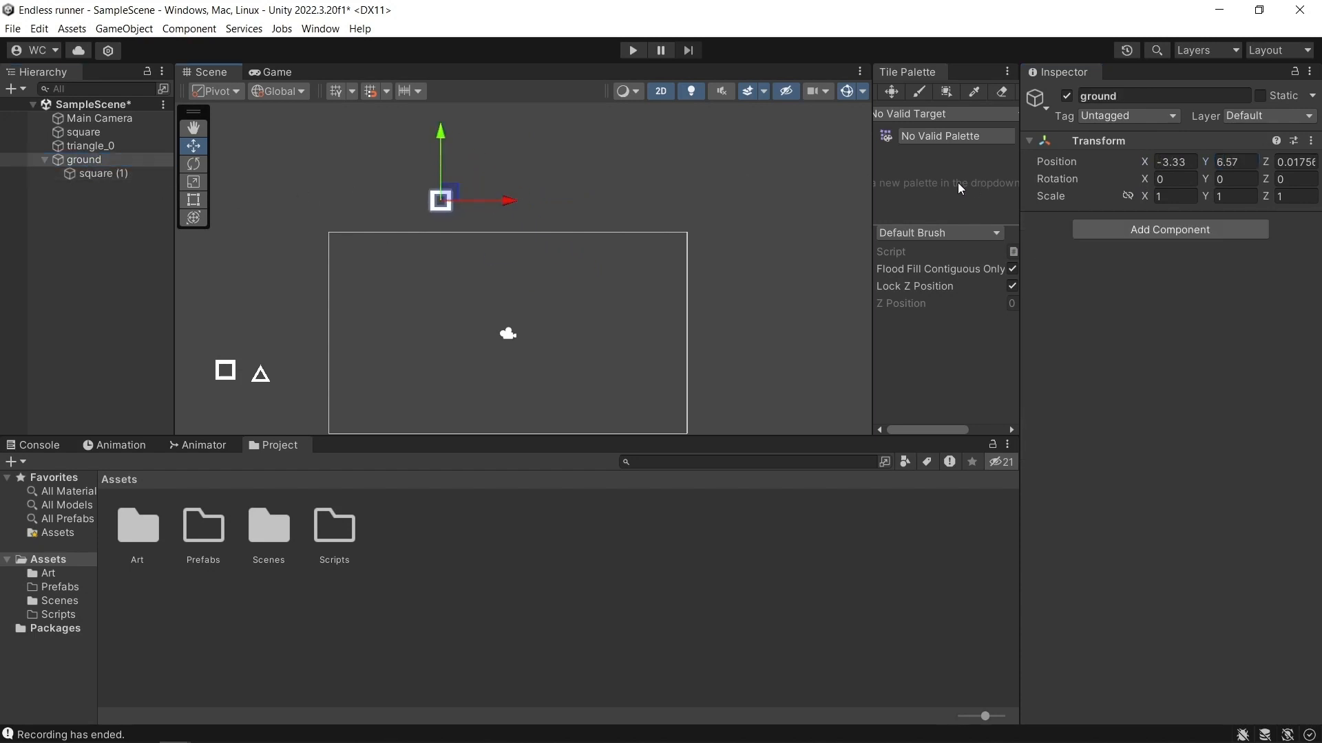
pyautogui.hotkey('ctrl', 'z')
pyautogui.hotkey('ctrl', 'z')
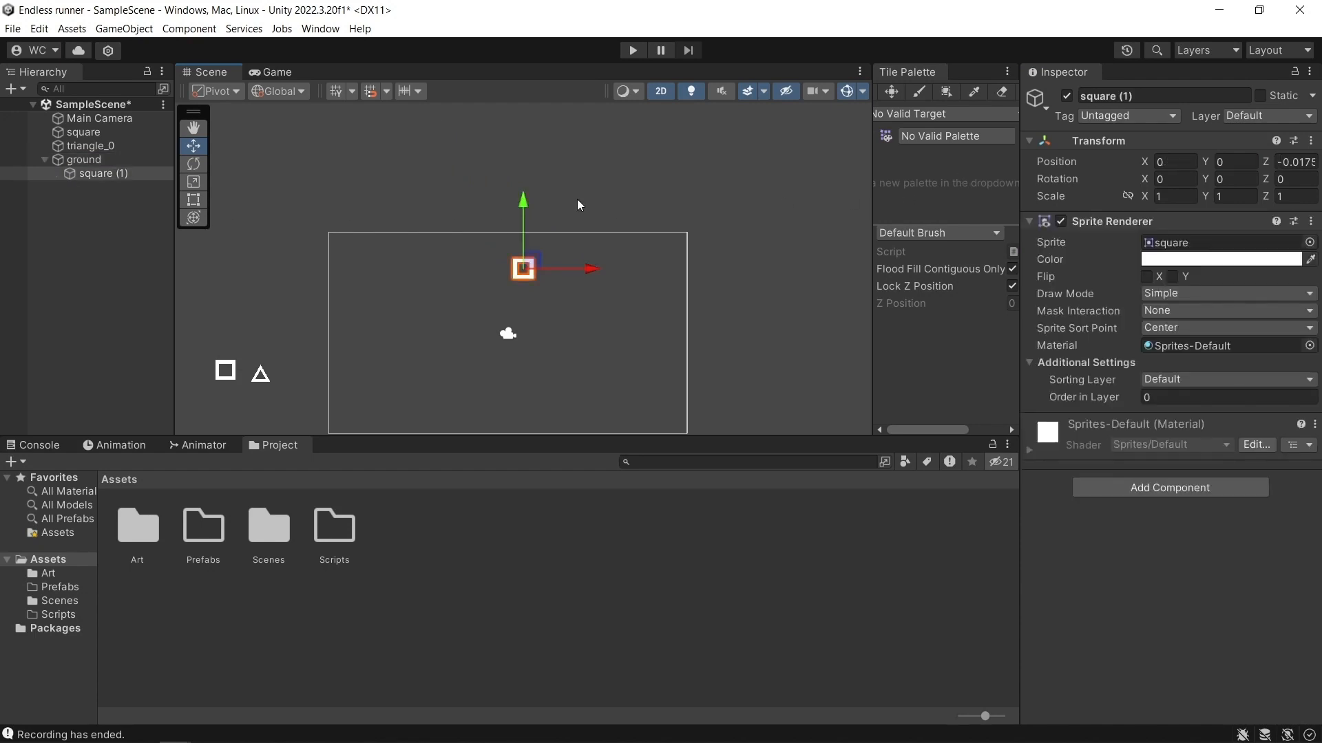
# Move the ground object, with its child square, above and left of the camera frame to about X -11.34, Y 7.04.
pyautogui.click(85, 160)
pyautogui.moveTo(539, 263); pyautogui.dragTo(428, 186)
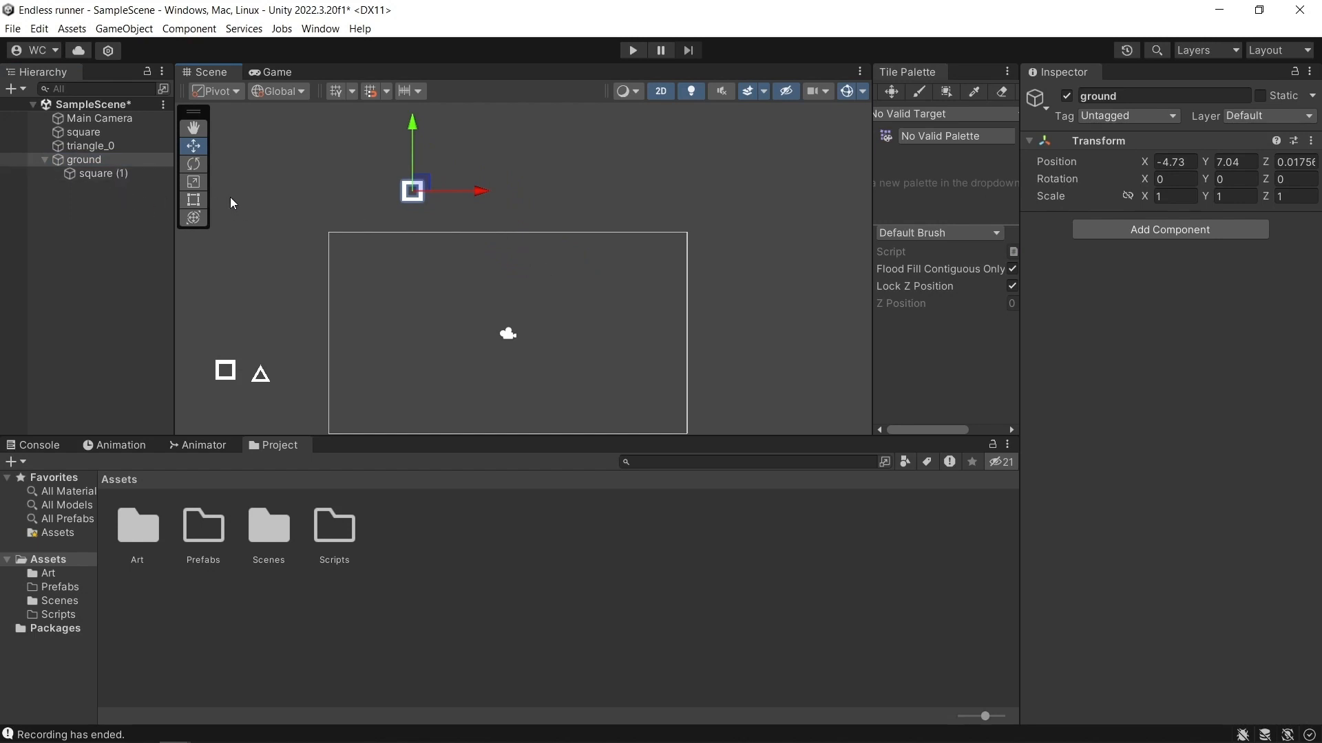
pyautogui.scroll(2, 473, 222)
pyautogui.scroll(-3, 486, 220)
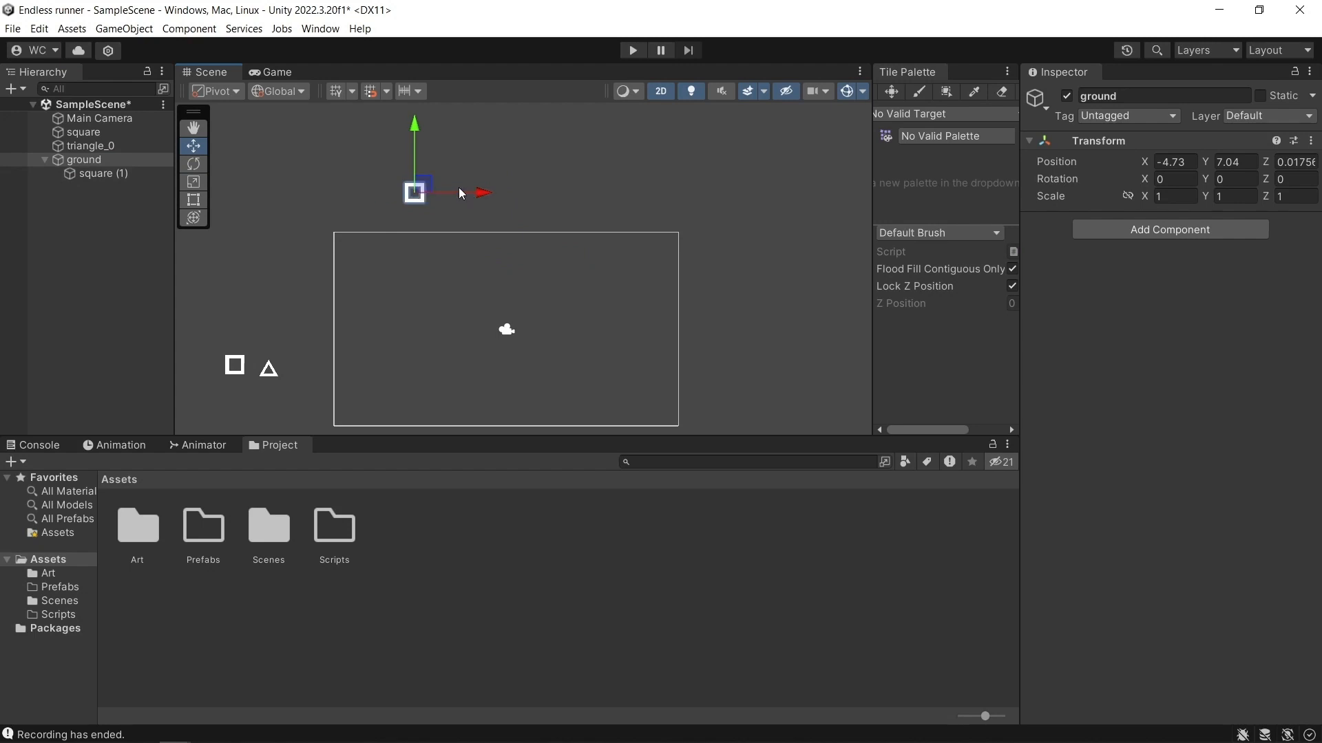
pyautogui.moveTo(489, 195); pyautogui.dragTo(362, 189)
pyautogui.moveTo(425, 218); pyautogui.dragTo(452, 226, button='middle')
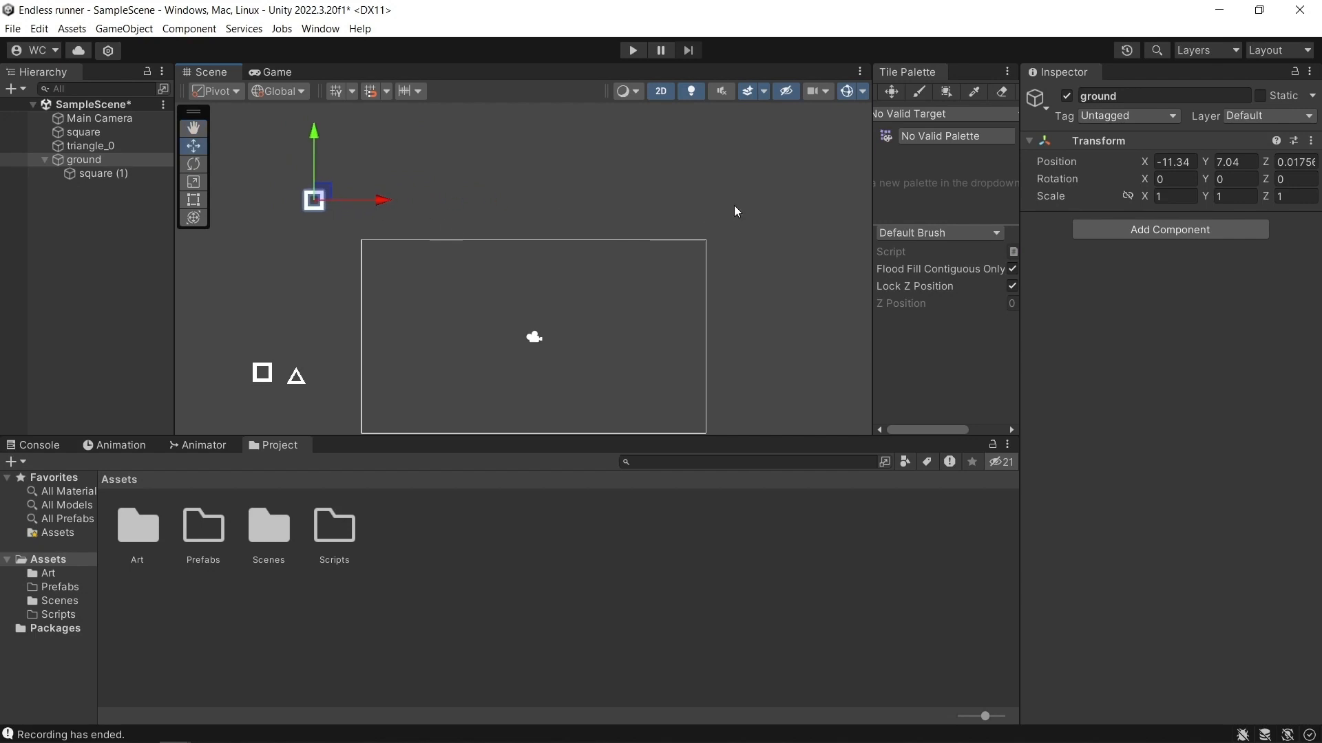
pyautogui.click(119, 179)
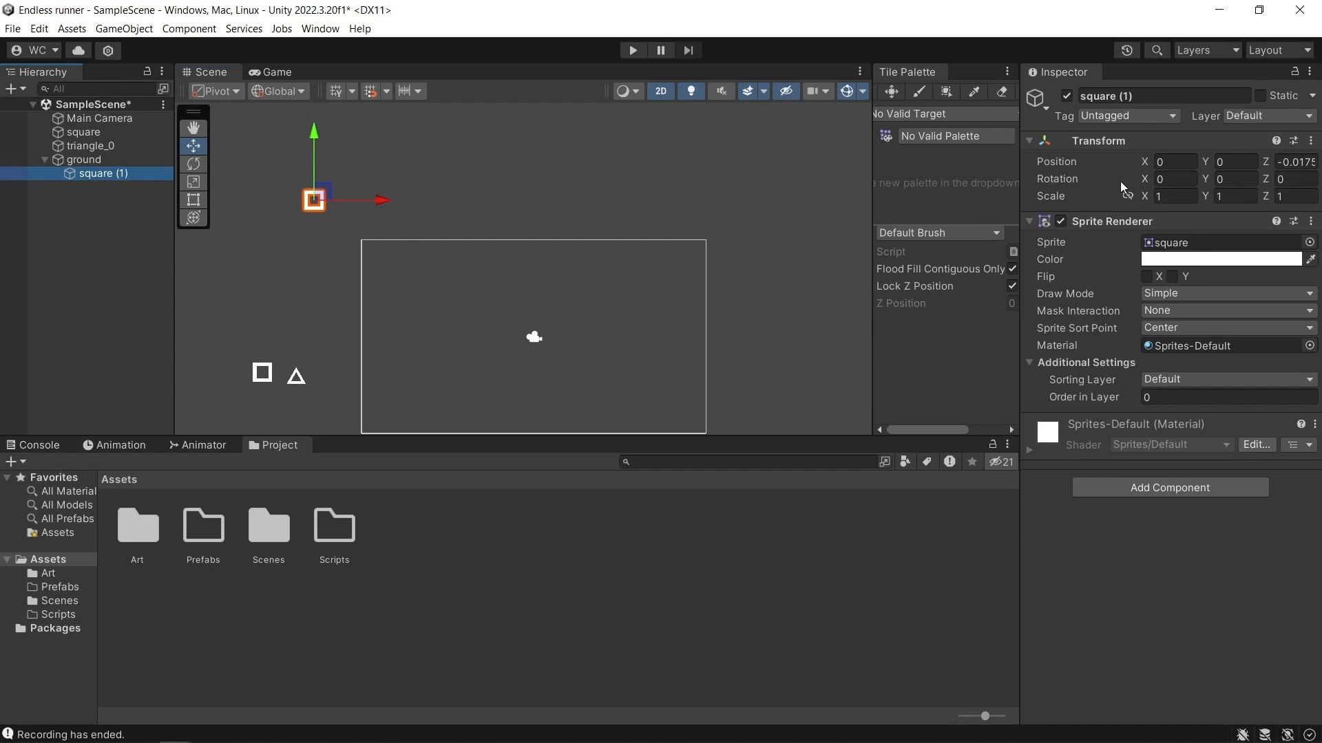
pyautogui.click(1101, 122)
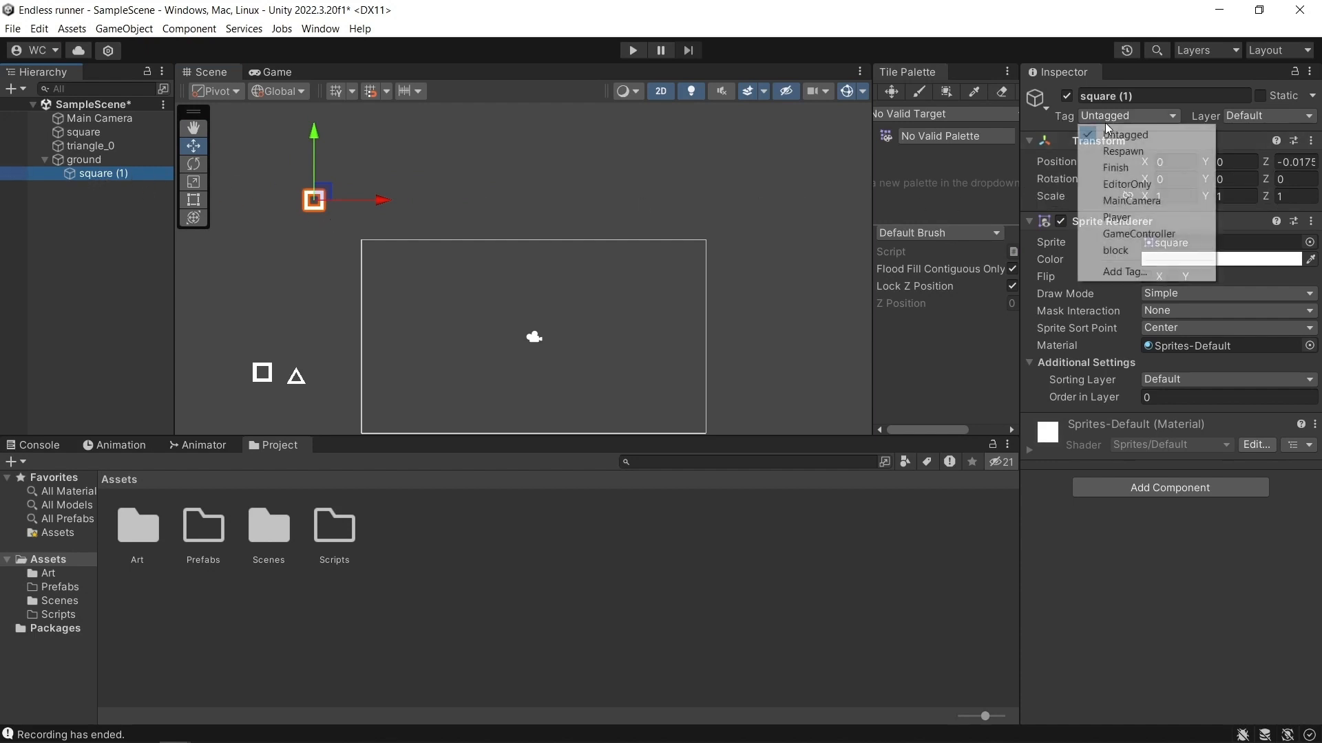
pyautogui.click(1115, 272)
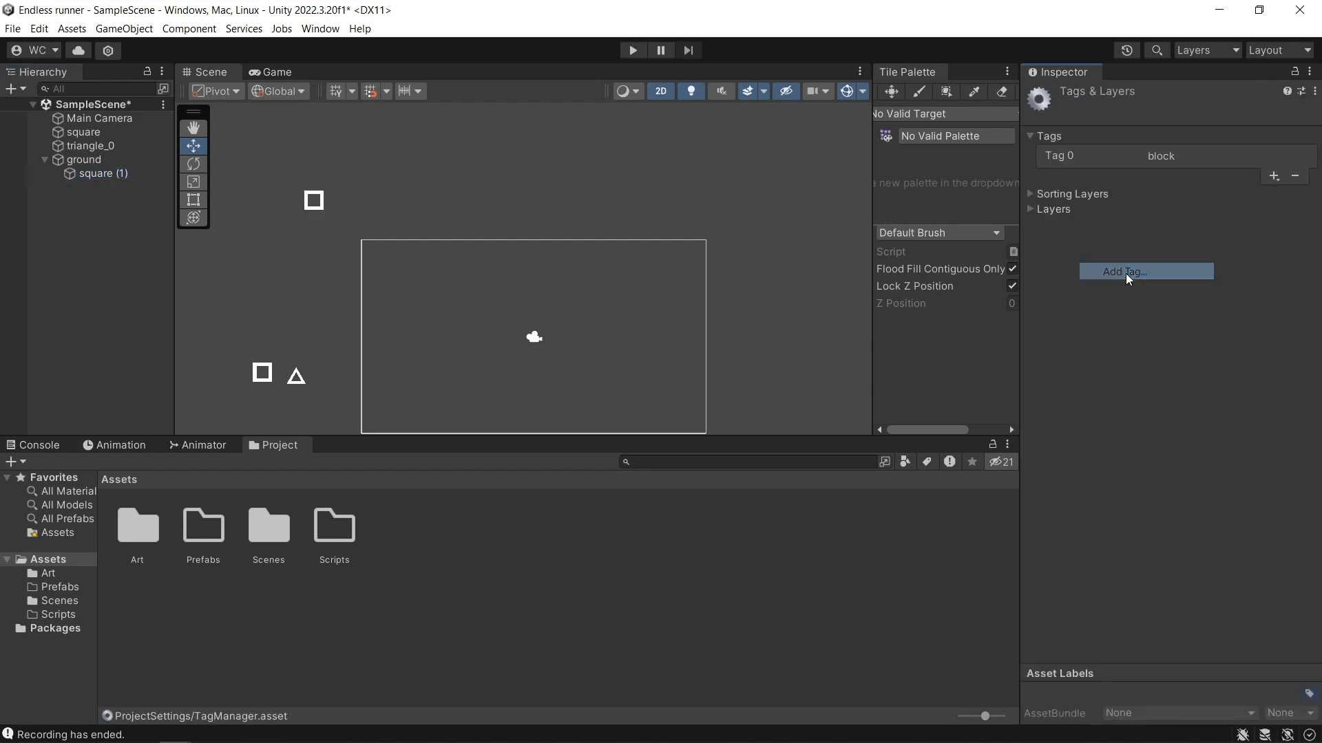
pyautogui.click(1273, 176)
pyautogui.write('b')
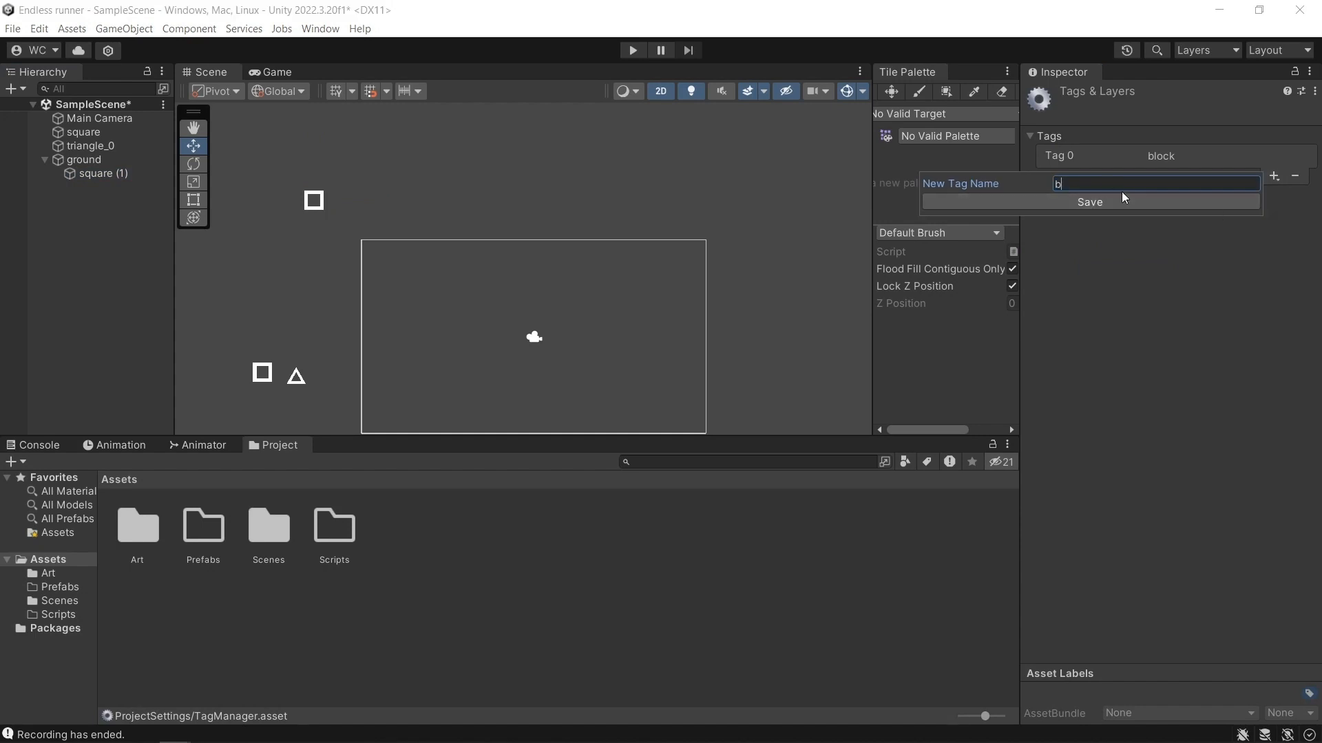
pyautogui.press('BackSpace')
pyautogui.click(1179, 268)
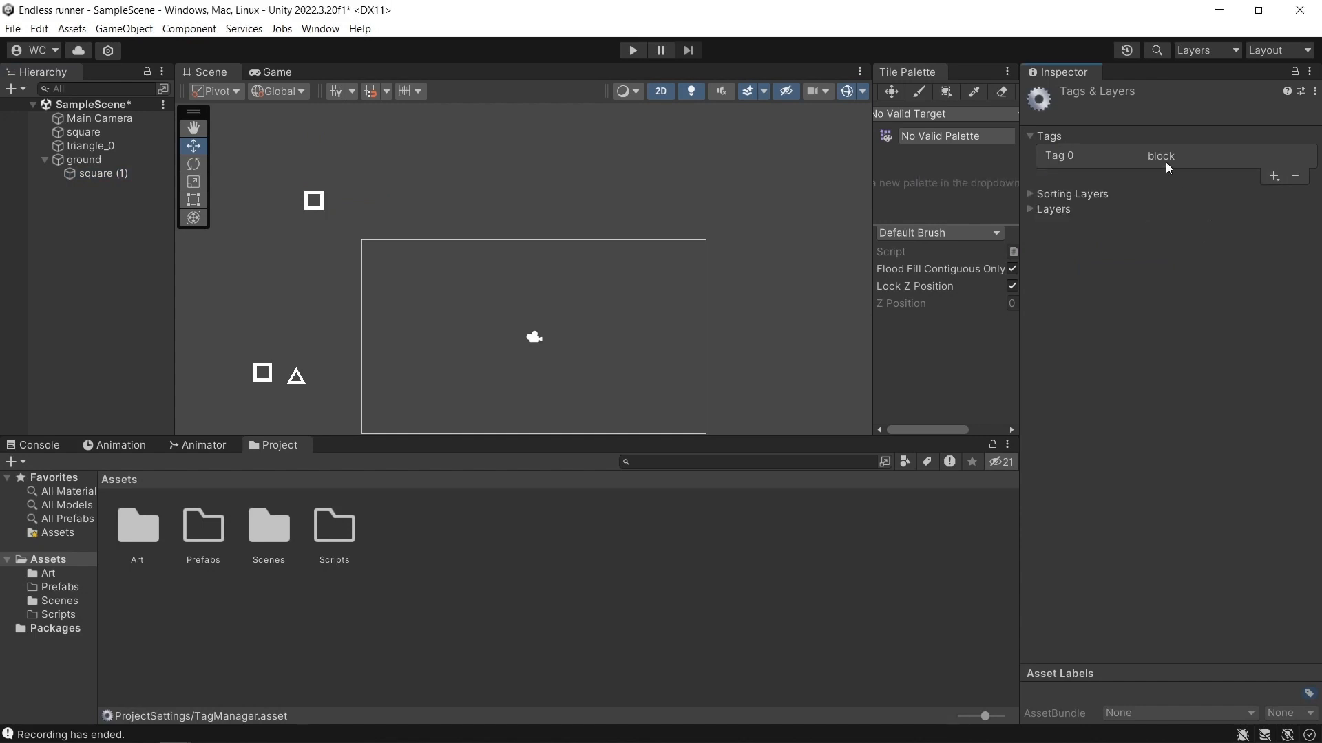
# Assign the existing block tag to the square inside ground.
pyautogui.click(132, 173)
pyautogui.click(1119, 117)
pyautogui.click(1115, 250)
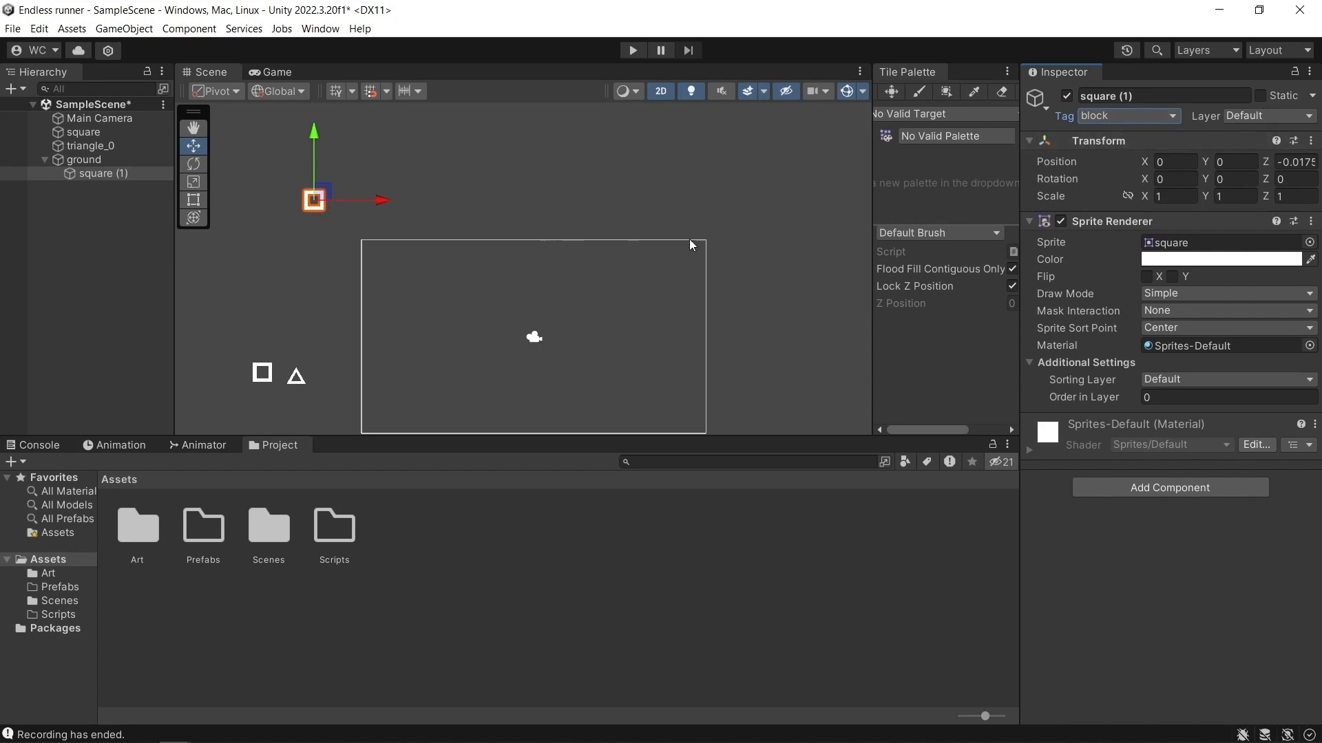
# Add a Box Collider 2D to the square inside ground and set its size to 0.9 by 0.9.
pyautogui.click(1150, 480)
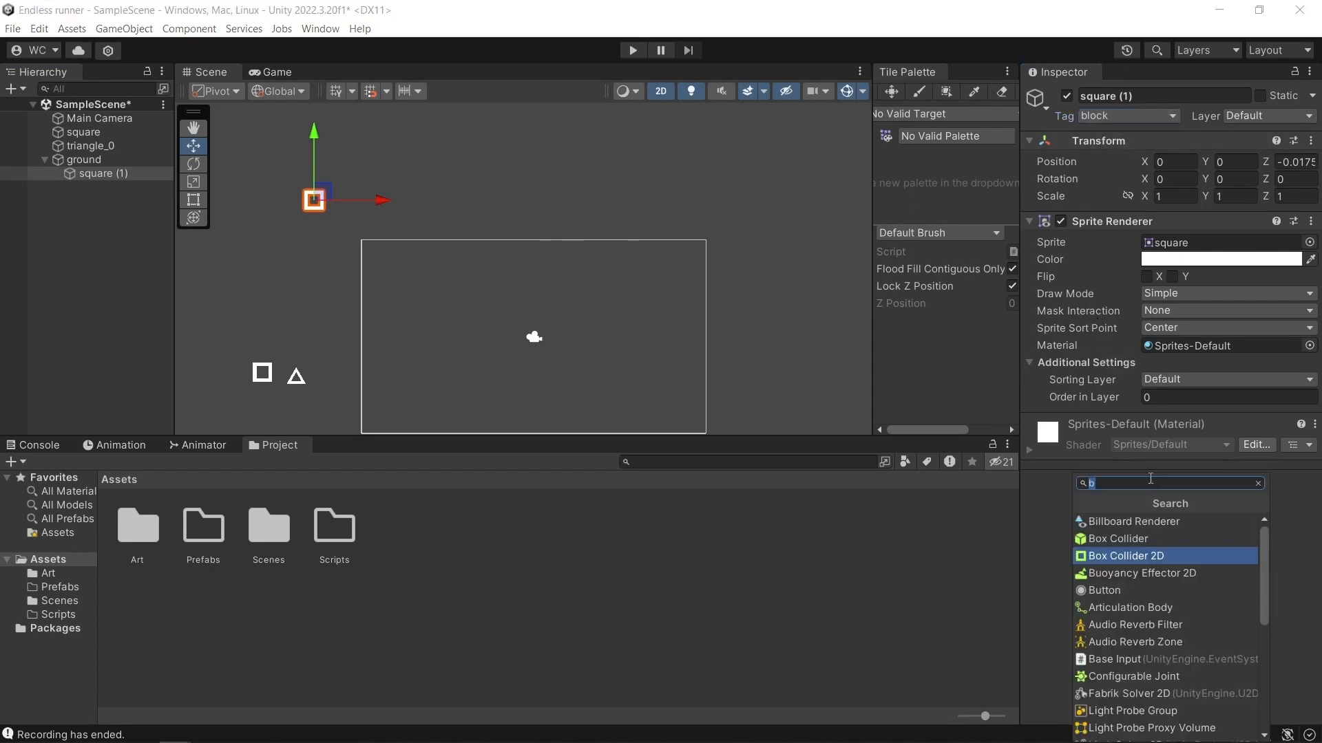
pyautogui.click(1156, 555)
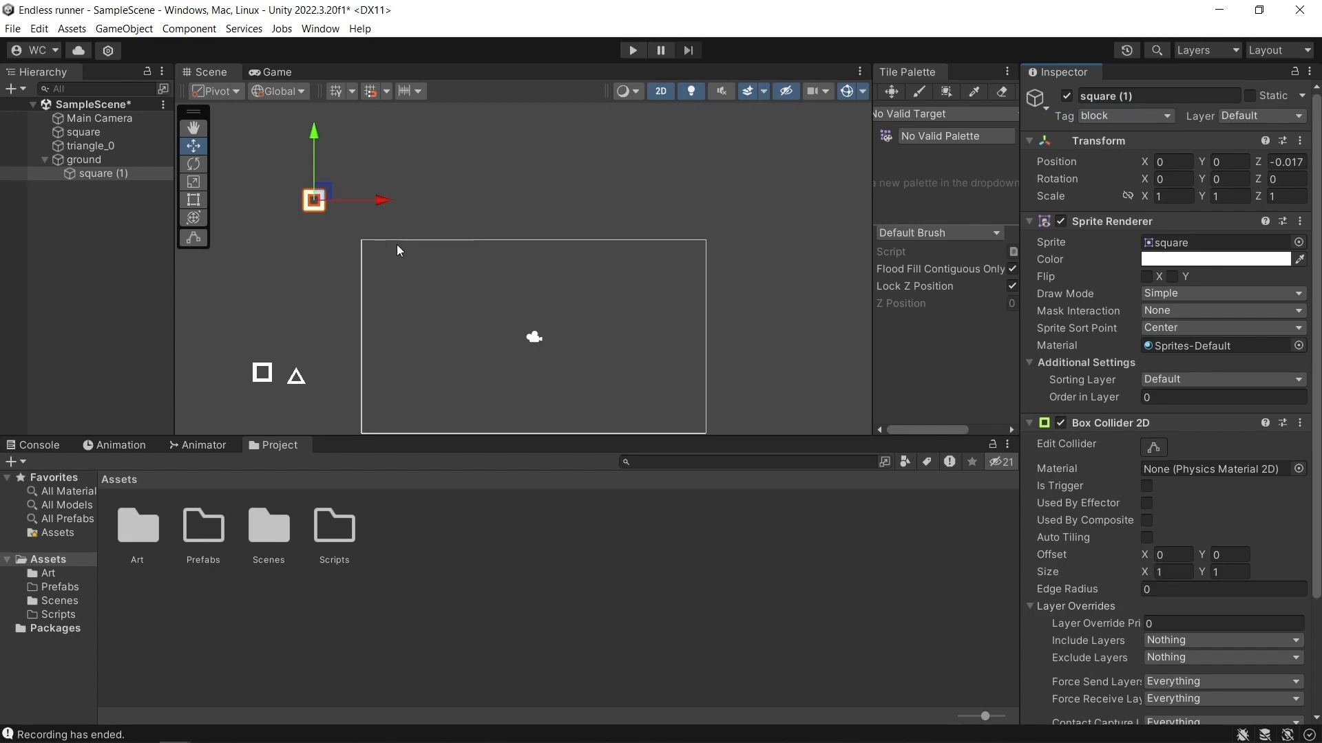
pyautogui.scroll(3, 303, 219)
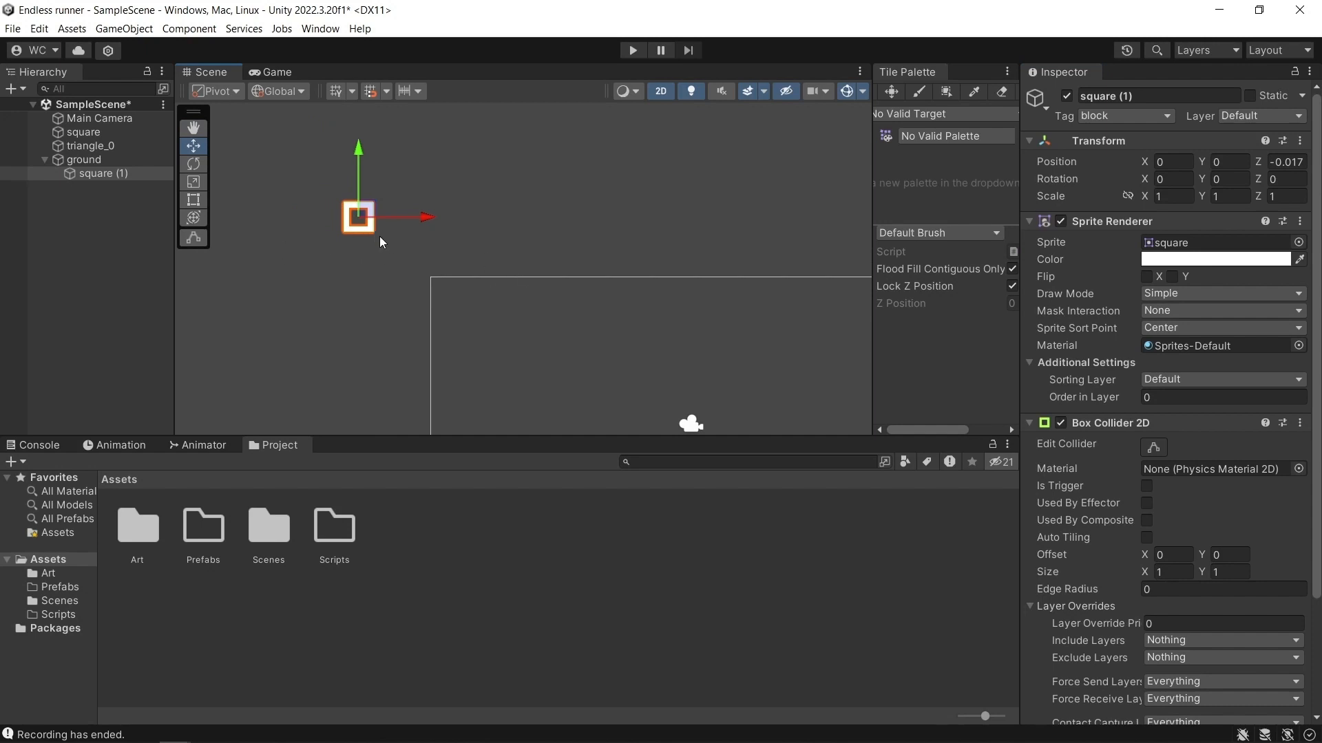
pyautogui.scroll(1, 383, 236)
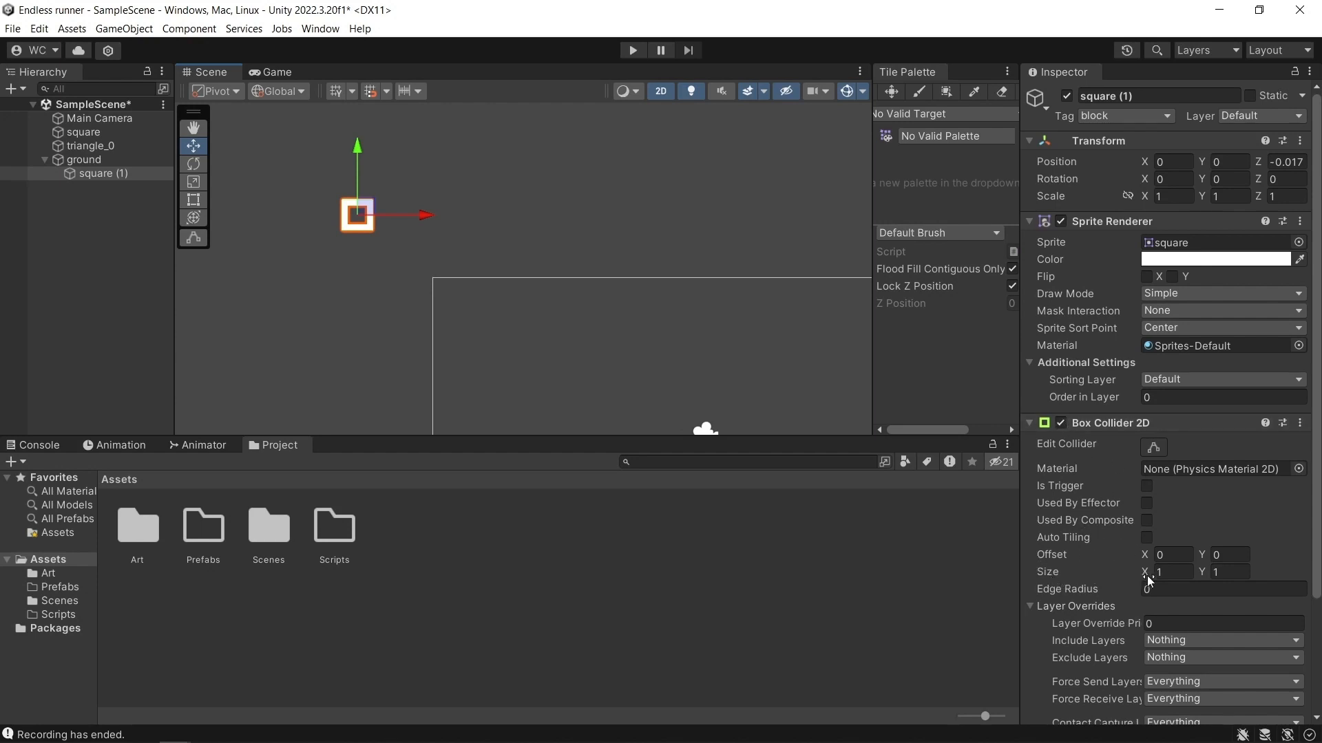
pyautogui.click(1177, 573)
pyautogui.write('0.9')
pyautogui.click(1216, 579)
pyautogui.press('BackSpace')
pyautogui.write('.')
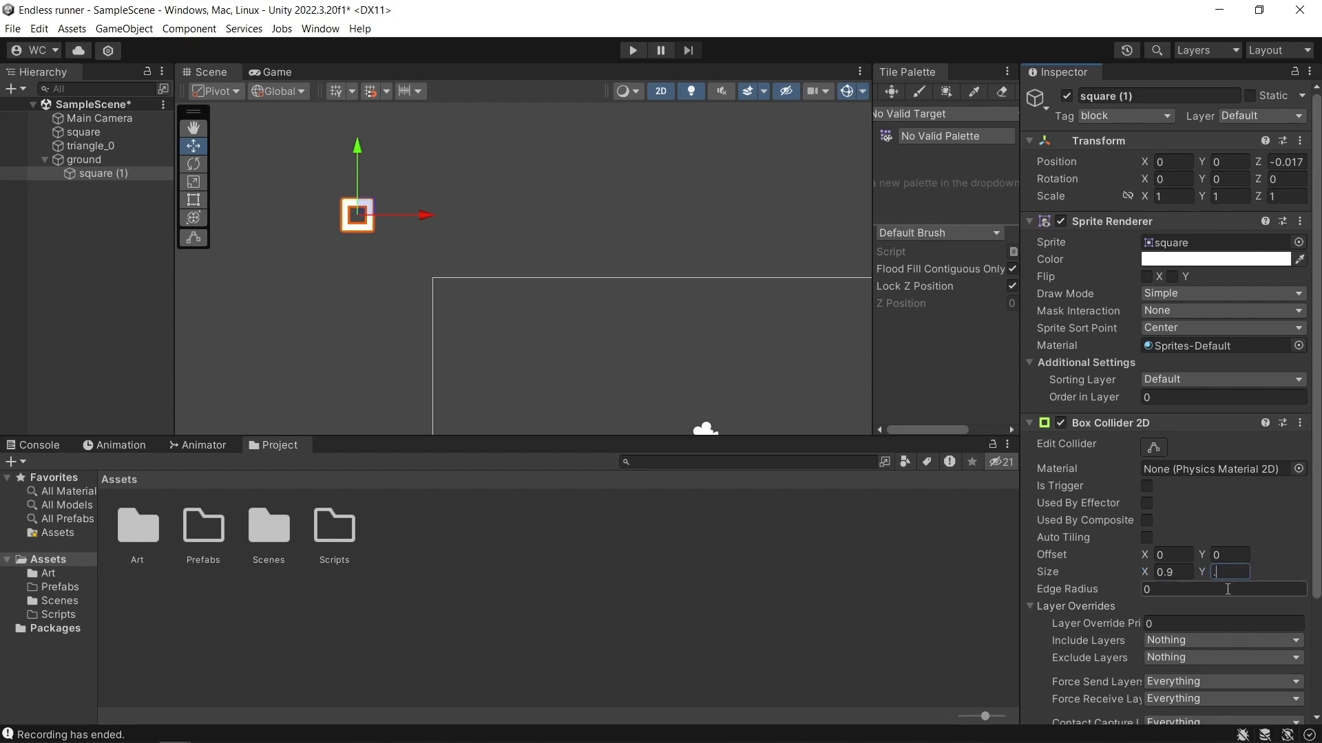
pyautogui.write('9')
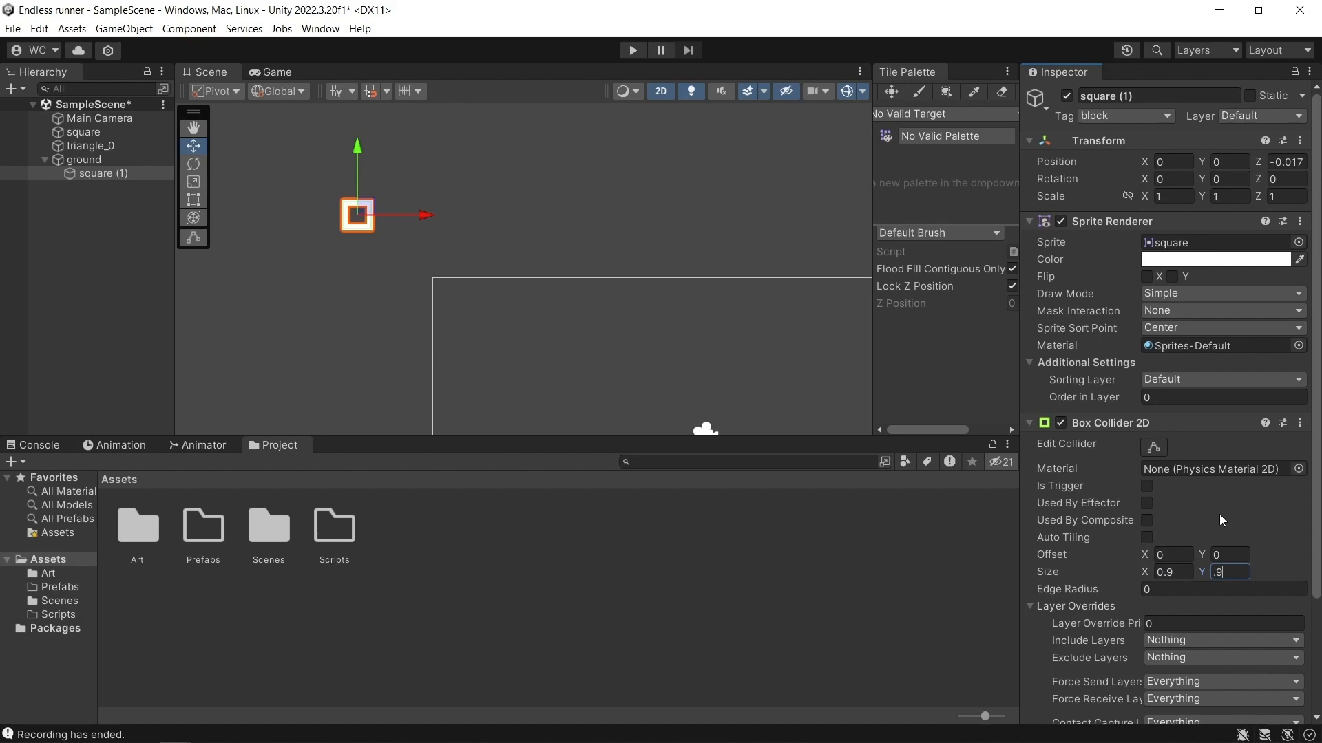
# Add a second Box Collider 2D to the same square and make it a trigger.
pyautogui.scroll(-4, 1195, 539)
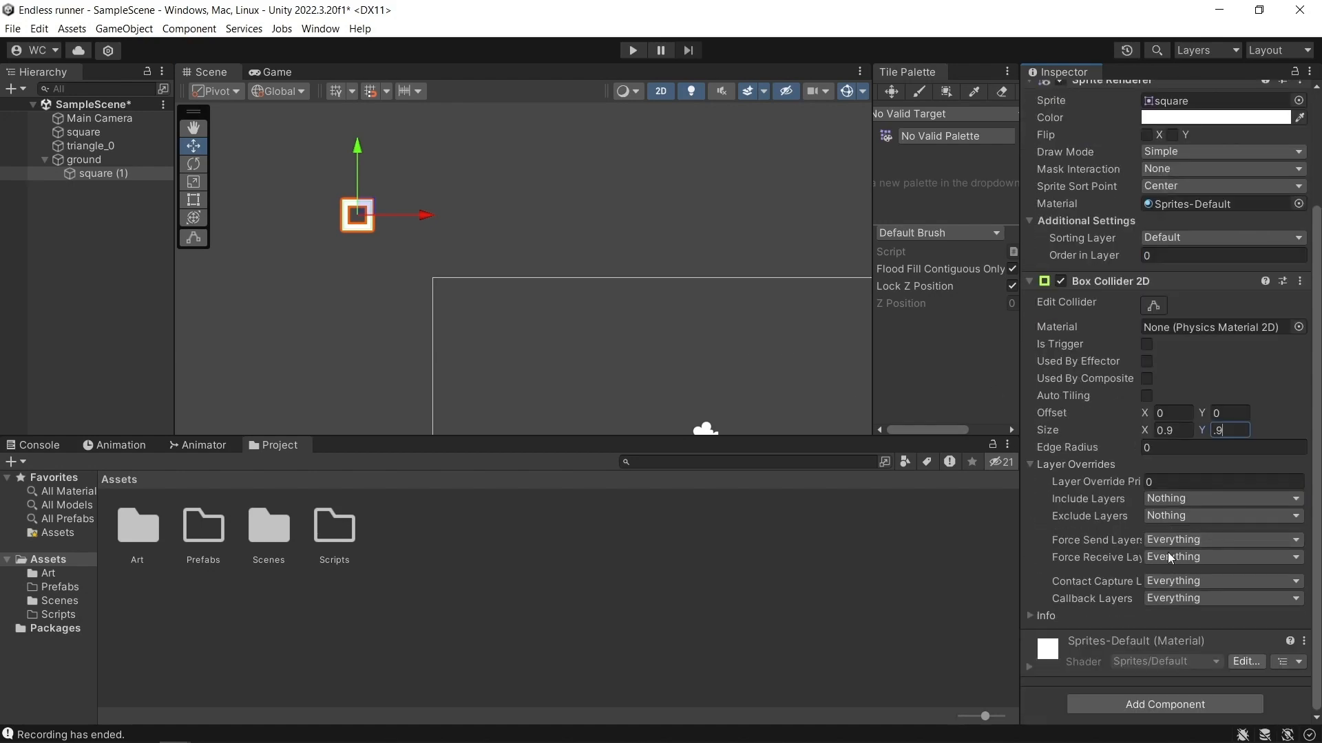
pyautogui.click(1178, 702)
pyautogui.click(1153, 548)
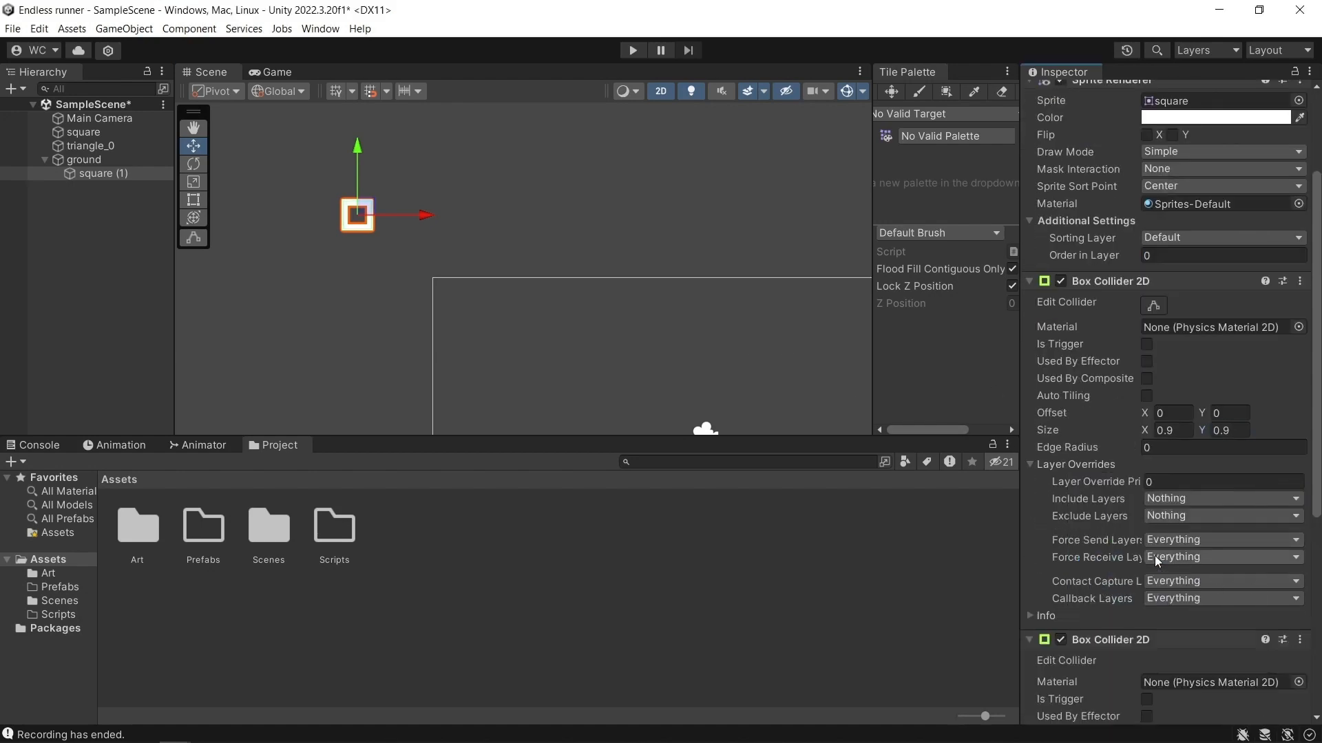
pyautogui.scroll(-8, 1096, 588)
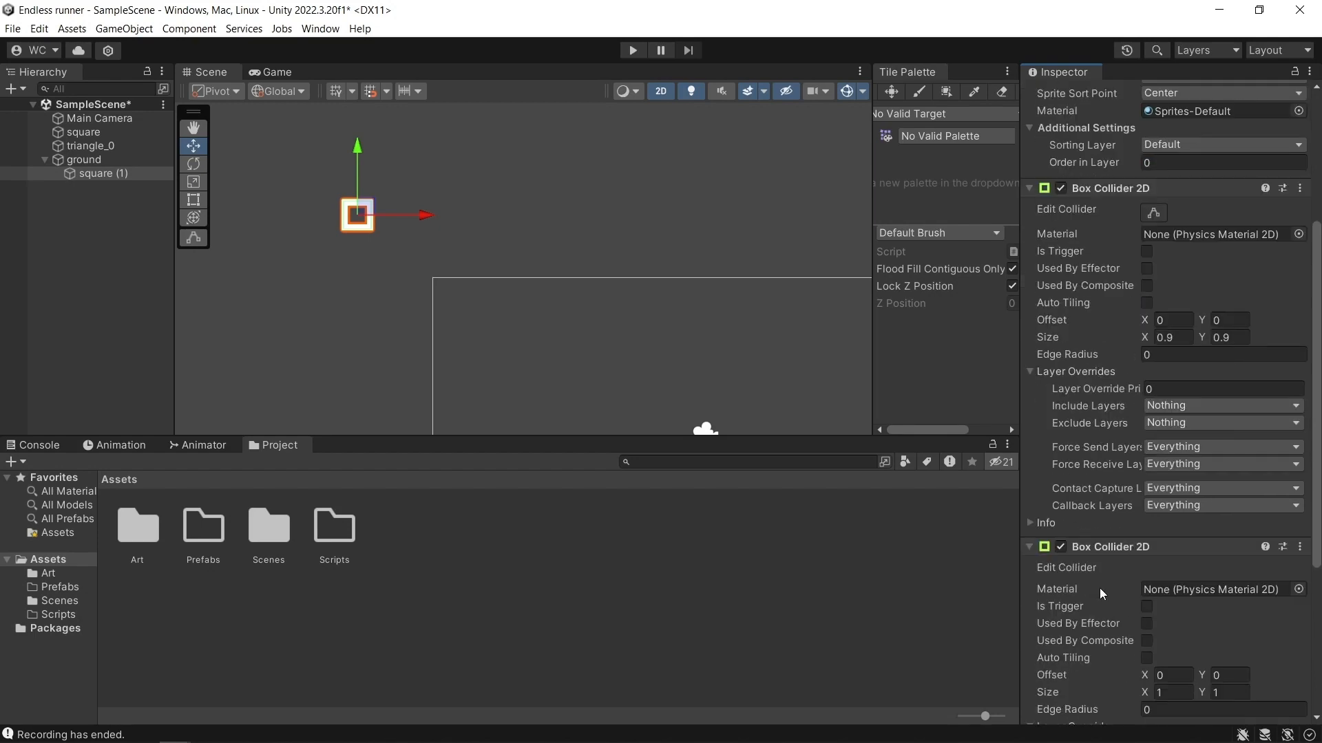
pyautogui.click(1163, 506)
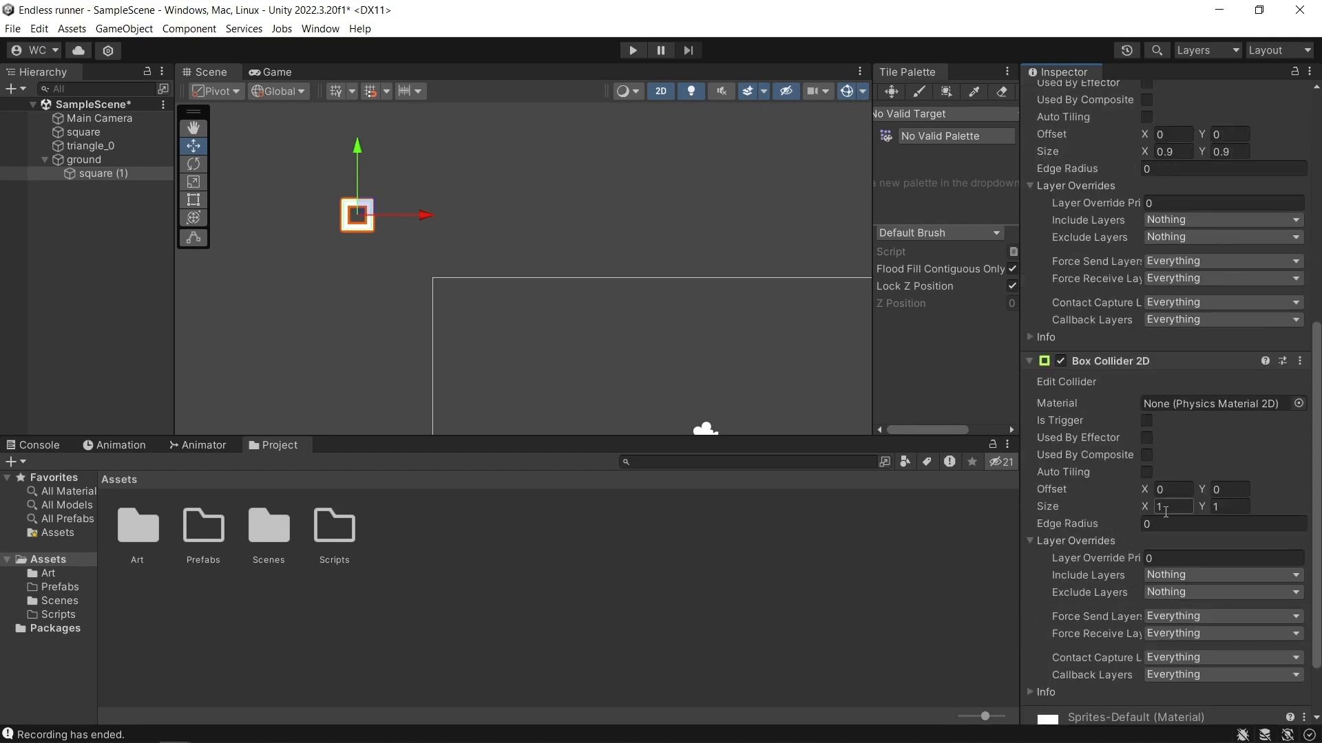
pyautogui.click(1227, 511)
pyautogui.click(1147, 422)
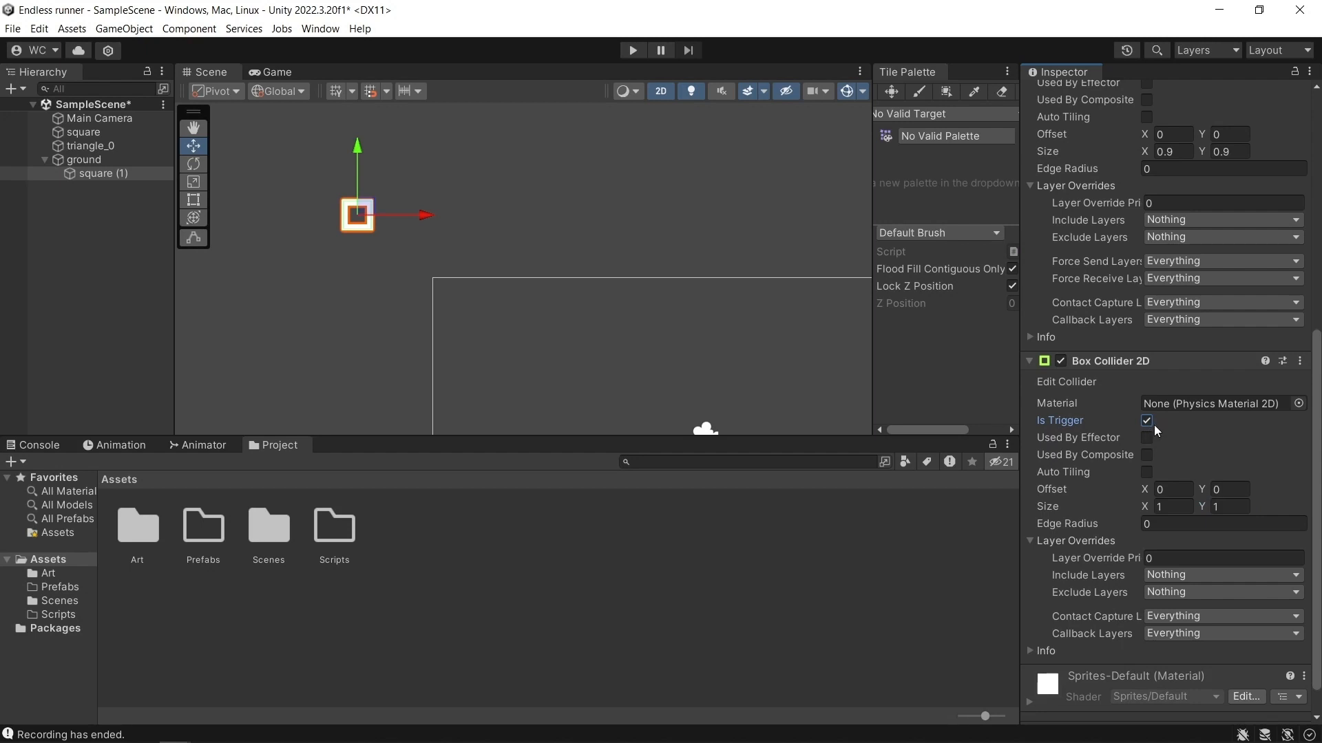
# Duplicate the square inside ground and place the copy edge to edge on its right side.
pyautogui.scroll(-3, 560, 233)
pyautogui.moveTo(599, 231); pyautogui.dragTo(568, 268, button='middle')
pyautogui.scroll(-1, 568, 267)
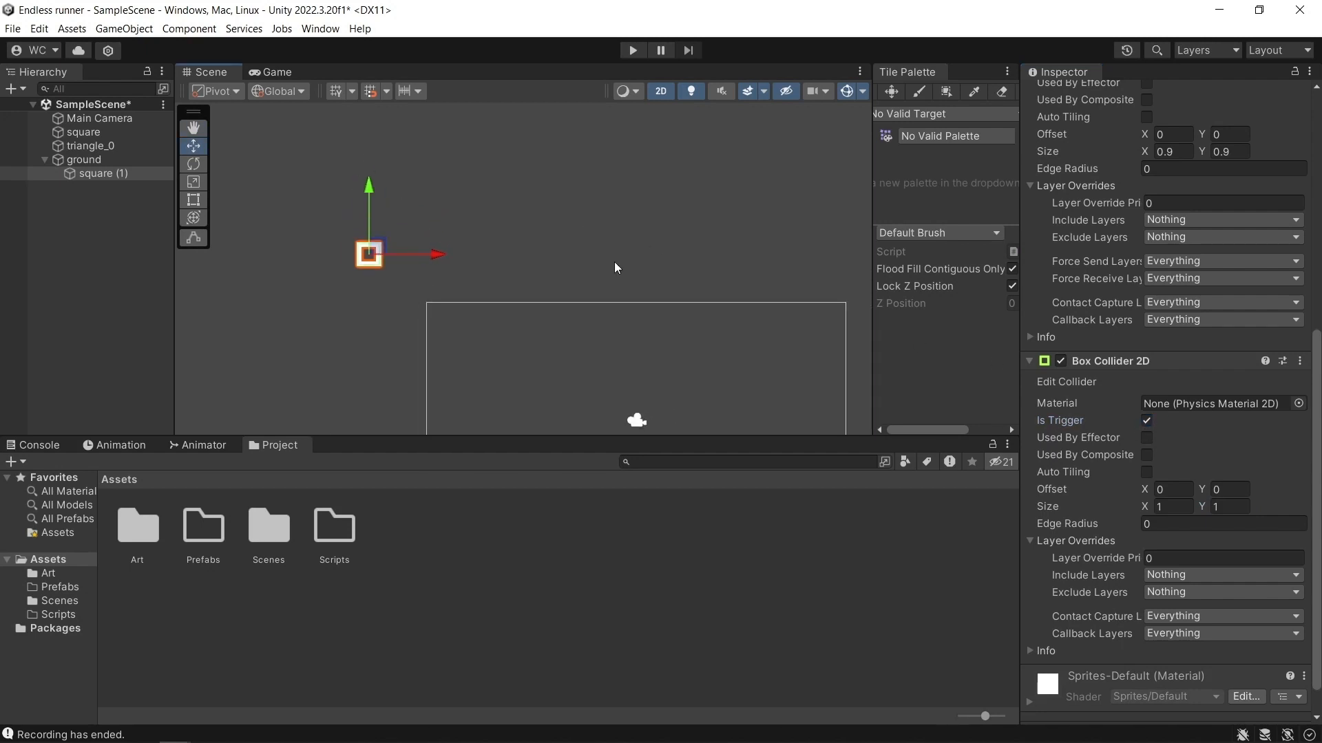
pyautogui.click(116, 173)
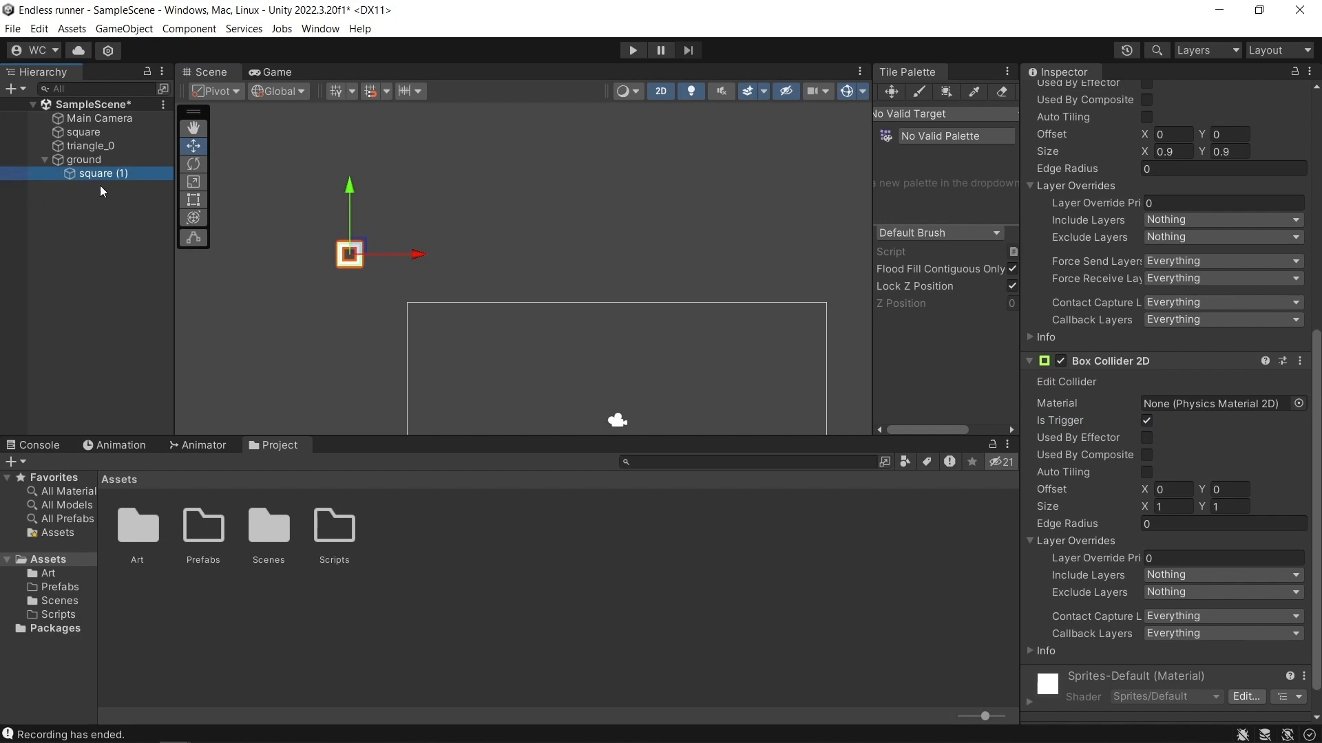
pyautogui.hotkey('ctrl', 'd')
pyautogui.moveTo(423, 257); pyautogui.dragTo(439, 254)
pyautogui.scroll(5, 361, 265)
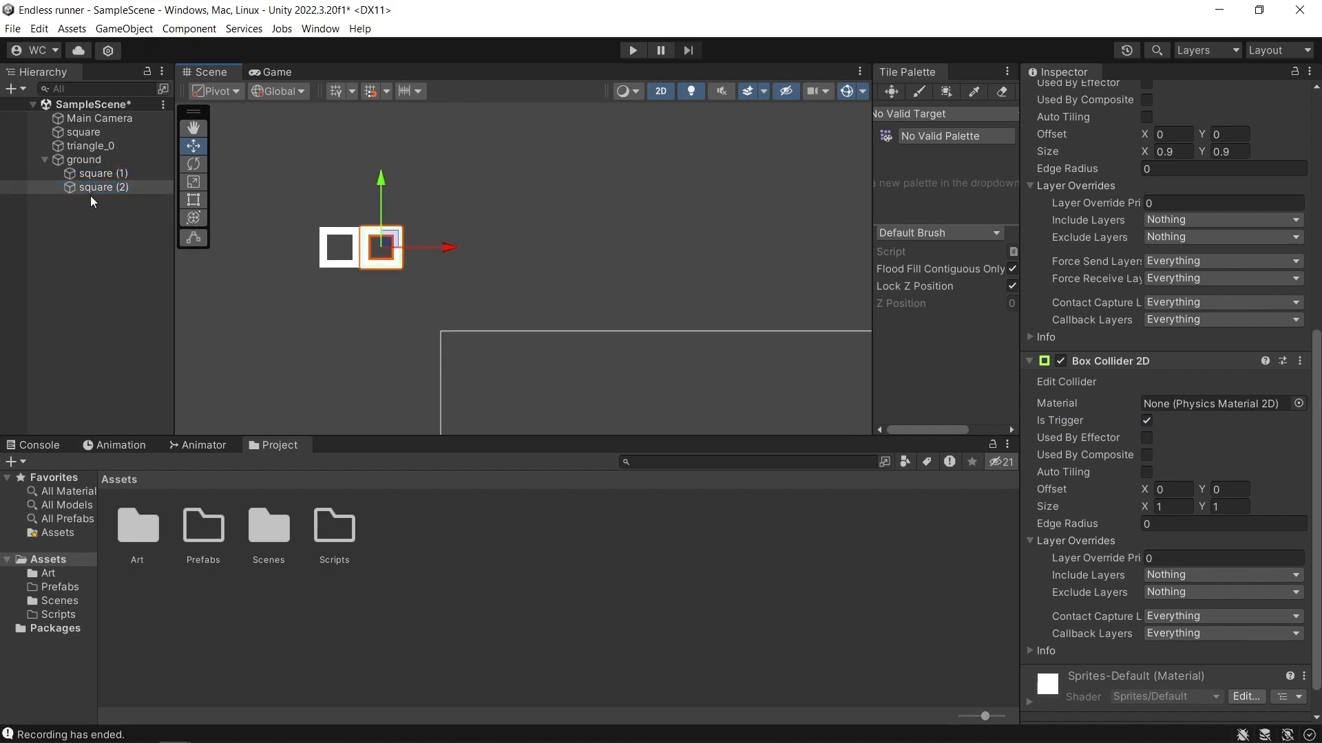
pyautogui.scroll(2, 396, 266)
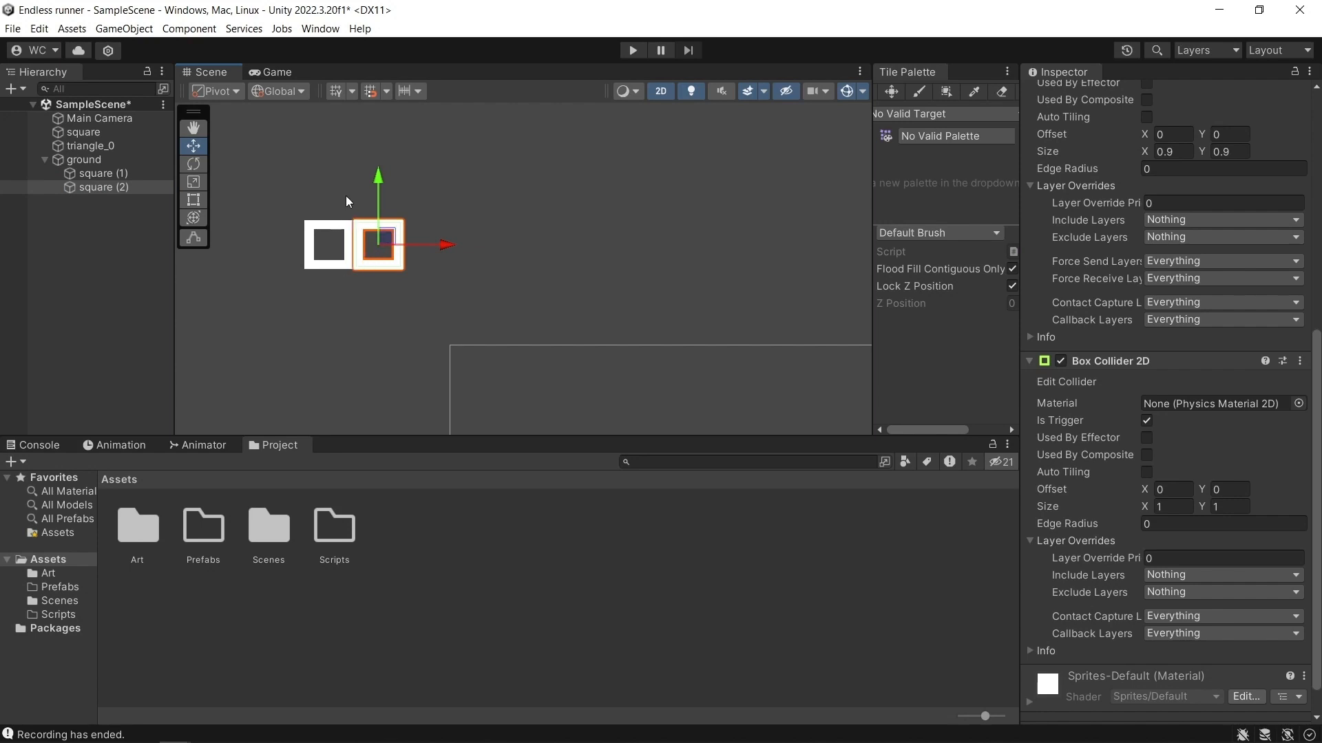
# Continue duplicating the square to the right, edge to edge, until ground holds a row of eight squares.
pyautogui.hotkey('ctrl', 'd')
pyautogui.moveTo(444, 246); pyautogui.dragTo(741, 255)
pyautogui.hotkey('ctrl', 'd')
pyautogui.hotkey('ctrl', 'd')
pyautogui.hotkey('ctrl', 'd')
pyautogui.hotkey('ctrl', 'd')
pyautogui.hotkey('ctrl', 'd')
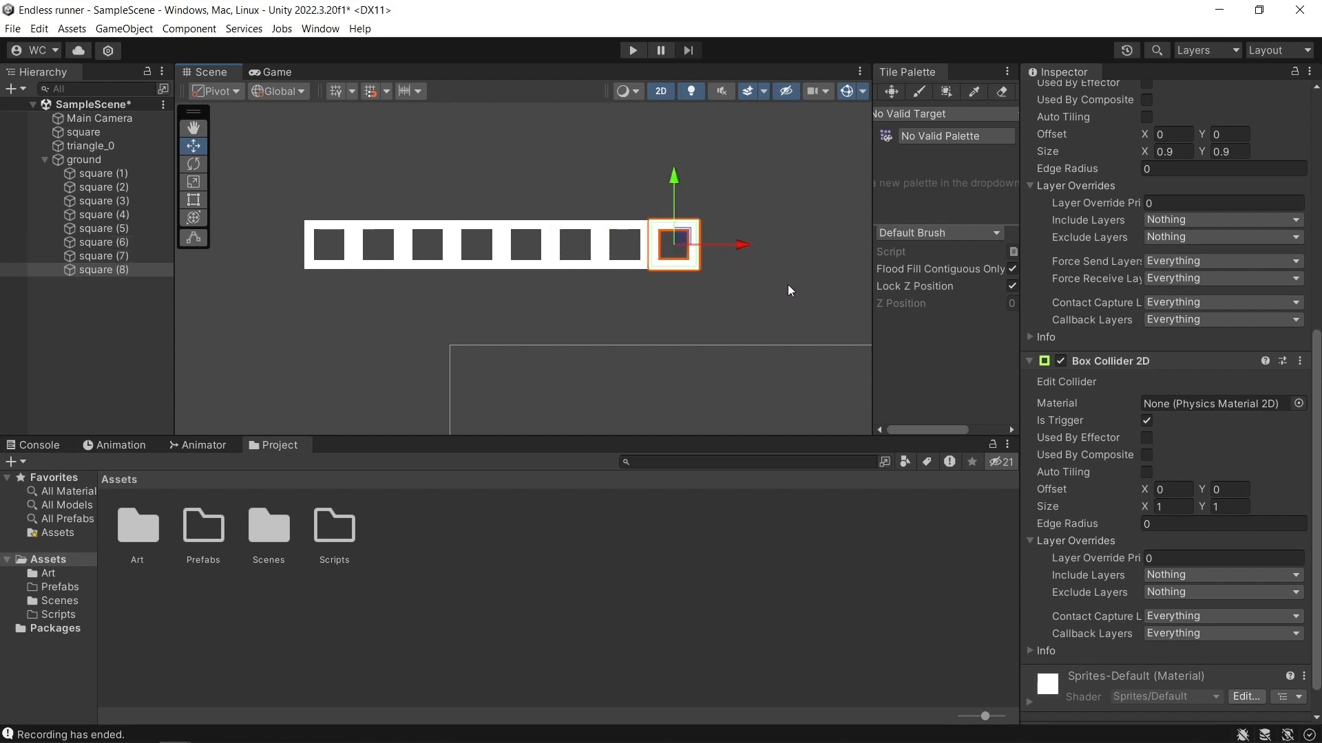
# Duplicate all eight squares together and place the copies at the row's right end, making sixteen squares.
pyautogui.click(118, 272)
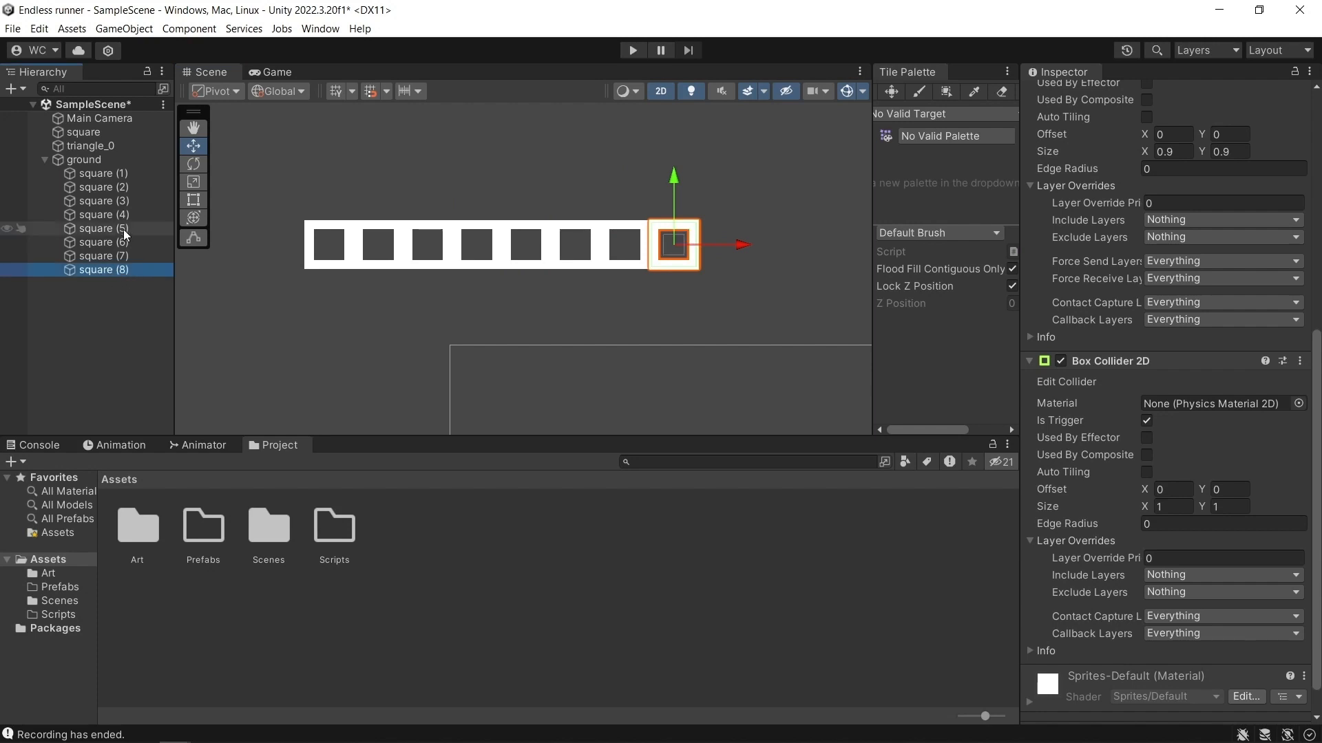
pyautogui.keyDown('shift'); pyautogui.click(112, 175); pyautogui.keyUp('shift')
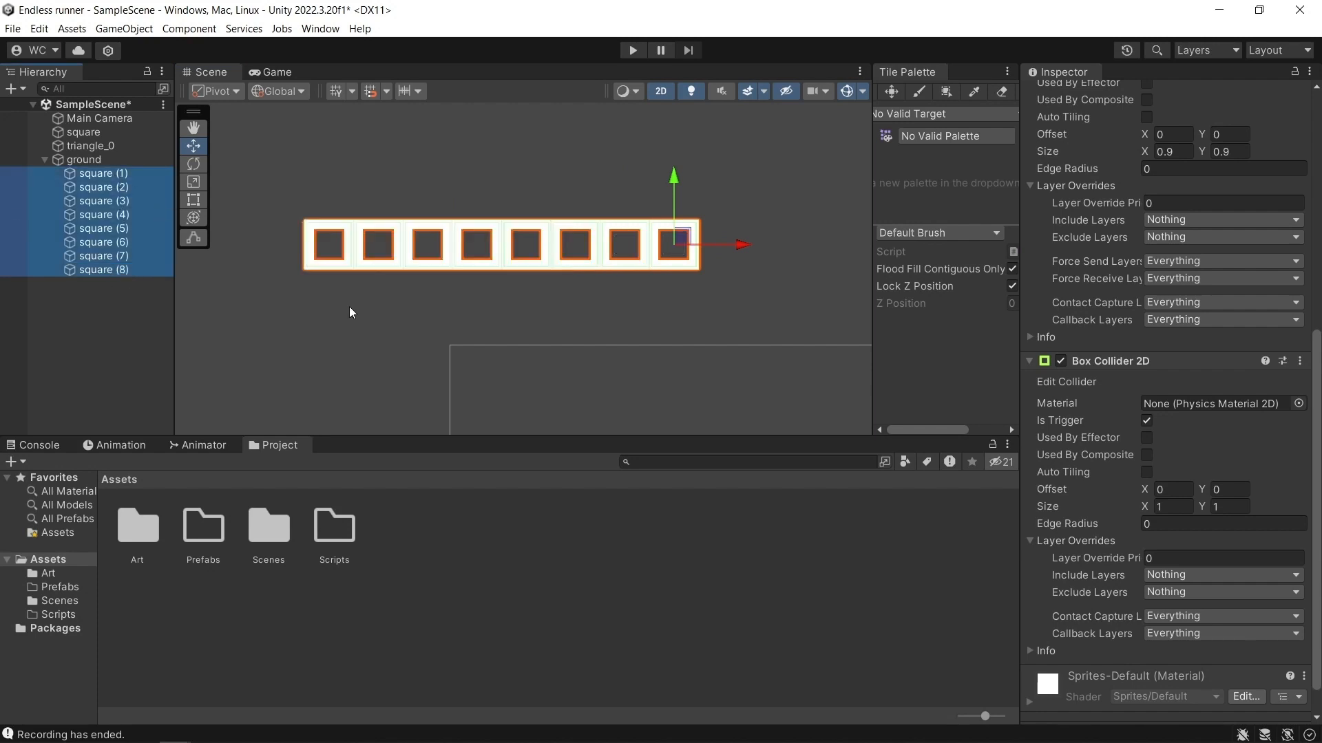
pyautogui.scroll(-8, 389, 301)
pyautogui.moveTo(726, 288); pyautogui.dragTo(555, 286, button='middle')
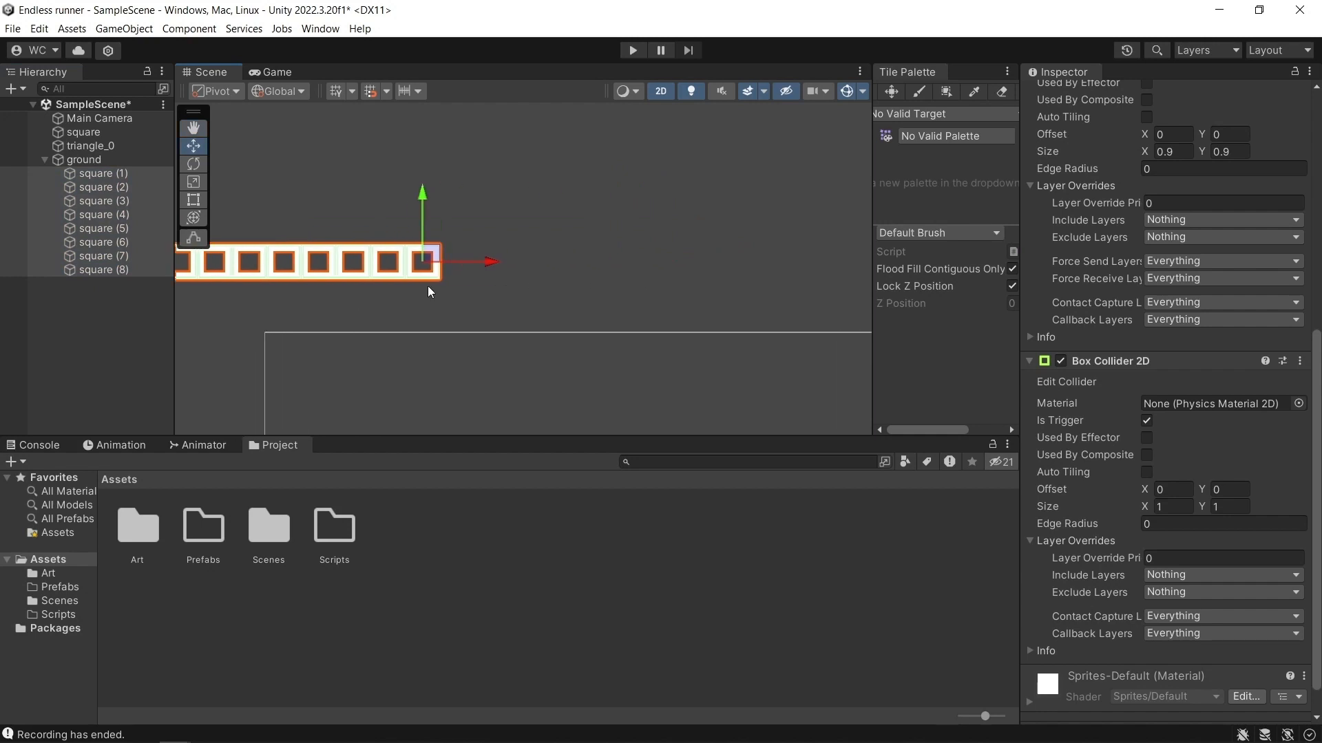
pyautogui.hotkey('ctrl', 'd')
pyautogui.moveTo(244, 274); pyautogui.dragTo(520, 279)
pyautogui.scroll(-2, 617, 294)
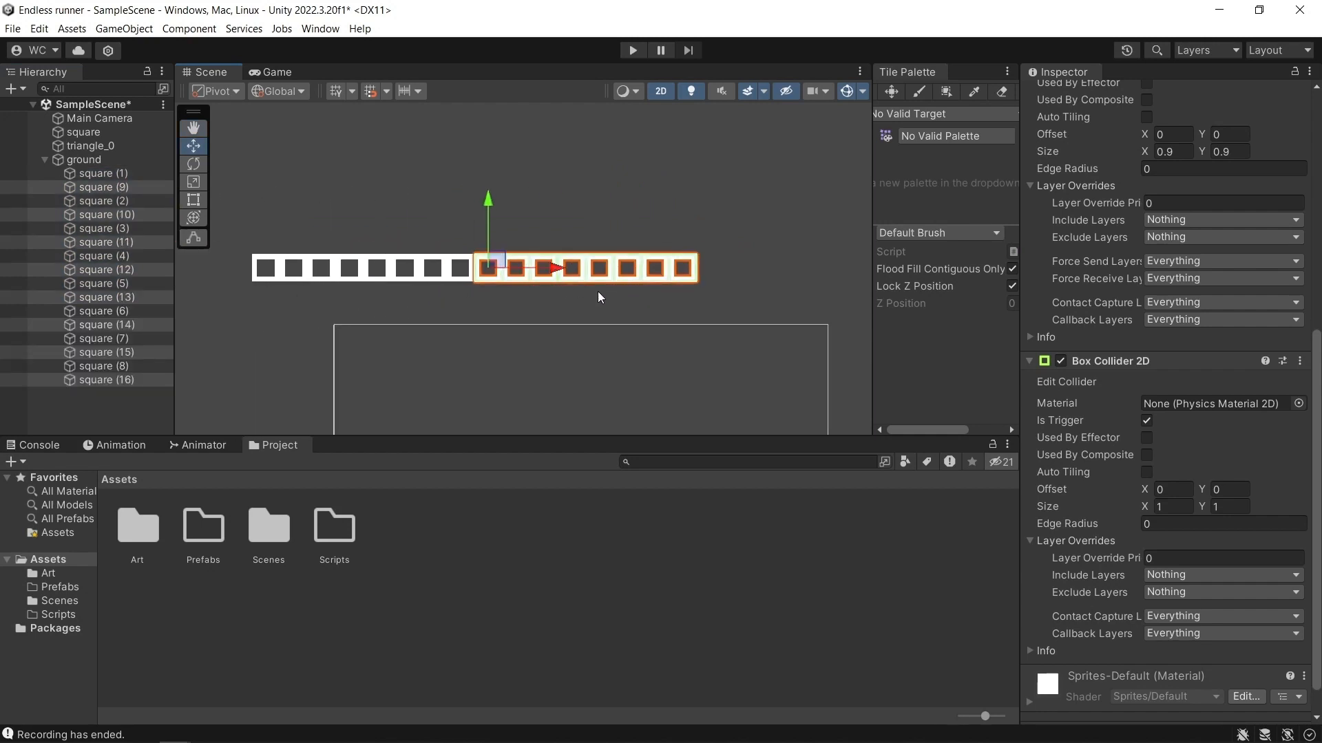
# Duplicate the selected eight squares again and attach the copies to the row's right end, extending it to twenty-four squares.
pyautogui.hotkey('ctrl', 'd')
pyautogui.moveTo(561, 275); pyautogui.dragTo(775, 278)
pyautogui.scroll(-3, 725, 304)
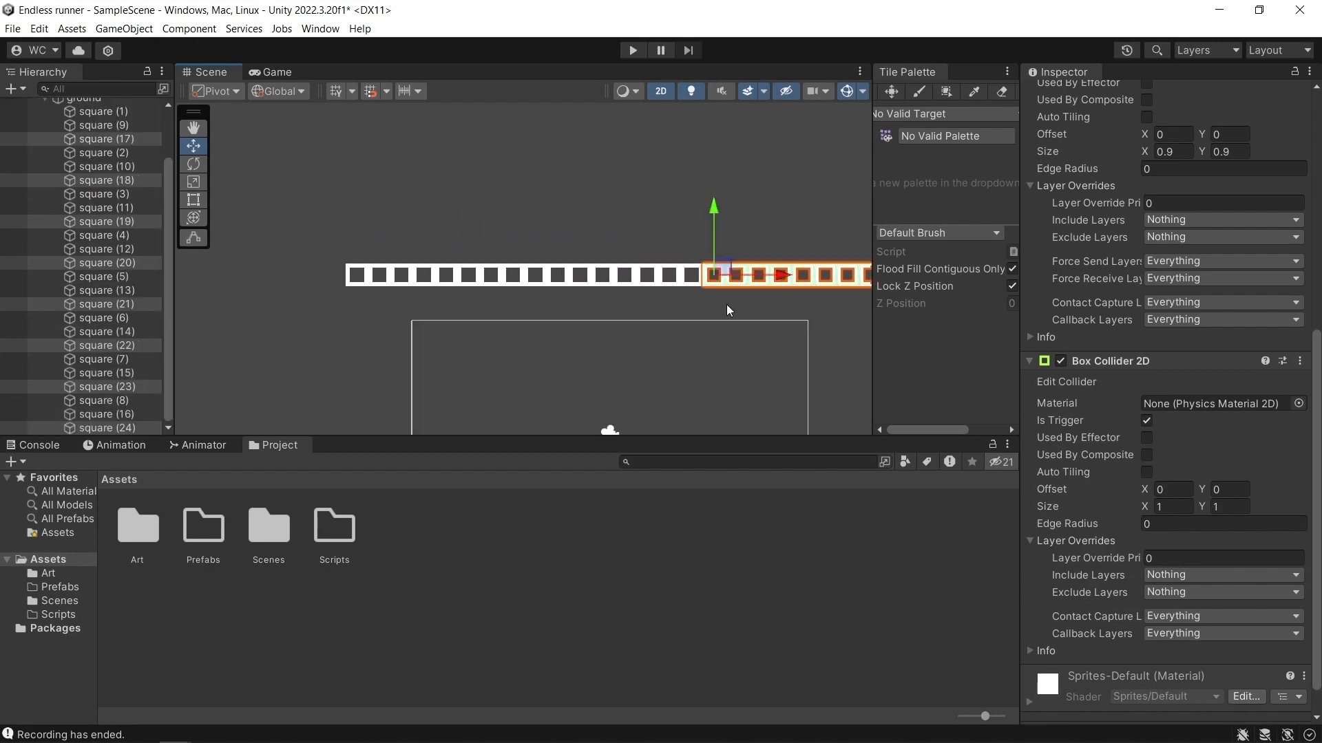
pyautogui.moveTo(724, 303); pyautogui.dragTo(671, 297, button='middle')
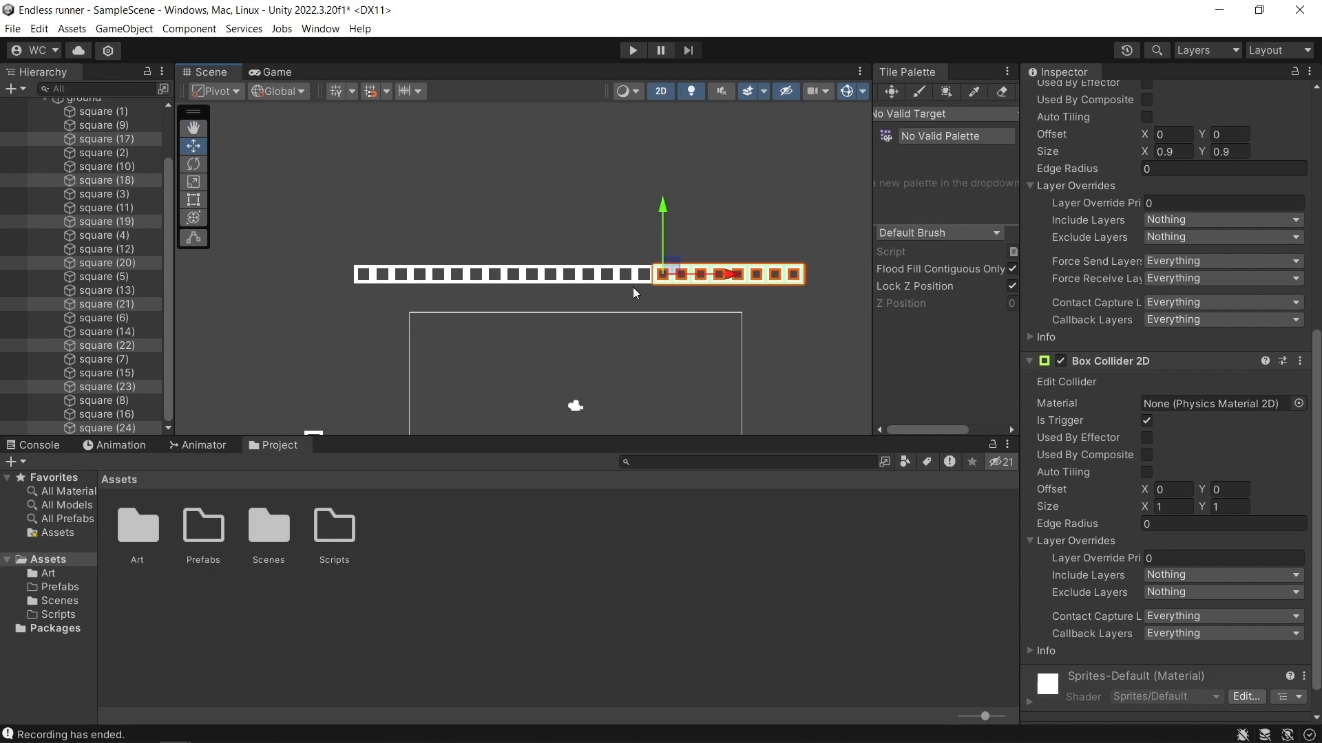
pyautogui.scroll(3, 573, 291)
pyautogui.scroll(-2, 630, 292)
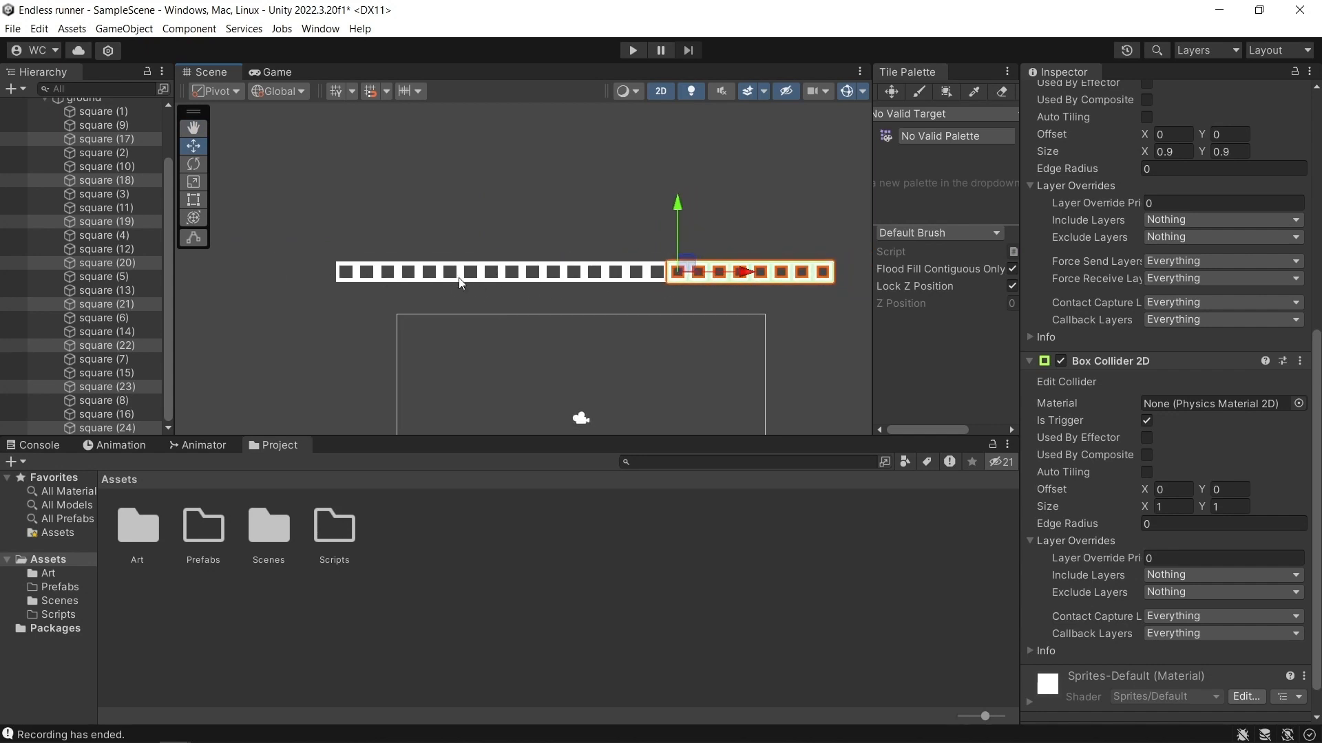
pyautogui.scroll(1, 590, 272)
pyautogui.scroll(-1, 650, 292)
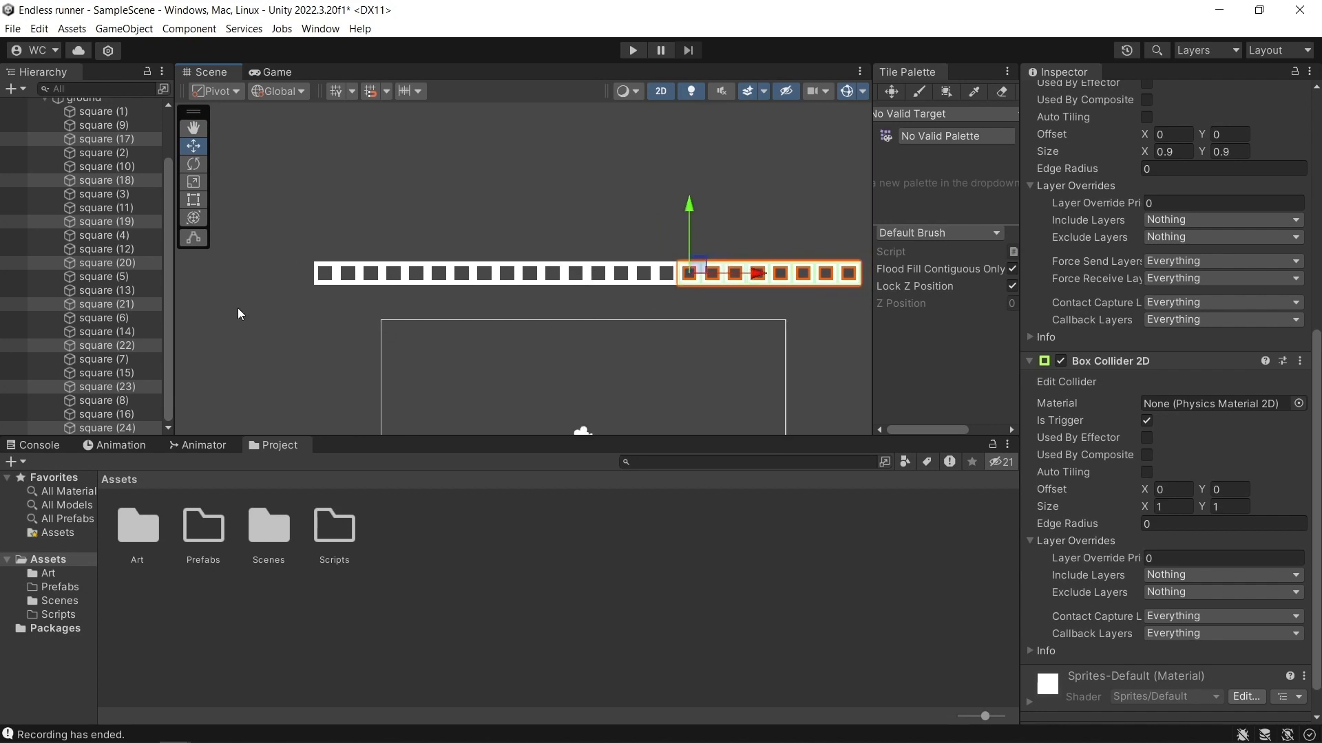
pyautogui.scroll(-1, 455, 268)
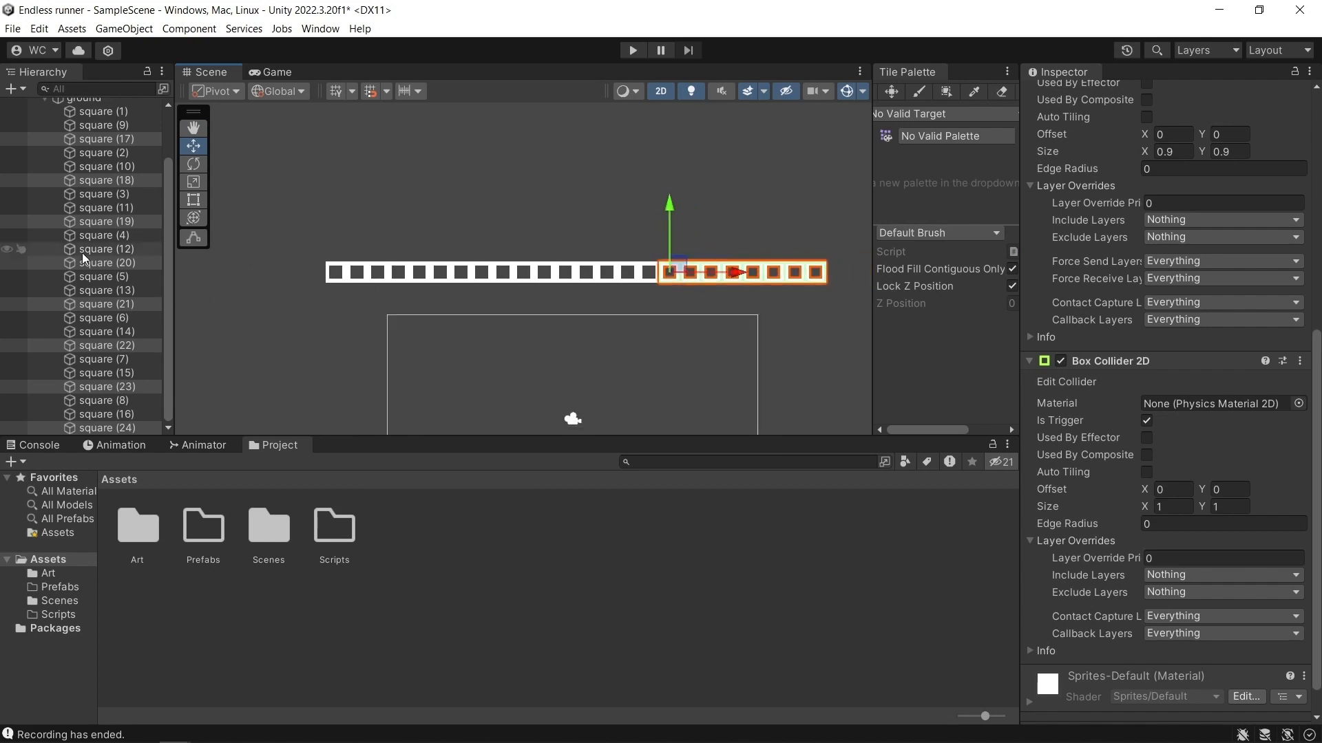
# Collapse the ground object's children, set its Y position to -1, and check the row in the game view.
pyautogui.scroll(3, 81, 254)
pyautogui.click(105, 159)
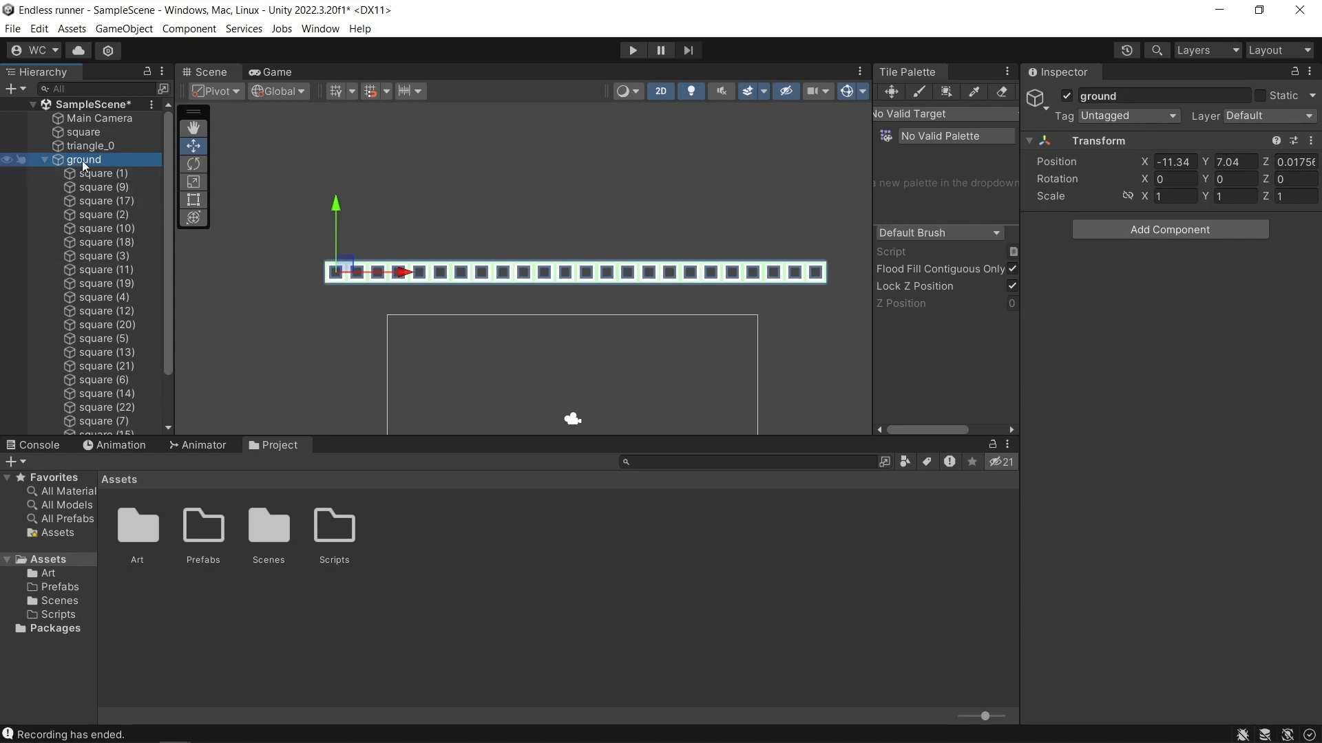
pyautogui.click(45, 160)
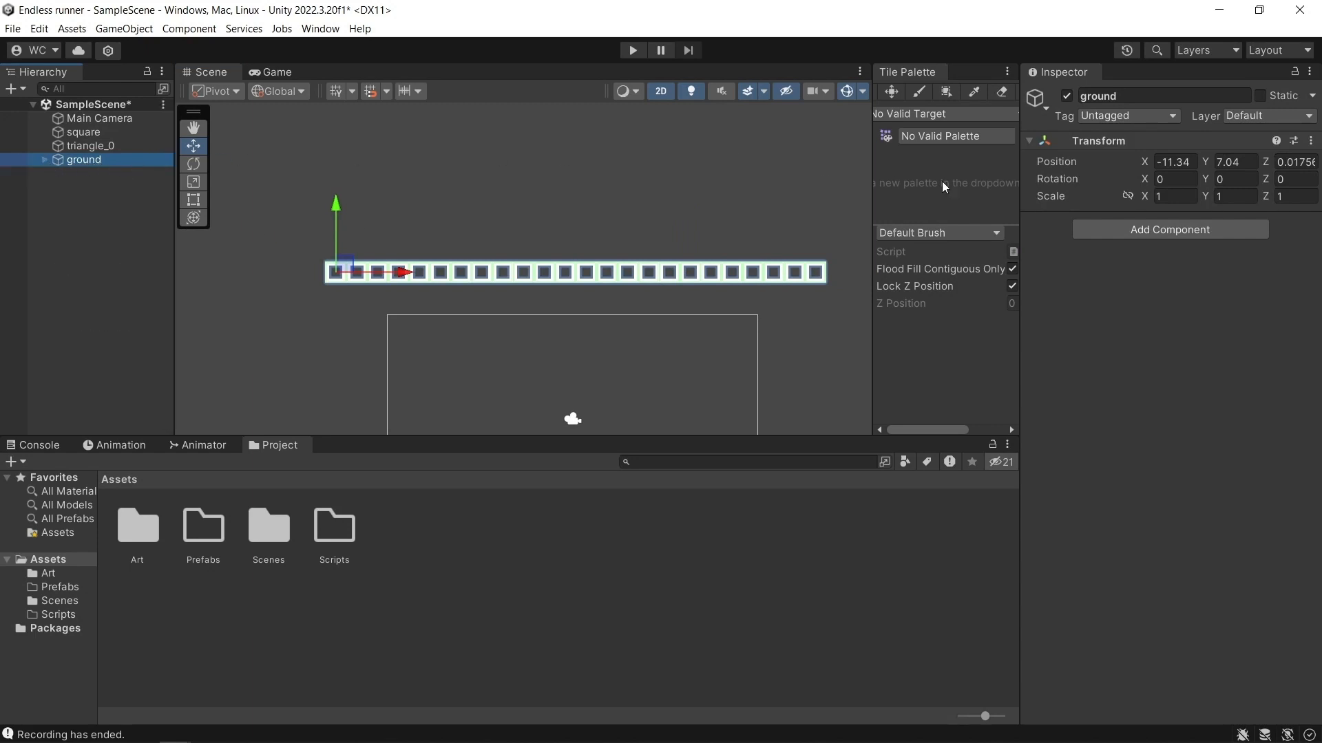
pyautogui.scroll(-2, 646, 363)
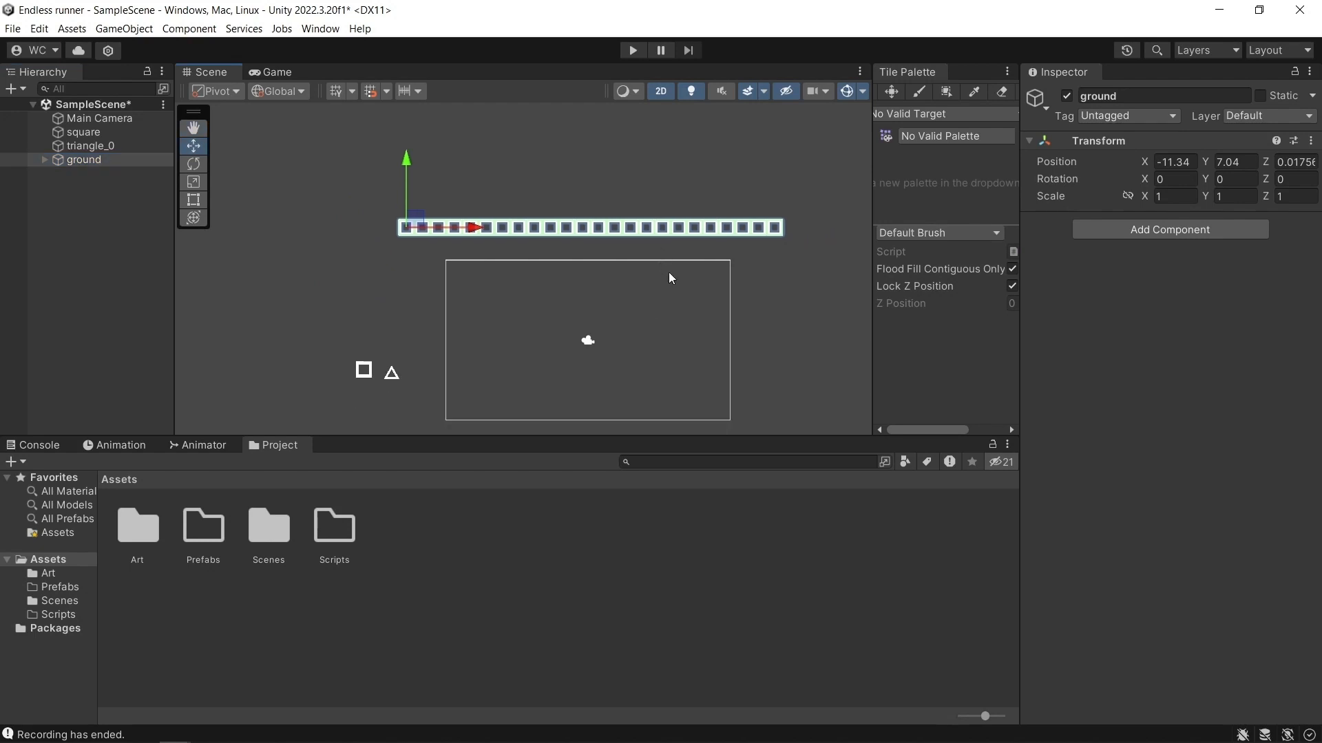
pyautogui.click(1250, 161)
pyautogui.write('-1')
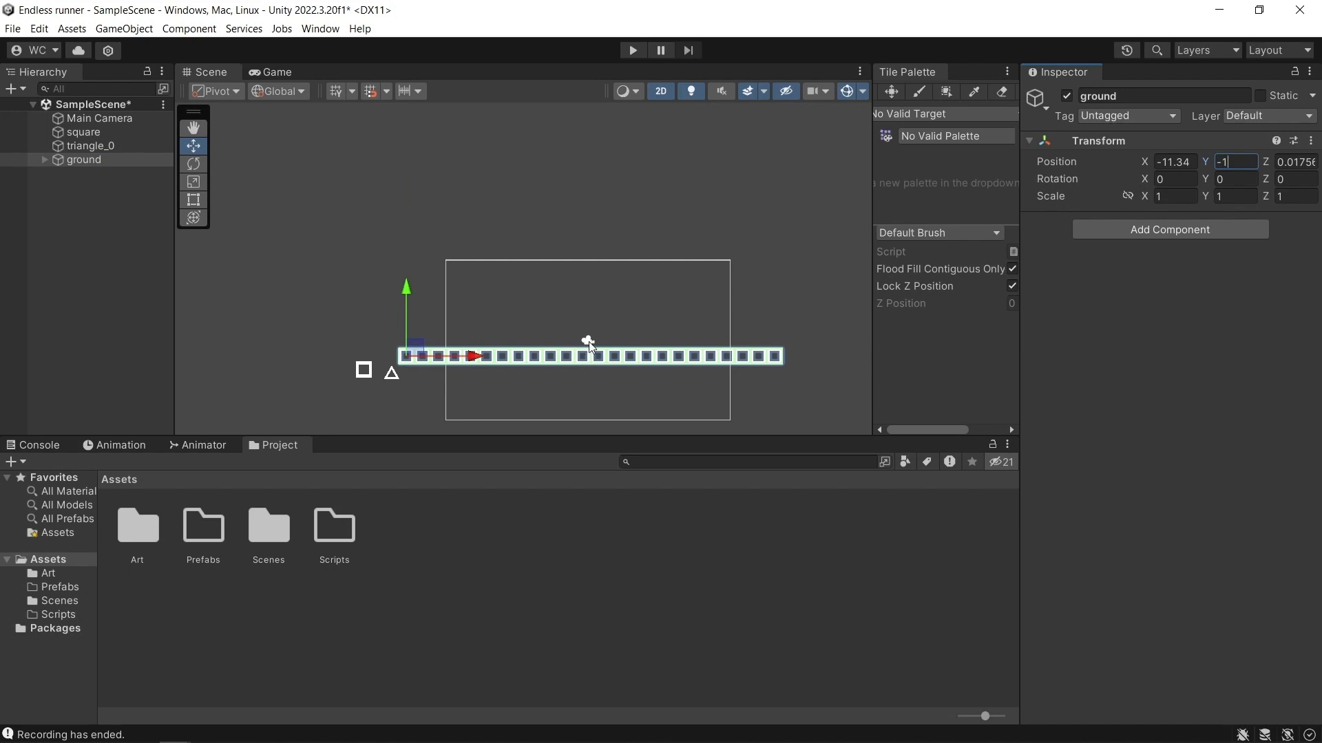
pyautogui.click(271, 72)
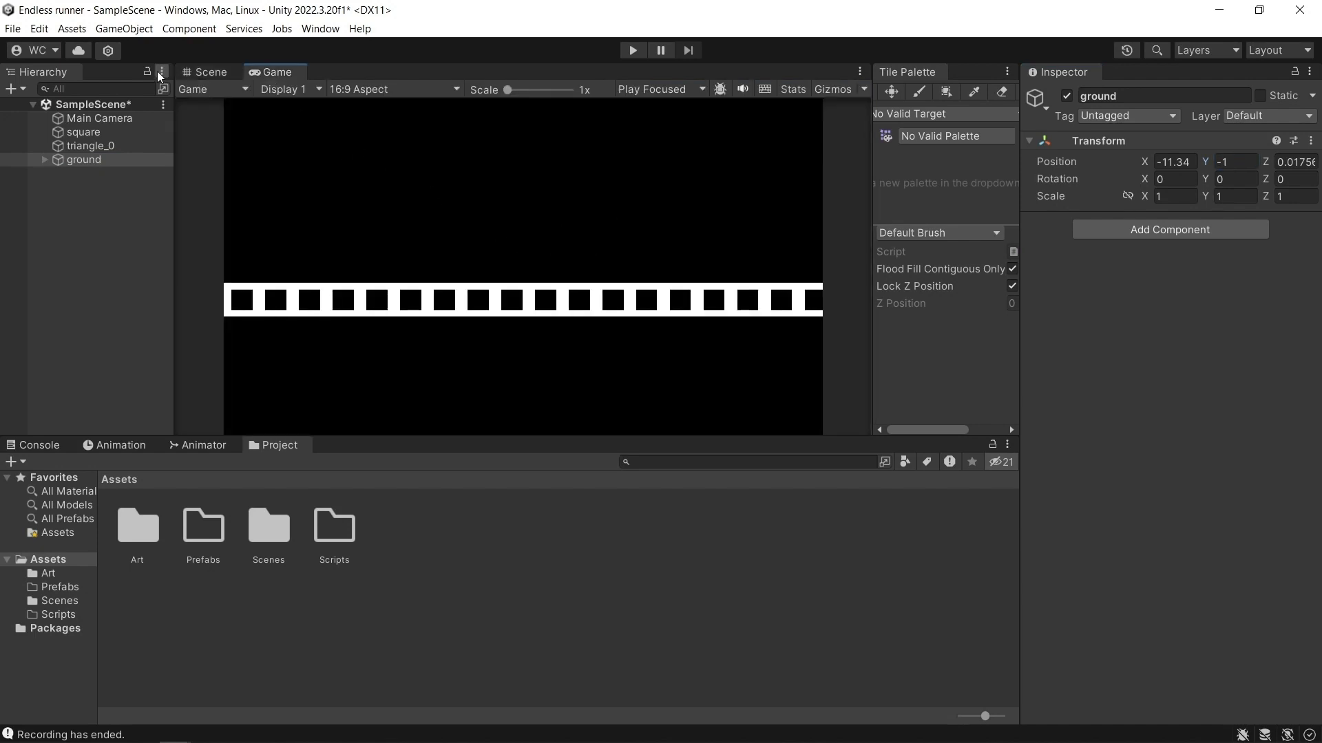
pyautogui.click(220, 74)
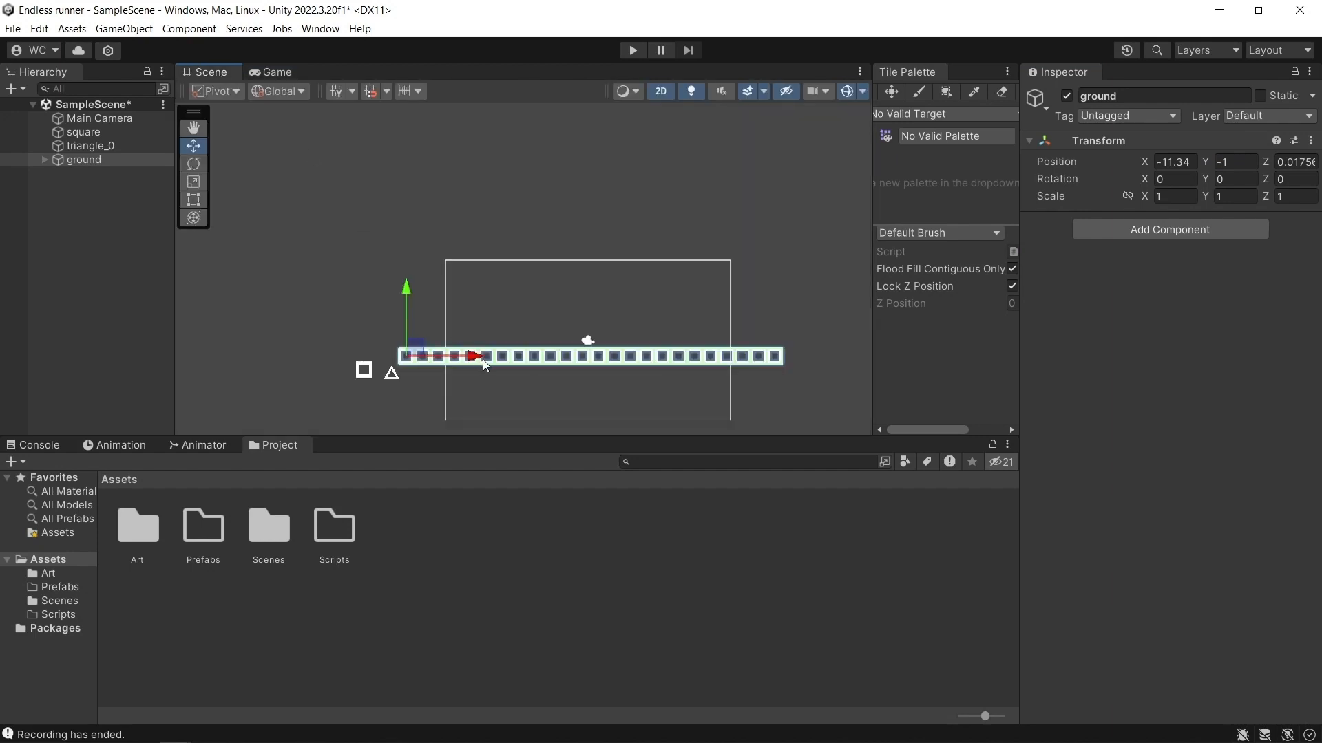
# Duplicate the standalone square outside ground and set the copy's X and Y position to 0.
pyautogui.scroll(2, 585, 368)
pyautogui.moveTo(638, 396); pyautogui.dragTo(666, 368, button='middle')
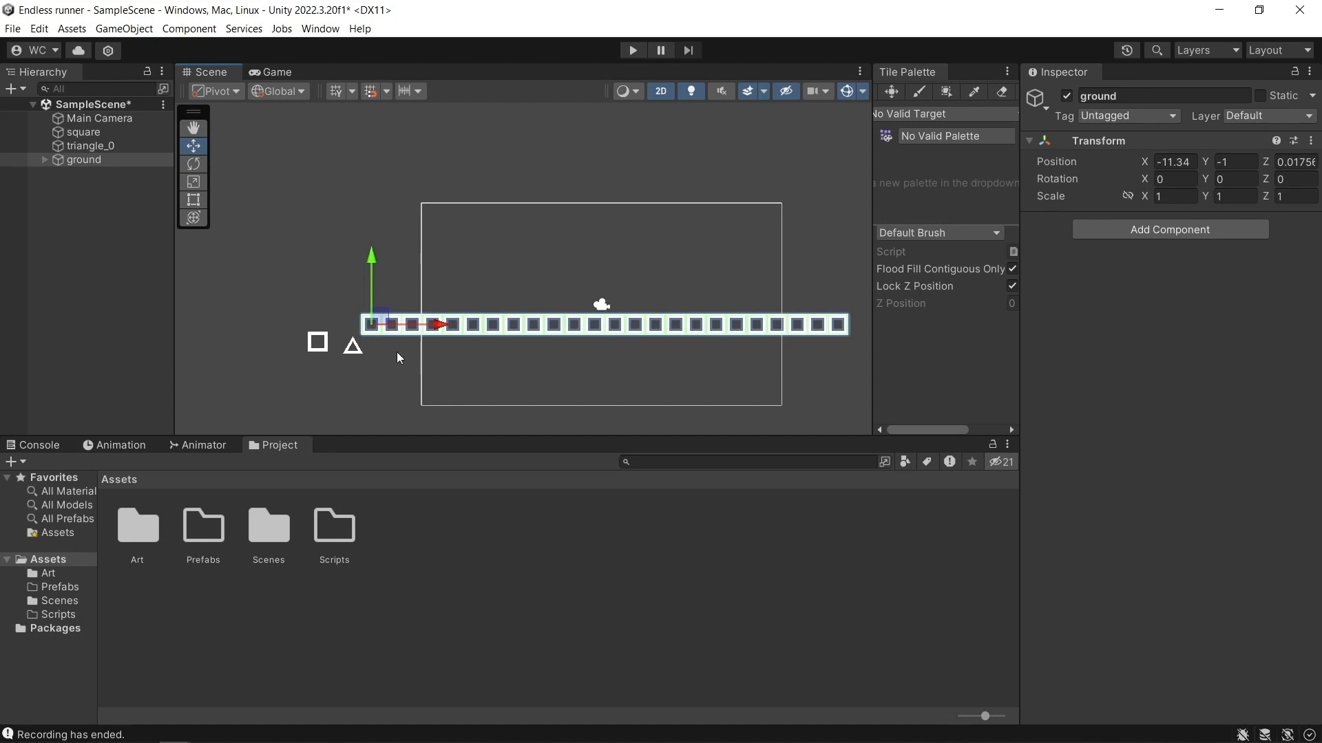
pyautogui.click(109, 133)
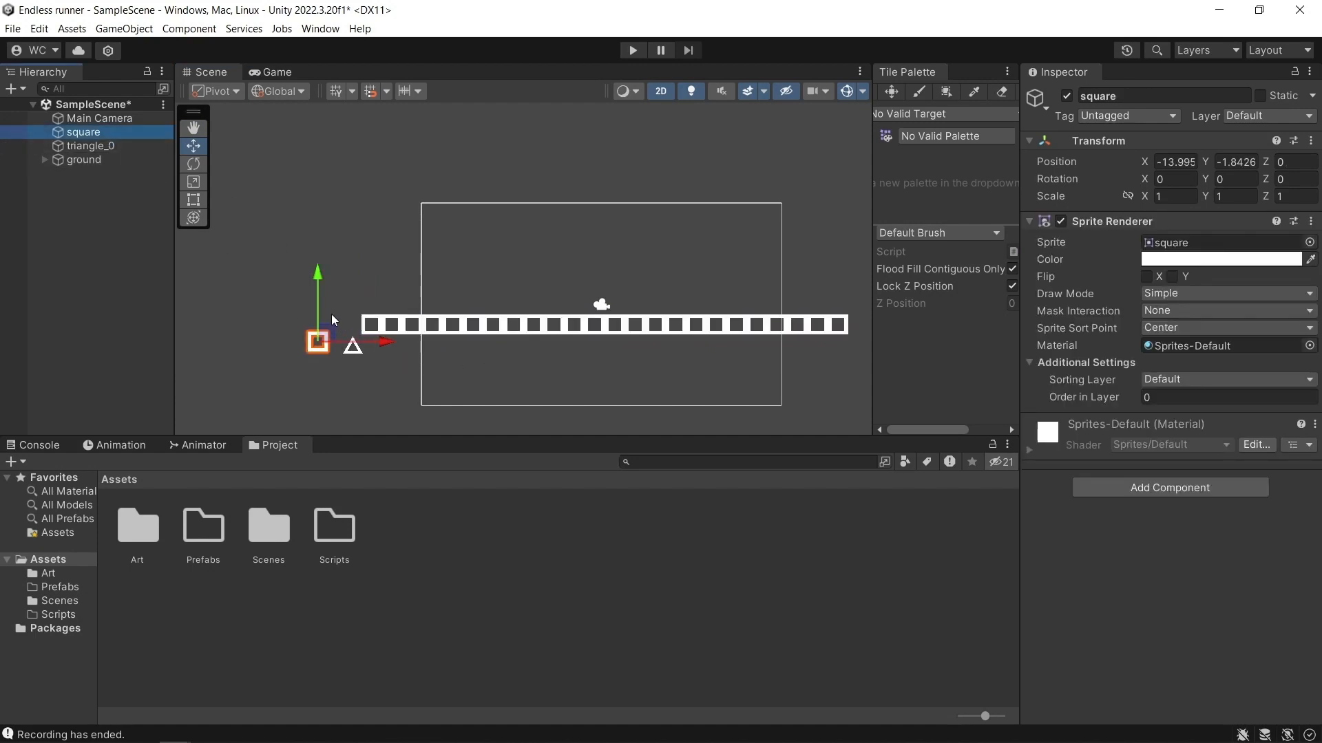
pyautogui.hotkey('ctrl', 'd')
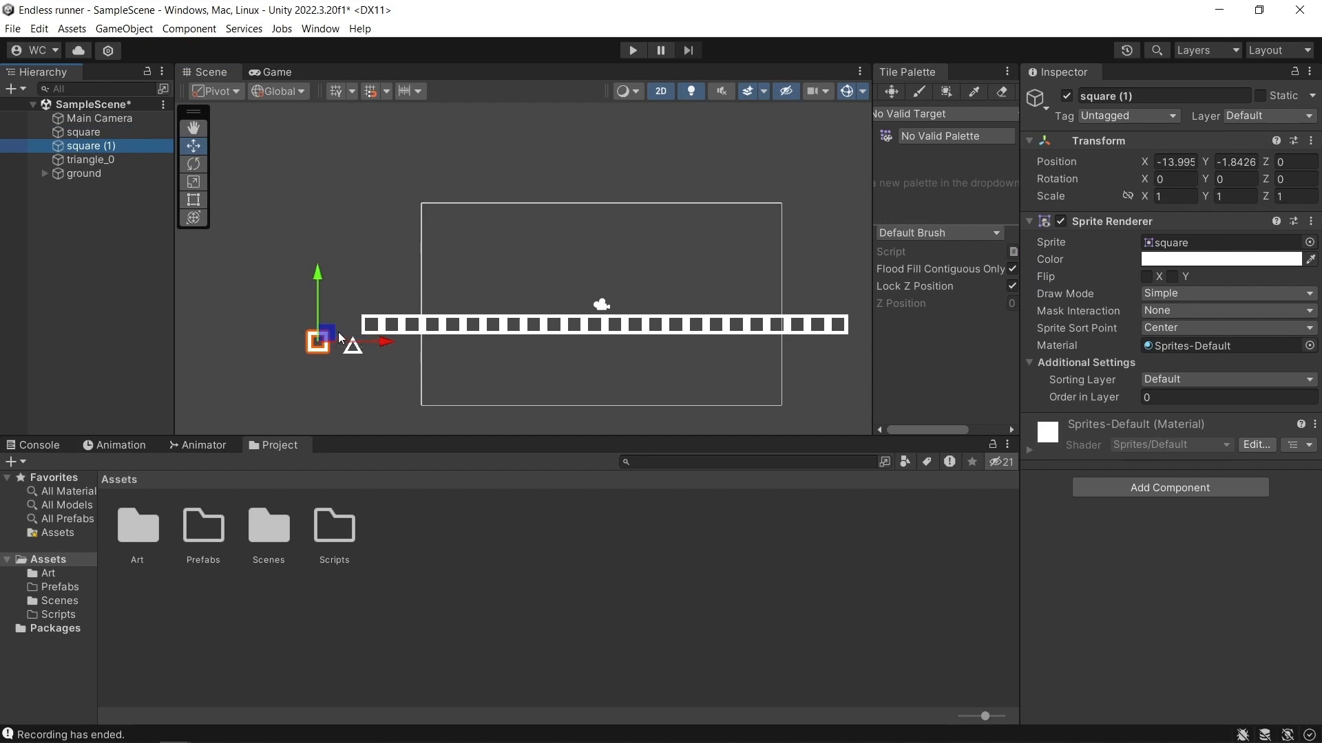
pyautogui.click(1184, 167)
pyautogui.write('0')
pyautogui.click(1218, 162)
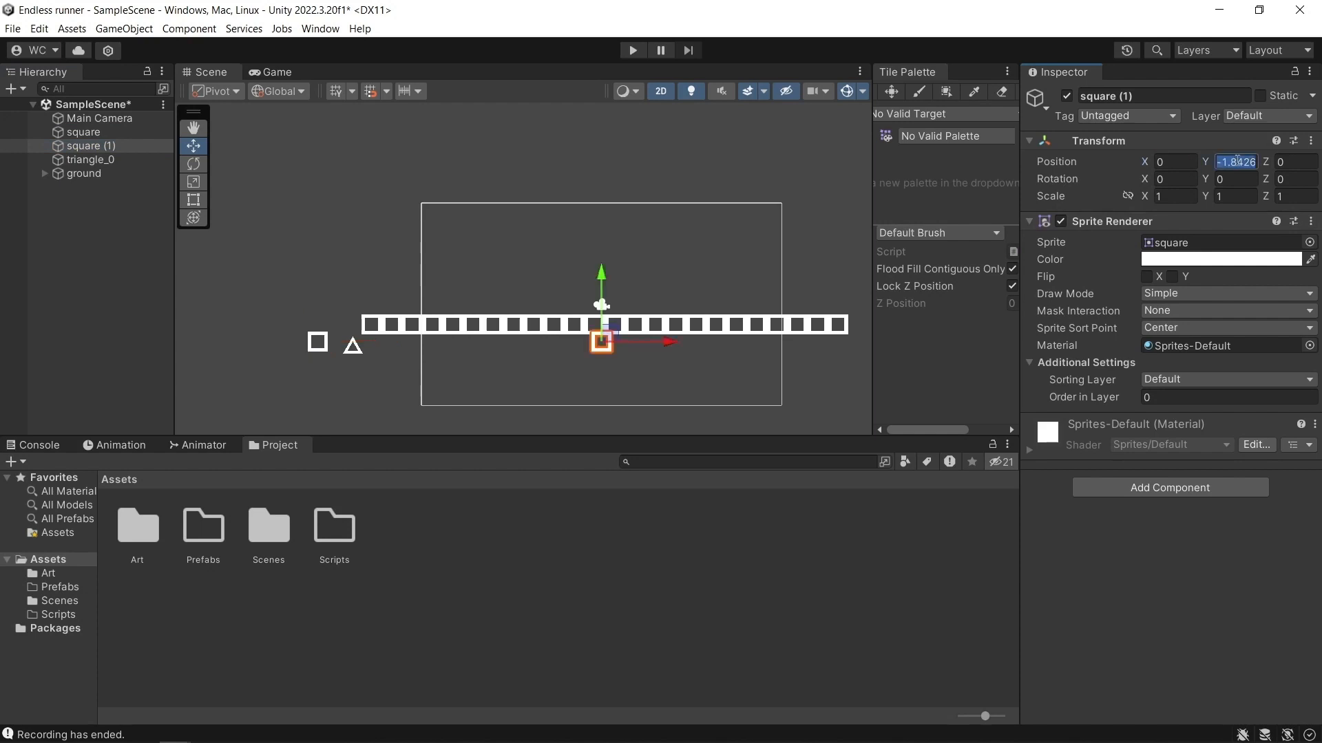
pyautogui.write('0')
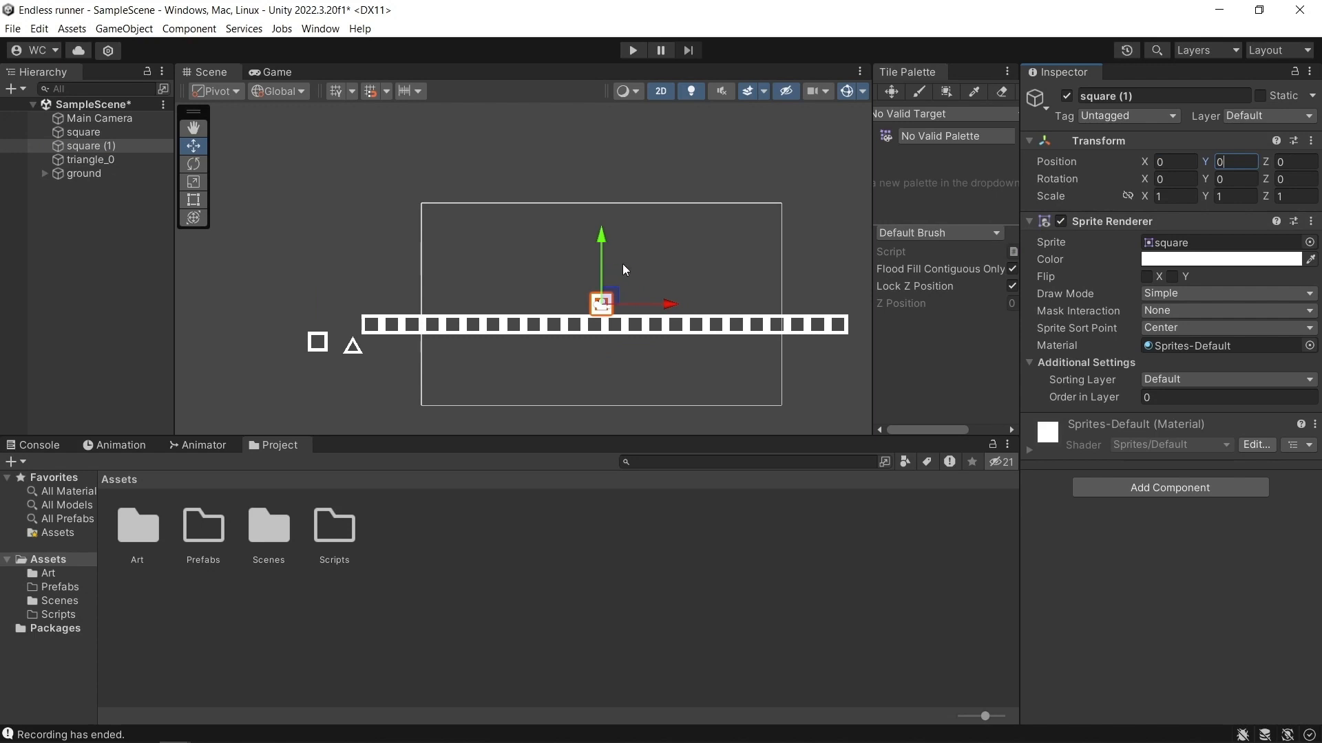
# Check the new square above the ground in the game view and rename square (1) as player.
pyautogui.scroll(1, 667, 289)
pyautogui.scroll(3, 670, 289)
pyautogui.scroll(-1, 618, 281)
pyautogui.moveTo(655, 278); pyautogui.dragTo(654, 246, button='middle')
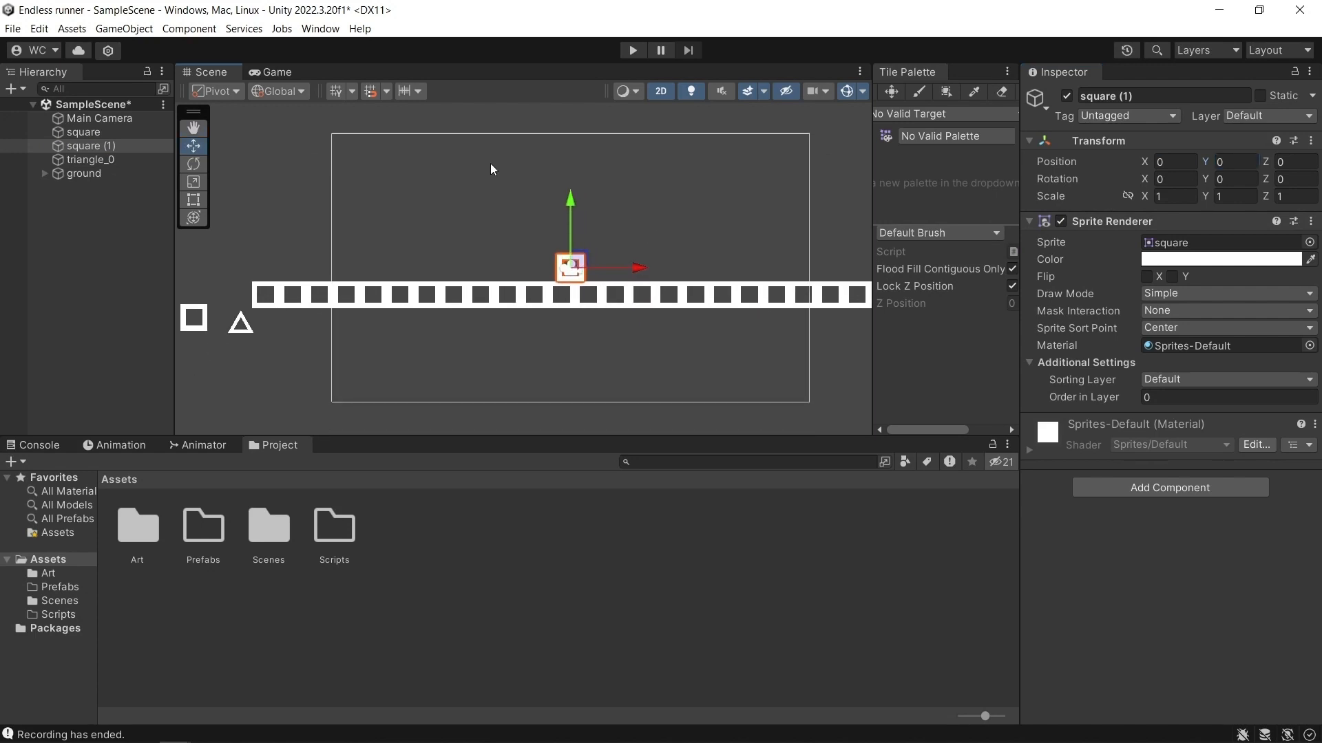
pyautogui.click(279, 71)
pyautogui.click(95, 145)
pyautogui.click(1166, 95)
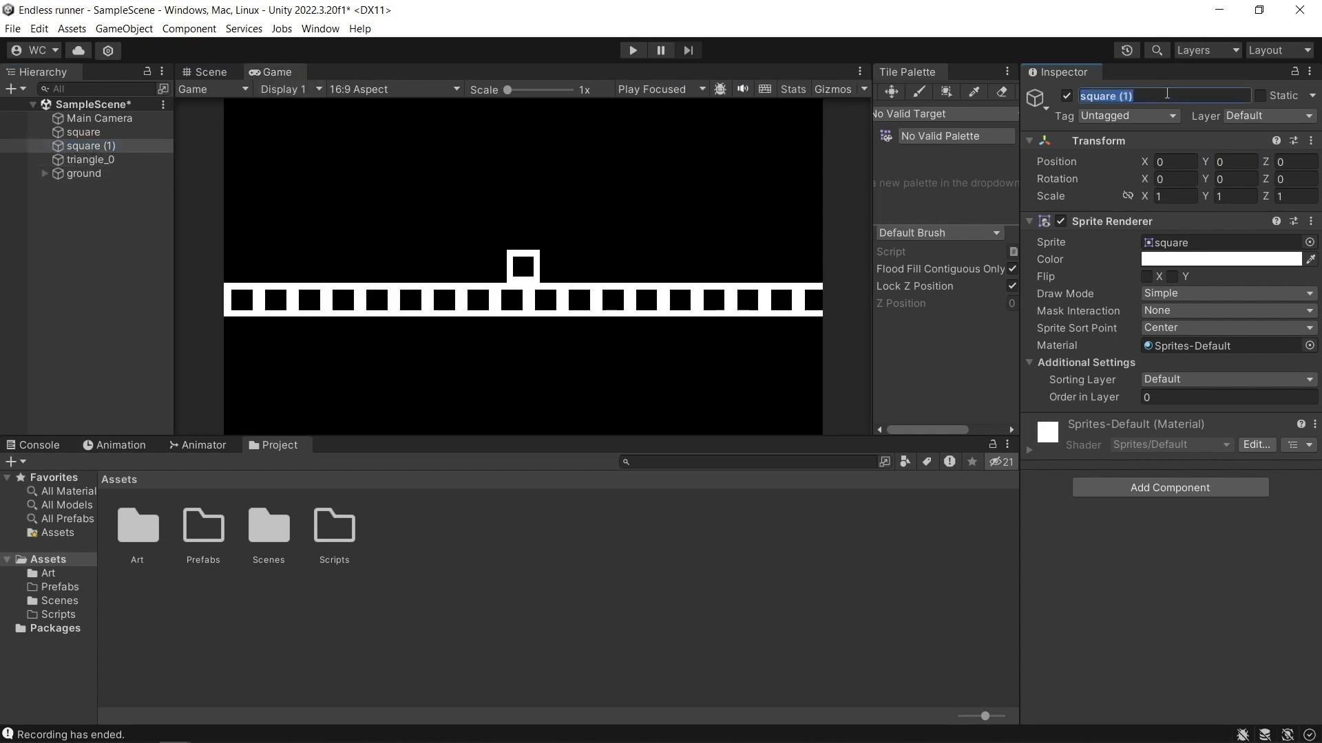
pyautogui.write('player')
pyautogui.press('Return')
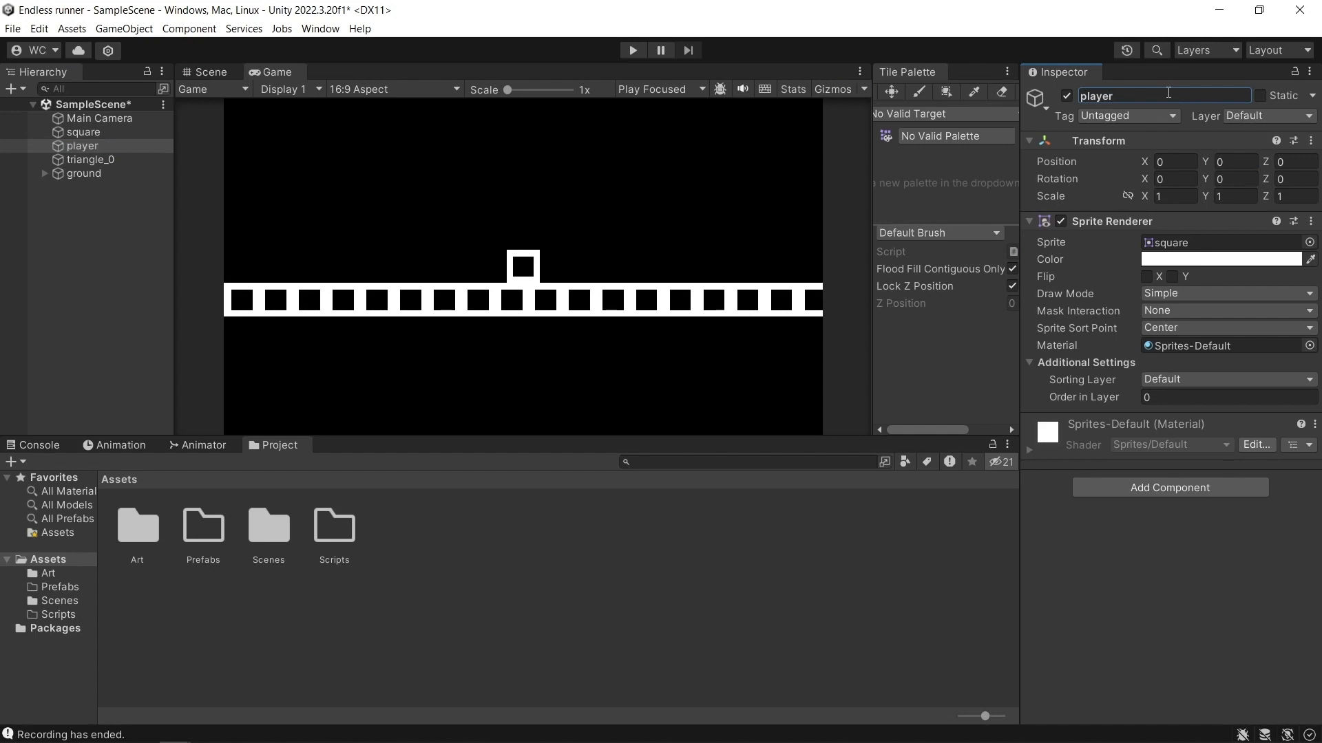
# Add a Box Collider 2D component to the player and look over its settings.
pyautogui.click(1174, 490)
pyautogui.write('b')
pyautogui.click(1178, 558)
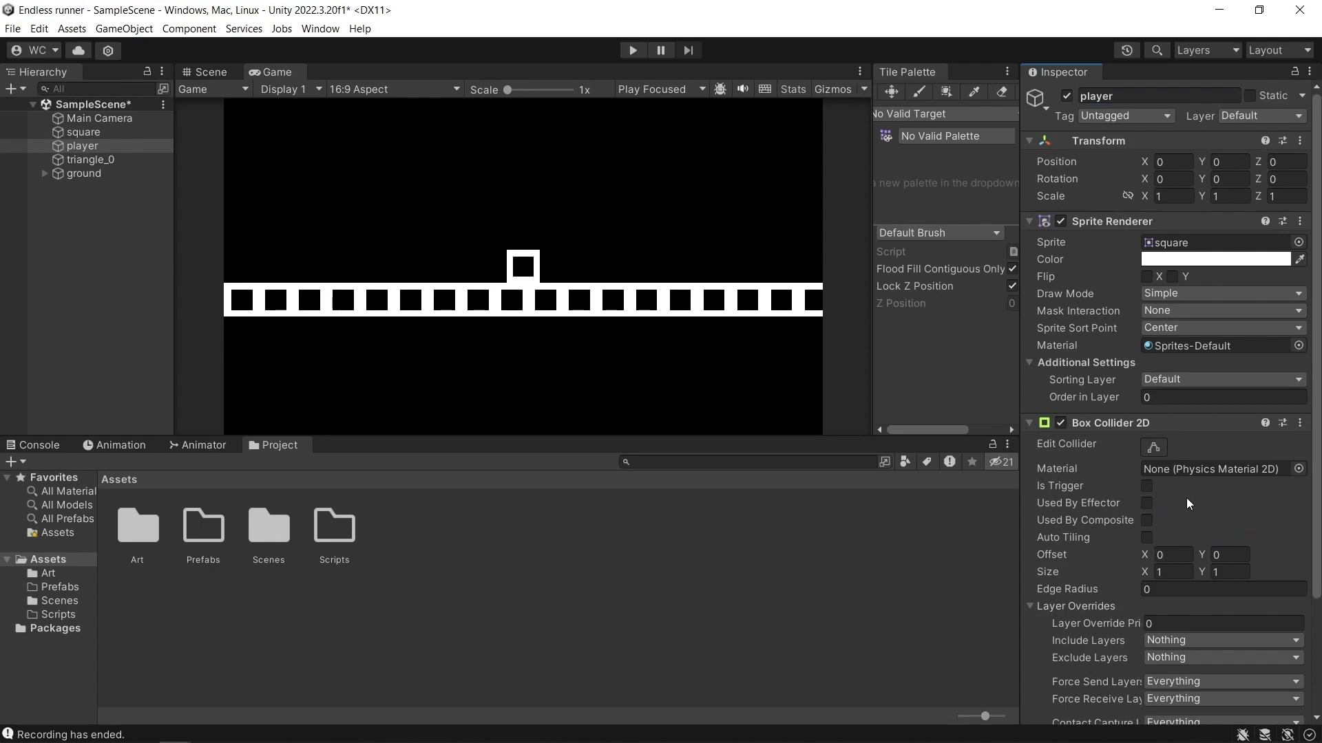
pyautogui.scroll(-2, 1117, 473)
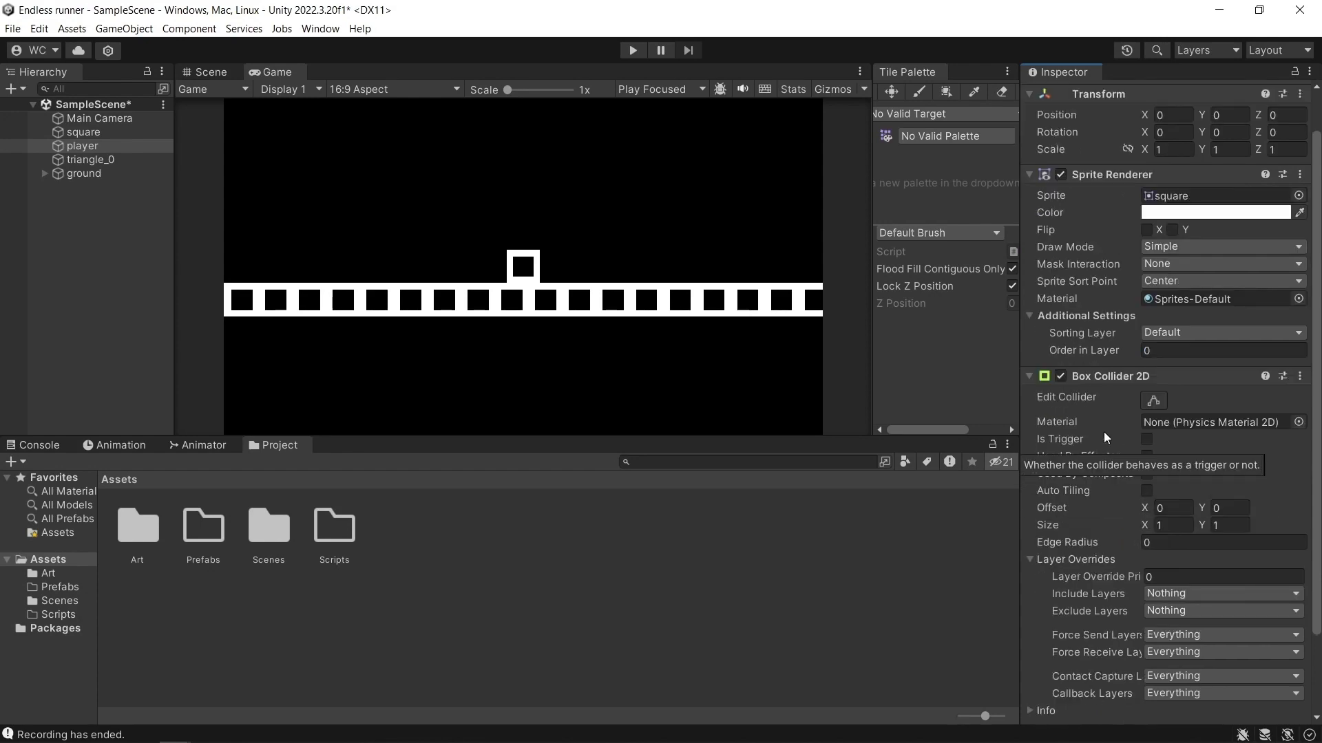
pyautogui.scroll(-2, 1122, 413)
pyautogui.scroll(1, 1101, 387)
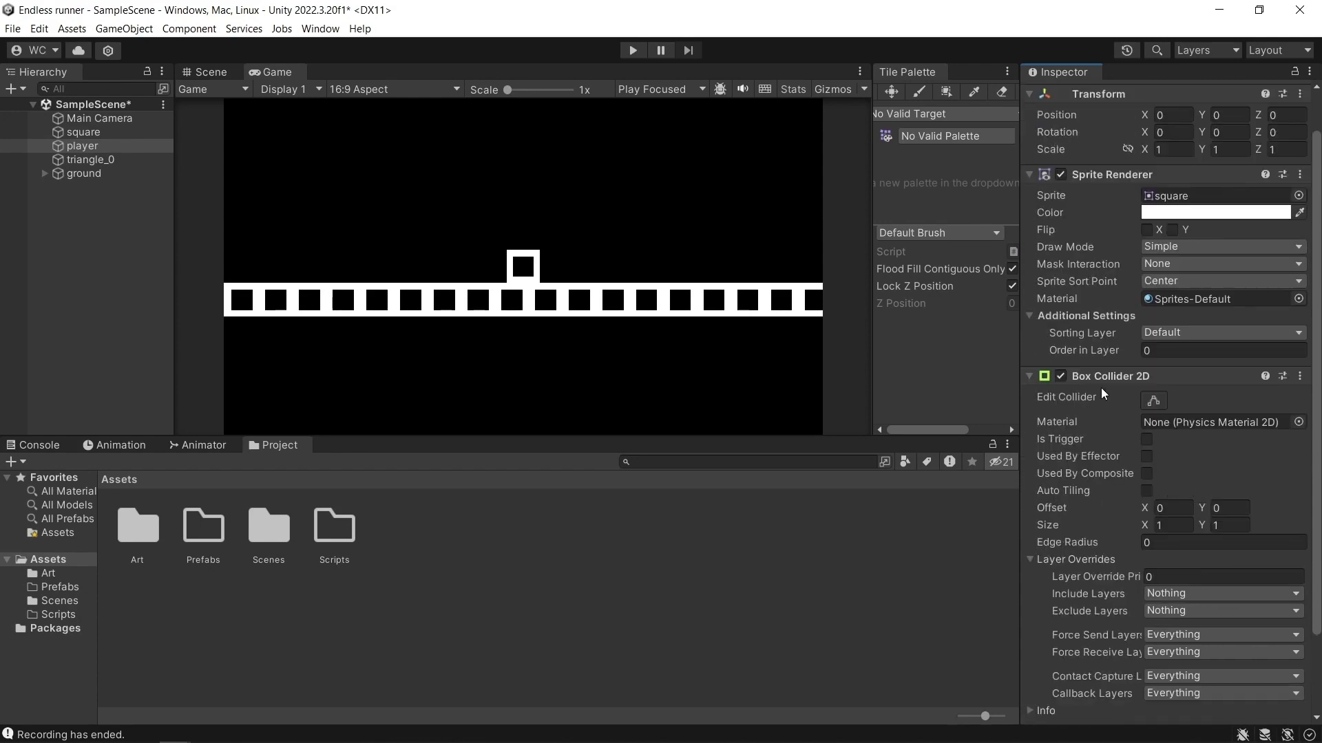
pyautogui.scroll(-1, 1100, 387)
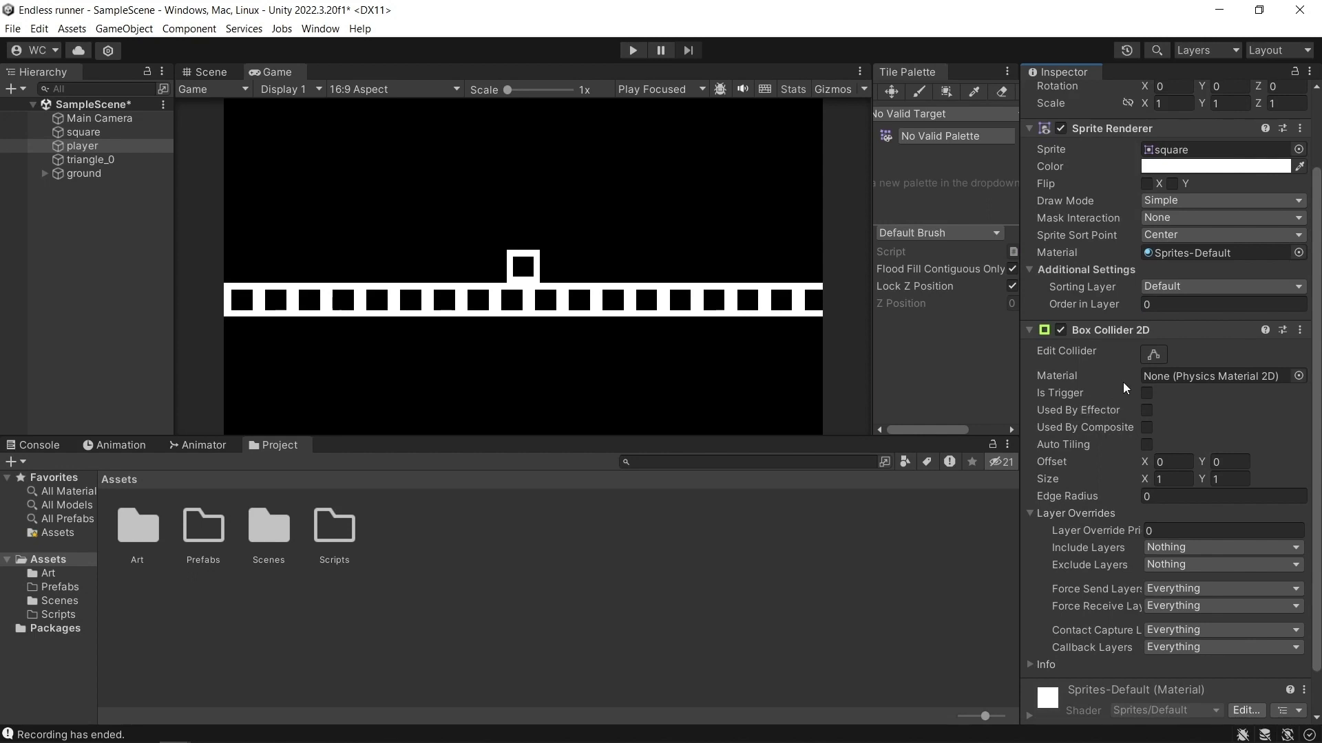
pyautogui.scroll(1, 1128, 359)
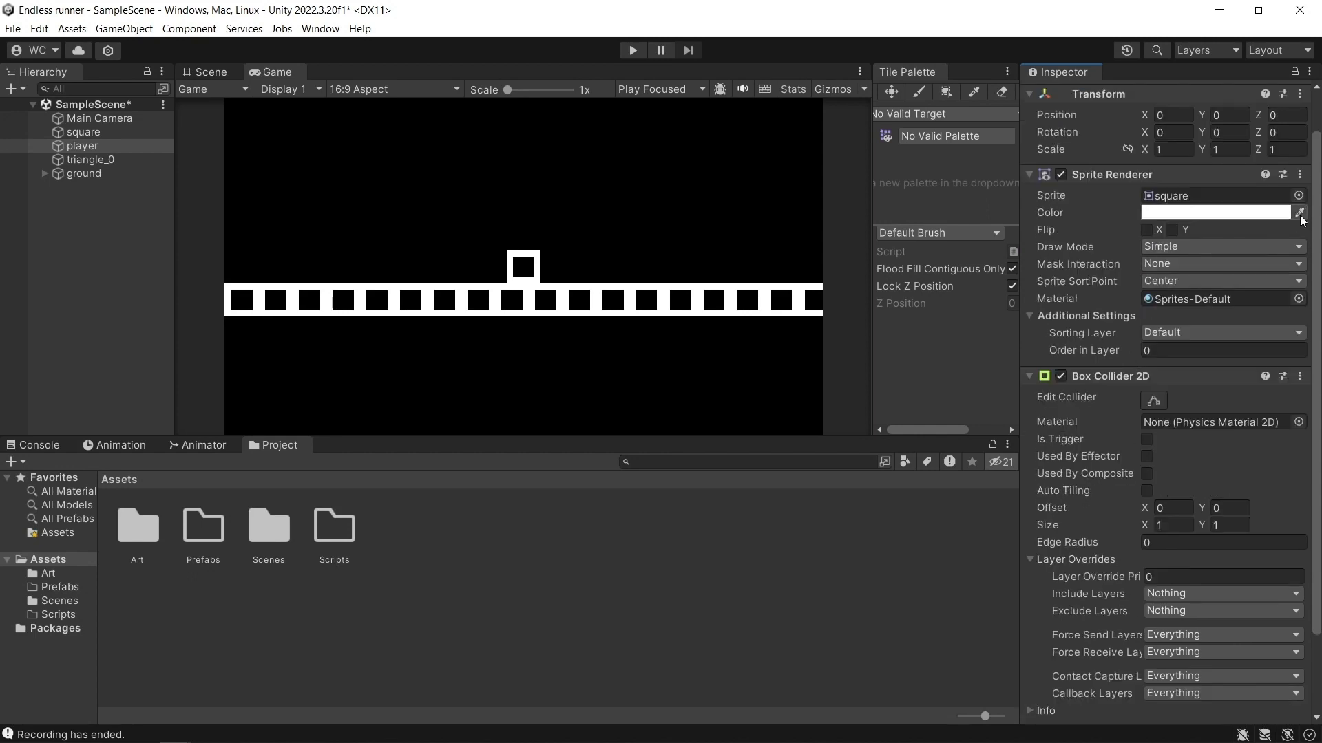
# Set the player's Sprite Renderer colour to cyan, 00FFFF, with red 0, green 1, blue 1 and alpha 1.
pyautogui.click(1267, 212)
pyautogui.click(1132, 350)
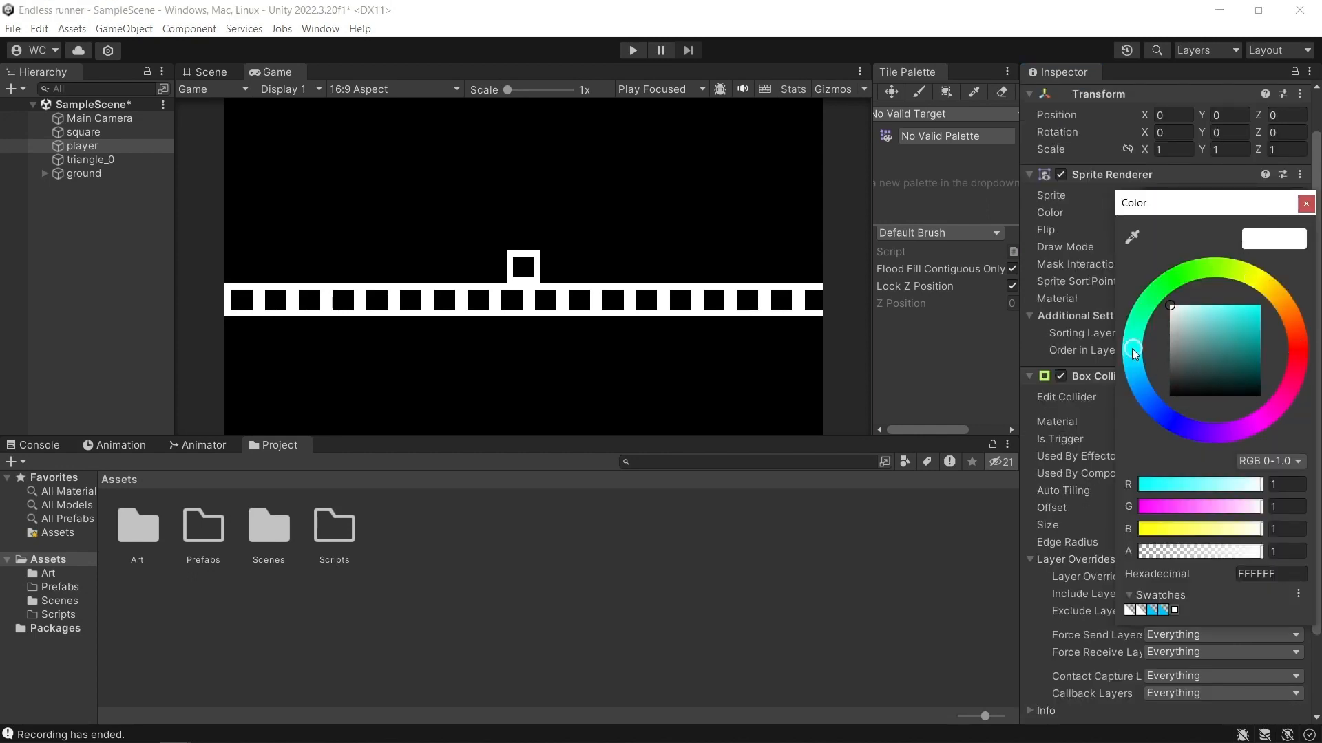
pyautogui.click(1260, 305)
pyautogui.click(1287, 486)
pyautogui.click(1287, 507)
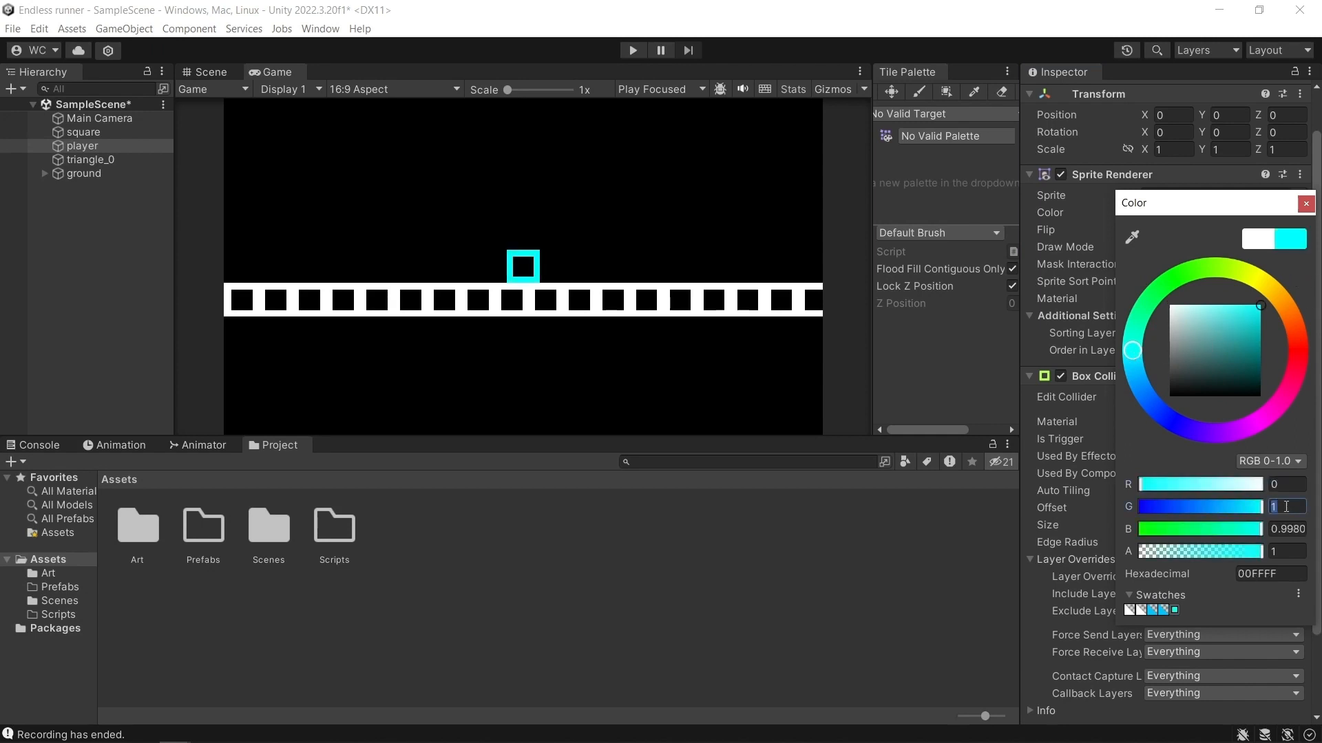
pyautogui.click(1286, 528)
pyautogui.write('1')
pyautogui.click(1287, 551)
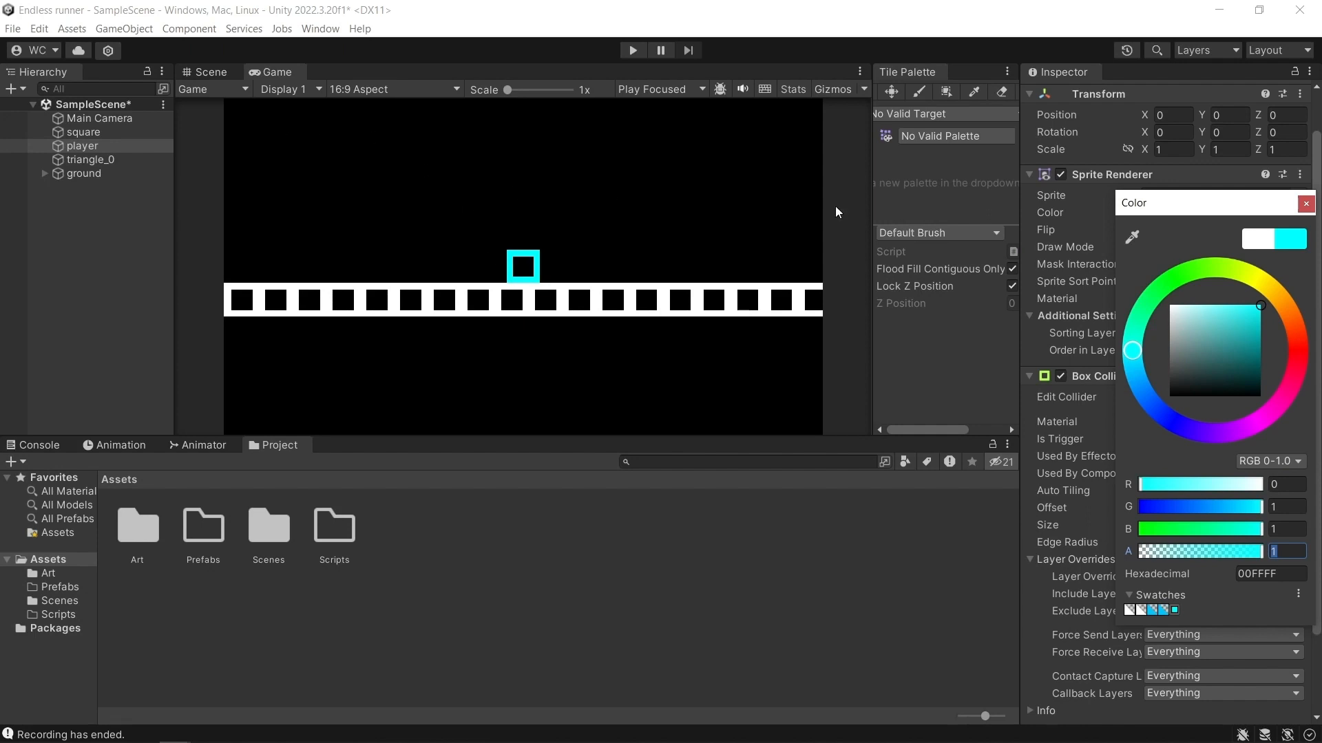
pyautogui.click(1305, 205)
# Rotate the player to 58 on Z and raise its Y position to 0.06.
pyautogui.click(1273, 132)
pyautogui.moveTo(1259, 133); pyautogui.dragTo(220, 183)
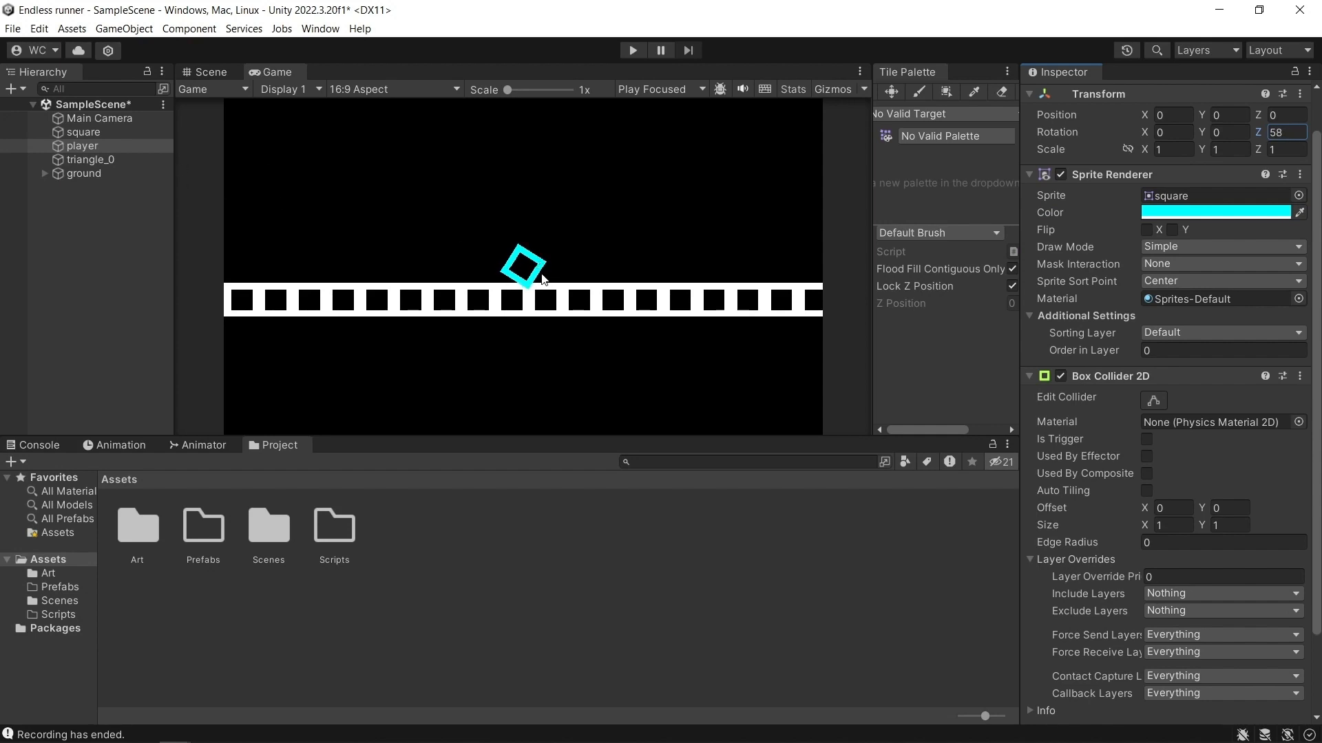
pyautogui.moveTo(1206, 122); pyautogui.dragTo(1213, 124)
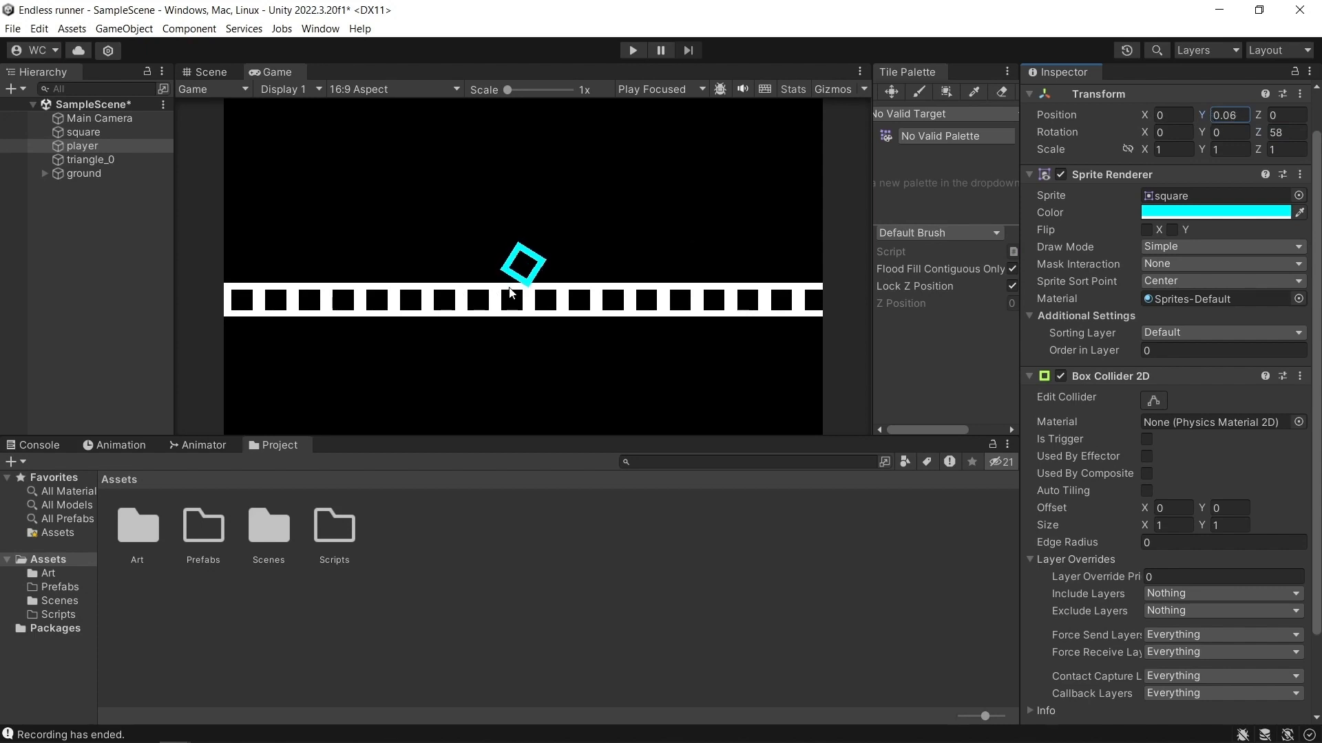
# Recolour the thirteen leftmost ground squares with cyan sampled from the player and check them in the game view.
pyautogui.click(210, 70)
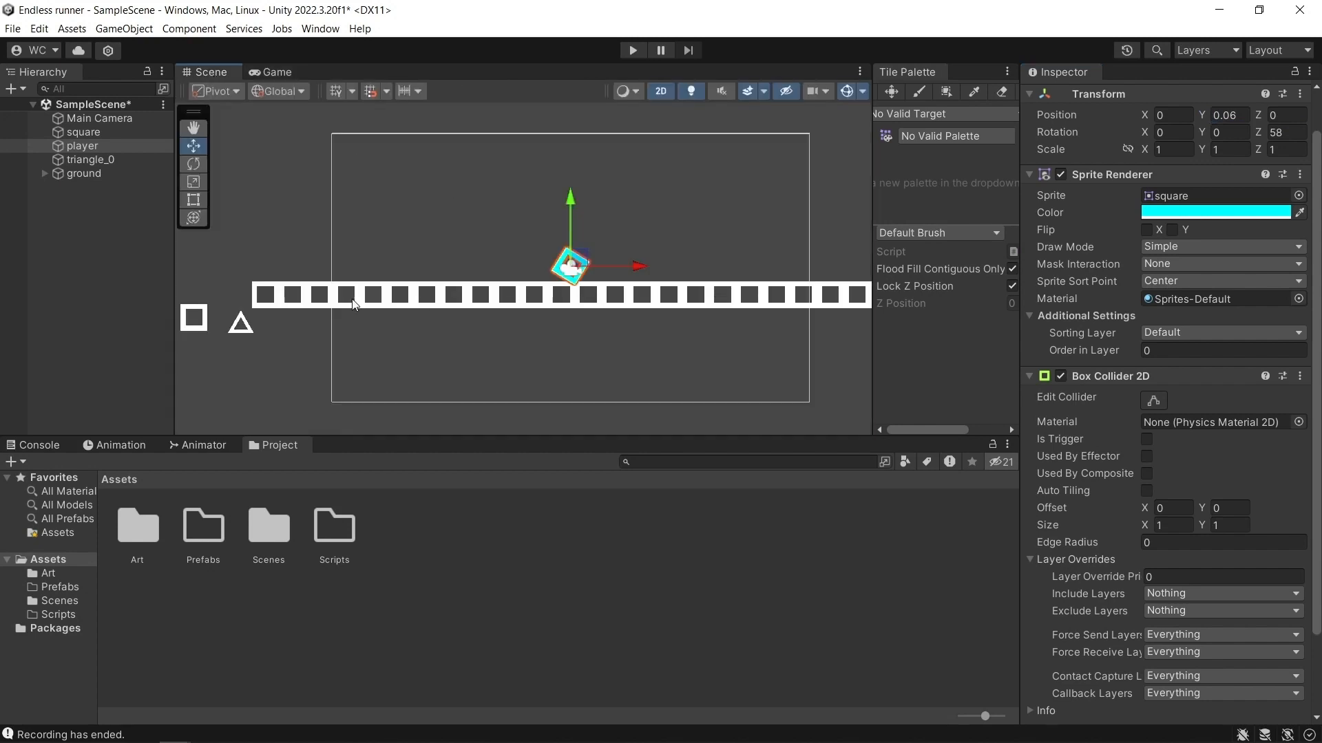
pyautogui.moveTo(250, 276); pyautogui.dragTo(603, 324)
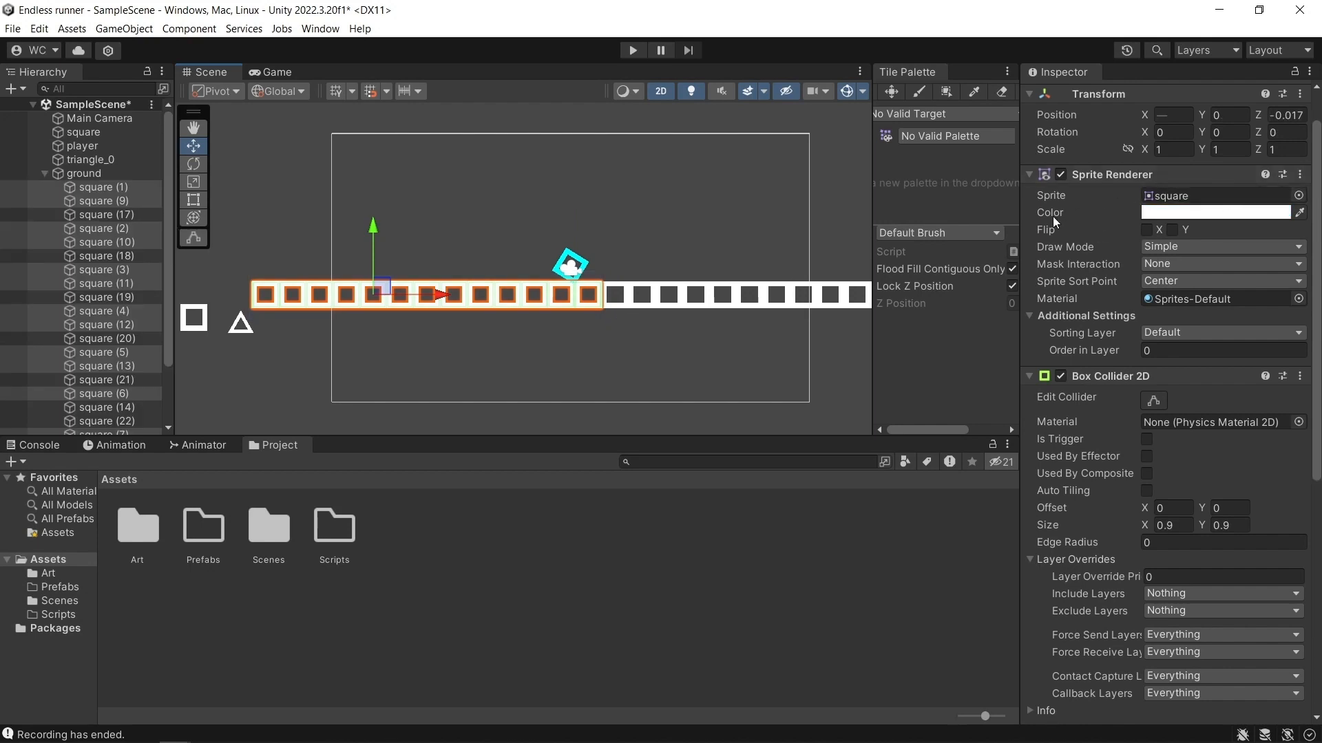
pyautogui.click(1298, 213)
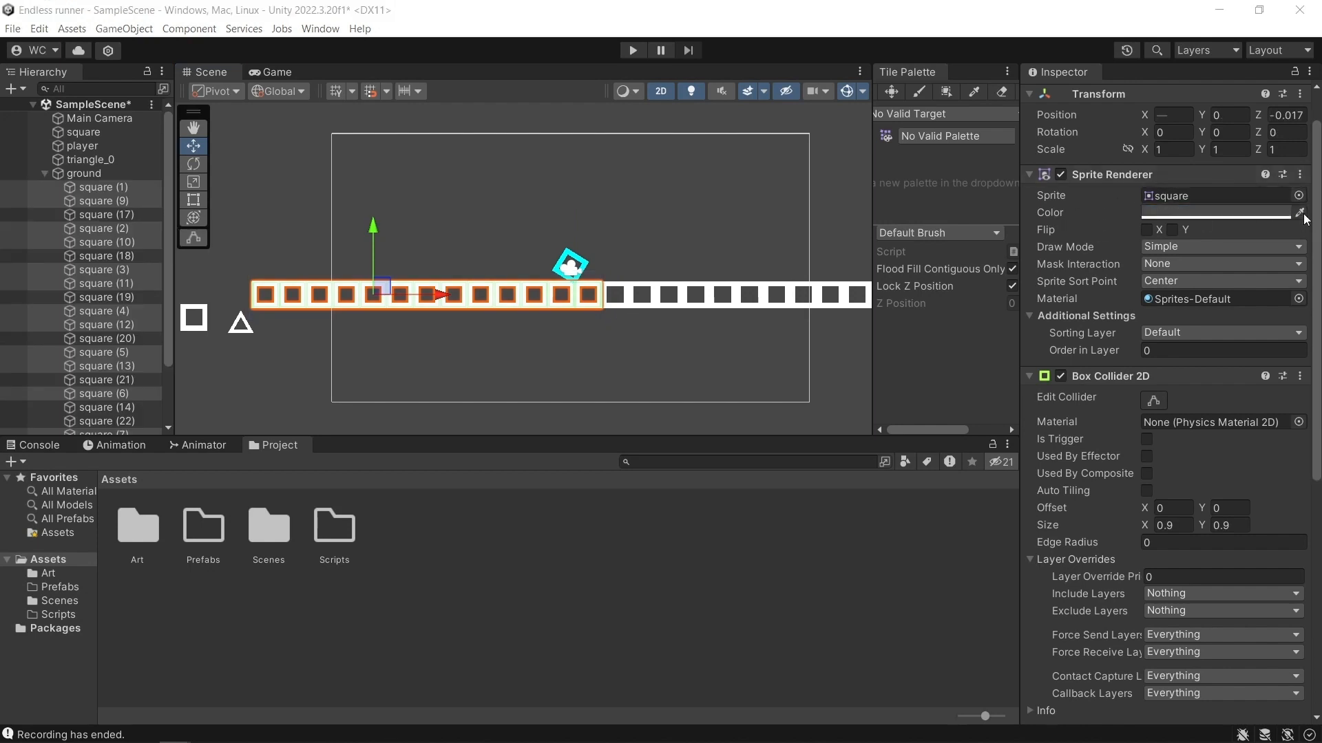
pyautogui.click(583, 264)
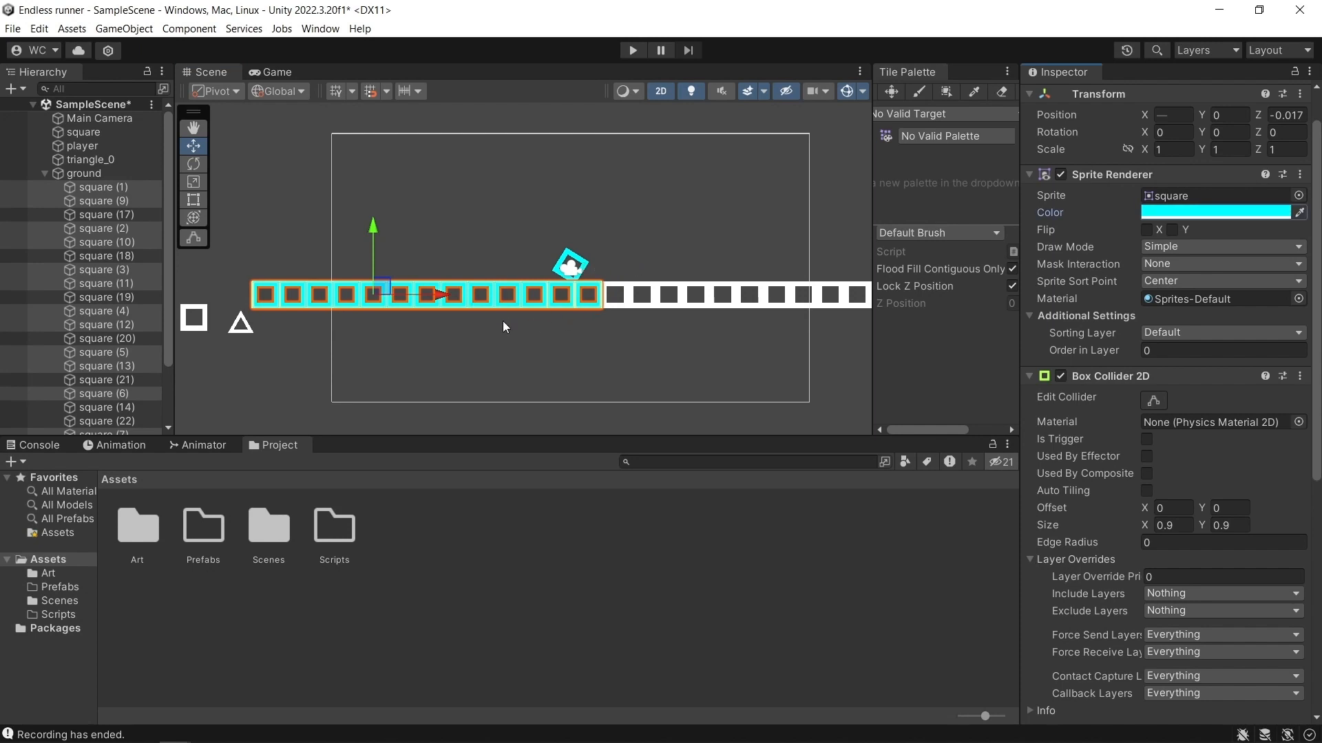
pyautogui.click(275, 73)
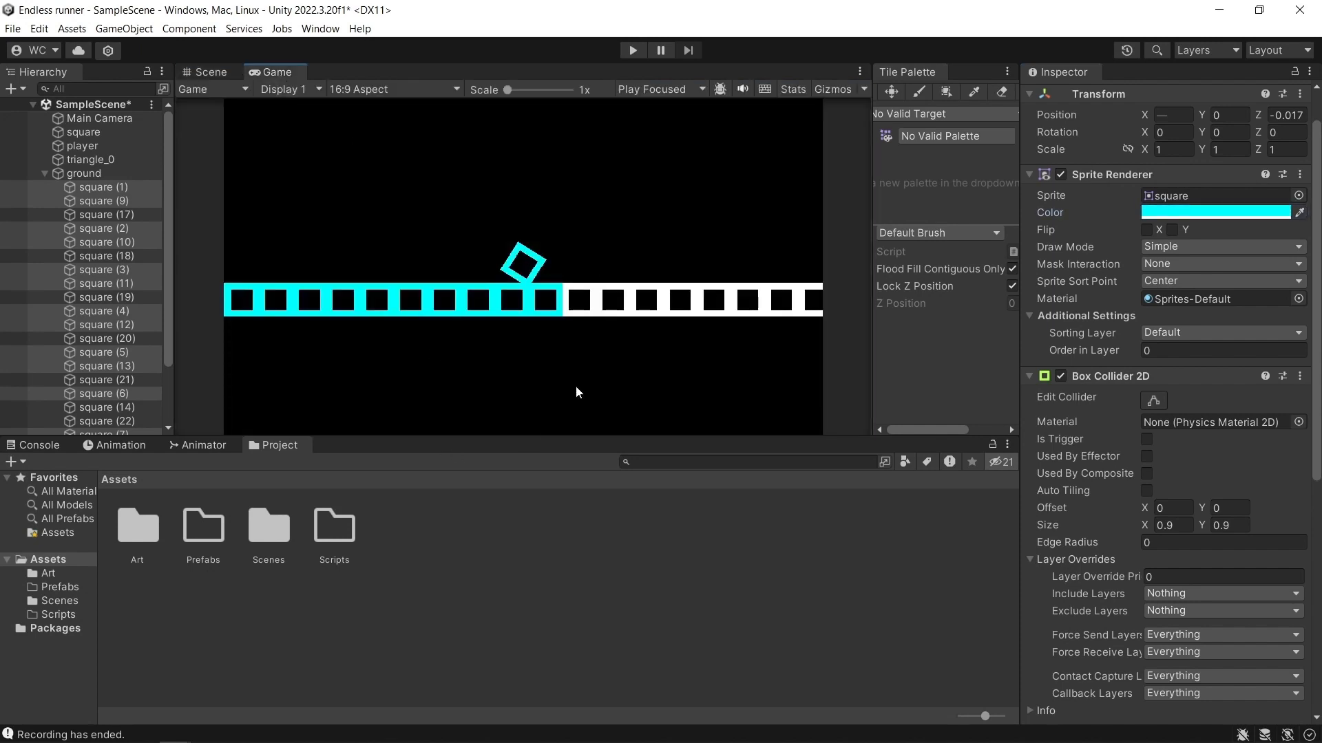
# Collapse the ground object's children in the hierarchy and create an empty object named groundSpawner.
pyautogui.click(223, 72)
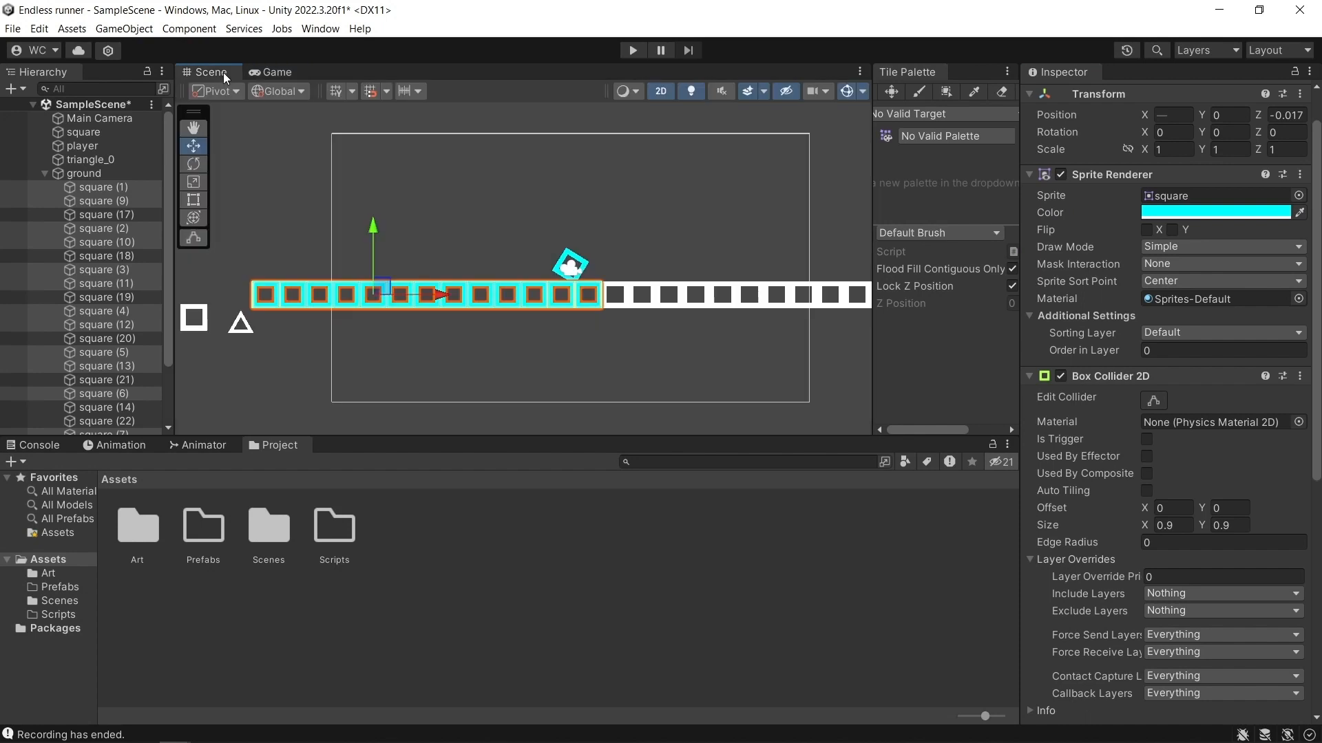
pyautogui.click(43, 172)
pyautogui.scroll(-3, 570, 299)
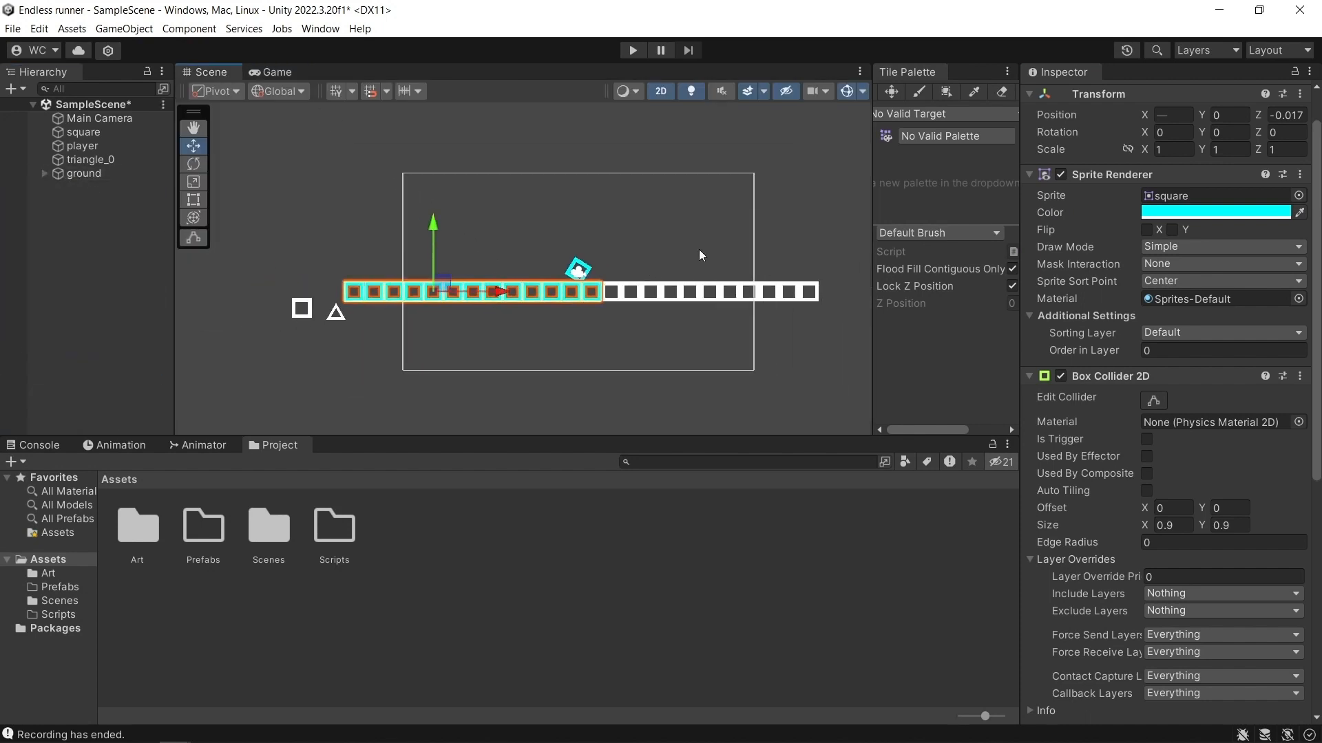
pyautogui.moveTo(699, 249); pyautogui.dragTo(638, 251, button='middle')
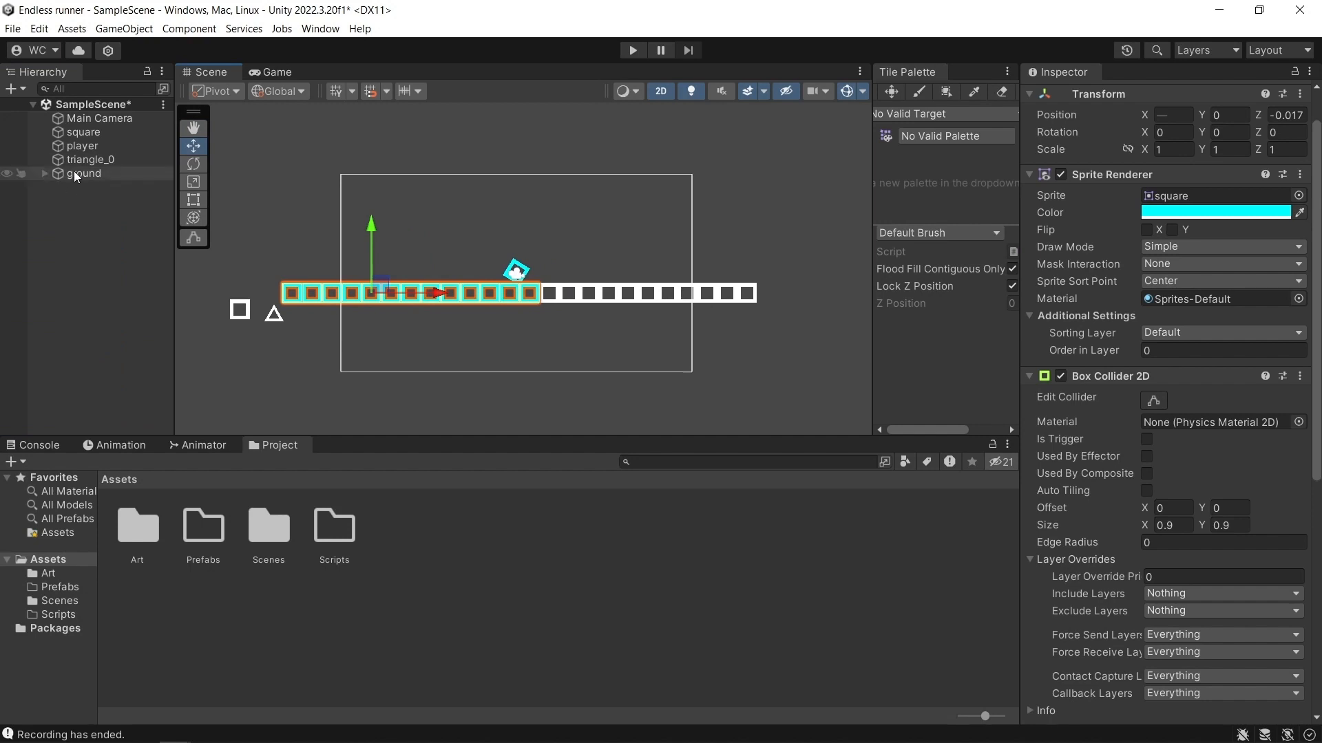
pyautogui.rightClick(69, 213)
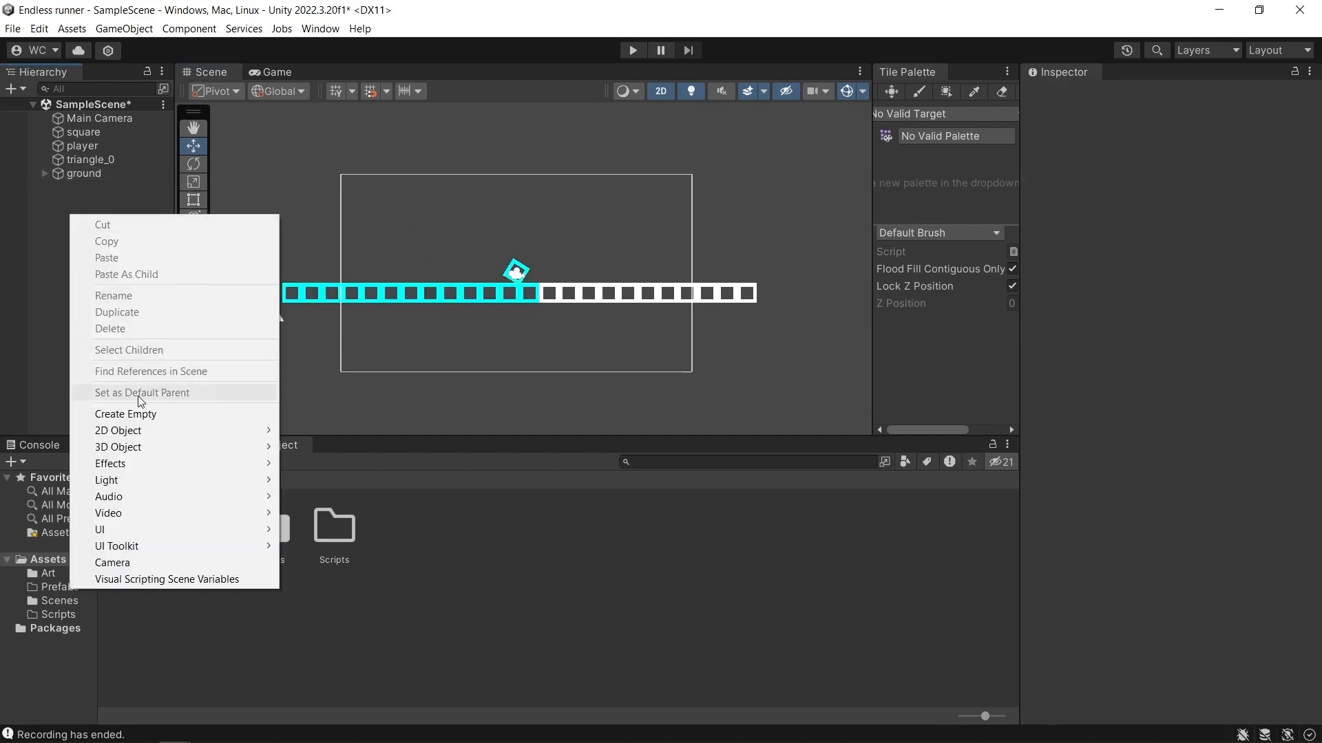
pyautogui.click(138, 415)
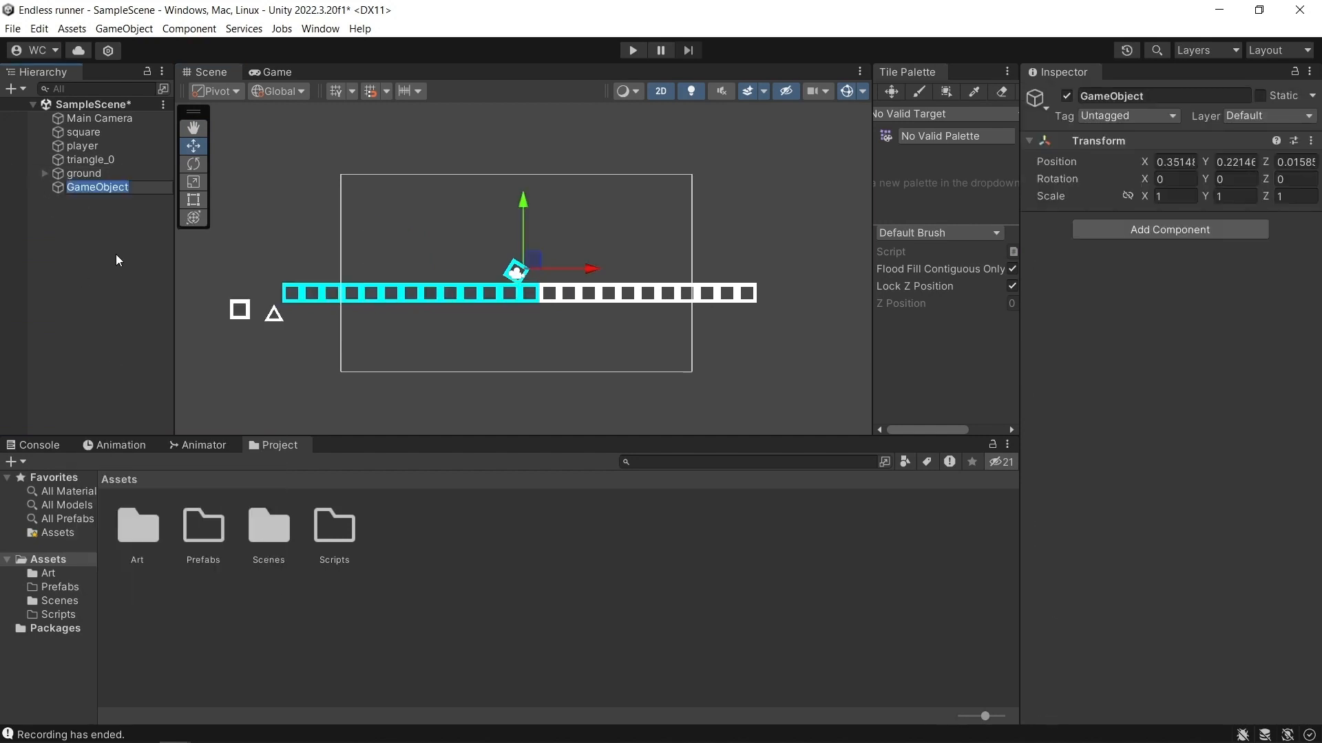
pyautogui.write('groundSpawner')
pyautogui.press('Return')
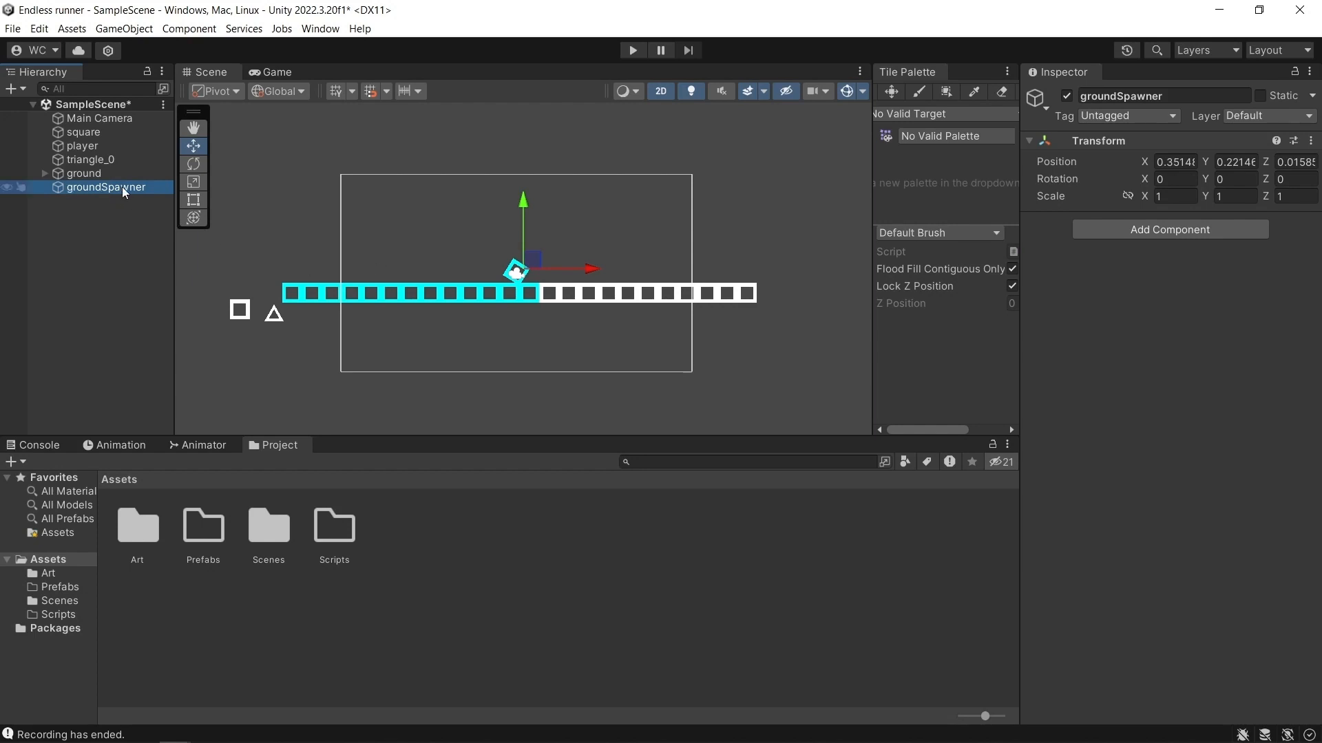
# Set groundSpawner's Y position to -1 to match the ground object.
pyautogui.click(97, 175)
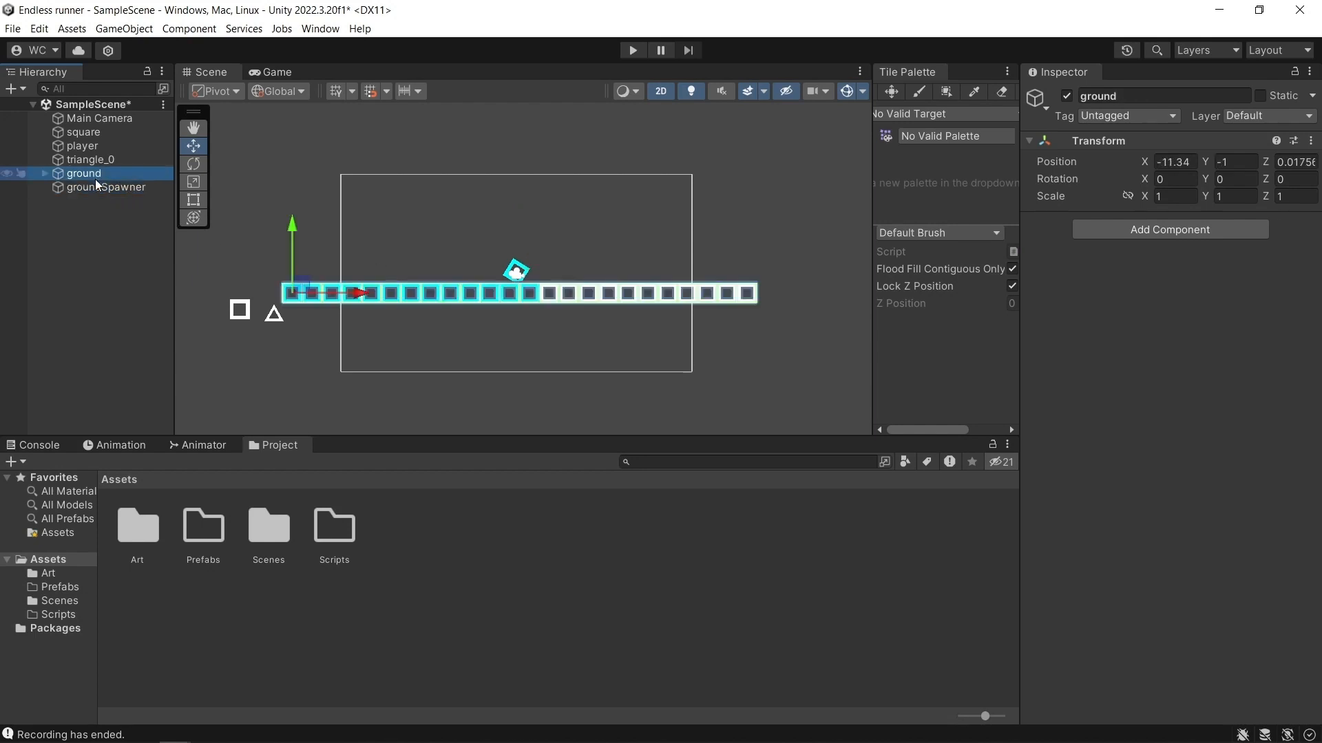
pyautogui.click(103, 188)
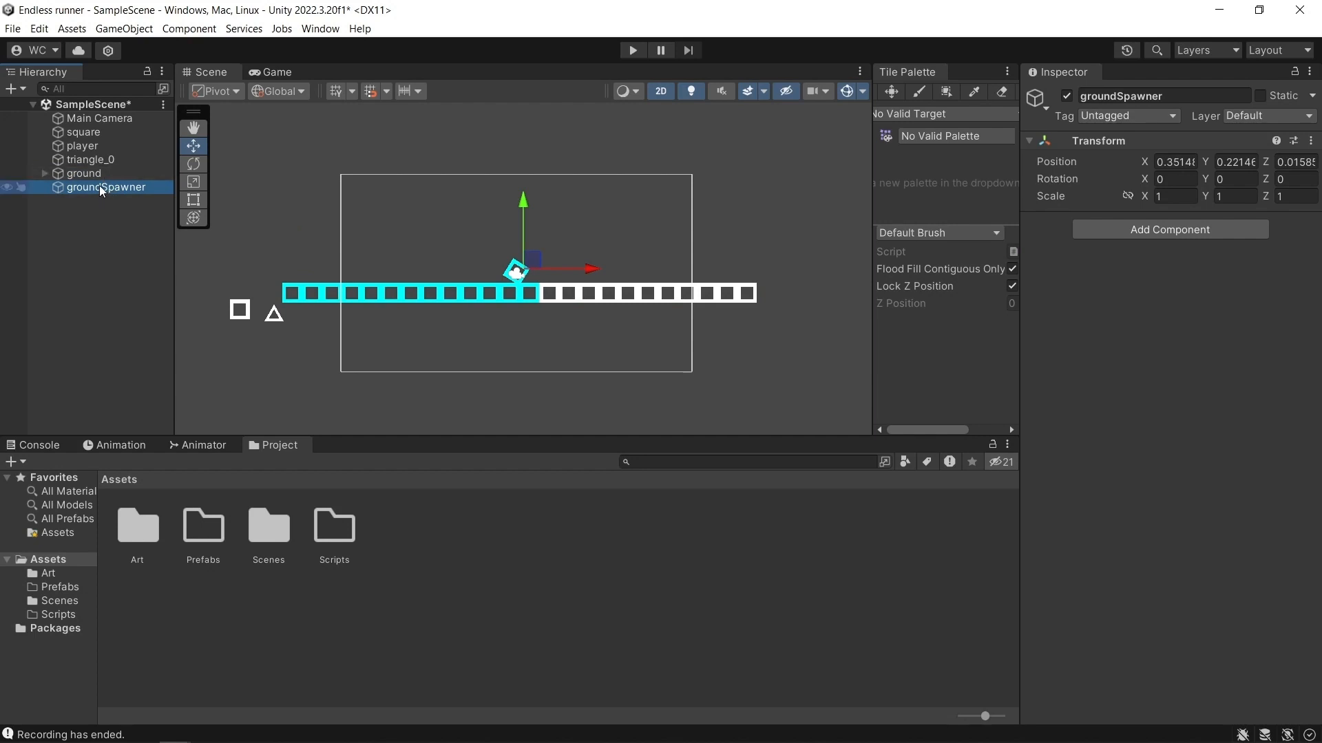
pyautogui.click(96, 174)
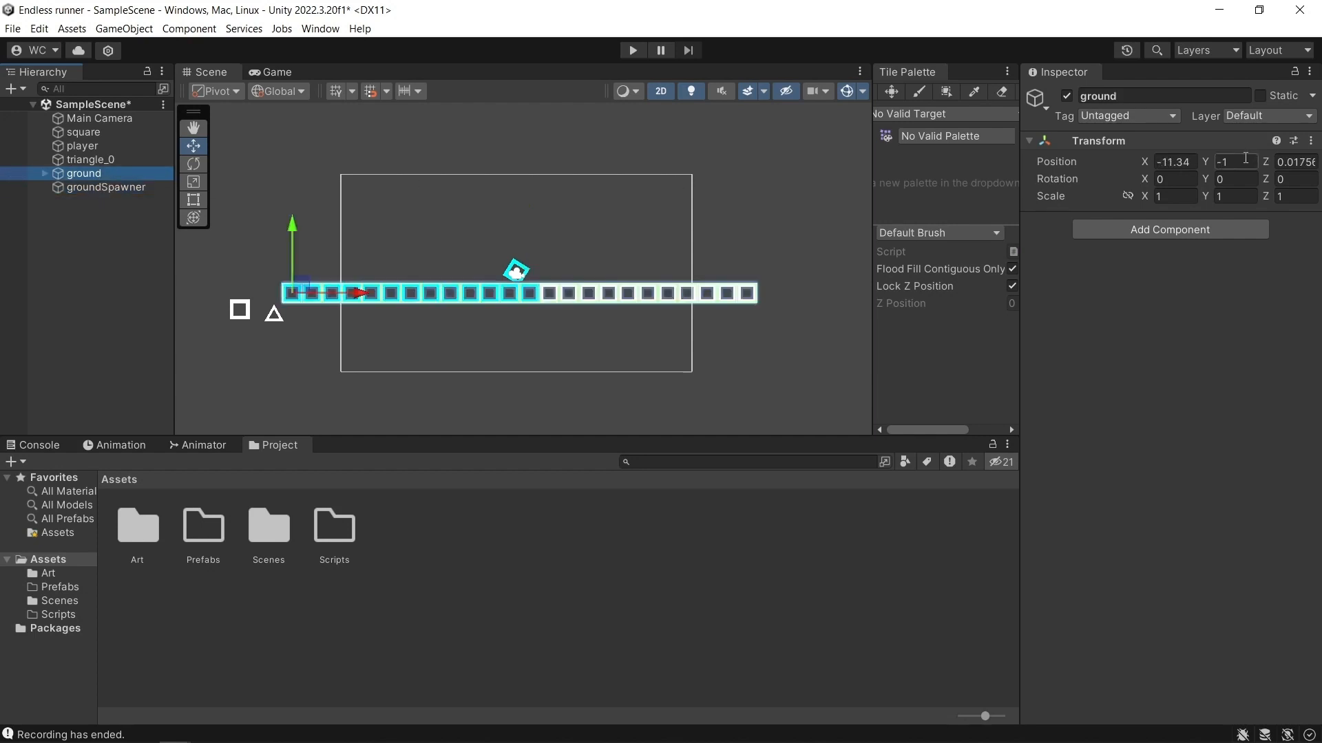
pyautogui.click(106, 187)
pyautogui.click(1246, 157)
pyautogui.write('-1')
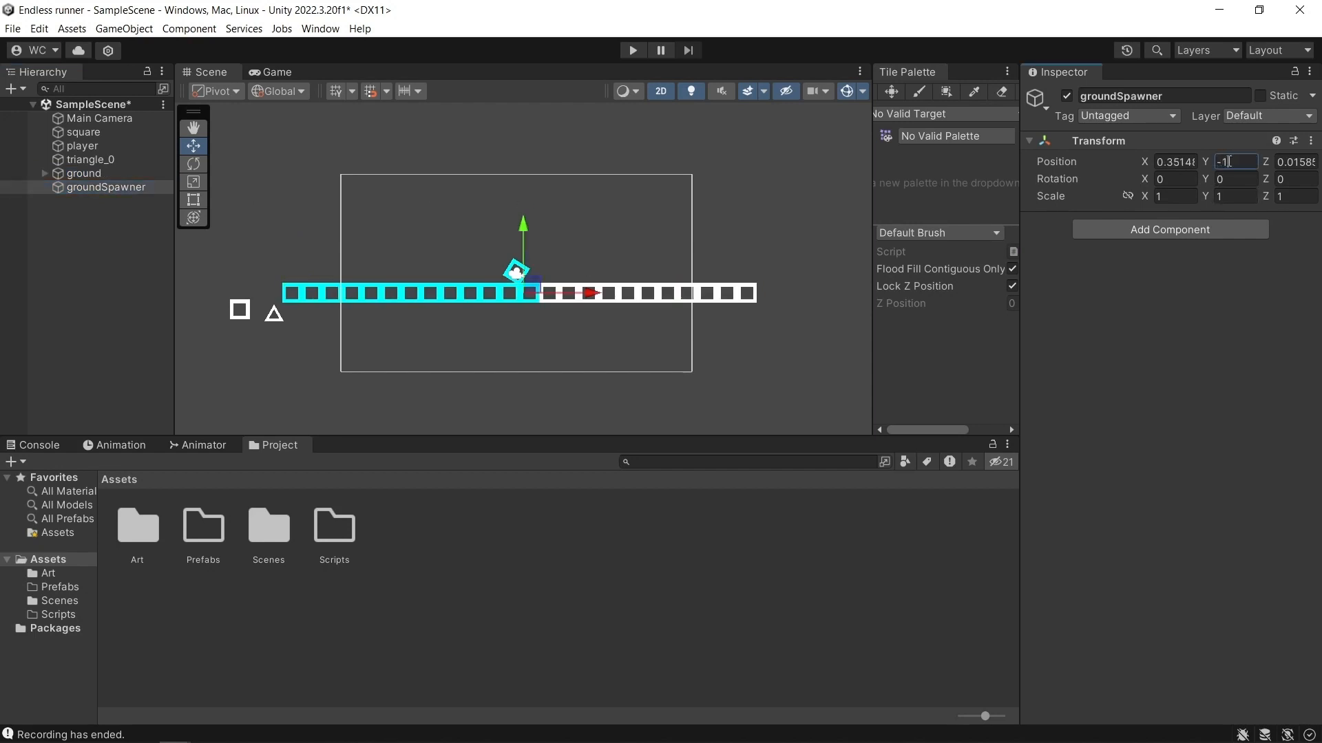
# Move groundSpawner along X to 12.69, just past the right end of the ground row.
pyautogui.moveTo(595, 303); pyautogui.dragTo(830, 309)
pyautogui.moveTo(816, 317); pyautogui.dragTo(709, 320, button='middle')
pyautogui.moveTo(741, 295)
pyautogui.mouseDown()
pyautogui.moveTo(777, 295)
pyautogui.moveTo(724, 297)
pyautogui.mouseUp()
pyautogui.scroll(3, 670, 322)
pyautogui.moveTo(653, 322); pyautogui.dragTo(706, 340, button='middle')
pyautogui.scroll(-4, 657, 337)
pyautogui.scroll(-1, 679, 340)
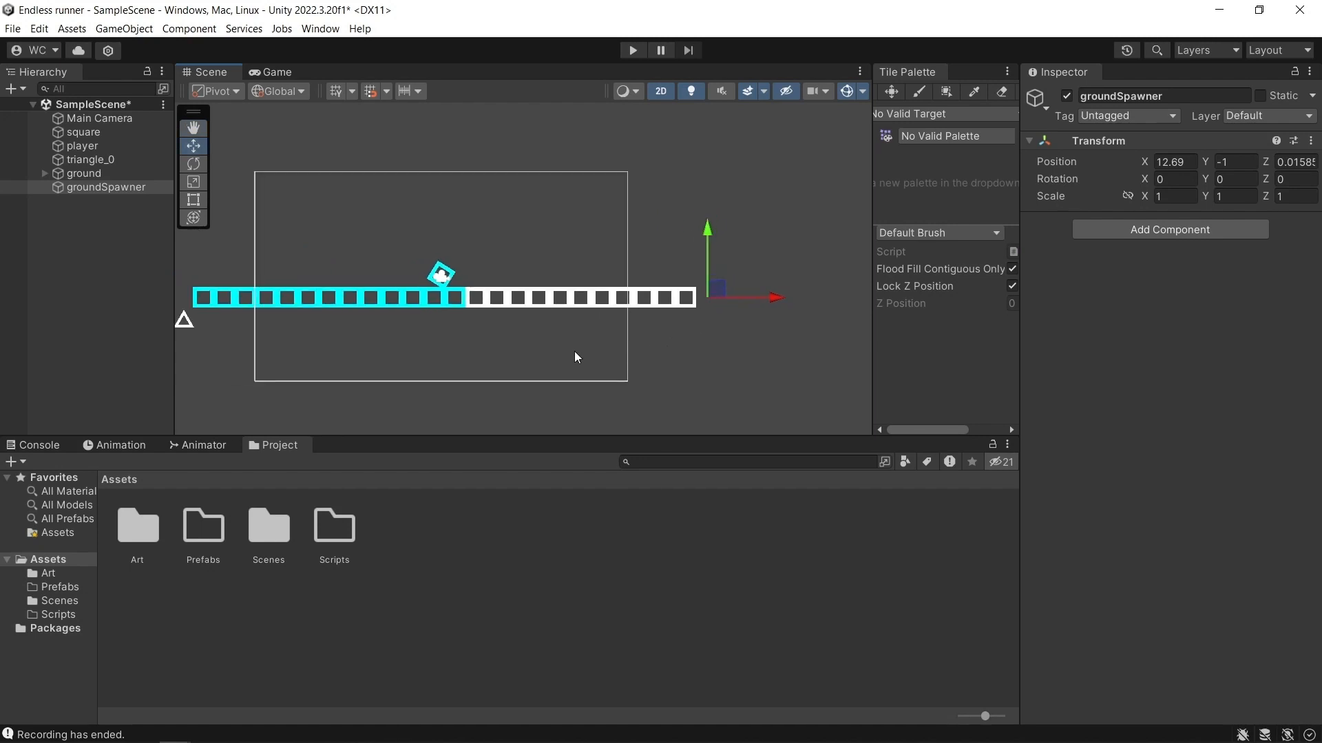
pyautogui.moveTo(575, 360); pyautogui.dragTo(730, 336, button='middle')
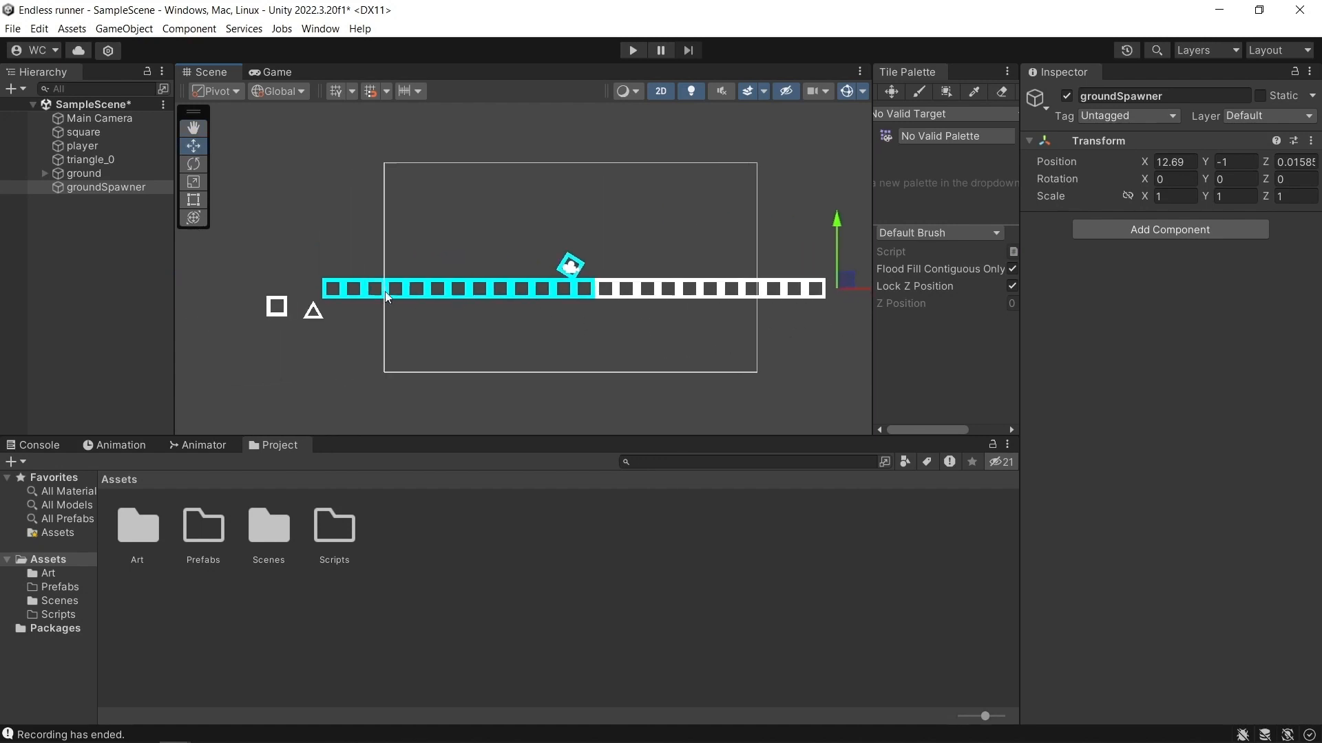
pyautogui.scroll(-1, 391, 273)
pyautogui.scroll(1, 460, 264)
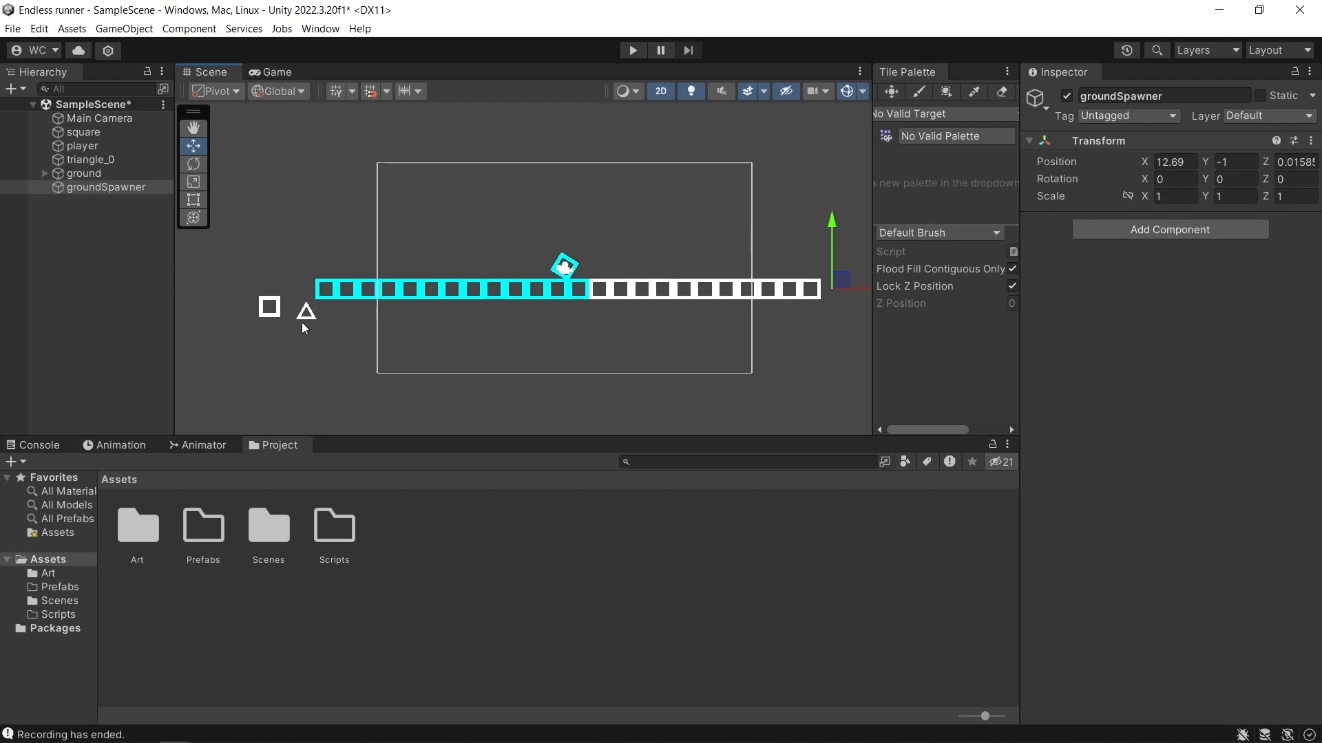
# Add a Particle System to the scene and move it near the ground row's right end, at X 11.13.
pyautogui.rightClick(70, 238)
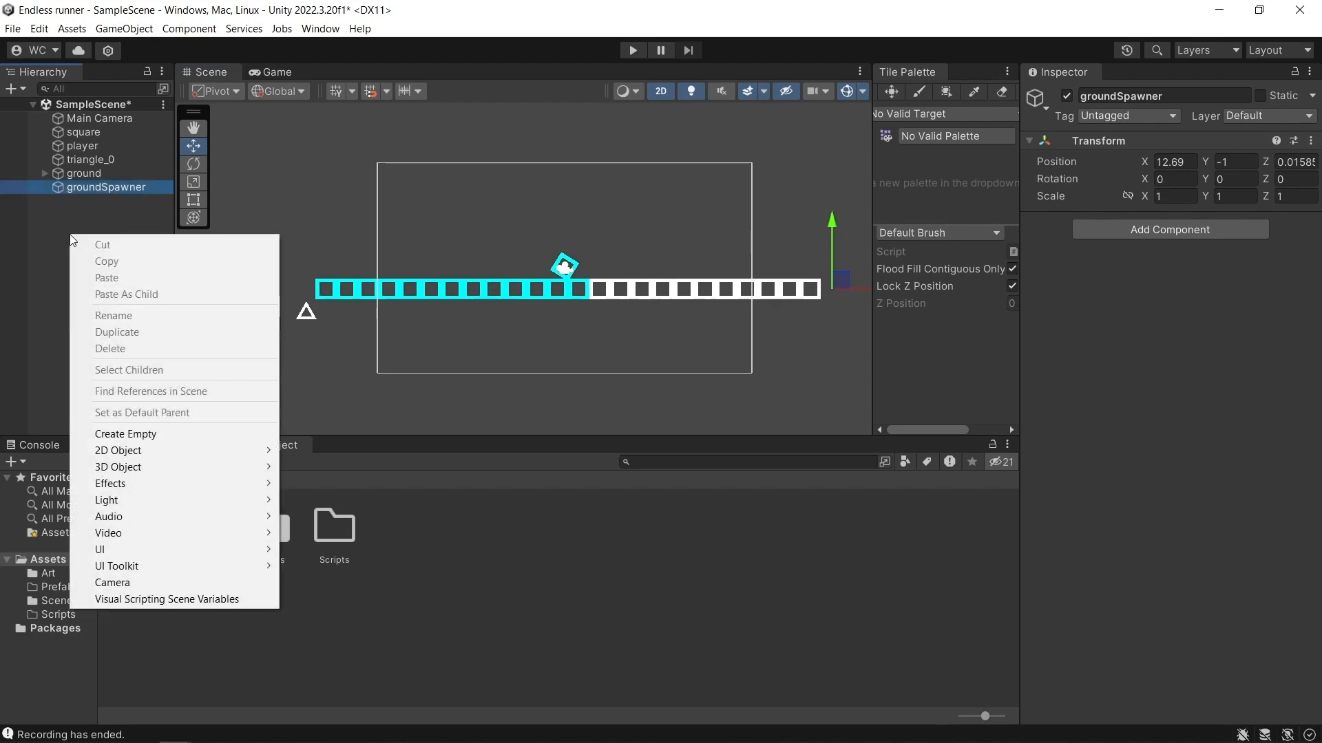
pyautogui.moveTo(157, 487)
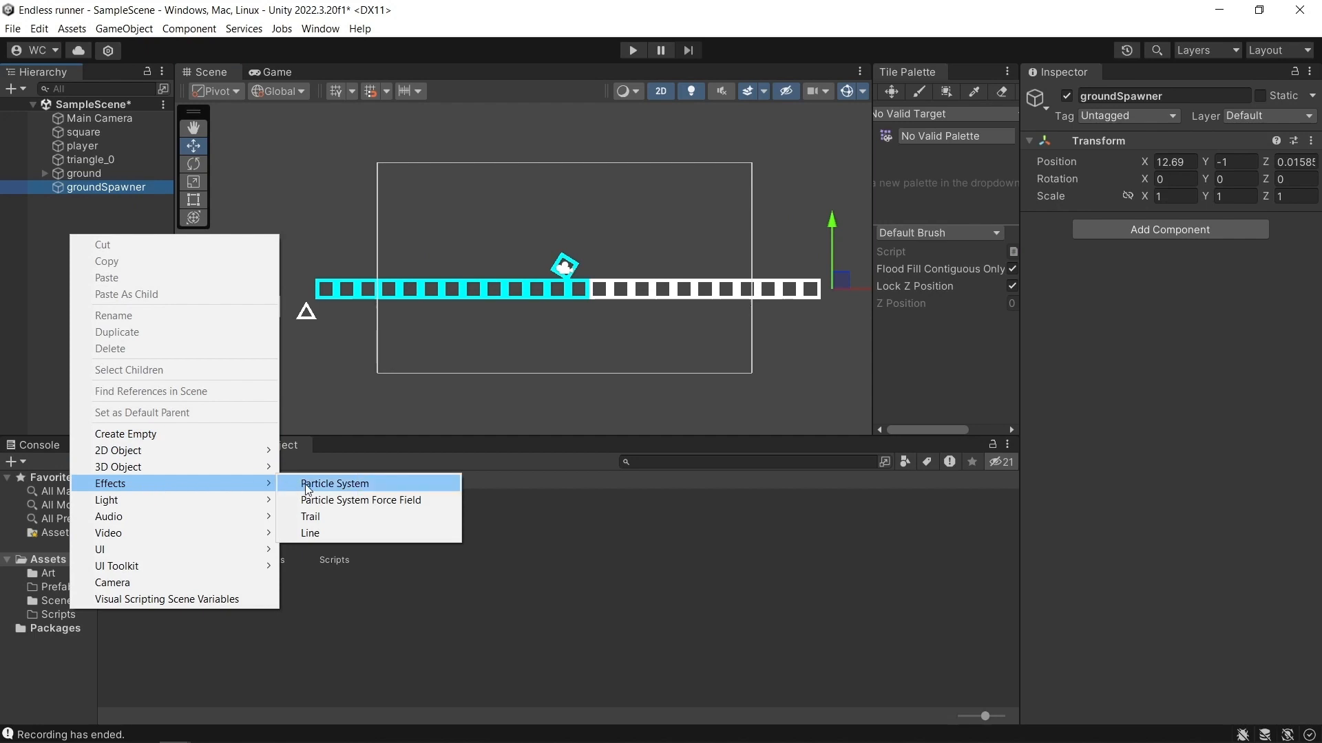
pyautogui.click(335, 483)
pyautogui.scroll(-2, 617, 241)
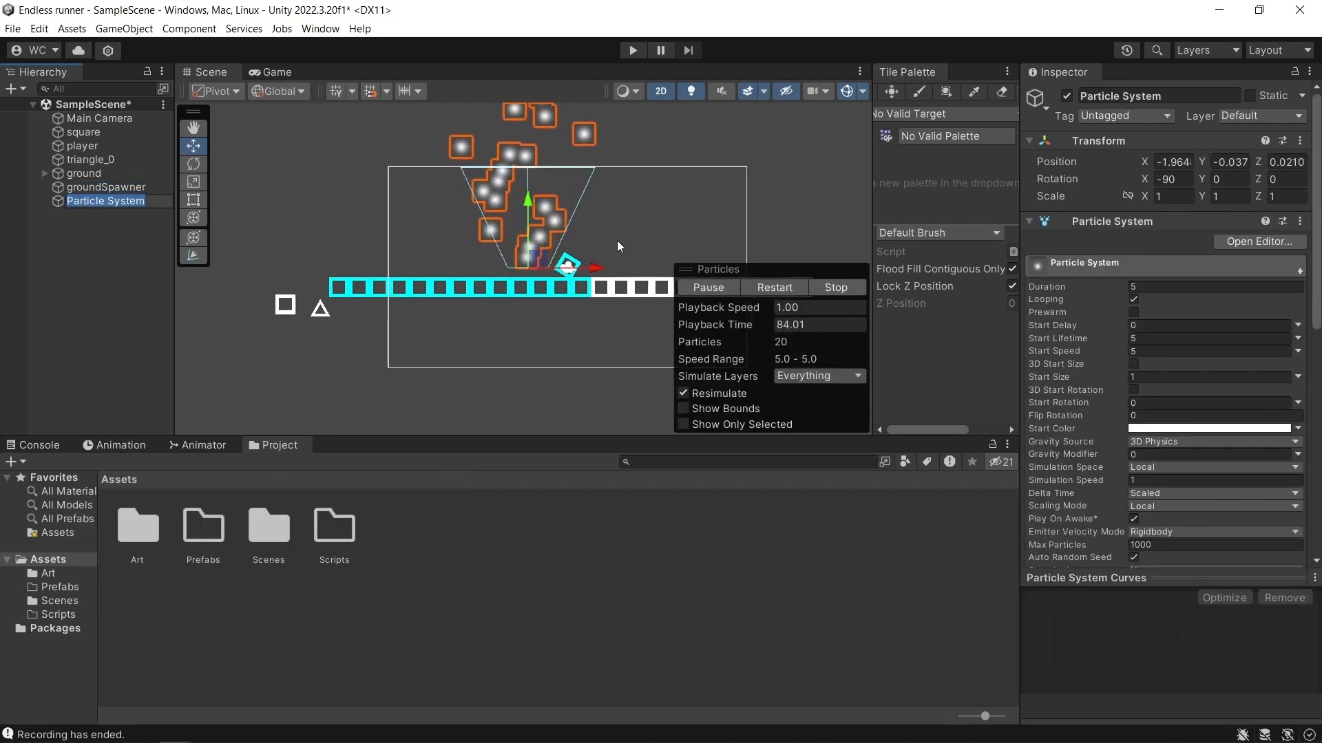
pyautogui.moveTo(690, 229); pyautogui.dragTo(608, 218, button='middle')
pyautogui.moveTo(508, 256); pyautogui.dragTo(741, 265)
pyautogui.moveTo(741, 265); pyautogui.dragTo(686, 266, button='middle')
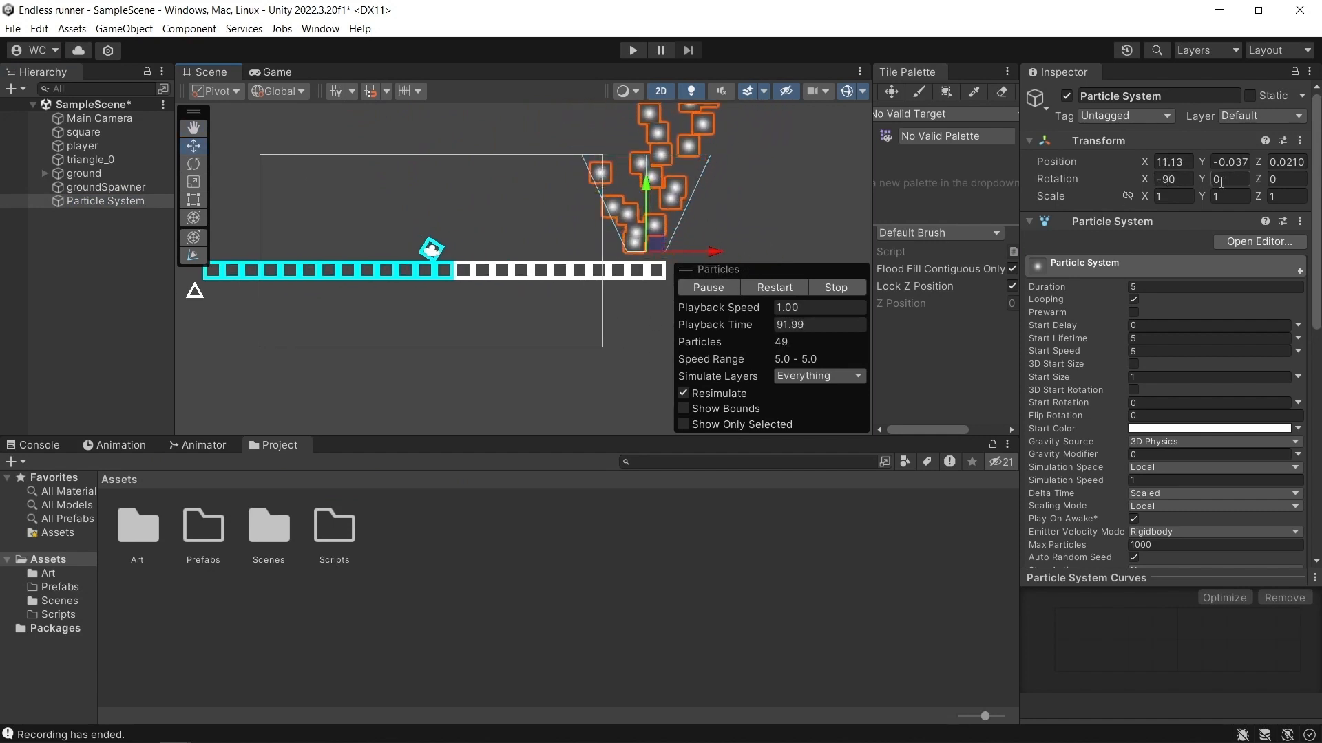
# Set the Particle System's rotation to 0 on X and -90 on Y so it emits along the ground row.
pyautogui.click(1179, 180)
pyautogui.write('0')
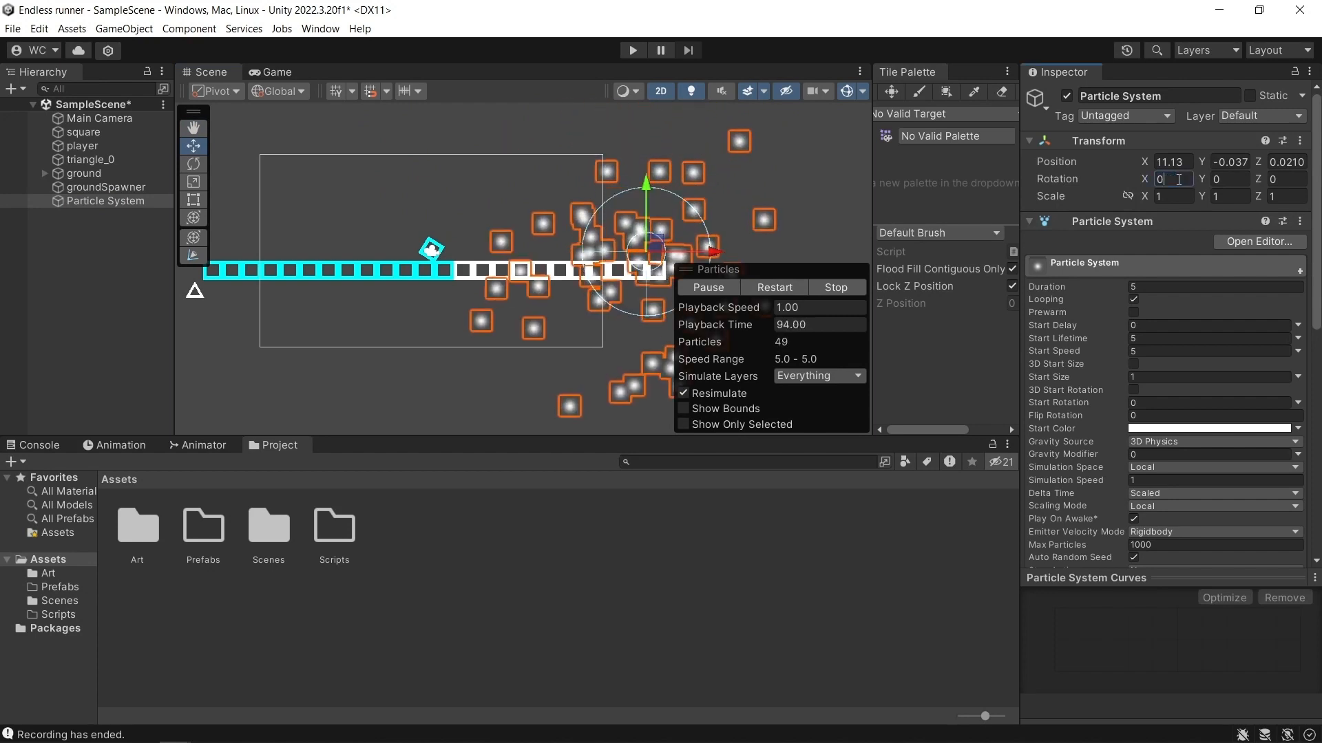
pyautogui.click(1215, 181)
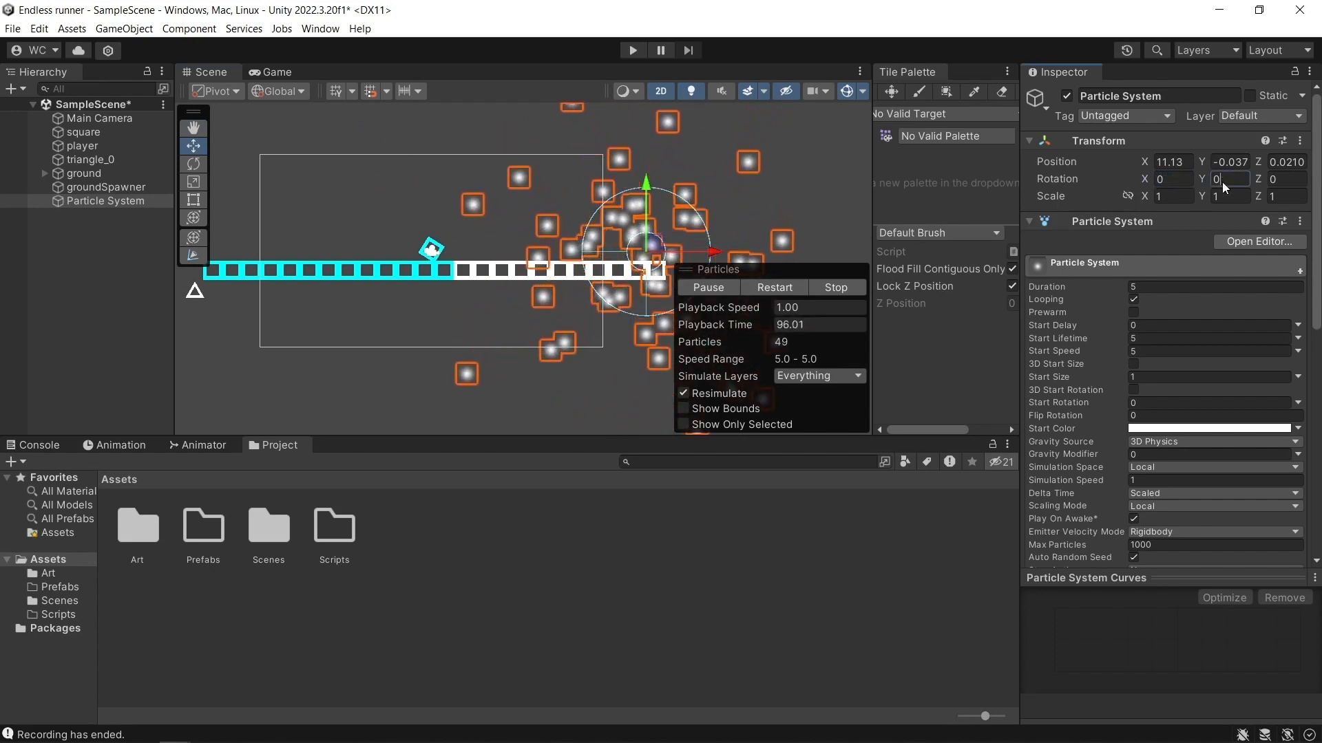
pyautogui.write('90')
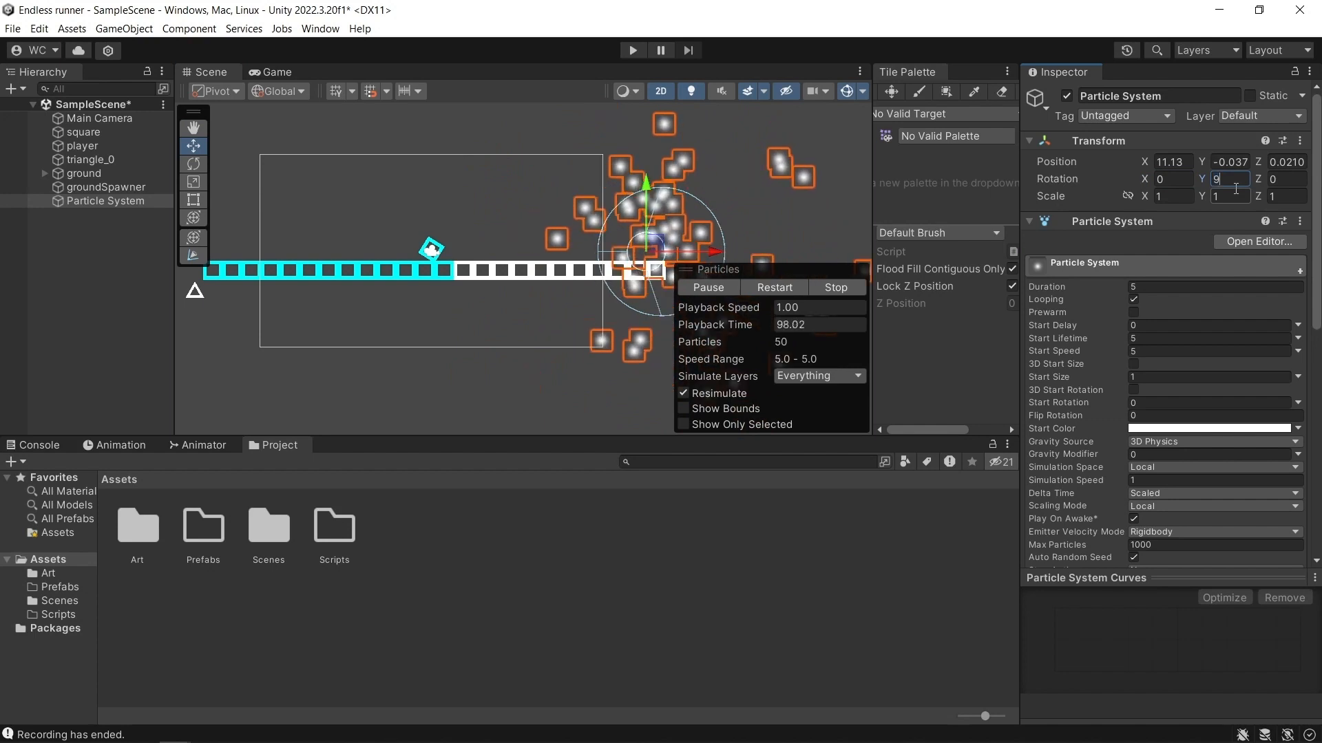
pyautogui.press('BackSpace')
pyautogui.press('BackSpace')
pyautogui.write('-90')
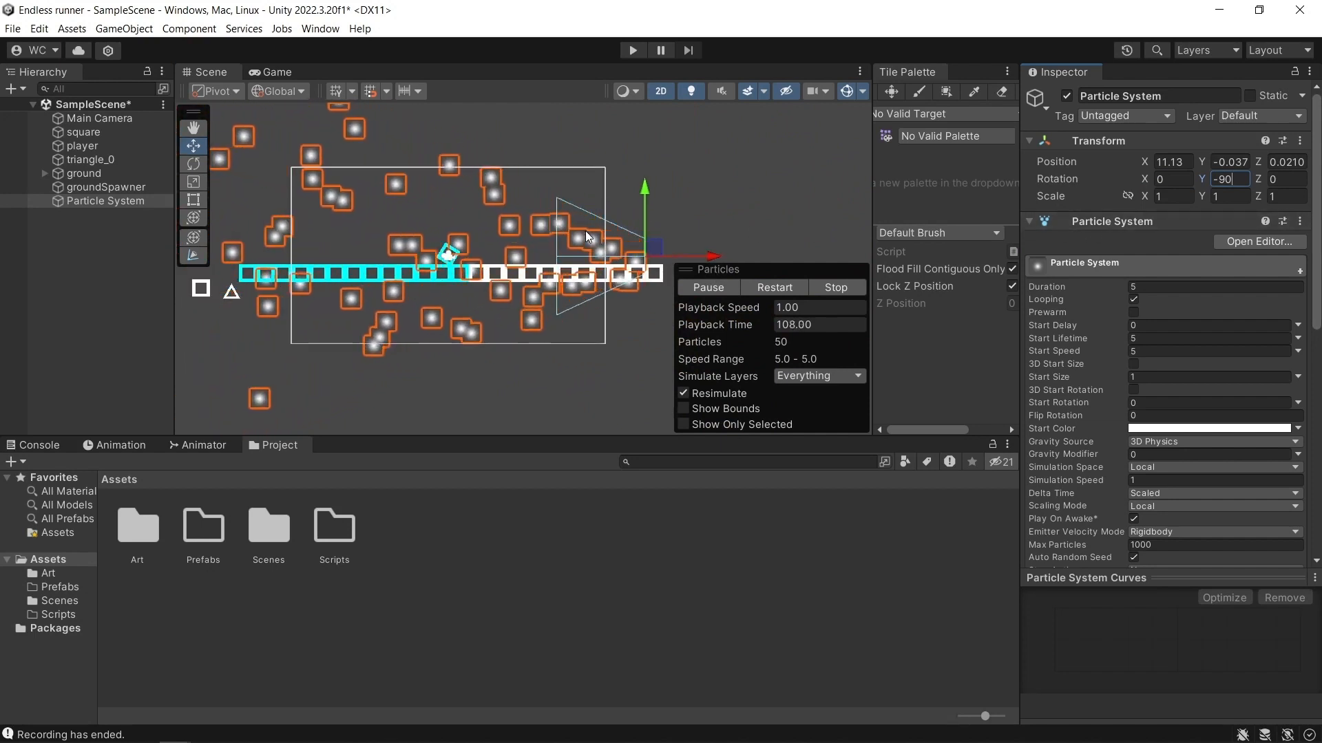
# Set the particle emitter's cone shape to an angle of 0 and a radius of 5.1.
pyautogui.scroll(-3, 1121, 296)
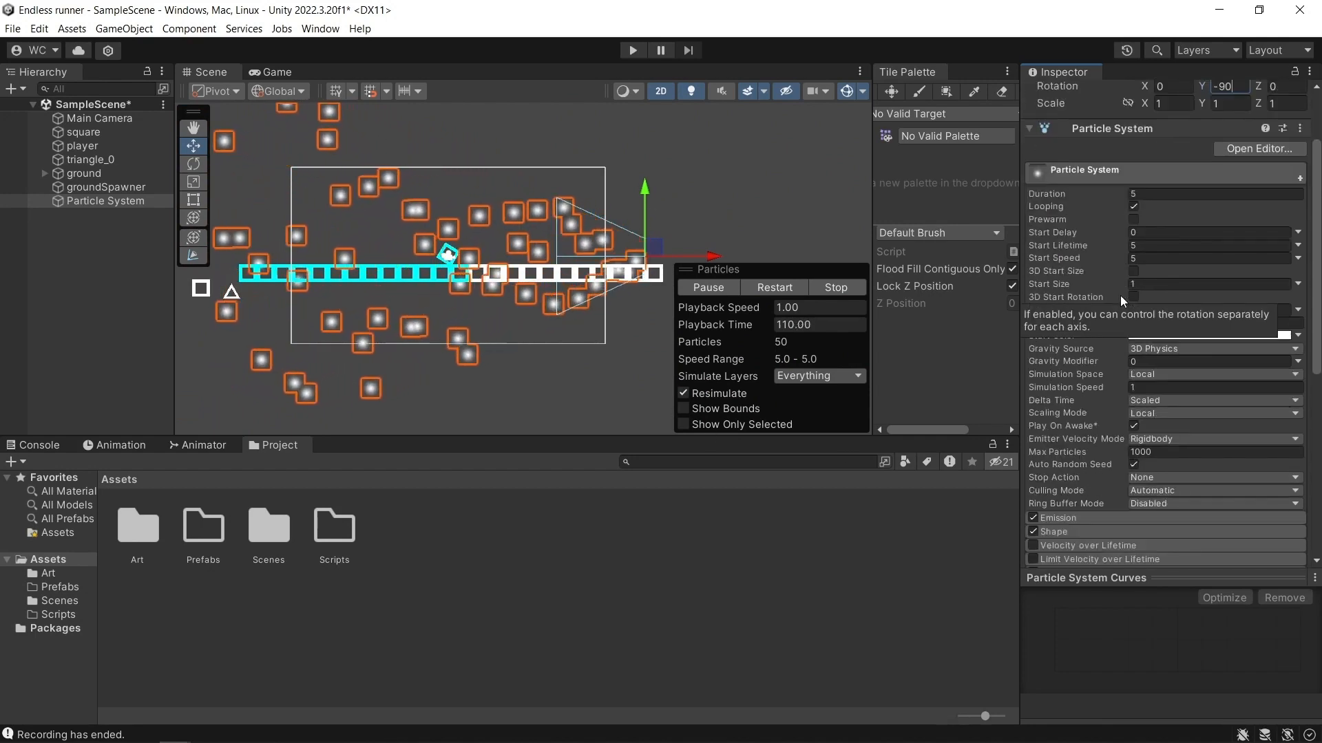
pyautogui.scroll(-3, 1122, 379)
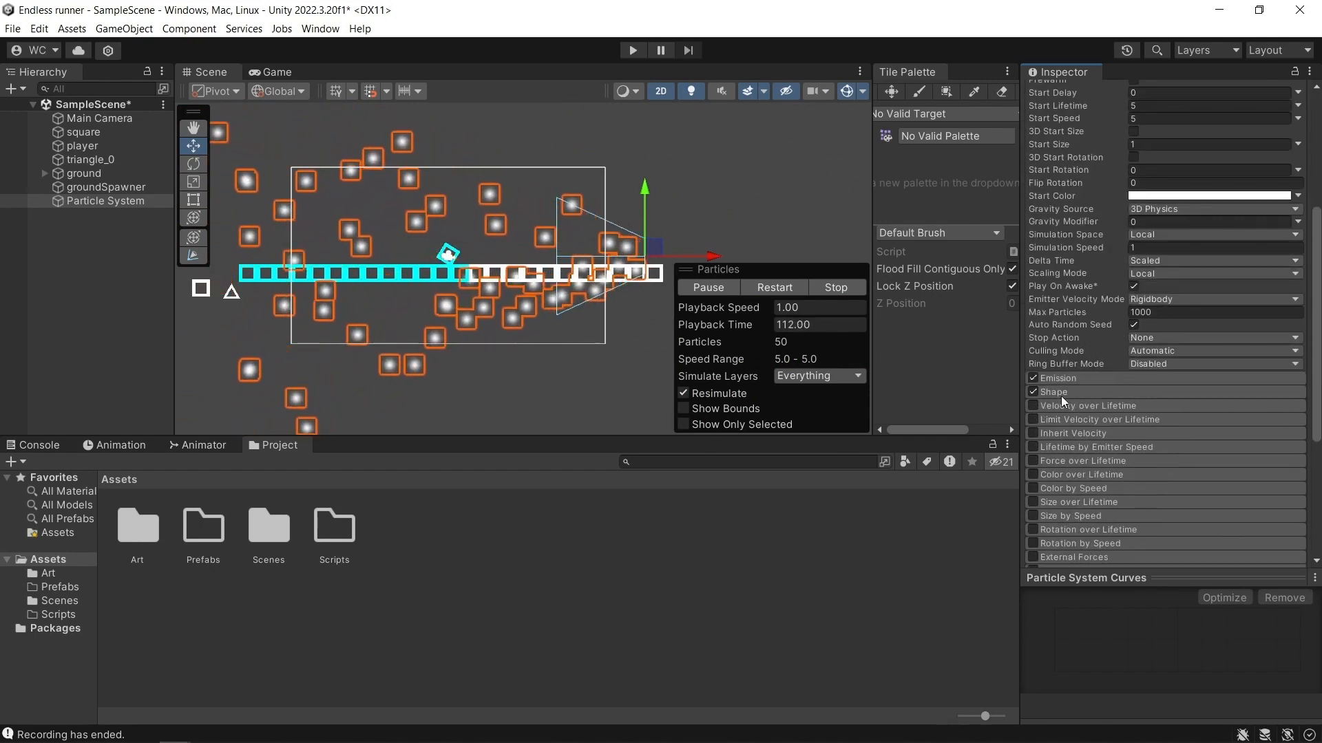
pyautogui.click(1064, 394)
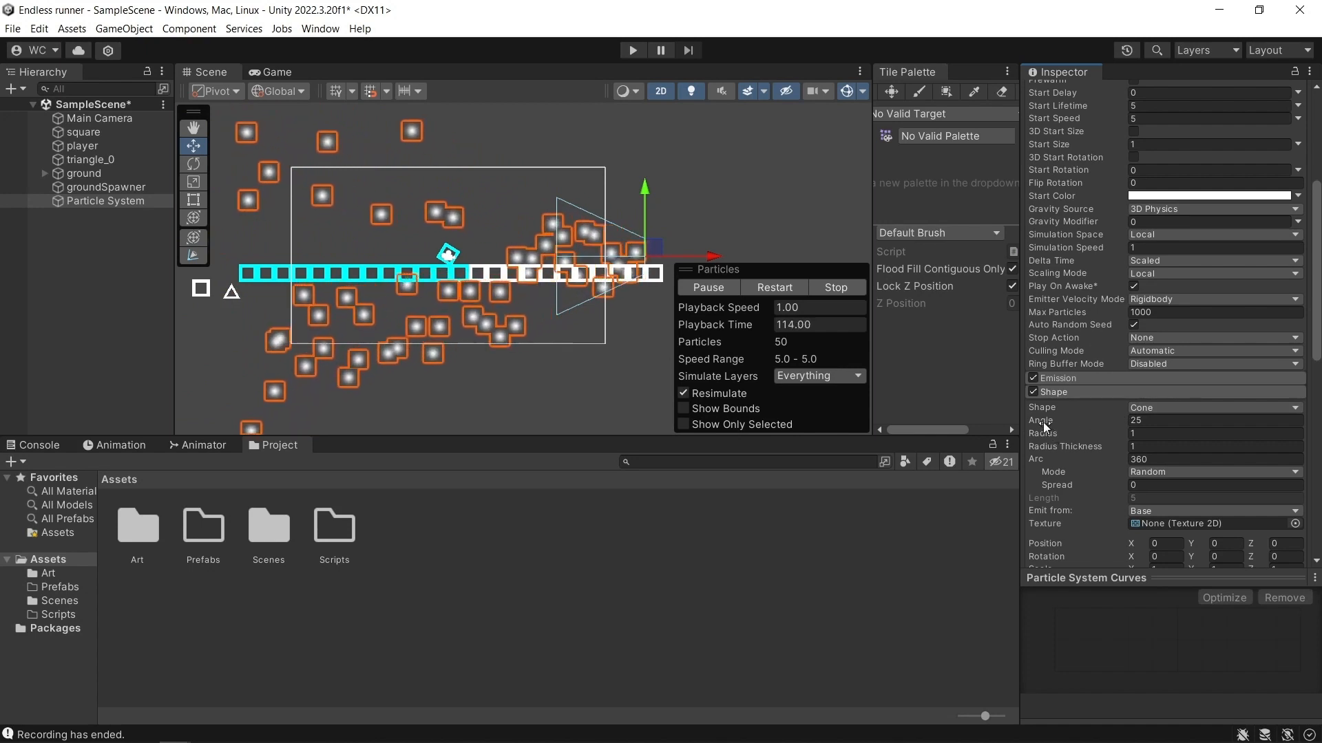
pyautogui.moveTo(1043, 420); pyautogui.dragTo(1215, 424)
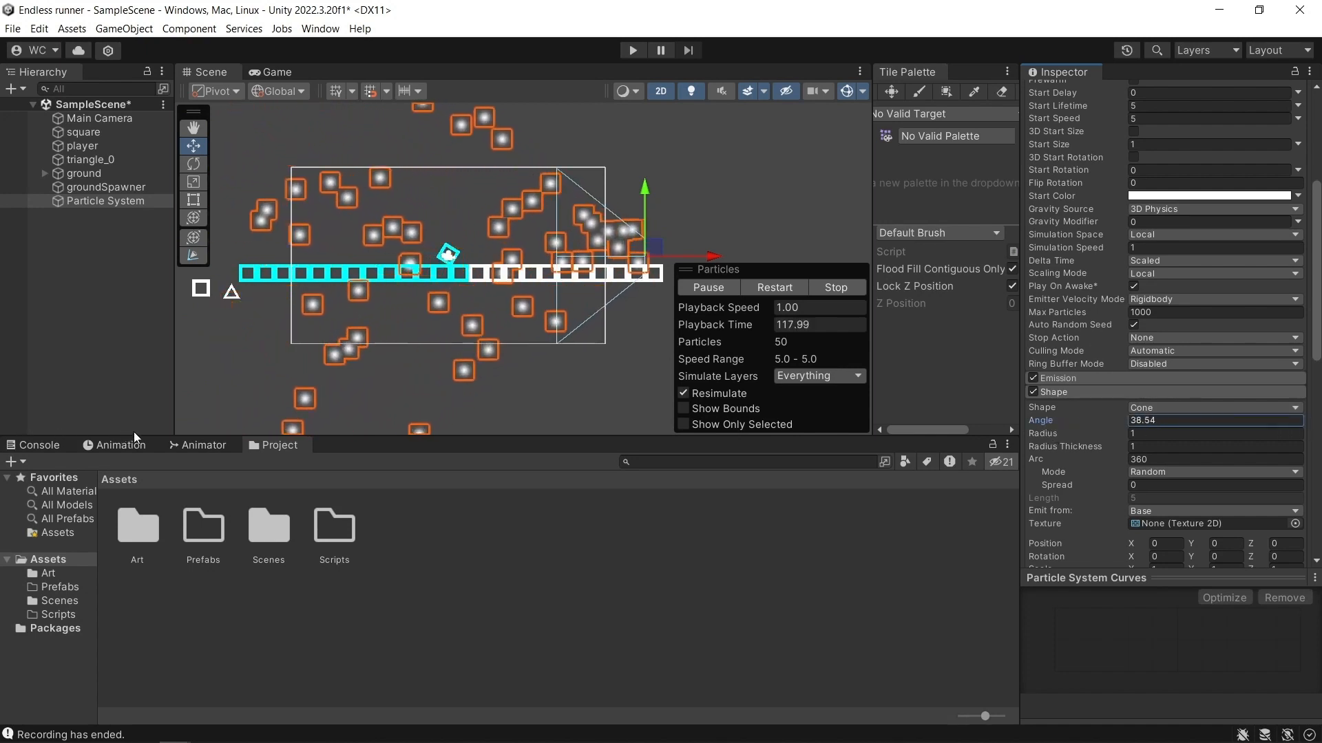
pyautogui.moveTo(156, 431); pyautogui.dragTo(153, 430)
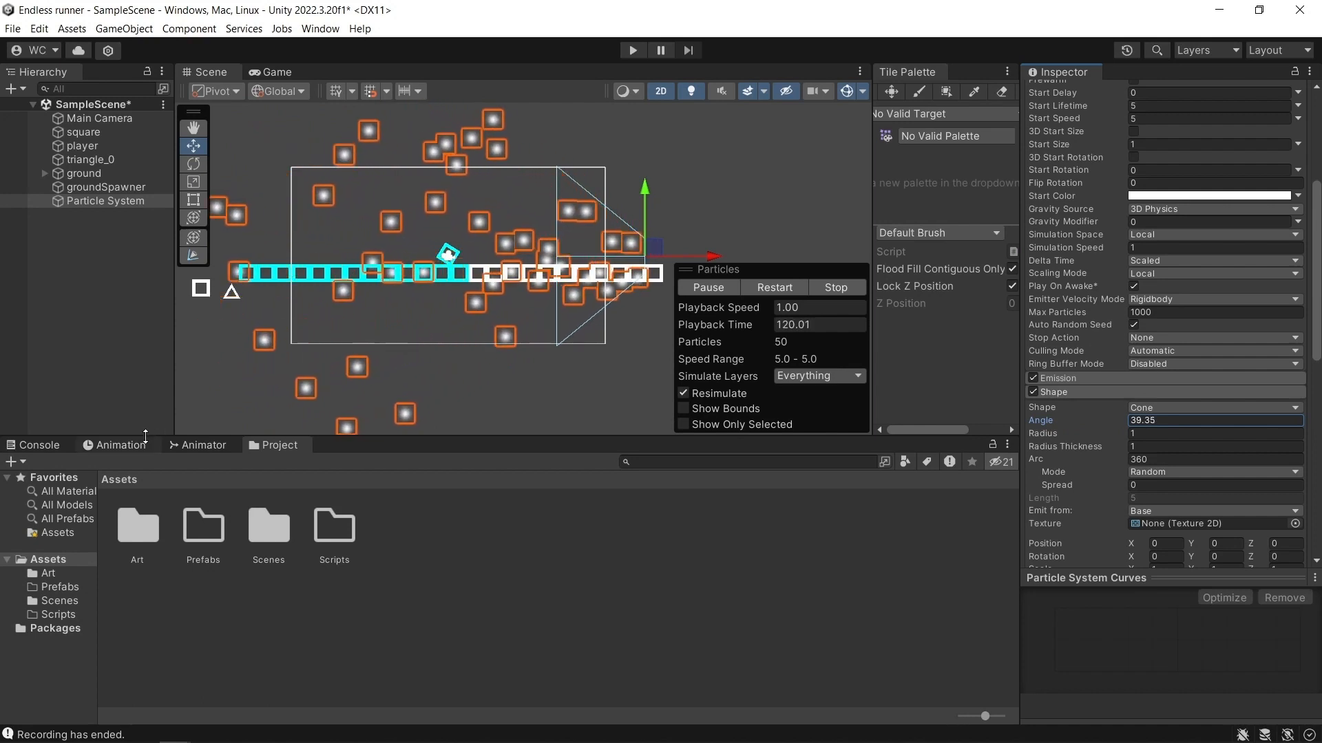
pyautogui.moveTo(1039, 434)
pyautogui.mouseDown()
pyautogui.moveTo(1068, 431)
pyautogui.moveTo(1022, 424)
pyautogui.mouseUp()
pyautogui.moveTo(460, 475); pyautogui.dragTo(1310, 499)
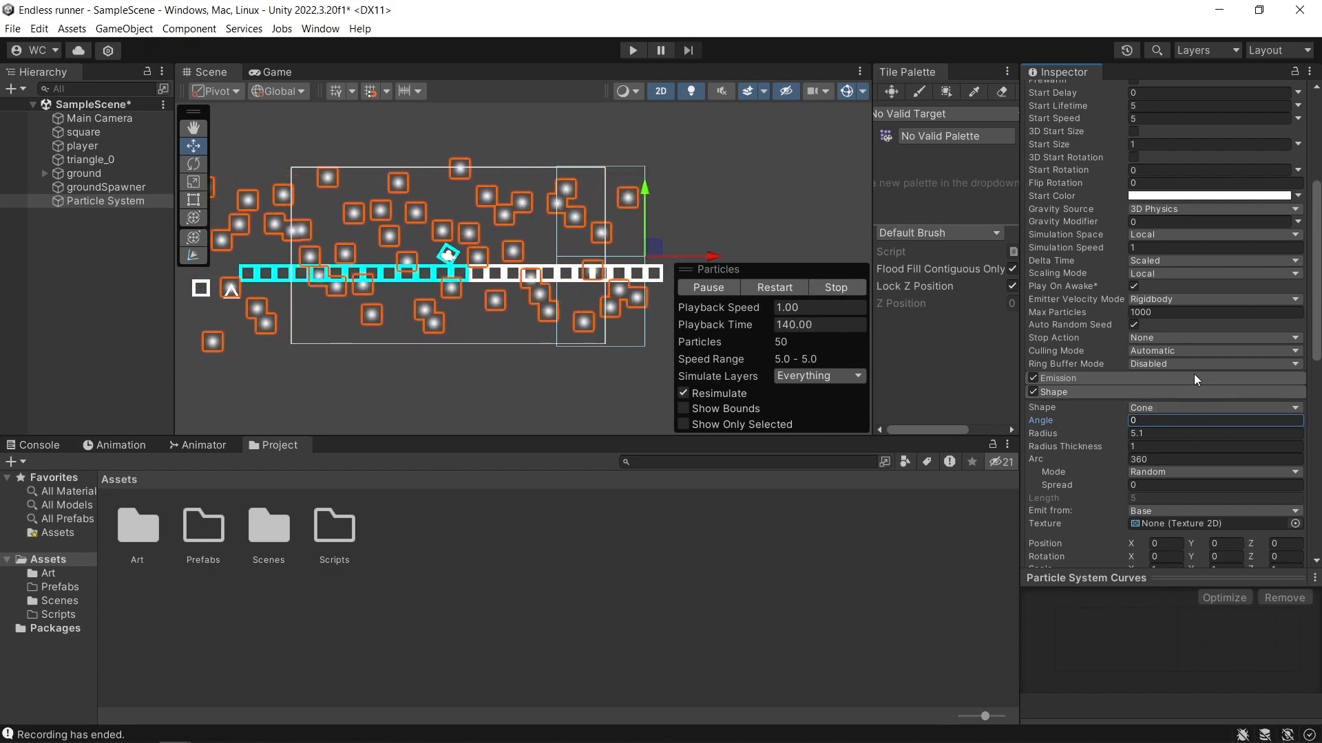
# Assign the Default-Line material to the particle system's renderer.
pyautogui.scroll(-10, 1143, 406)
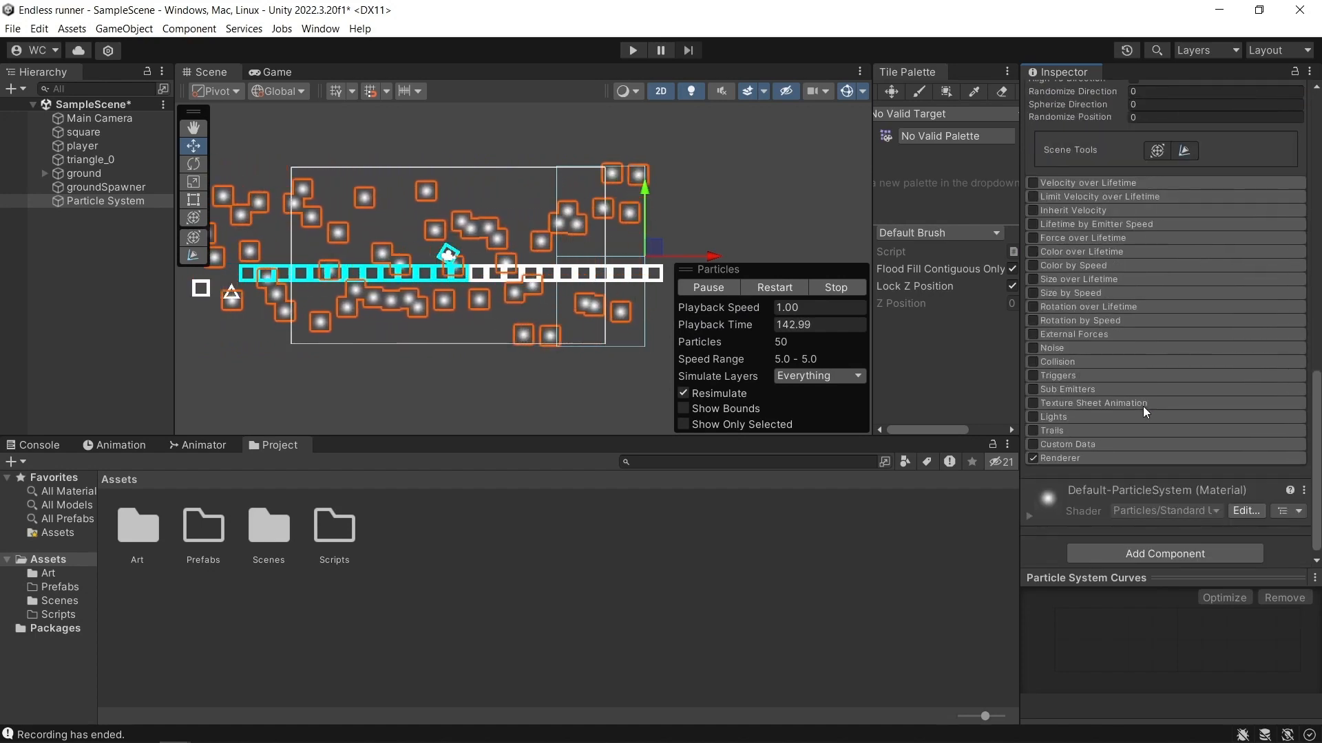
pyautogui.click(1061, 455)
pyautogui.scroll(-2, 1067, 455)
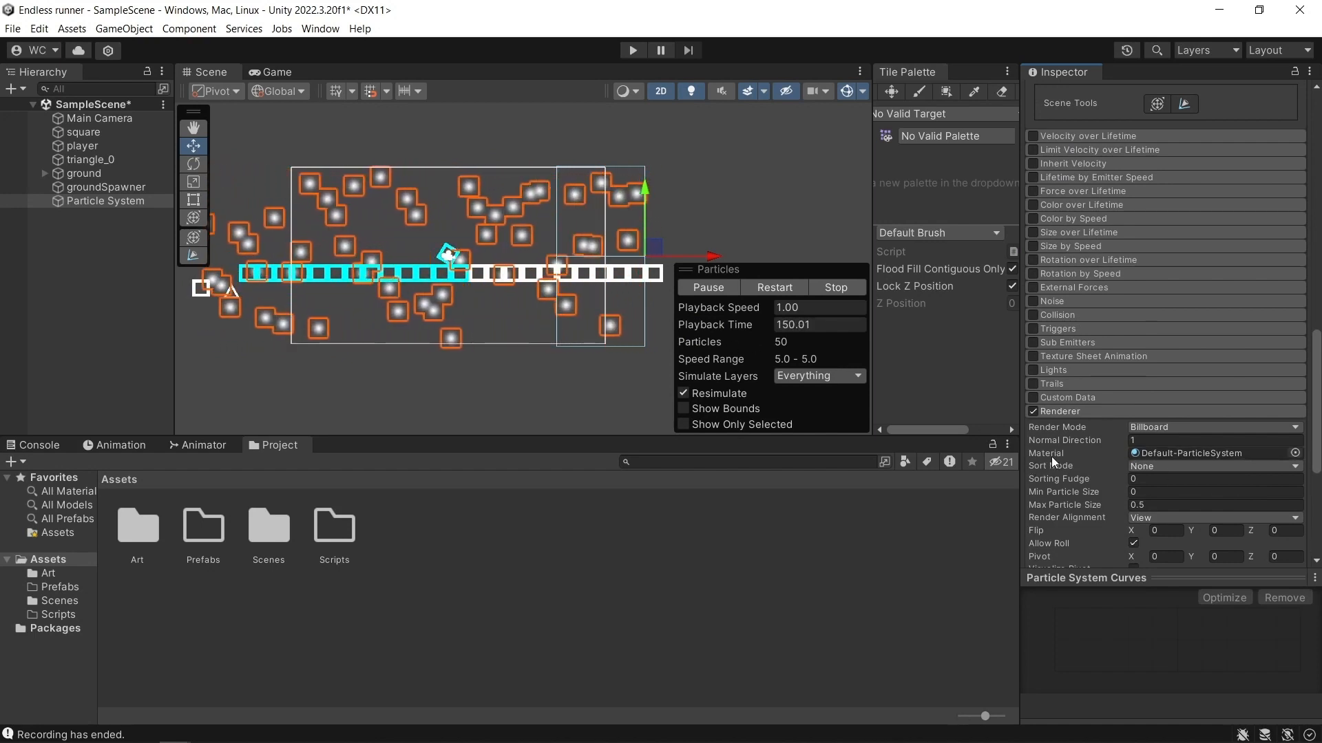
pyautogui.click(1295, 453)
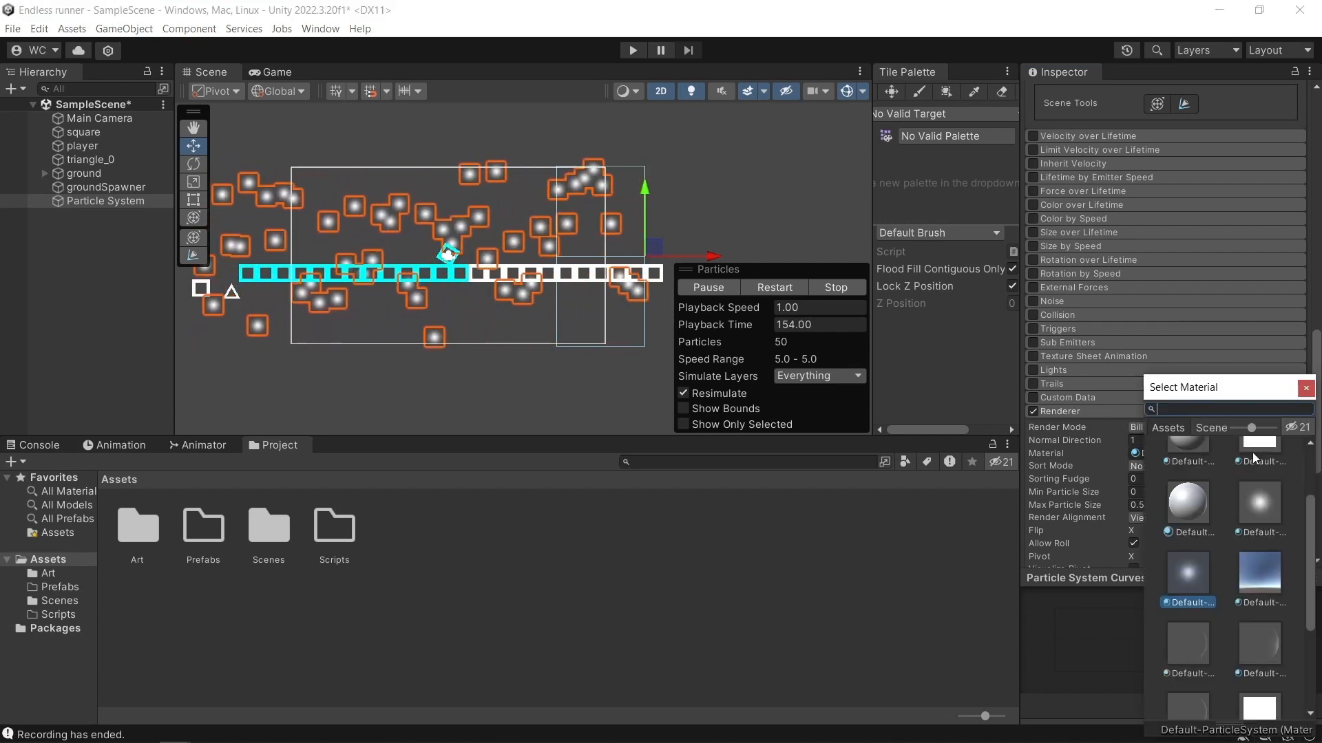
pyautogui.click(1254, 455)
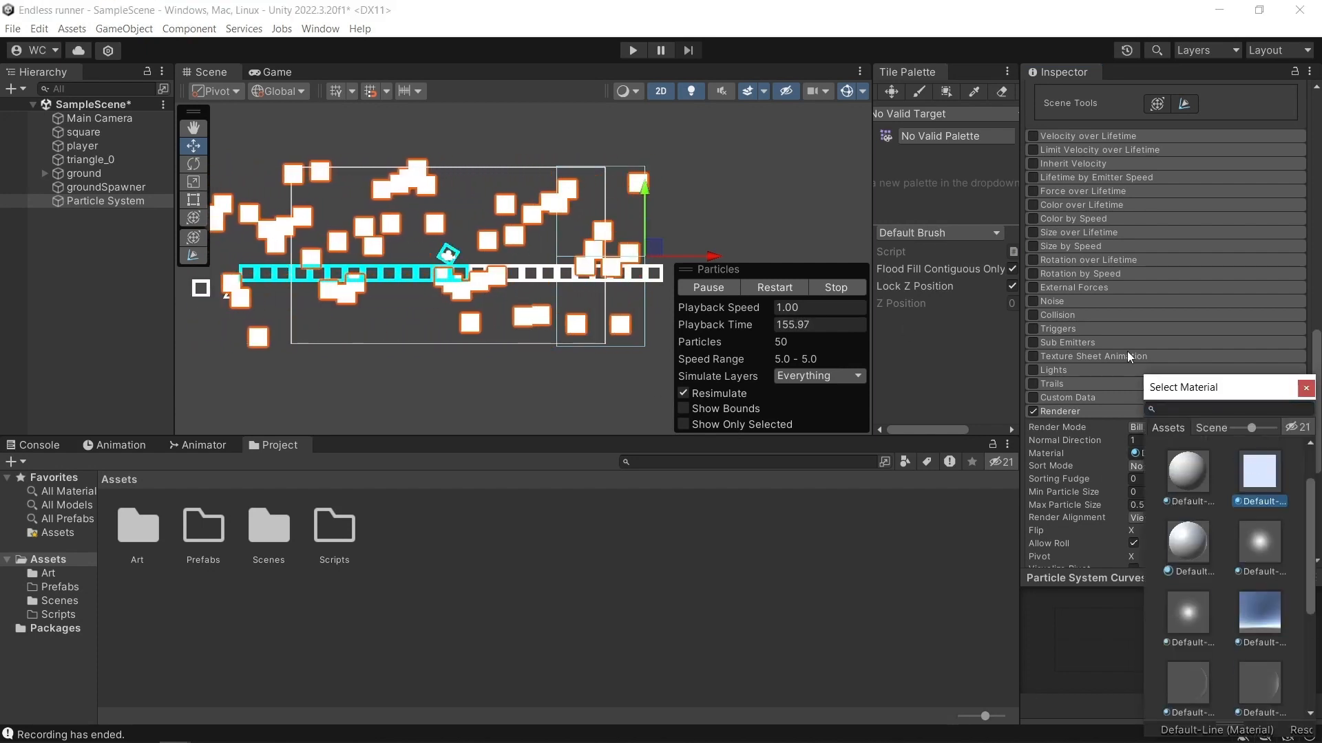
pyautogui.click(1305, 387)
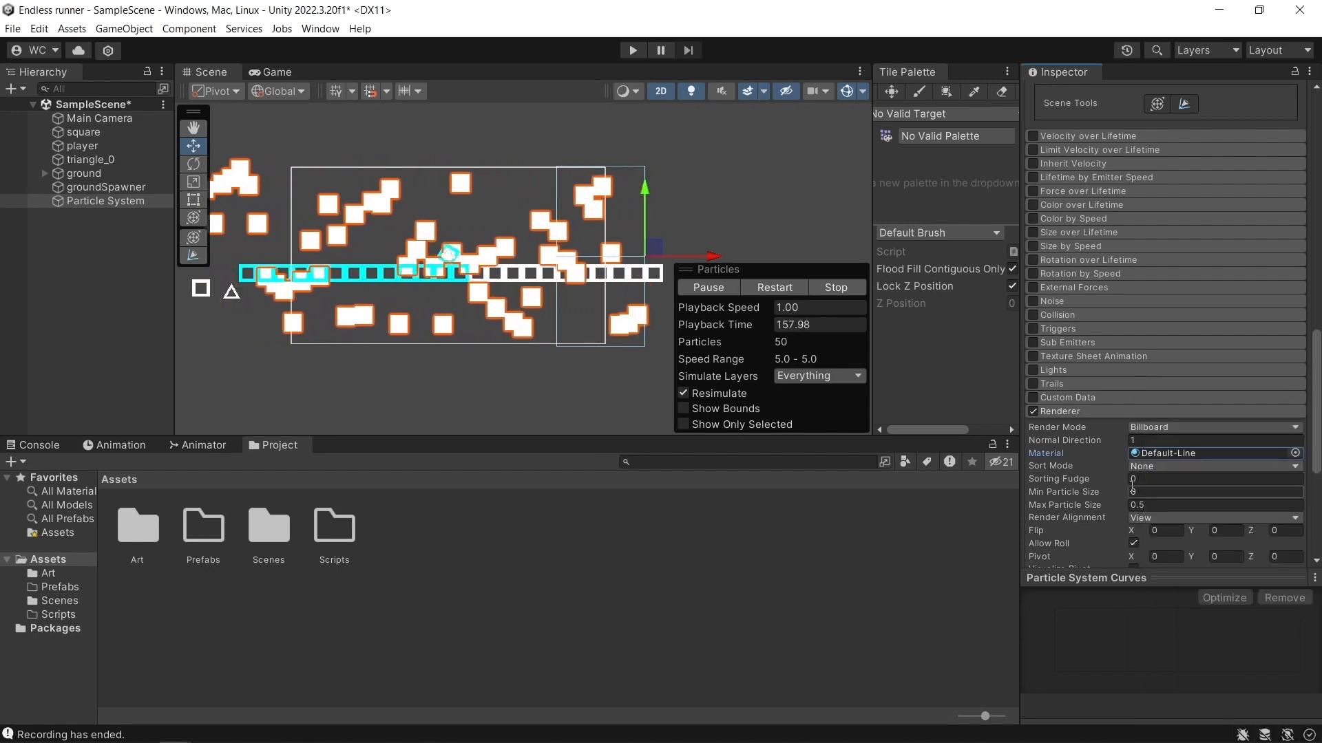
# Set the particle renderer's order in layer to -5.
pyautogui.scroll(-2, 1132, 490)
pyautogui.scroll(-6, 1129, 482)
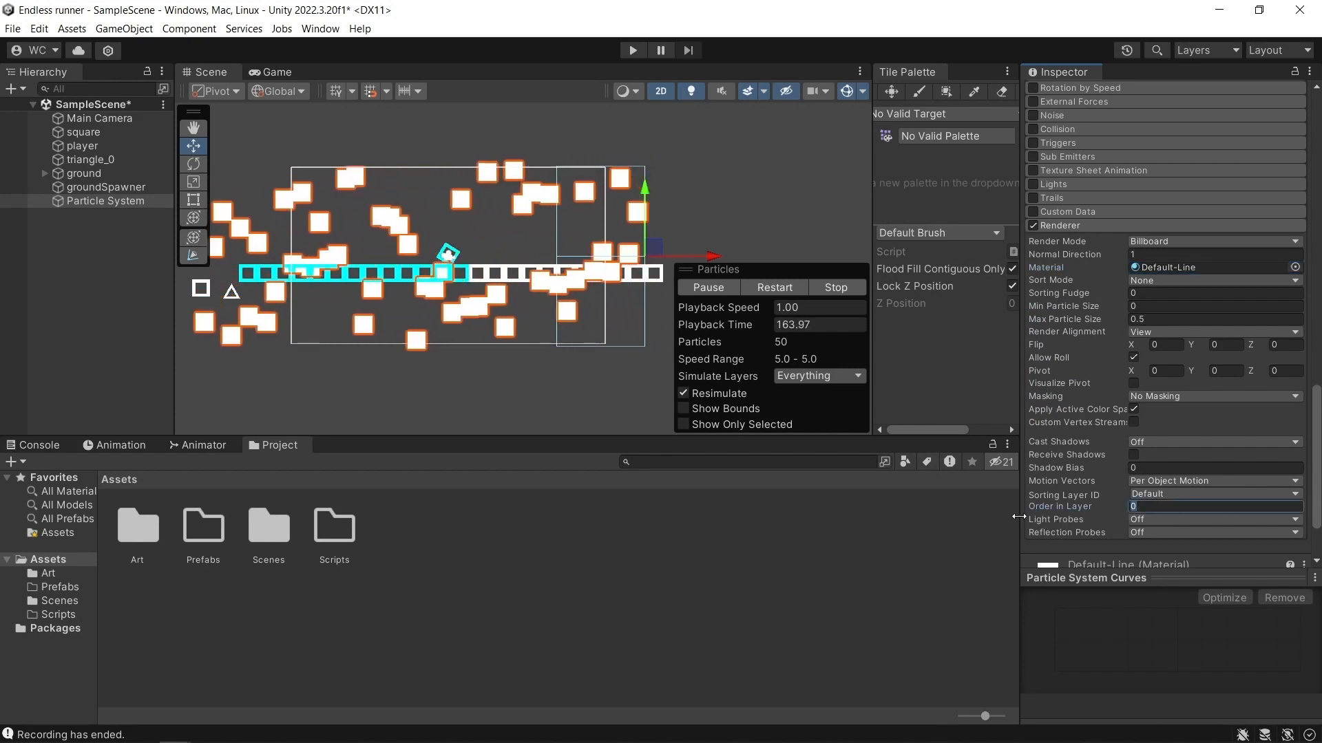
pyautogui.write('-5')
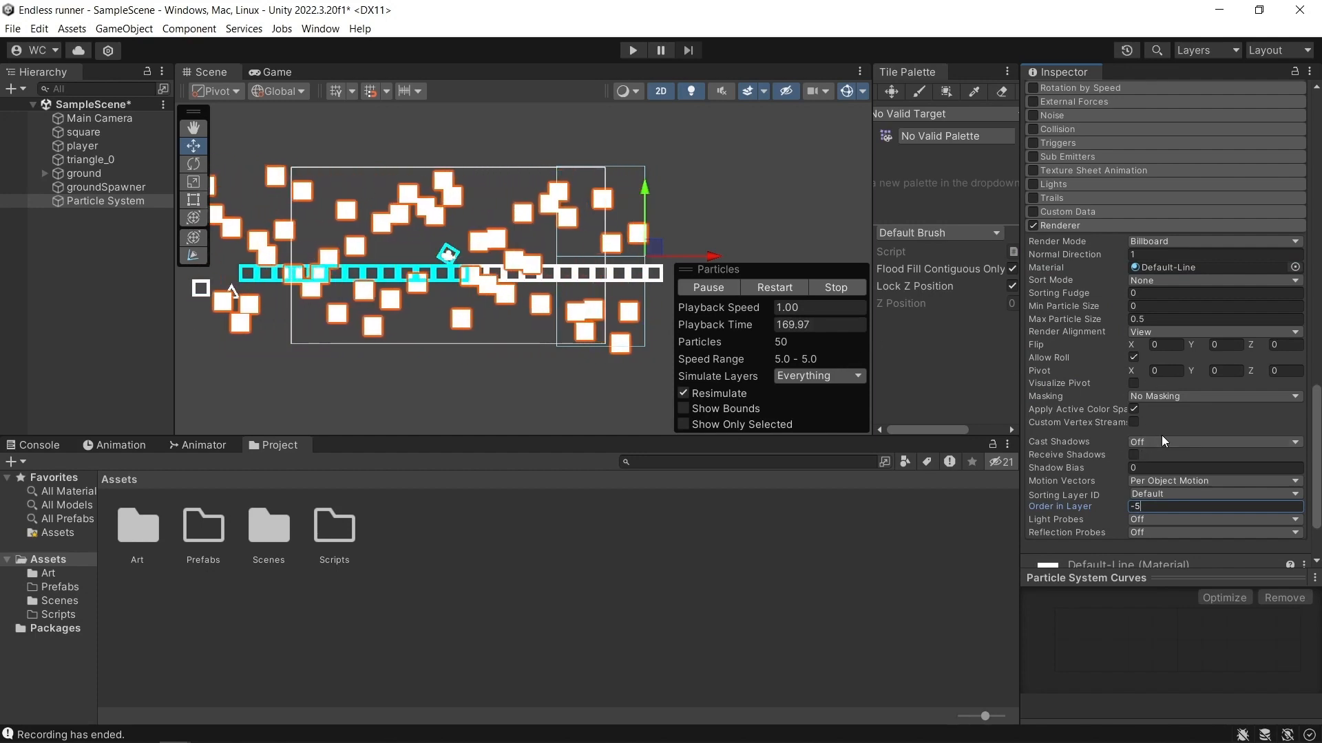
# Set the particles' start color to dark grey, hex 1C1C1C, judging the shade in the Game view.
pyautogui.scroll(15, 1162, 435)
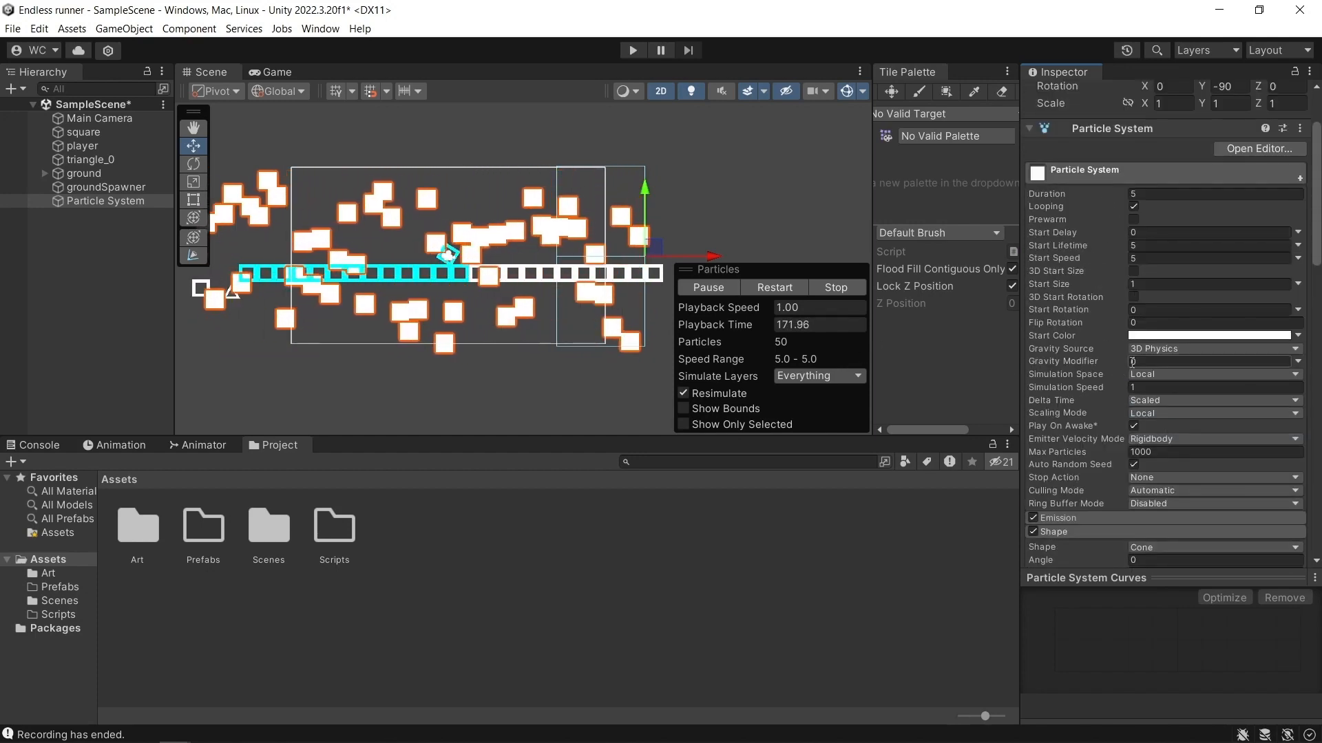
pyautogui.click(1139, 337)
pyautogui.moveTo(1174, 477)
pyautogui.mouseDown()
pyautogui.moveTo(1176, 456)
pyautogui.moveTo(1173, 505)
pyautogui.mouseUp()
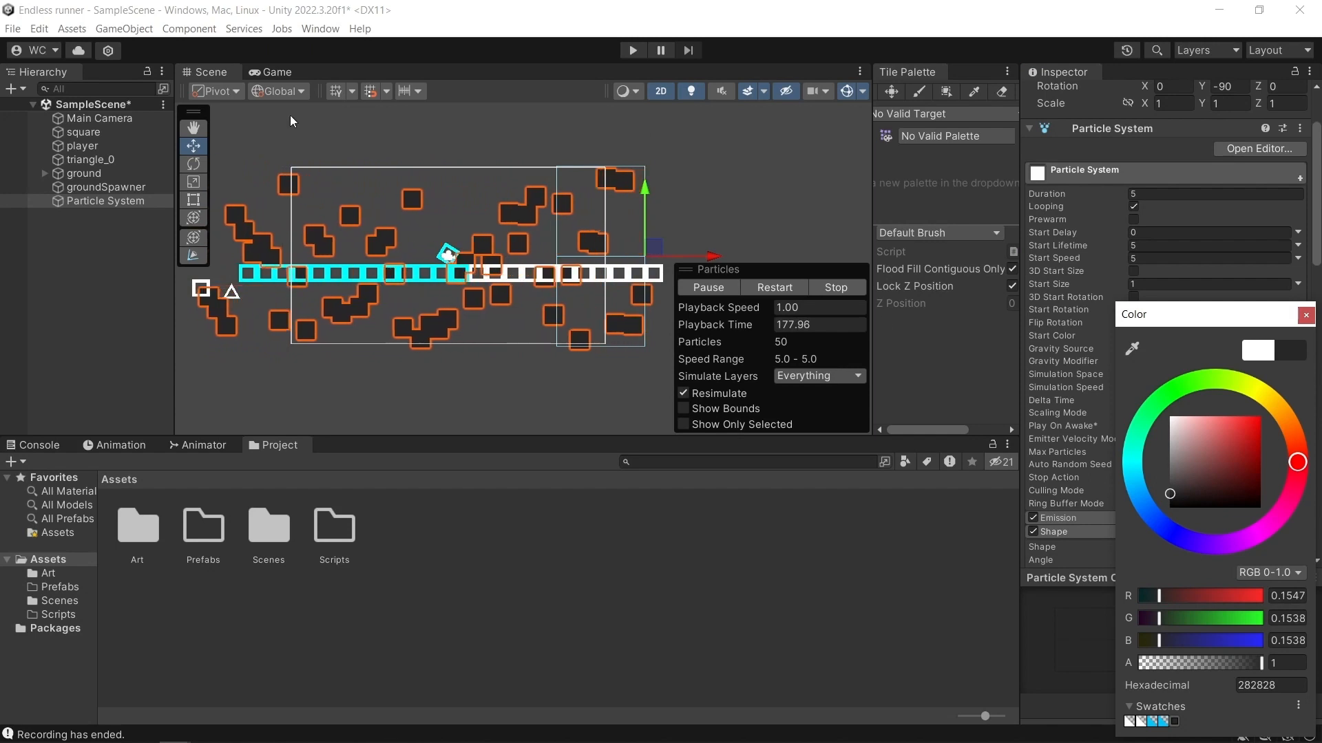
pyautogui.click(268, 73)
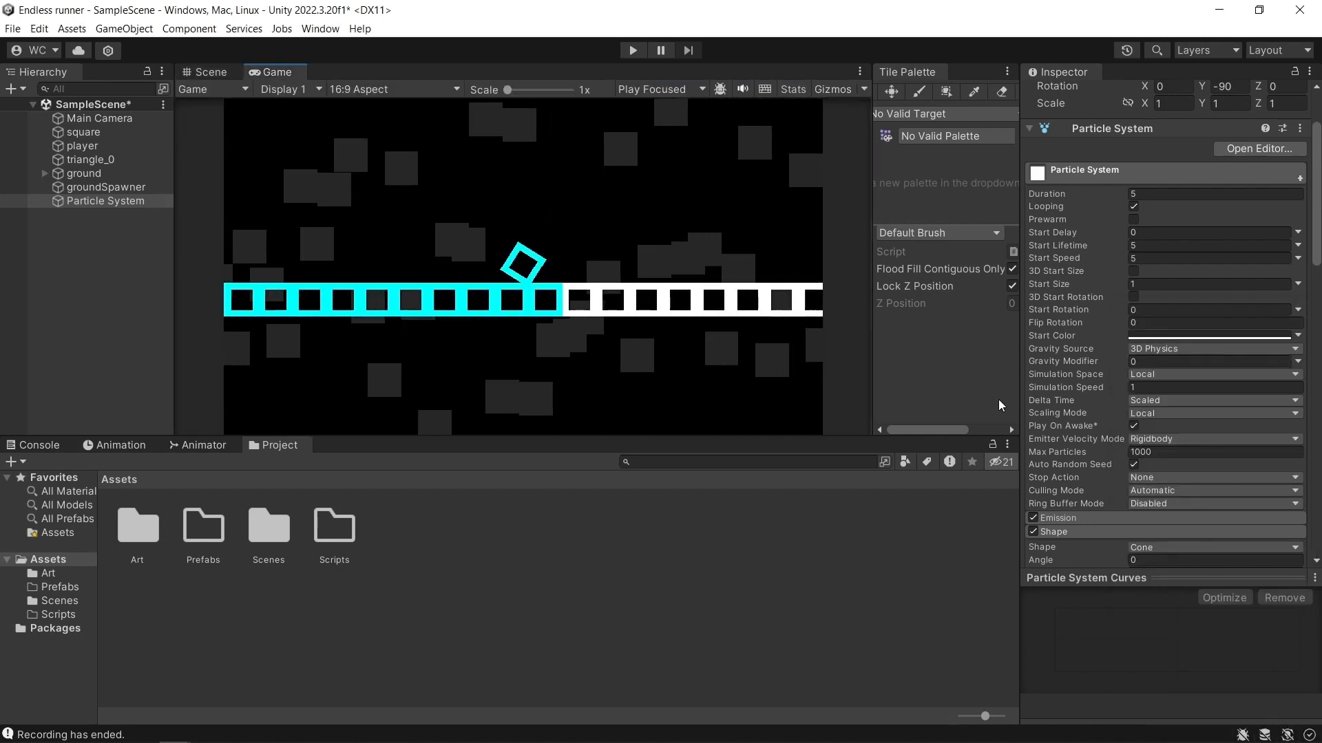
pyautogui.click(1146, 337)
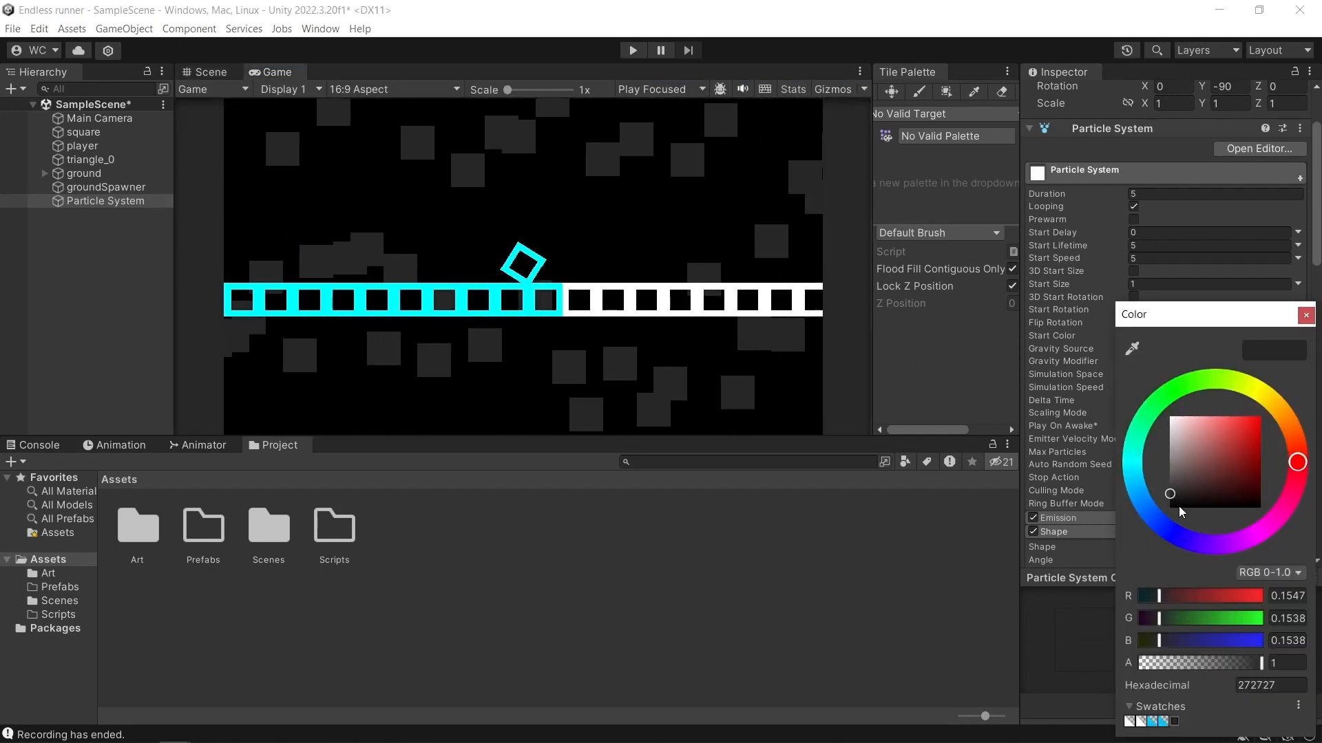
pyautogui.moveTo(1173, 495); pyautogui.dragTo(1162, 500)
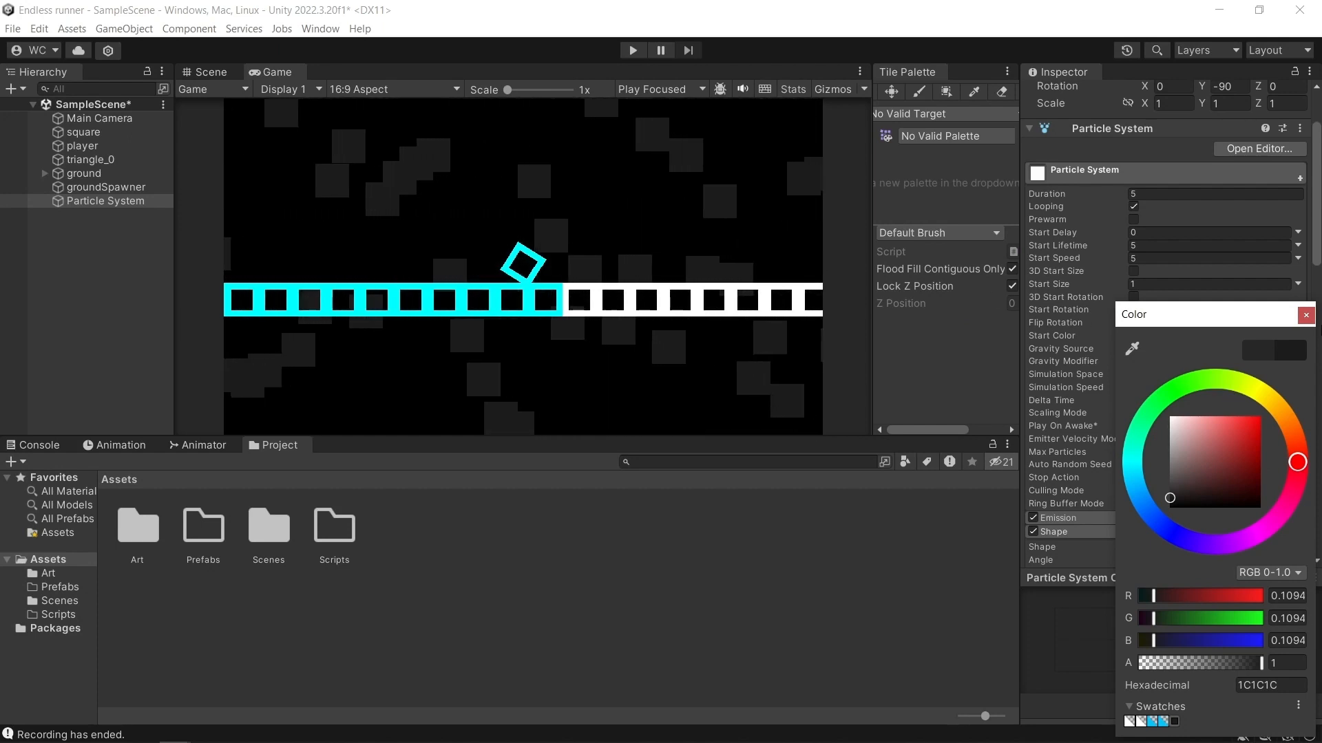
pyautogui.click(1304, 316)
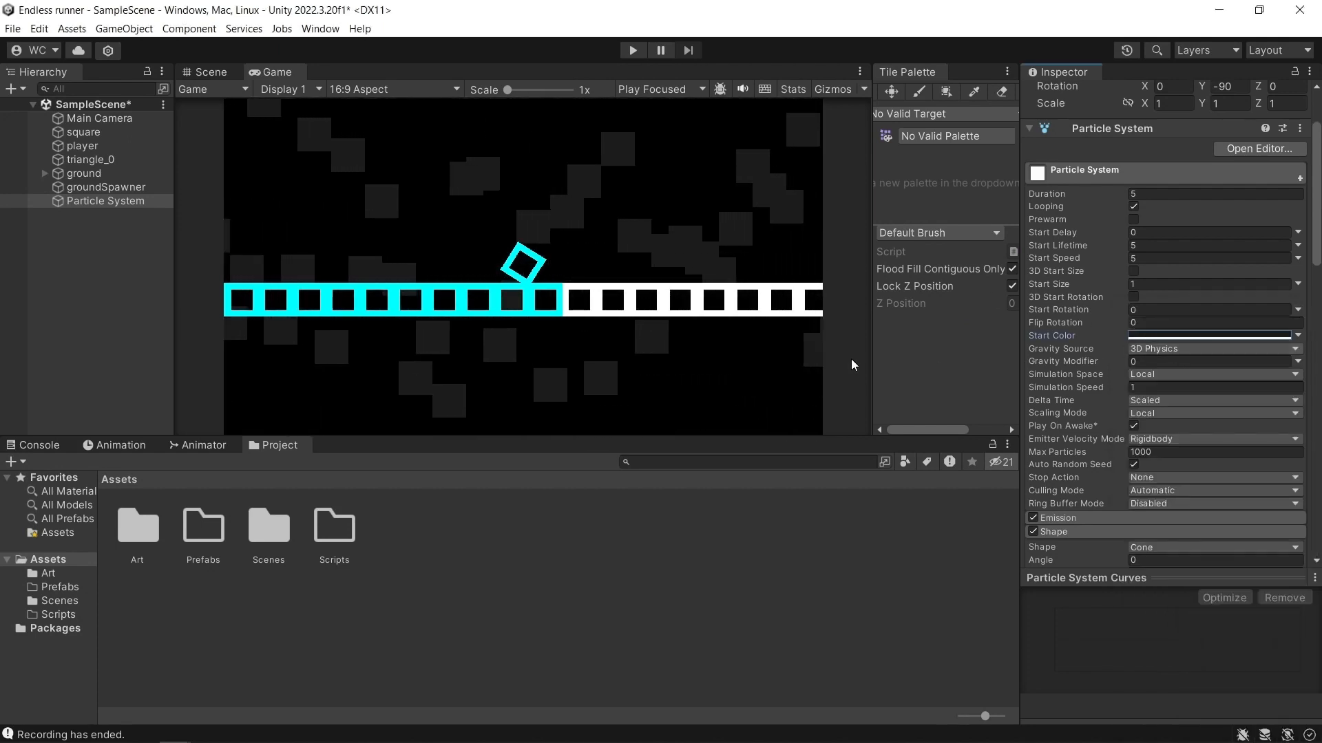
# Try particle simulation speeds of .5 and 2 in the Scene view, and restore the speed to 1.
pyautogui.click(214, 76)
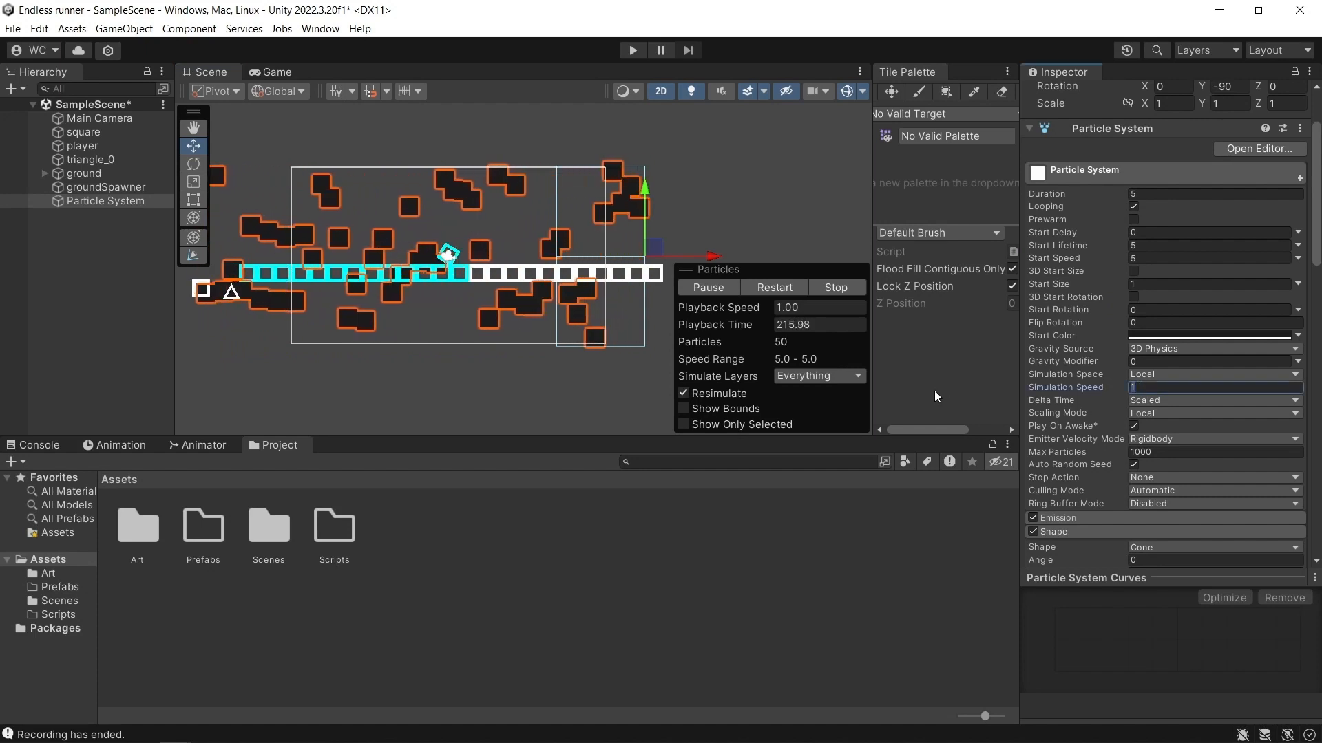
pyautogui.write('.5')
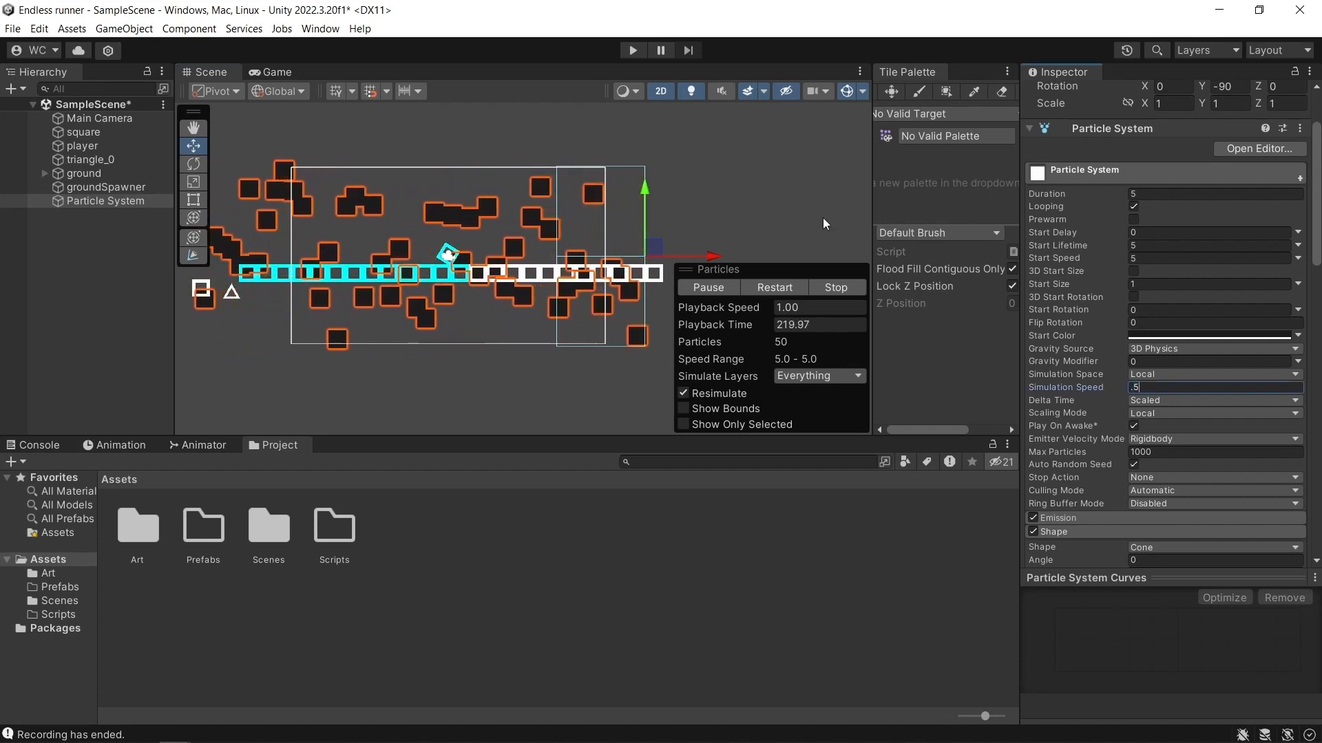
pyautogui.press('BackSpace')
pyautogui.press('BackSpace')
pyautogui.write('2')
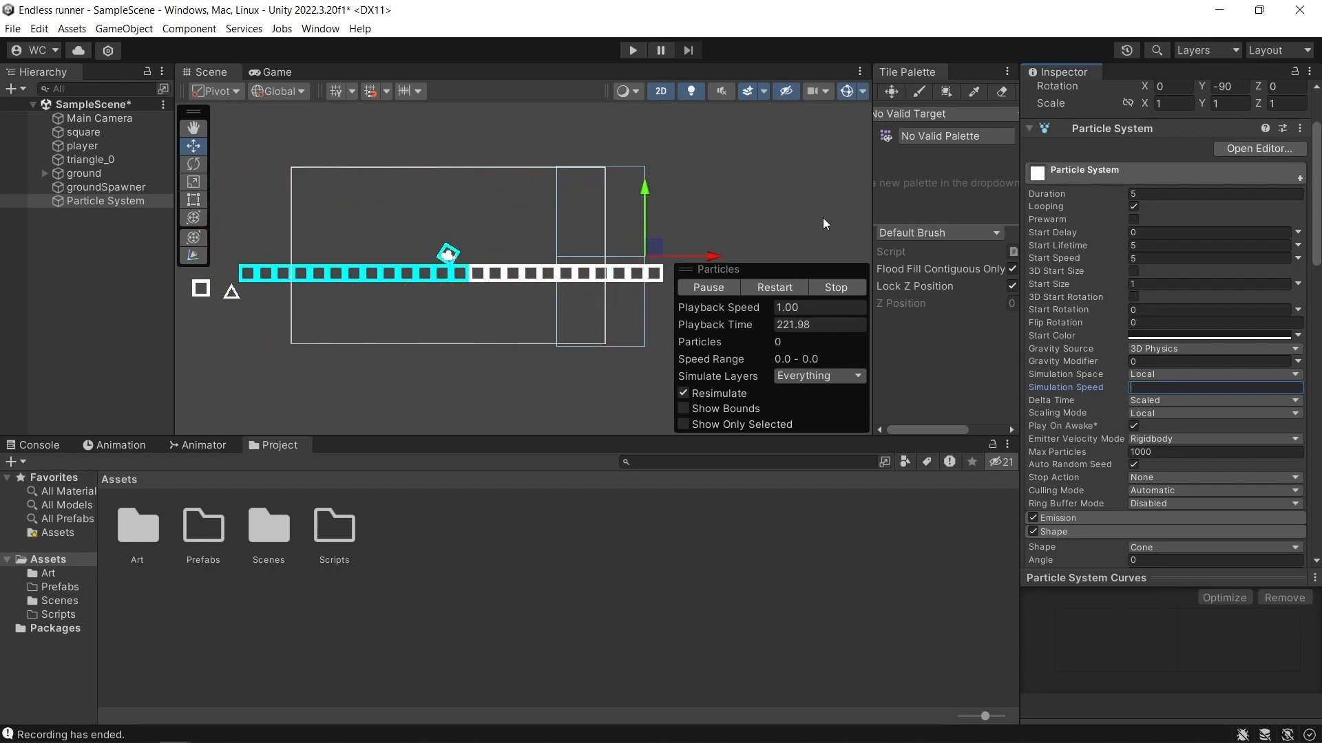
pyautogui.press('BackSpace')
pyautogui.write('1')
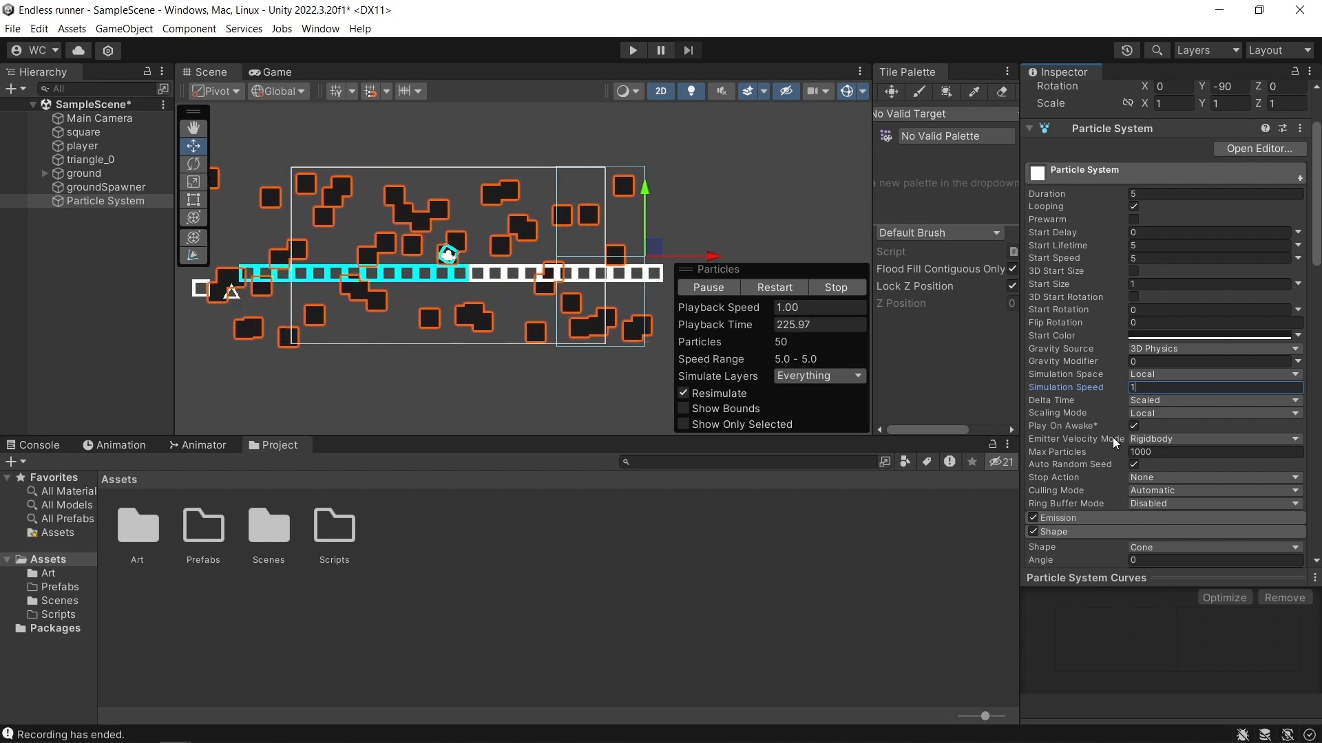
# Set the particle emission's rate over time to 7 and check the particles in the Game view.
pyautogui.click(1093, 527)
pyautogui.click(1099, 516)
pyautogui.scroll(-2, 1100, 509)
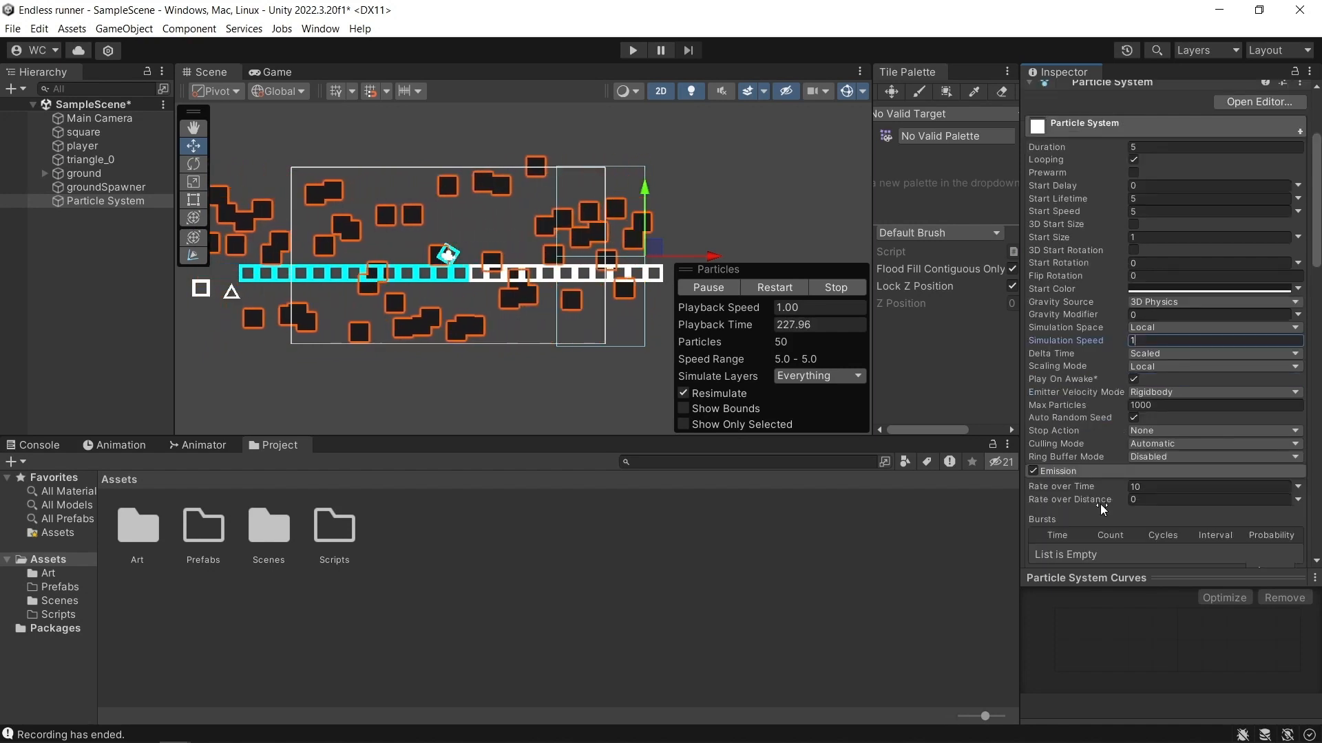
pyautogui.click(1091, 488)
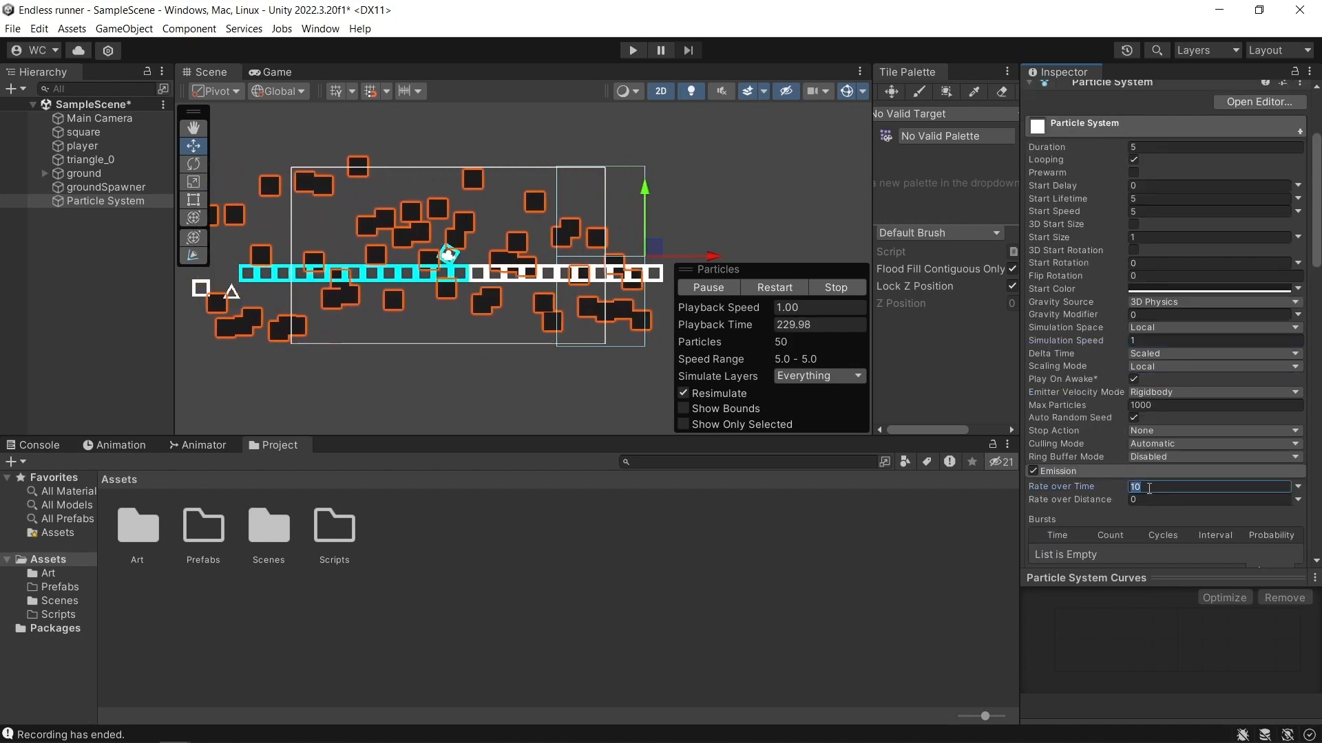
pyautogui.write('7')
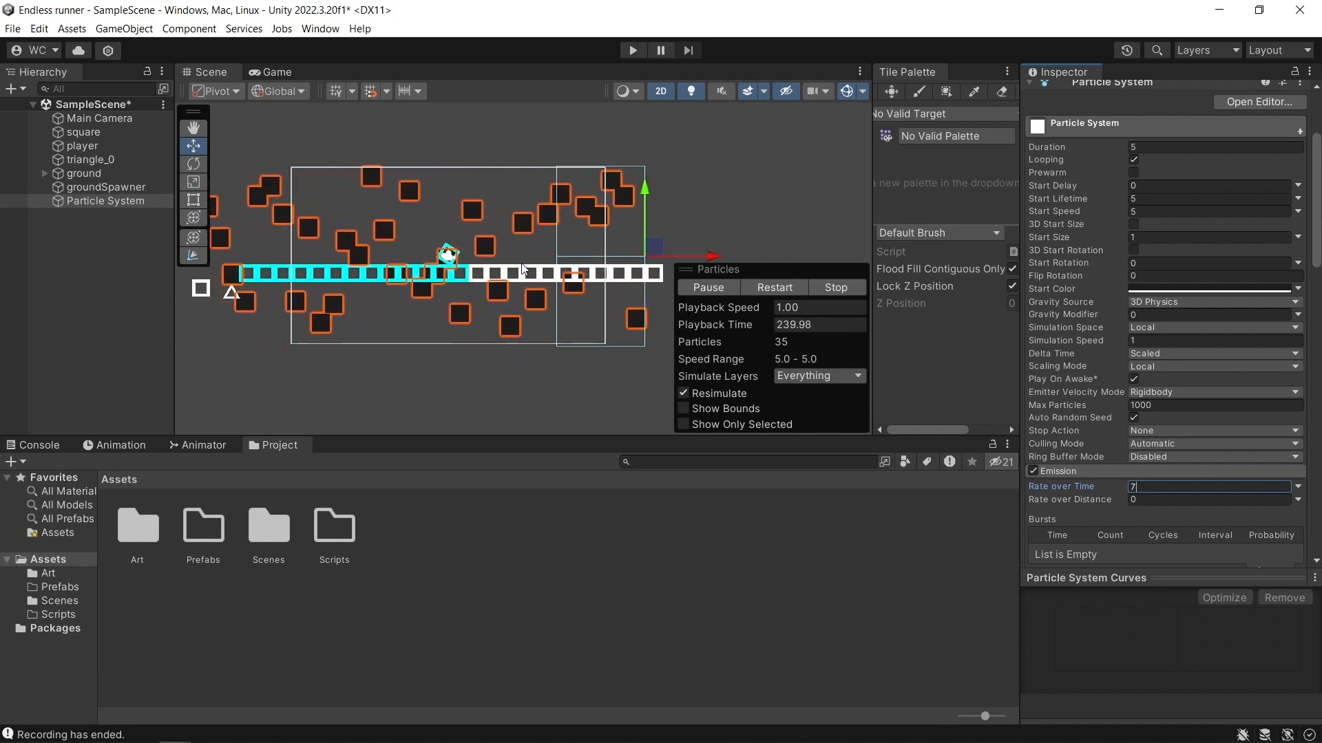
pyautogui.click(267, 72)
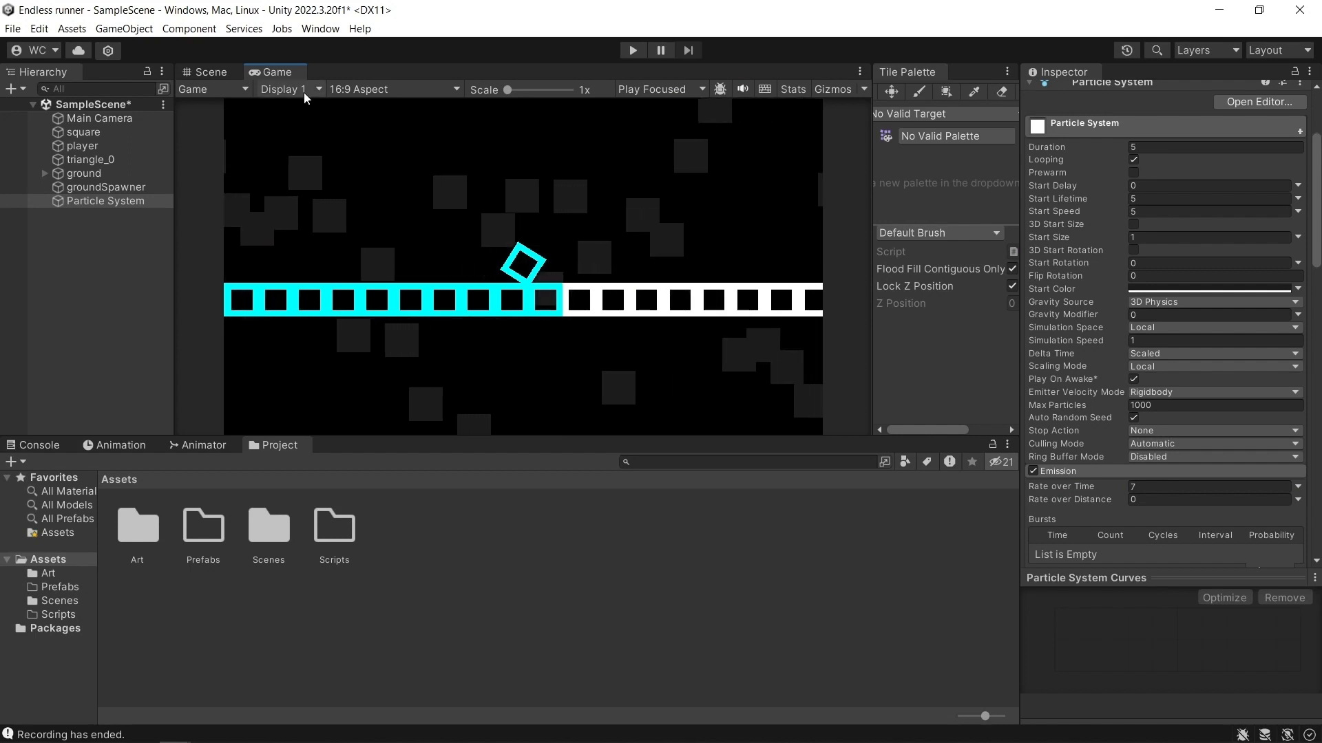
pyautogui.click(210, 73)
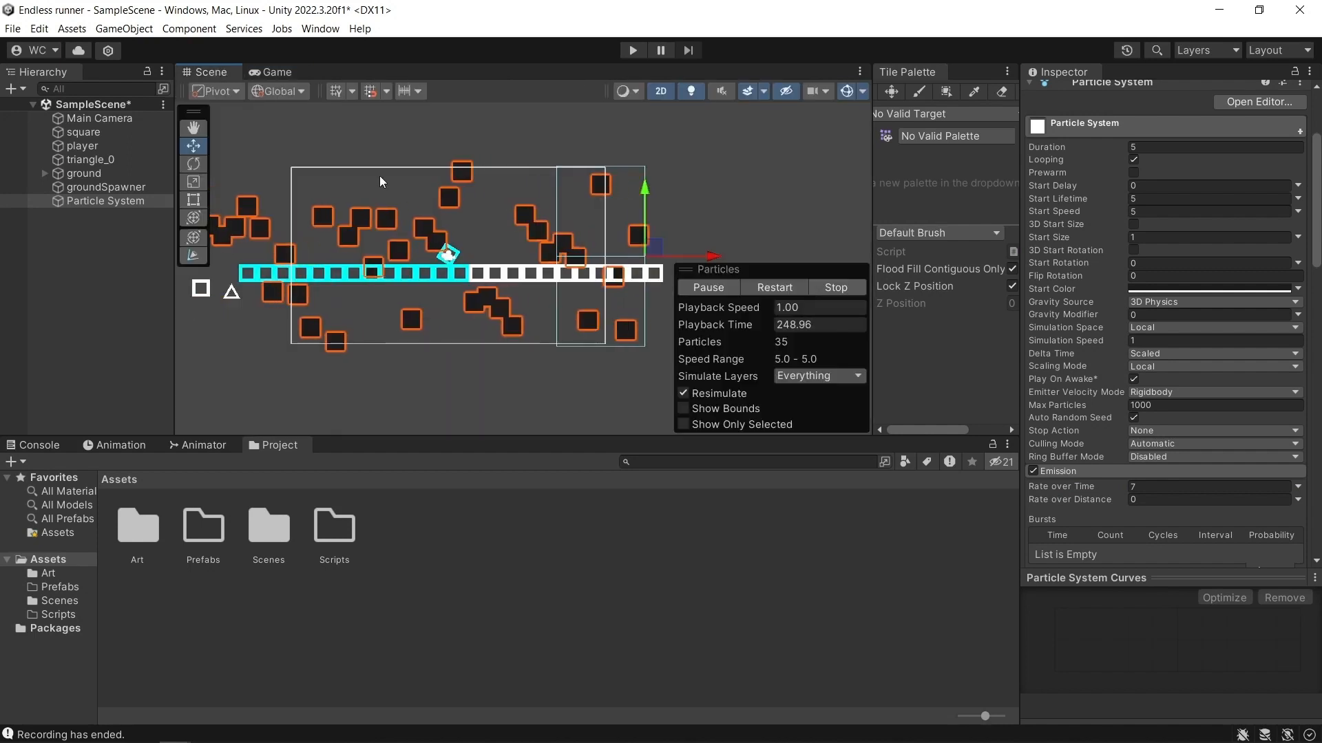
# Deselect the particle system and add a UI Canvas to the scene.
pyautogui.click(734, 237)
pyautogui.moveTo(654, 366); pyautogui.dragTo(749, 374, button='middle')
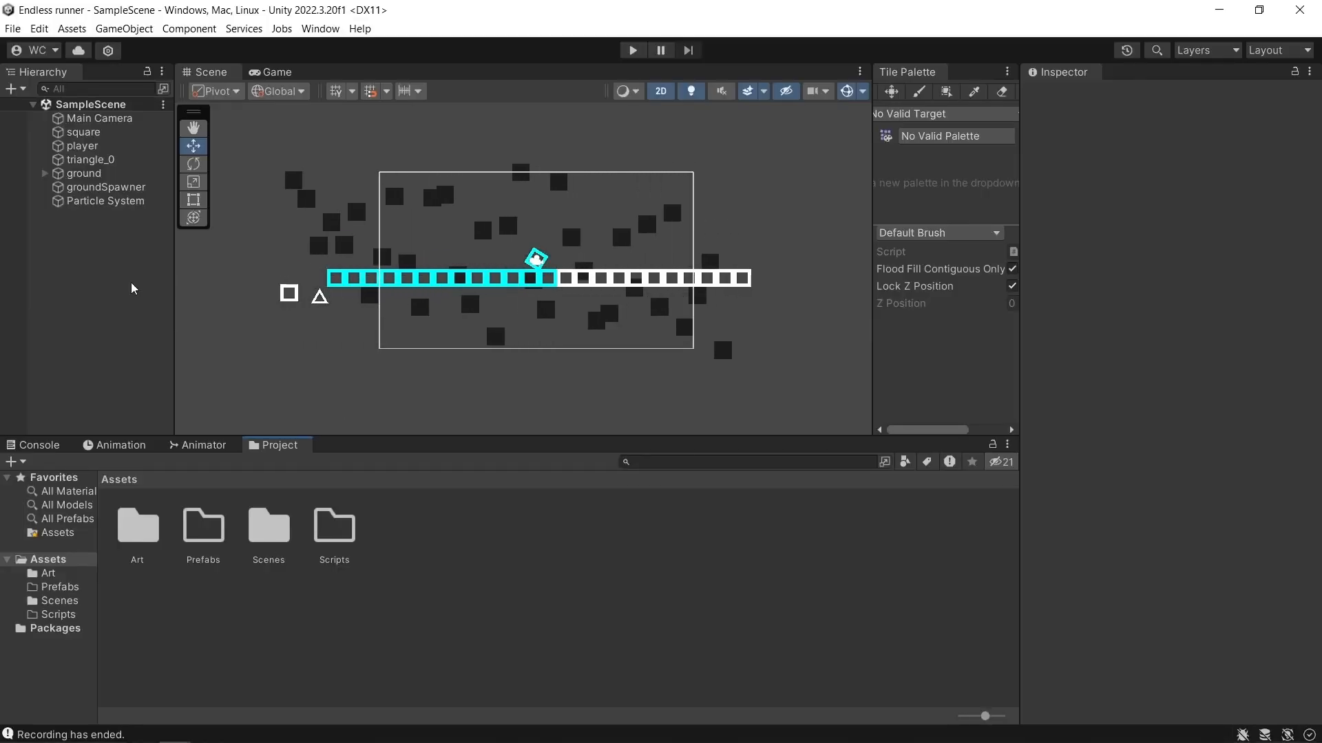
pyautogui.rightClick(75, 272)
pyautogui.moveTo(142, 583)
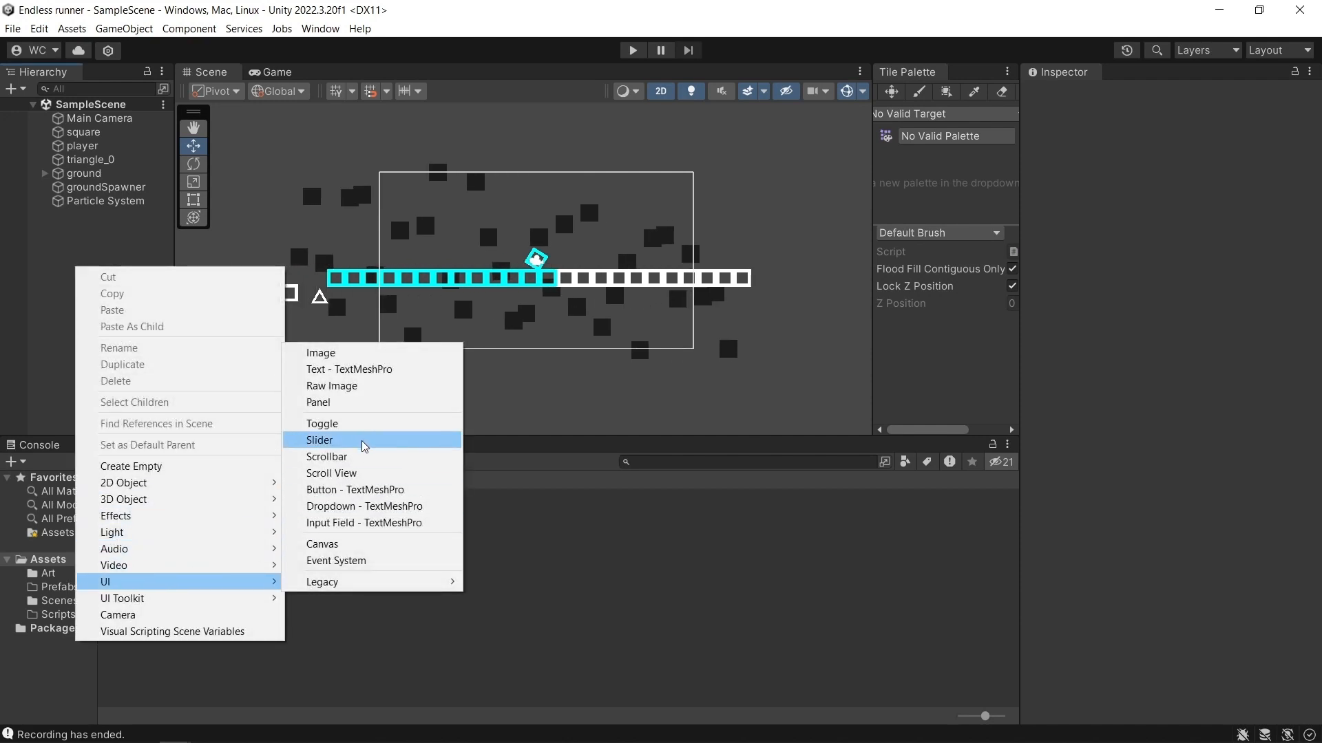
pyautogui.click(350, 546)
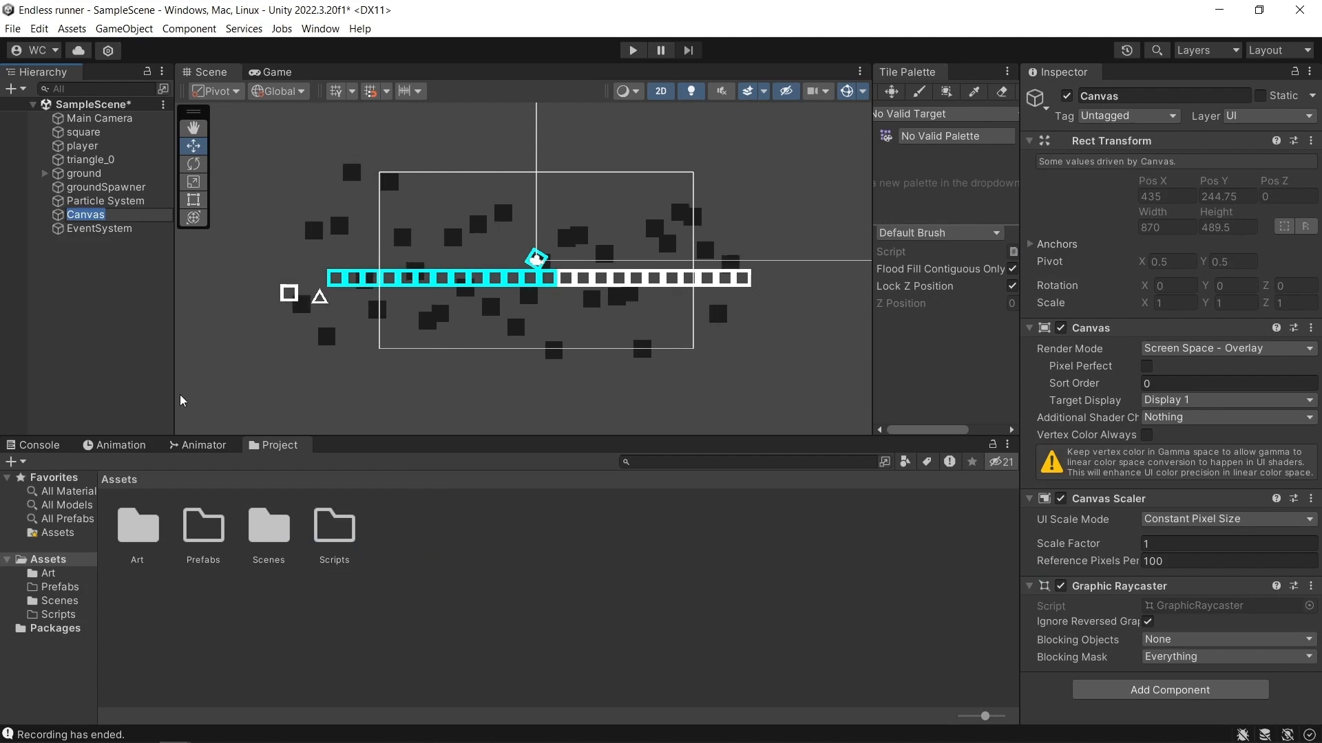
# Set the Canvas render mode to Screen Space - Camera and assign Main Camera as its render camera.
pyautogui.click(107, 256)
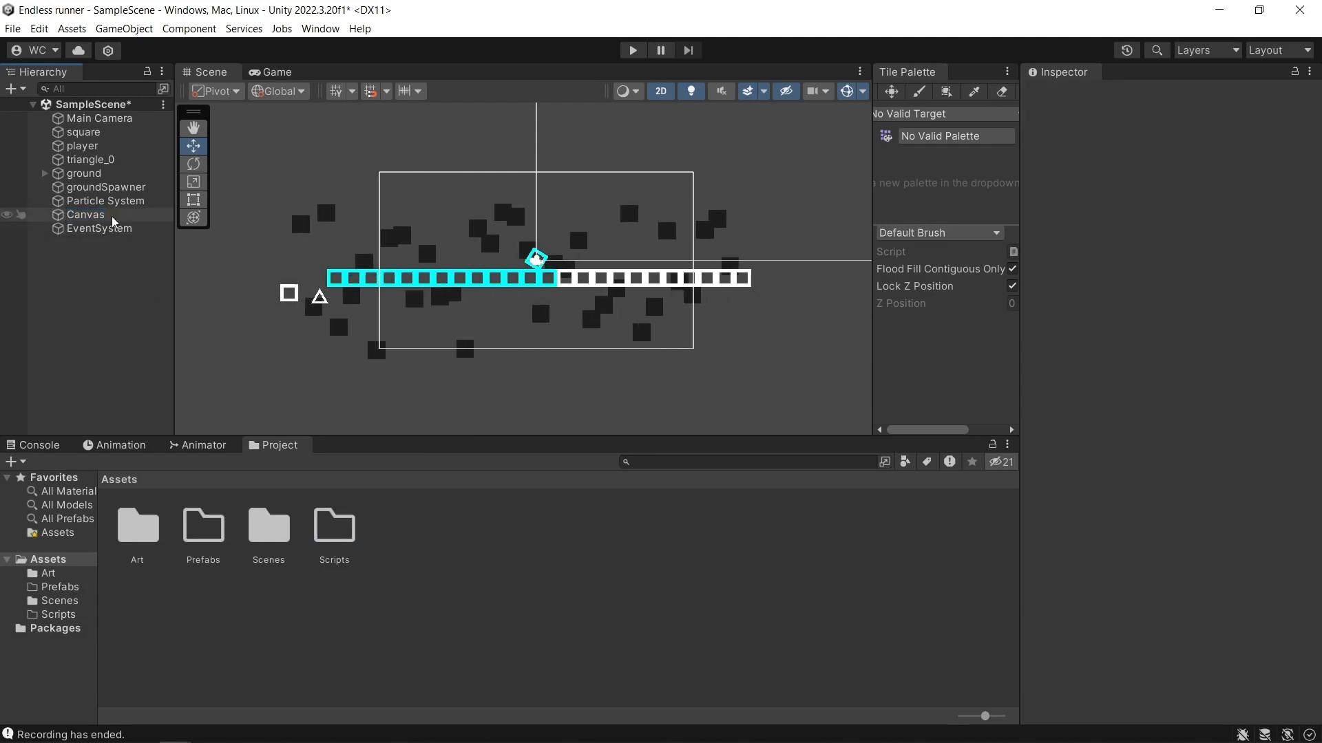
pyautogui.click(101, 219)
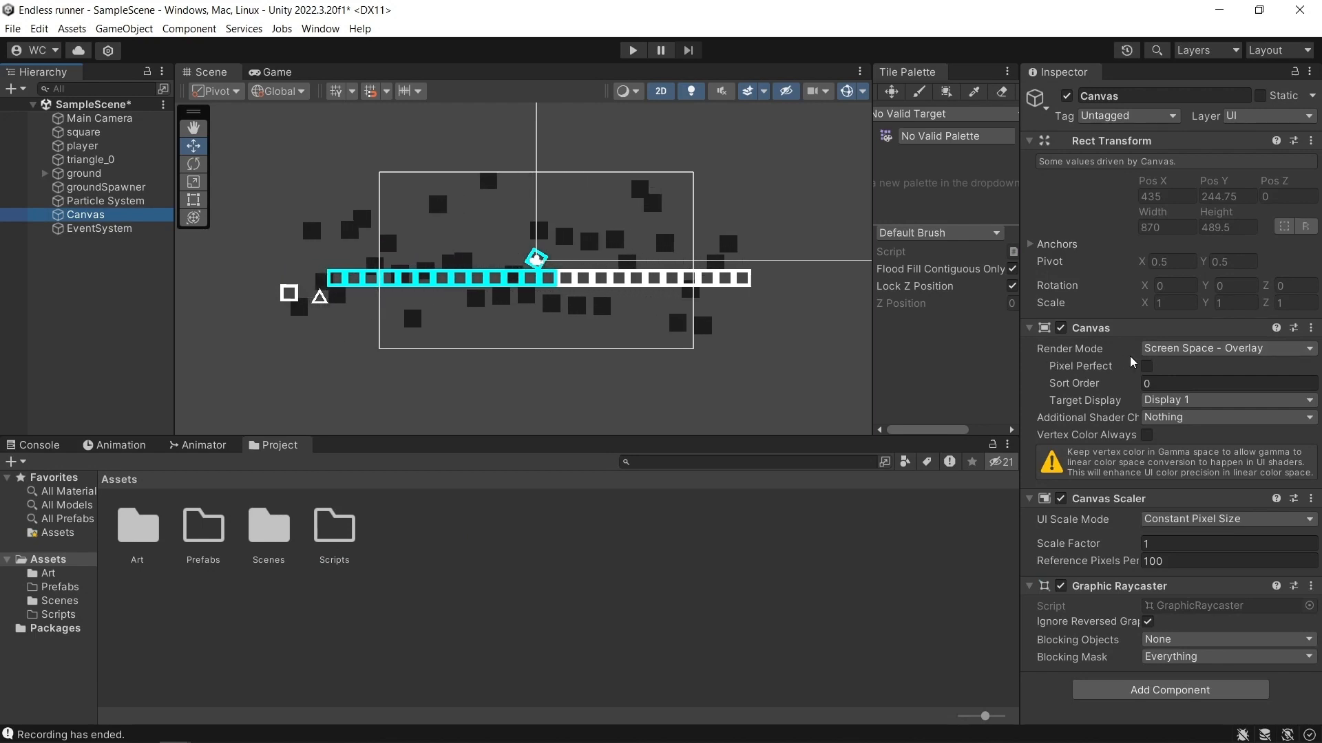
pyautogui.click(1199, 384)
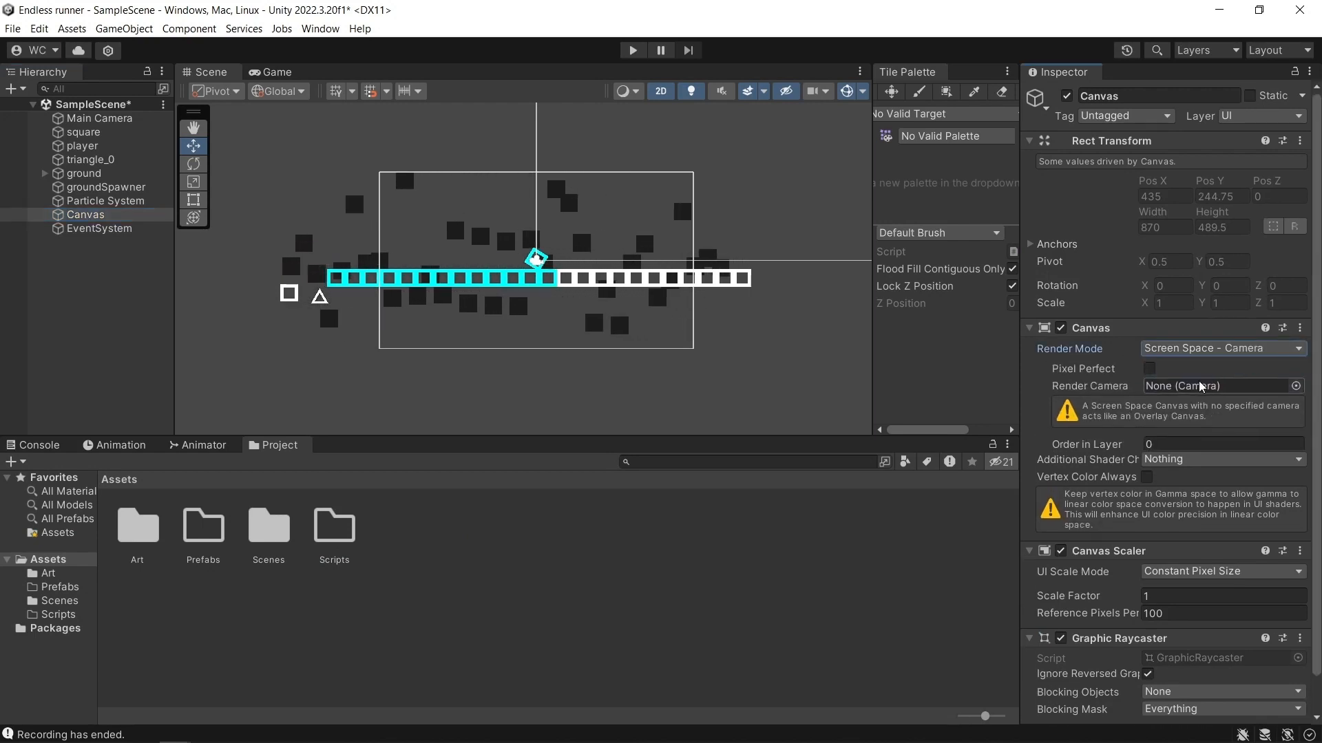
pyautogui.scroll(-1, 744, 302)
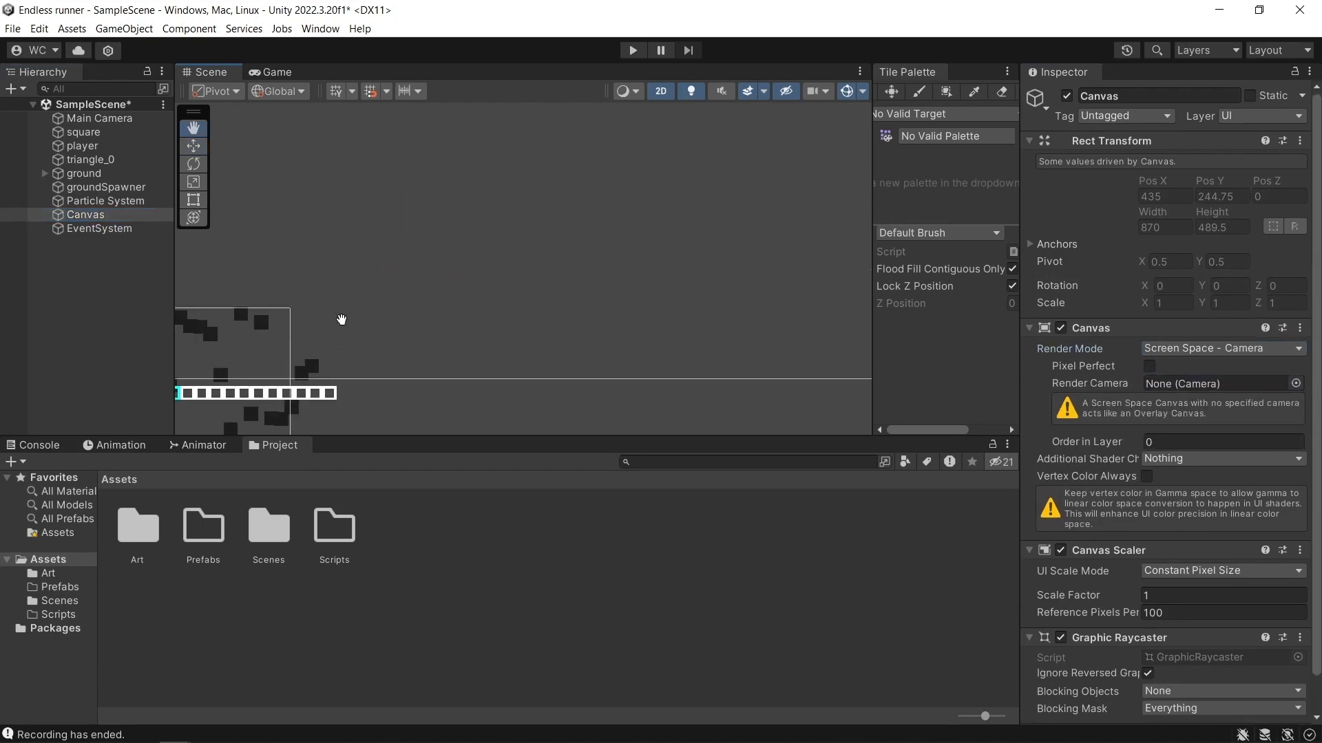
pyautogui.moveTo(575, 378); pyautogui.dragTo(659, 285, button='middle')
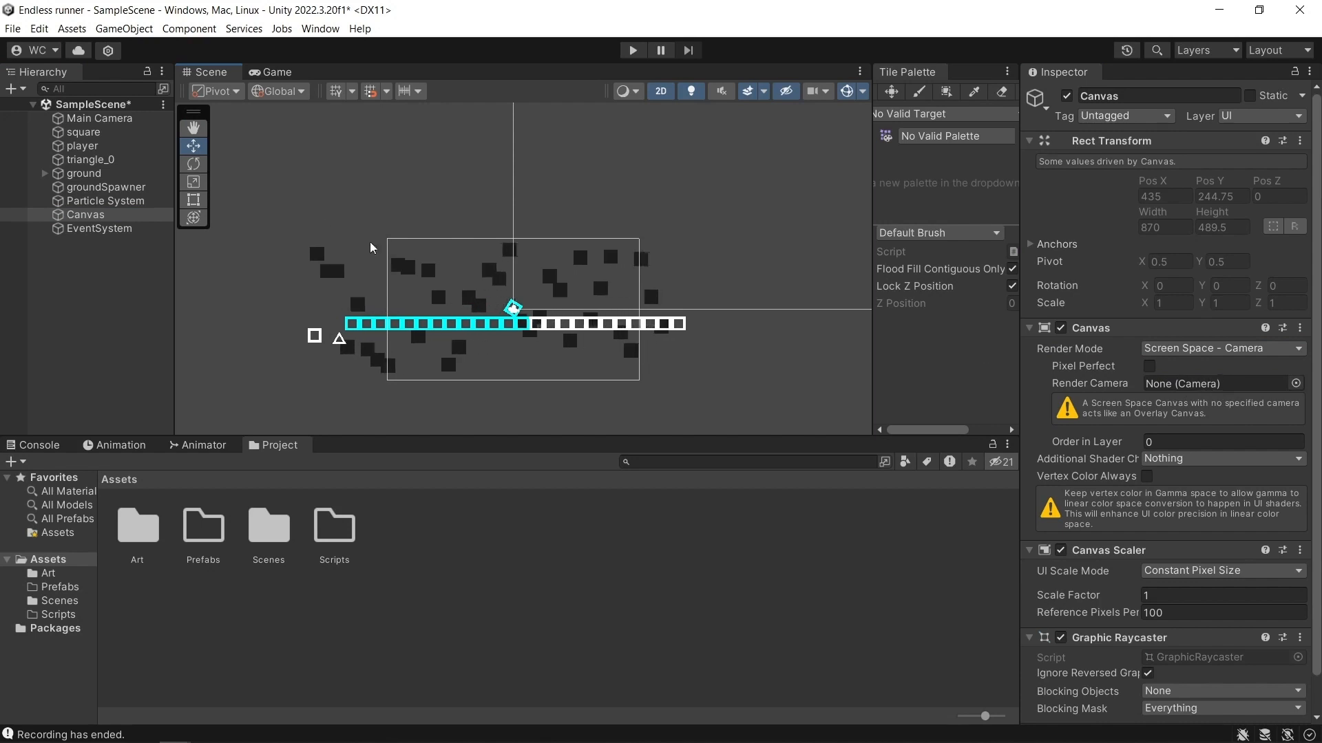
pyautogui.moveTo(116, 119); pyautogui.dragTo(1163, 384)
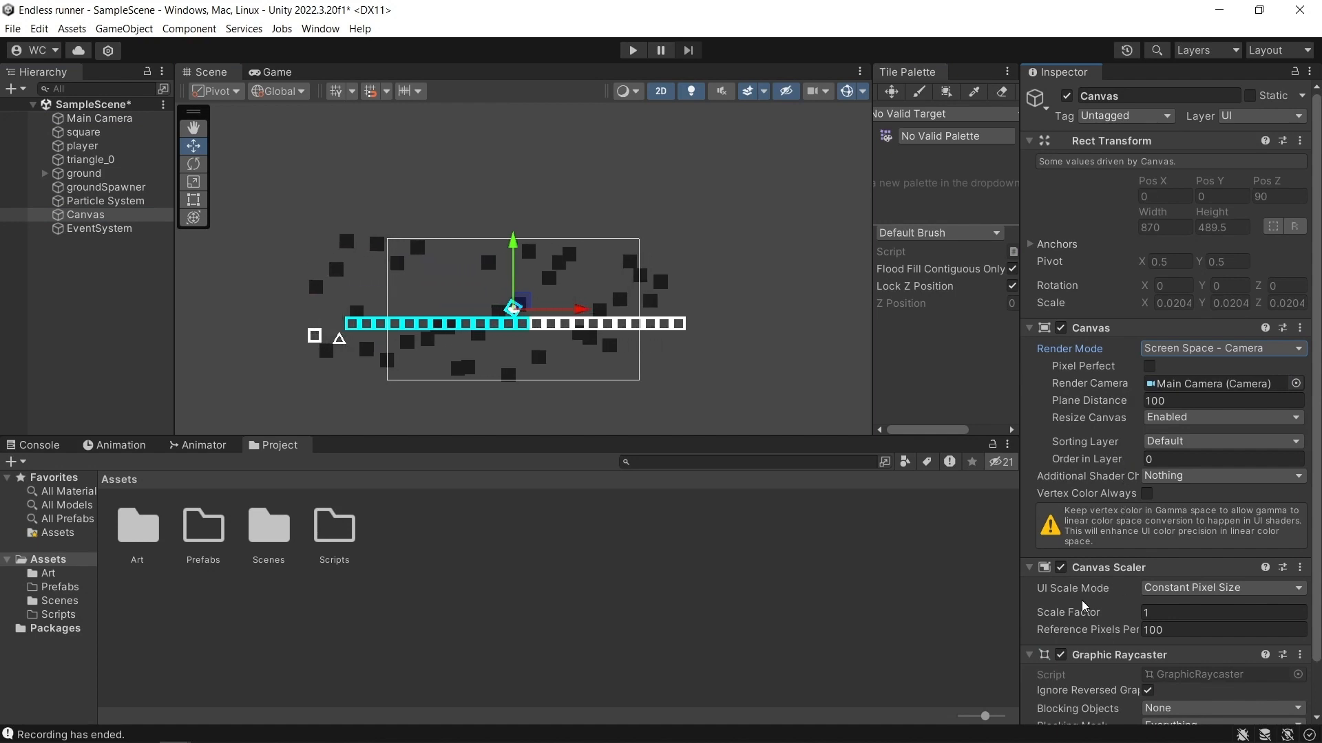
# Set the Canvas Scaler's UI scale mode to Scale With Screen Size.
pyautogui.click(1162, 590)
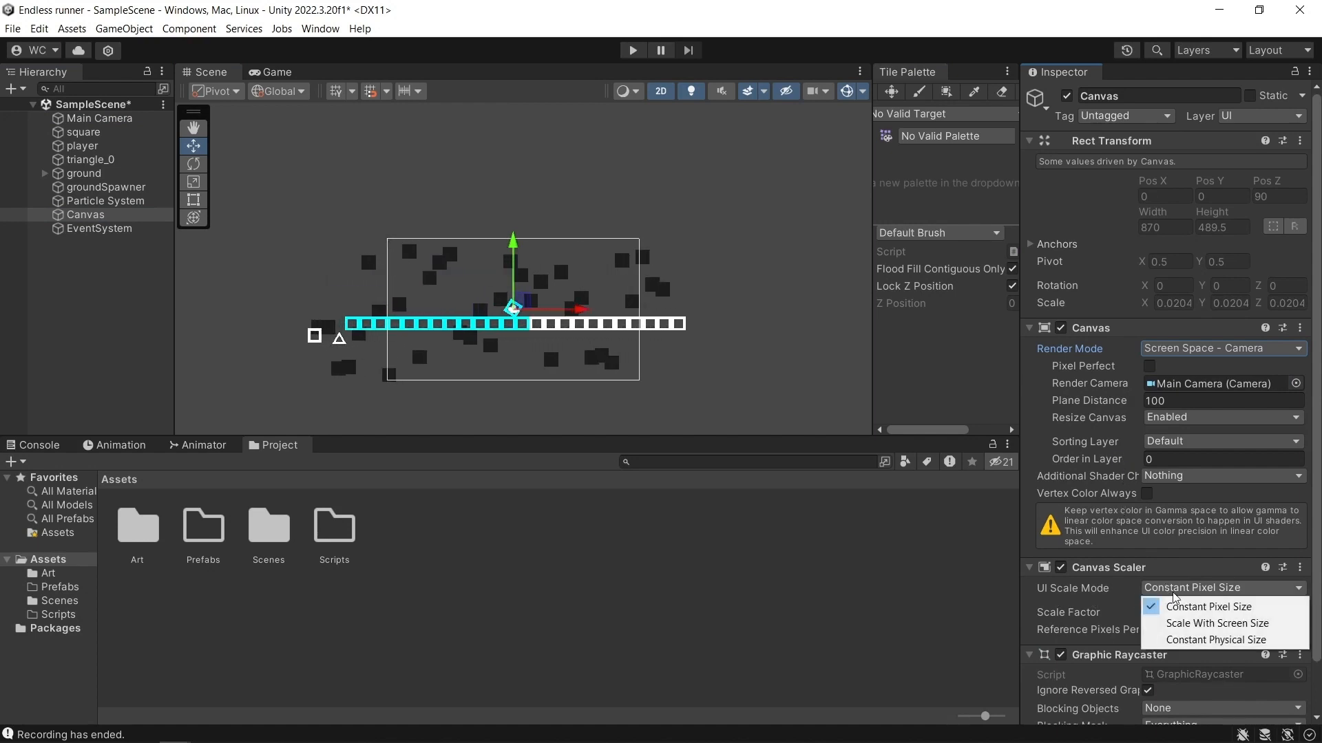
pyautogui.click(1202, 624)
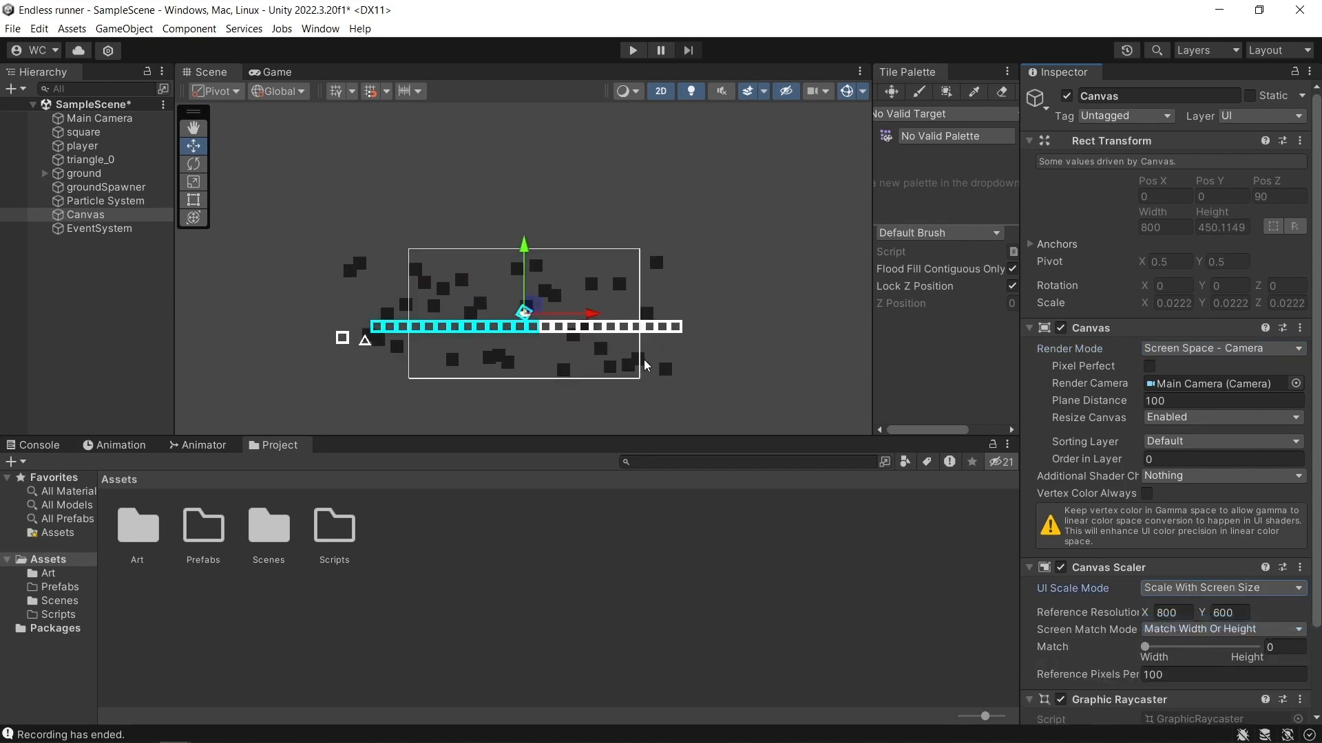
pyautogui.moveTo(674, 362); pyautogui.dragTo(705, 349, button='middle')
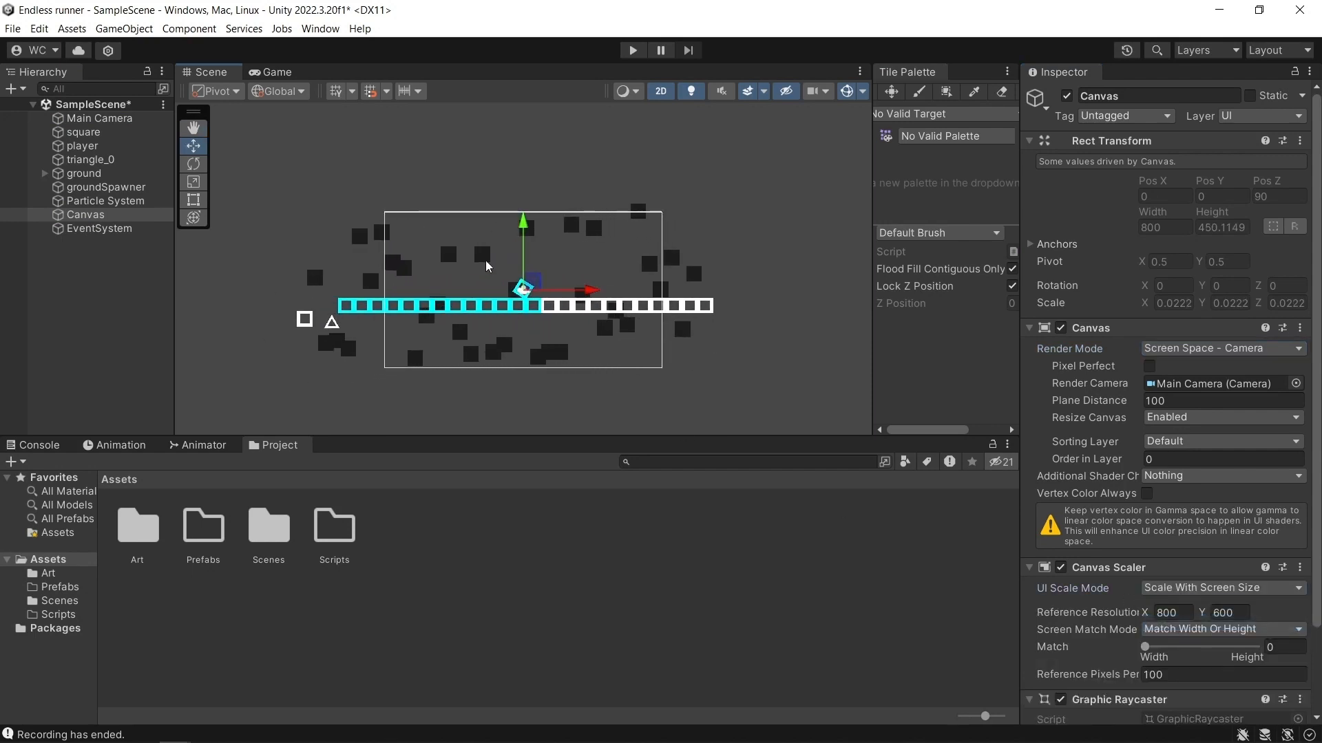
pyautogui.scroll(1, 537, 301)
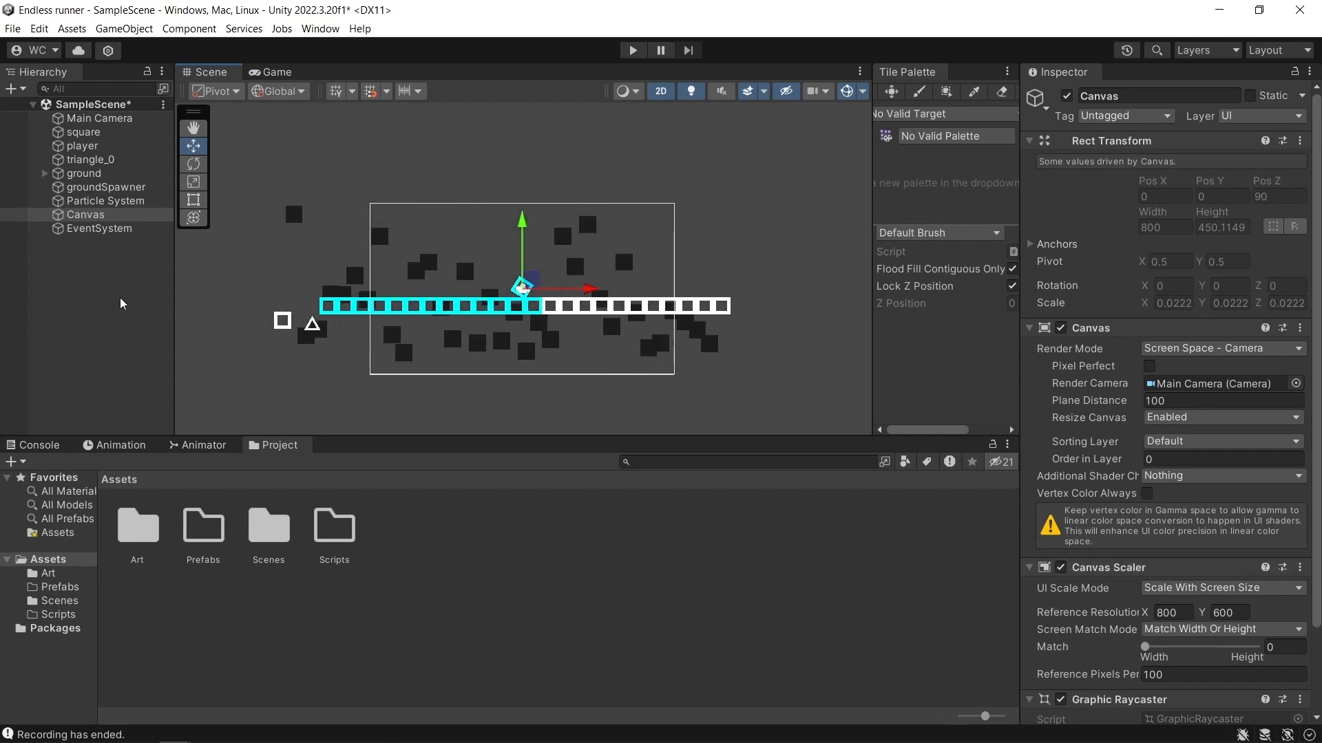
# Add a TextMeshPro text object under the Canvas and import the TMP Essentials resources.
pyautogui.doubleClick(89, 216)
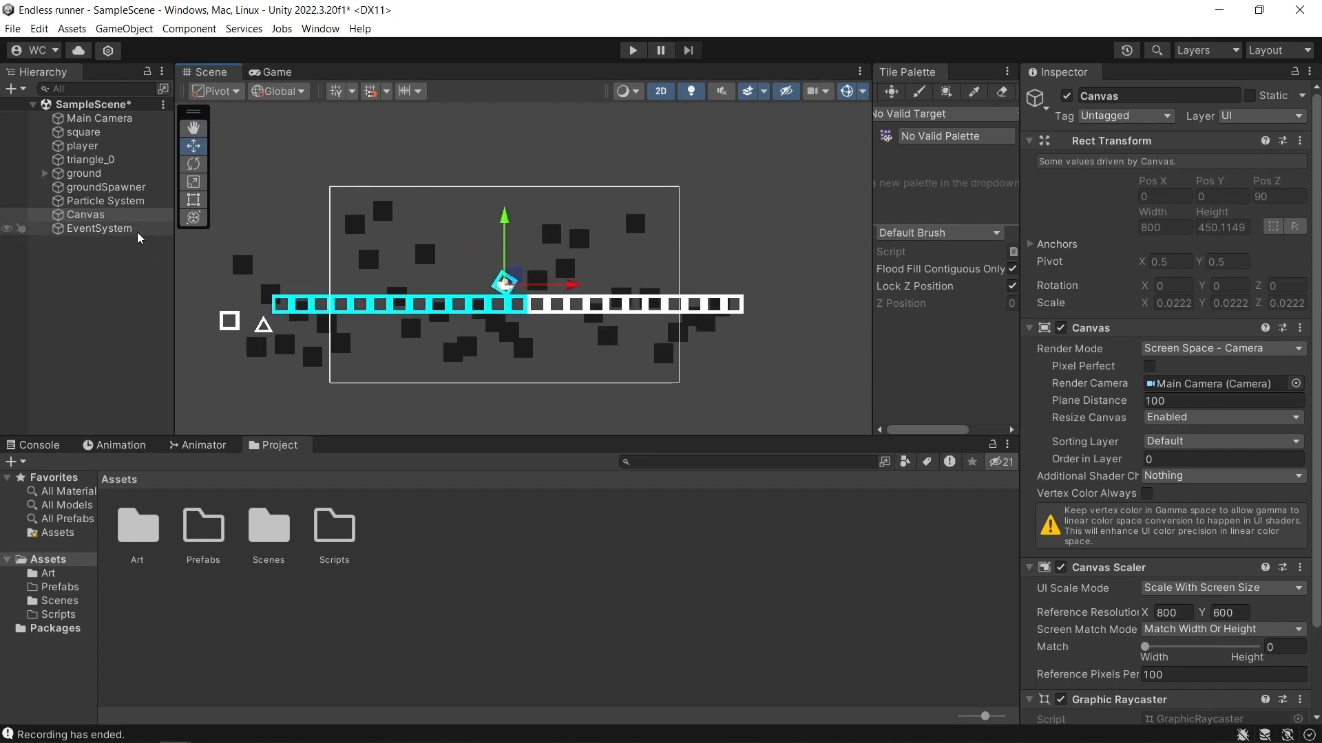
pyautogui.rightClick(95, 222)
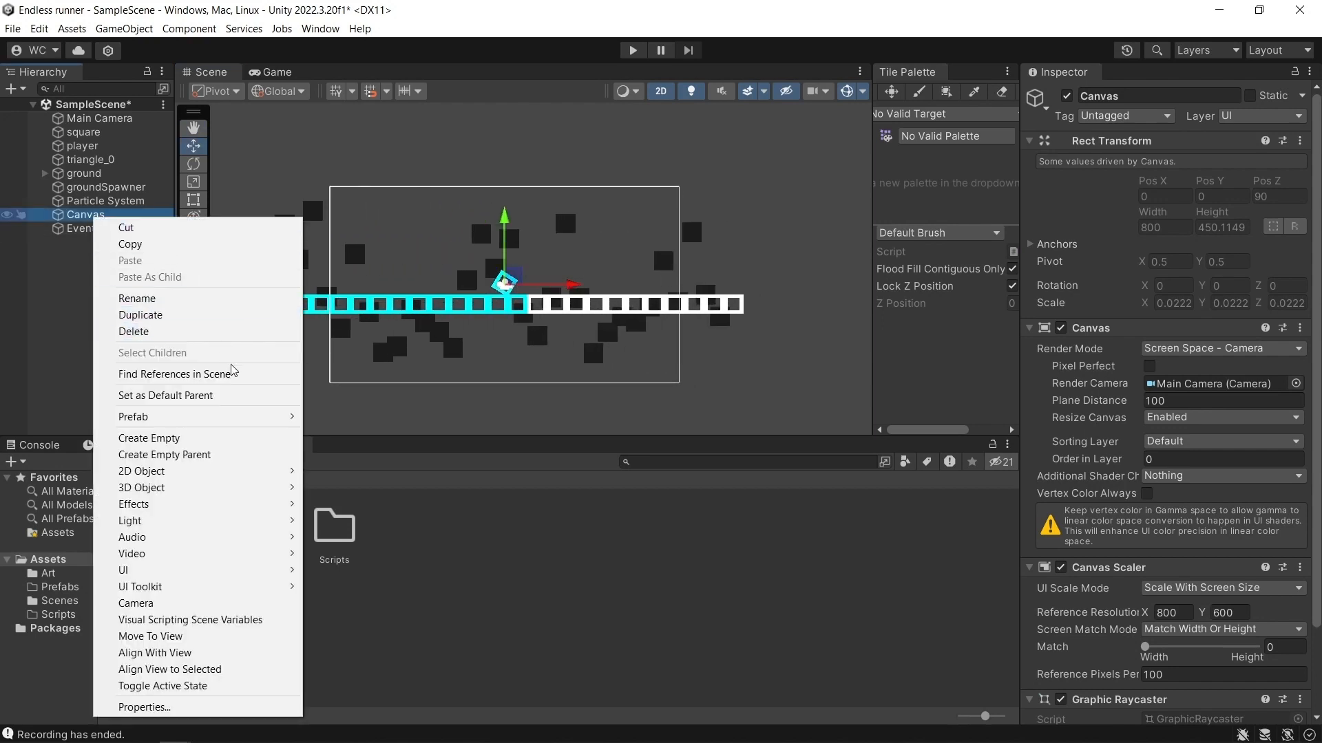
pyautogui.moveTo(186, 572)
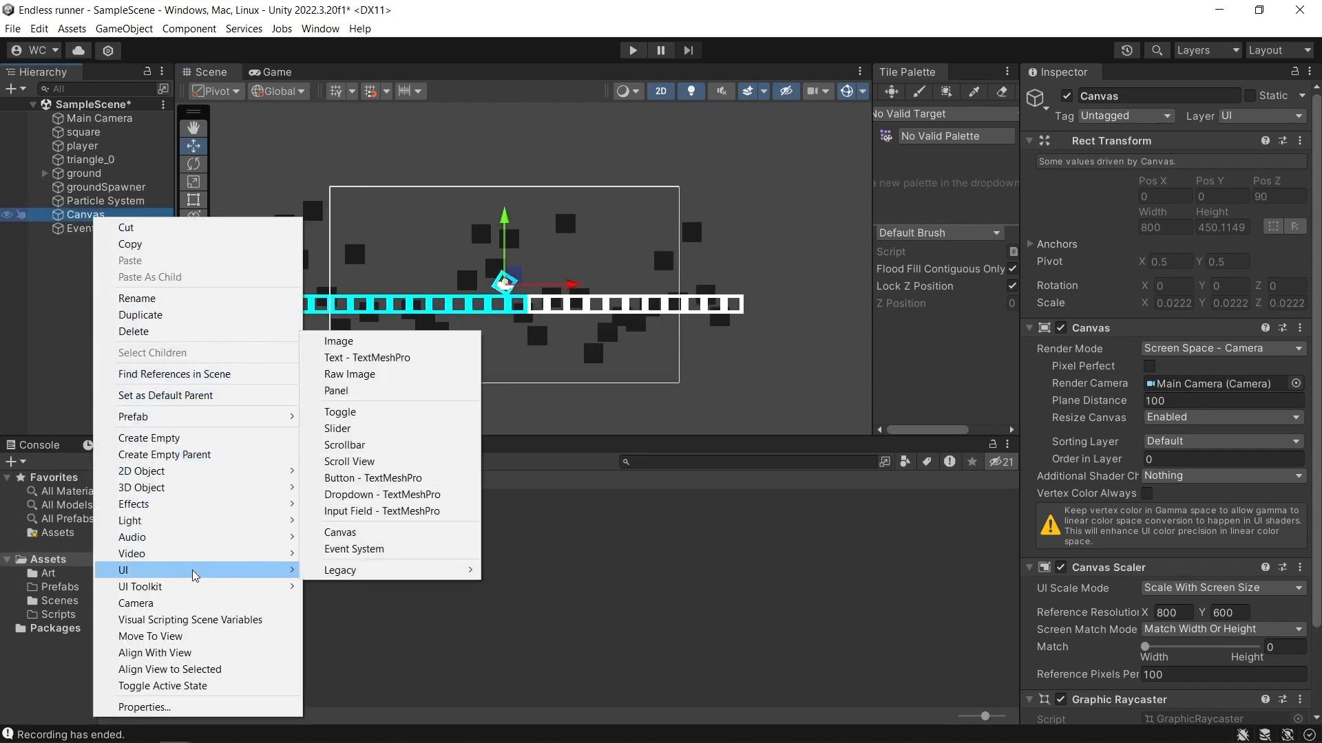
pyautogui.click(381, 357)
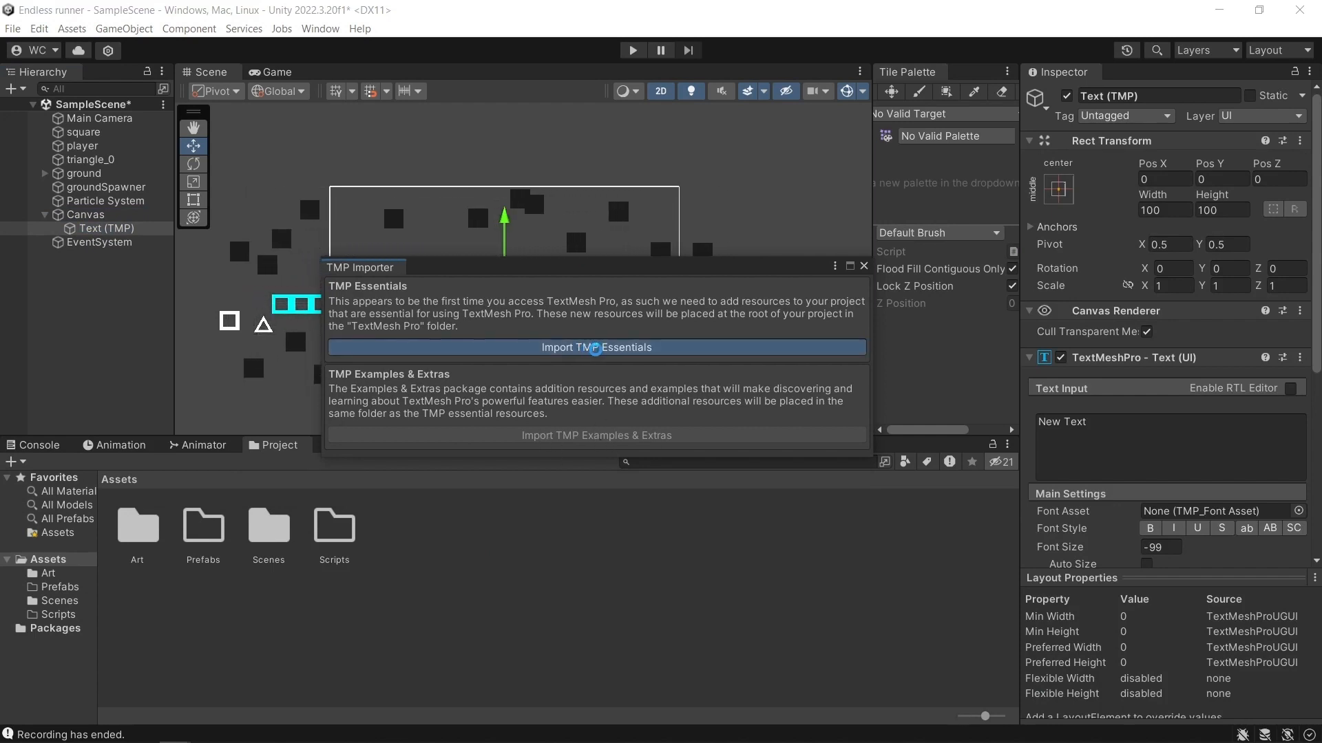
pyautogui.click(568, 349)
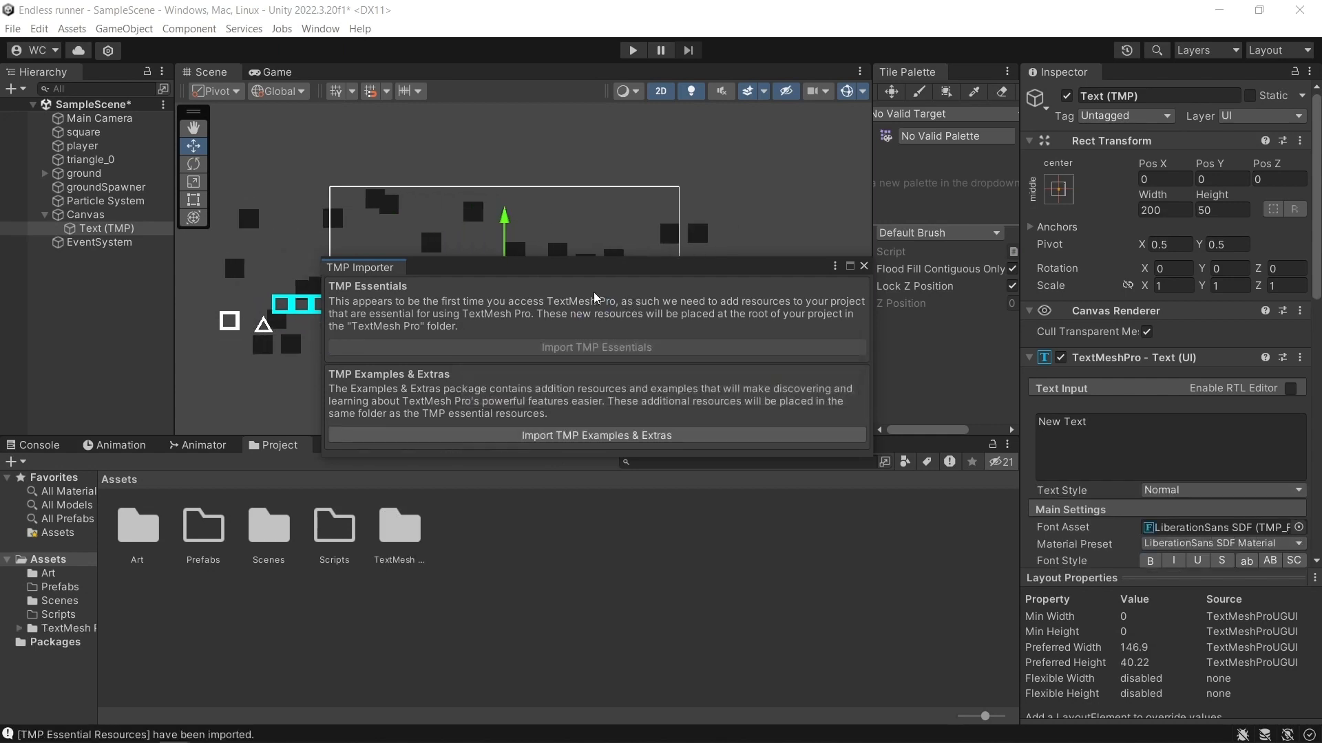
pyautogui.click(864, 266)
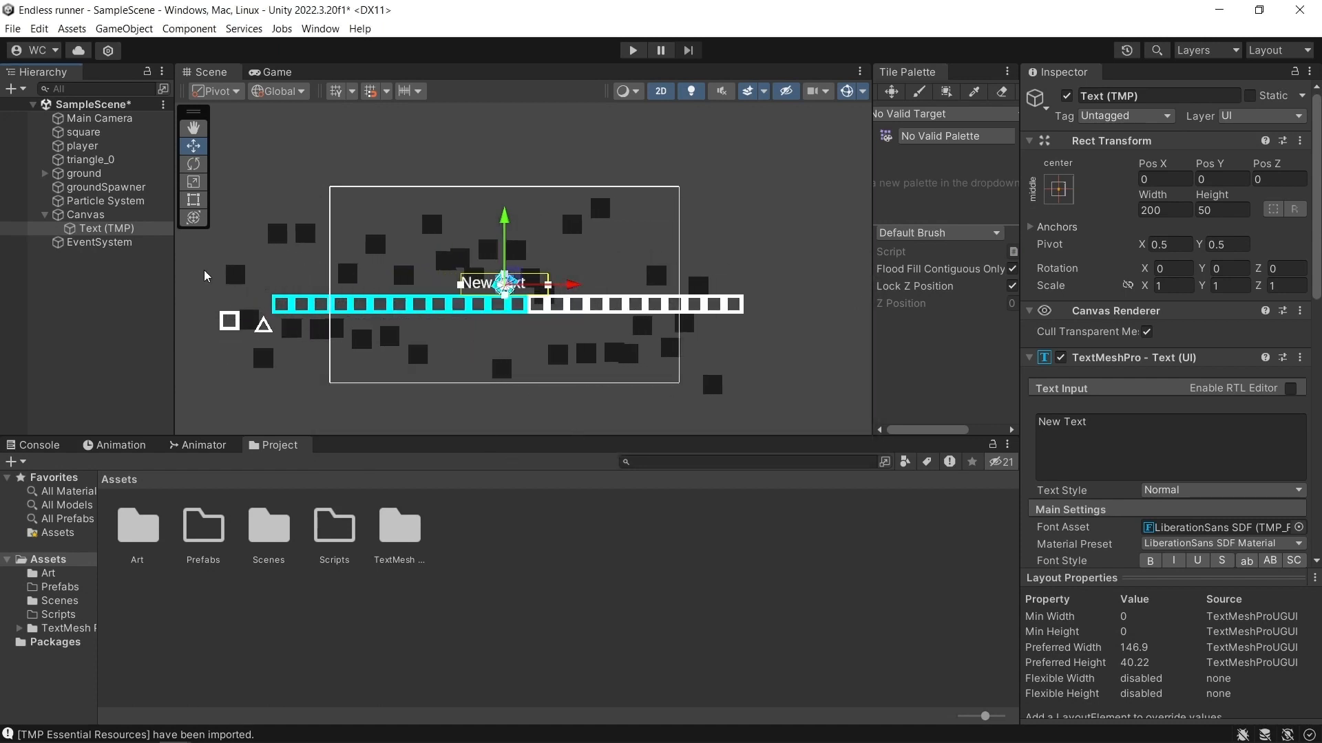
# Raise the new text to Pos Y 159 and rename the object Text (TMP)Title.
pyautogui.moveTo(504, 248); pyautogui.dragTo(497, 178)
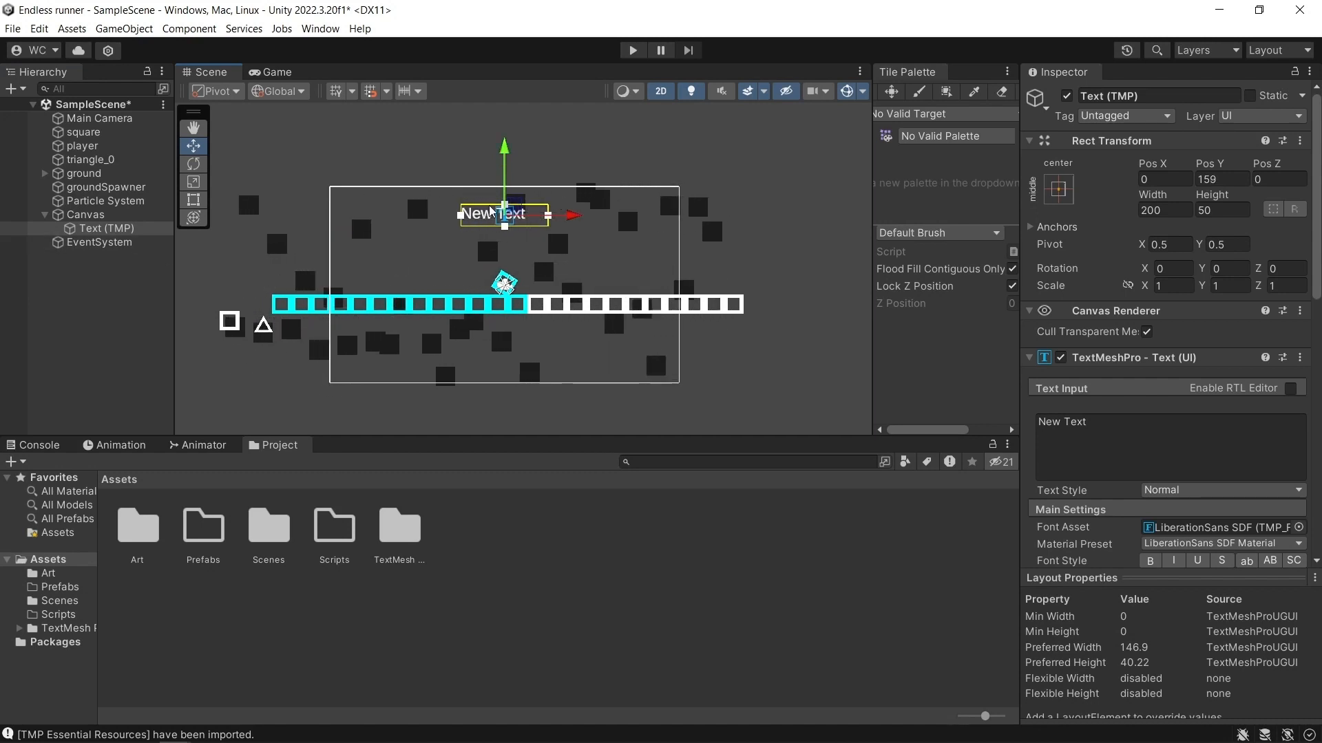
pyautogui.click(1148, 95)
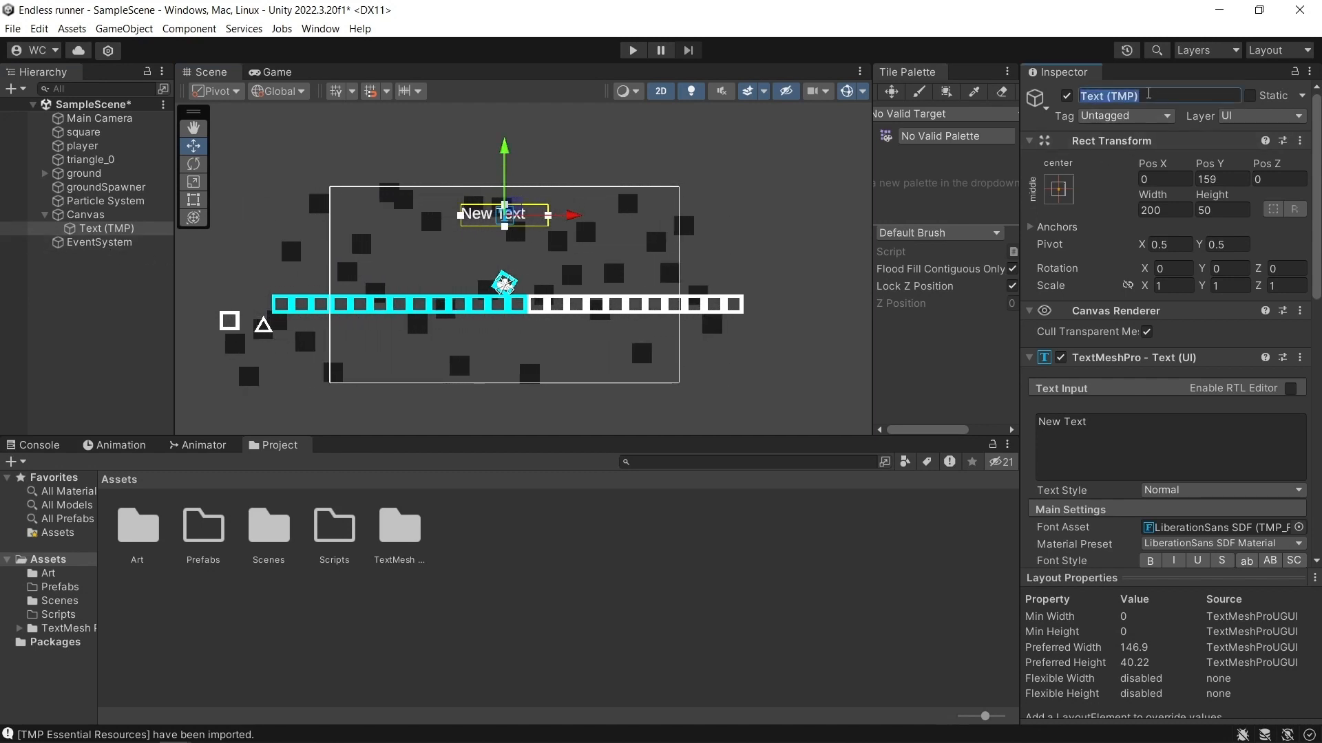
pyautogui.click(1151, 95)
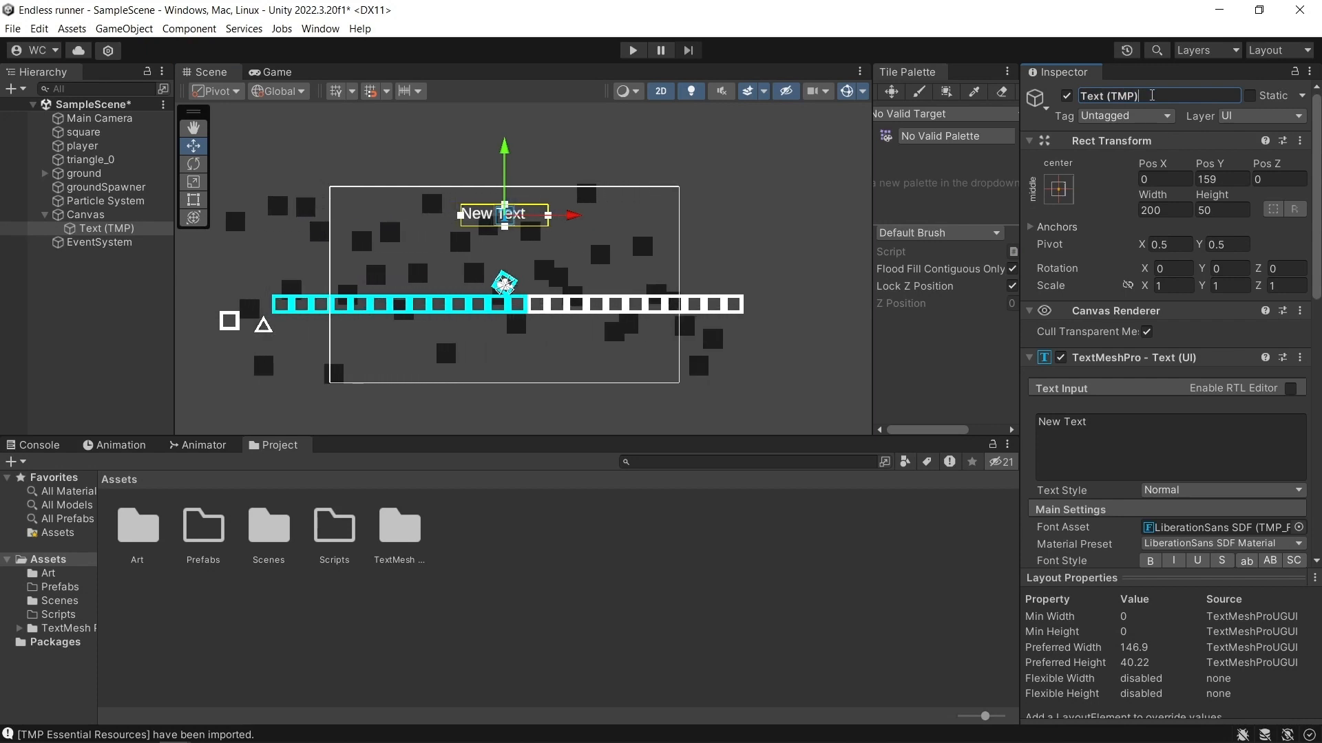
pyautogui.write('Title')
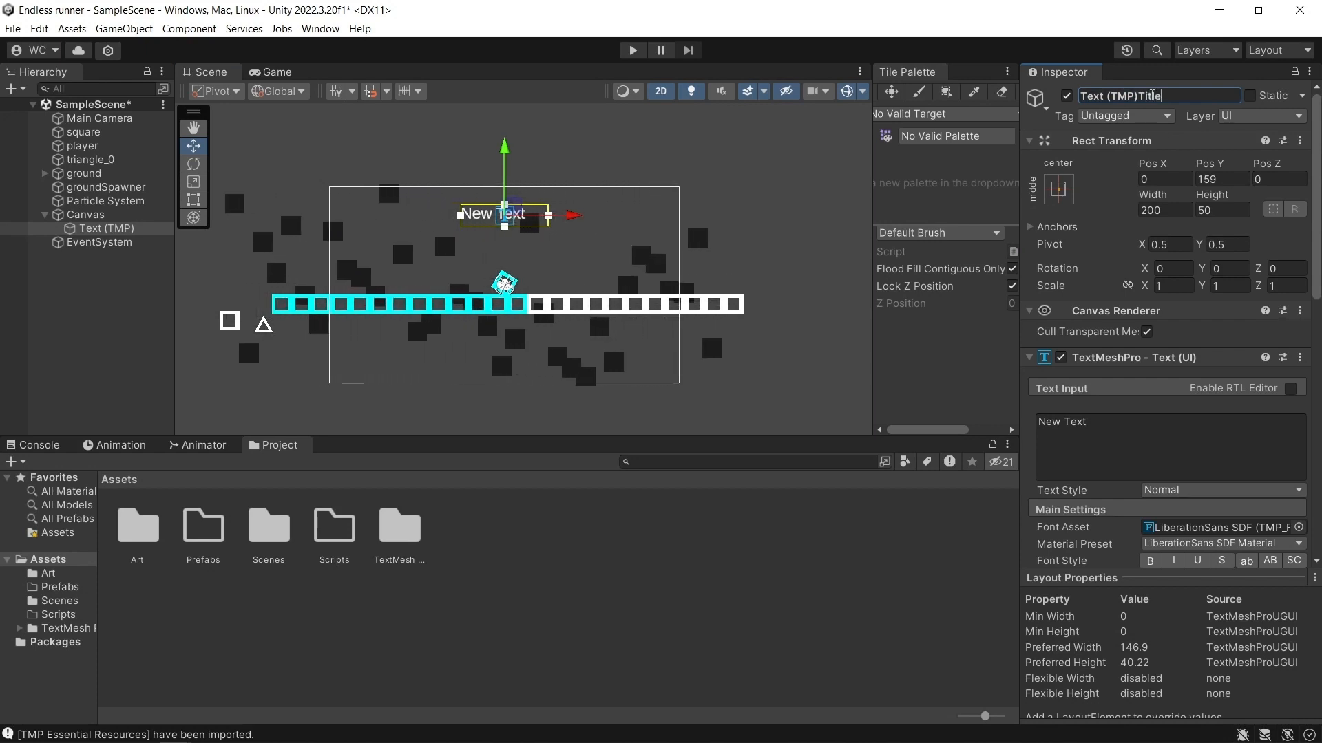
pyautogui.press('Return')
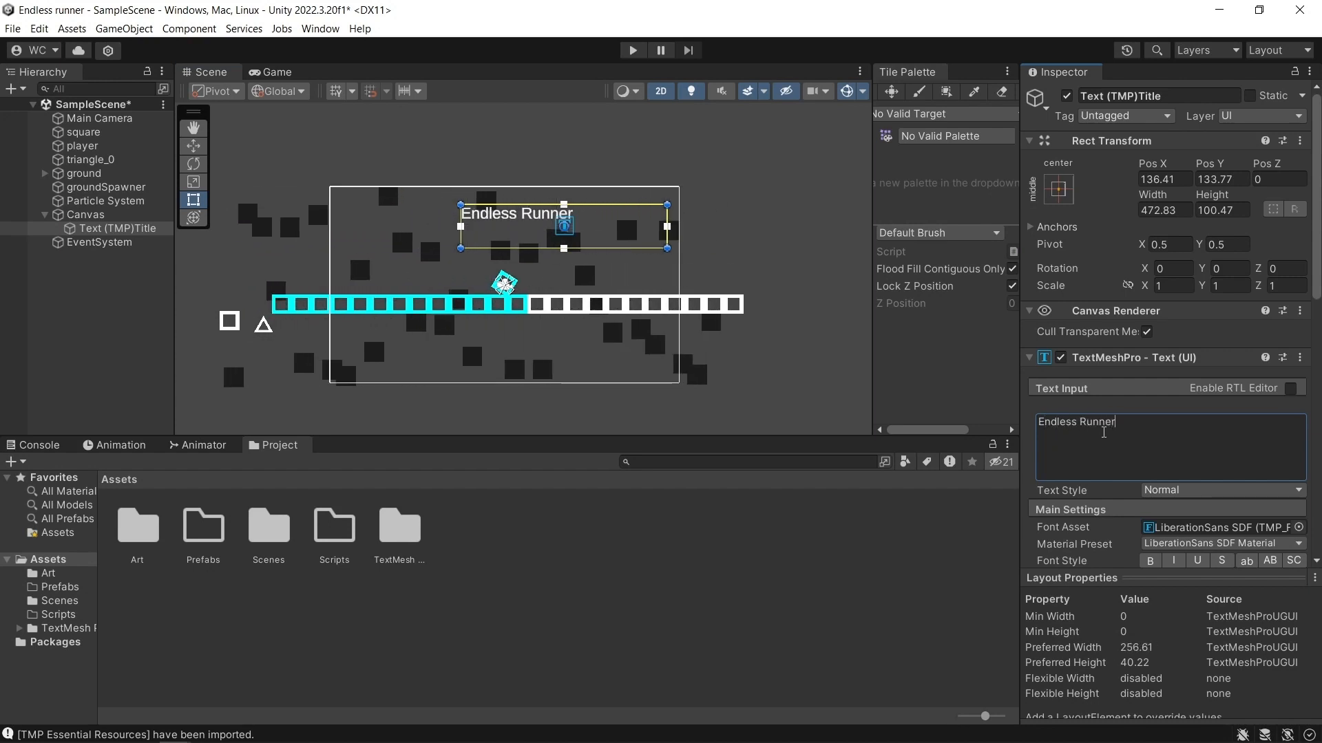
# Style the Endless Runner title as bold, centered both ways, size 60, with cyan sampled from the ground tiles.
pyautogui.scroll(-2, 1145, 428)
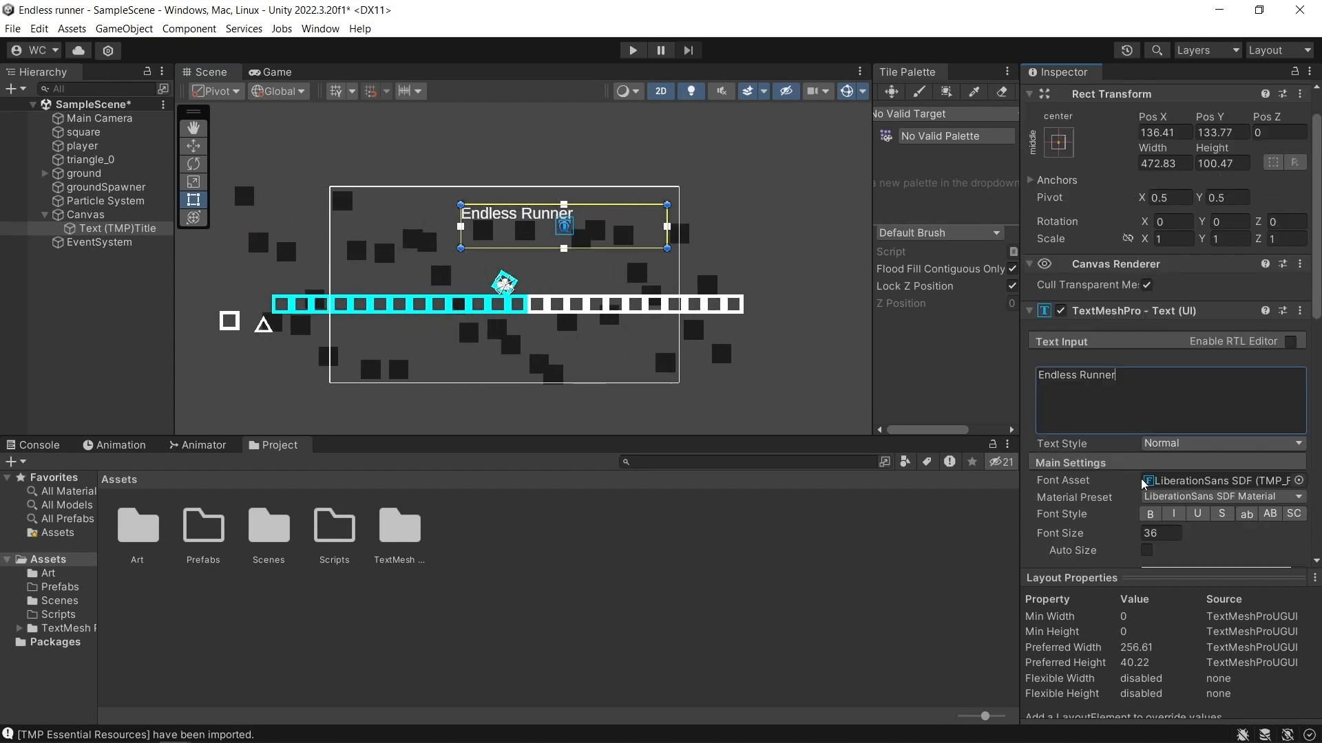
pyautogui.click(1151, 515)
pyautogui.scroll(-2, 1154, 482)
pyautogui.scroll(-4, 1223, 488)
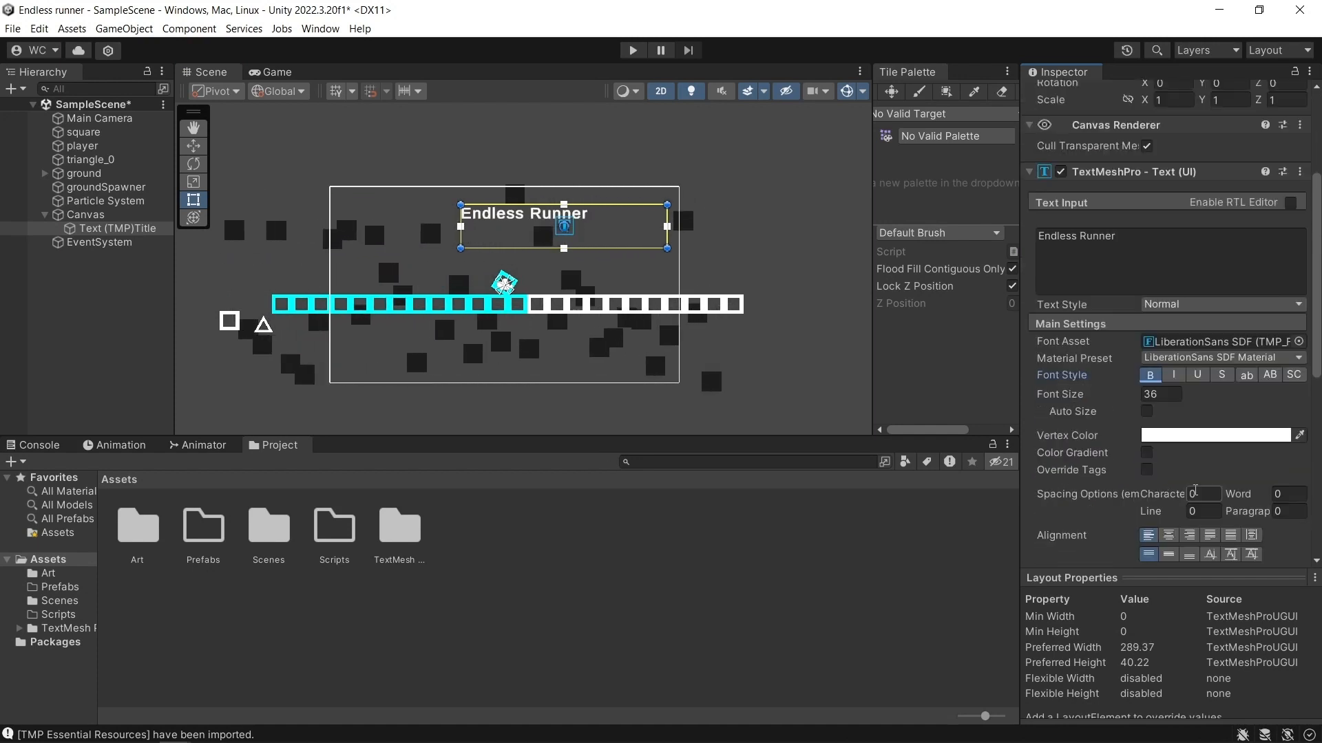
pyautogui.scroll(-2, 1098, 543)
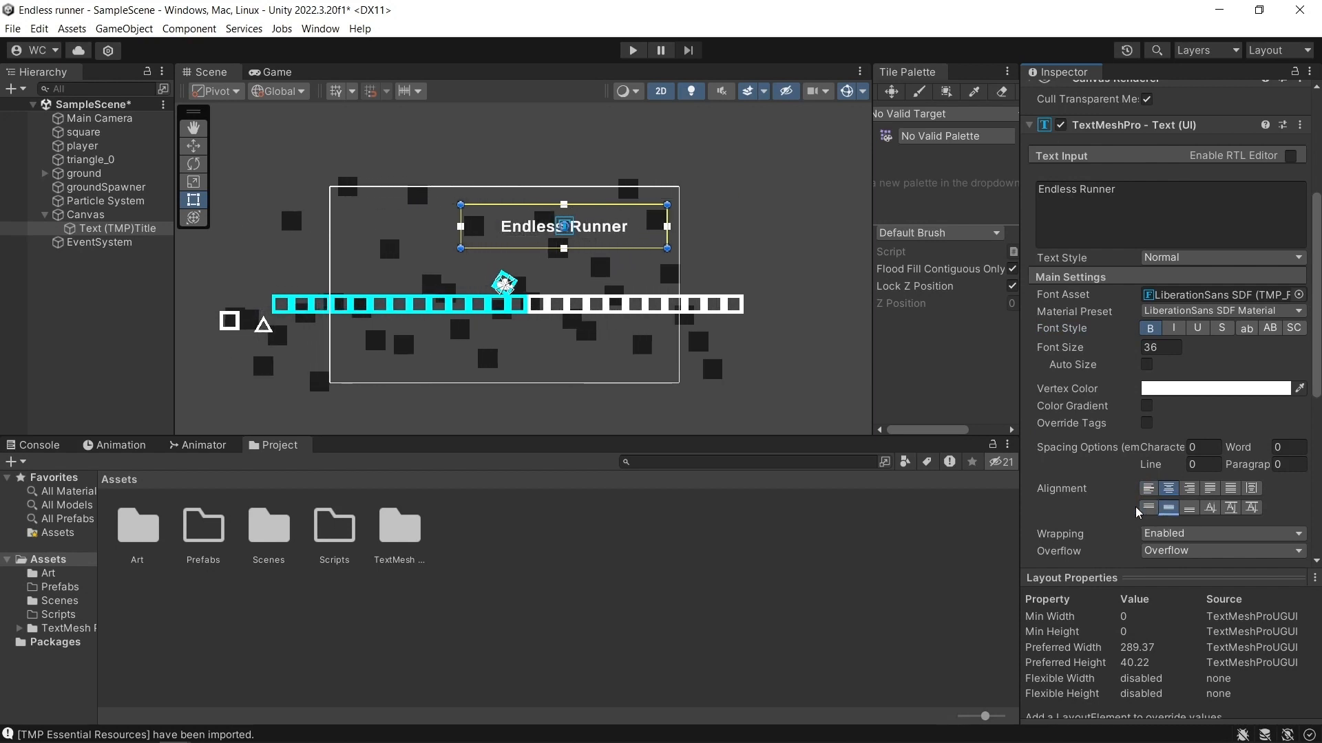
pyautogui.click(1299, 389)
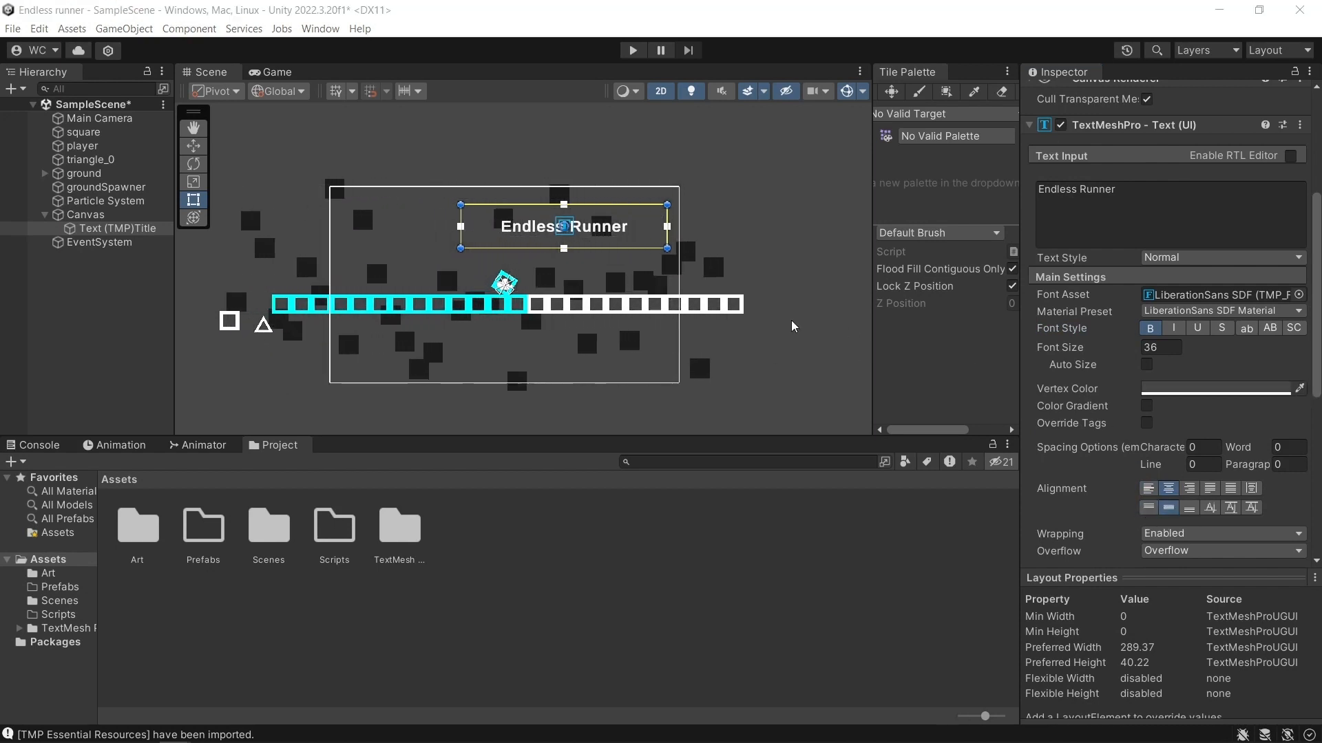
pyautogui.click(507, 308)
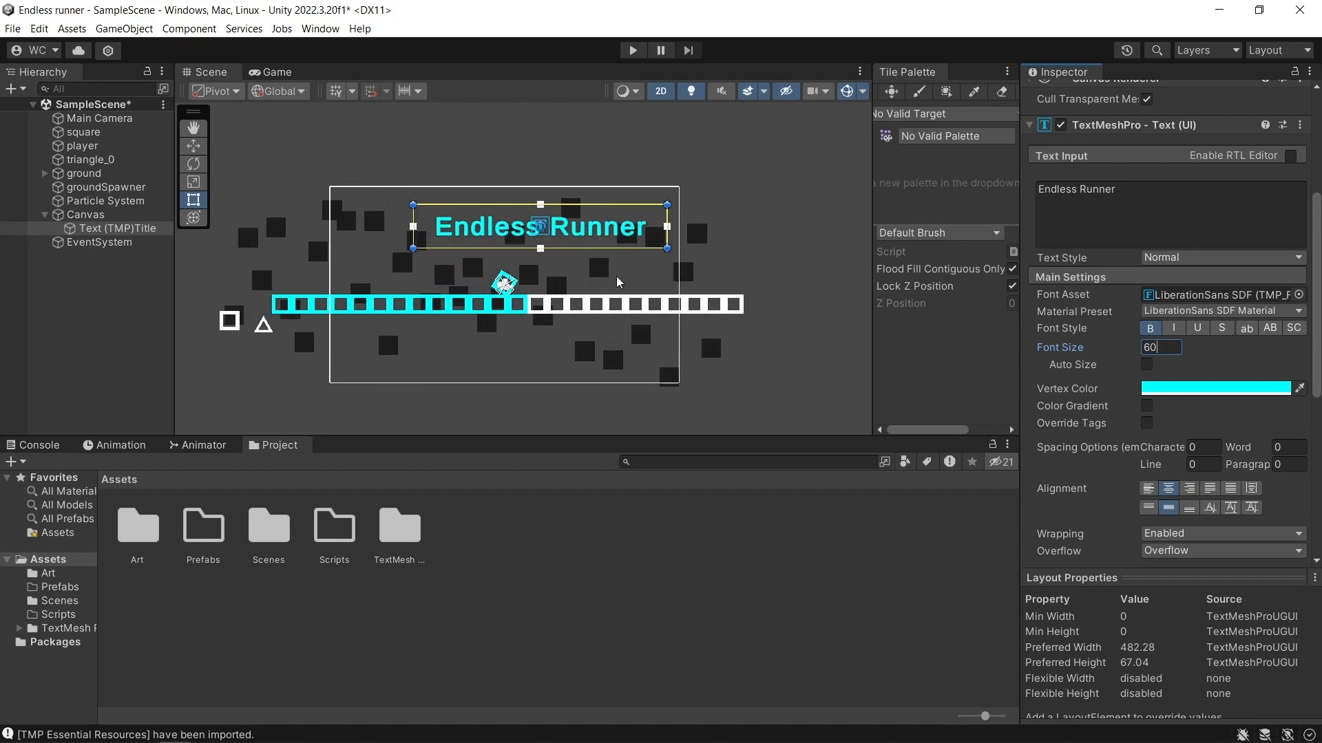
# Position the title at Pos X 0 and Pos Y 183, and check its placement in the Game view.
pyautogui.click(194, 147)
pyautogui.scroll(5, 1141, 196)
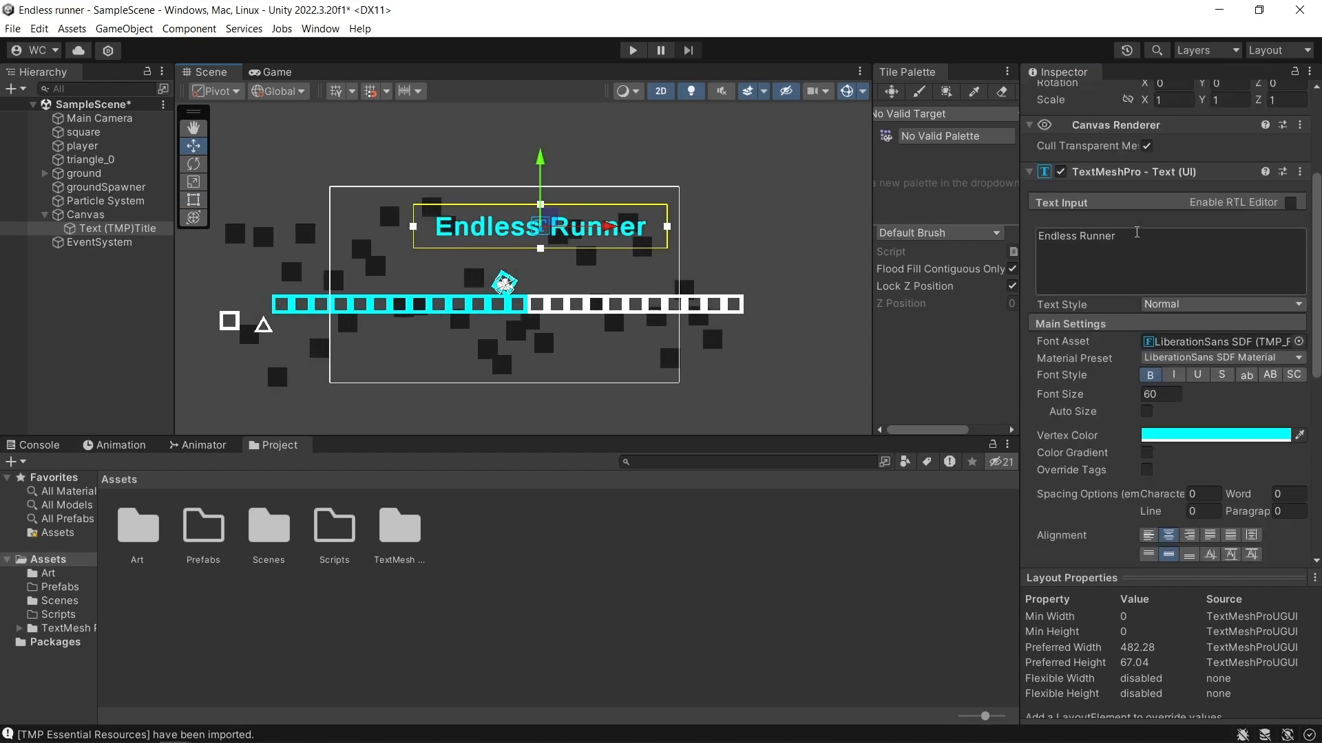
pyautogui.click(1176, 181)
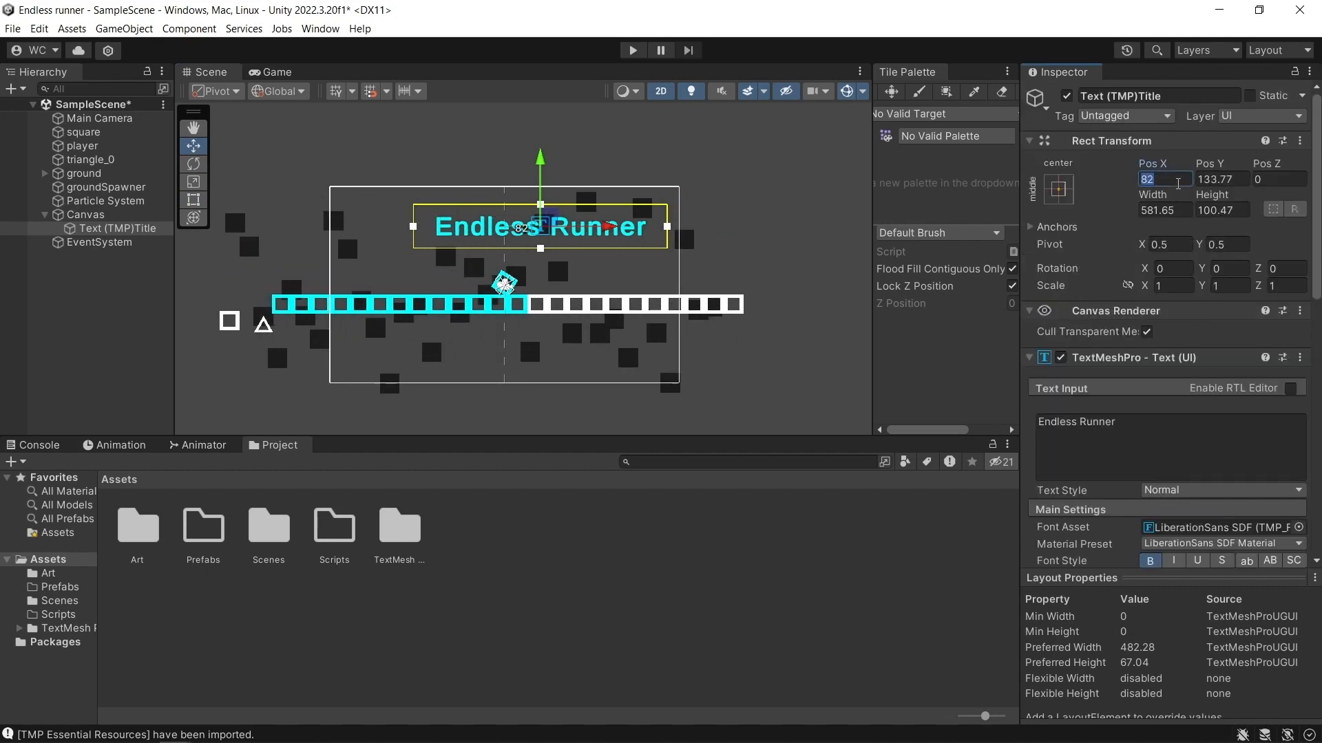
pyautogui.write('0')
pyautogui.moveTo(510, 172); pyautogui.dragTo(514, 152)
pyautogui.click(276, 72)
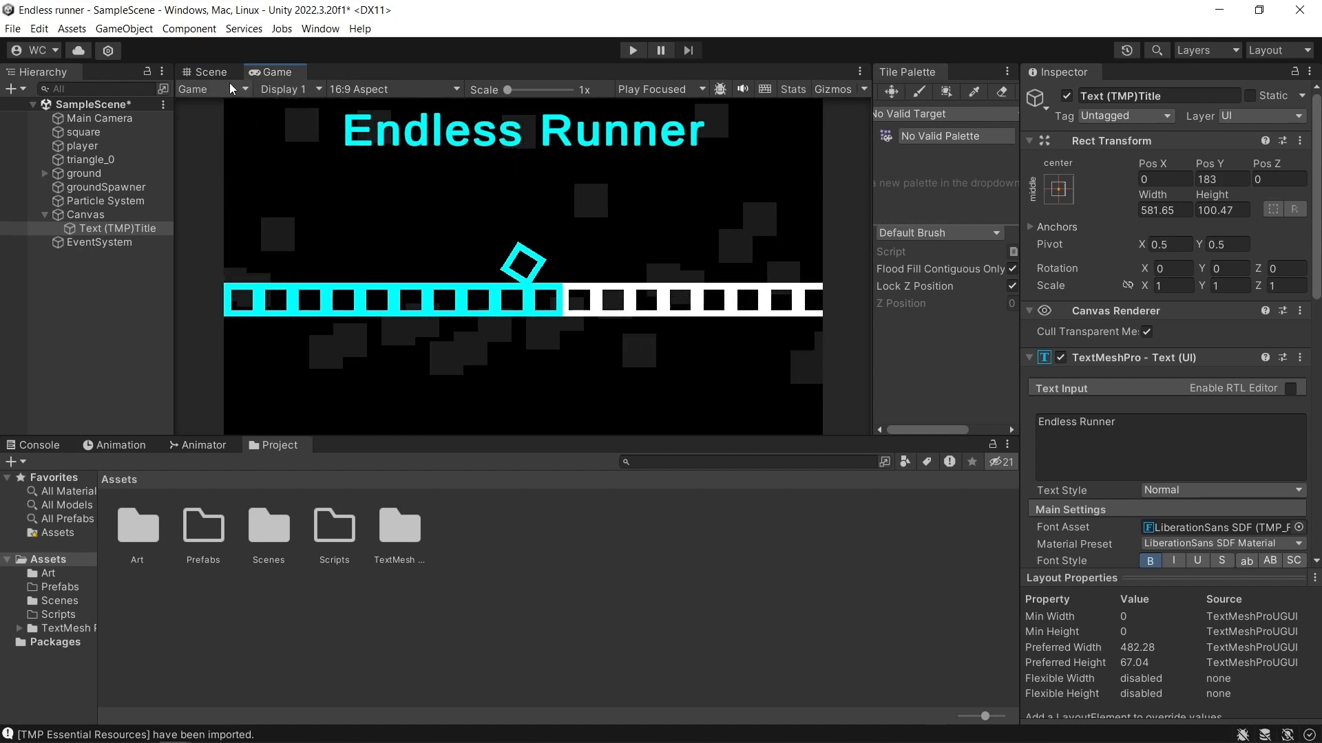
pyautogui.click(211, 71)
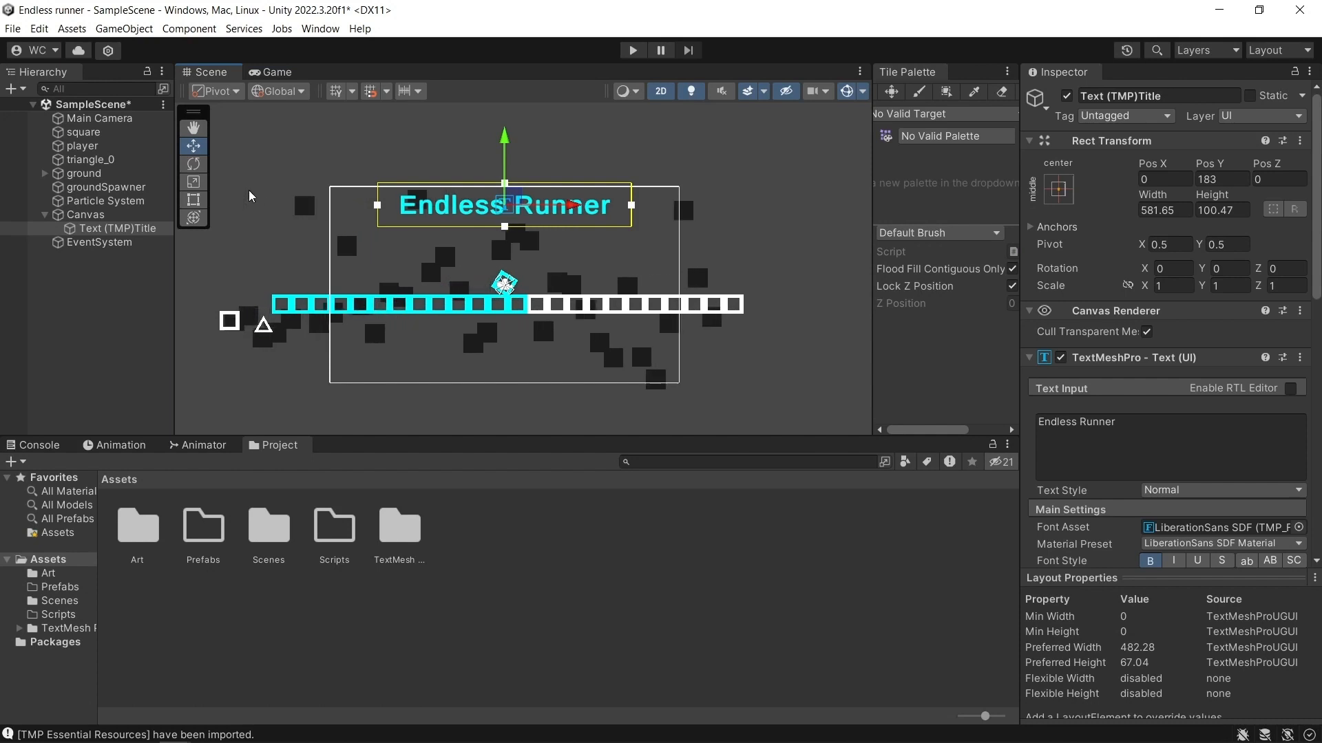
# Duplicate the title text object and rename the copy Text (TMP)HS.
pyautogui.click(113, 230)
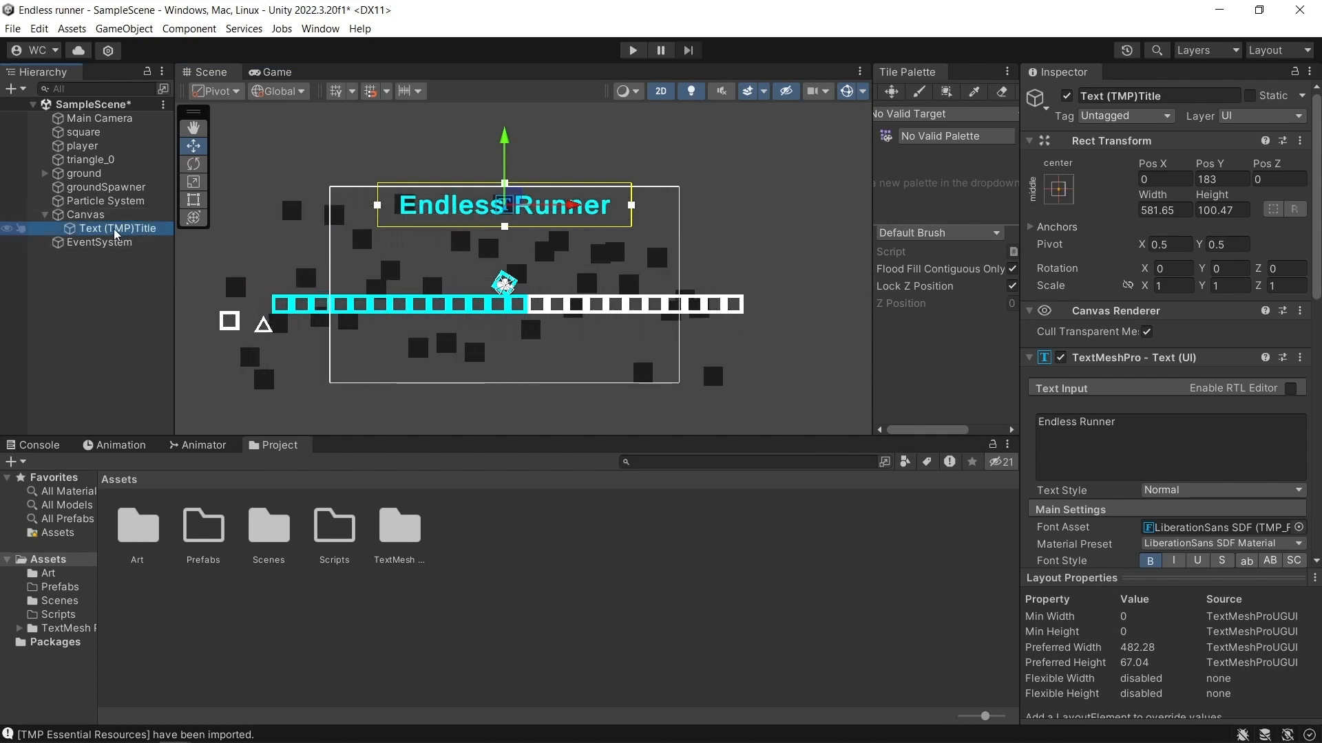
pyautogui.hotkey('ctrl', 'd')
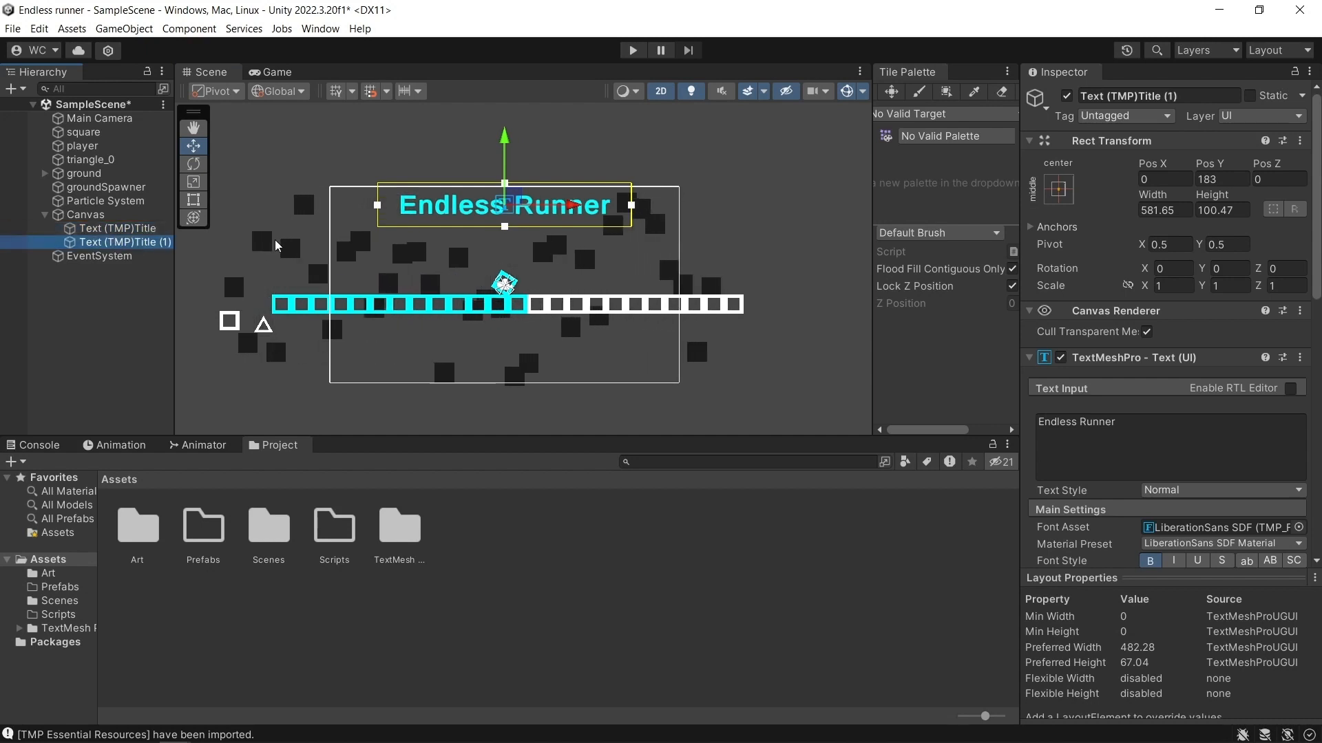
pyautogui.click(1192, 97)
pyautogui.click(1193, 97)
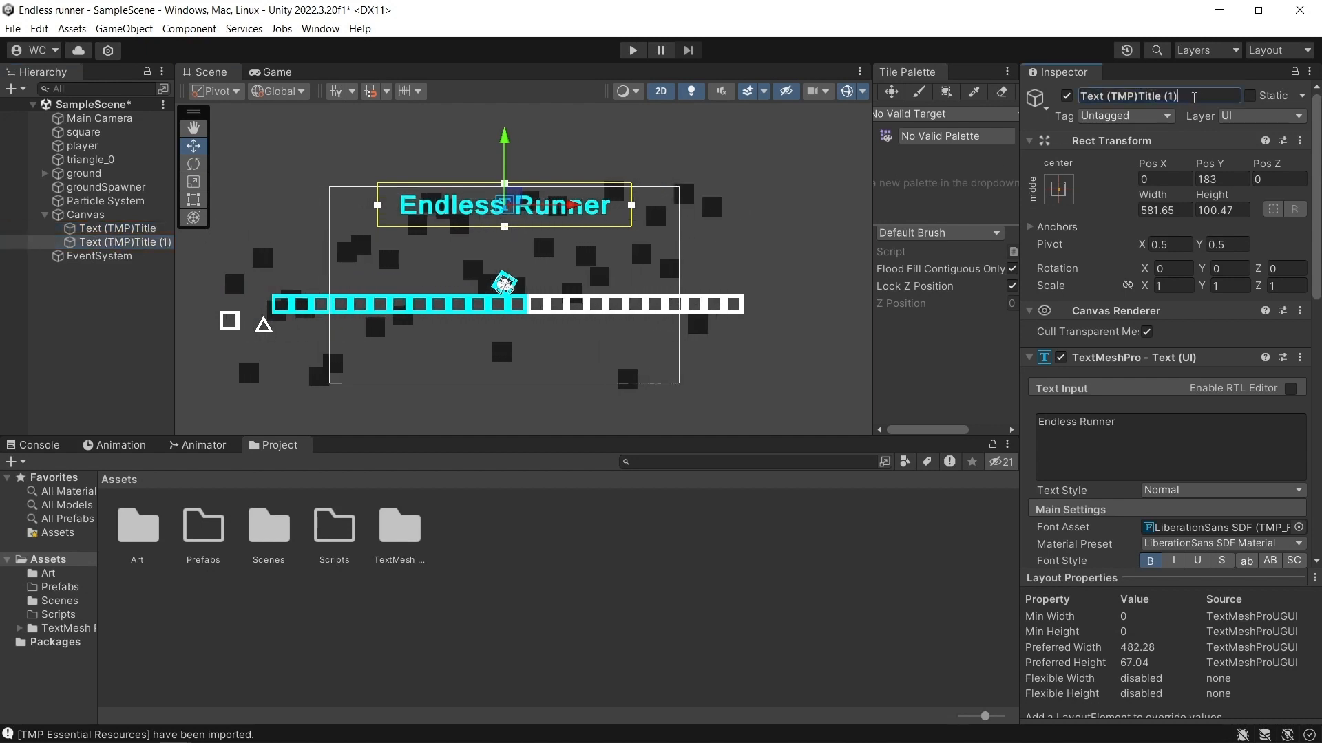
pyautogui.press('BackSpace')
pyautogui.press('BackSpace')
pyautogui.press('BackSpace')
pyautogui.press('BackSpace')
pyautogui.press('BackSpace')
pyautogui.press('BackSpace')
pyautogui.press('BackSpace')
pyautogui.press('BackSpace')
pyautogui.press('BackSpace')
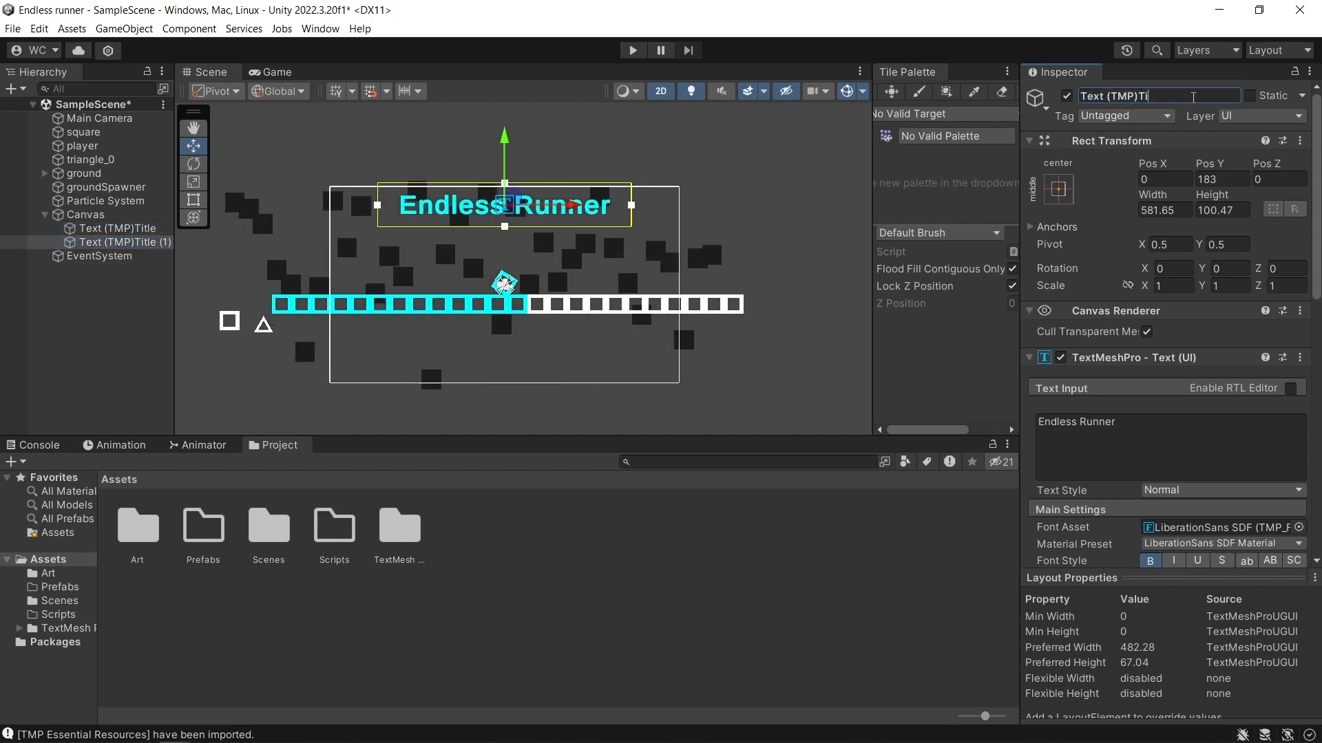
pyautogui.write('HS')
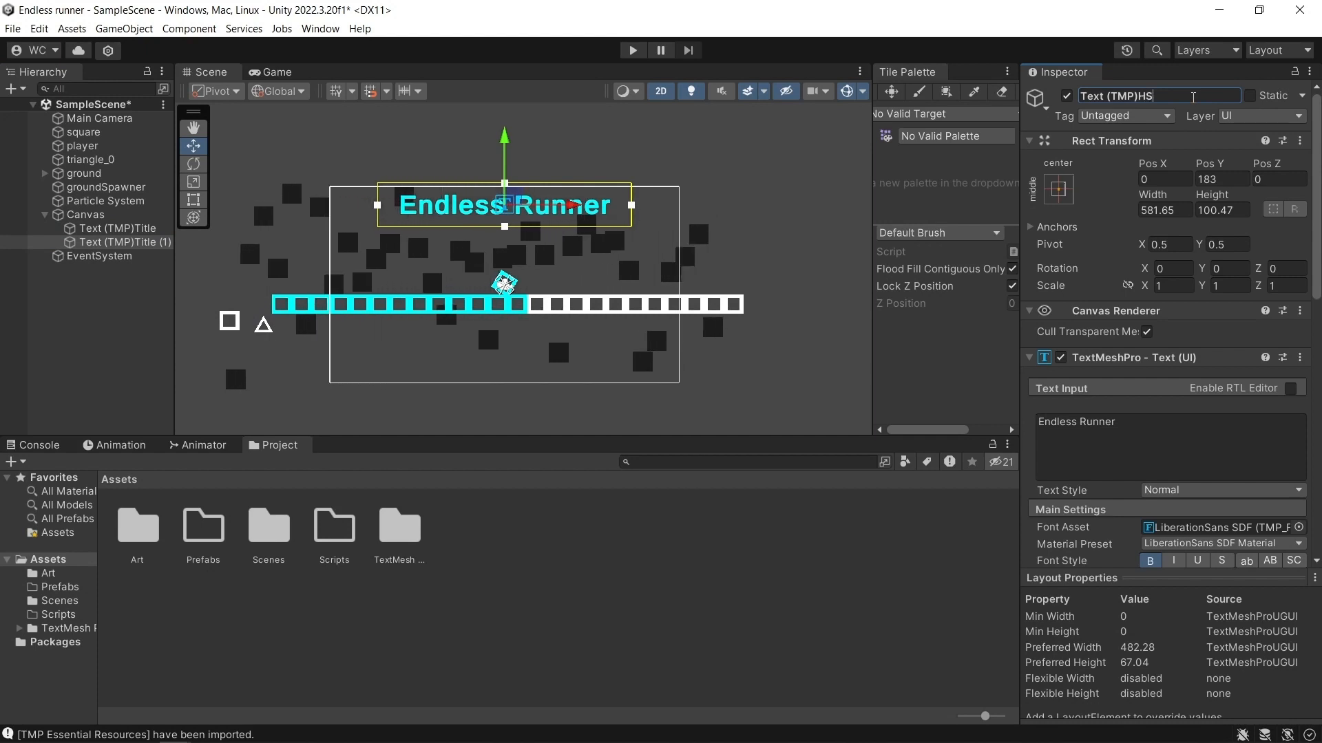
pyautogui.press('Return')
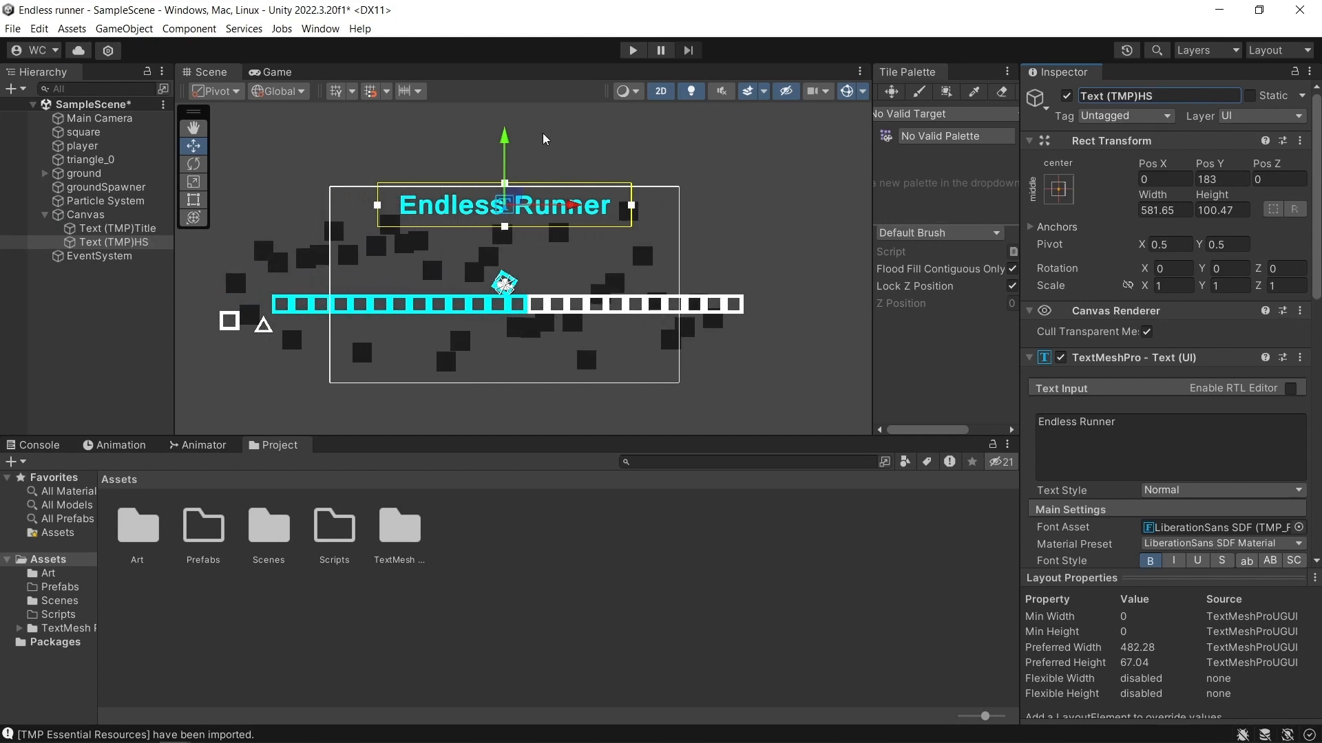
# Lower the HS text to Pos Y 137 and restyle it in white at font size 35.
pyautogui.moveTo(505, 149); pyautogui.dragTo(521, 168)
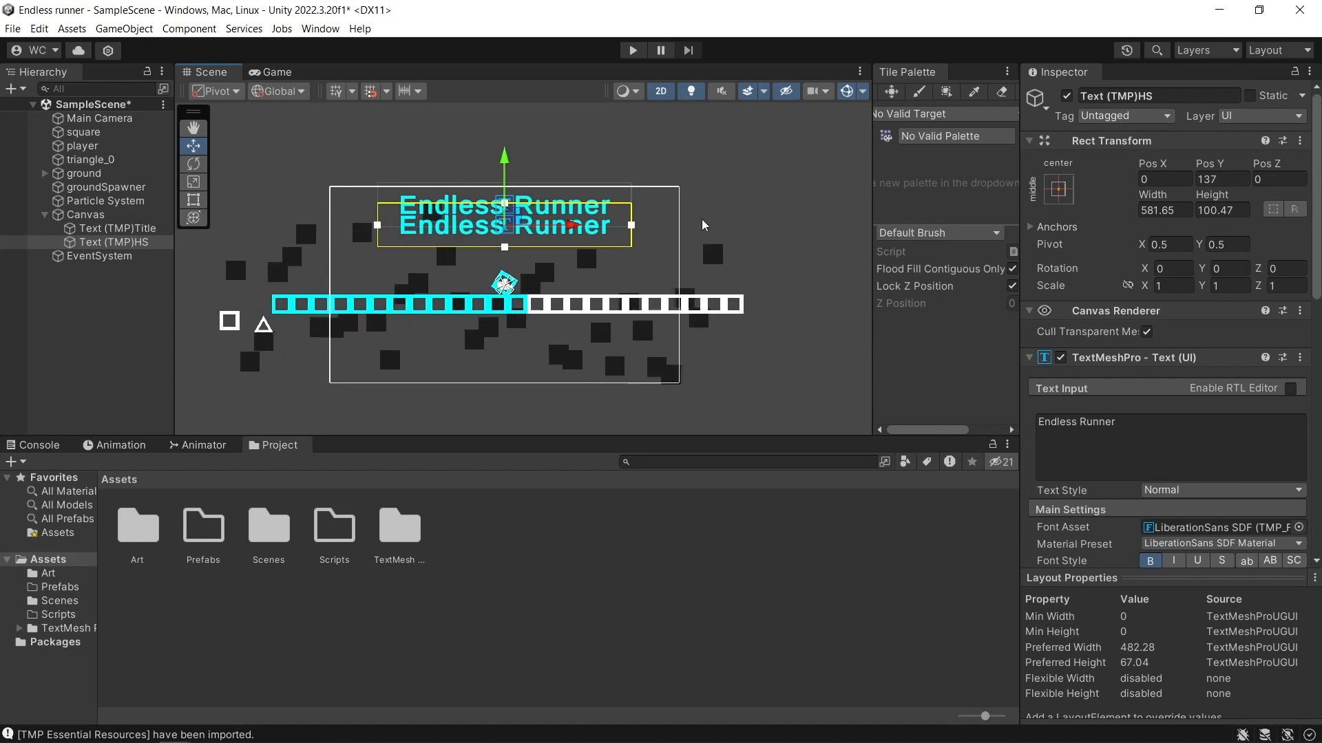
pyautogui.scroll(-4, 1130, 454)
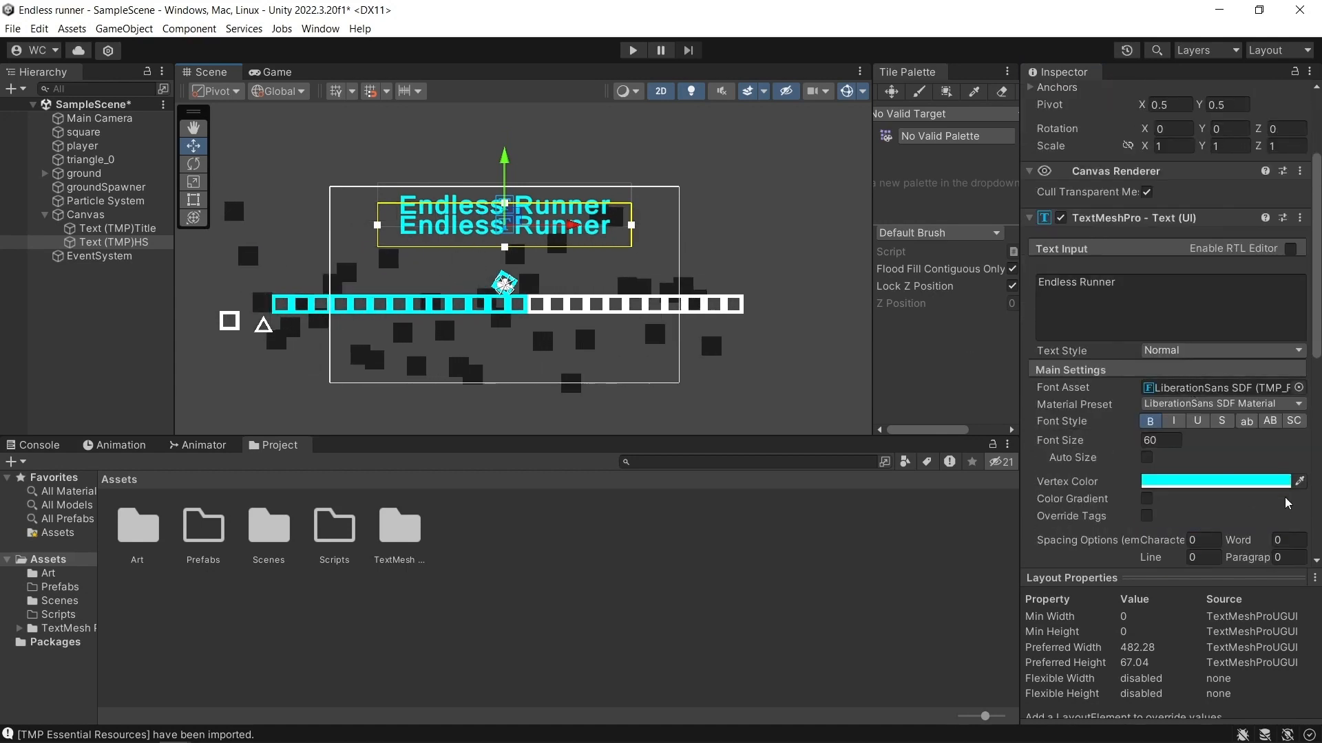
pyautogui.click(1296, 483)
pyautogui.click(1275, 487)
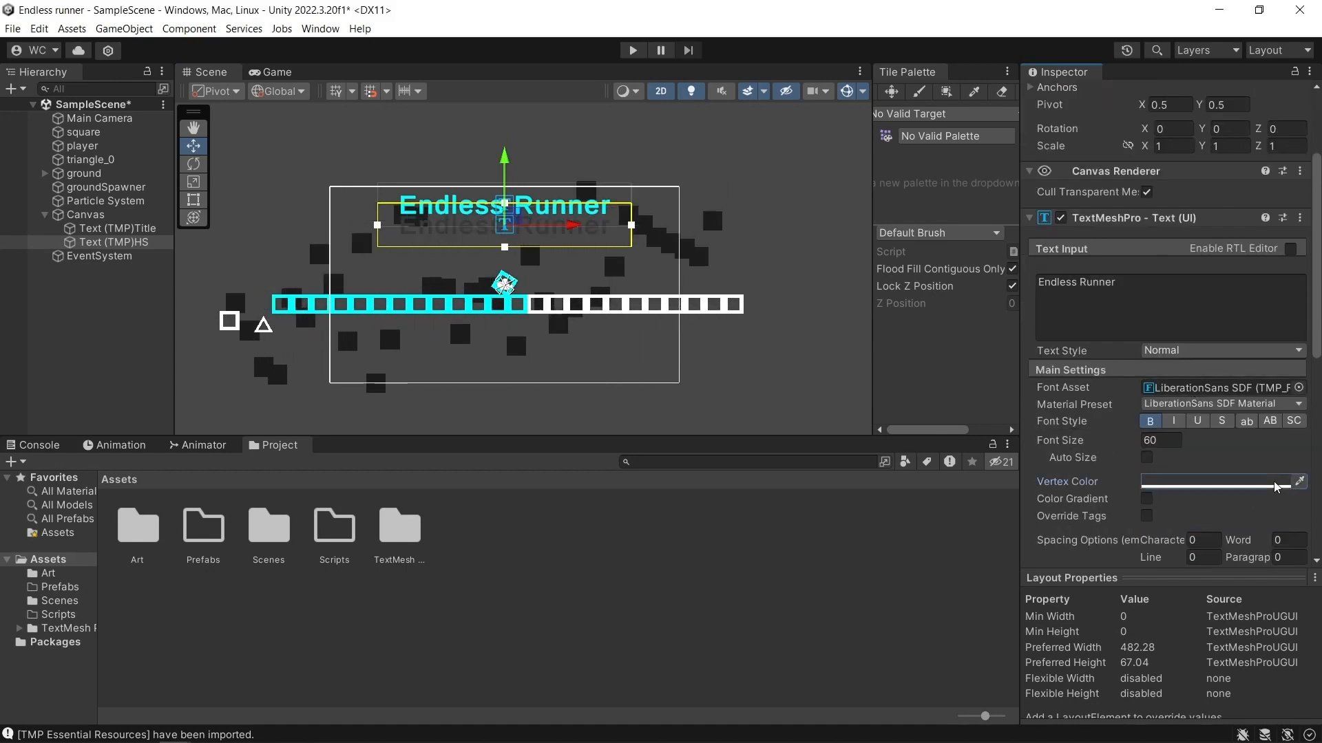
pyautogui.click(1171, 486)
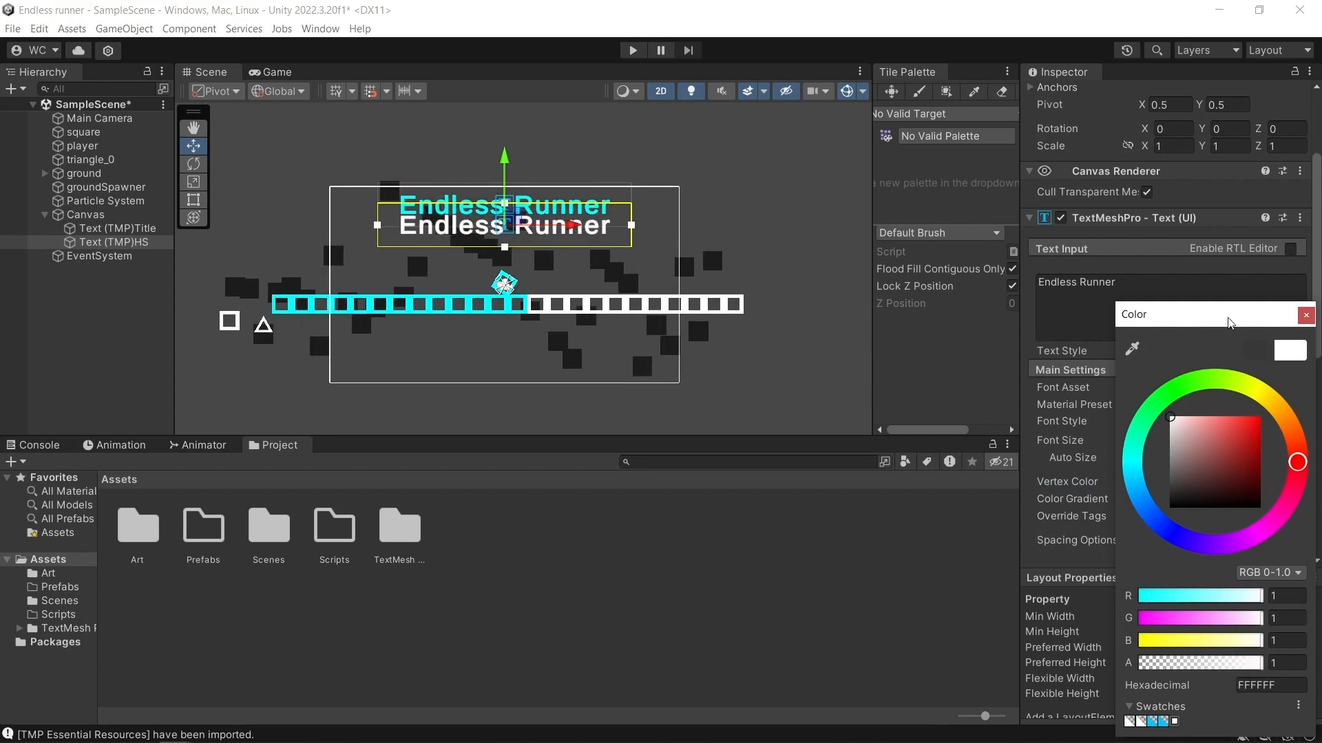
pyautogui.click(1302, 315)
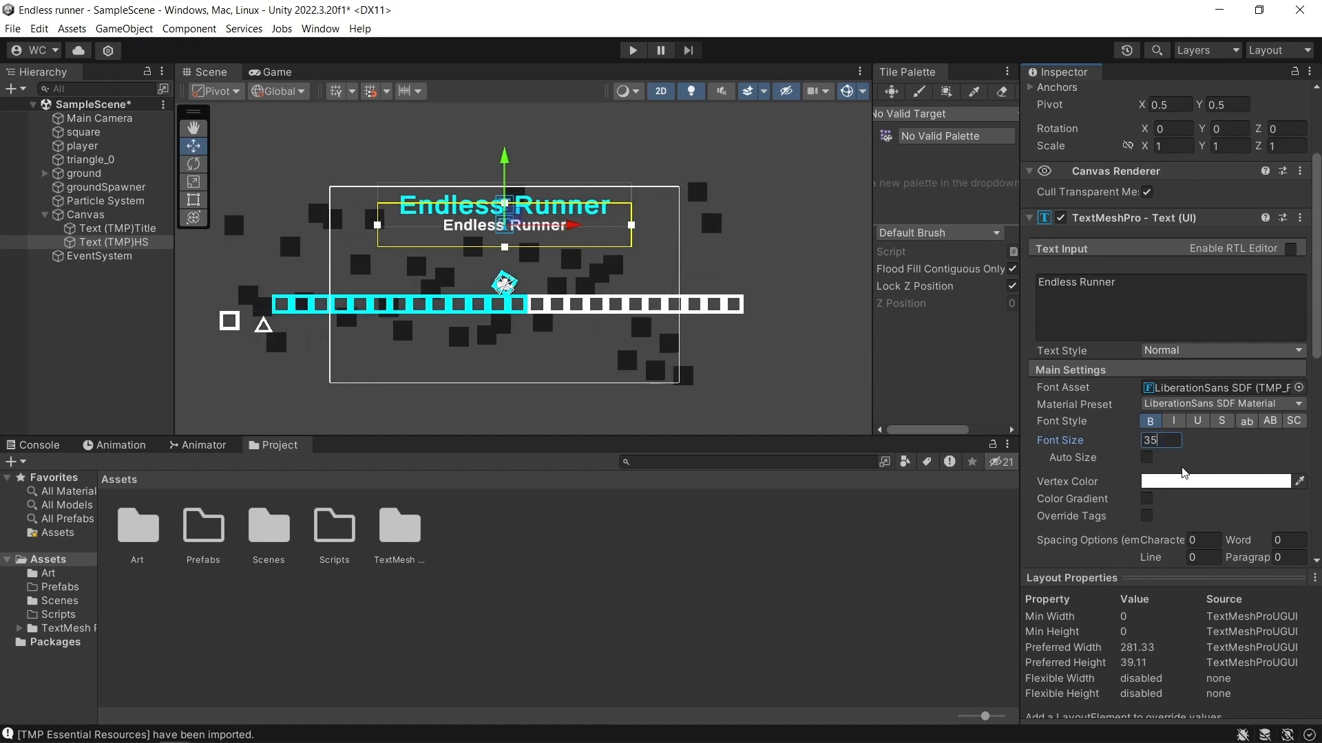
# Change the HS text to High Score and adjust it to Pos Y 142 after checking the Game view.
pyautogui.click(1108, 293)
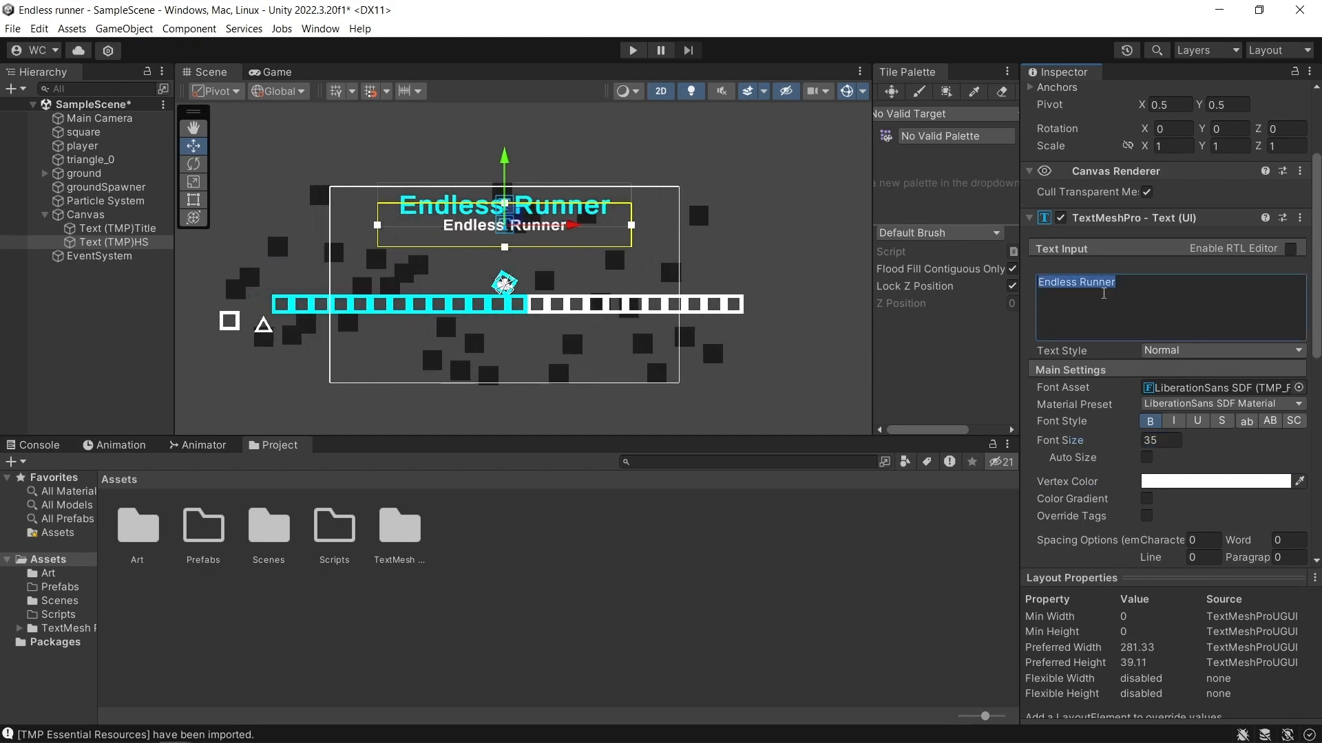
pyautogui.write('High ')
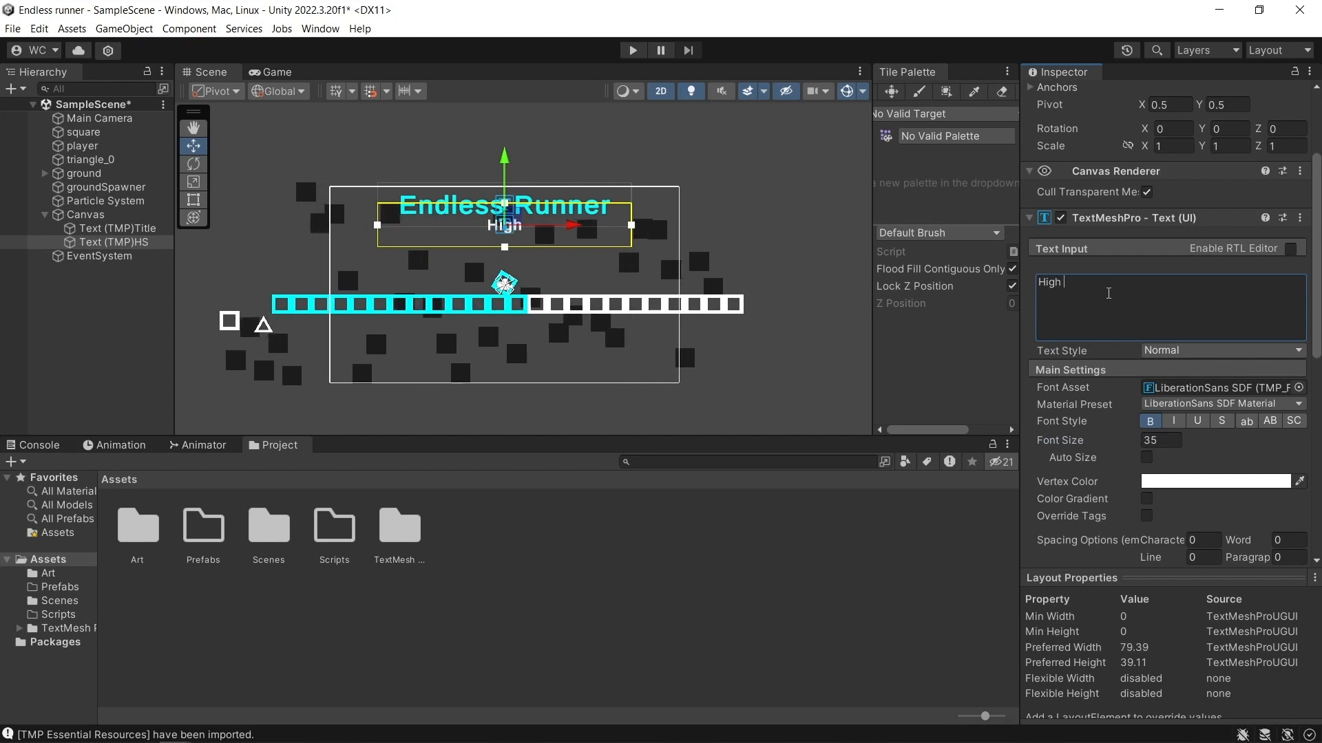
pyautogui.write('Score')
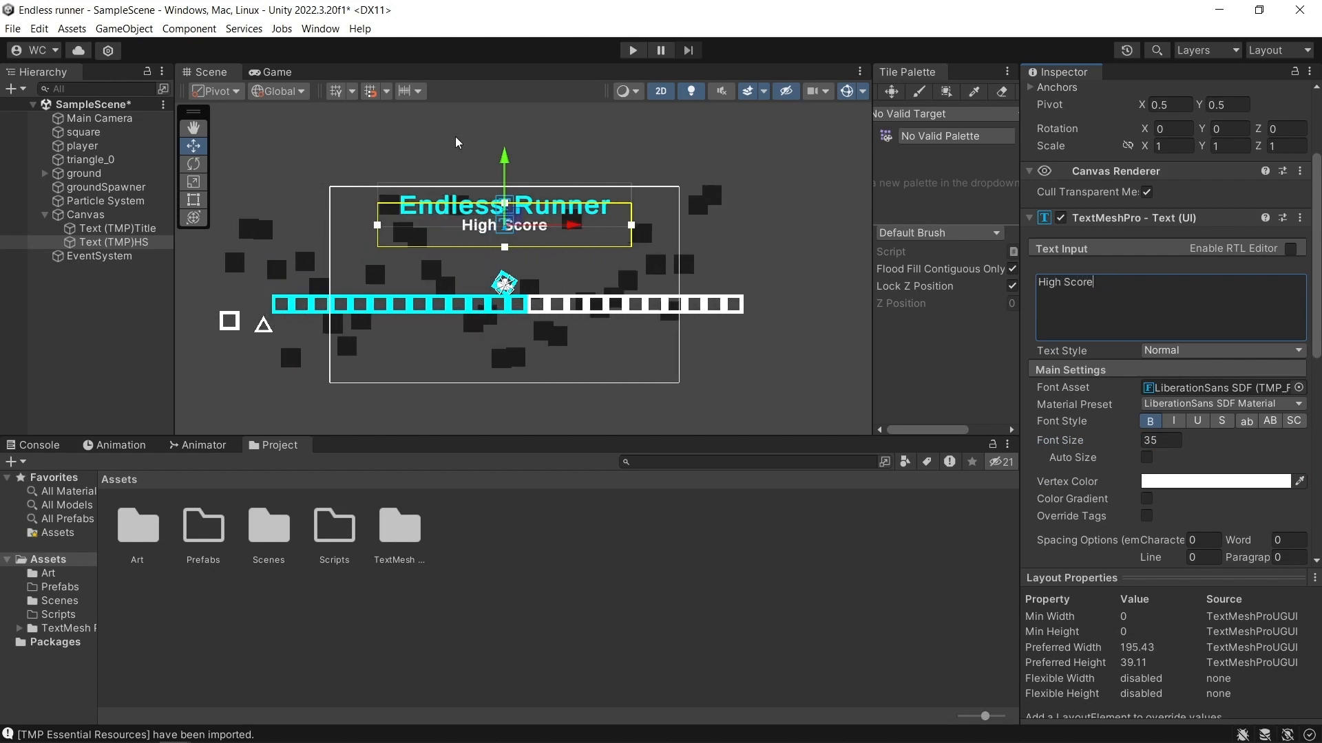
pyautogui.click(277, 72)
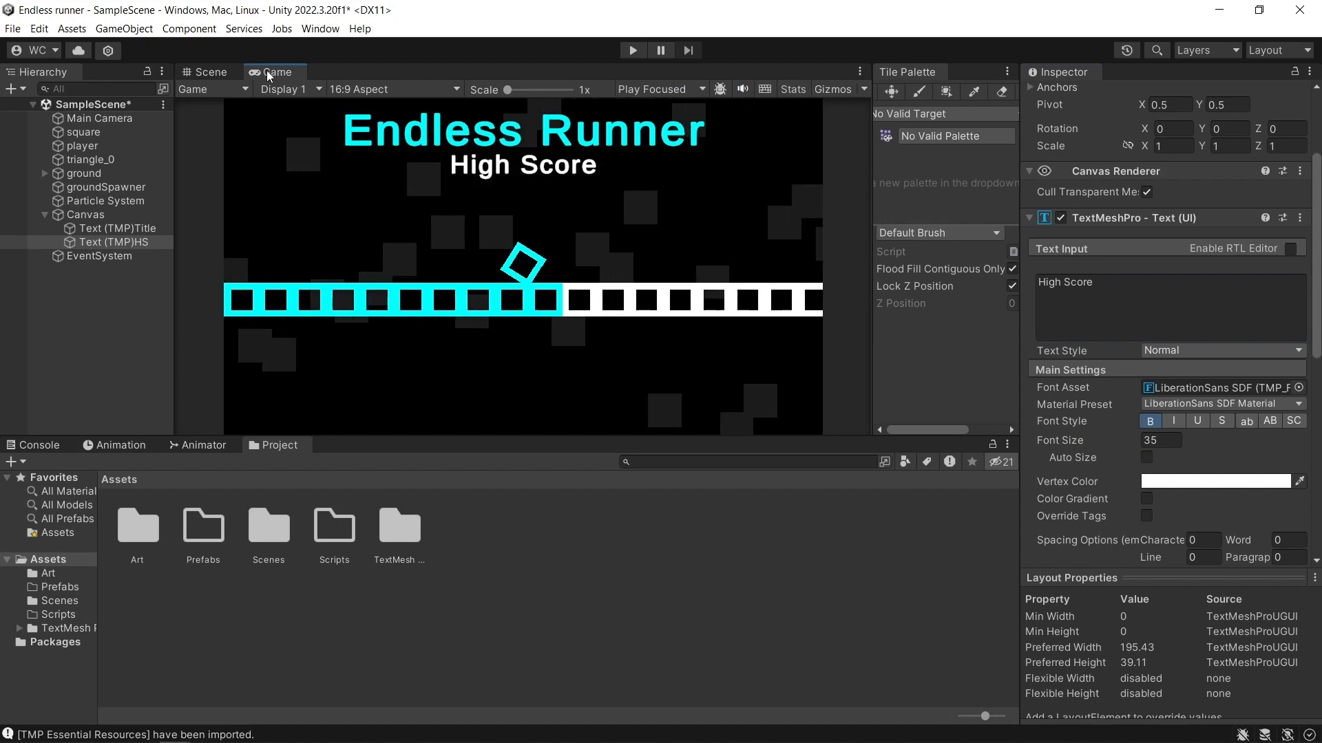
pyautogui.click(216, 73)
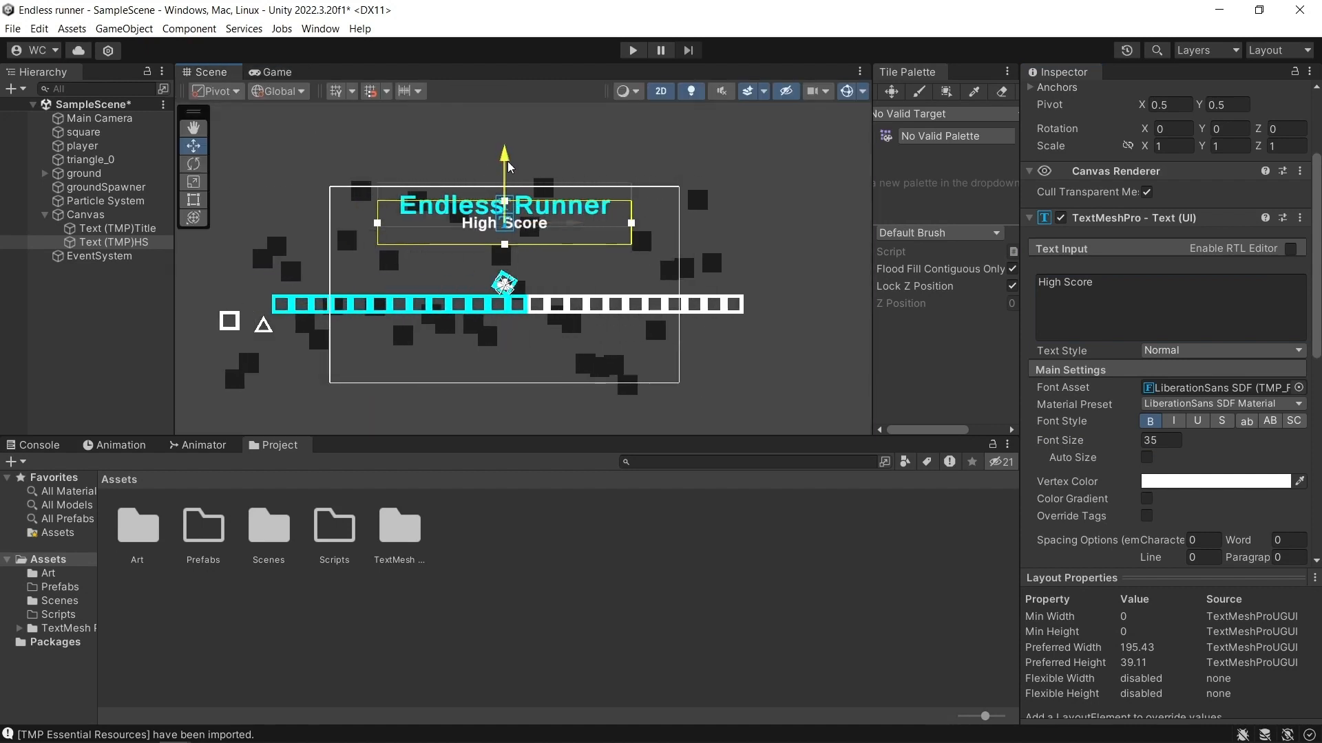
# Duplicate the High Score text object and rename the copy Text (TMP)HSscore.
pyautogui.click(166, 242)
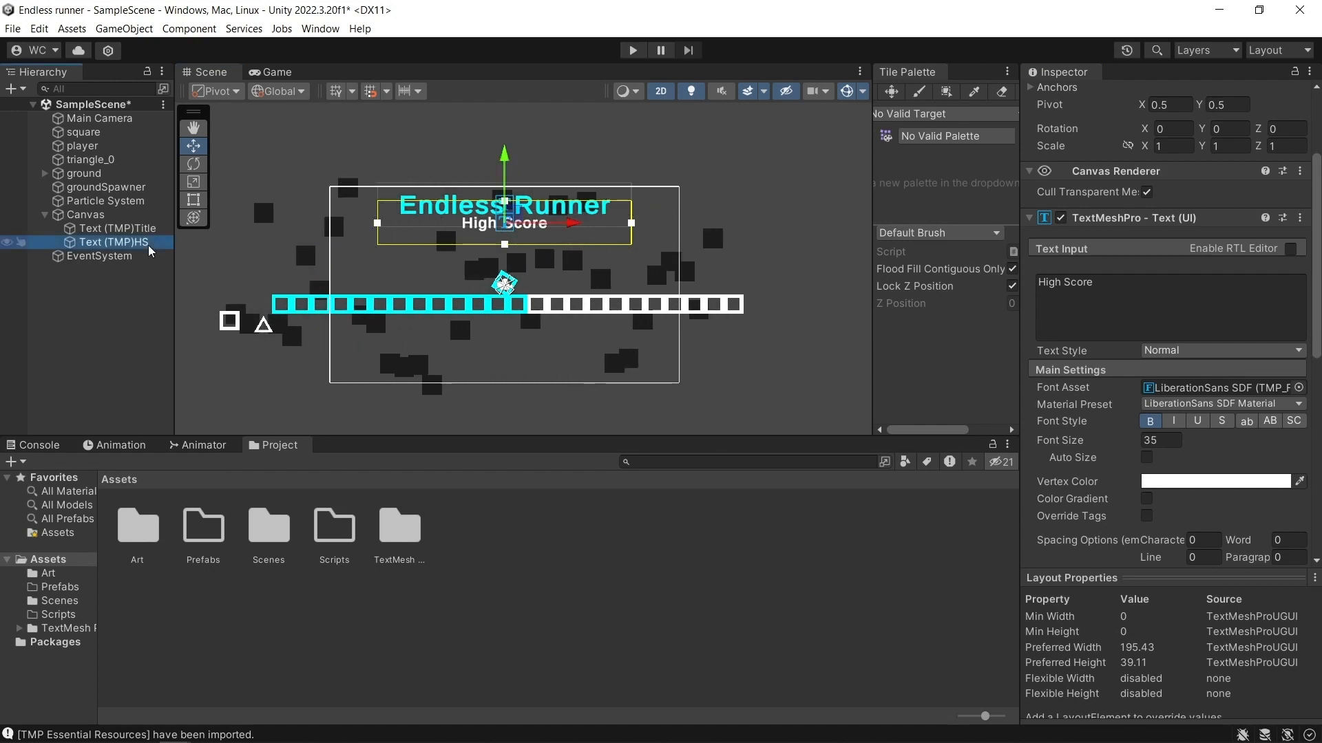
pyautogui.hotkey('ctrl', 'd')
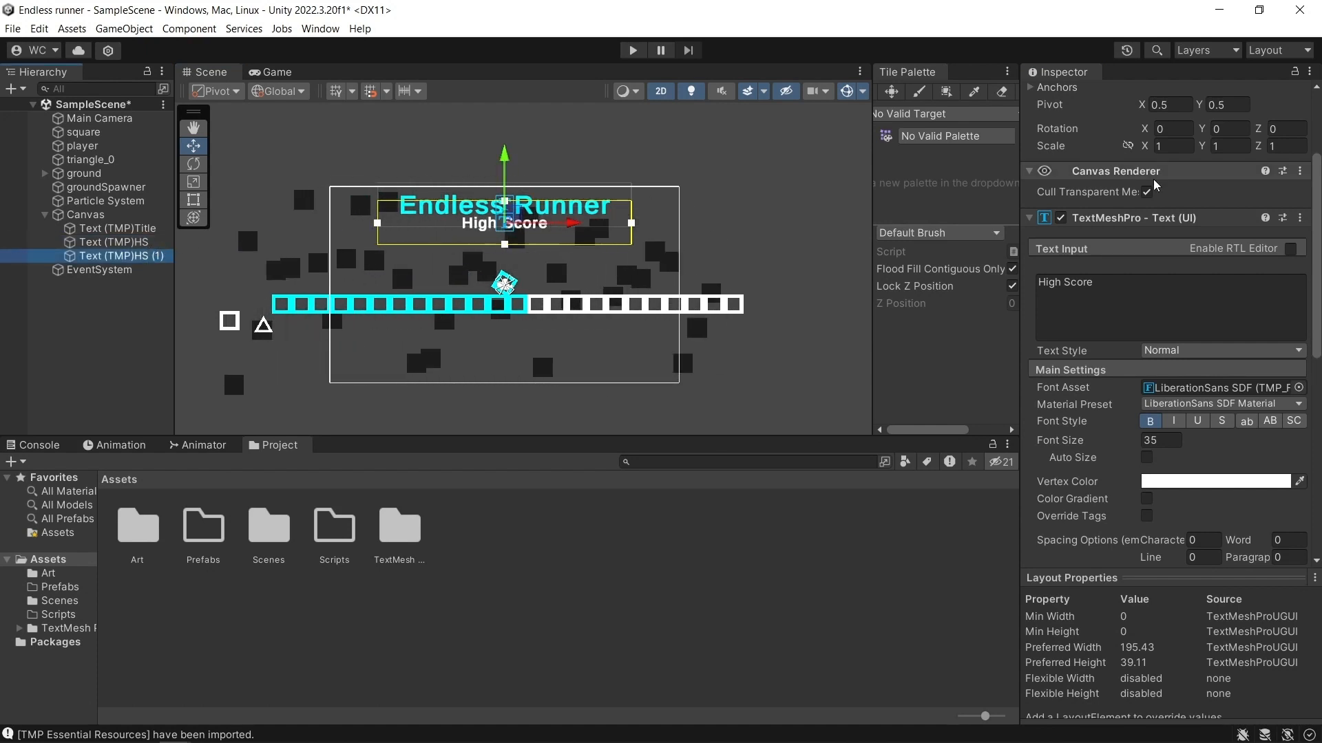
pyautogui.scroll(5, 1170, 276)
pyautogui.click(1191, 97)
pyautogui.press('BackSpace')
pyautogui.press('BackSpace')
pyautogui.press('BackSpace')
pyautogui.press('BackSpace')
pyautogui.write('score')
pyautogui.press('Return')
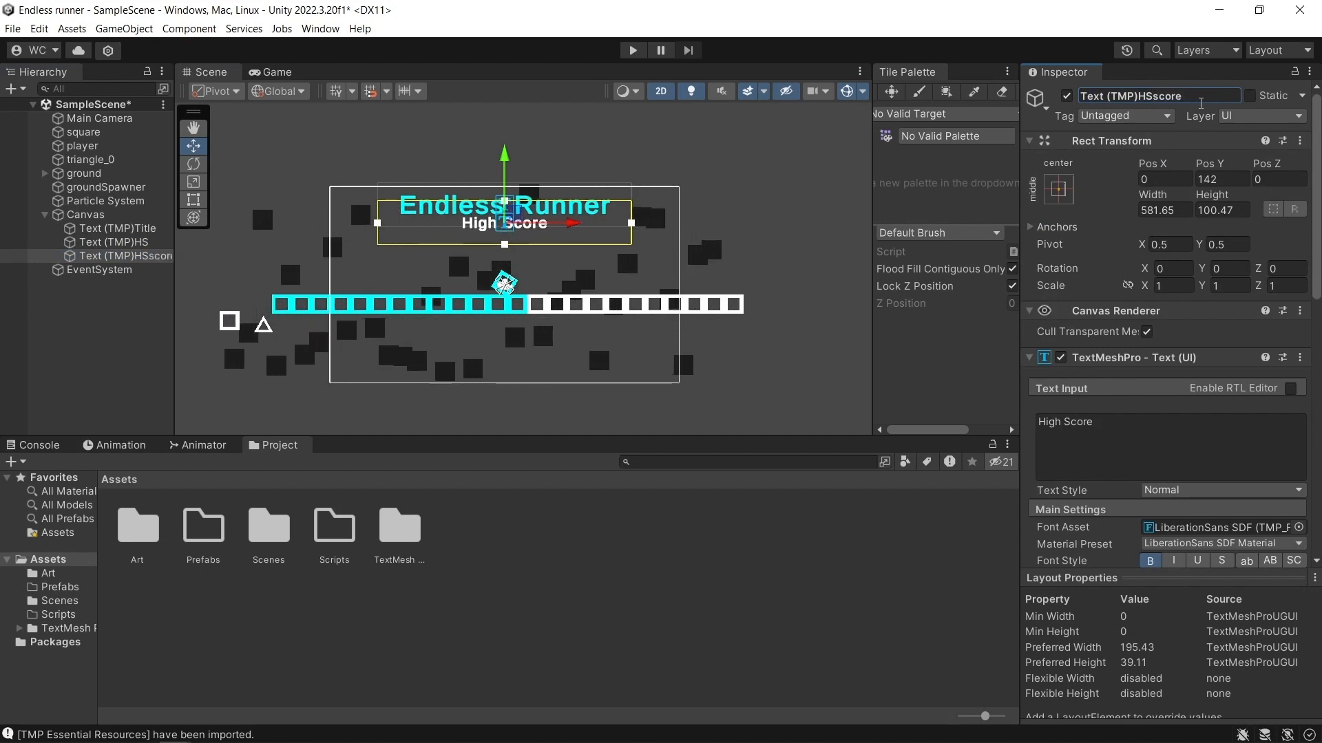
# Set the HSscore text to 0 and move it below the High Score label at Pos Y 110.
pyautogui.click(1129, 417)
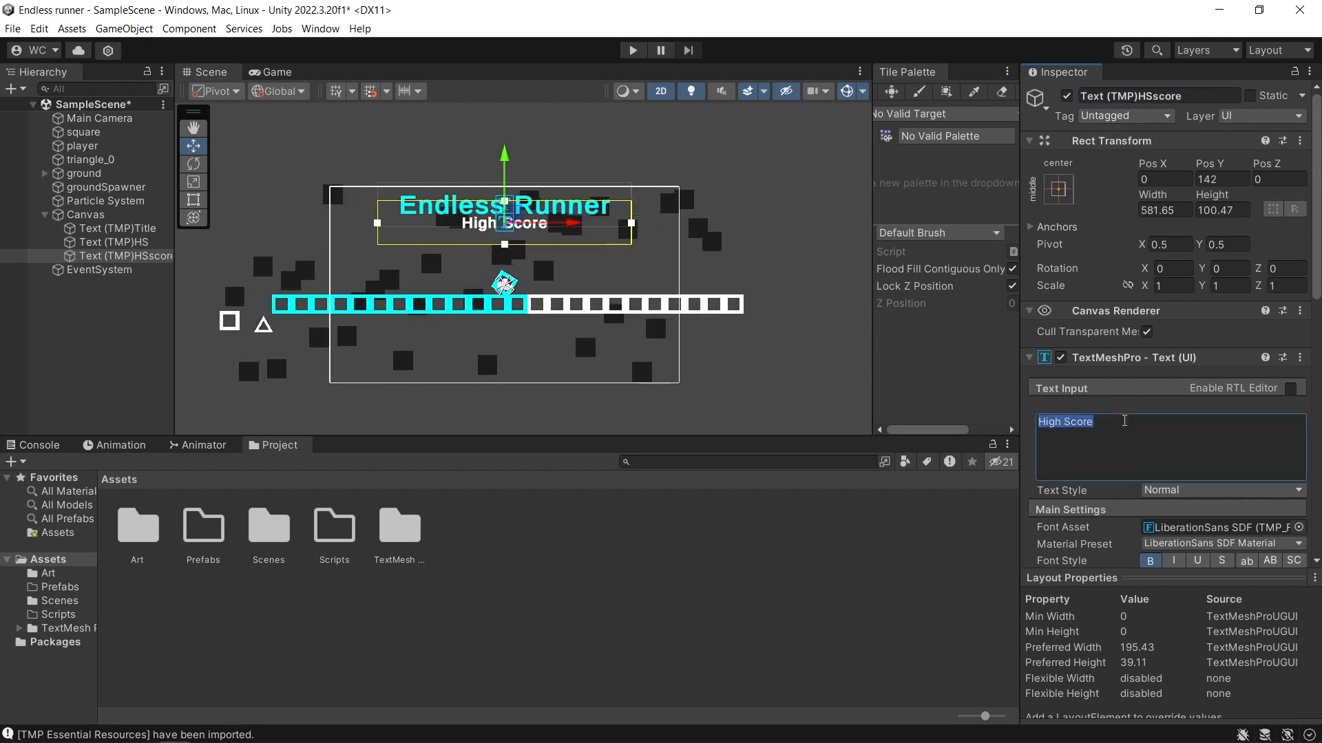
pyautogui.write('0')
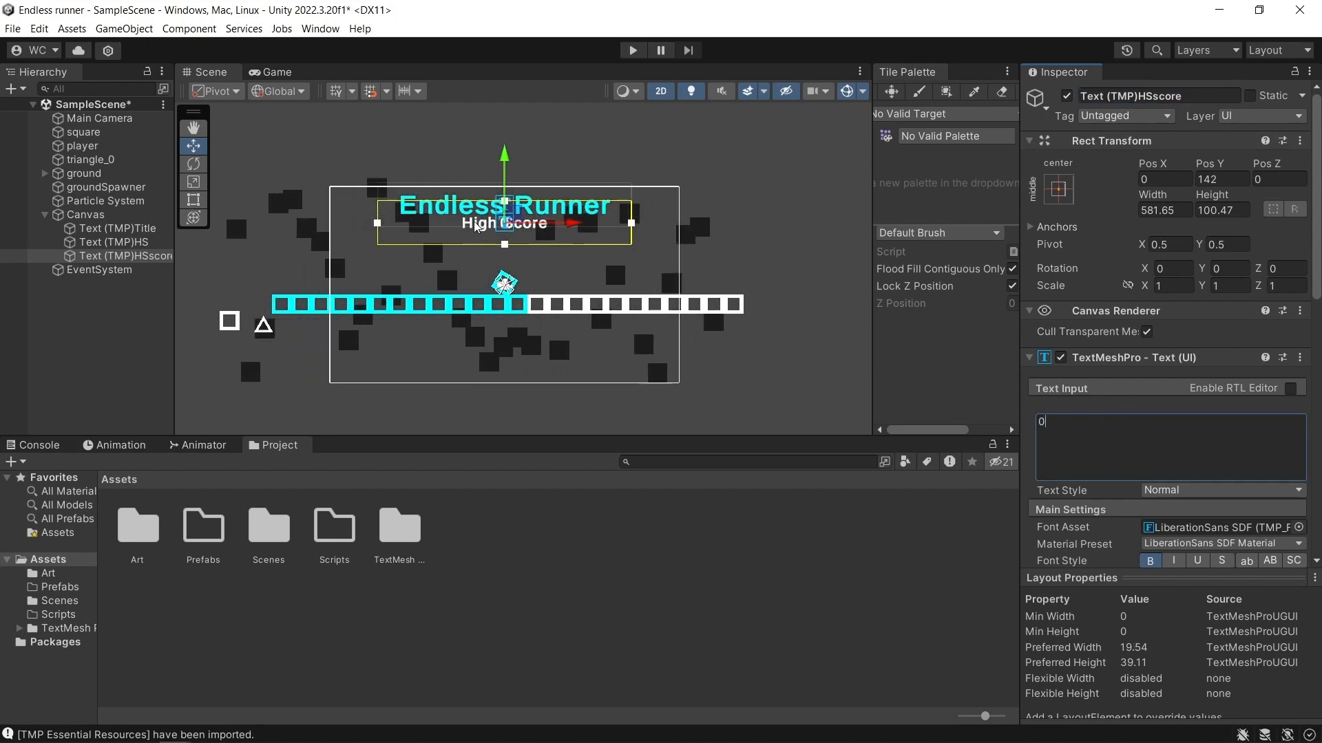
pyautogui.moveTo(504, 160); pyautogui.dragTo(511, 172)
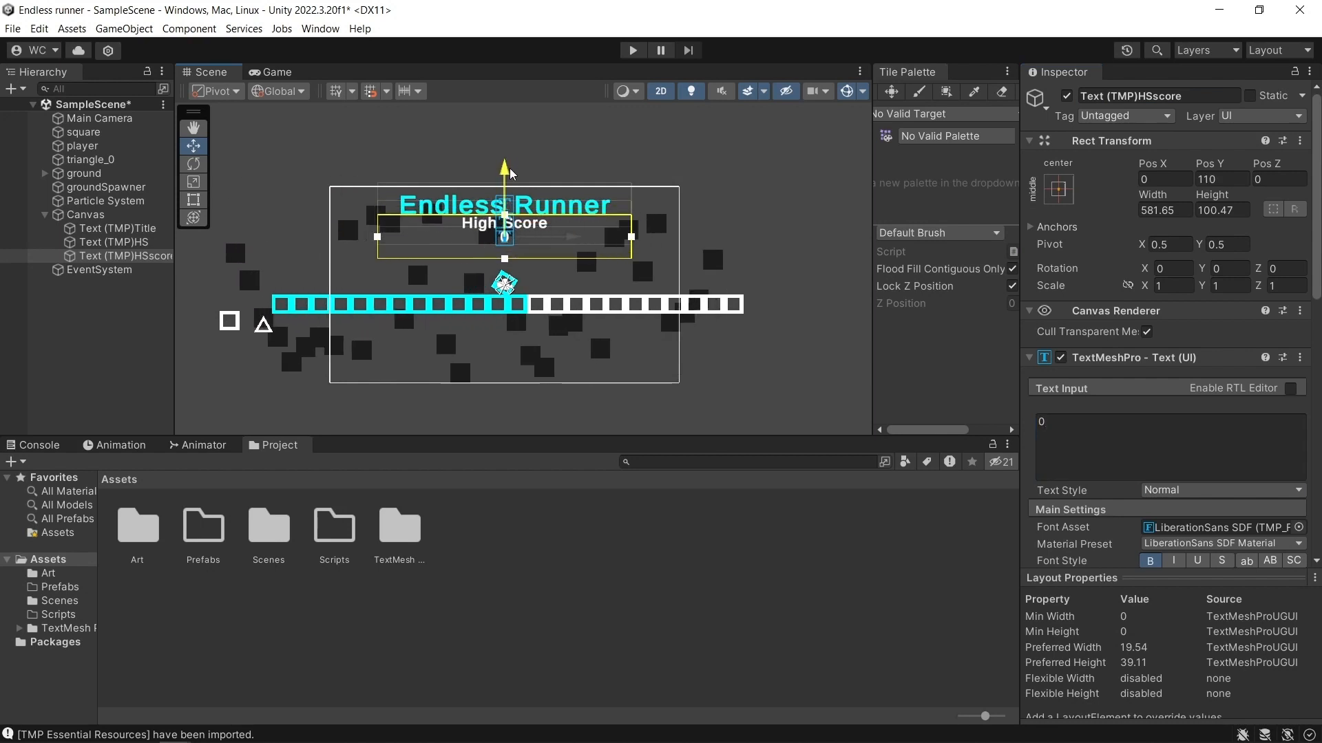
pyautogui.click(296, 73)
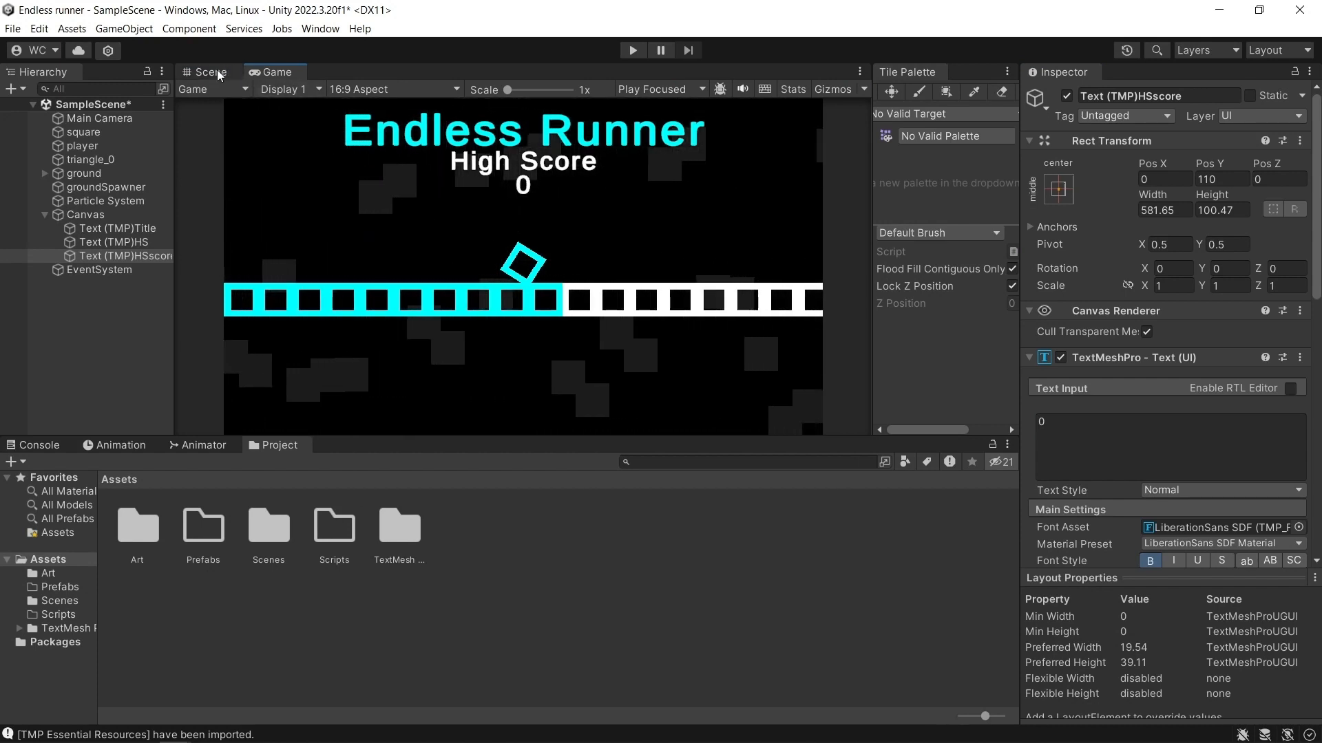
# Lower the 0 score text to Pos Y 99, checking its spacing under High Score in the Game view.
pyautogui.hotkey('ctrl', '1')
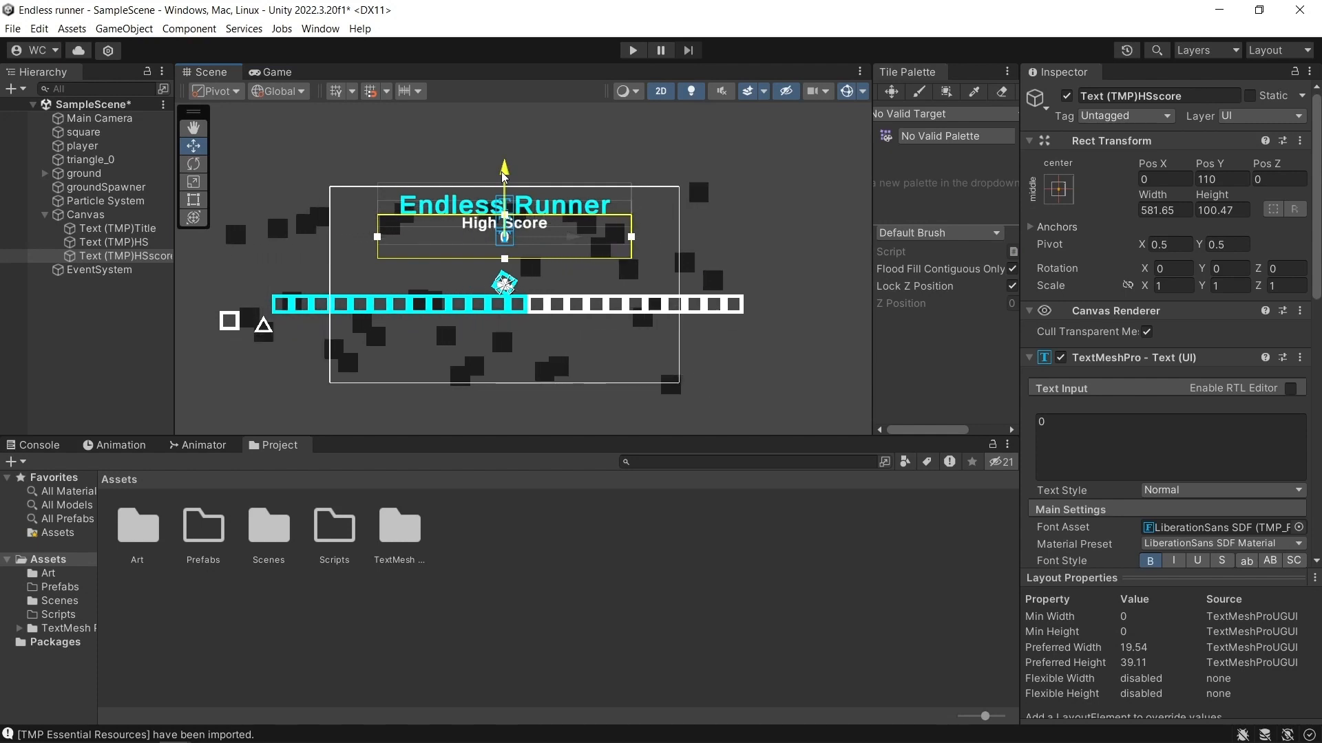
pyautogui.moveTo(504, 177); pyautogui.dragTo(503, 180)
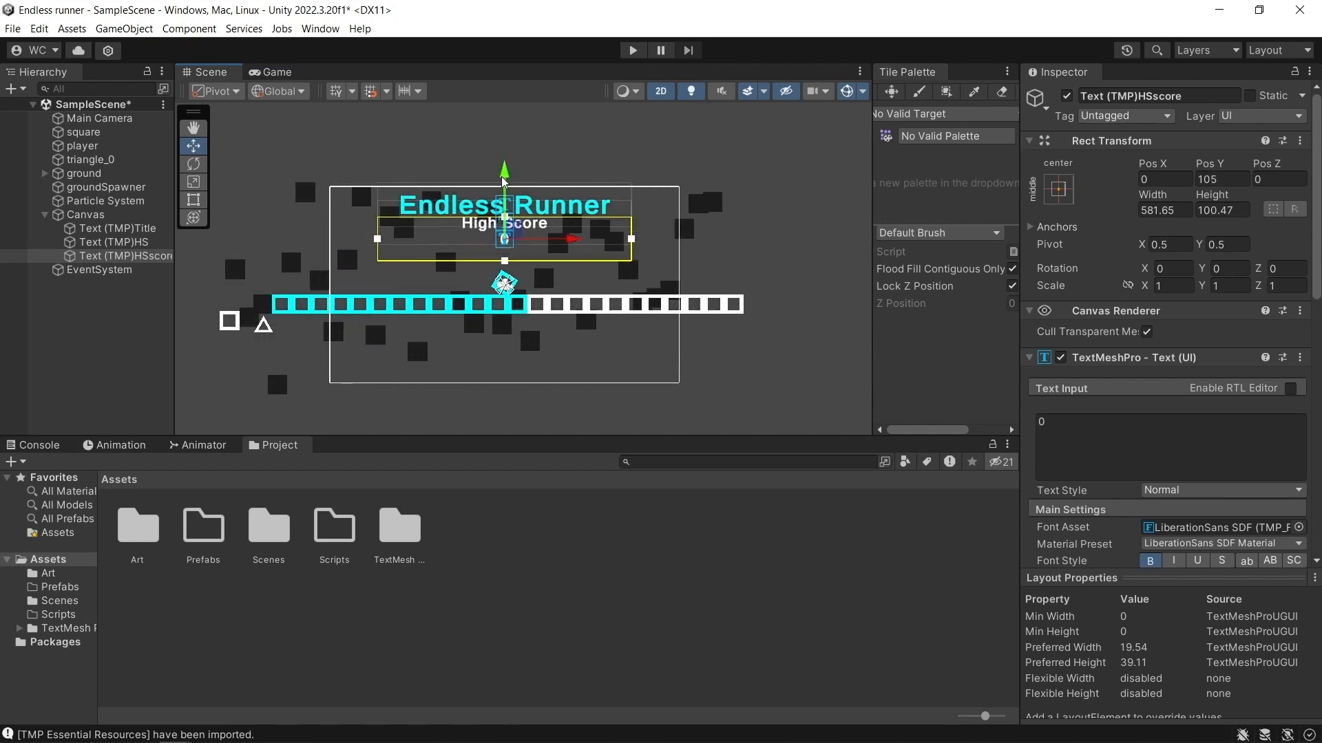
pyautogui.hotkey('ctrl', '2')
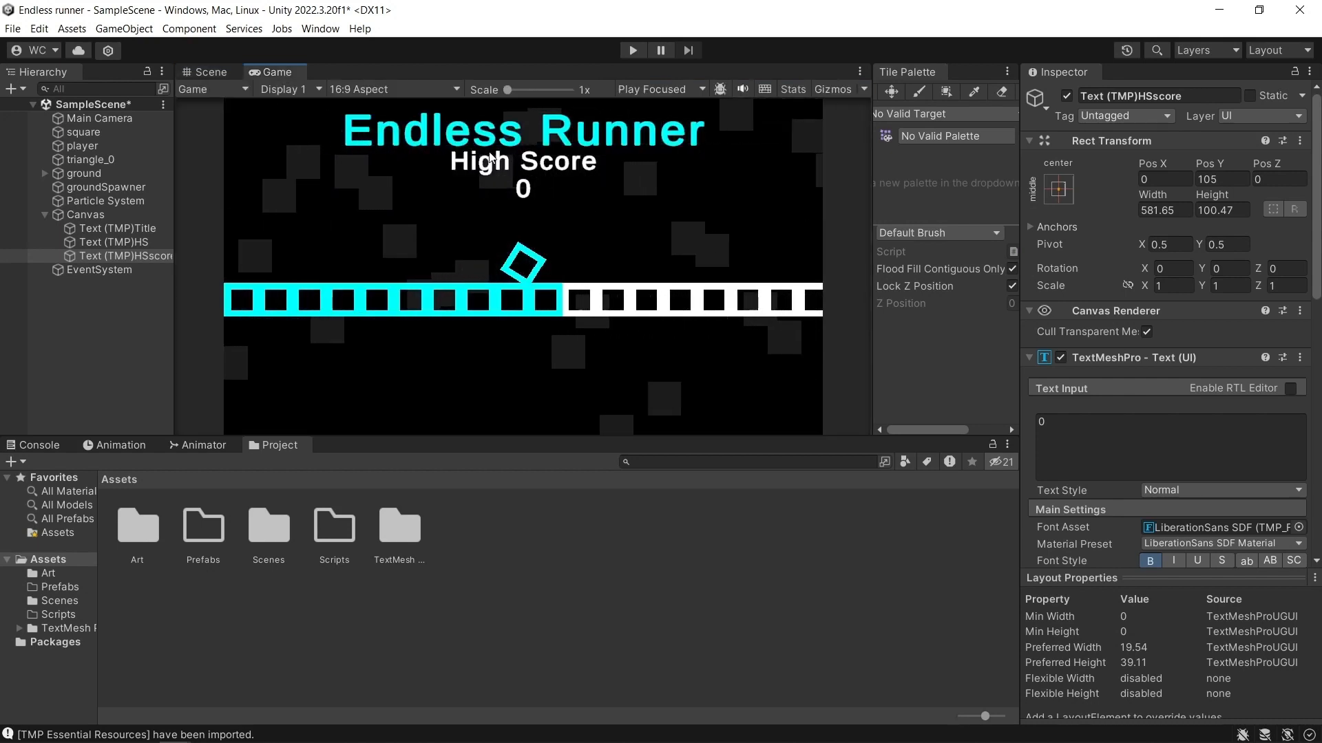
pyautogui.hotkey('ctrl', '1')
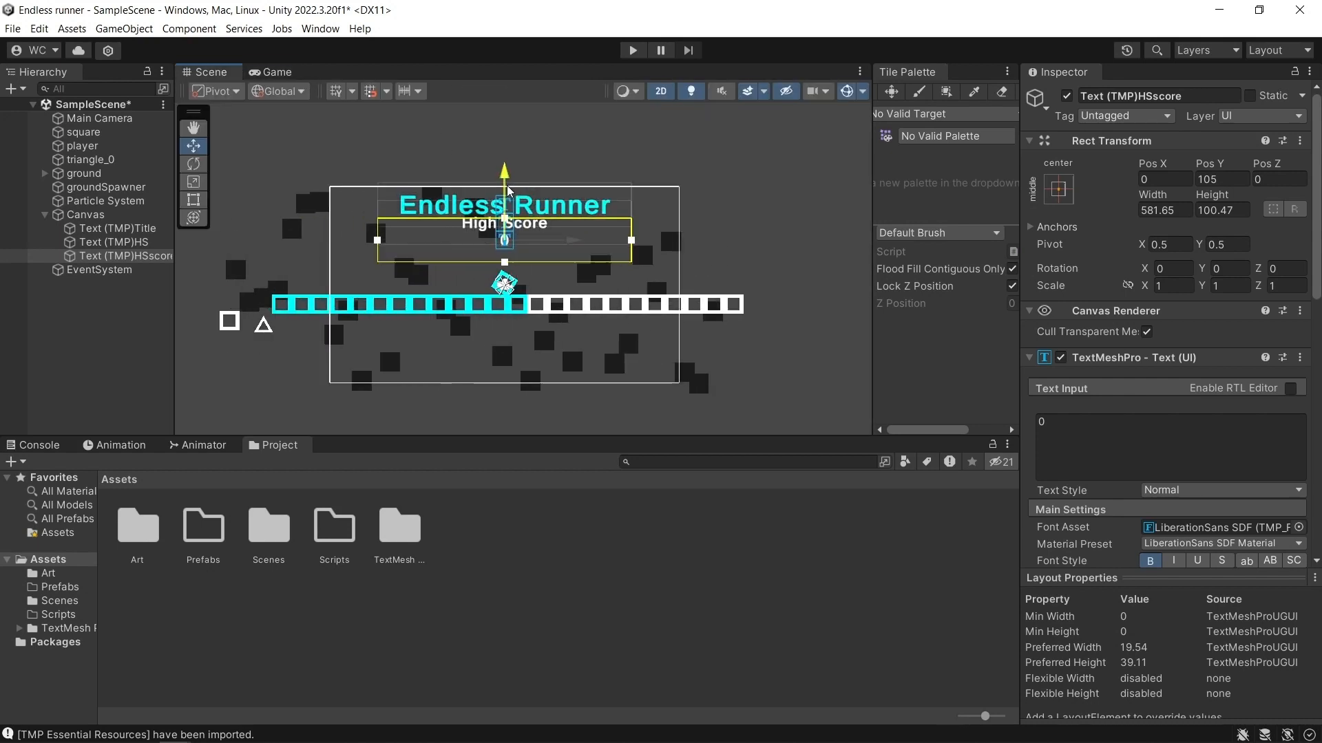
pyautogui.click(277, 74)
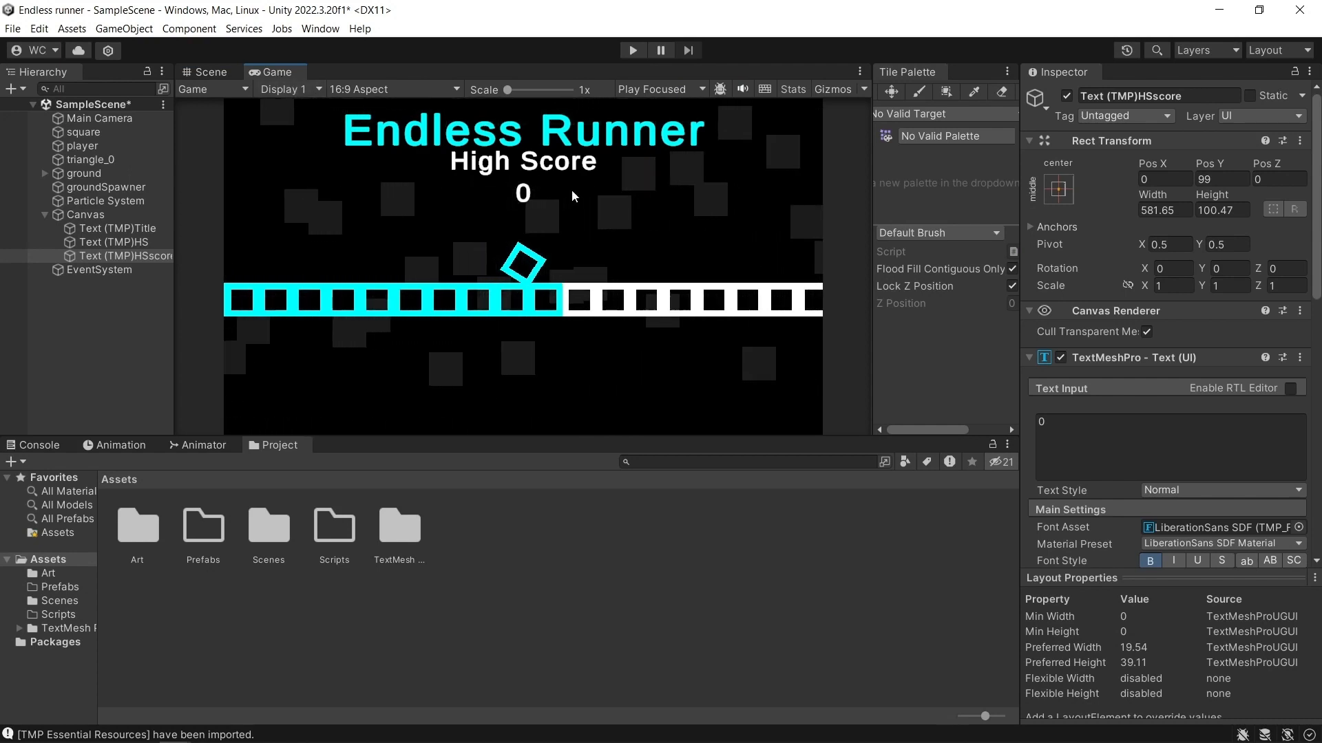
pyautogui.hotkey('ctrl', '1')
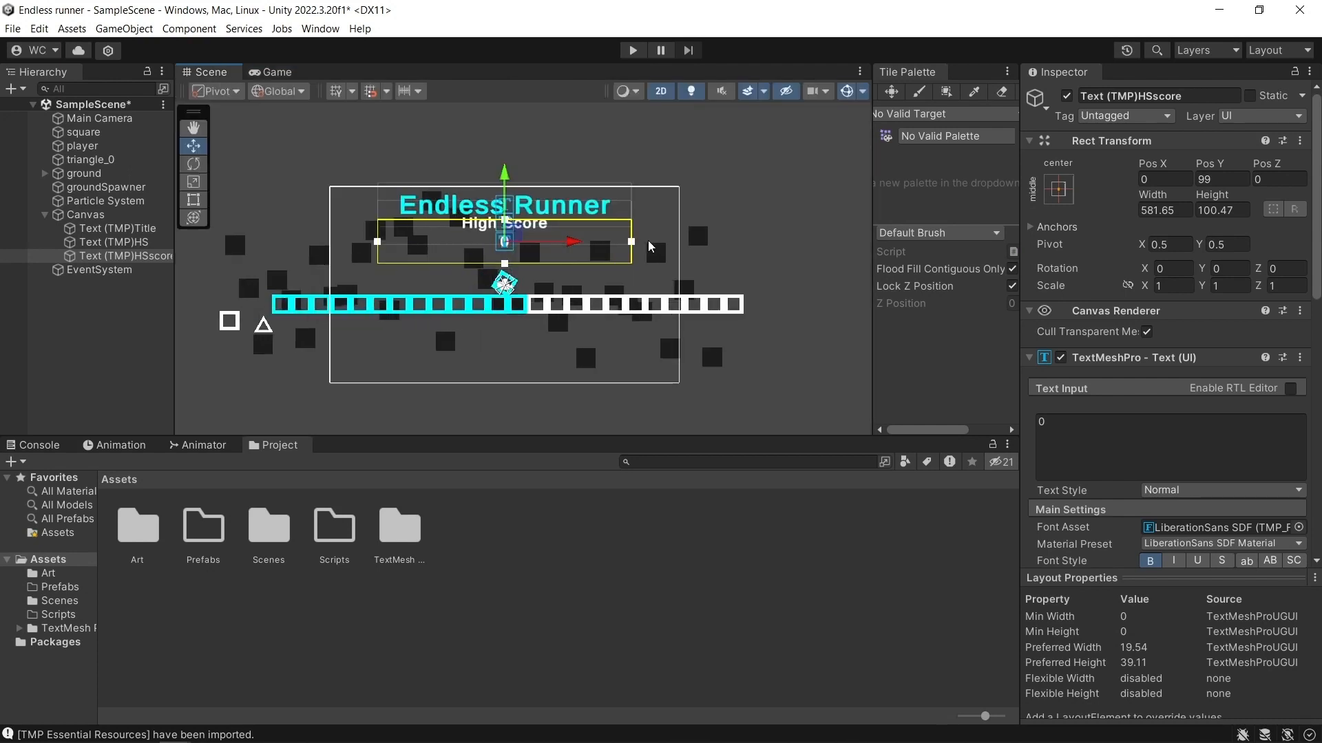
# Add a TextMeshPro button under the Canvas and place it below the ground at Pos X 0, Pos Y -132.
pyautogui.rightClick(88, 218)
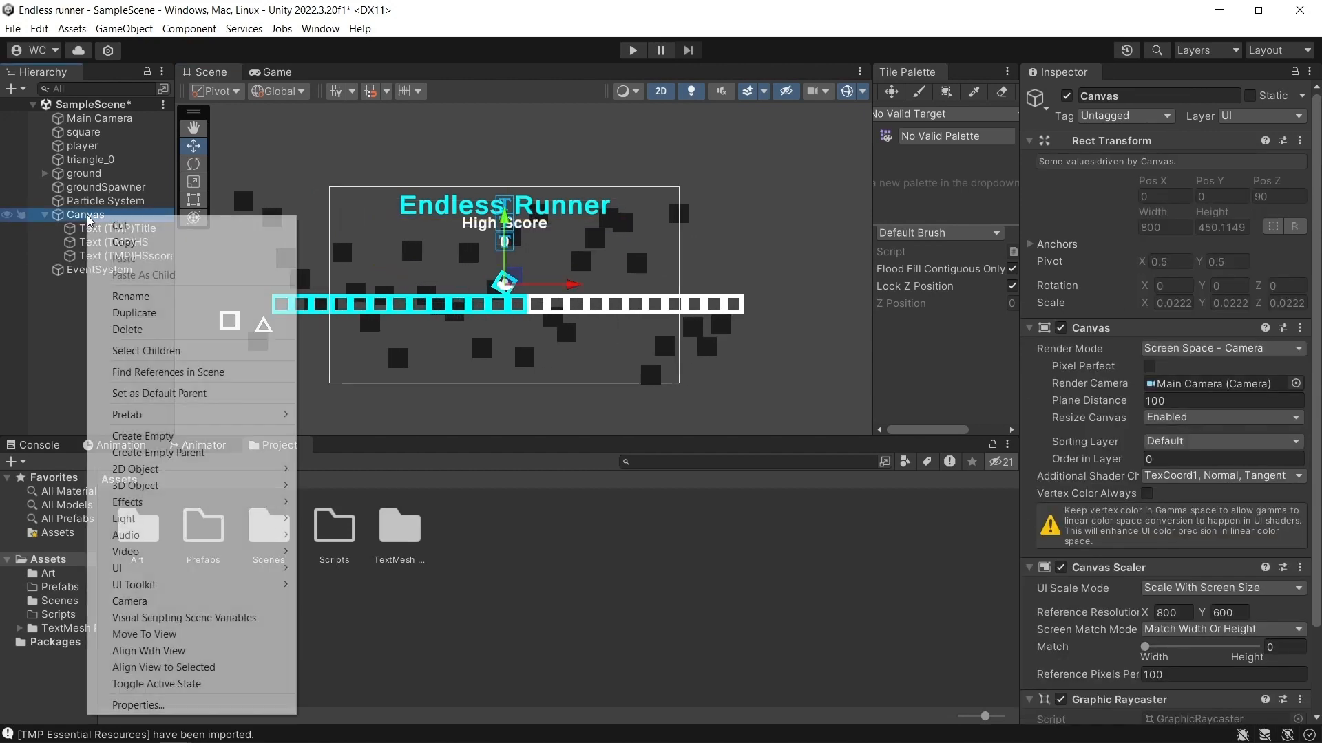
pyautogui.moveTo(242, 572)
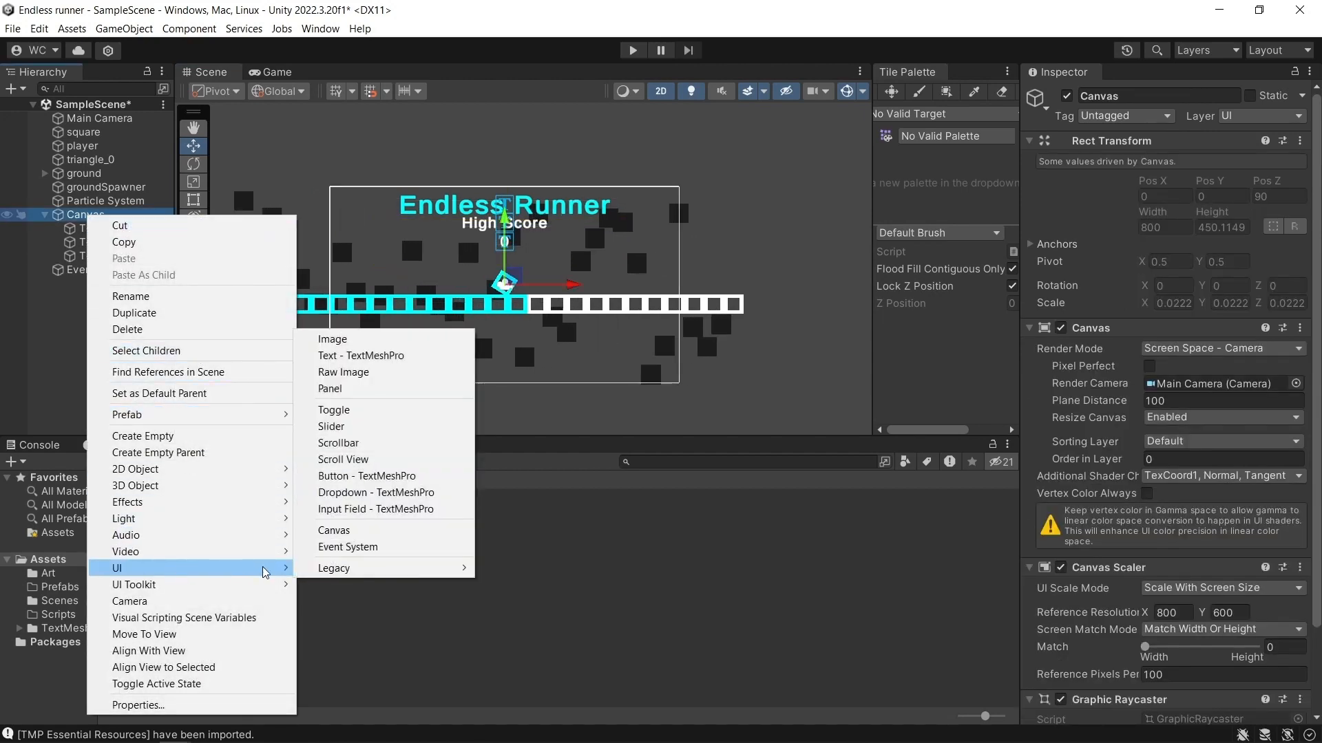
pyautogui.click(371, 477)
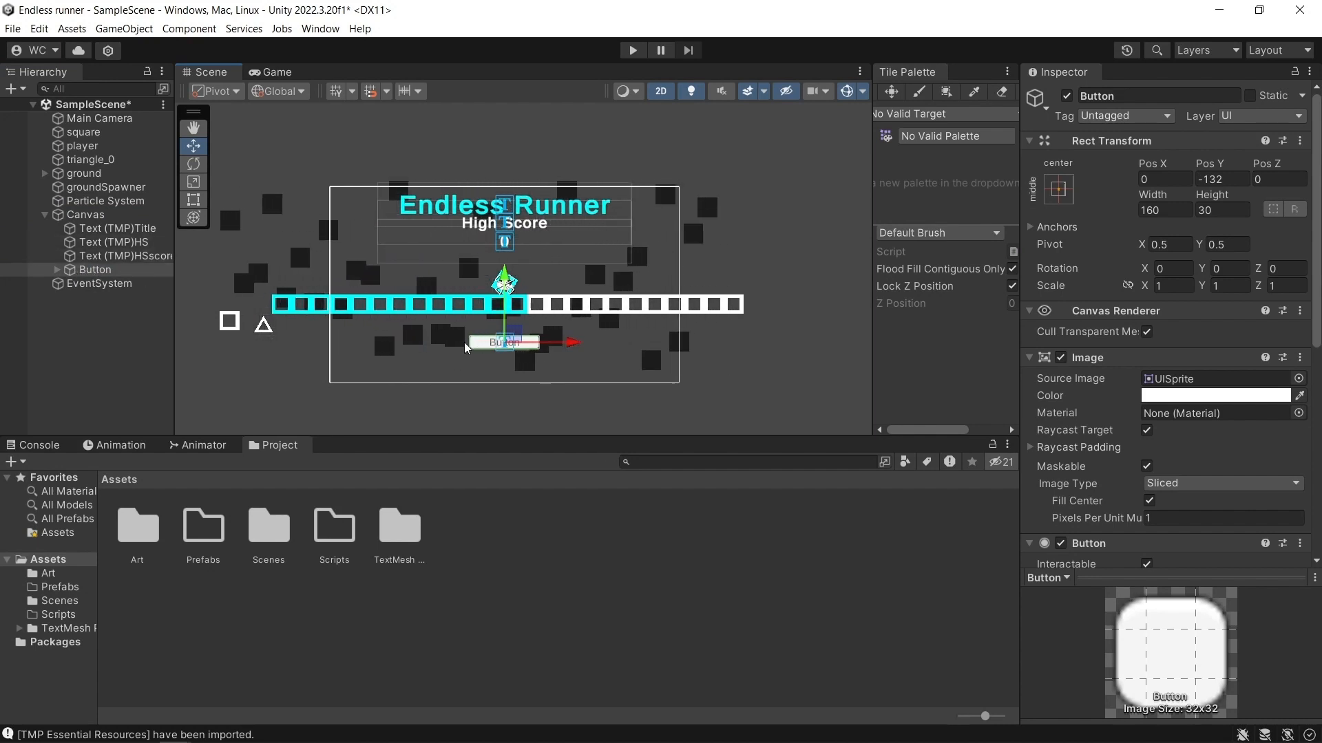
# Add a UI Image object under the Canvas.
pyautogui.rightClick(85, 215)
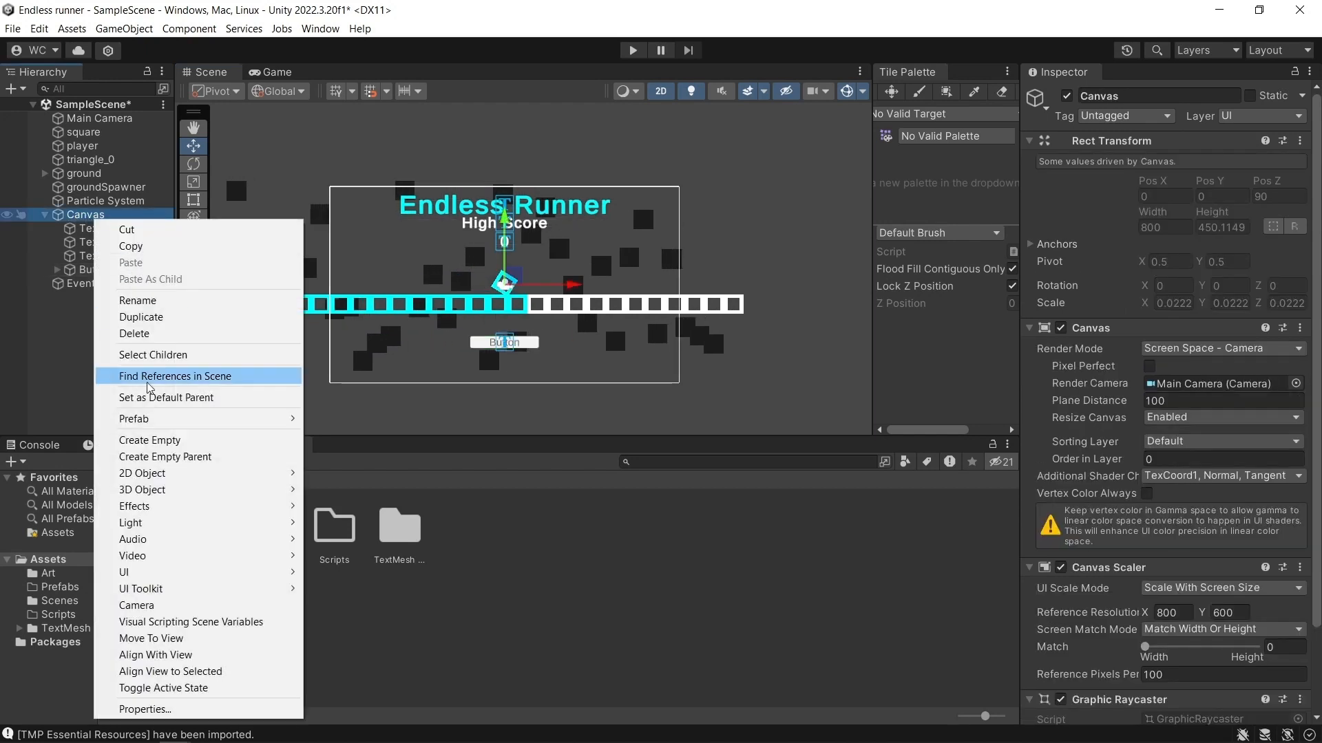
pyautogui.moveTo(185, 572)
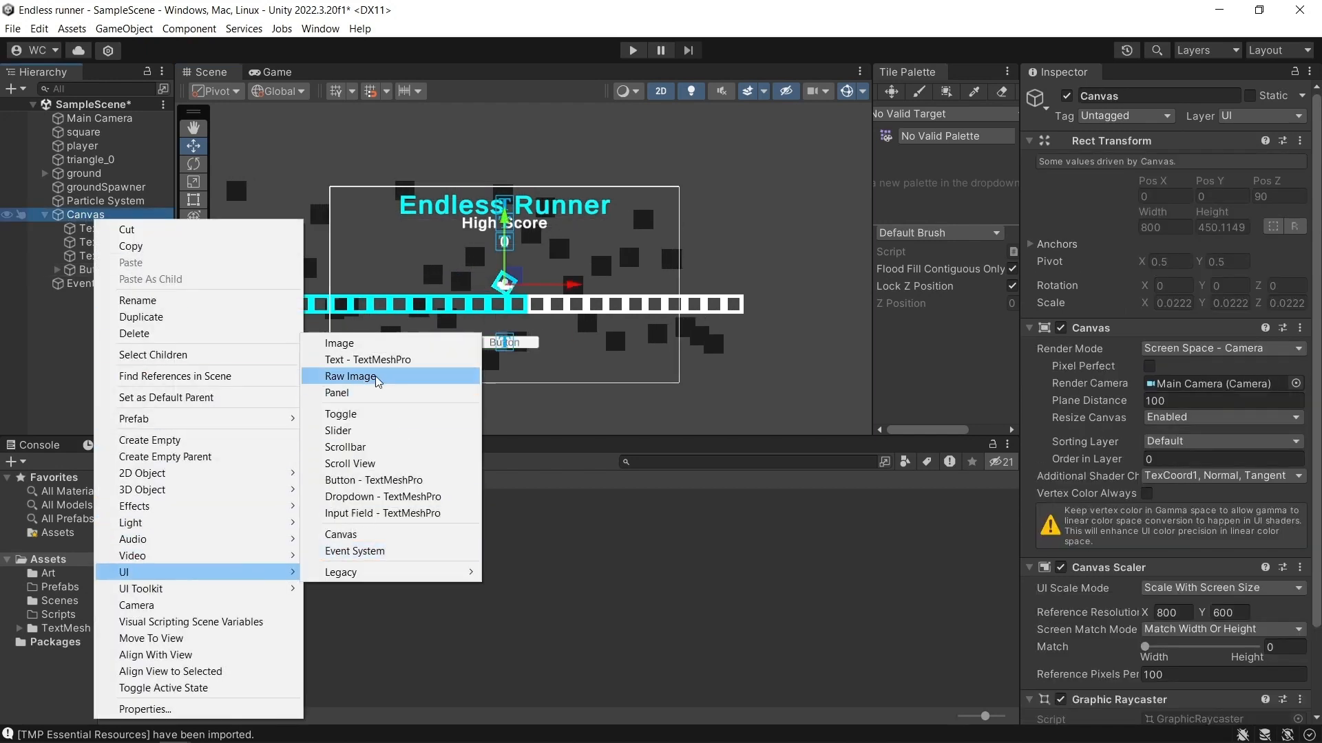
pyautogui.click(375, 344)
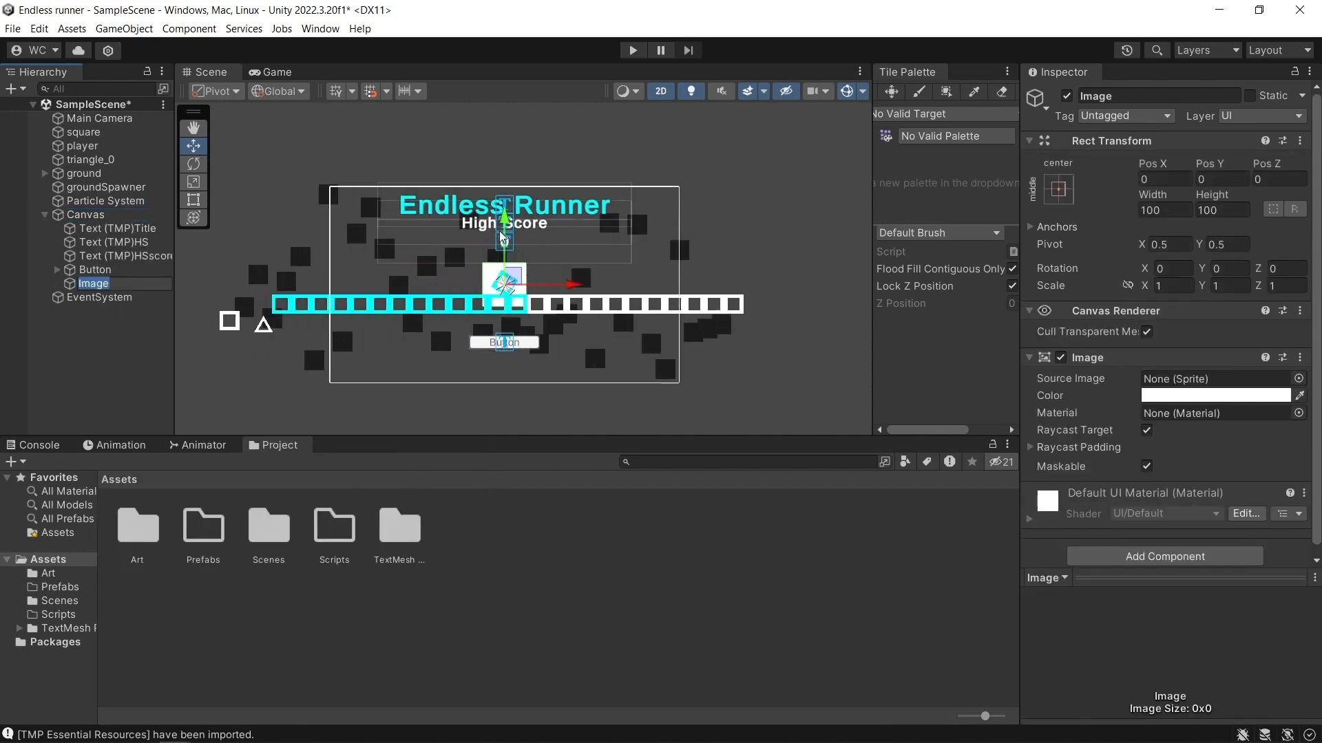
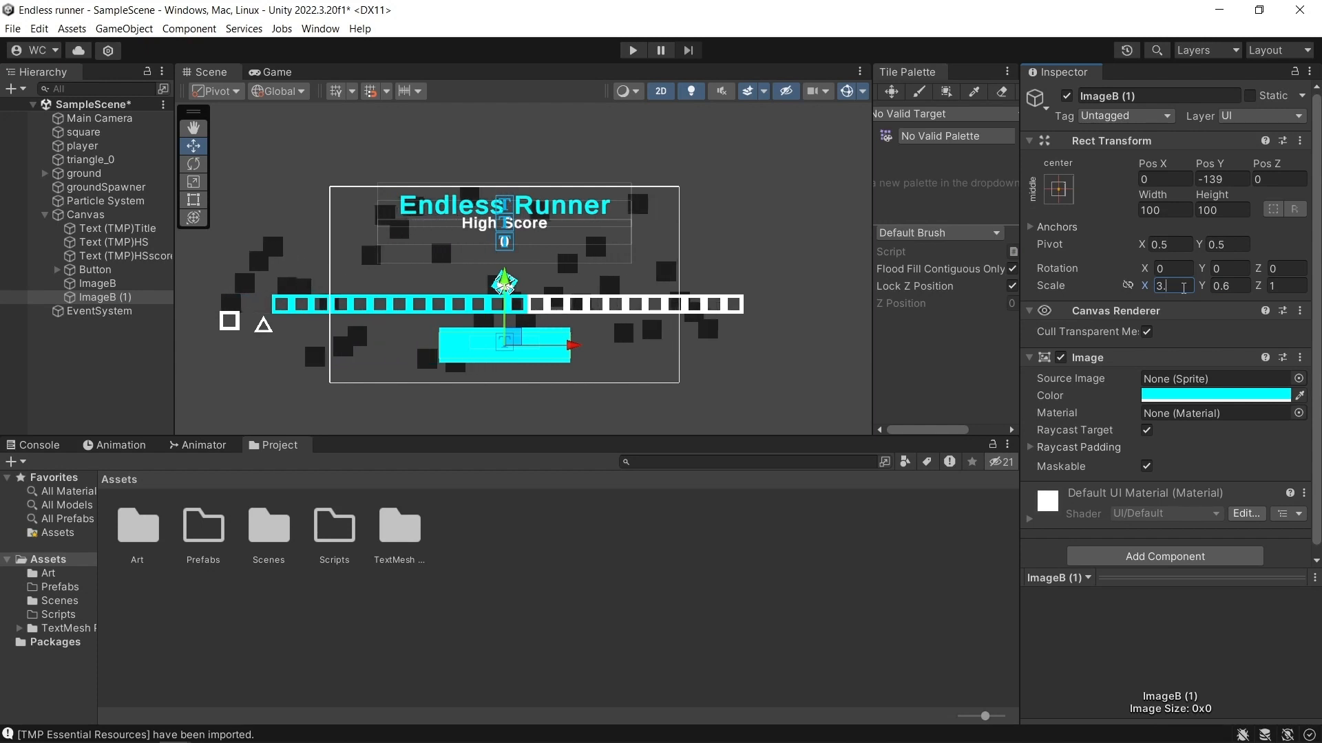
# Set the X scale of the second cyan image, ImageB (1), to 3.1 and compare its ends with the first image.
pyautogui.write('2')
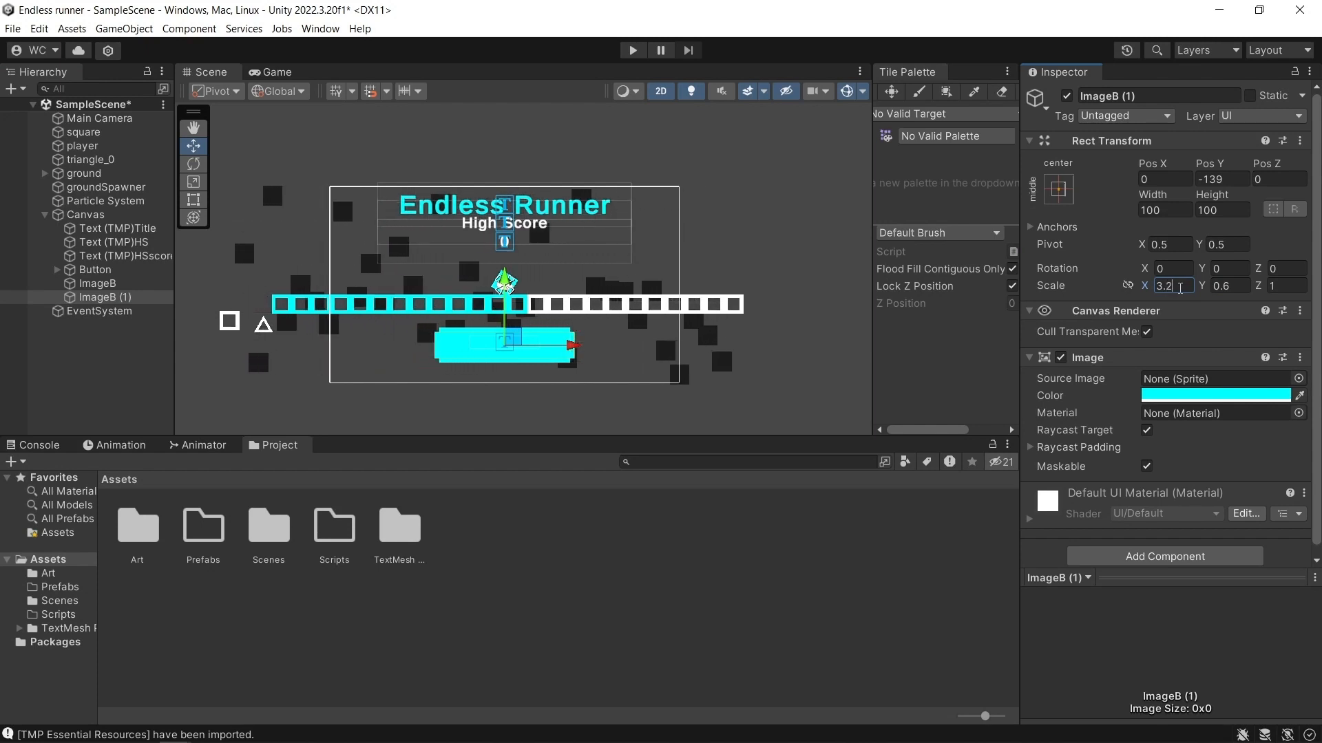
pyautogui.press('BackSpace')
pyautogui.write('1')
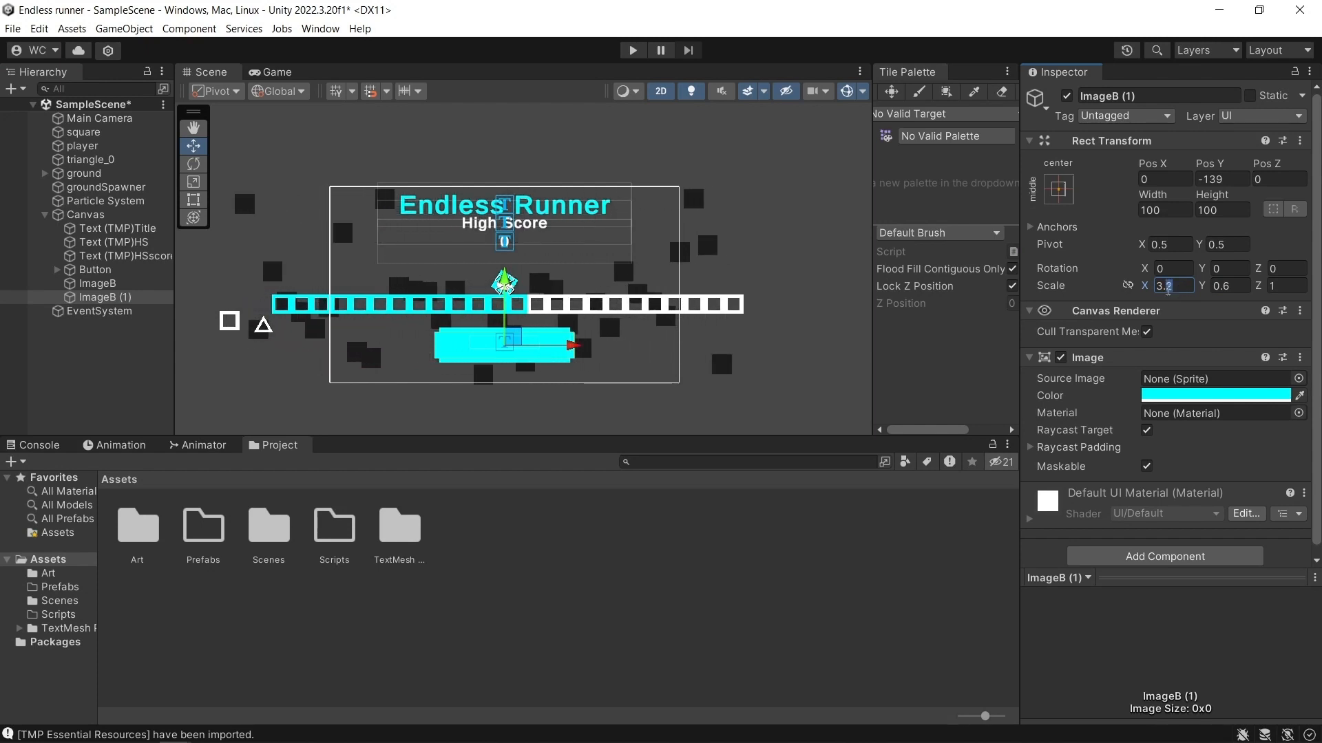
pyautogui.scroll(6, 606, 354)
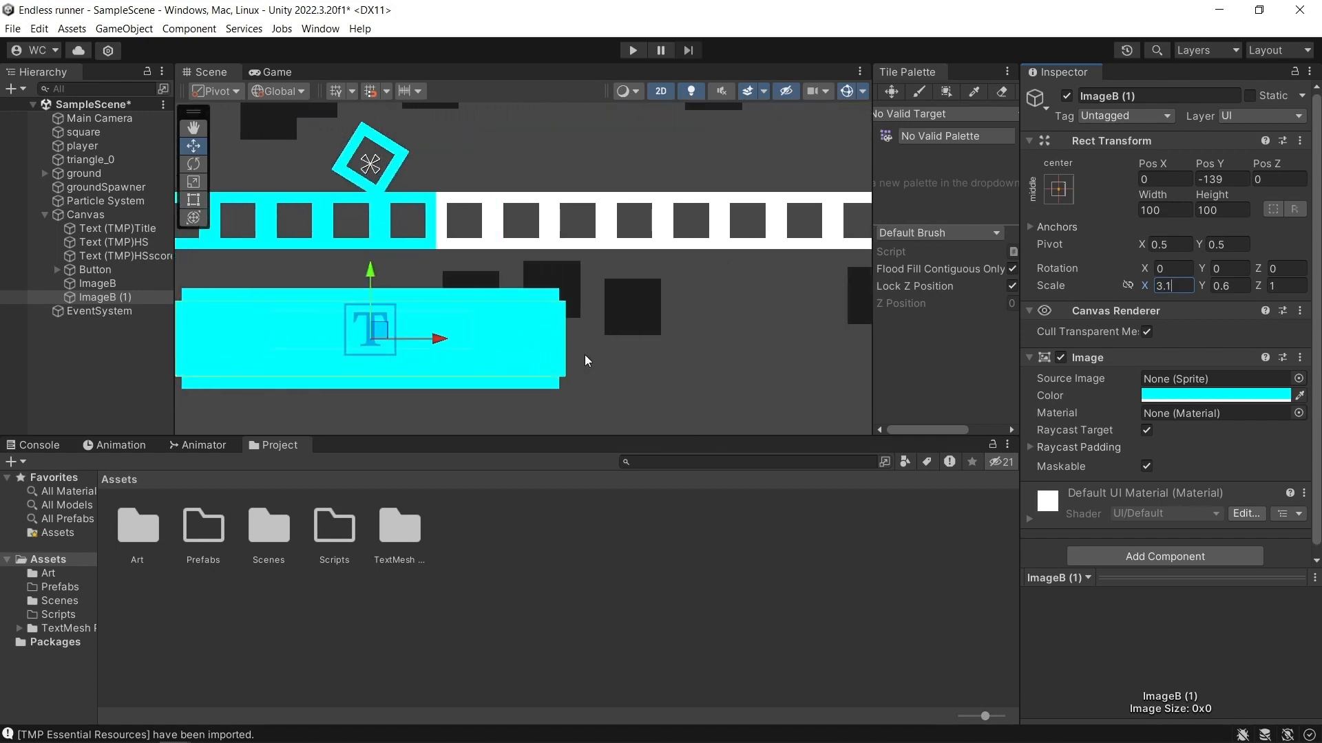
pyautogui.scroll(-5, 584, 354)
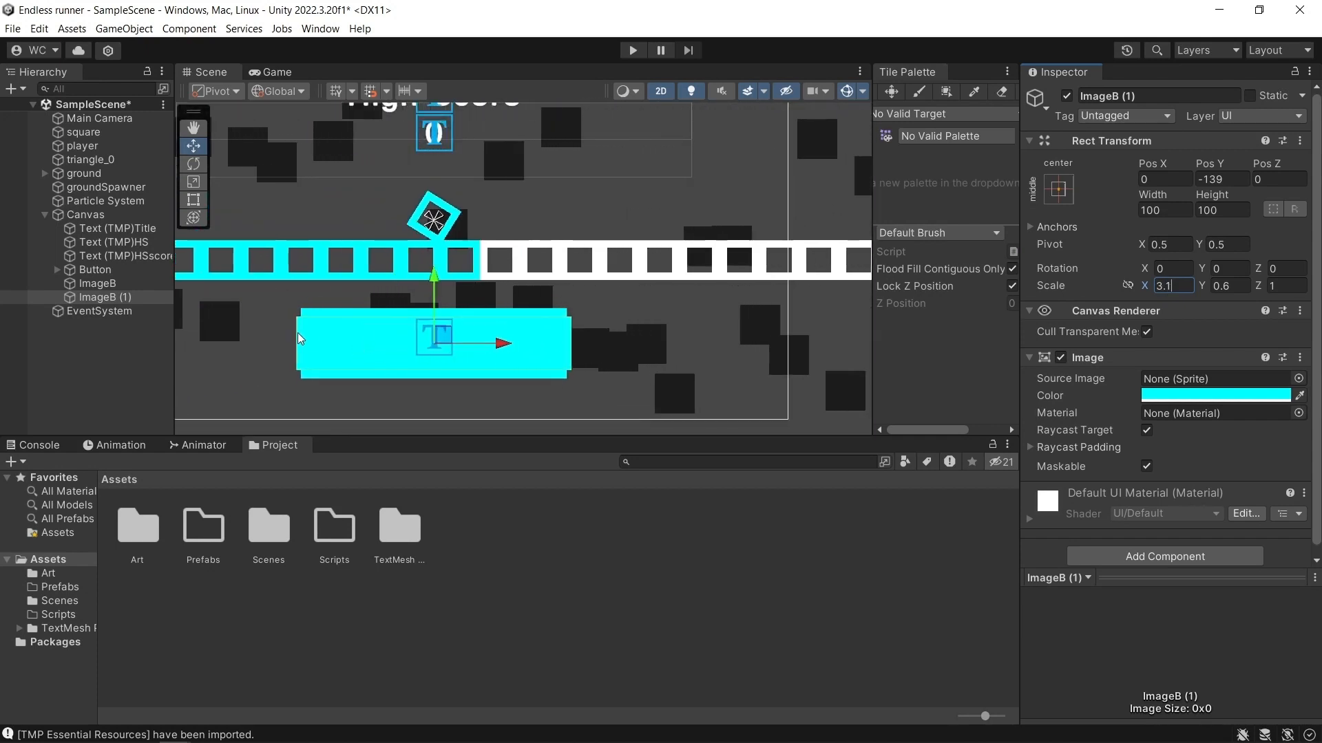
pyautogui.scroll(-2, 462, 362)
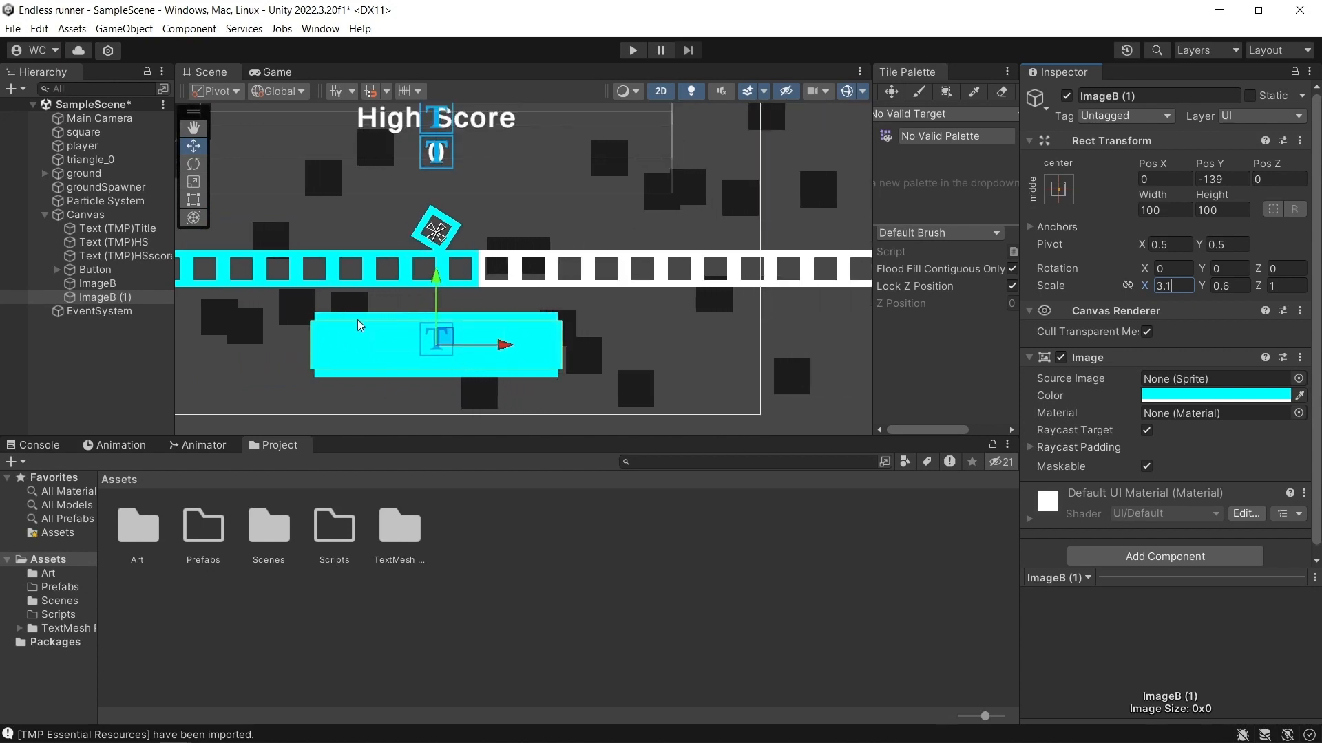
# Reorder Button below both ImageB objects under the Canvas and set its image color to black (000000).
pyautogui.click(86, 269)
pyautogui.moveTo(106, 303); pyautogui.dragTo(105, 304)
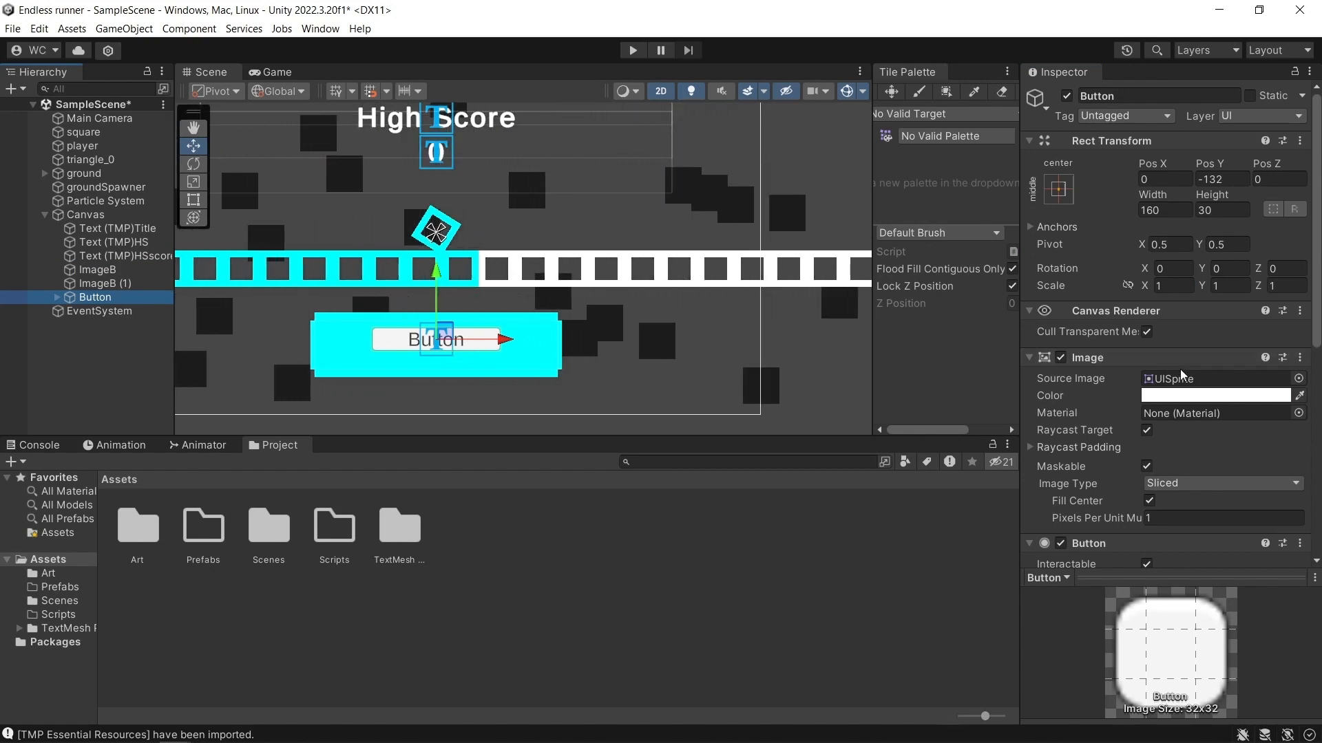
pyautogui.click(1212, 395)
pyautogui.moveTo(1214, 432); pyautogui.dragTo(1137, 522)
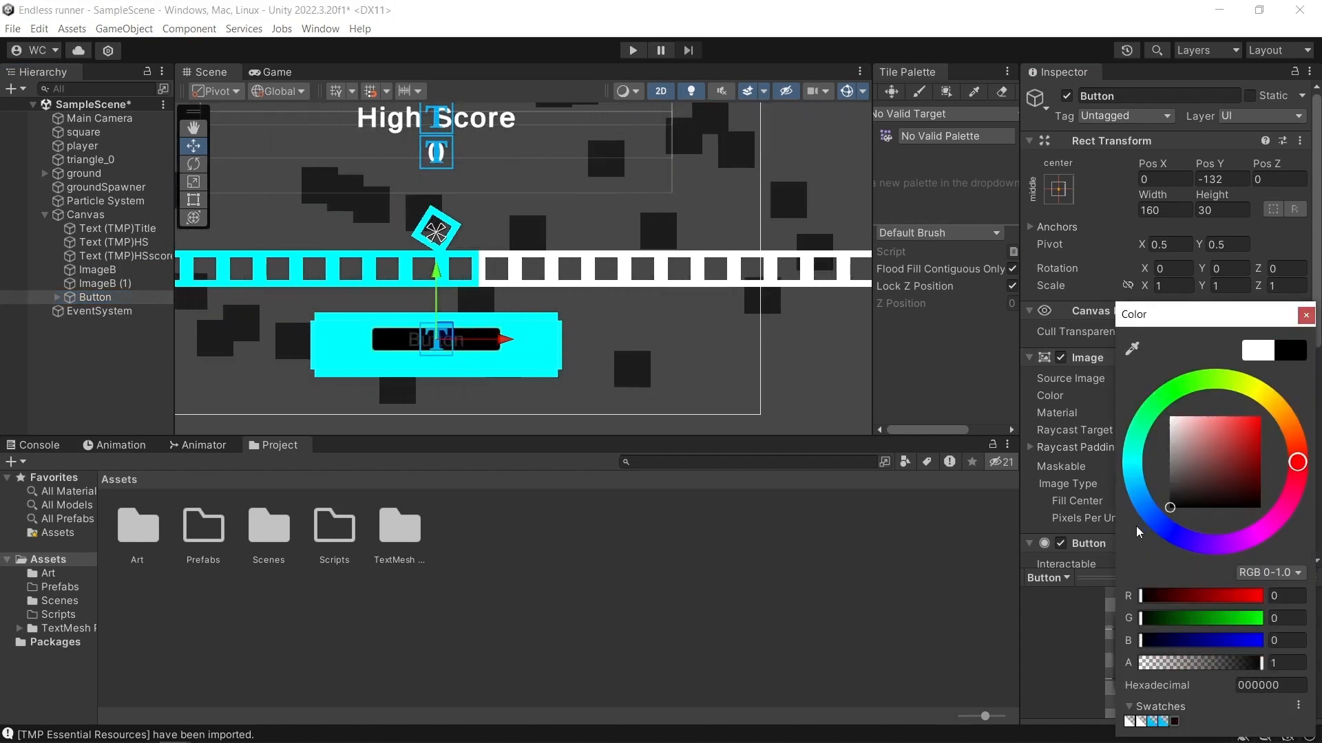
pyautogui.click(1305, 315)
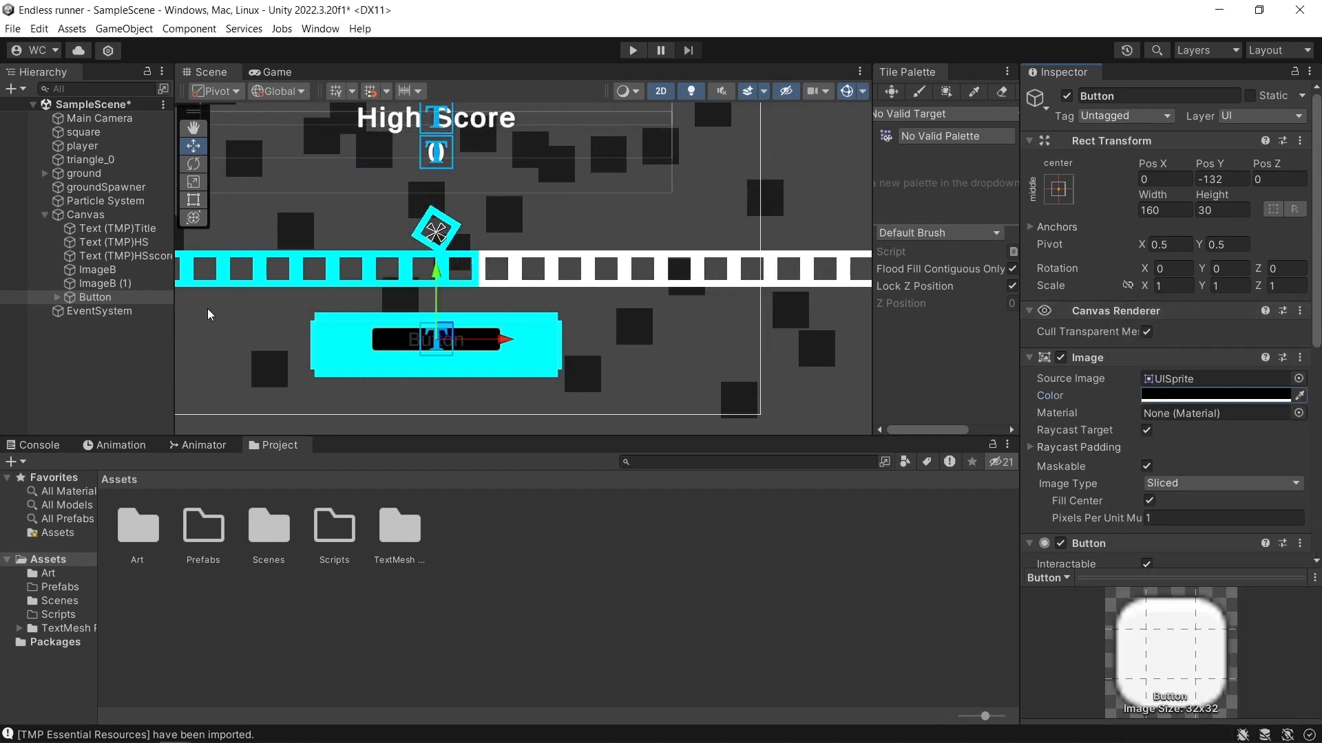
# Try widening the black button by stretching its left edge toward the cyan border, then undo the resize.
pyautogui.click(192, 200)
pyautogui.moveTo(371, 340); pyautogui.dragTo(316, 337)
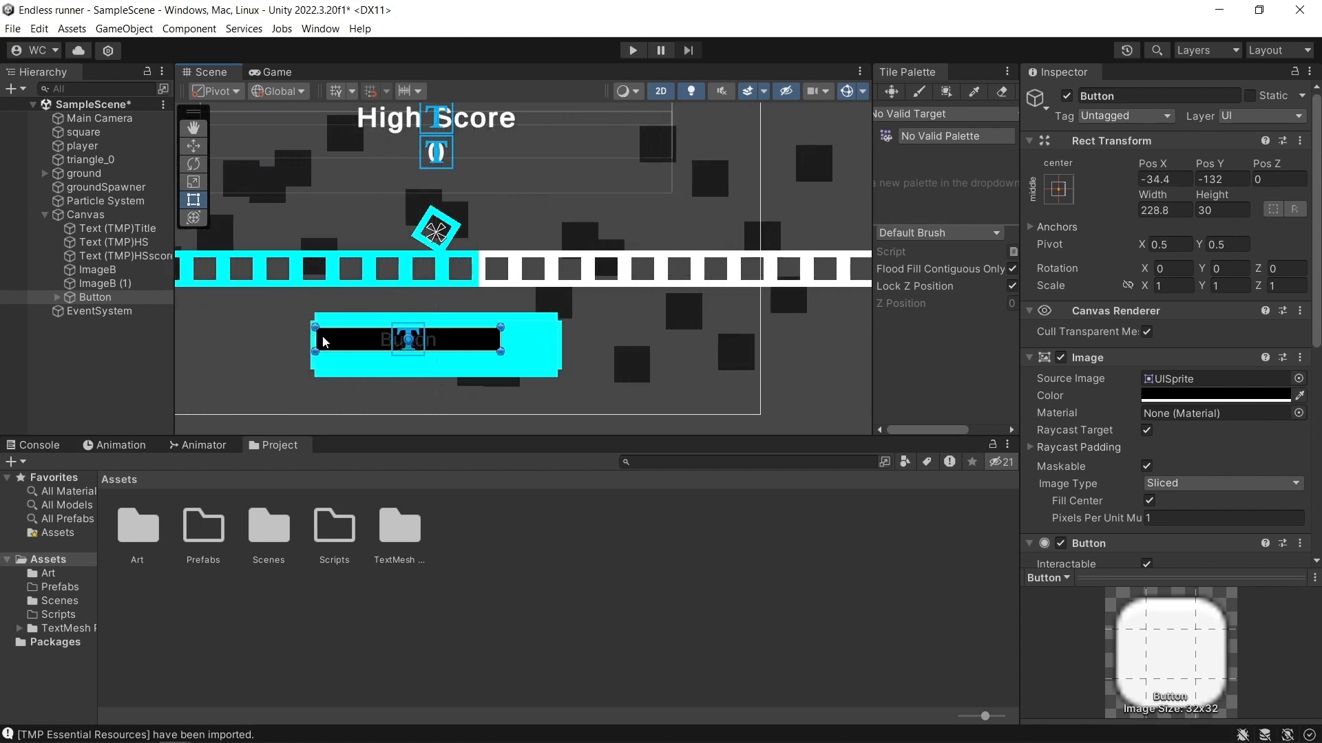
pyautogui.hotkey('ctrl', 'z')
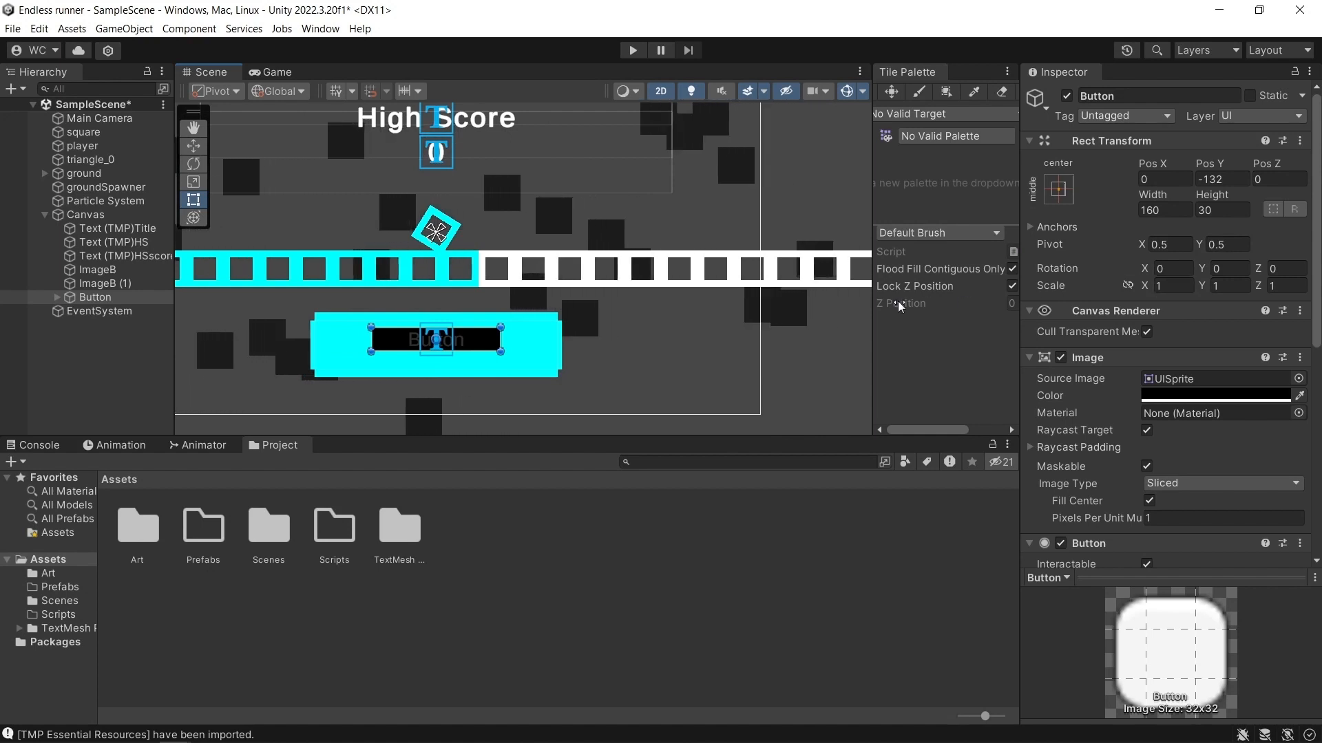
# Move the button's Text (TMP) out of Button so it sits directly under the Canvas, above Button.
pyautogui.click(56, 297)
pyautogui.click(108, 313)
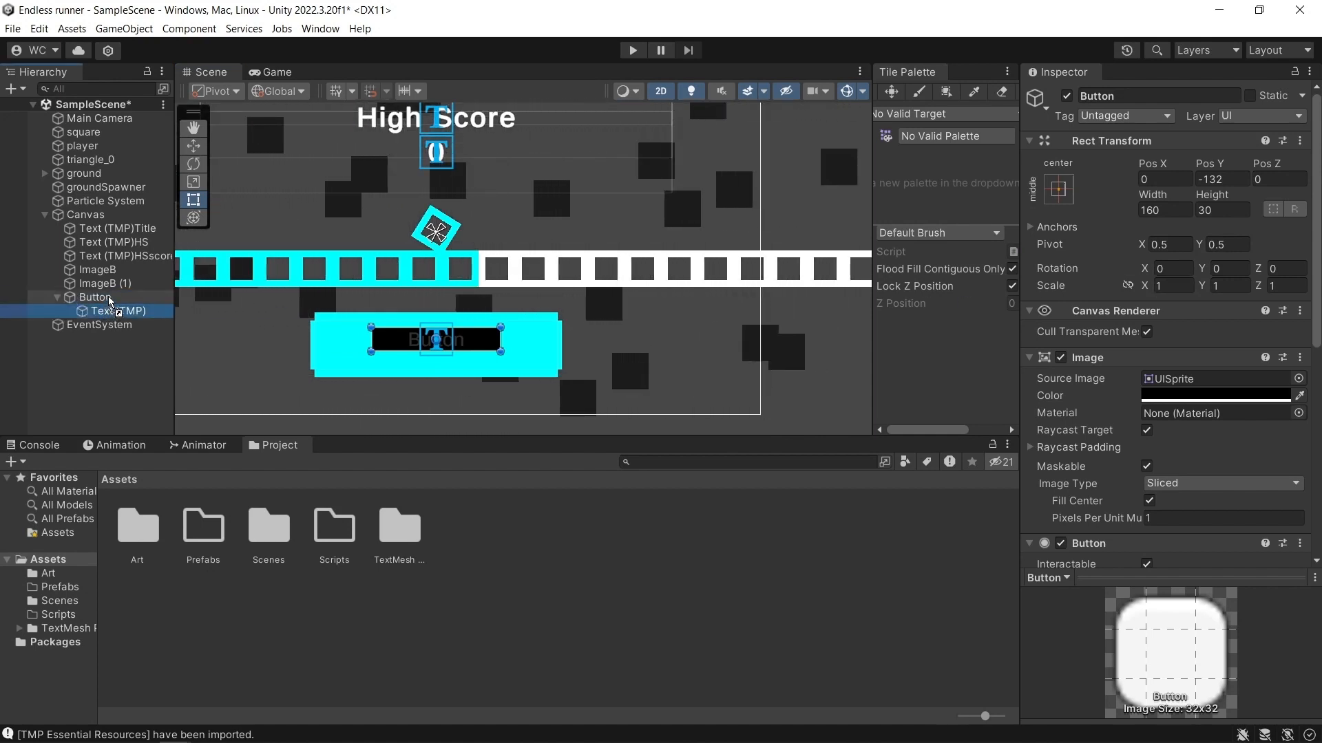
pyautogui.moveTo(112, 299); pyautogui.dragTo(112, 298)
pyautogui.click(114, 314)
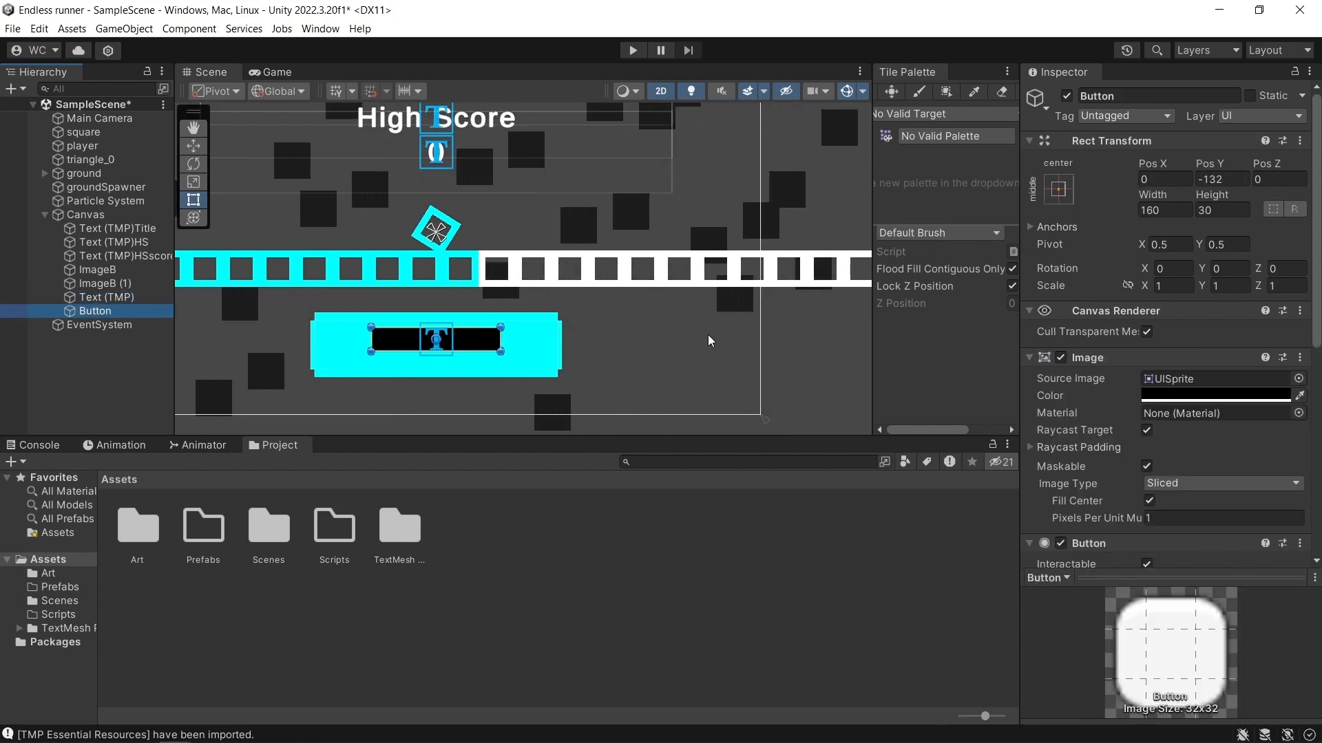
# Set the Button's scale to 1.8 in X and 2 in Y.
pyautogui.click(1184, 292)
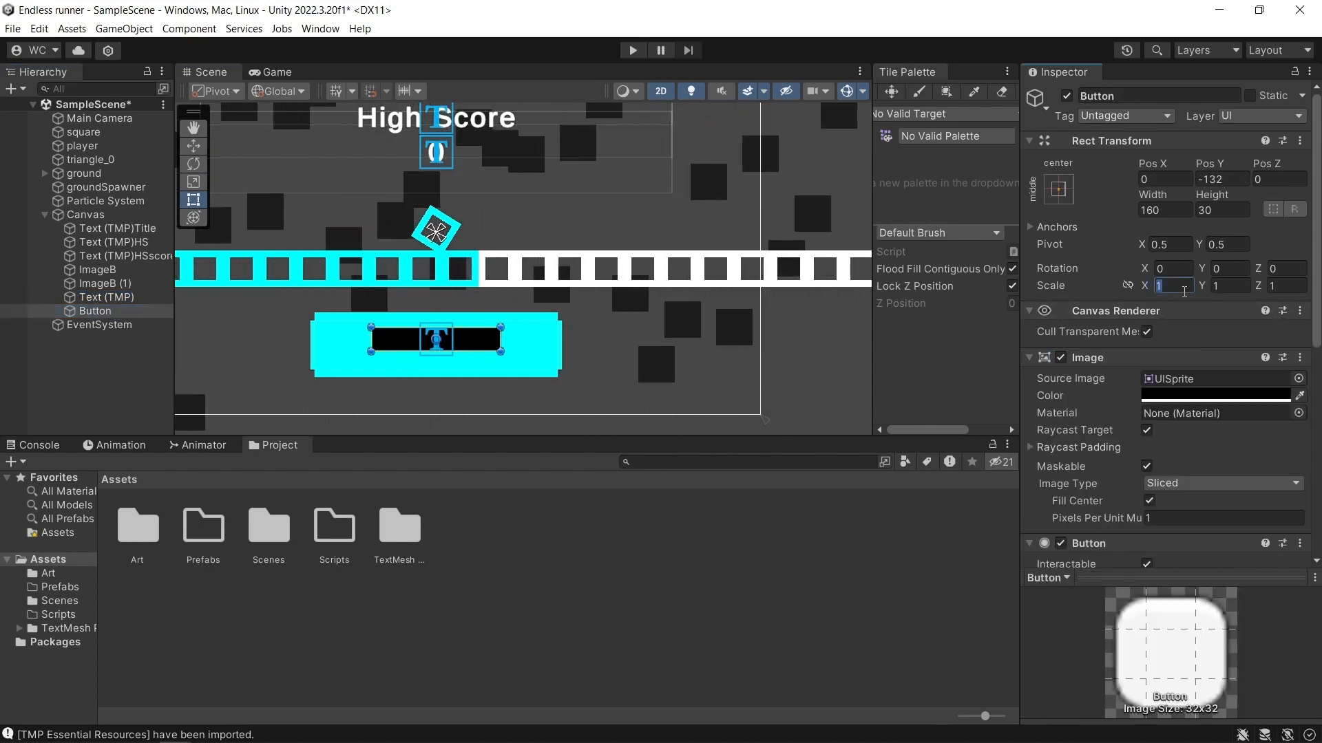
pyautogui.write('2')
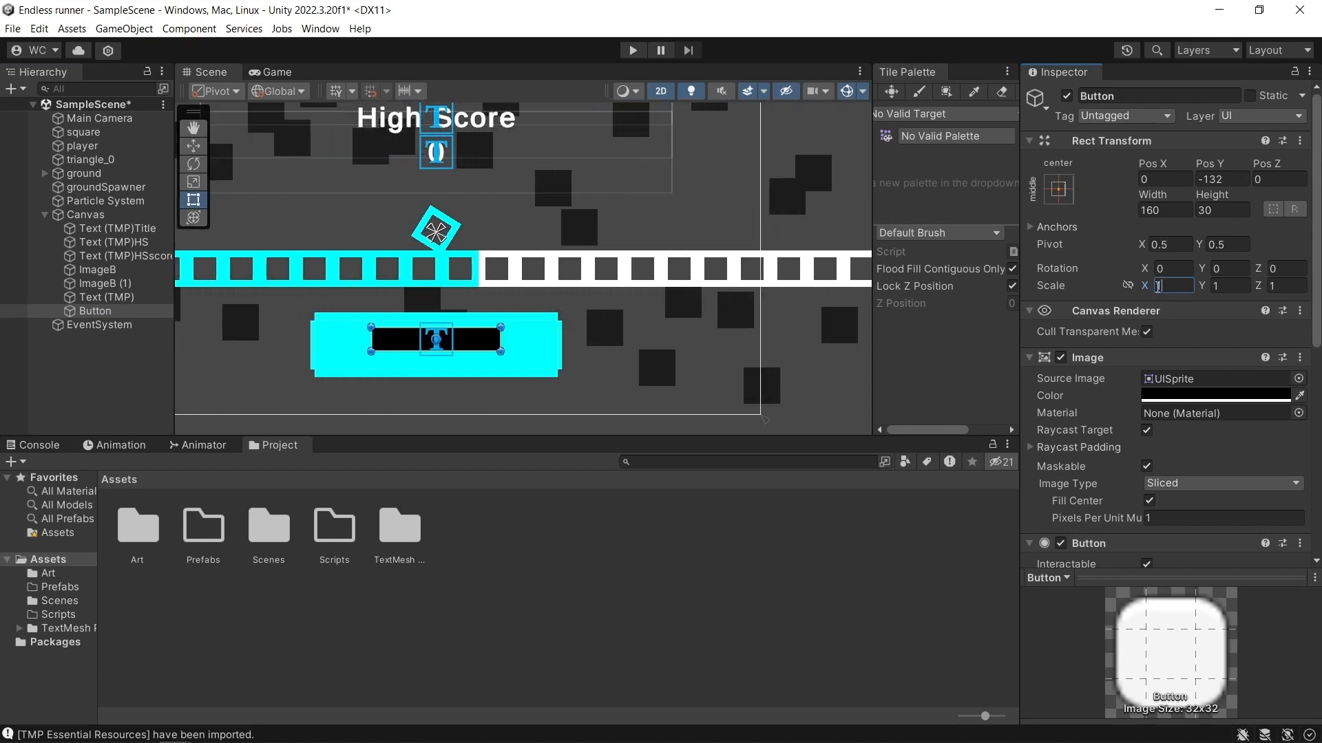
pyautogui.press('BackSpace')
pyautogui.write('1')
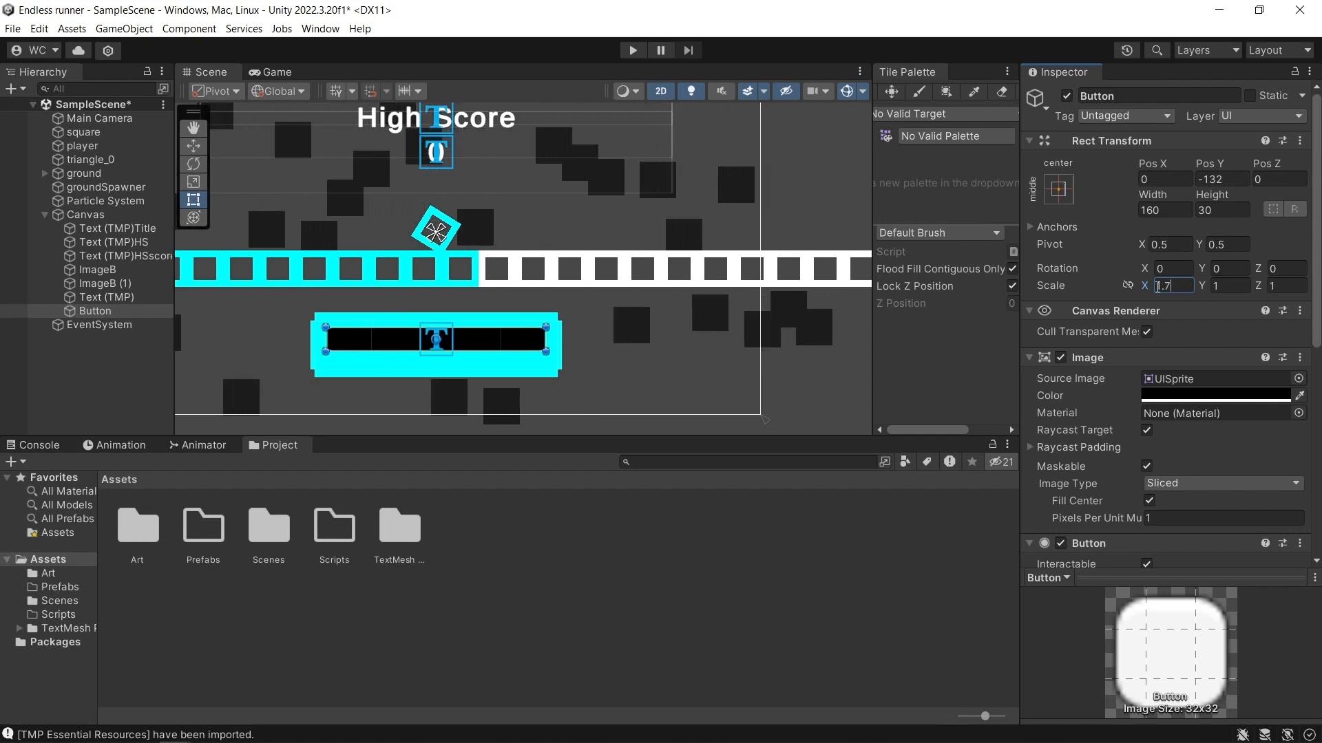
pyautogui.write('.8')
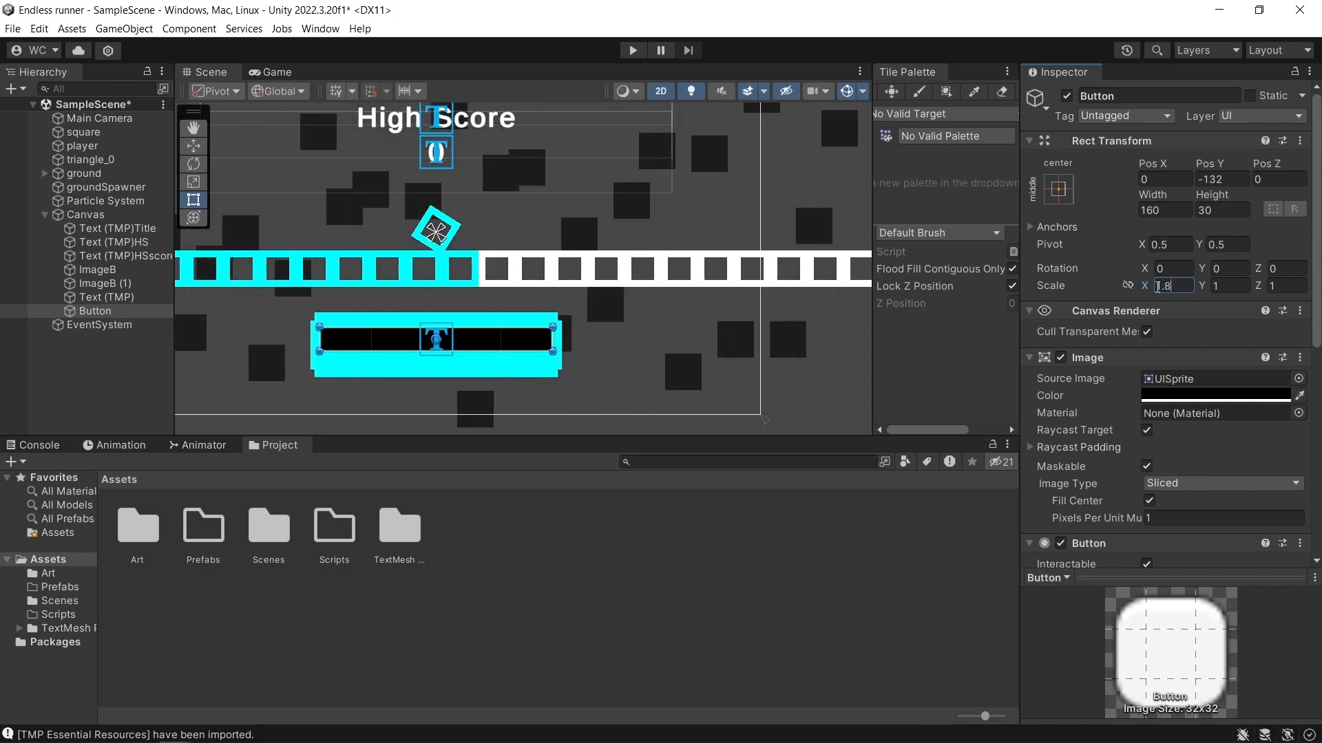
pyautogui.click(1222, 286)
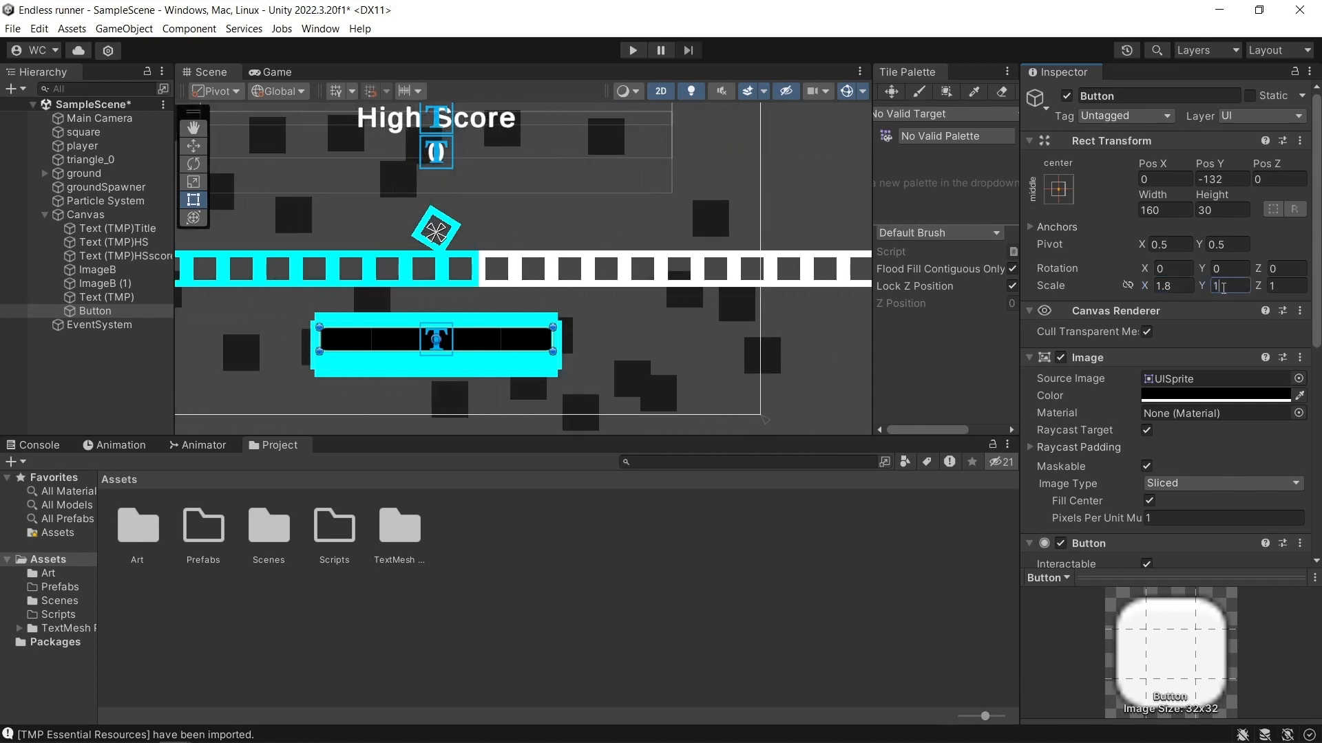
pyautogui.write('1.8')
pyautogui.press('BackSpace')
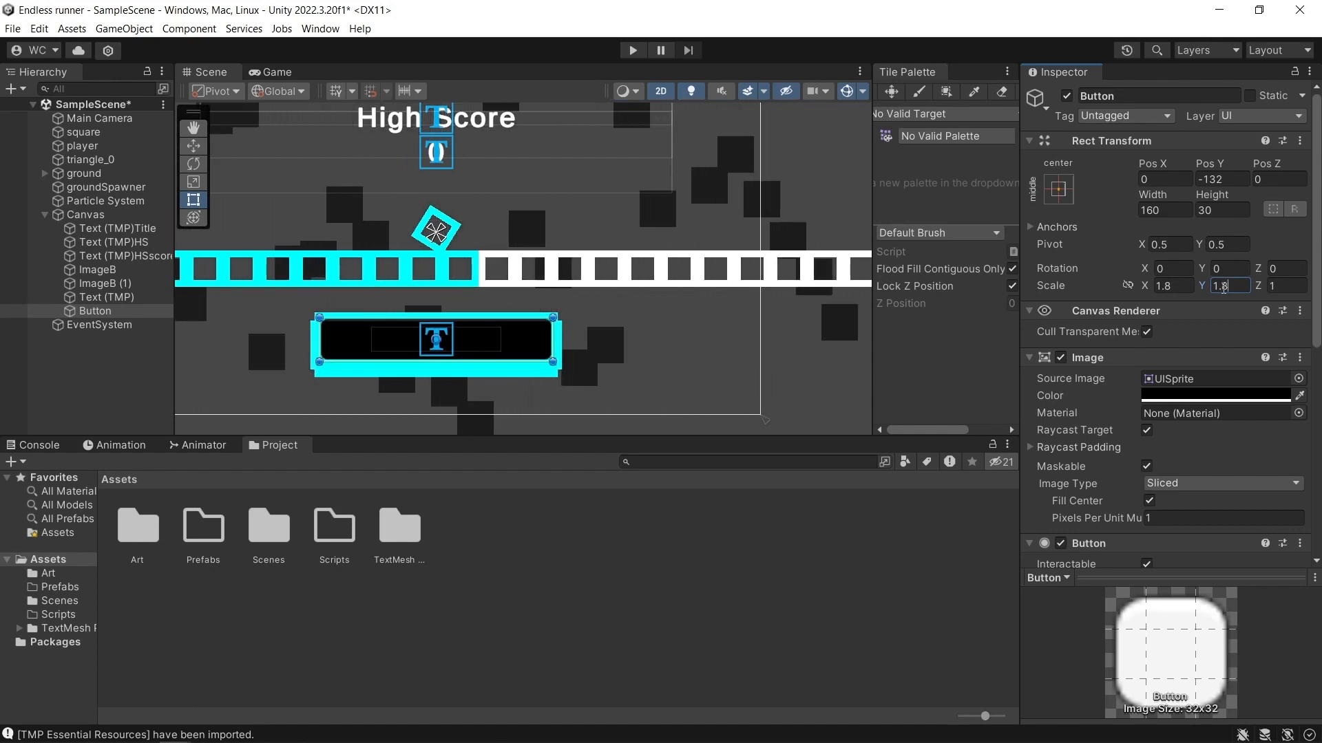
pyautogui.press('BackSpace')
pyautogui.press('BackSpace')
pyautogui.press('BackSpace')
pyautogui.write('2')
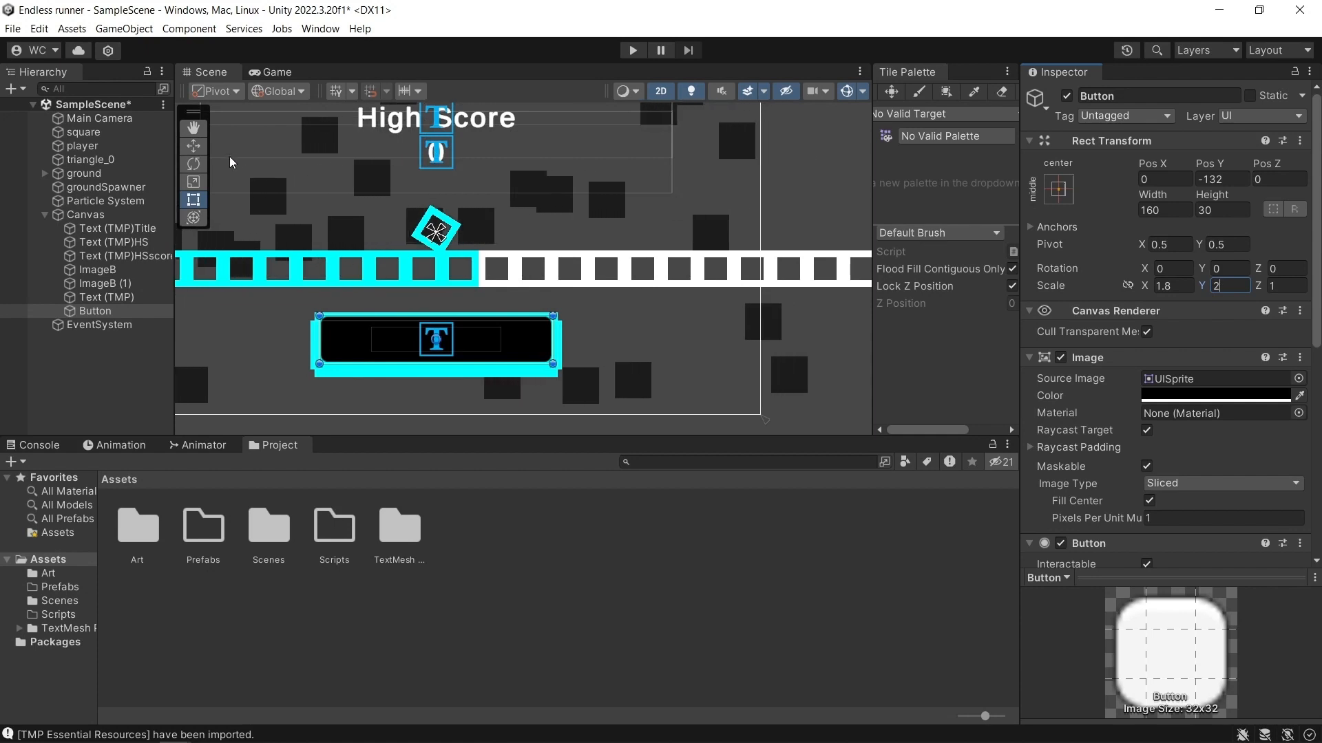
# Lower the Button to Pos Y -138.9, set its Y scale to 2.2 and check the frame in the Game view.
pyautogui.click(1207, 161)
pyautogui.moveTo(1210, 164); pyautogui.dragTo(1172, 165)
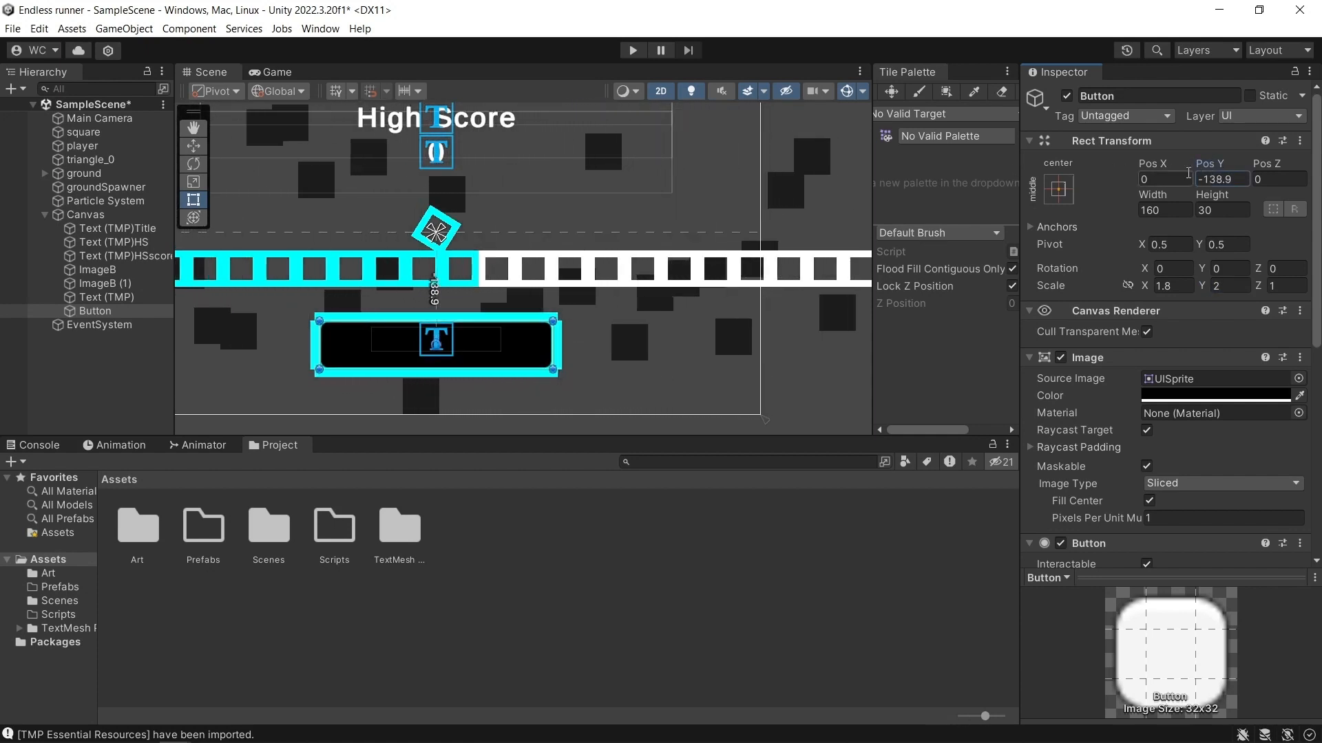
pyautogui.click(1235, 287)
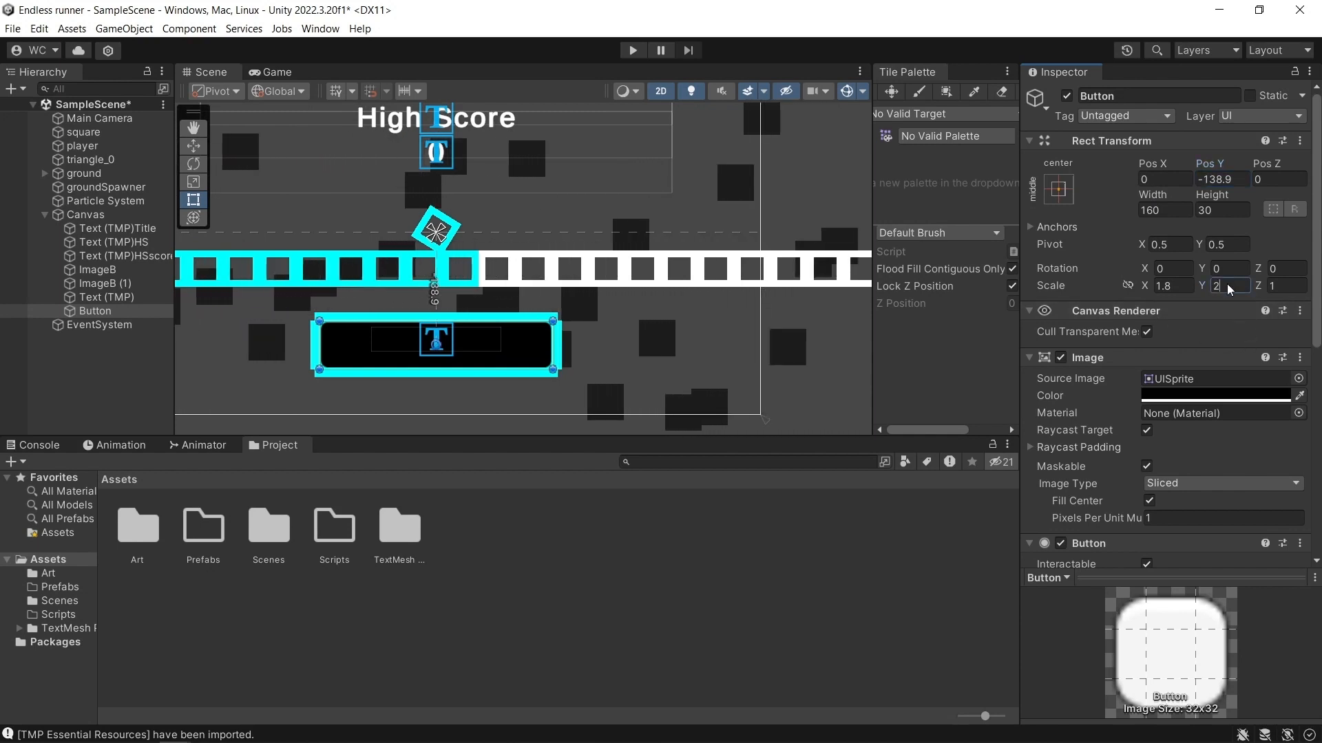
pyautogui.write('2.2')
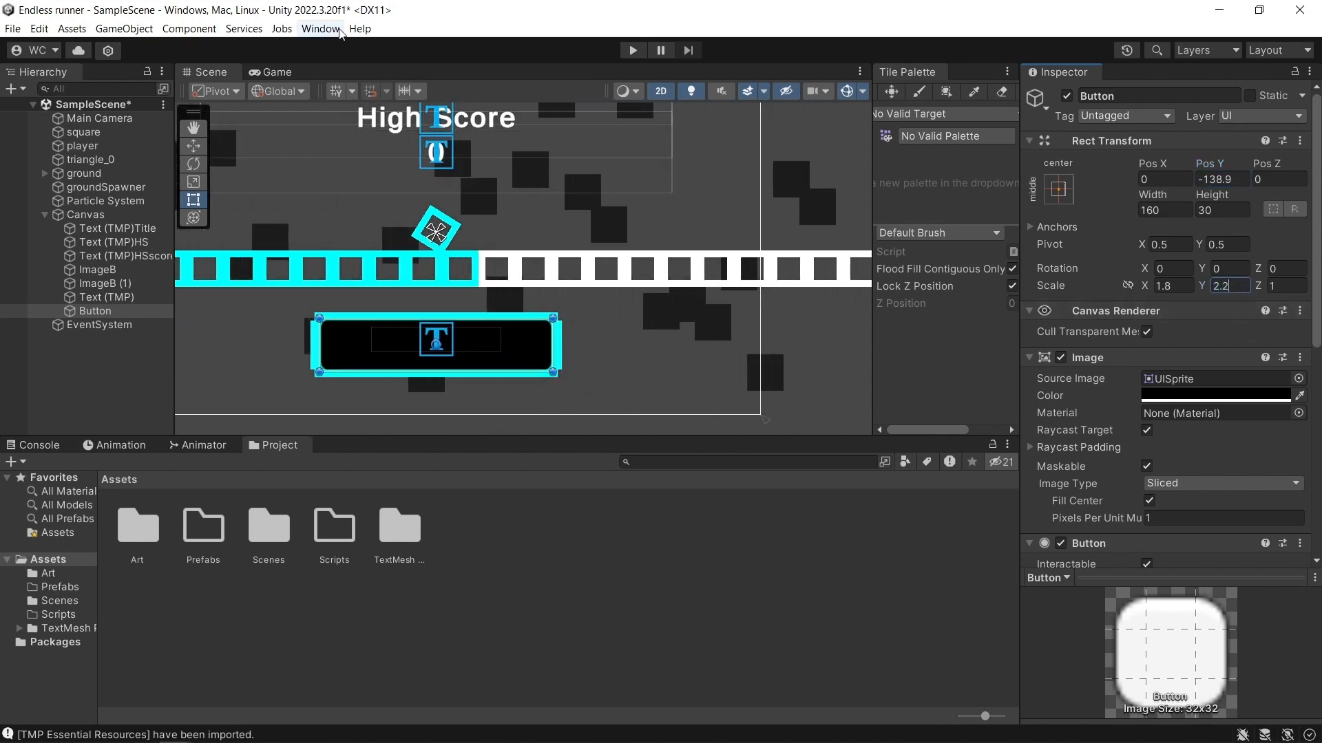
pyautogui.click(278, 72)
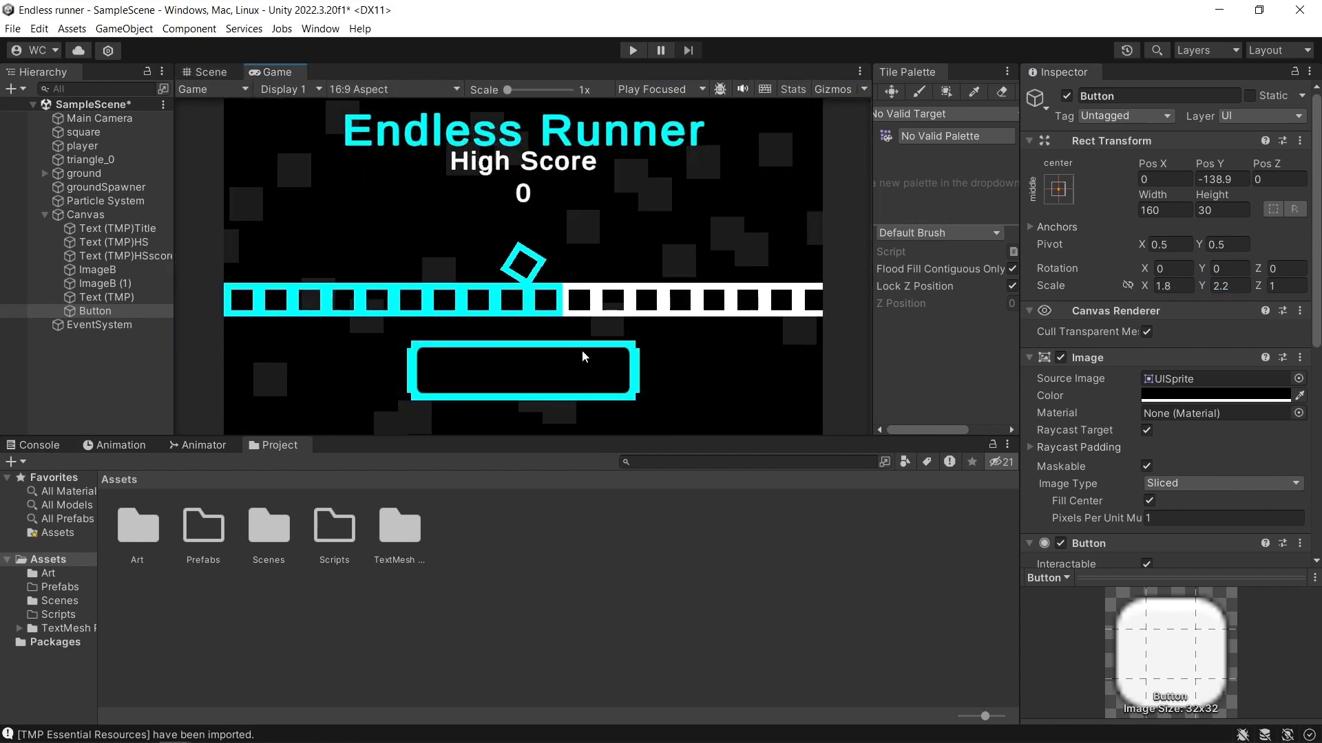
pyautogui.click(216, 76)
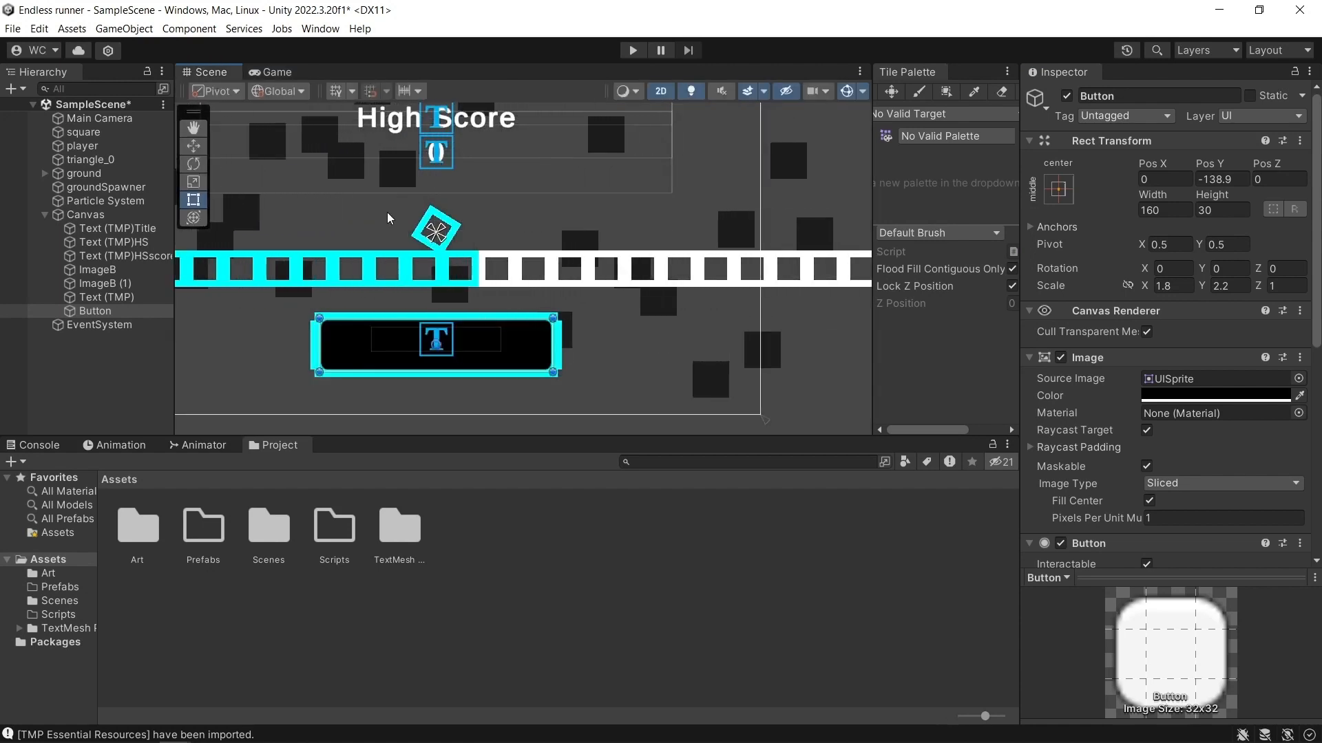
pyautogui.click(276, 71)
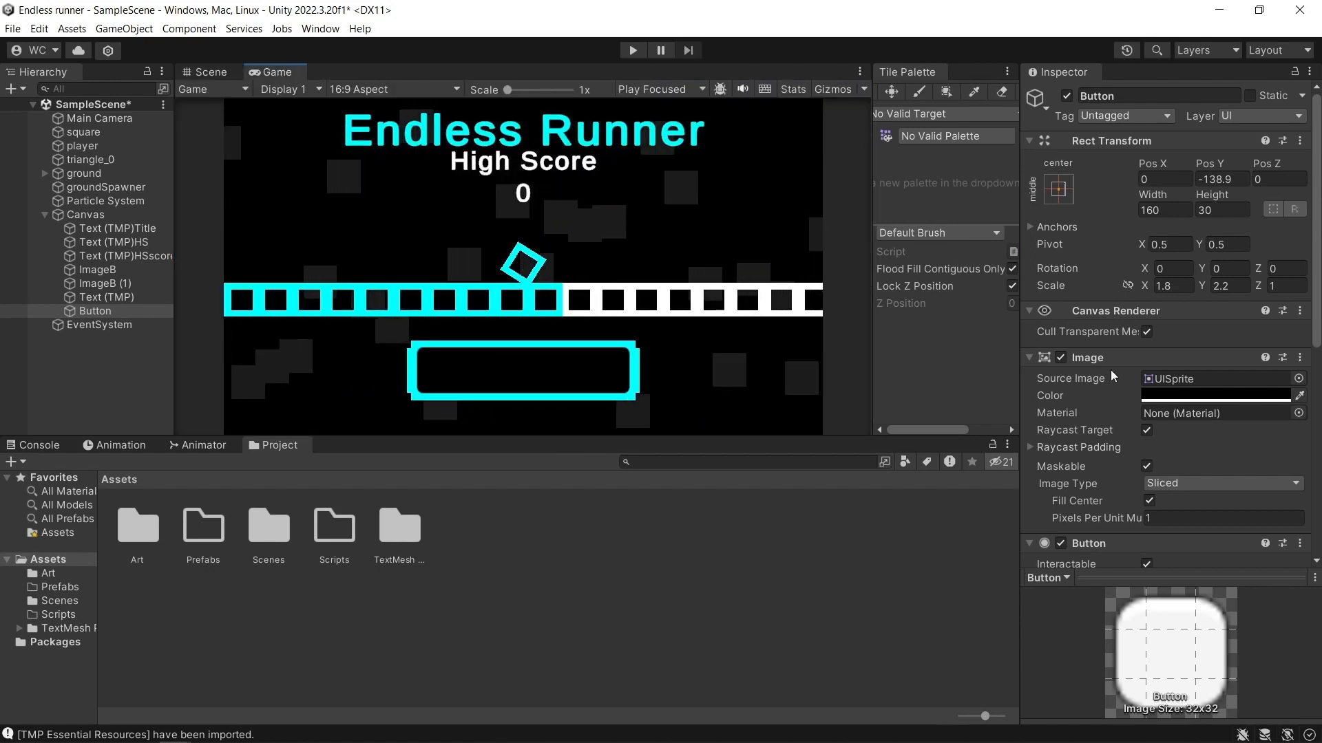
# Browse the available sprites for the Button's source image, keeping UISprite.
pyautogui.click(1298, 378)
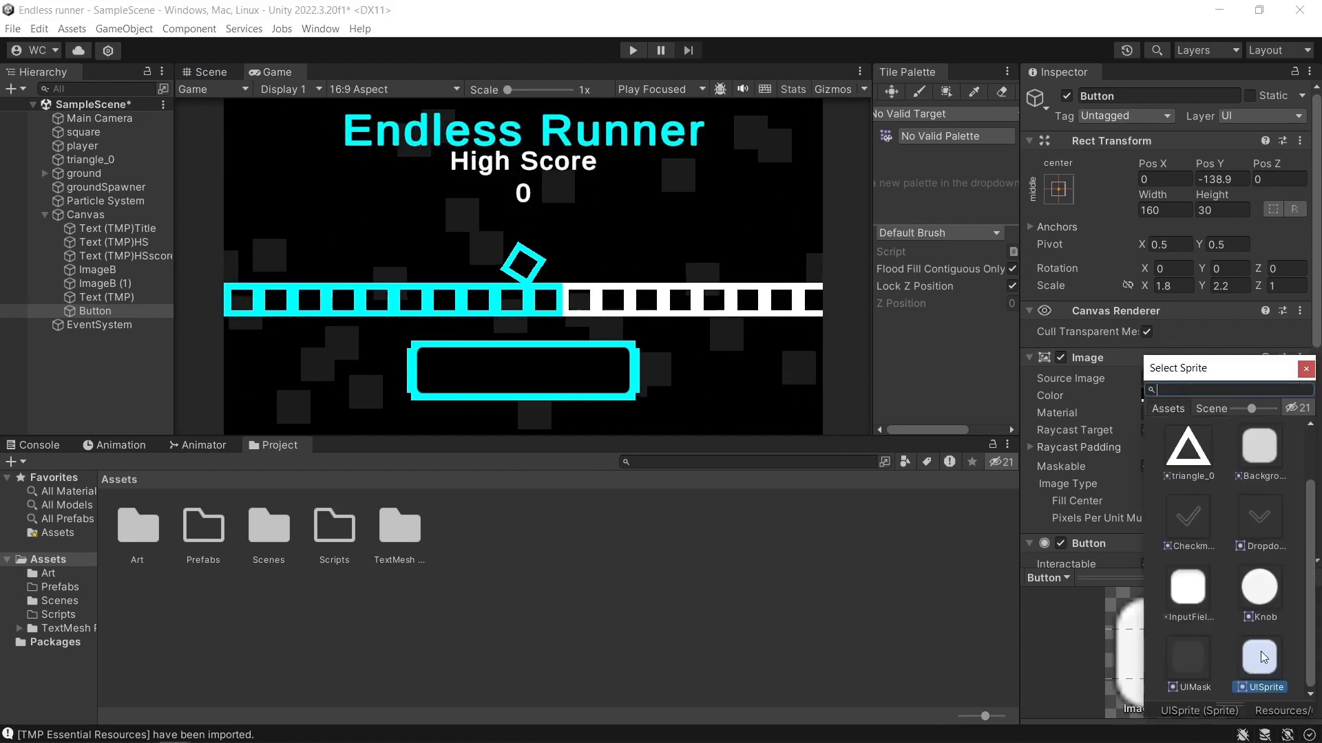
pyautogui.scroll(2, 1263, 556)
pyautogui.scroll(-2, 1262, 556)
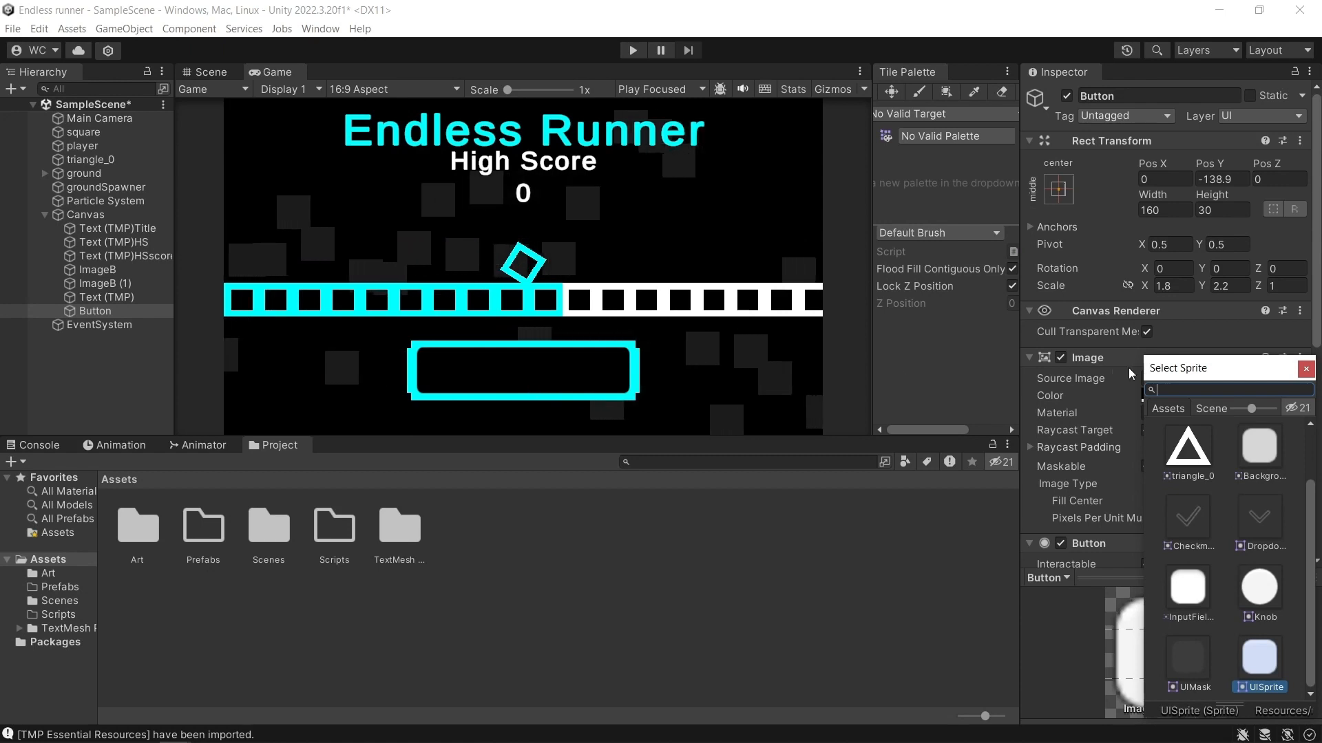
pyautogui.click(572, 377)
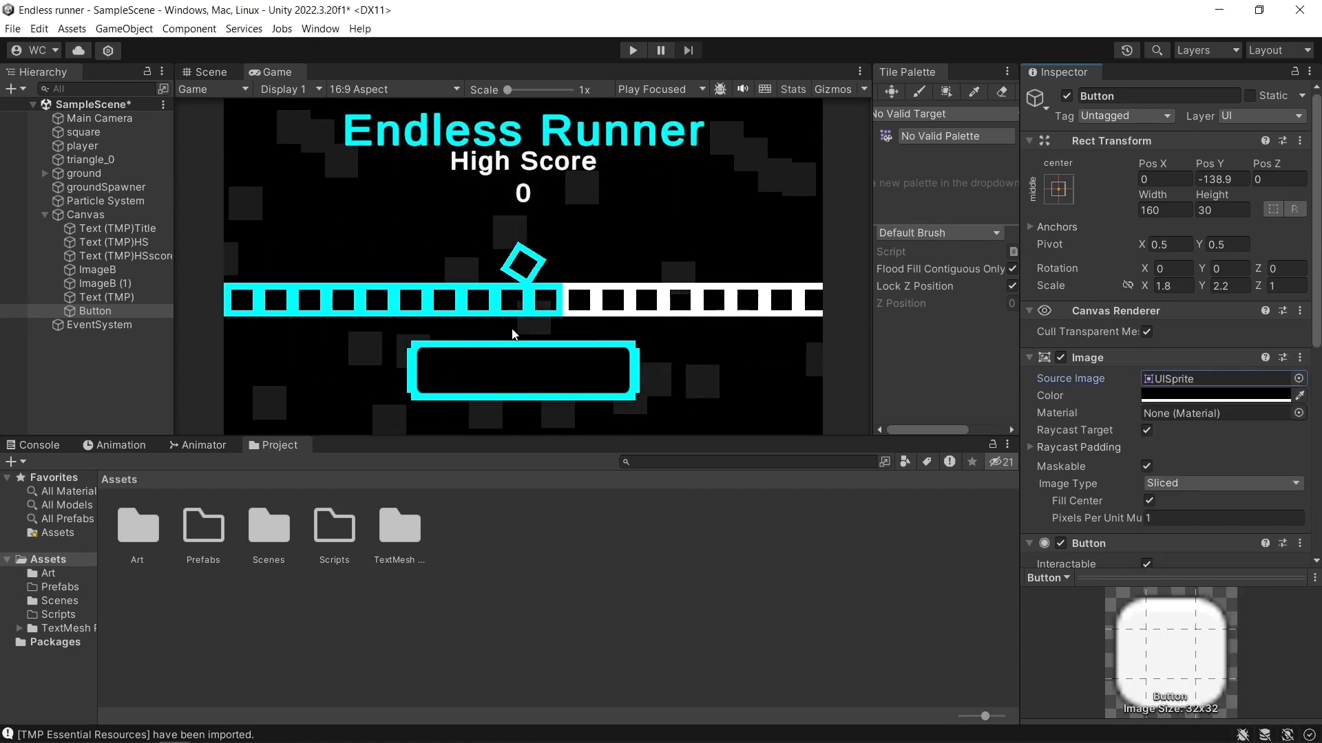
# Nest Text (TMP) back under Button and set its vertex color to the cyan sampled from the player.
pyautogui.moveTo(104, 297); pyautogui.dragTo(99, 311)
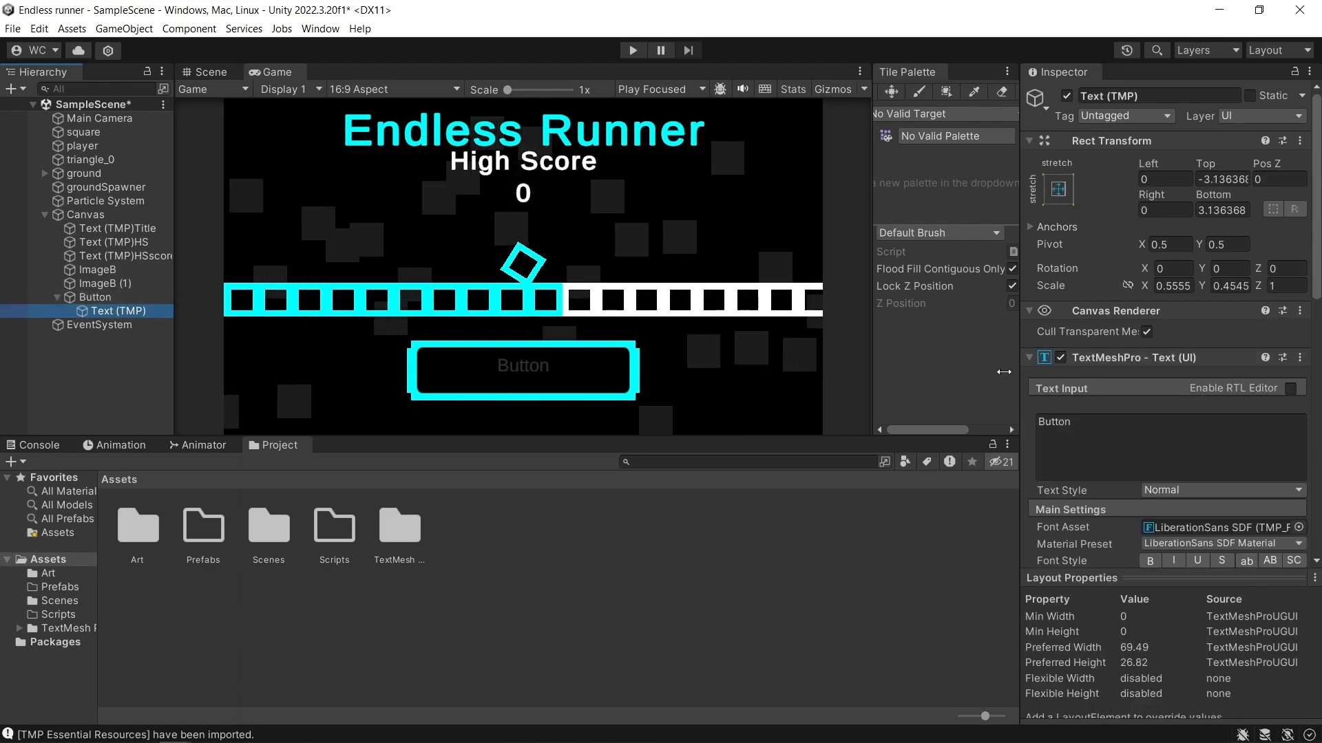
pyautogui.scroll(-3, 1197, 361)
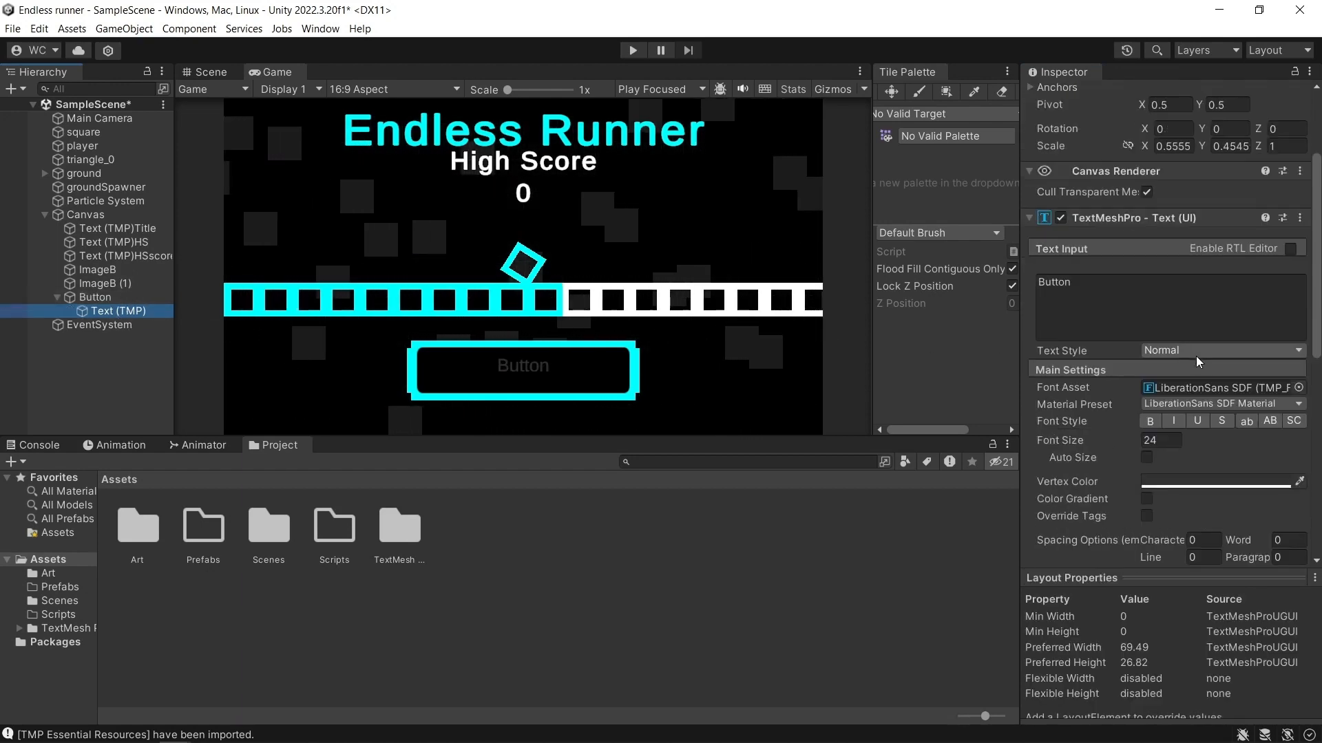
pyautogui.click(1299, 481)
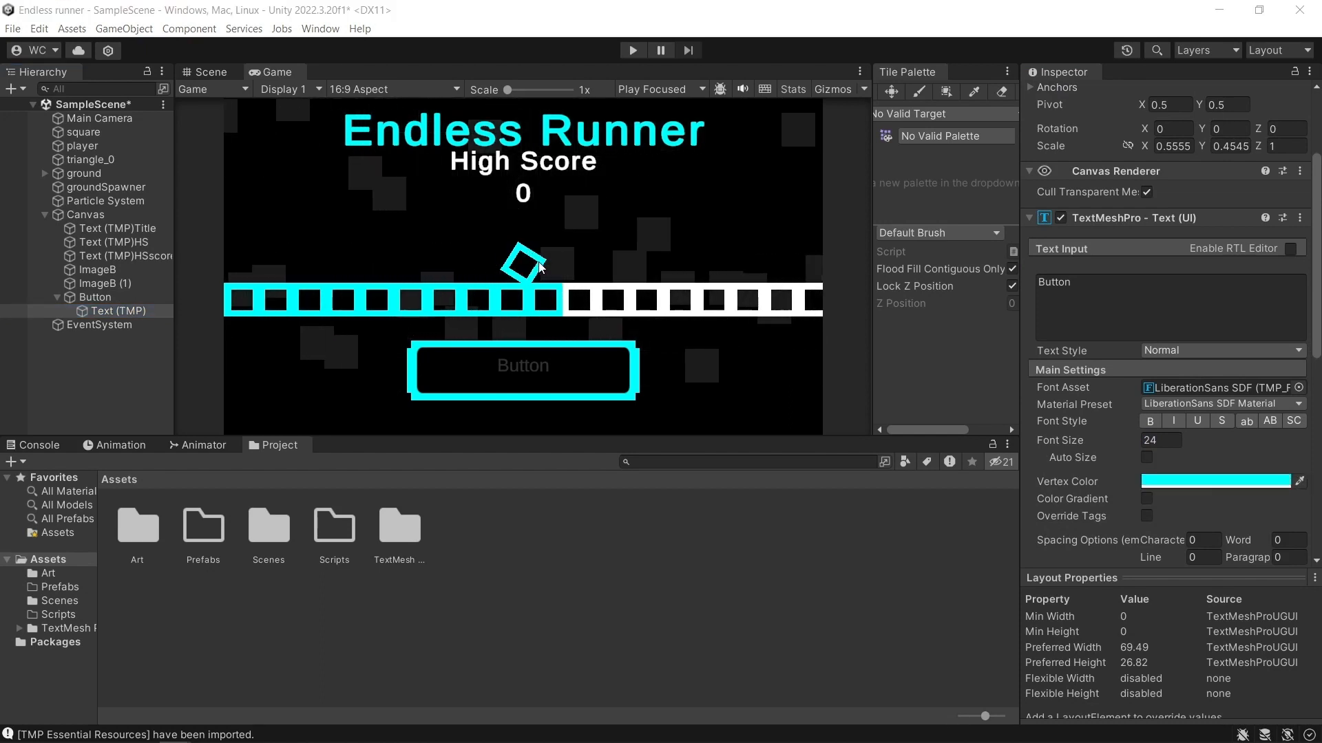
pyautogui.click(530, 260)
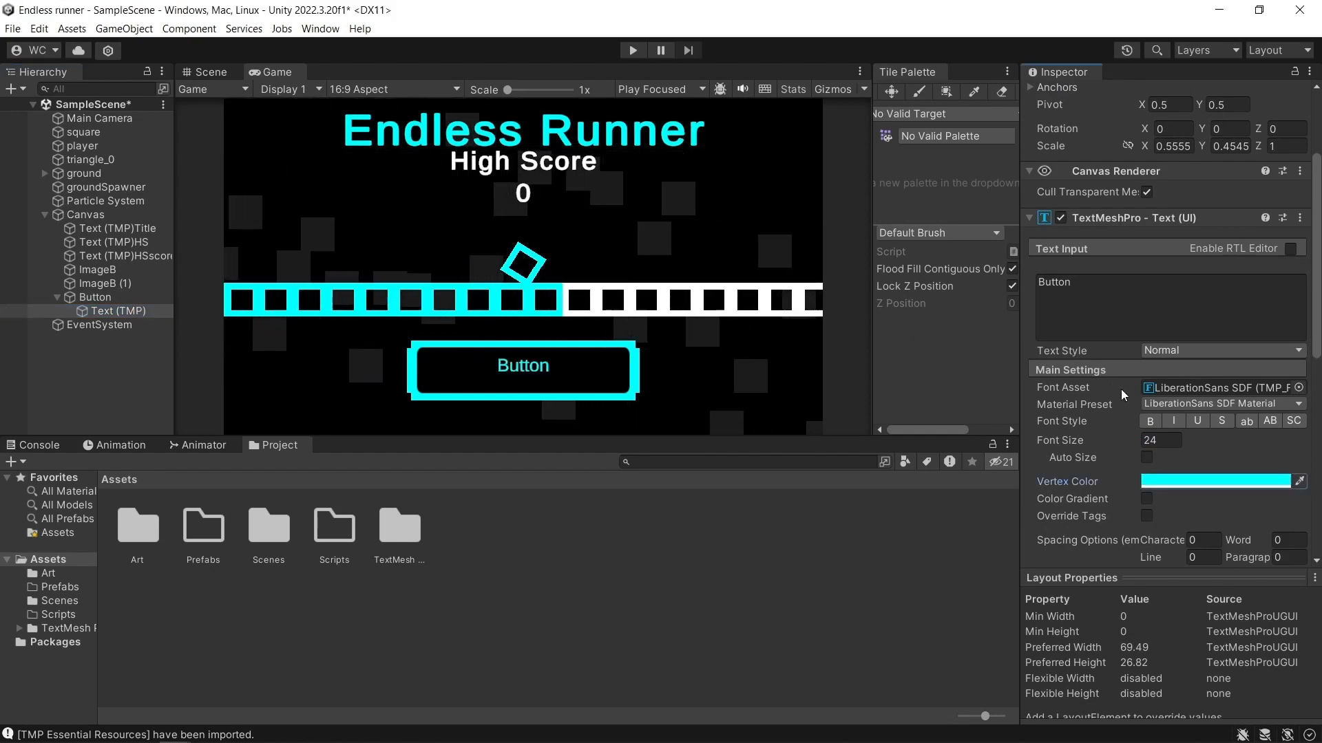
# Make the button label bold and change its text to "Play Game".
pyautogui.click(1150, 421)
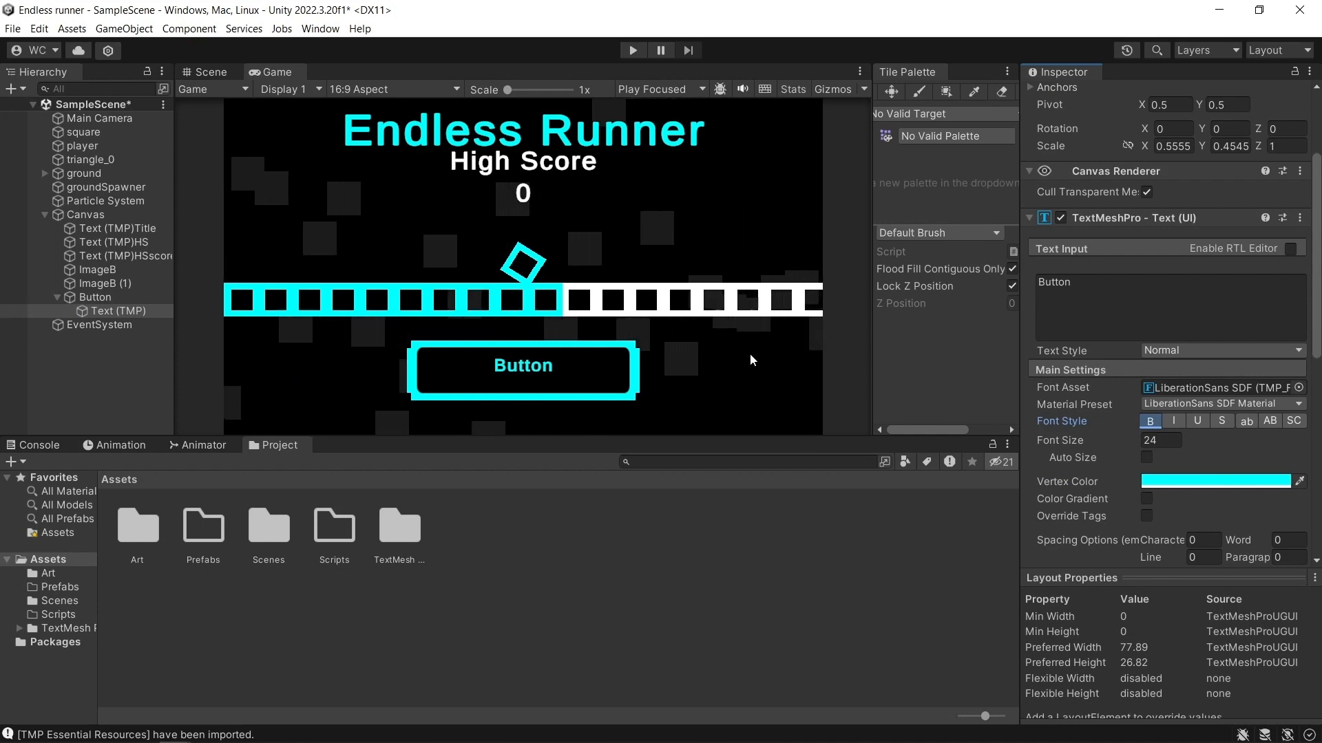
pyautogui.click(1141, 287)
pyautogui.write('Play')
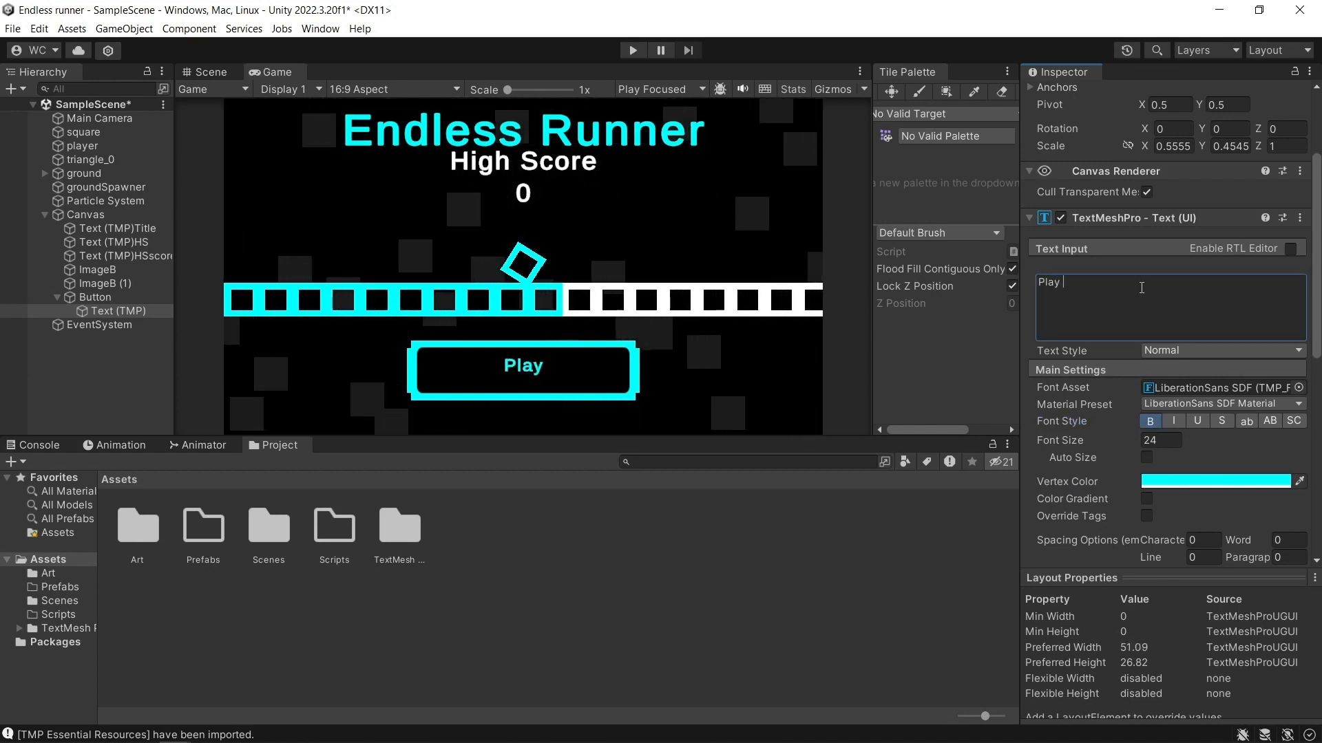
pyautogui.write(' Game')
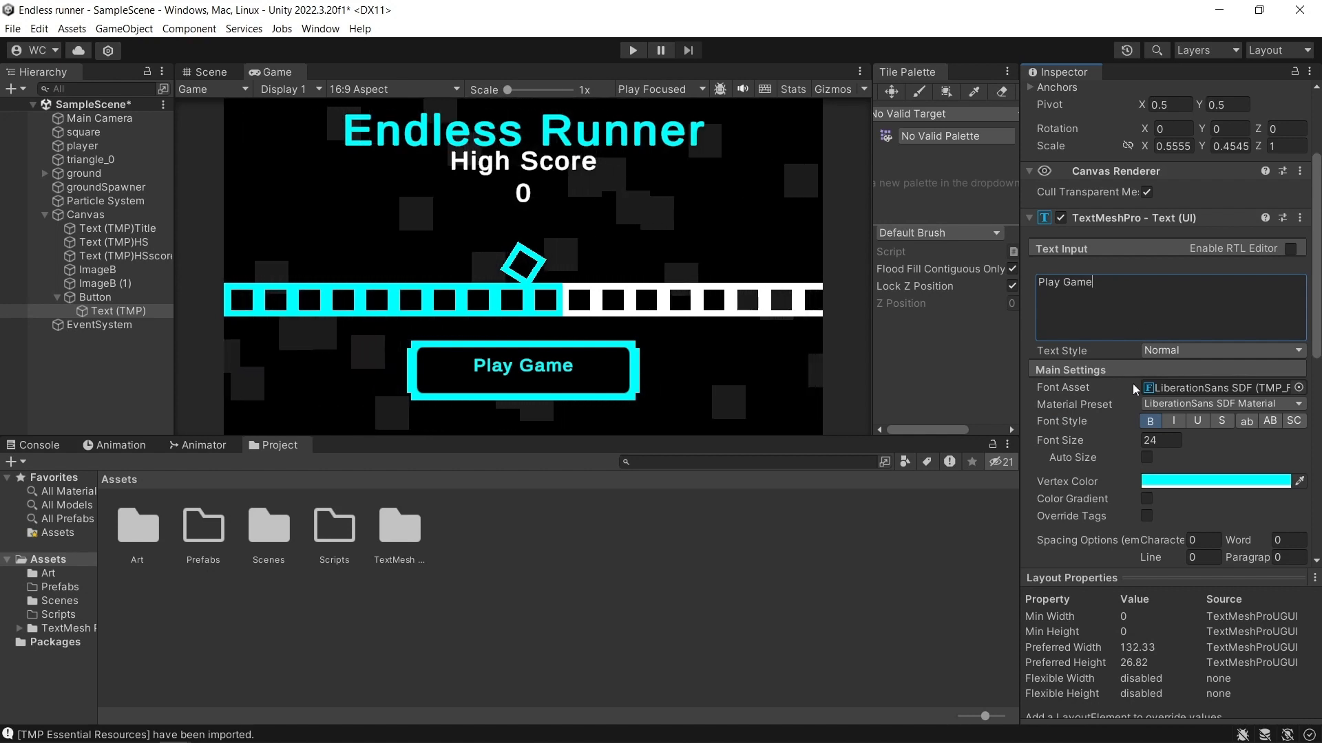
# Align the Play Game label vertically to the middle and stretch its text box to the button frame's full height.
pyautogui.scroll(-3, 1139, 406)
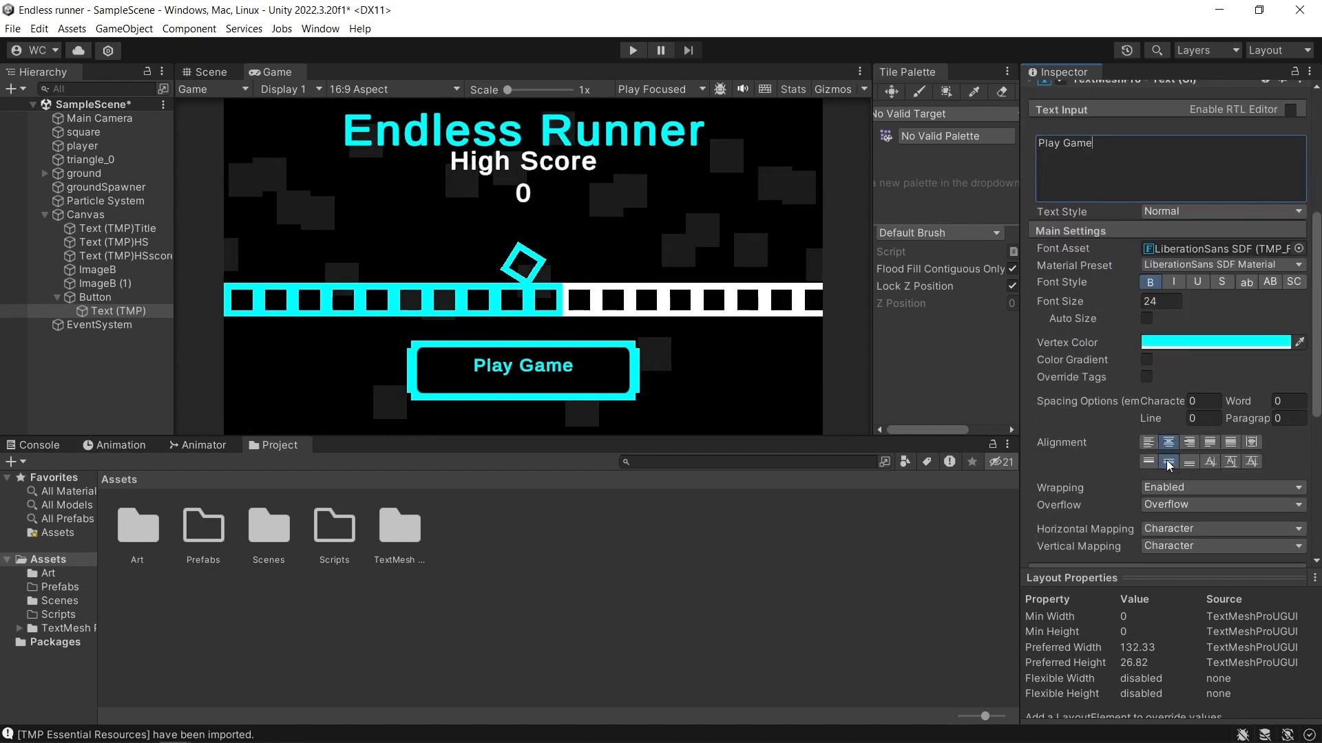
pyautogui.click(1184, 465)
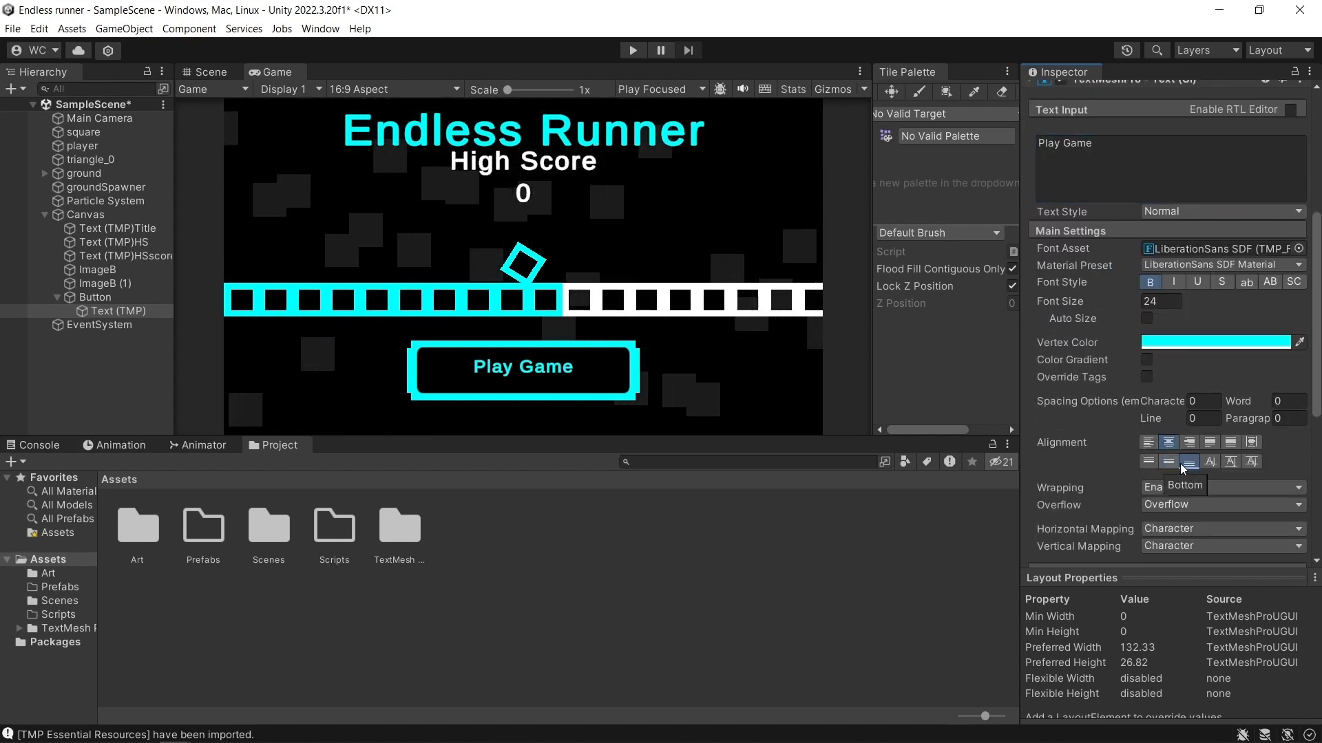
pyautogui.click(1171, 461)
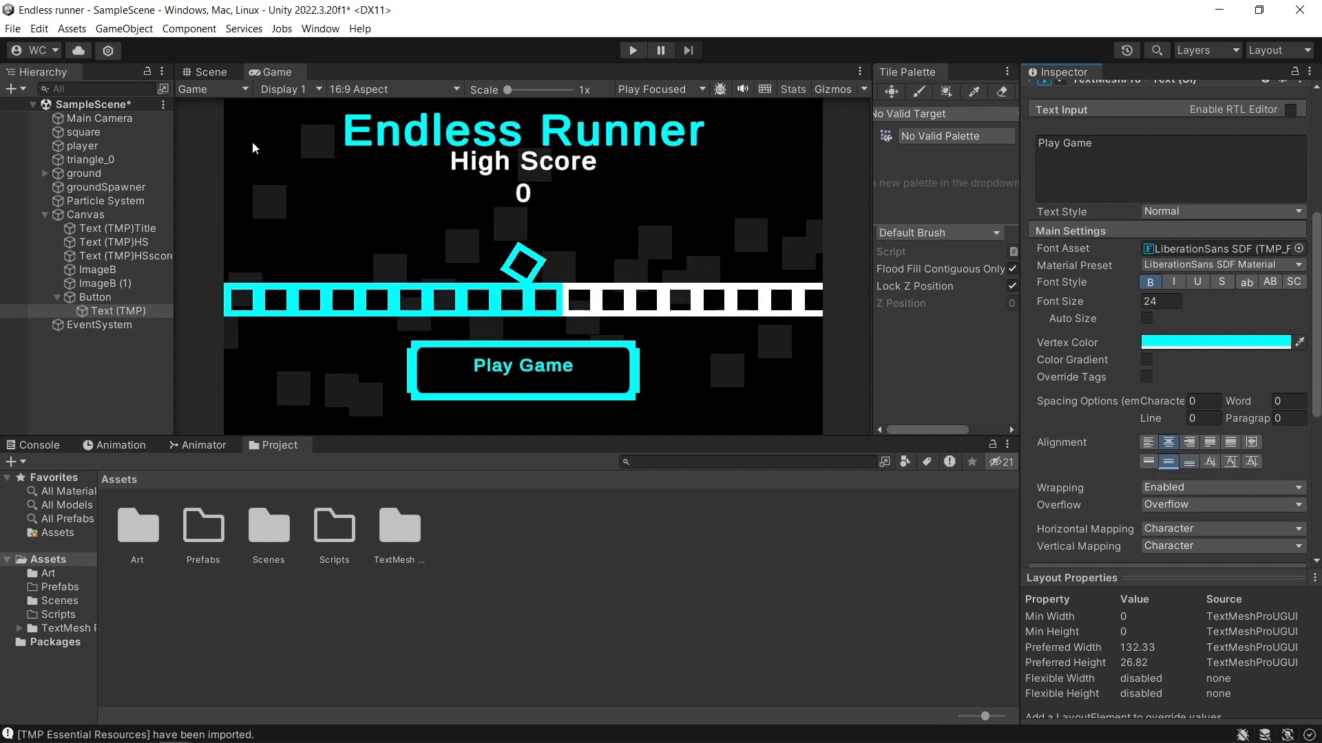
pyautogui.click(208, 71)
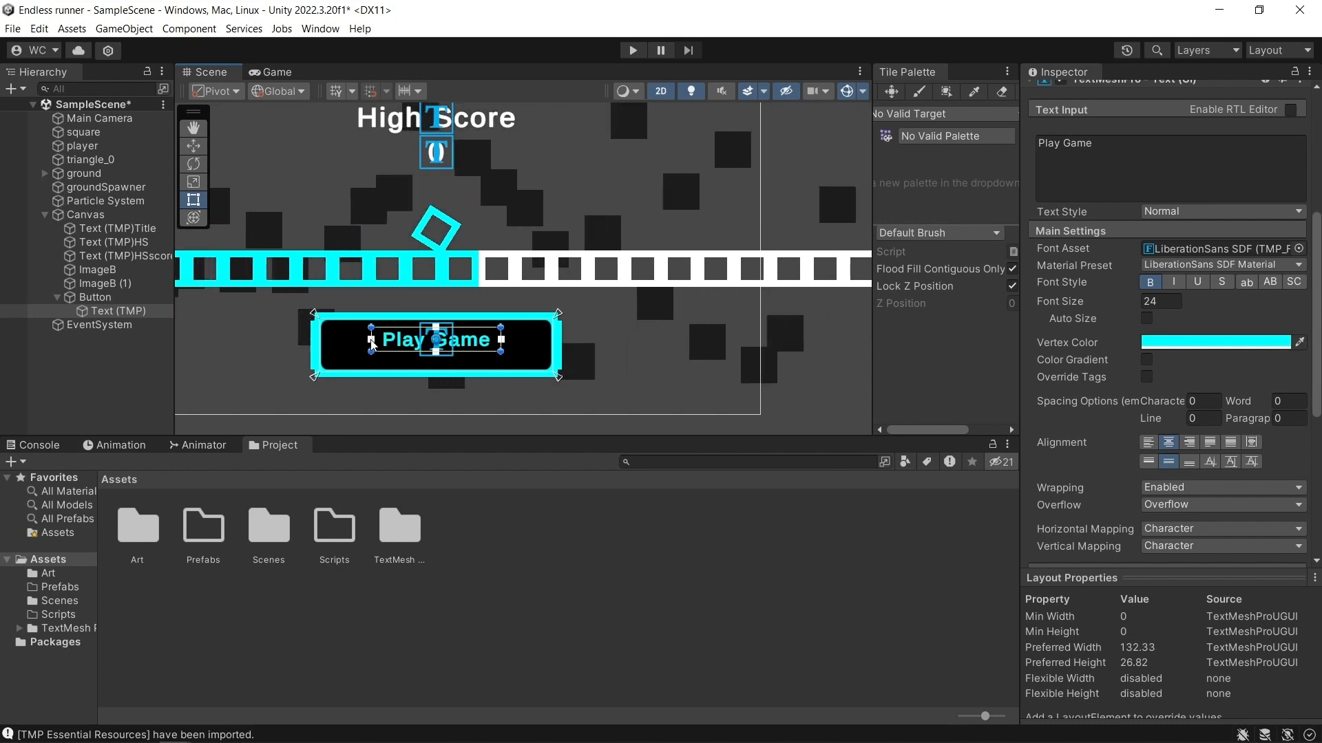
pyautogui.moveTo(392, 350); pyautogui.dragTo(393, 321)
pyautogui.click(276, 72)
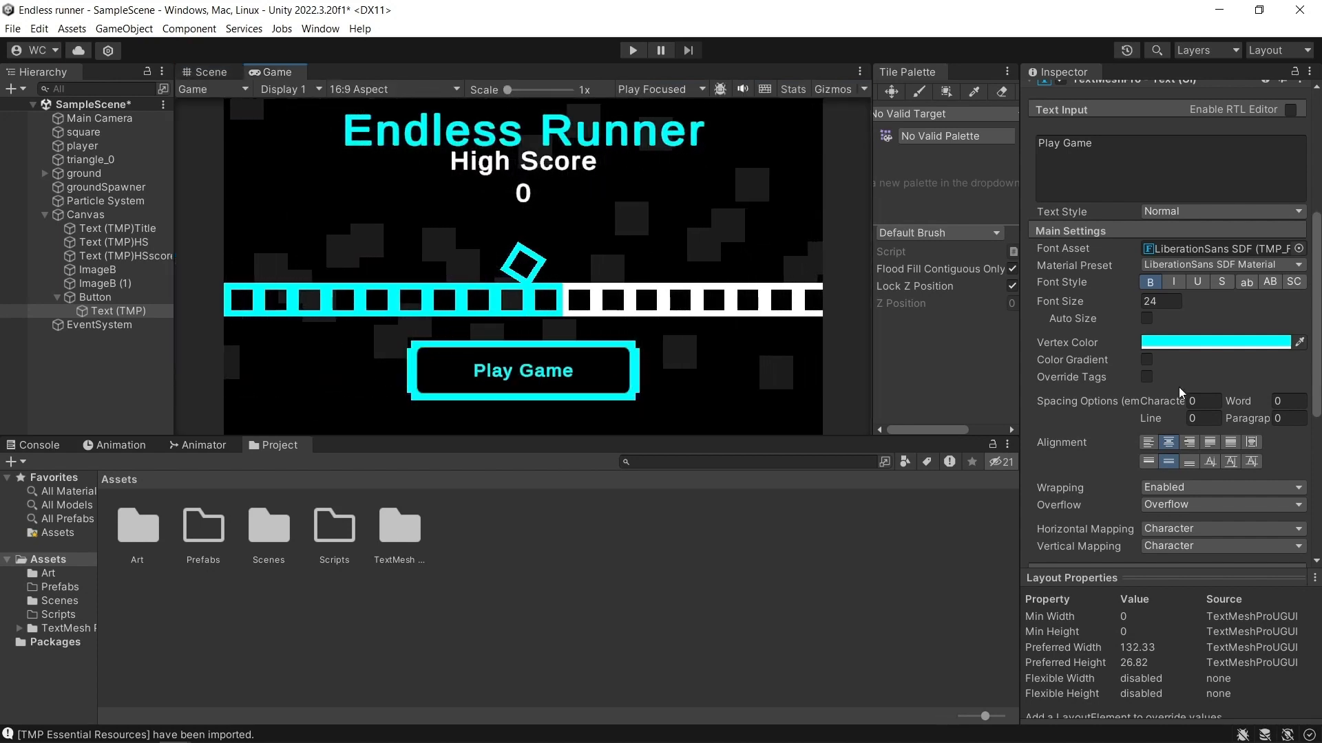
# Set the label's font size to 35, widen its text box to both sides of the frame, and check the Game view.
pyautogui.click(1149, 301)
pyautogui.write('35')
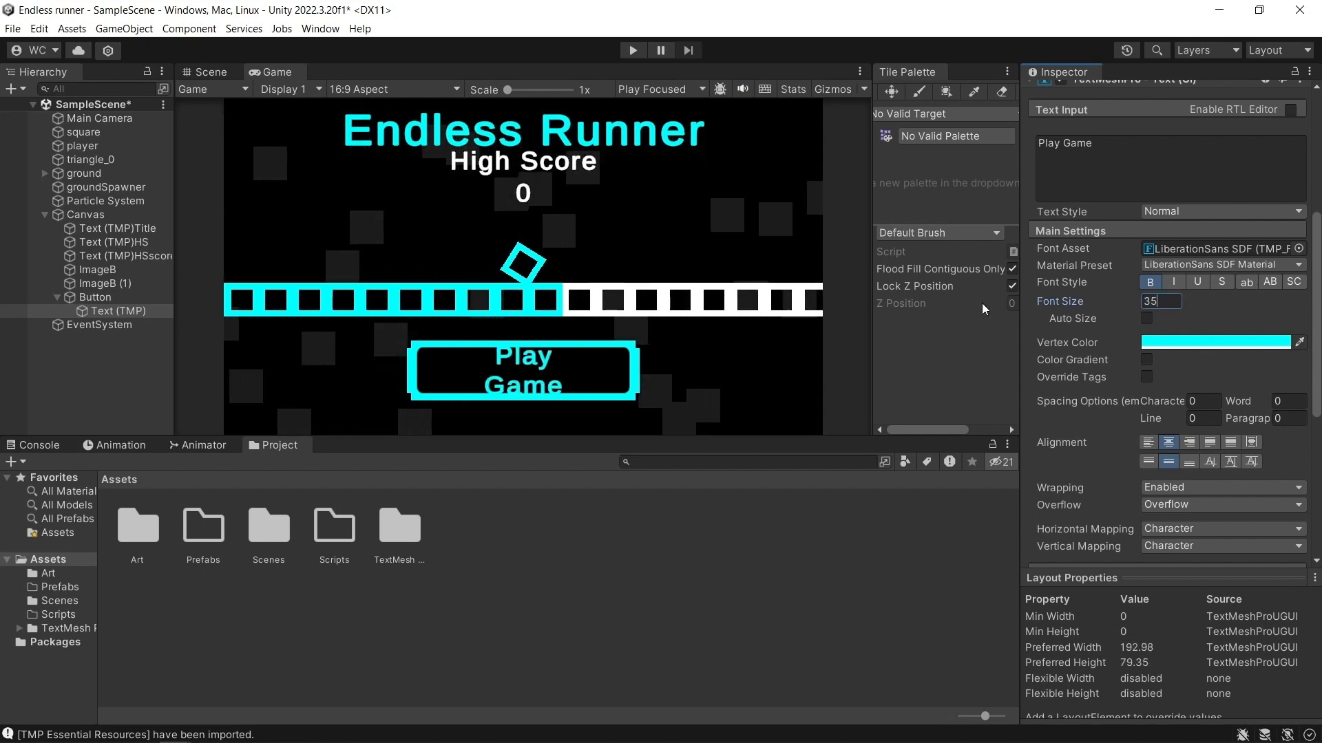
pyautogui.click(210, 72)
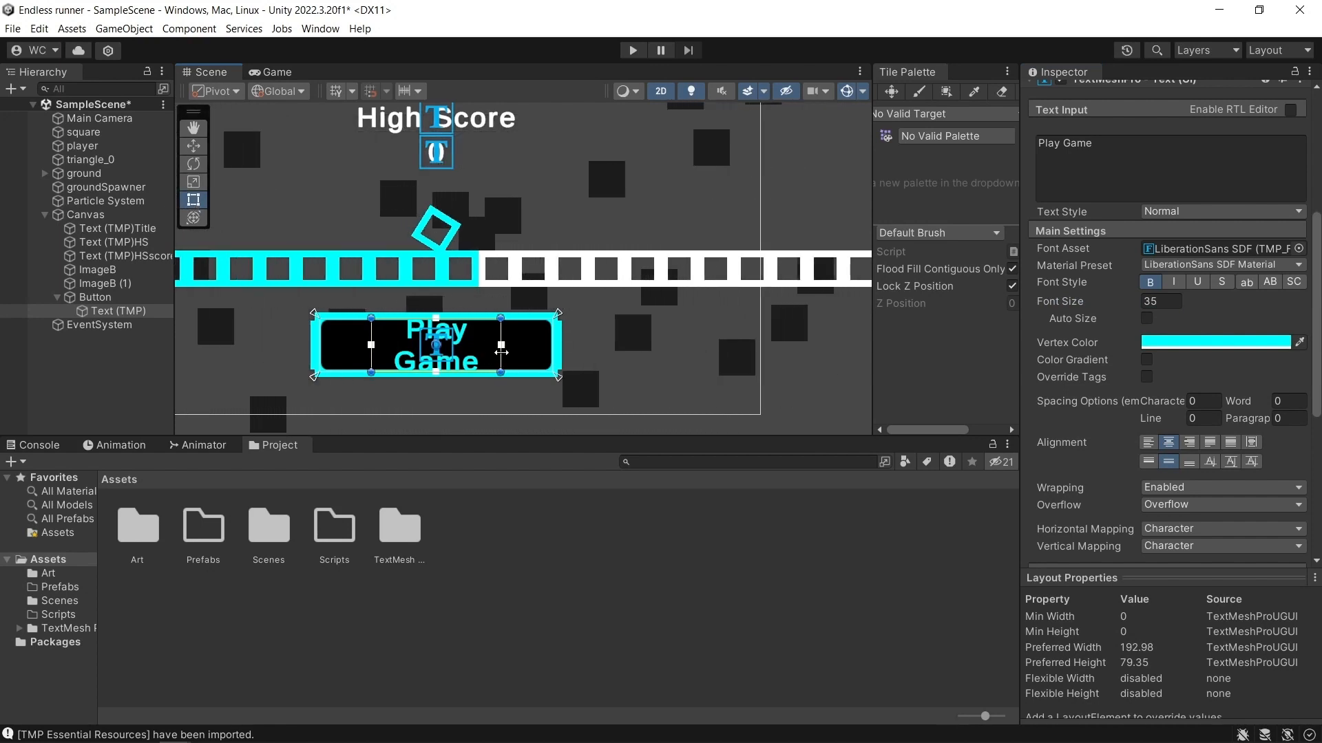
pyautogui.moveTo(501, 359); pyautogui.dragTo(553, 359)
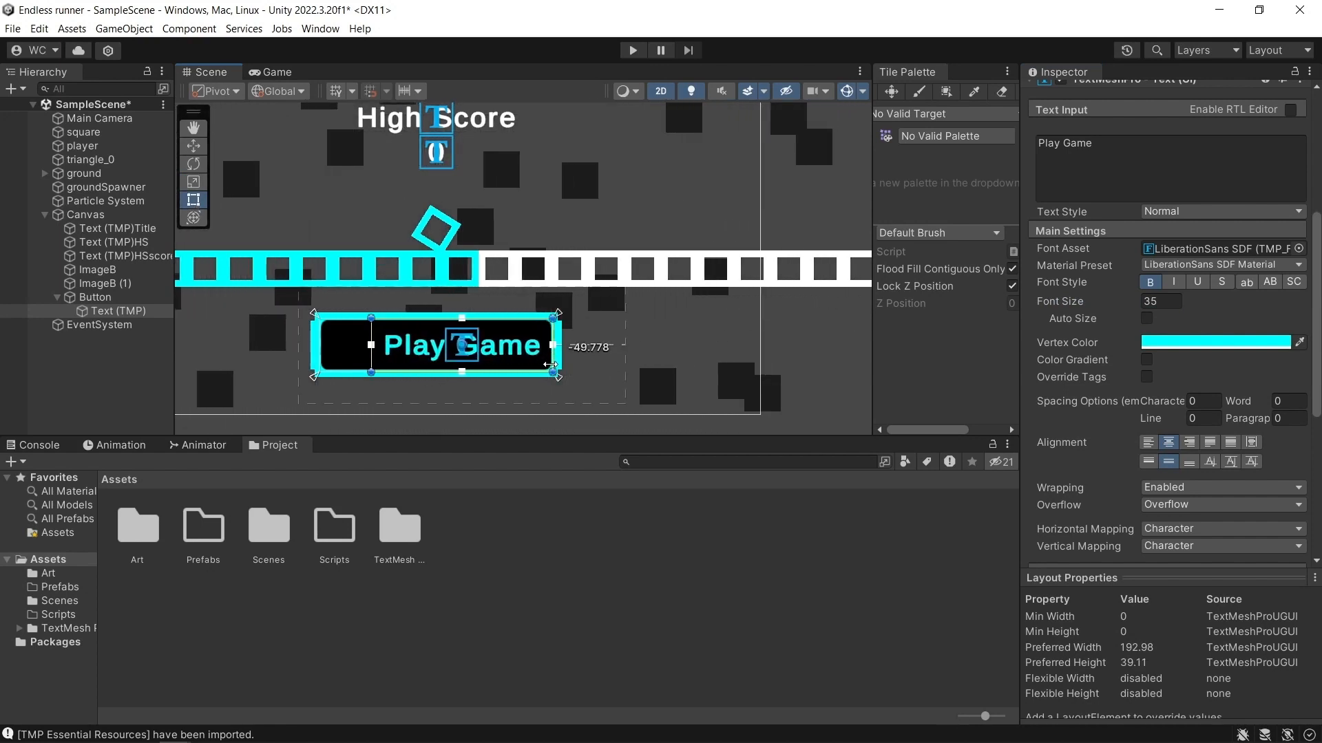
pyautogui.moveTo(371, 345); pyautogui.dragTo(321, 349)
pyautogui.click(267, 72)
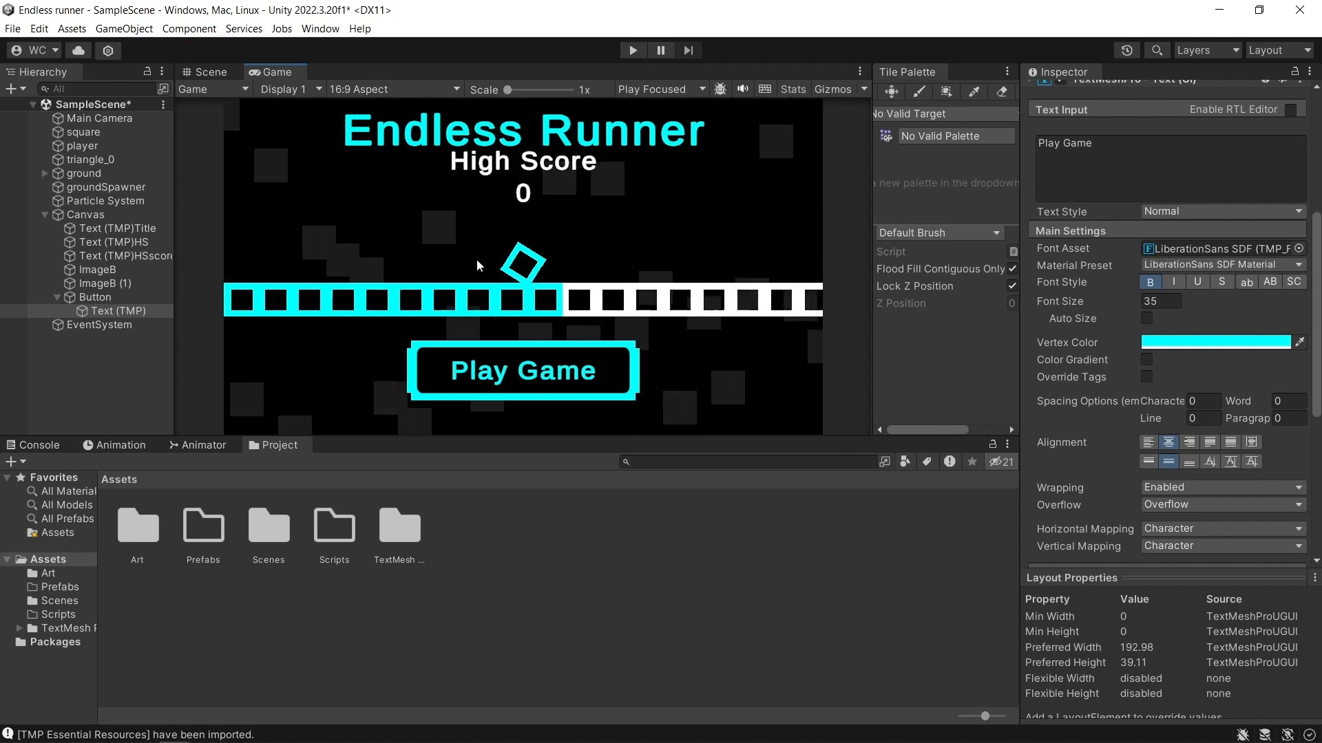
# Create a new script component named mainMenuScript on the player object.
pyautogui.click(220, 73)
pyautogui.scroll(-5, 563, 308)
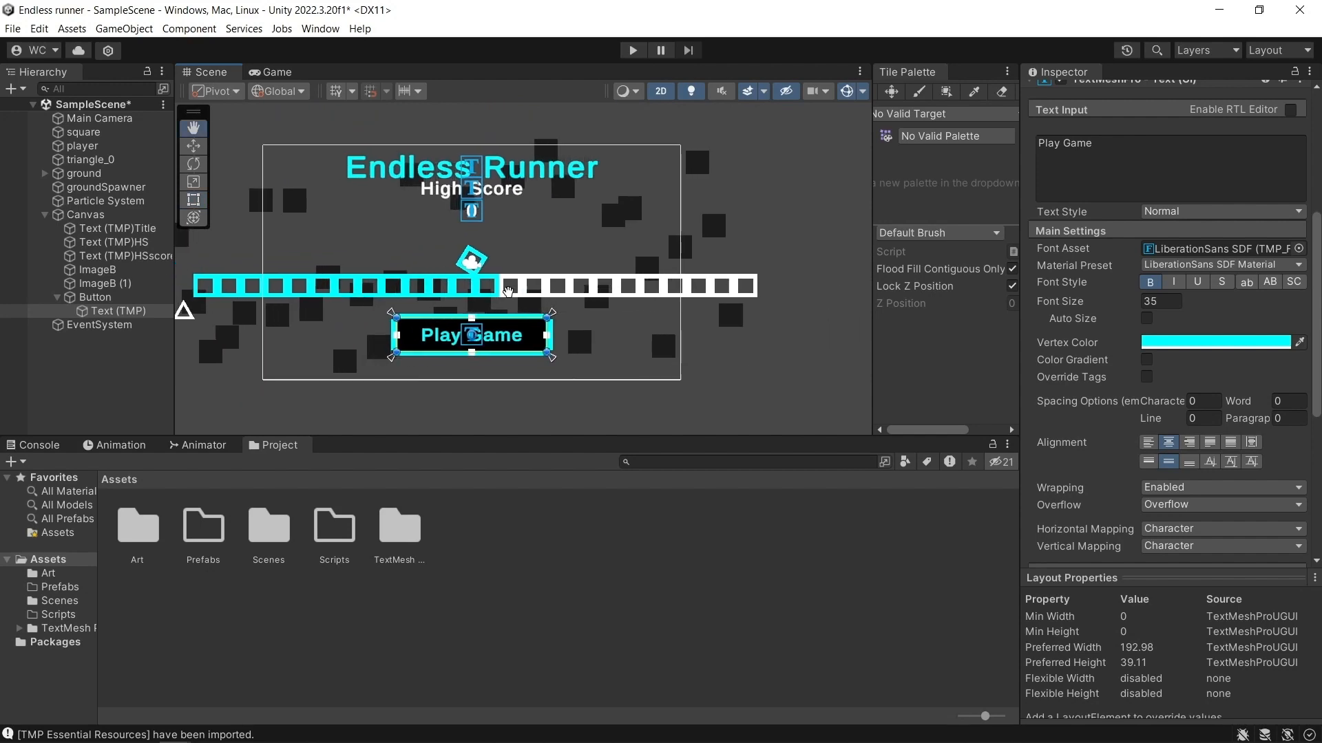
pyautogui.click(563, 309)
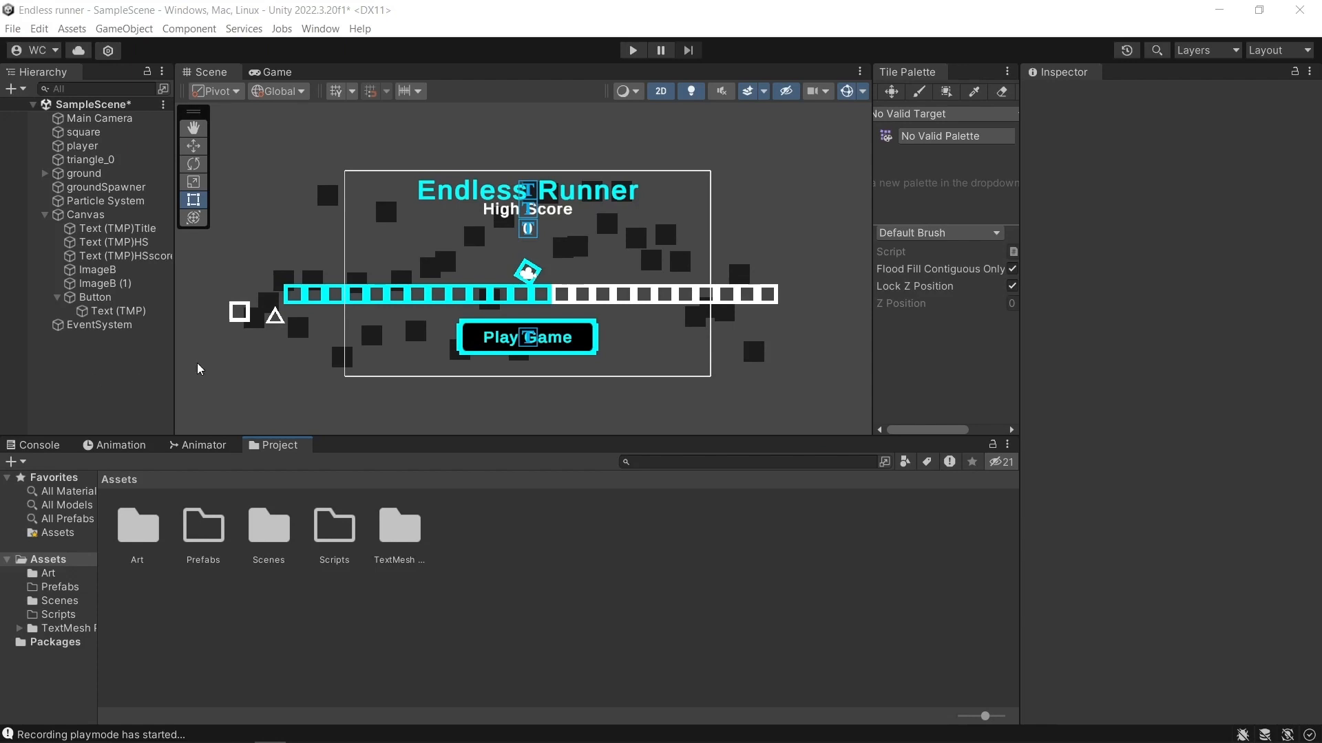
pyautogui.click(82, 145)
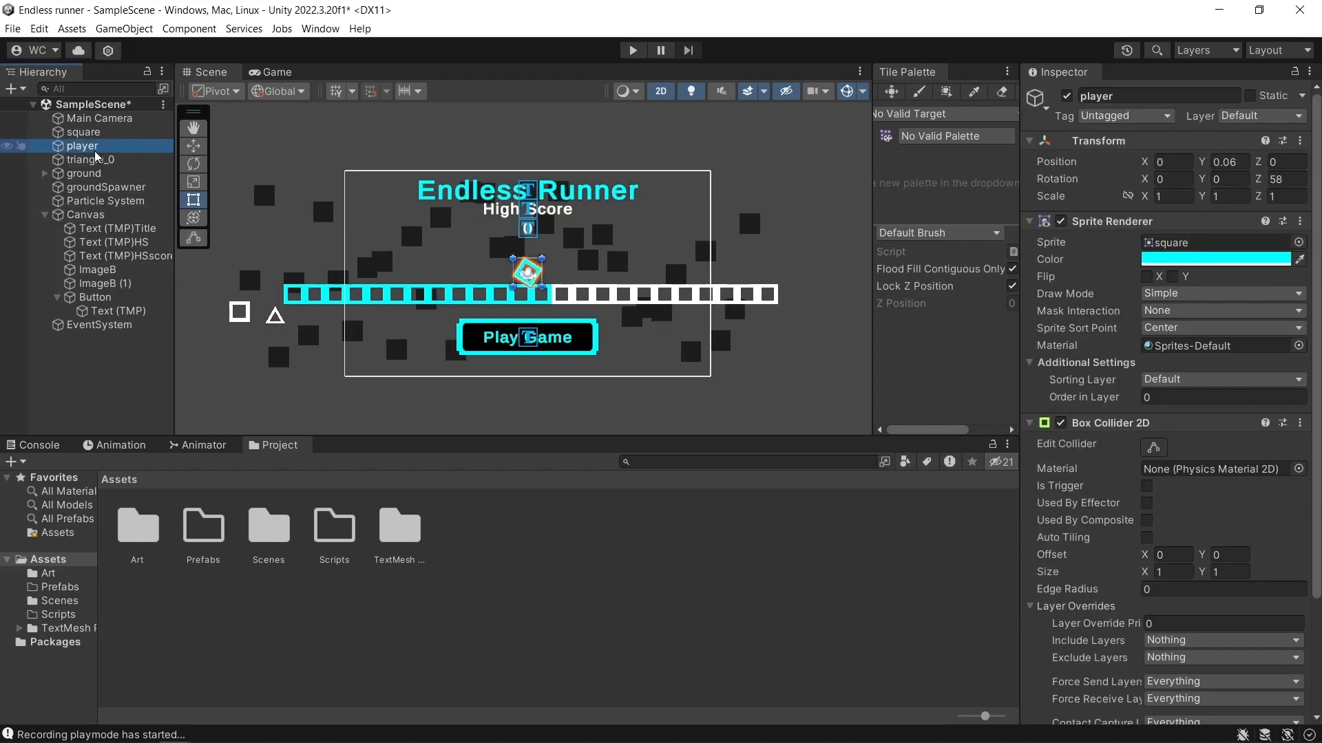
pyautogui.scroll(-3, 1143, 537)
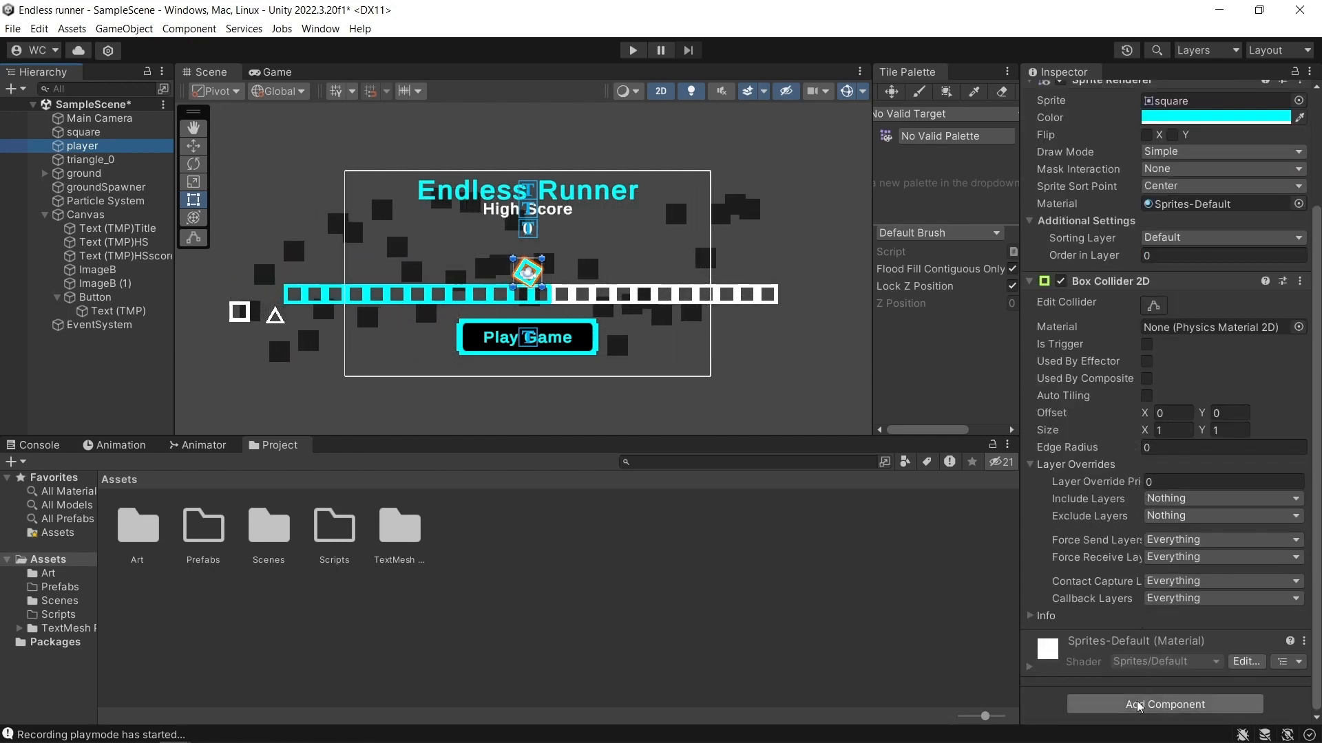
pyautogui.click(1165, 704)
pyautogui.write('b')
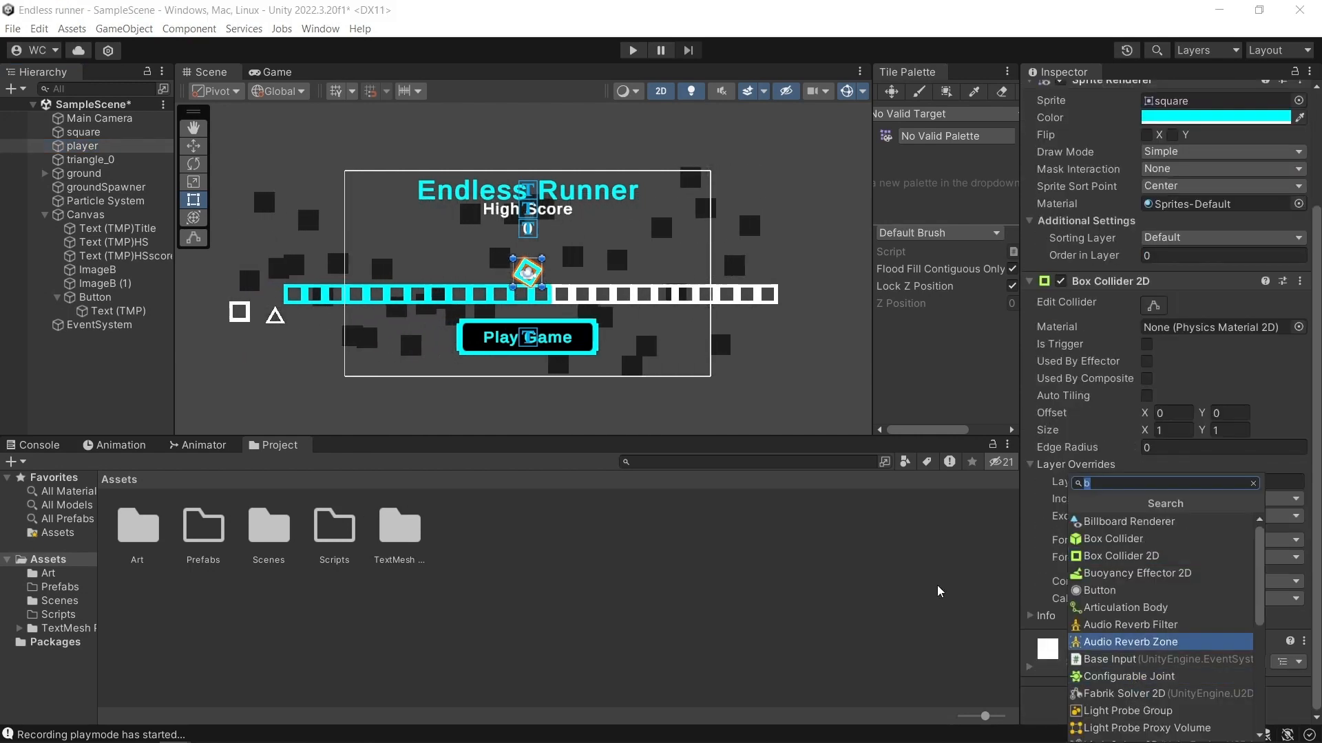
pyautogui.press('BackSpace')
pyautogui.write('mainMenuScript')
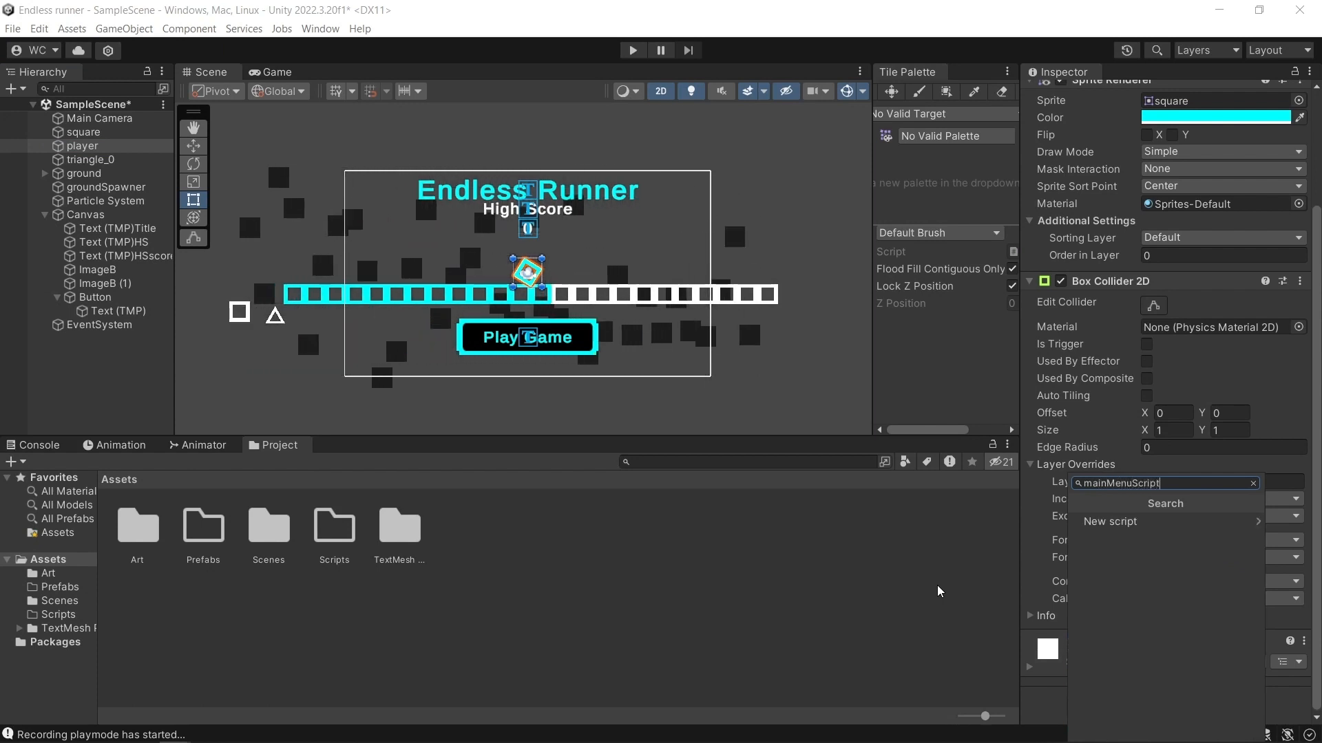
pyautogui.click(1142, 522)
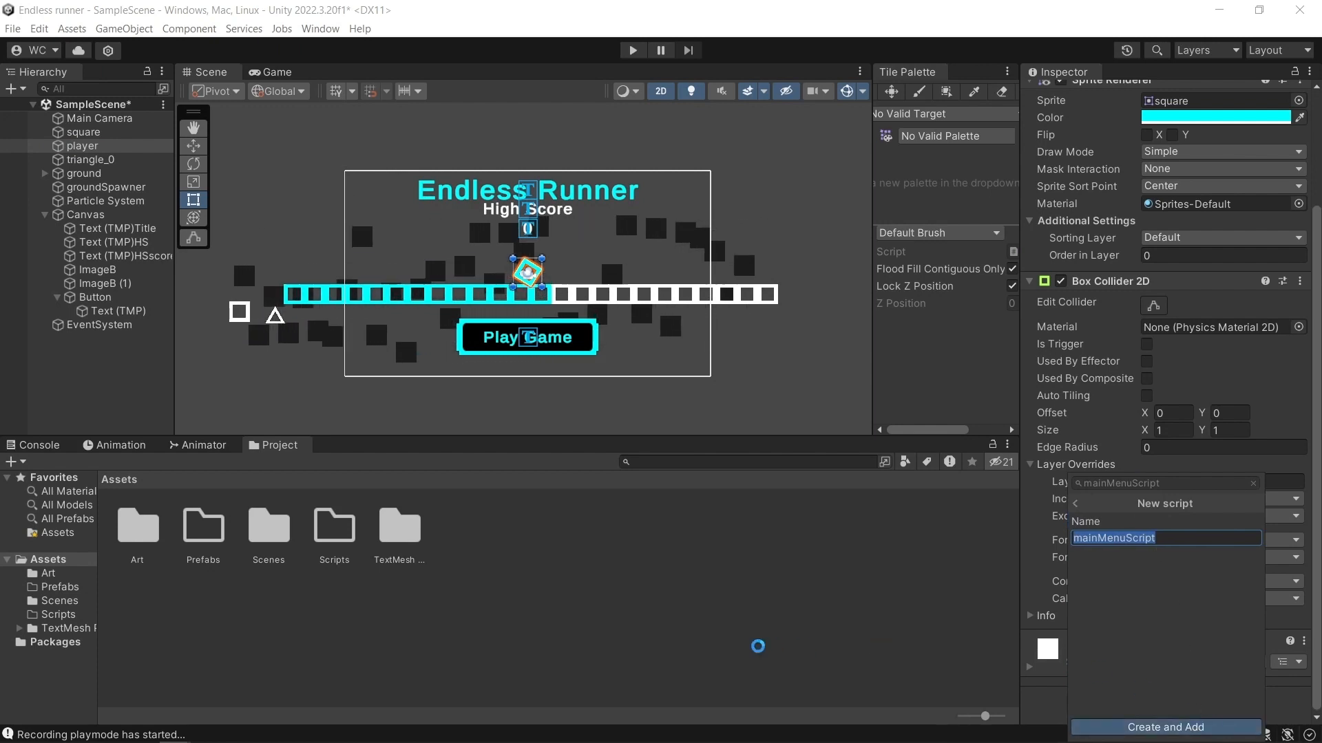
pyautogui.press('Return')
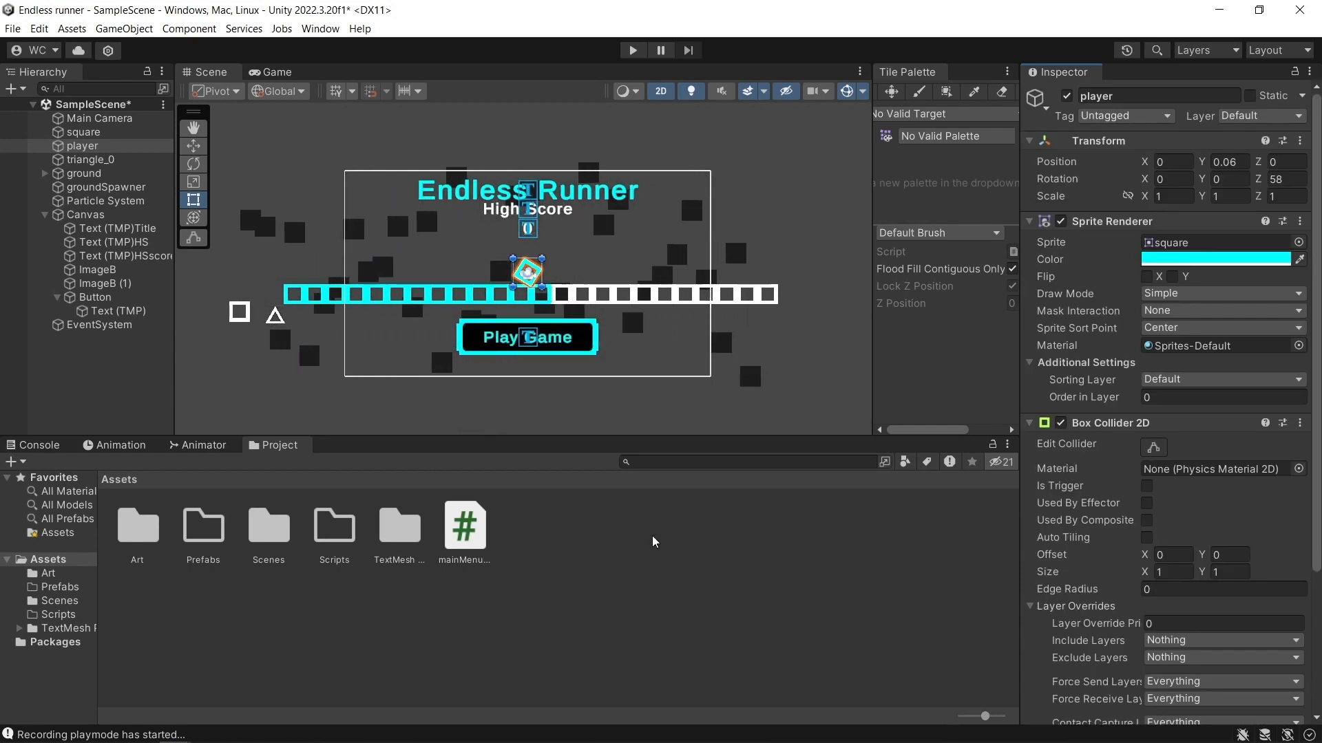
# Open mainMenuScript in Visual Studio and add a //Using comment with TMPro and UnityEngine.SceneManagement directives below using UnityEngine.
pyautogui.doubleClick(466, 531)
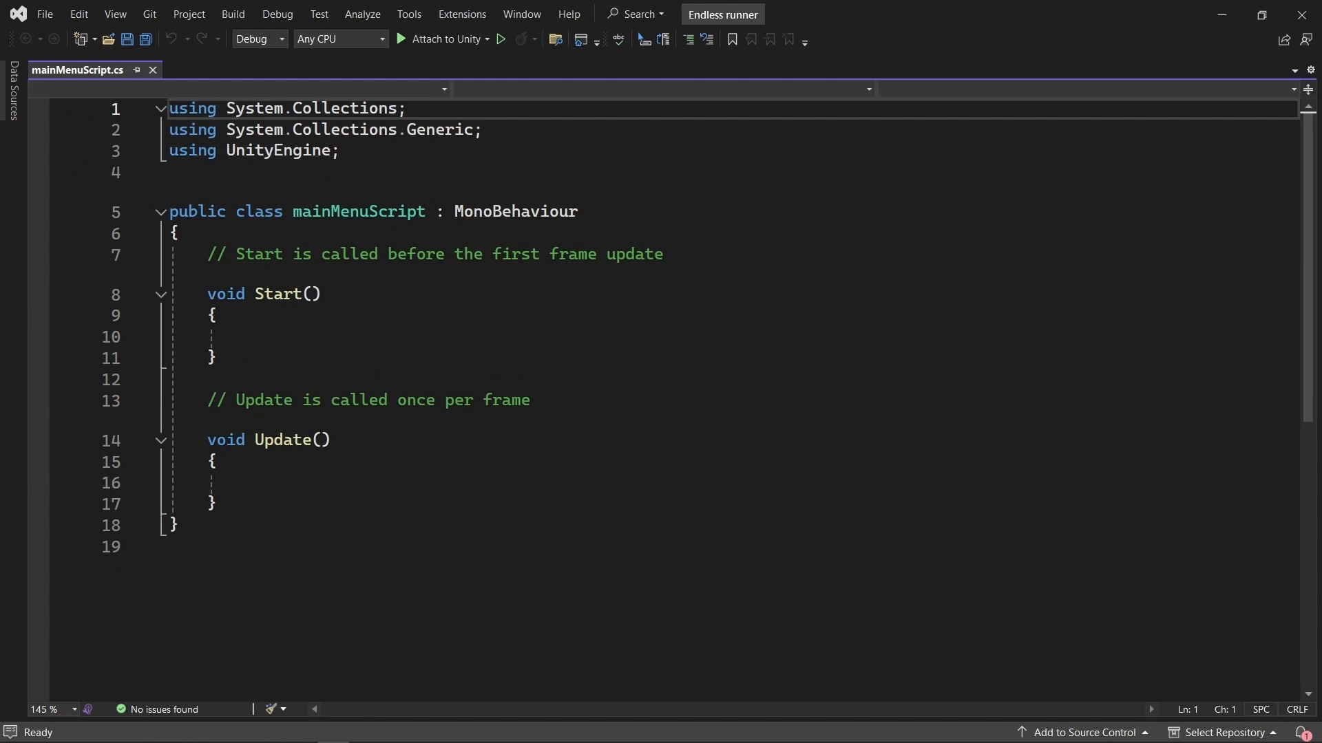
pyautogui.click(359, 152)
pyautogui.press('Return')
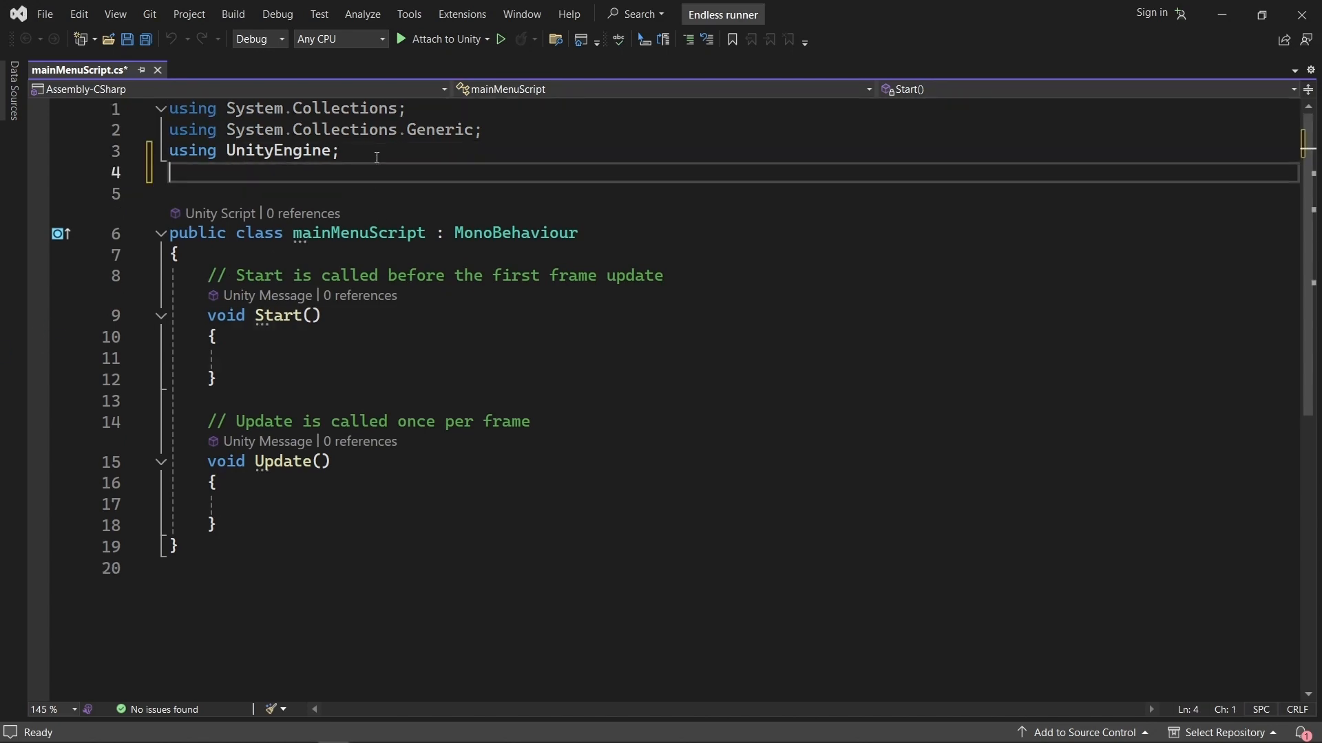
pyautogui.write('//Using using TMPro; using UnityEngine.SceneManagement;')
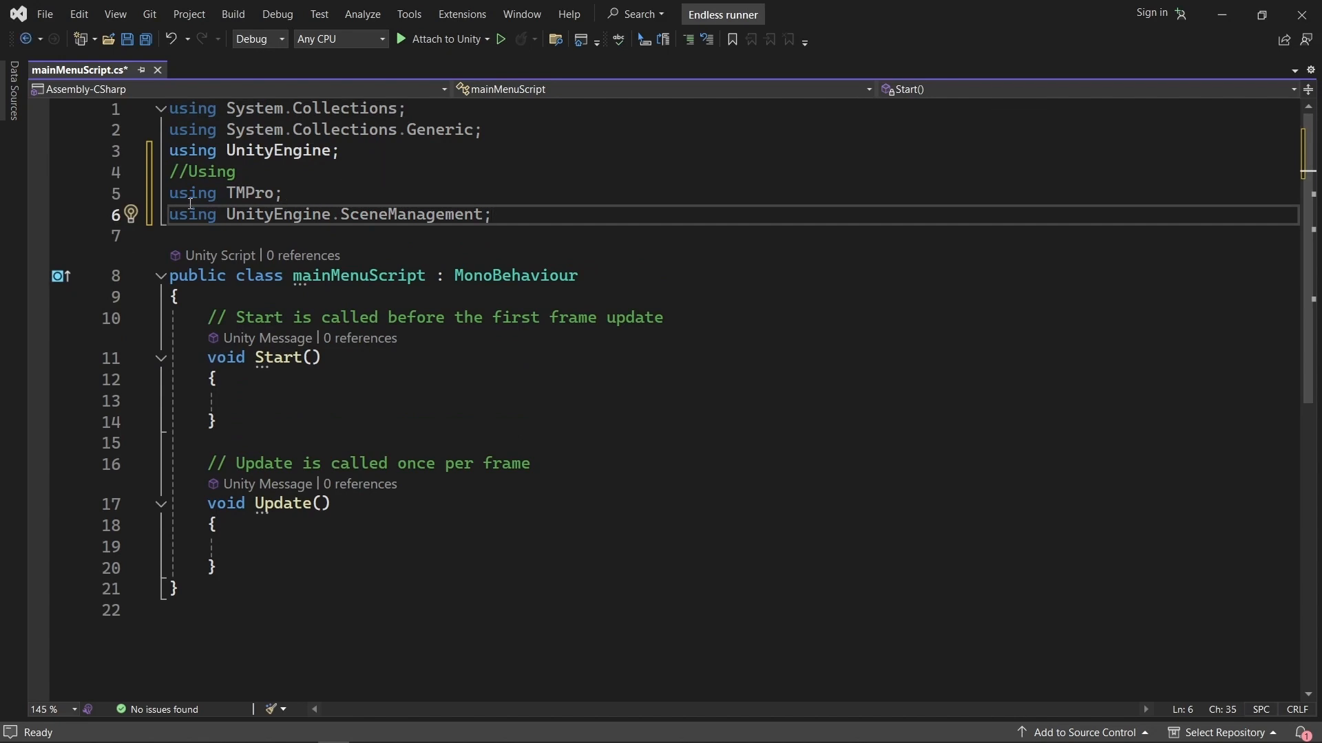
pyautogui.moveTo(193, 200)
pyautogui.click(283, 194)
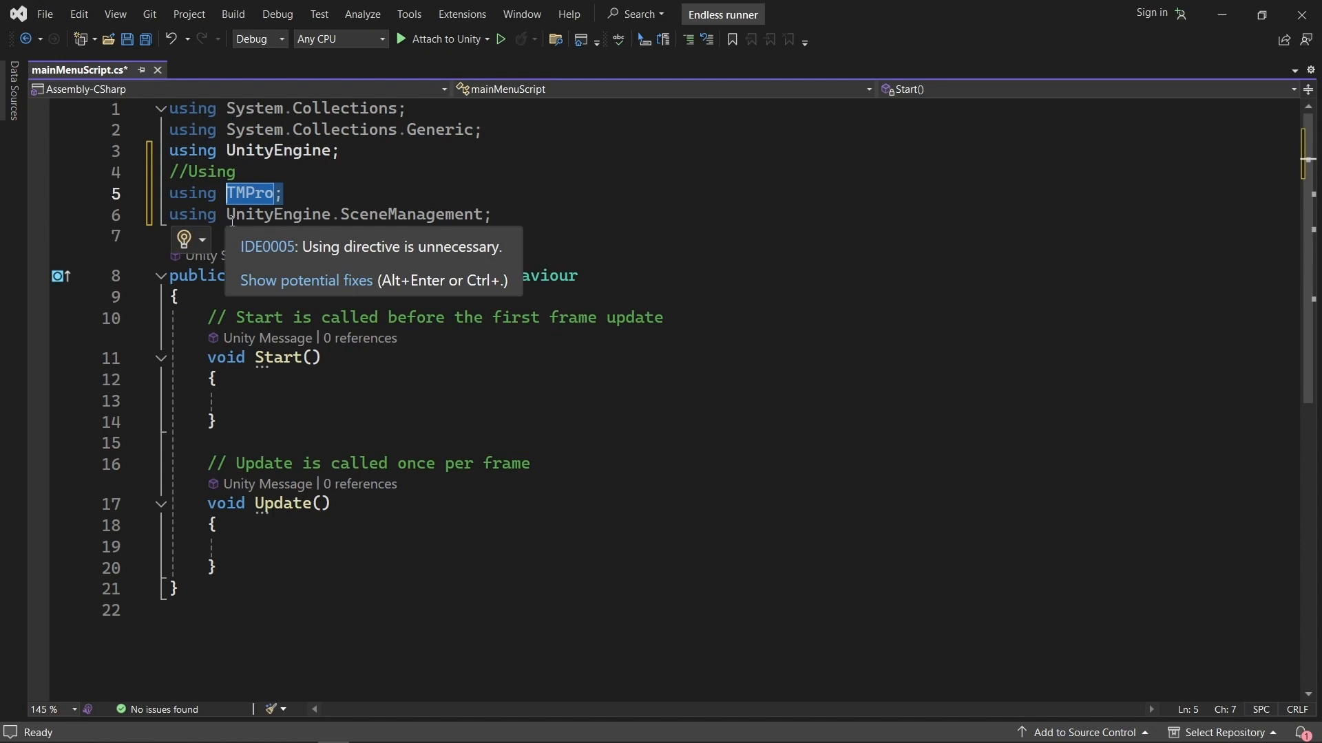
pyautogui.moveTo(229, 216); pyautogui.dragTo(343, 216)
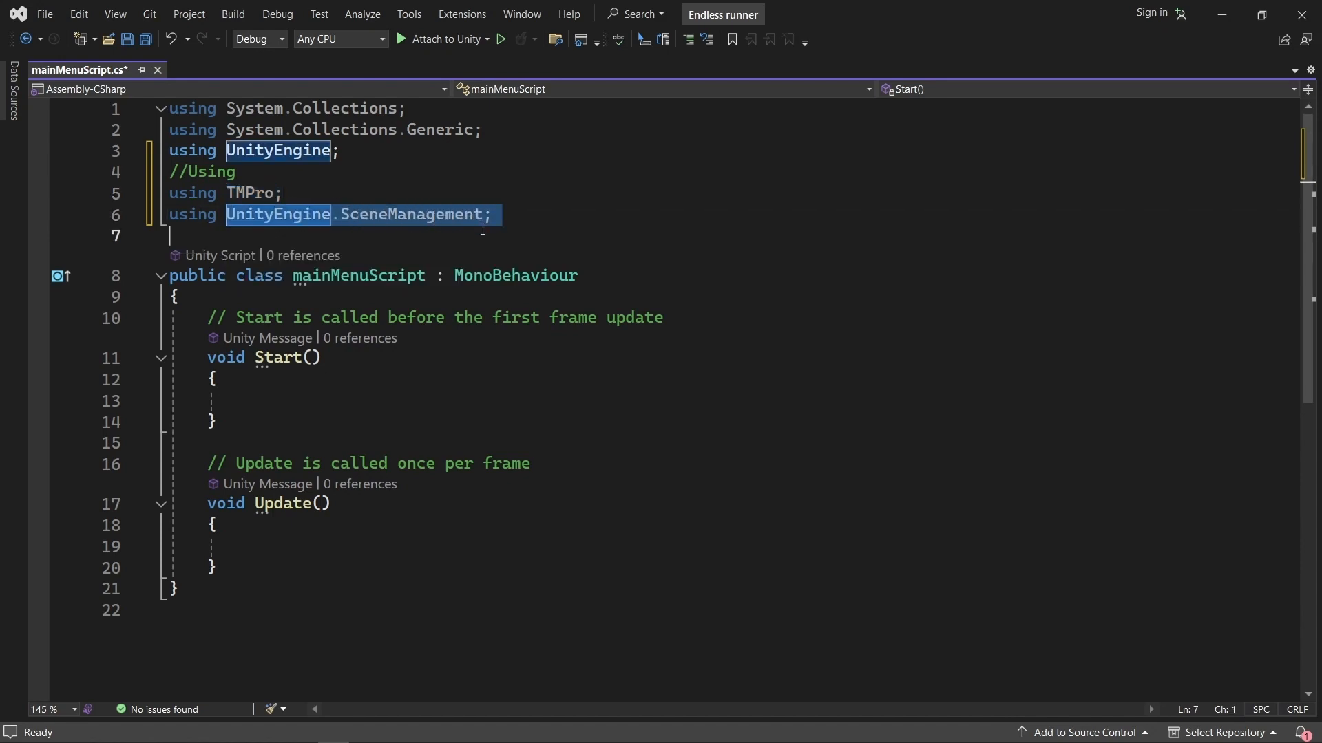
pyautogui.click(505, 218)
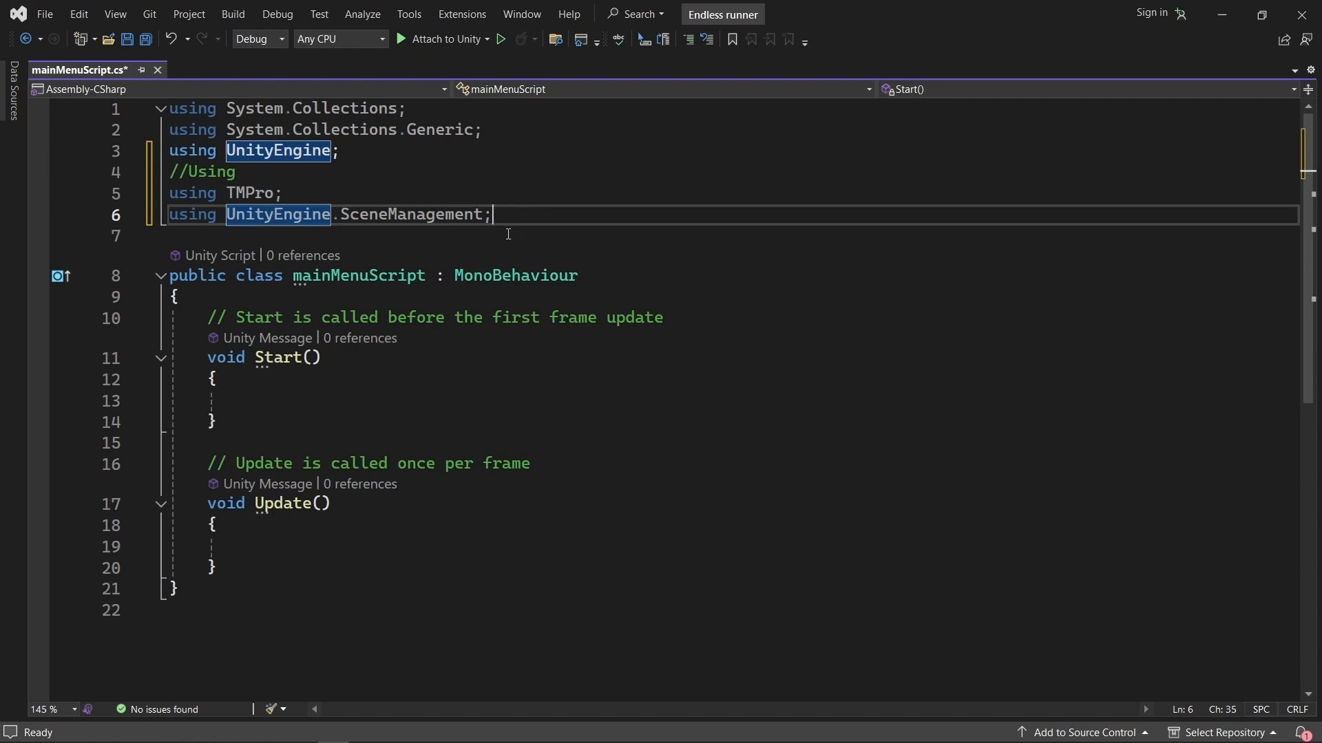
pyautogui.moveTo(507, 216); pyautogui.dragTo(89, 201)
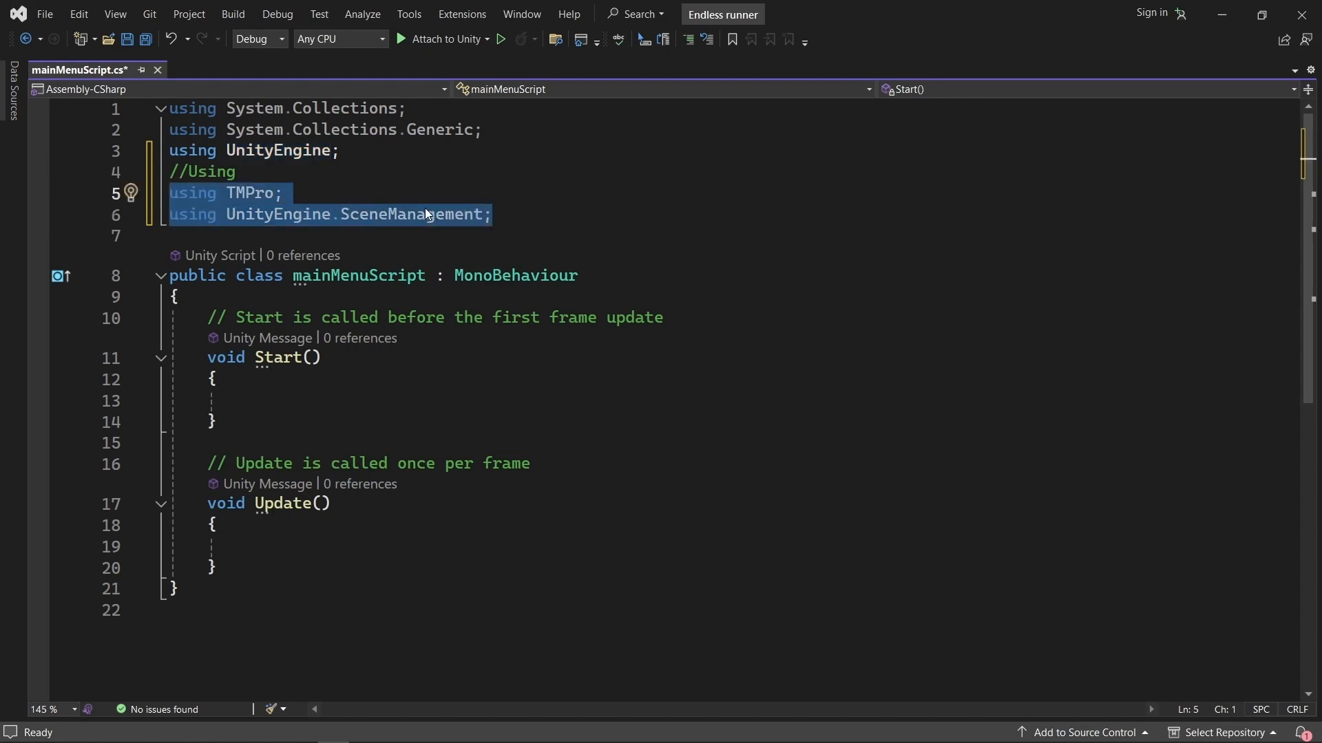
pyautogui.click(351, 191)
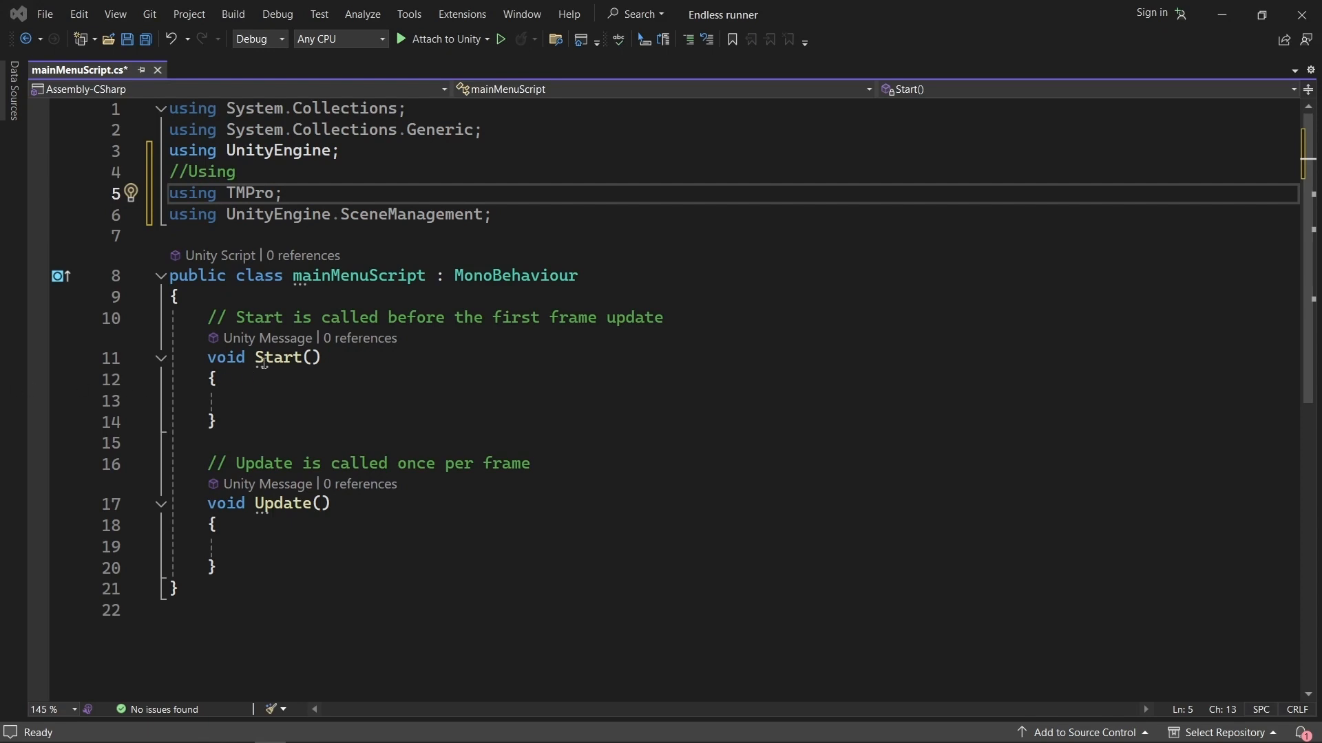
# Declare public TextMeshProUGUI TimeText under a "//Variables being used" comment at the start of the mainMenuScript class.
pyautogui.click(265, 295)
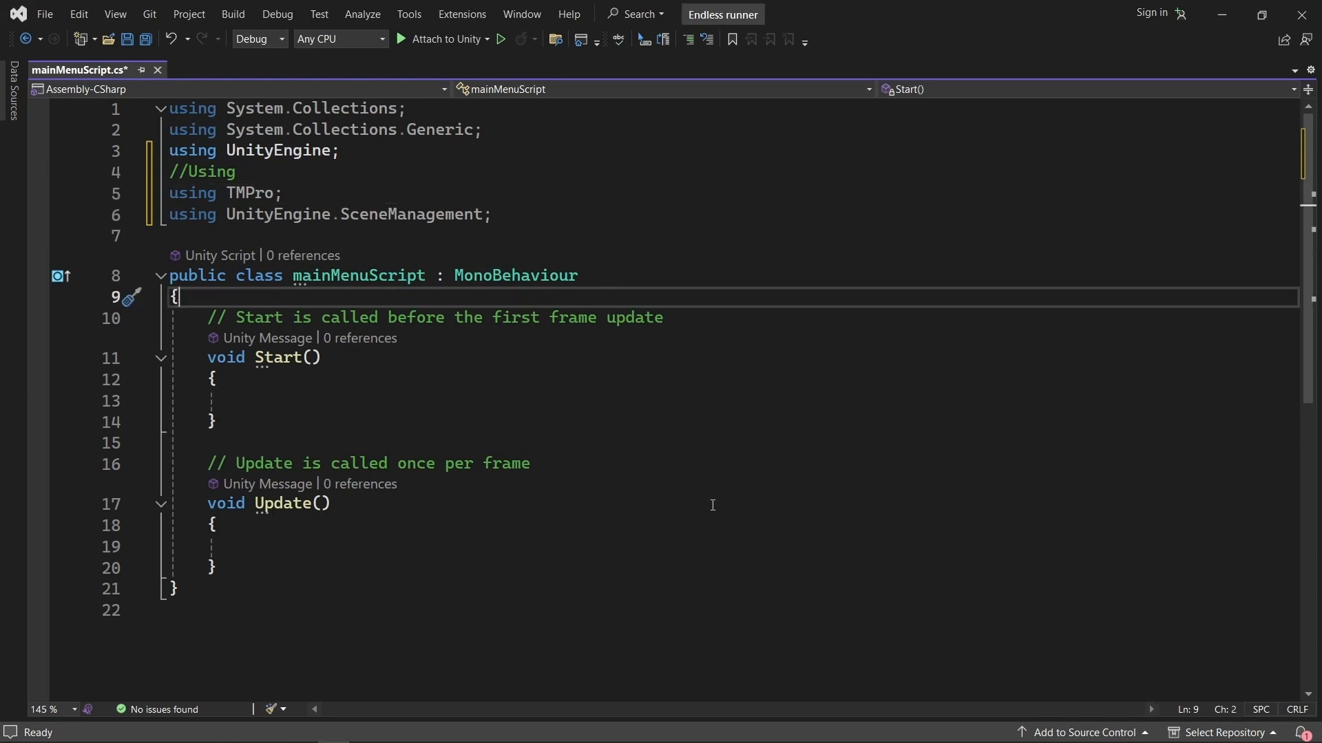
pyautogui.press('Return')
pyautogui.press('Return')
pyautogui.press('Up')
pyautogui.write('//Variables being used public TextMeshProUGUI TimeText;')
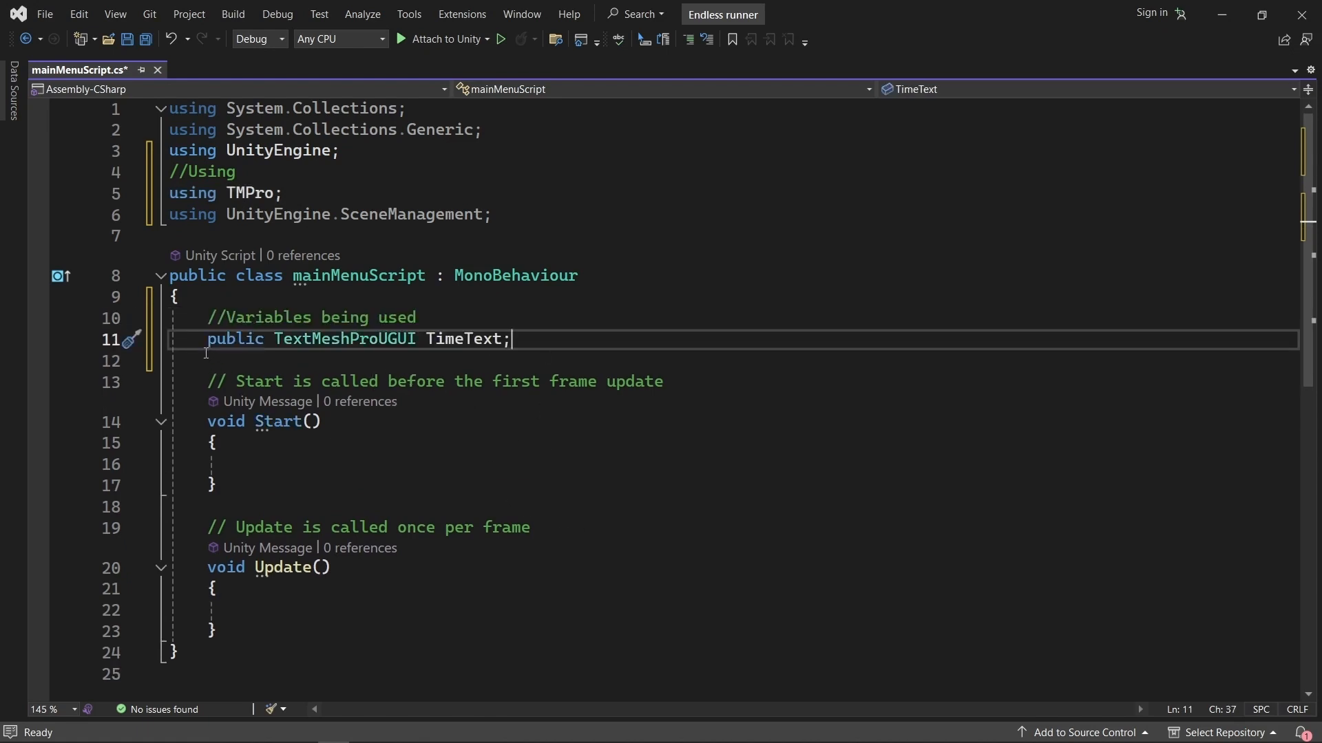
pyautogui.moveTo(343, 346)
pyautogui.moveTo(511, 339); pyautogui.dragTo(430, 339)
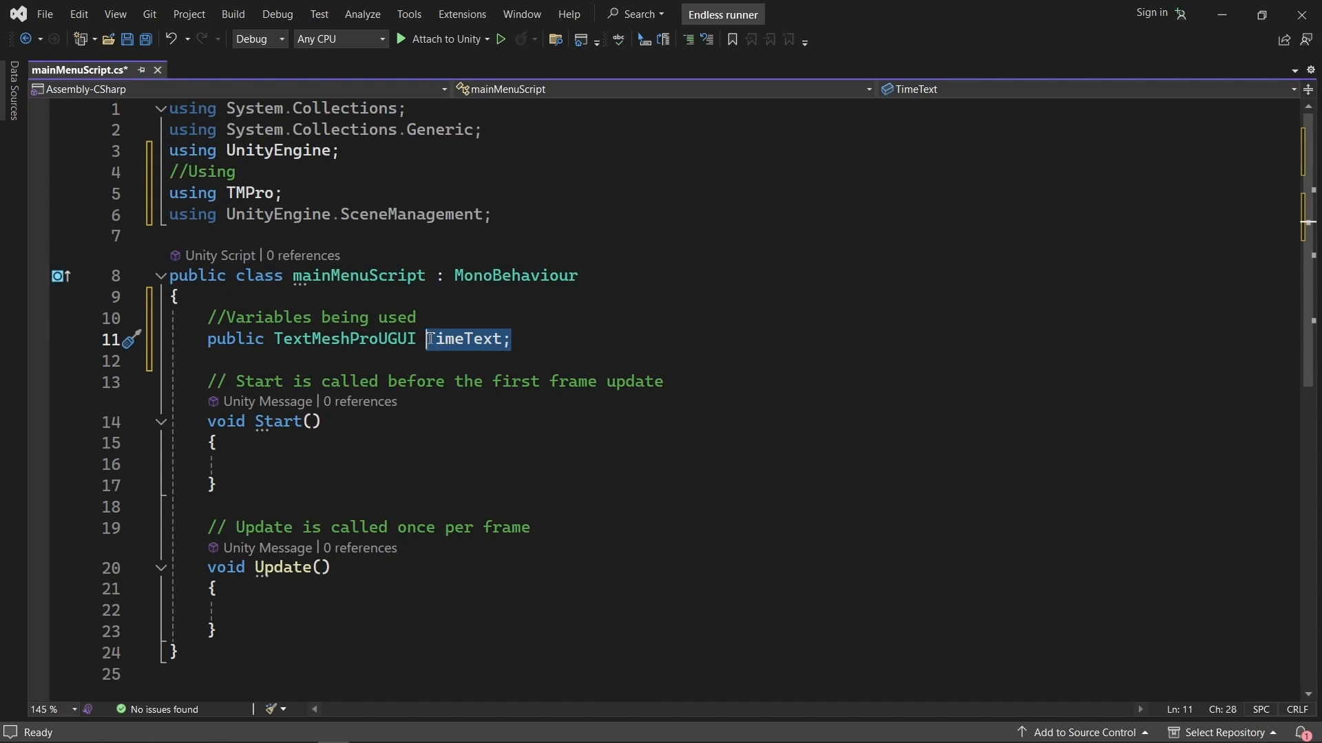
pyautogui.click(528, 335)
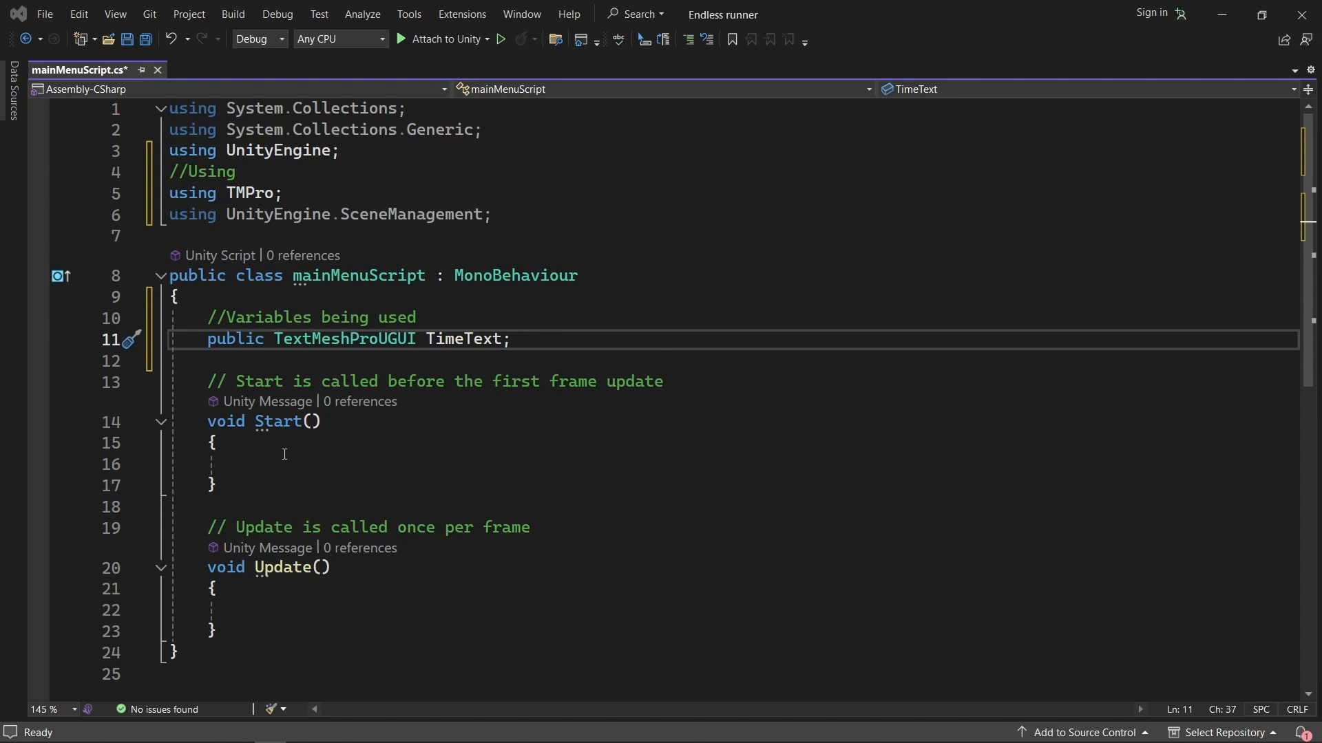
# Add the statement Time.timeScale = 1; inside the Start method.
pyautogui.click(264, 459)
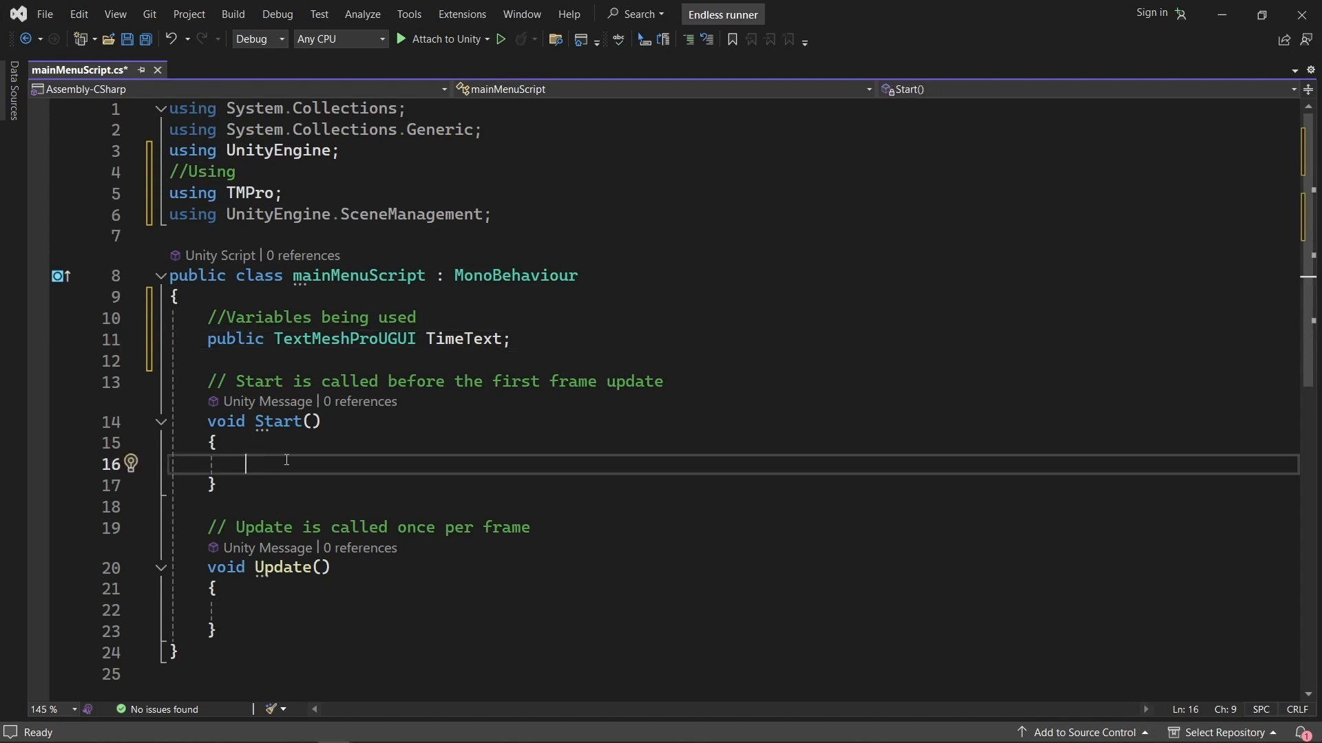
pyautogui.write('Time.timeScale = 1;')
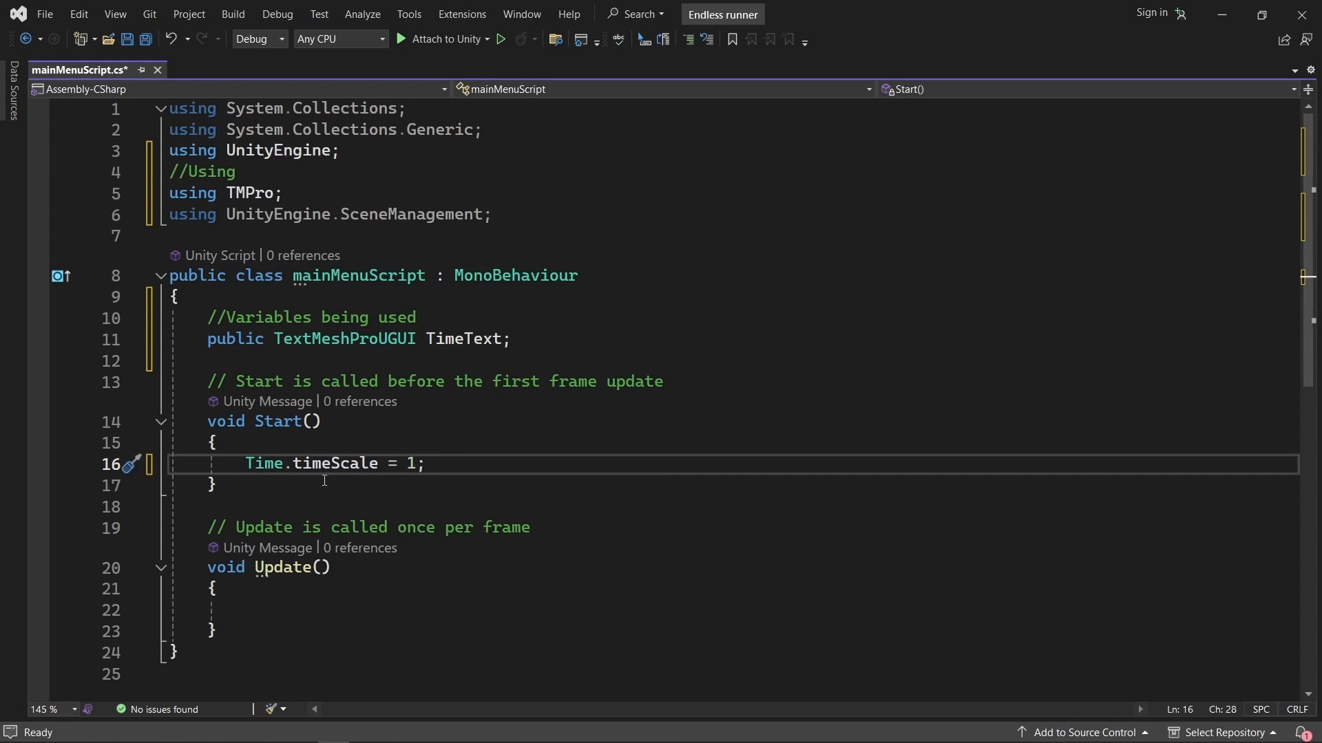
pyautogui.moveTo(245, 465); pyautogui.dragTo(418, 466)
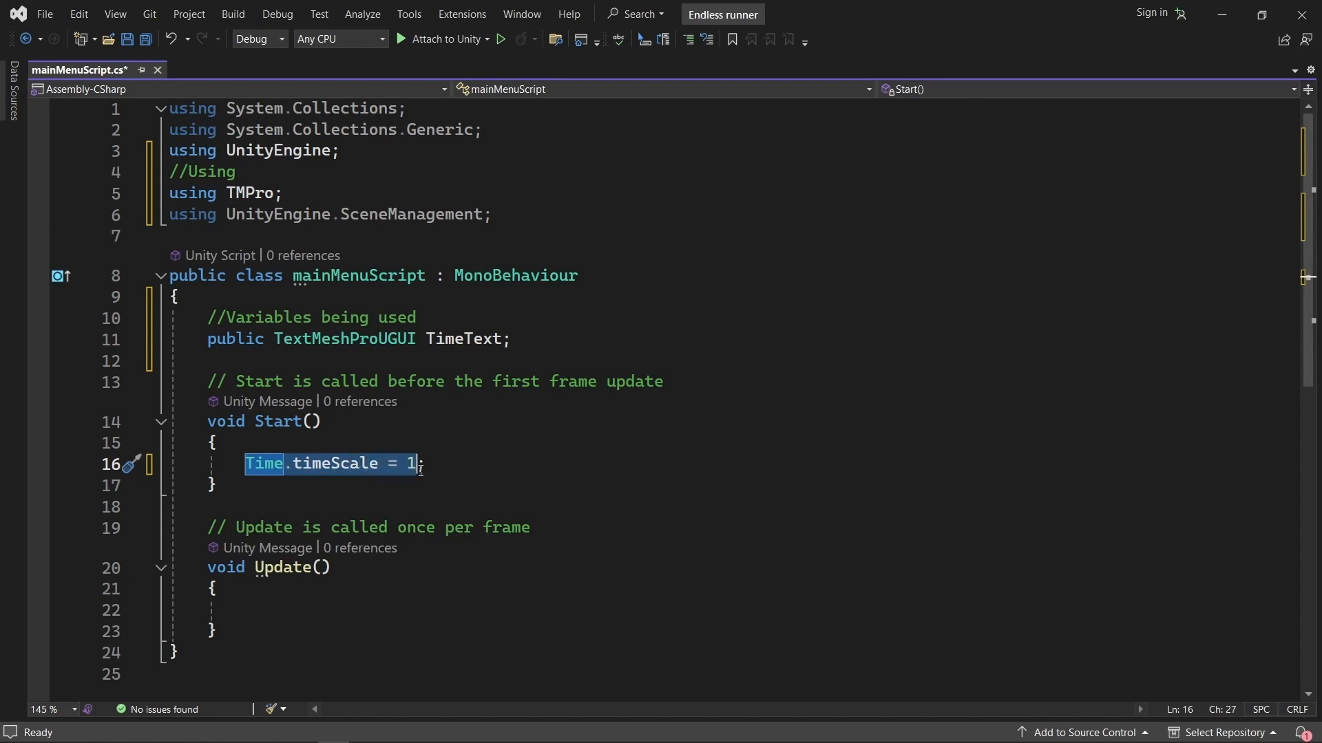
pyautogui.click(436, 464)
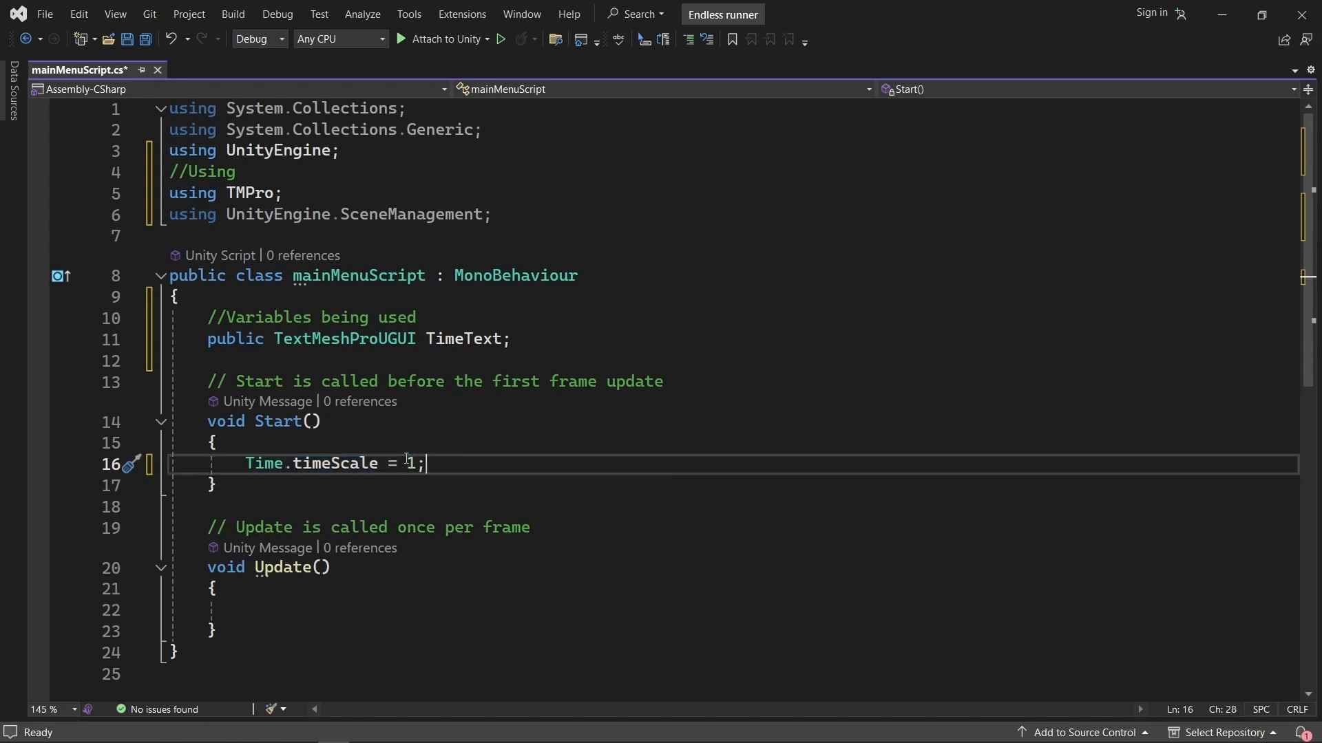
pyautogui.click(248, 464)
pyautogui.moveTo(250, 465); pyautogui.dragTo(379, 465)
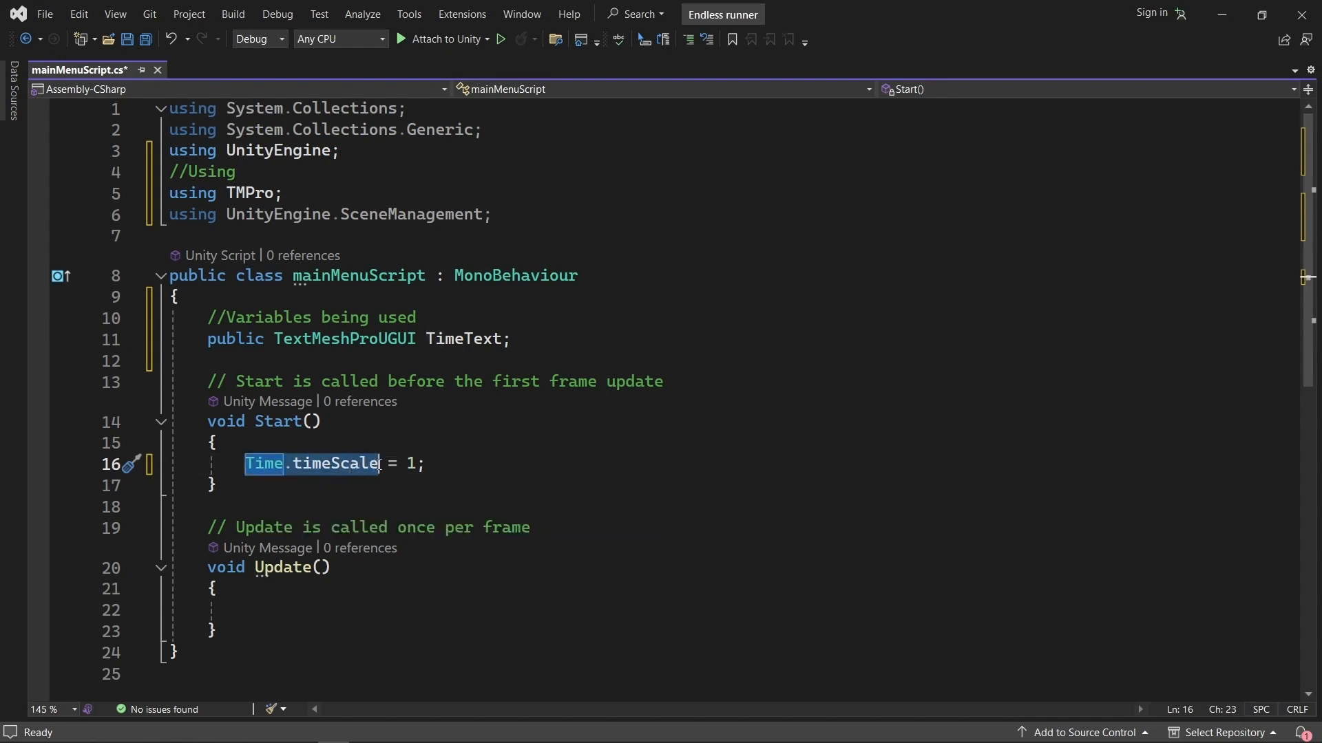
pyautogui.click(459, 466)
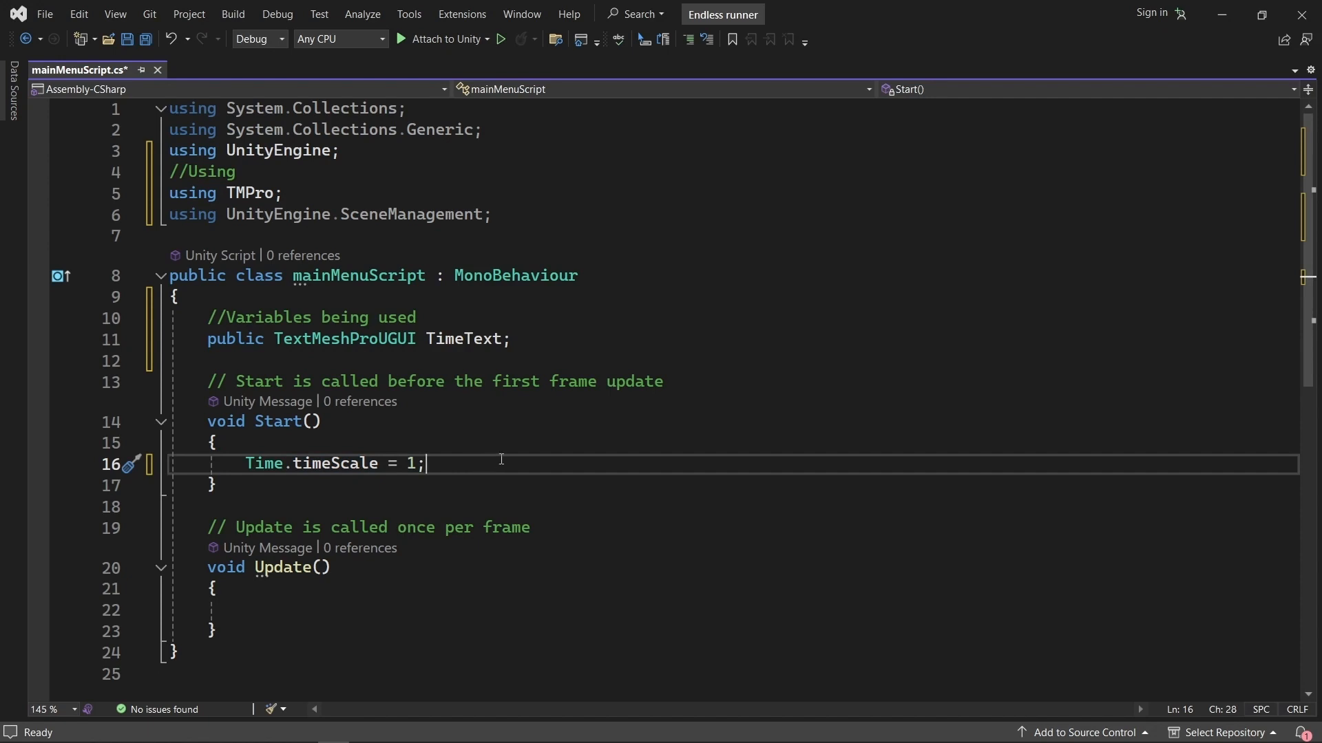
pyautogui.doubleClick(411, 464)
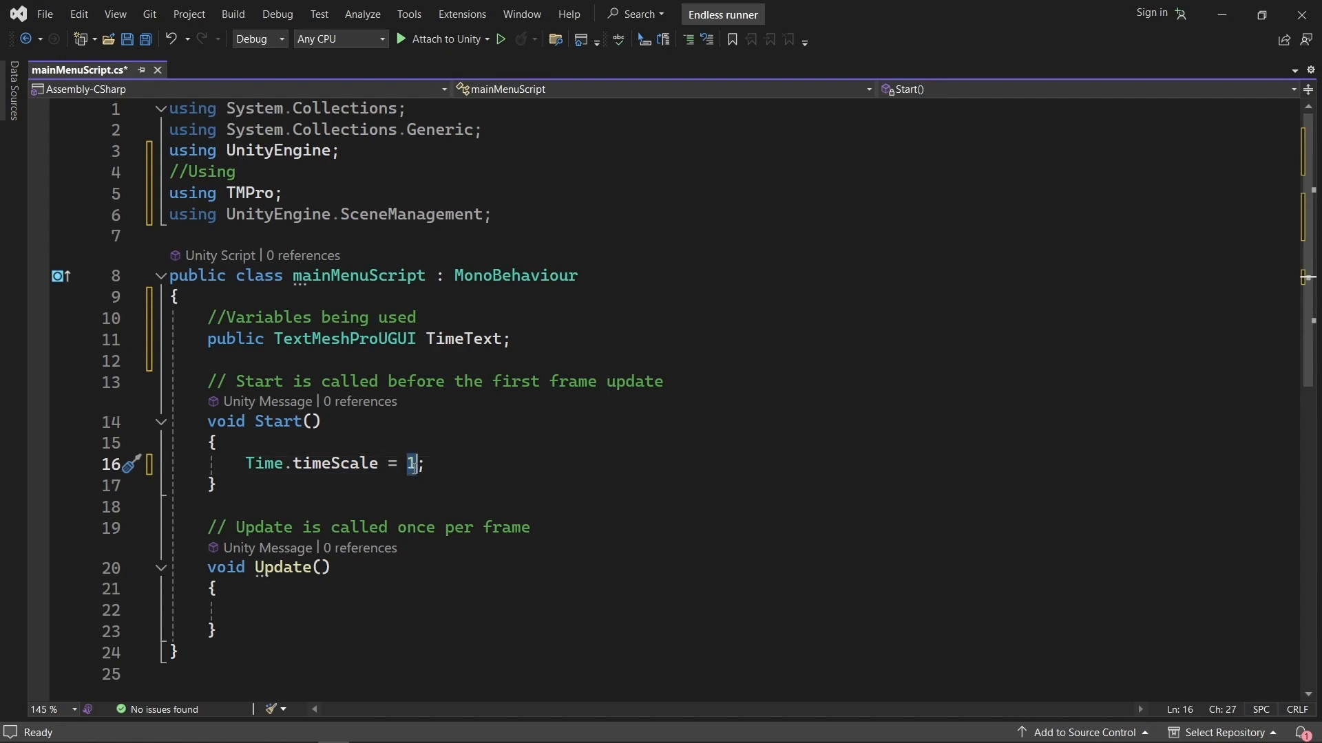
pyautogui.write('0')
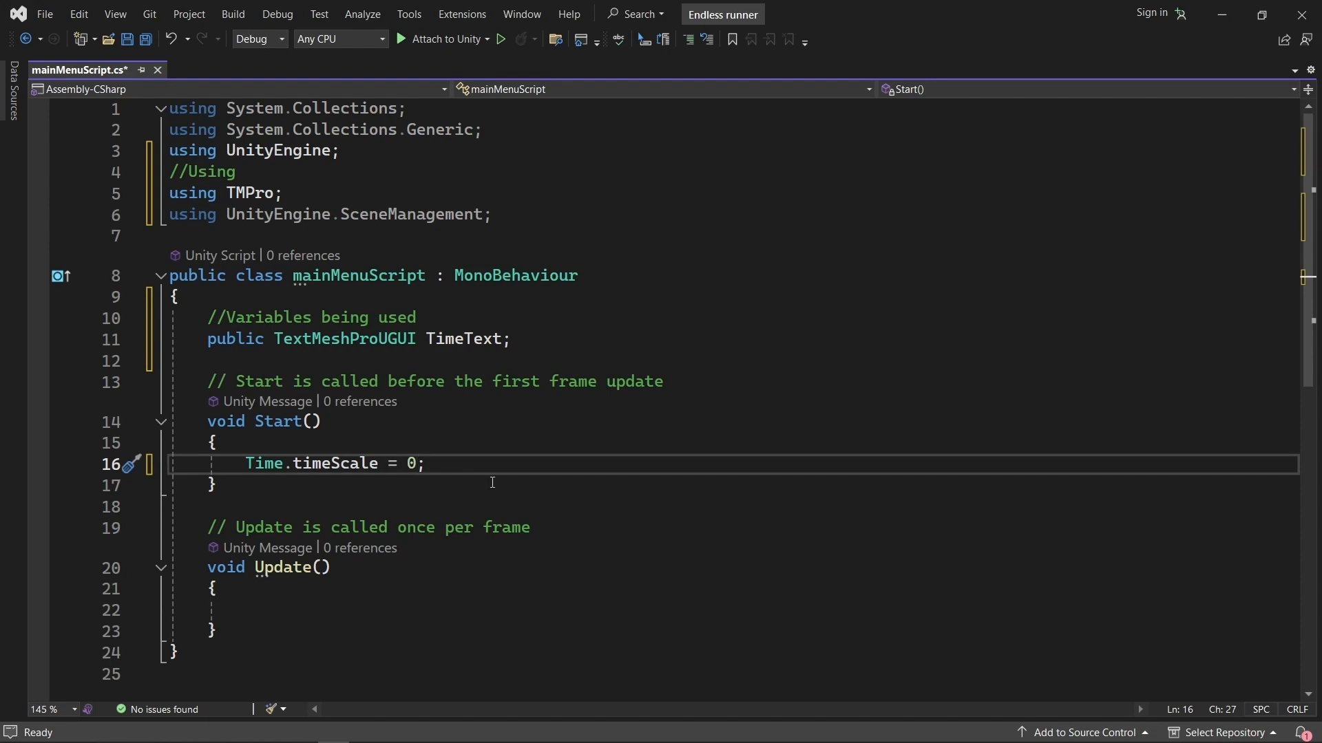
pyautogui.press('BackSpace')
pyautogui.write('1')
pyautogui.press('Up')
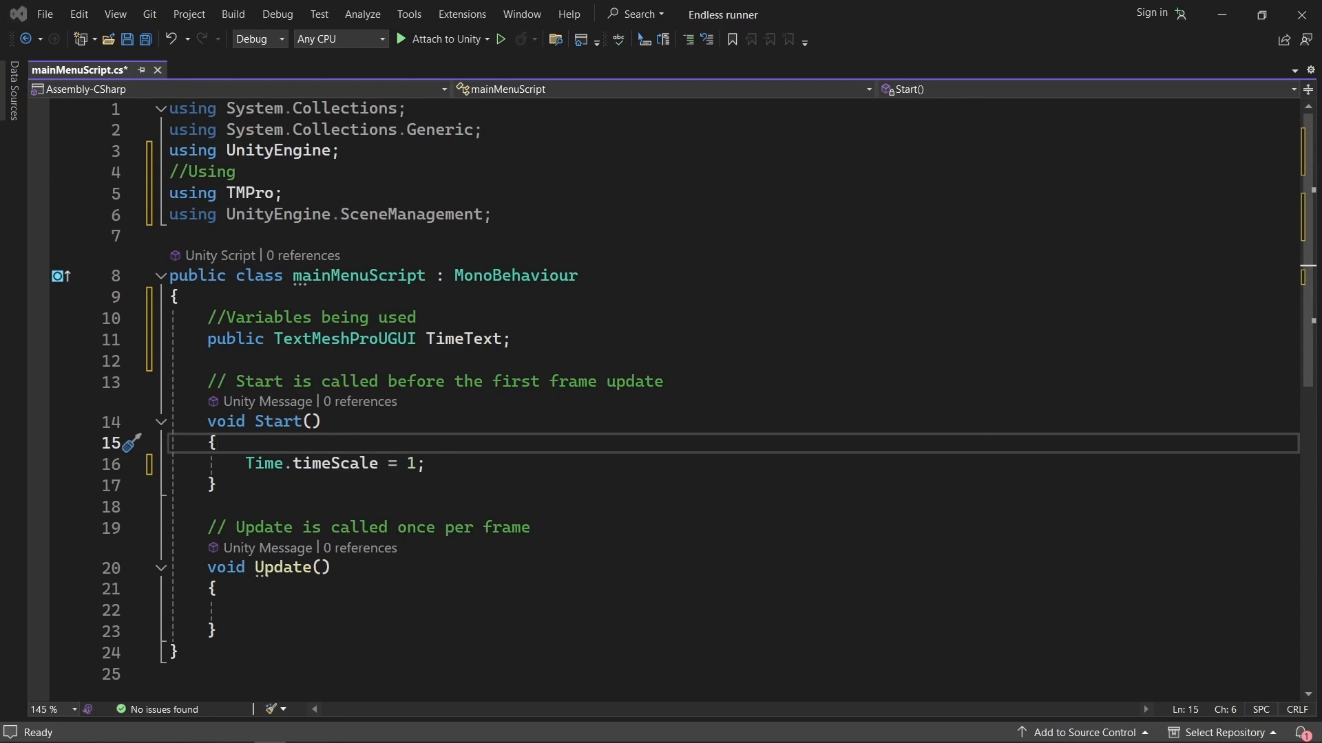
# Paste Update code that shows PlayerPrefs.GetFloat("highscore") in TimeText as $"{m:00}:{s:00}:{ms:00}" and calls gameObject.transform.Rotate(0, 0, -400 * Time.deltaTime).
pyautogui.scroll(-1, 400, 532)
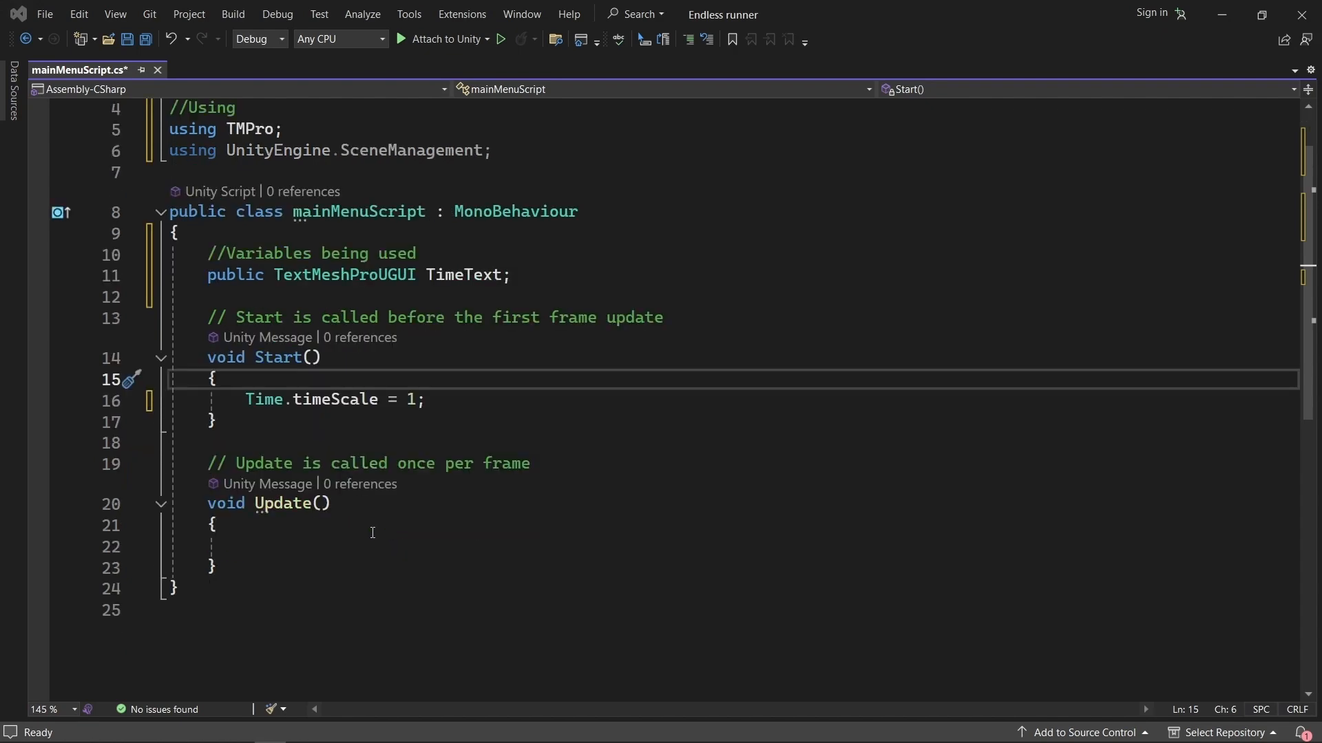
pyautogui.click(254, 542)
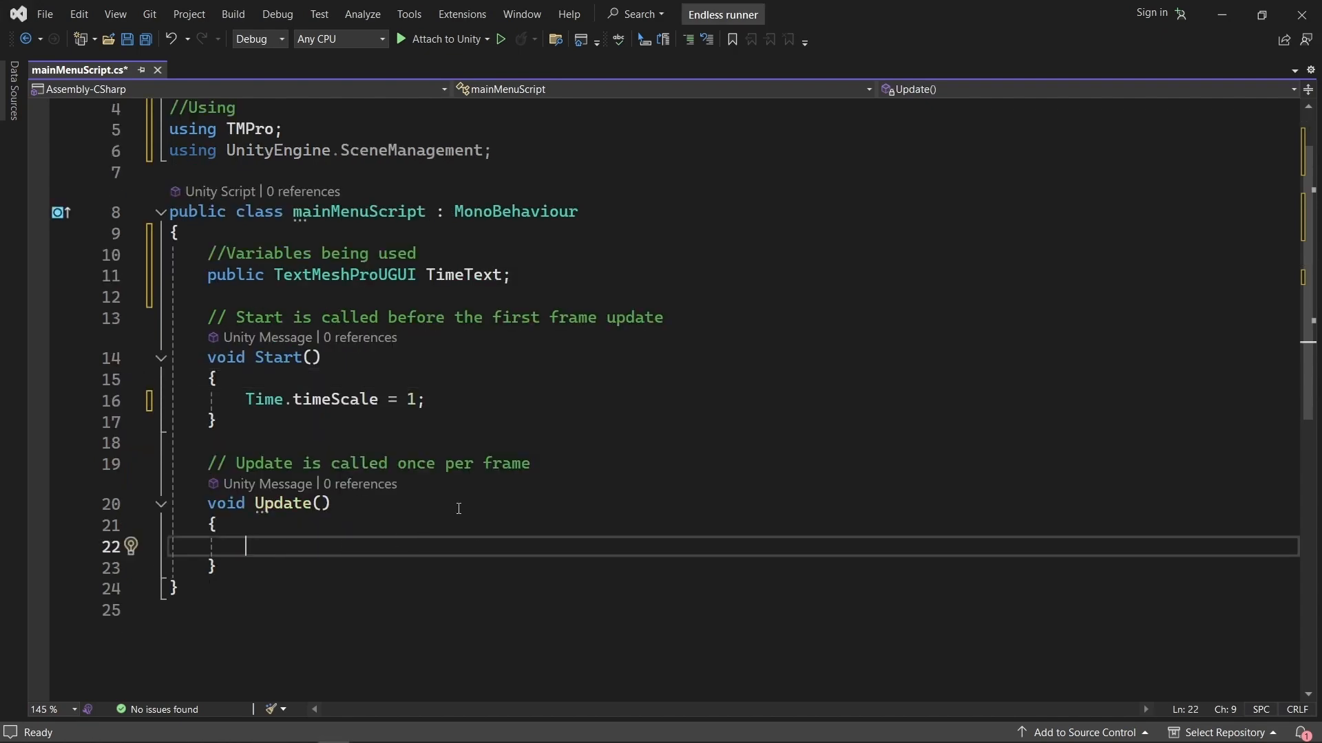
pyautogui.write('var timeToDisplay = PlayerPrefs.GetFloat("highscore");          var t0 = (int)timeToDisplay;         var m = t0 / 60;         var s = (t0 - m * 60);         var ms = (int)((timeToDisplay - t0) * 100);          TimeText.text = $"{m:00}:{s:00}:{ms:00}";          gameObject.transform.Rotate(0, 0, -400 * Time.deltaTime);')
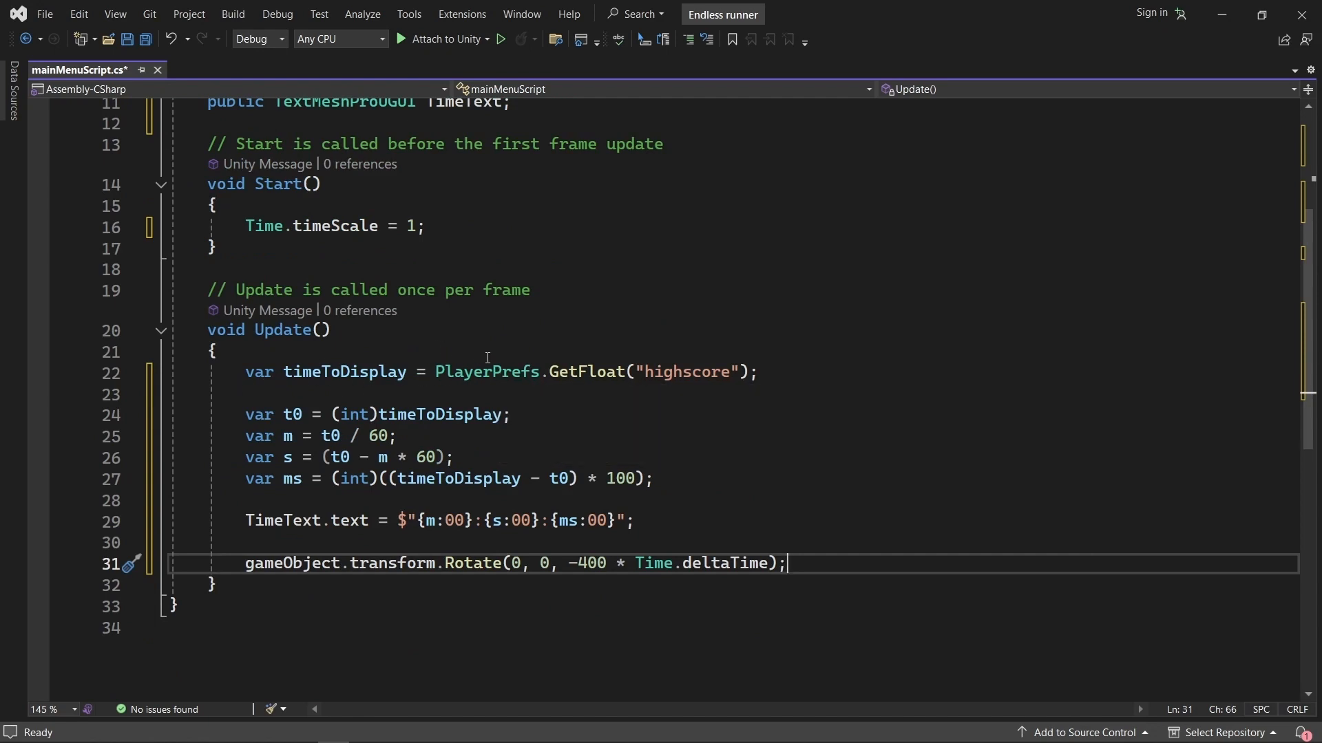
# Examine the timeToDisplay declaration in Update and how it reads the "highscore" key through PlayerPrefs.GetFloat.
pyautogui.doubleClick(247, 375)
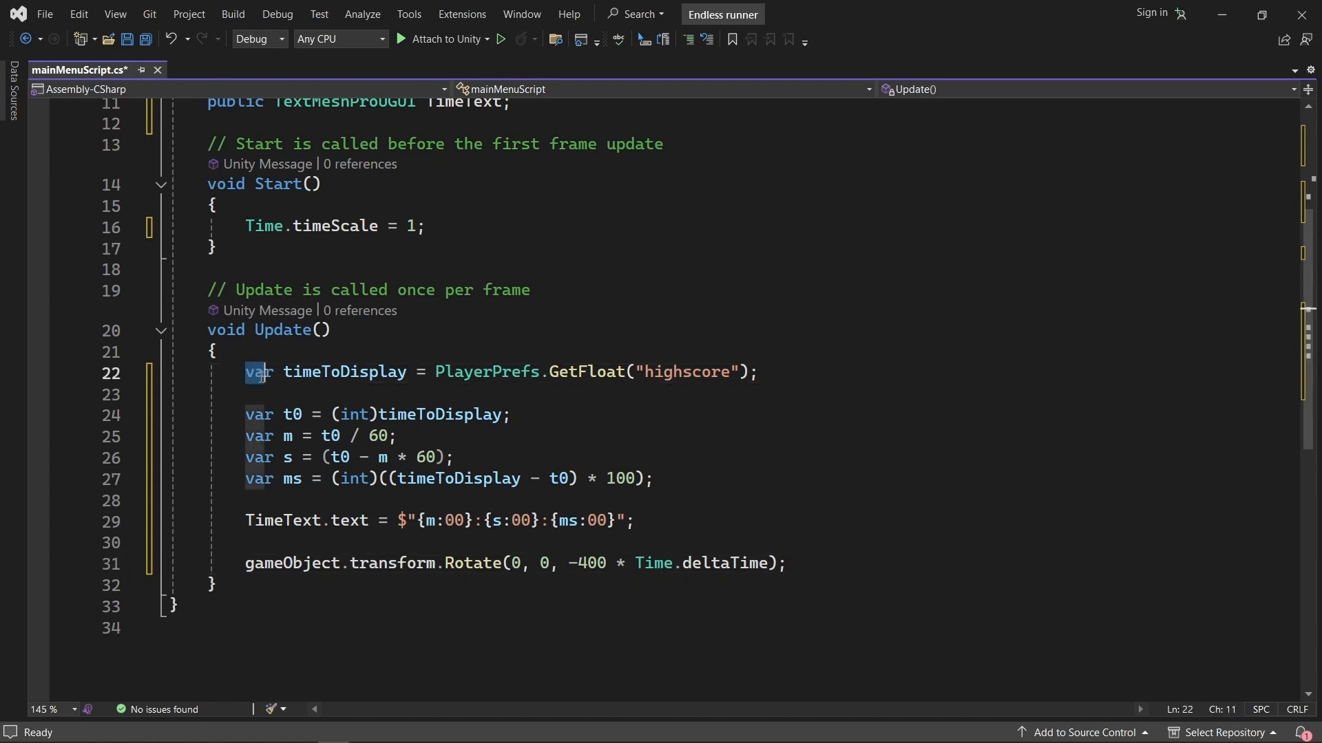
pyautogui.moveTo(283, 376); pyautogui.dragTo(540, 391)
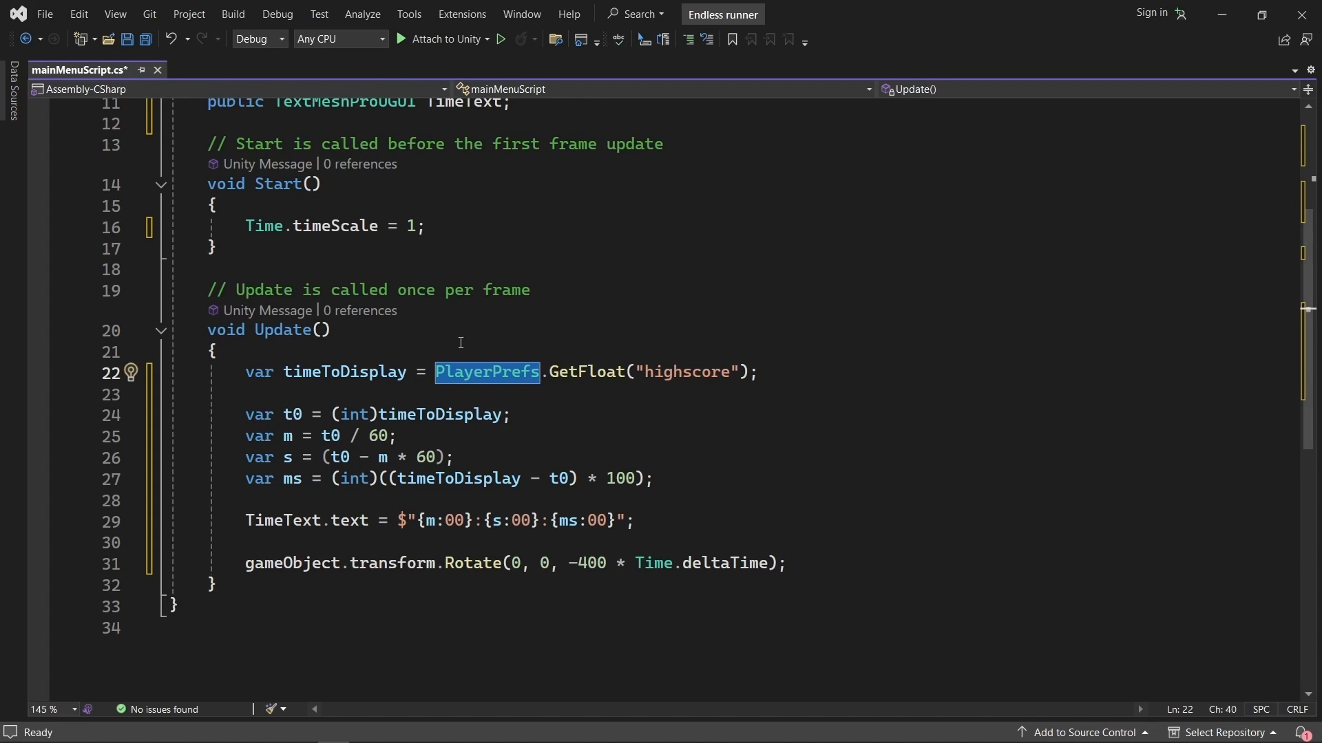
pyautogui.click(484, 351)
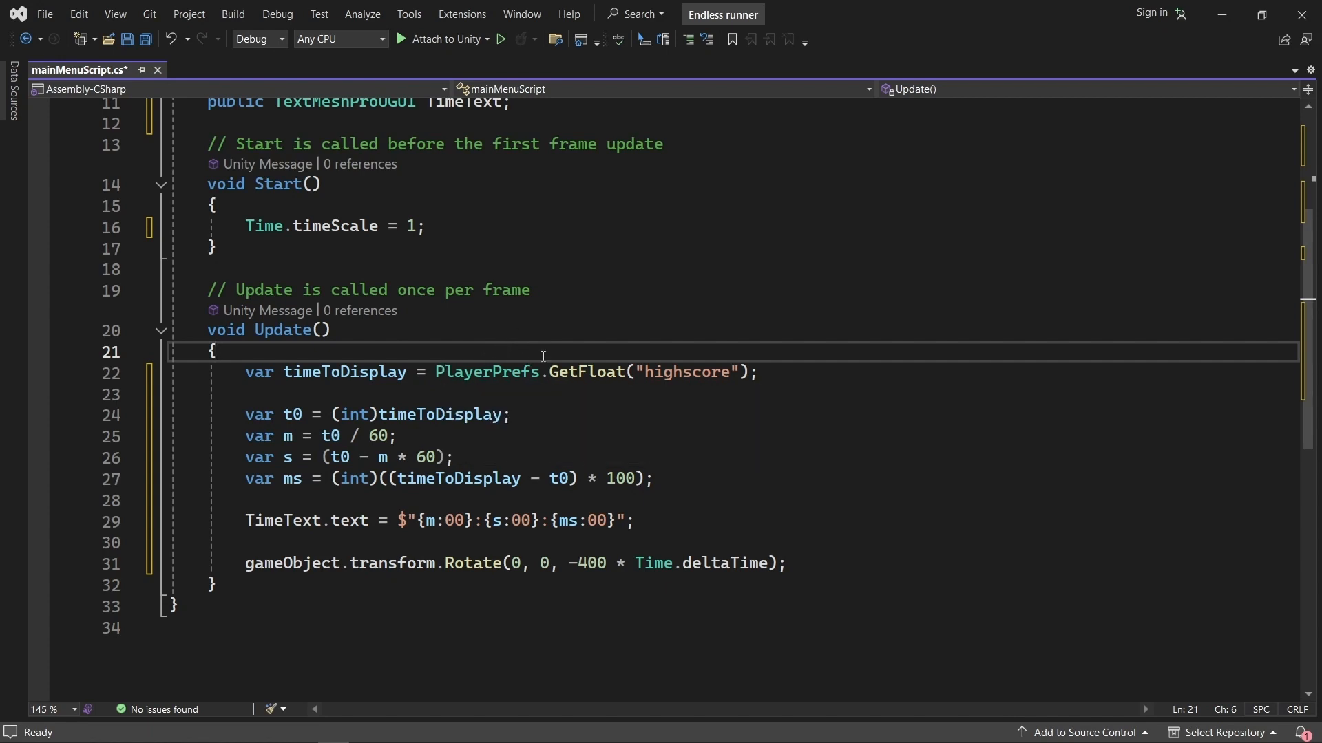
pyautogui.moveTo(525, 371)
pyautogui.moveTo(440, 373); pyautogui.dragTo(626, 375)
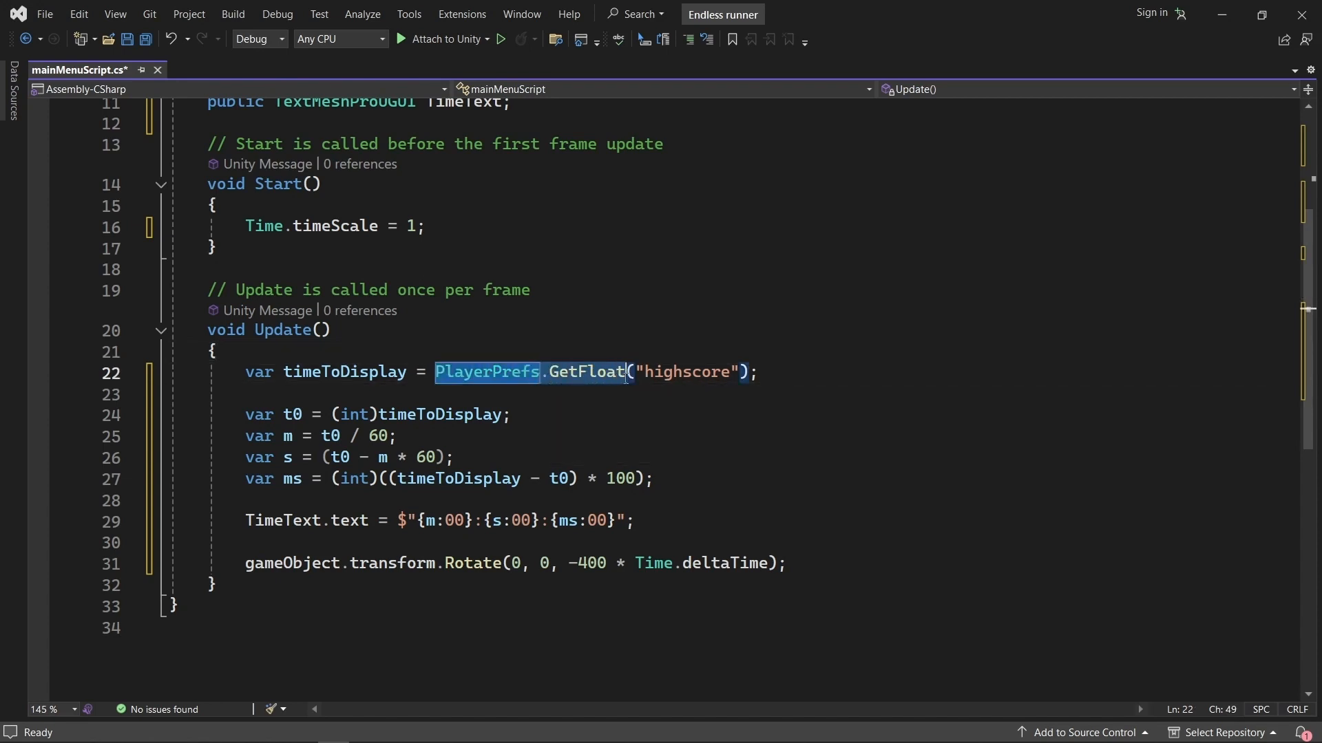
pyautogui.doubleClick(666, 372)
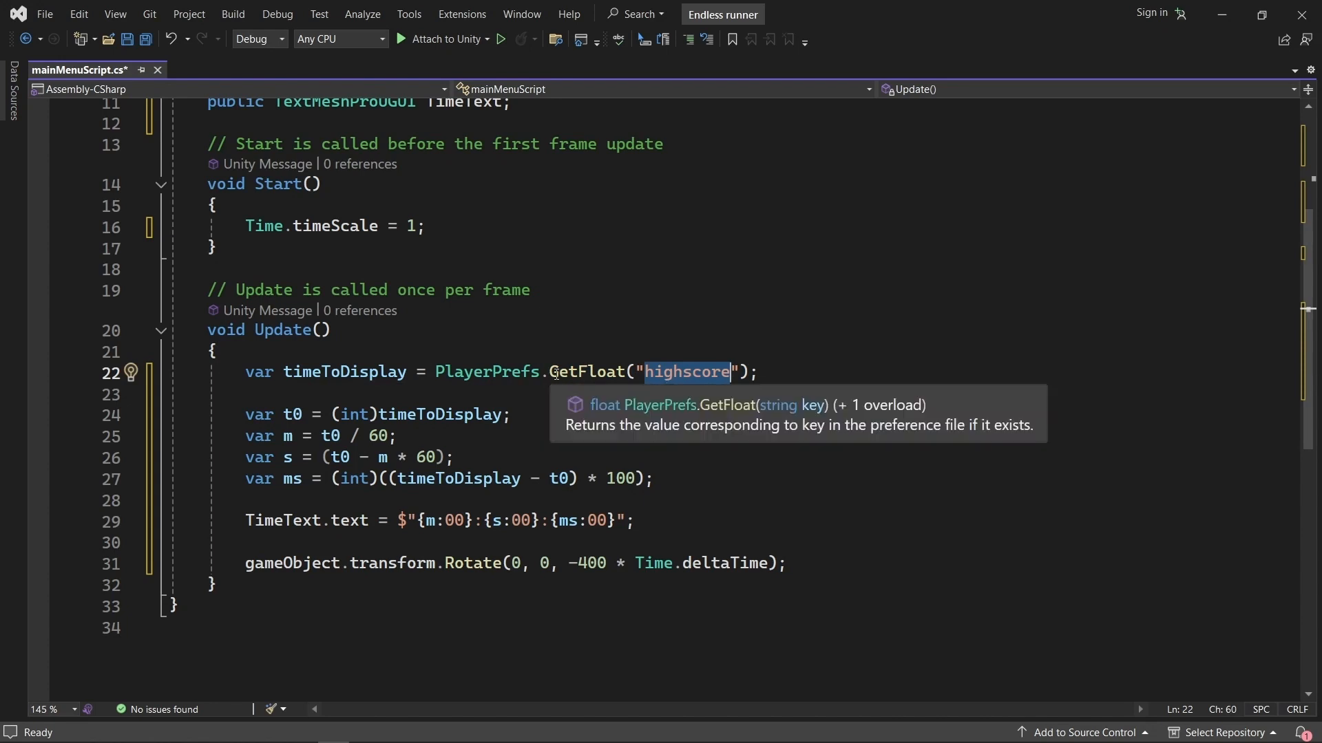
pyautogui.doubleClick(579, 374)
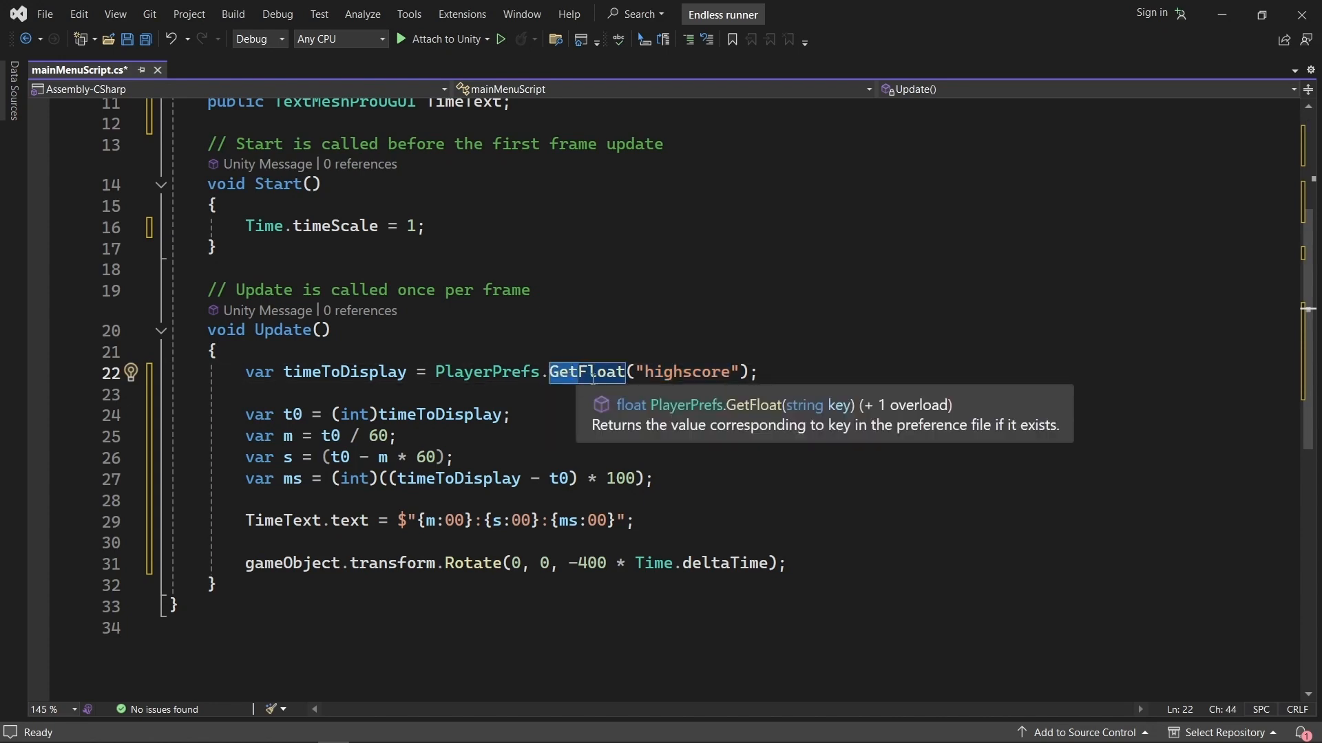
pyautogui.doubleClick(678, 375)
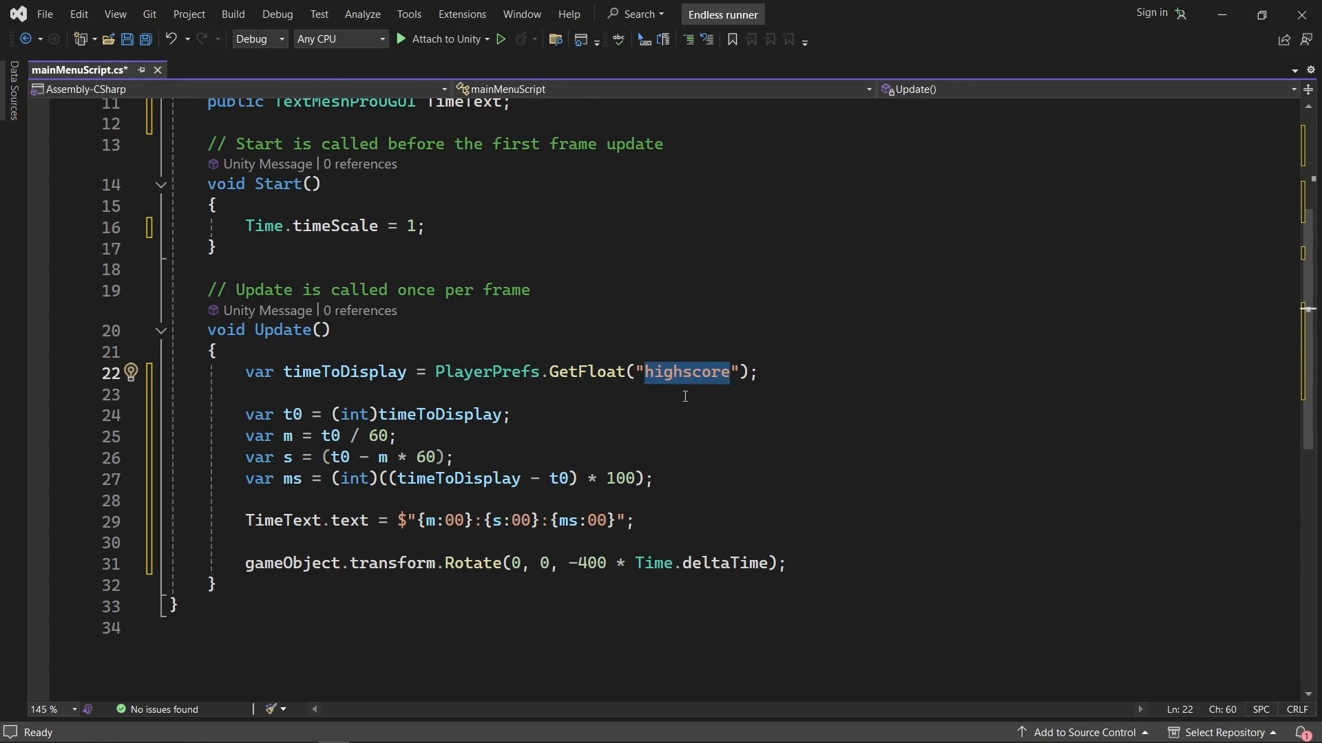
pyautogui.click(760, 372)
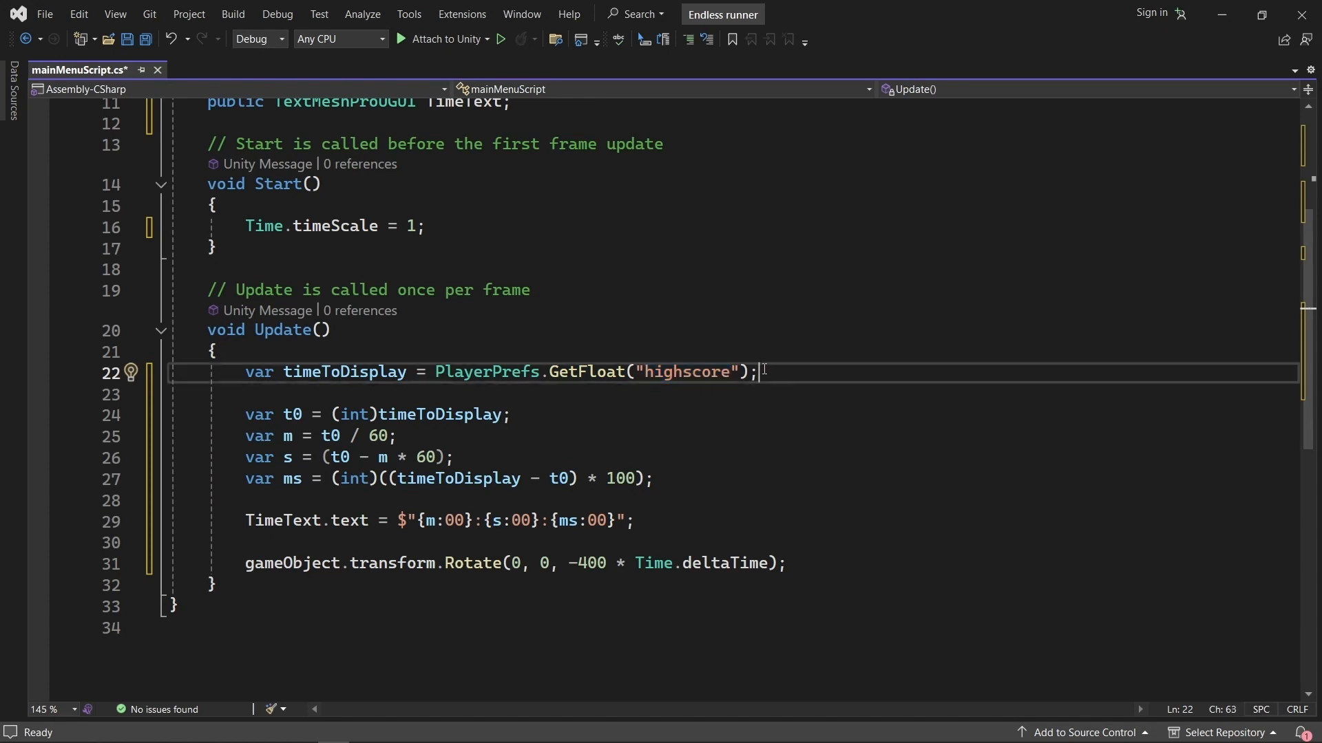
pyautogui.moveTo(758, 372); pyautogui.dragTo(435, 372)
pyautogui.doubleClick(695, 375)
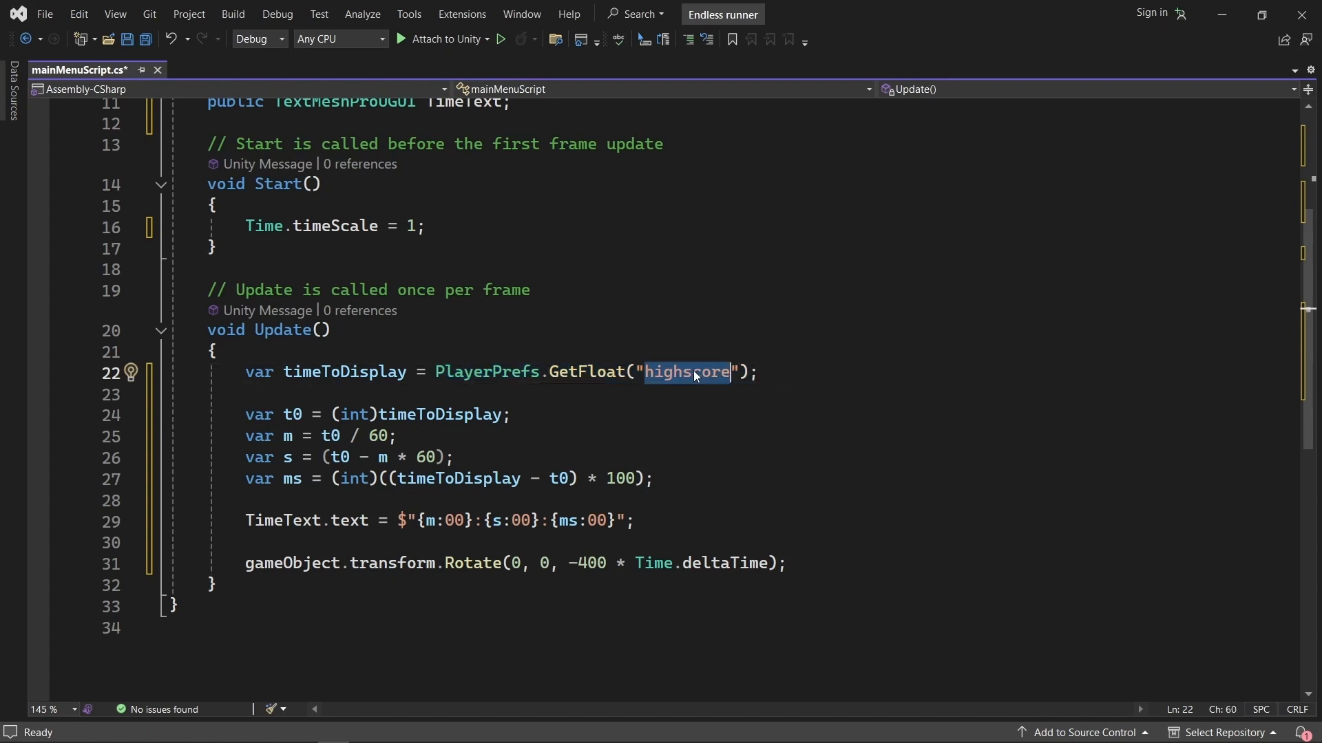
pyautogui.click(407, 372)
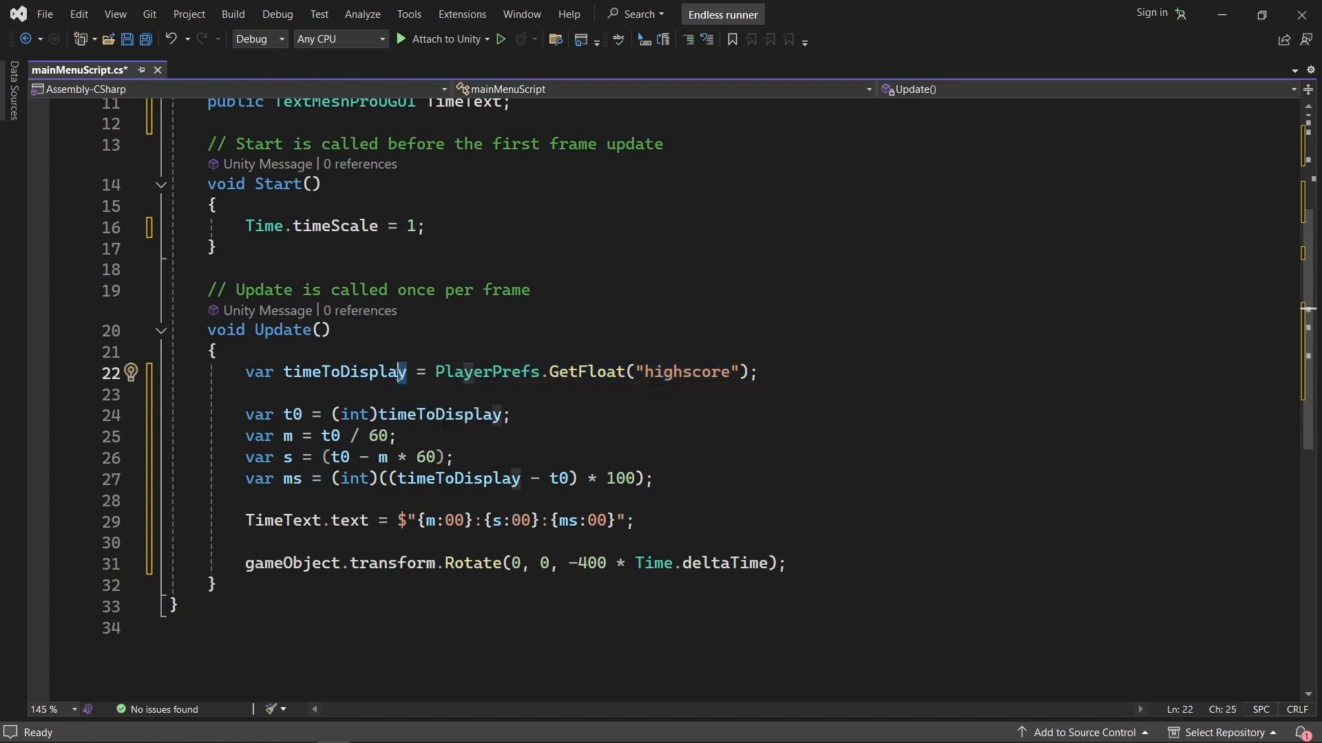
pyautogui.moveTo(407, 373); pyautogui.dragTo(246, 372)
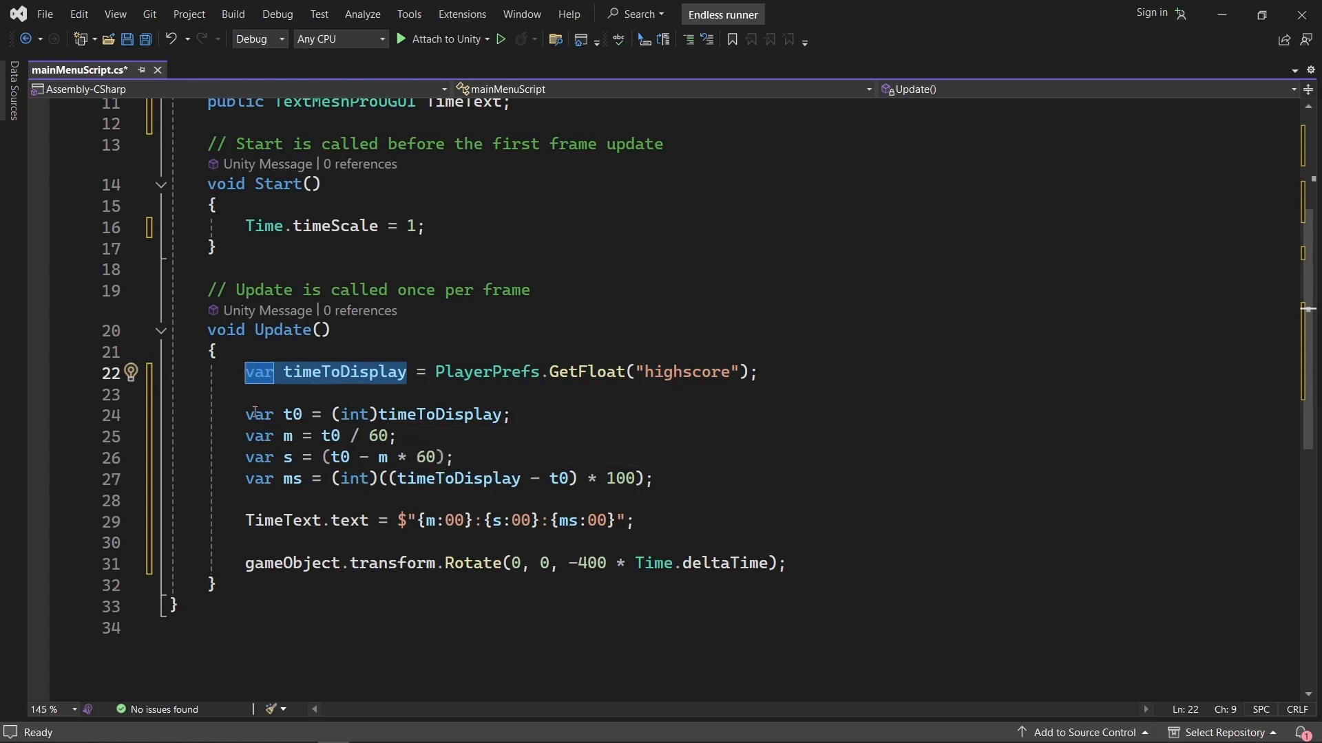
# Review the t0, m, s and ms lines that split timeToDisplay into minutes, seconds and milliseconds.
pyautogui.moveTo(248, 415); pyautogui.dragTo(654, 480)
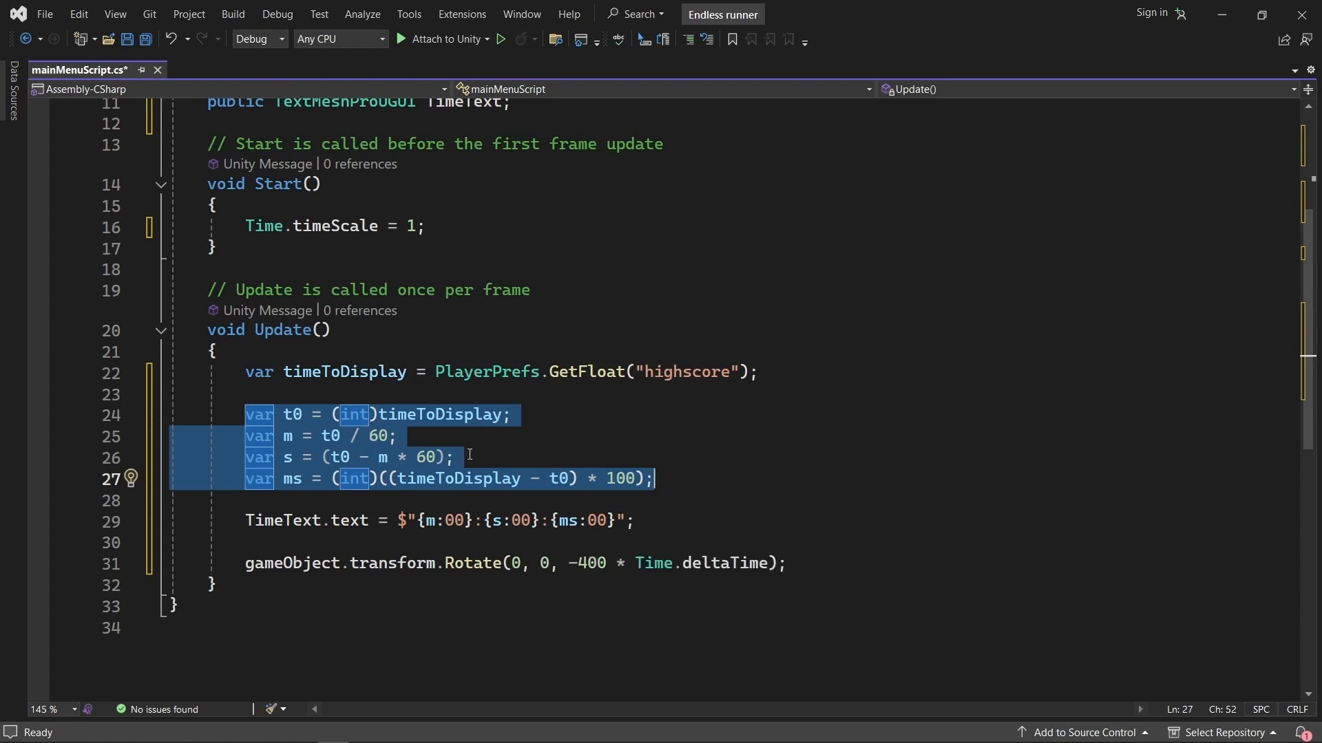
pyautogui.click(516, 420)
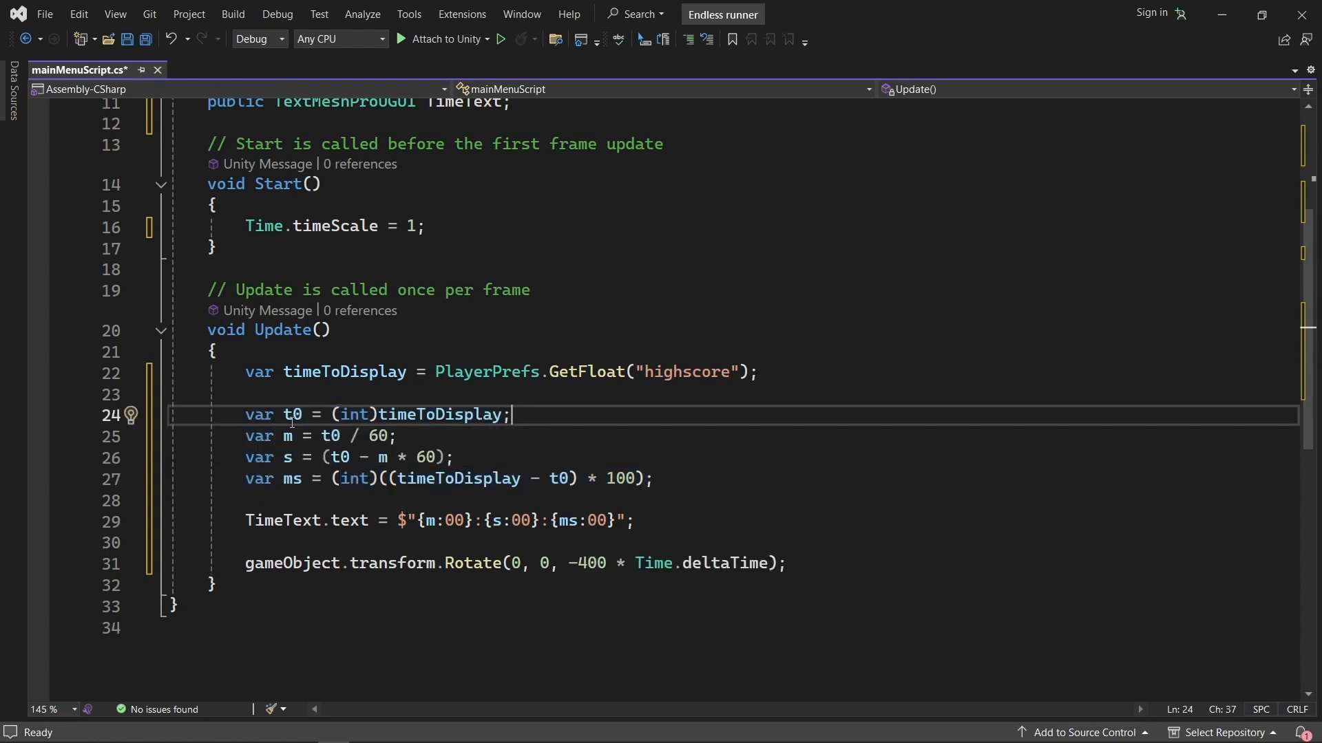
pyautogui.moveTo(248, 415); pyautogui.dragTo(663, 493)
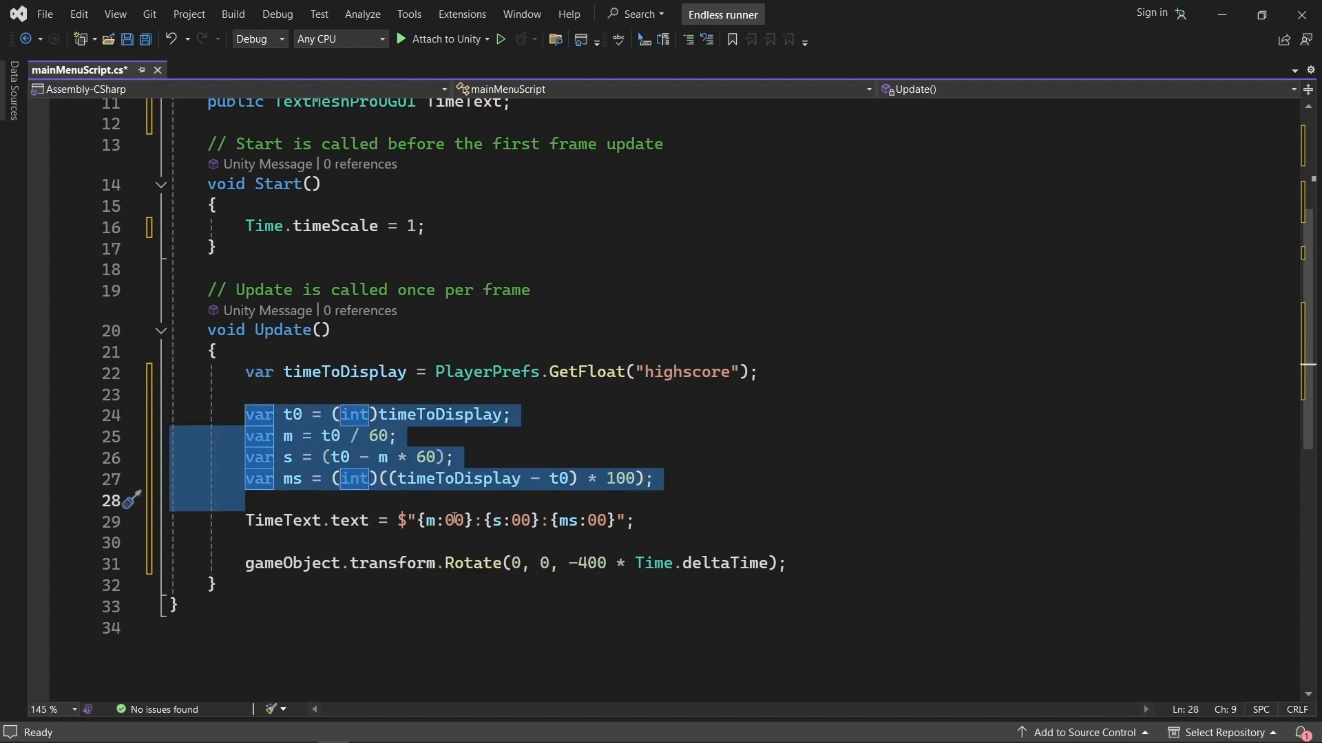
pyautogui.click(469, 440)
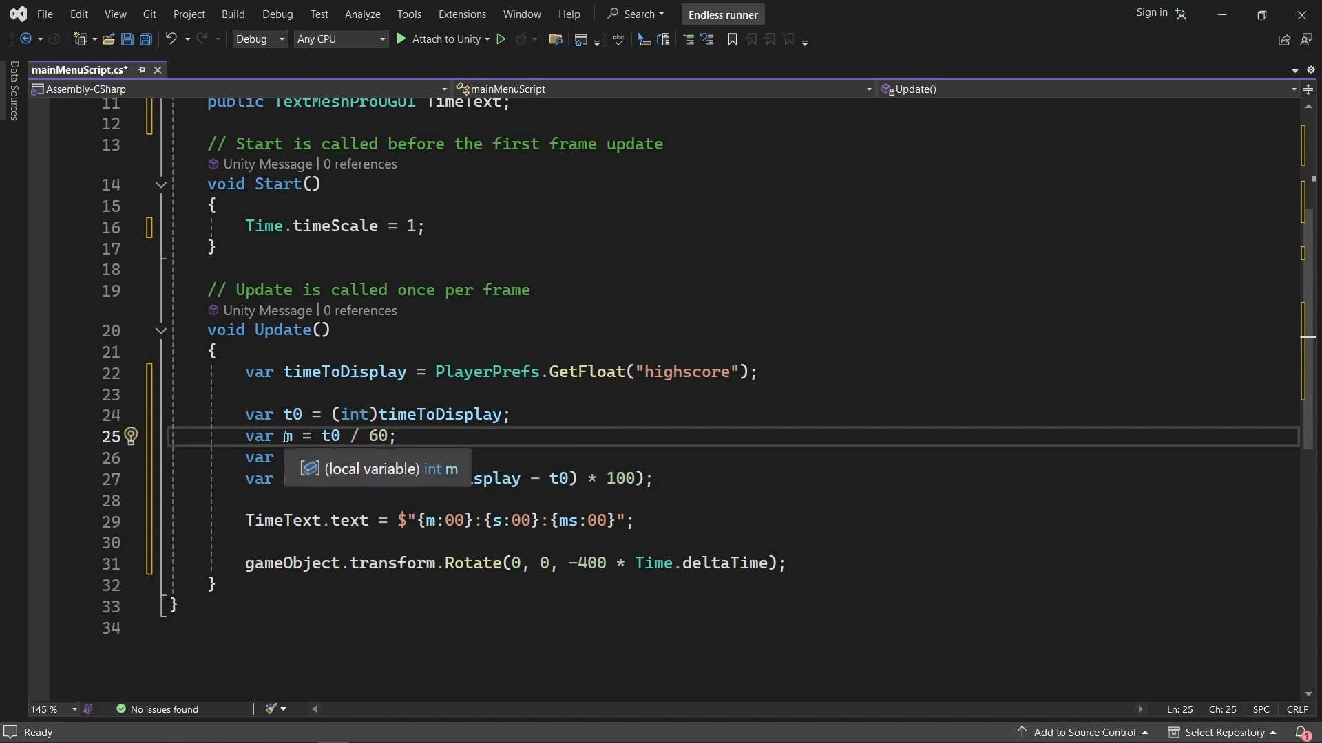
pyautogui.moveTo(288, 437); pyautogui.dragTo(389, 436)
pyautogui.click(412, 438)
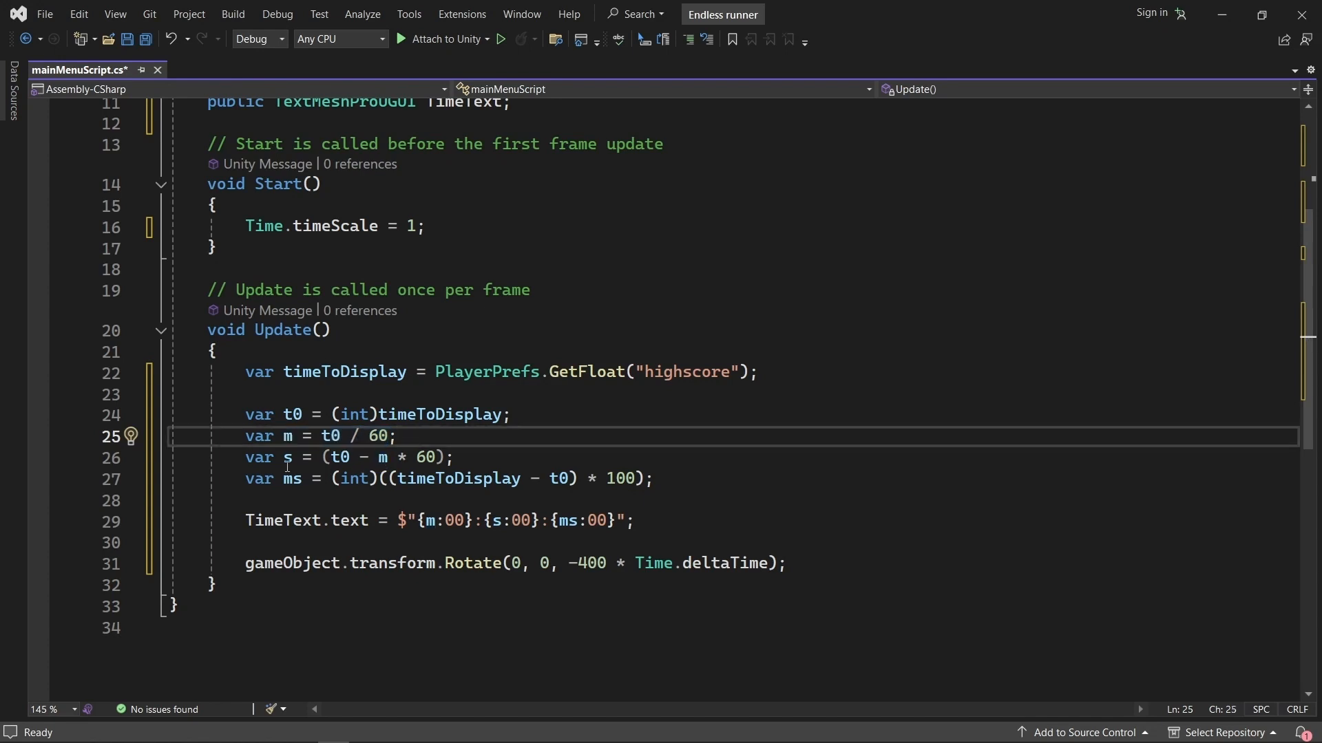
pyautogui.moveTo(283, 458); pyautogui.dragTo(461, 462)
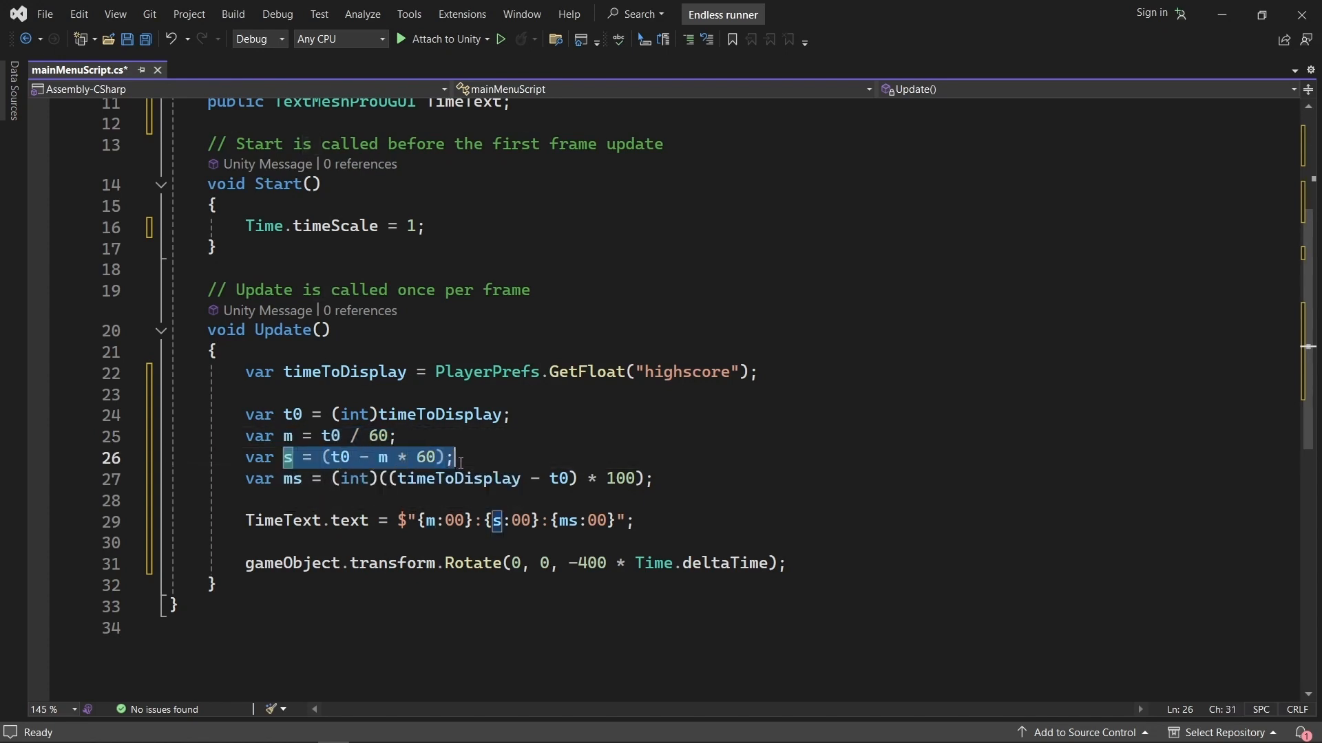
pyautogui.click(481, 457)
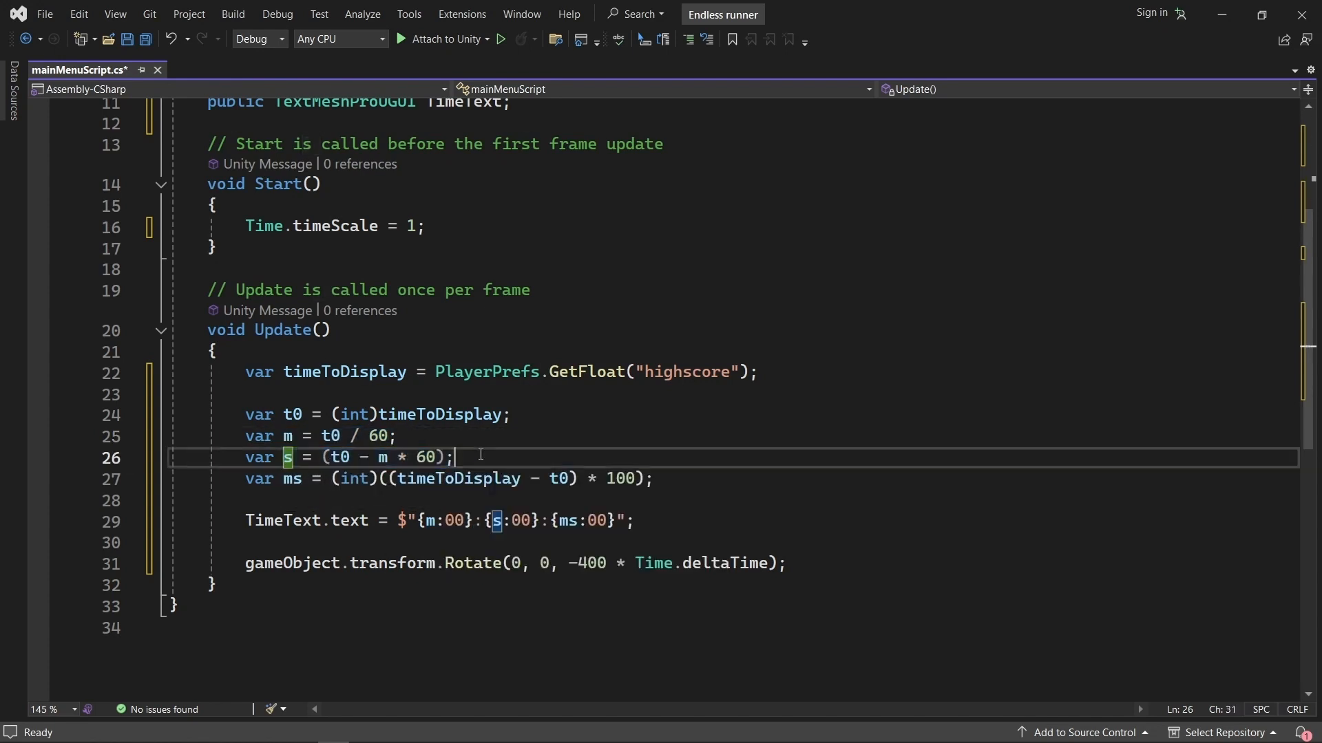
pyautogui.moveTo(246, 480); pyautogui.dragTo(662, 481)
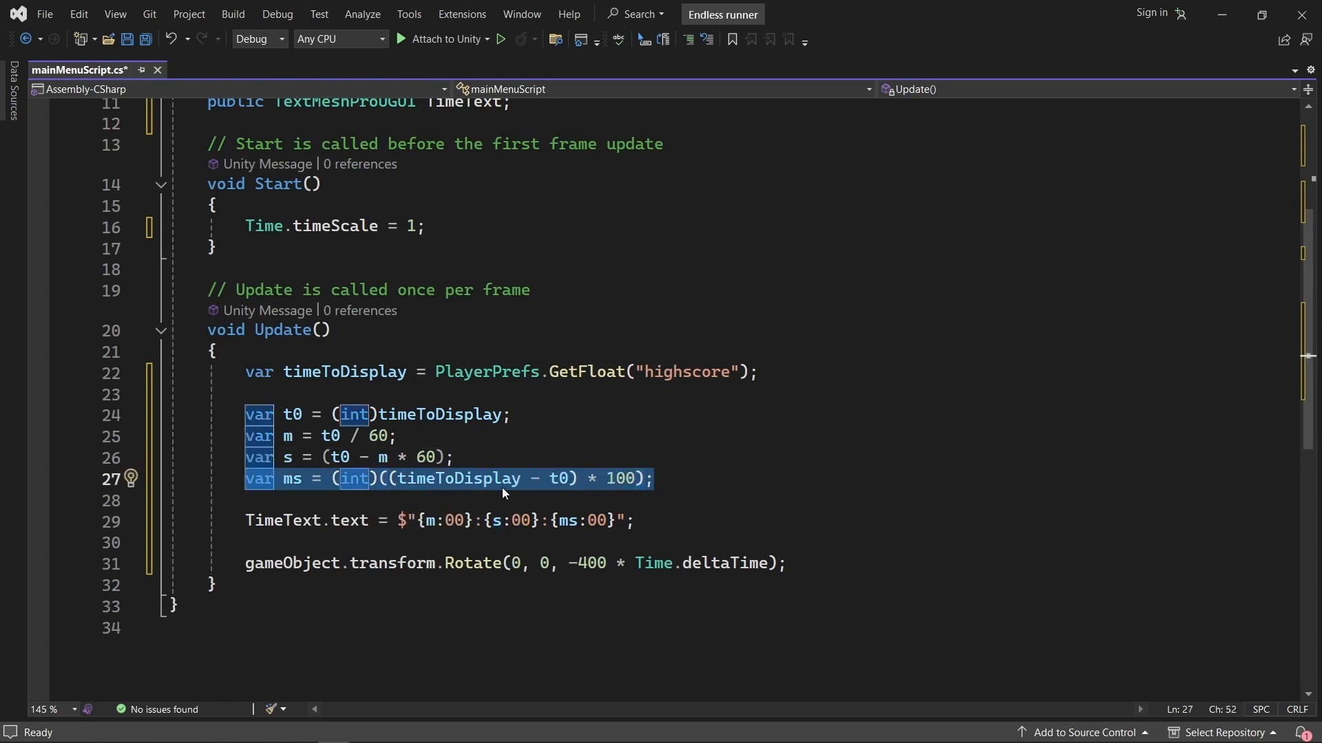
pyautogui.click(504, 459)
pyautogui.click(521, 478)
pyautogui.click(559, 478)
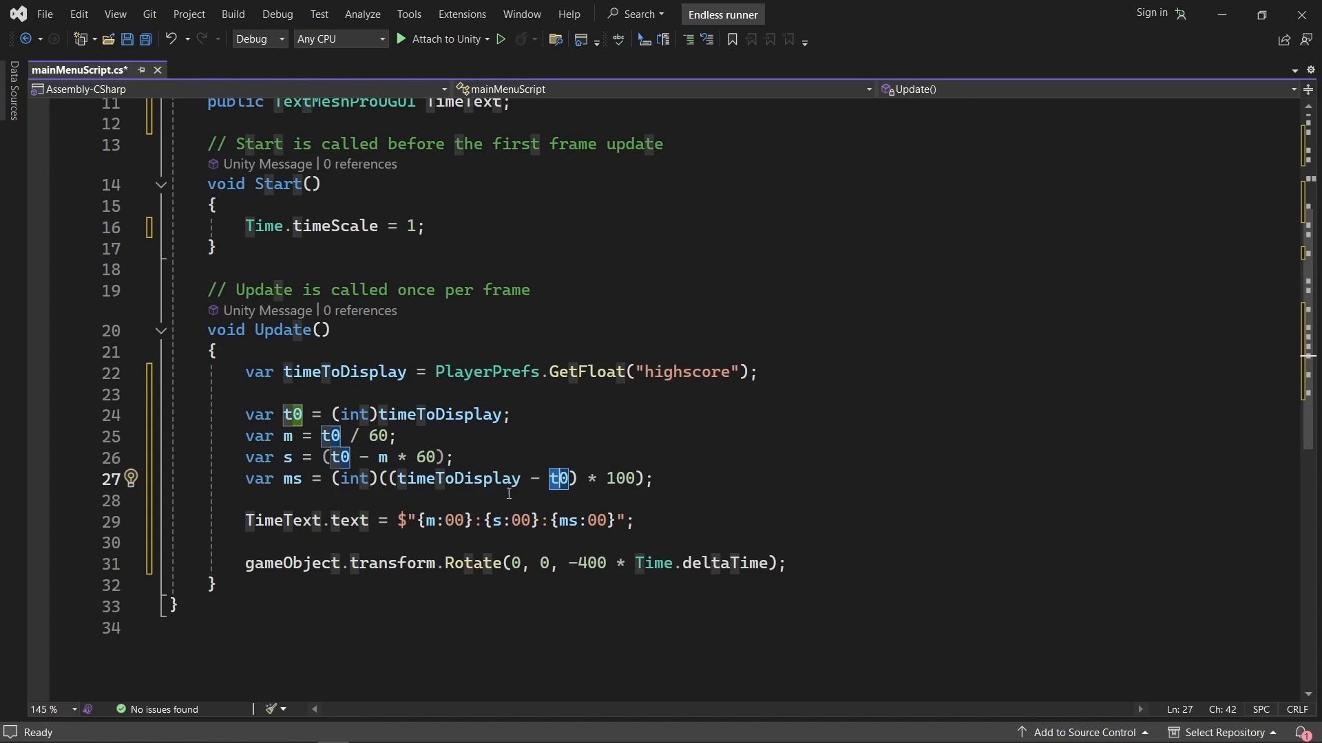
# Inspect the TimeText.text formatting line against the TimeText field declaration, the time variables and the "highscore" key.
pyautogui.click(285, 511)
pyautogui.doubleClick(301, 529)
pyautogui.moveTo(301, 529)
pyautogui.mouseDown()
pyautogui.moveTo(368, 525)
pyautogui.moveTo(280, 523)
pyautogui.moveTo(296, 527)
pyautogui.mouseUp()
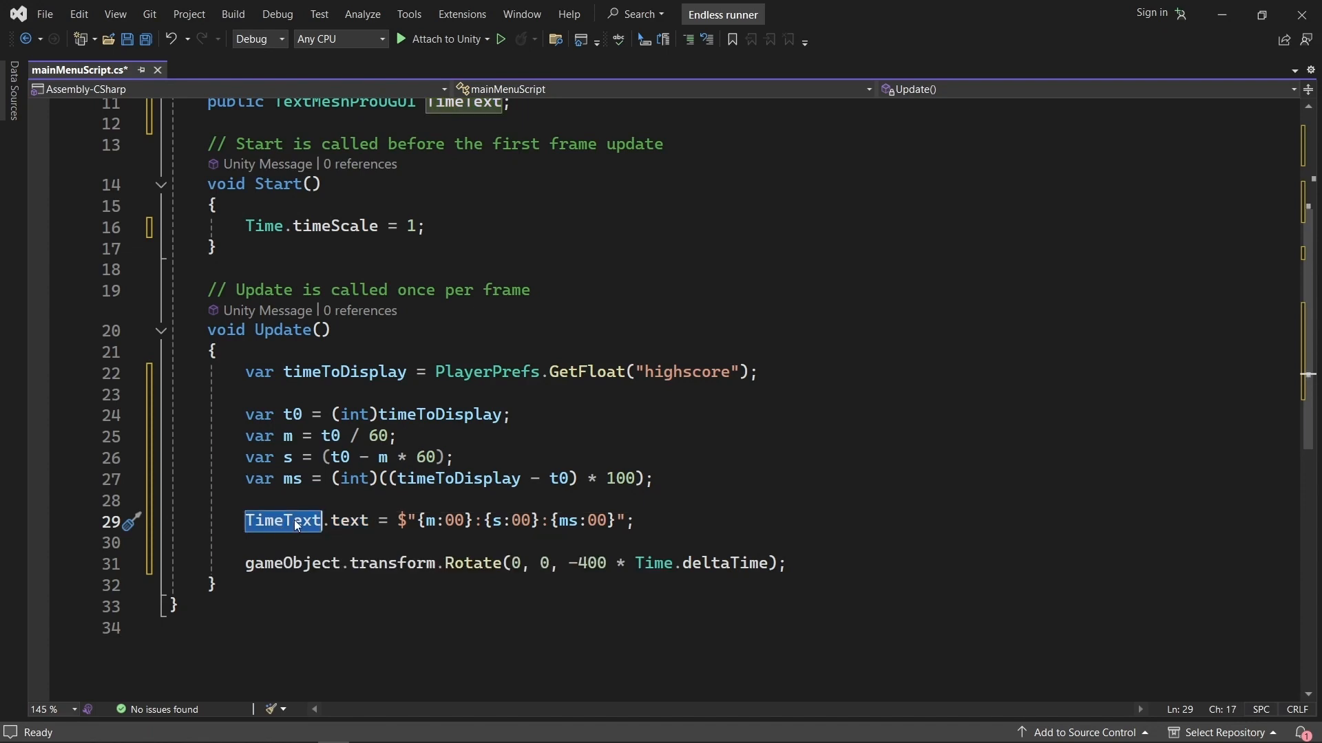
pyautogui.scroll(2, 401, 183)
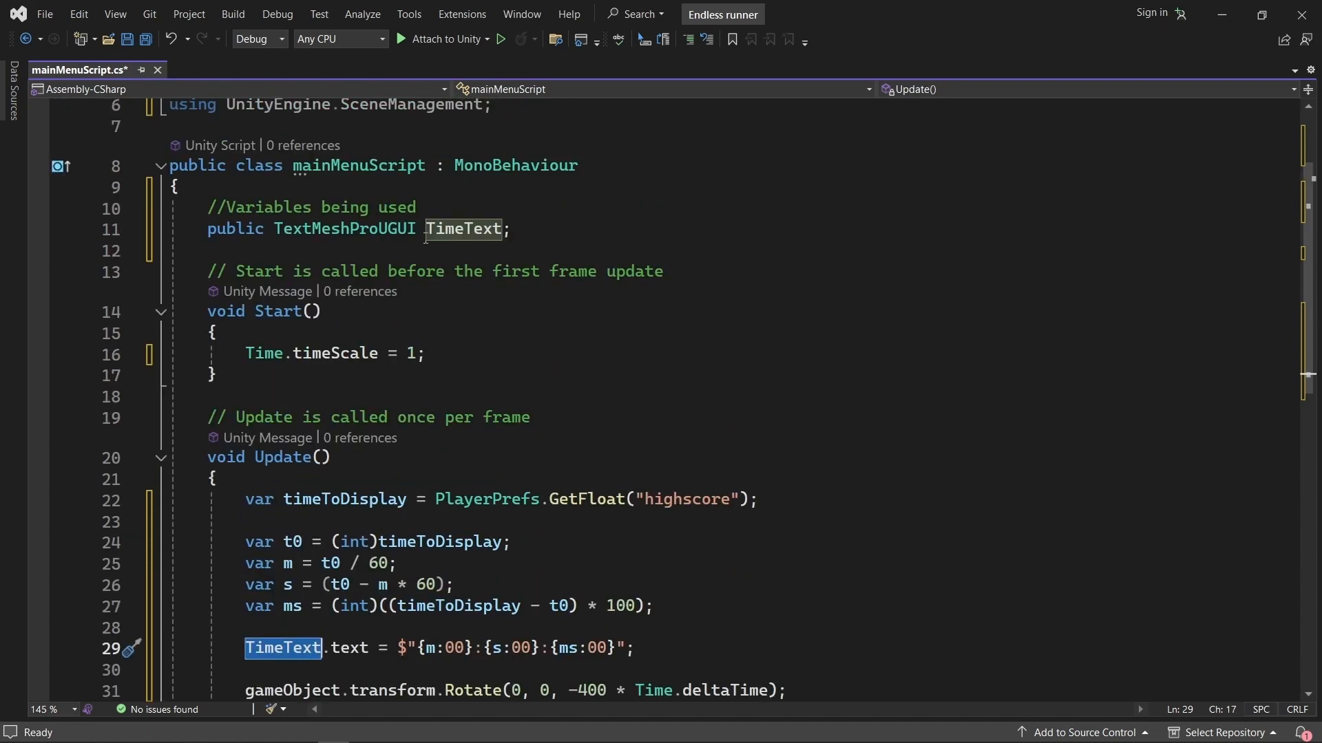
pyautogui.moveTo(472, 232)
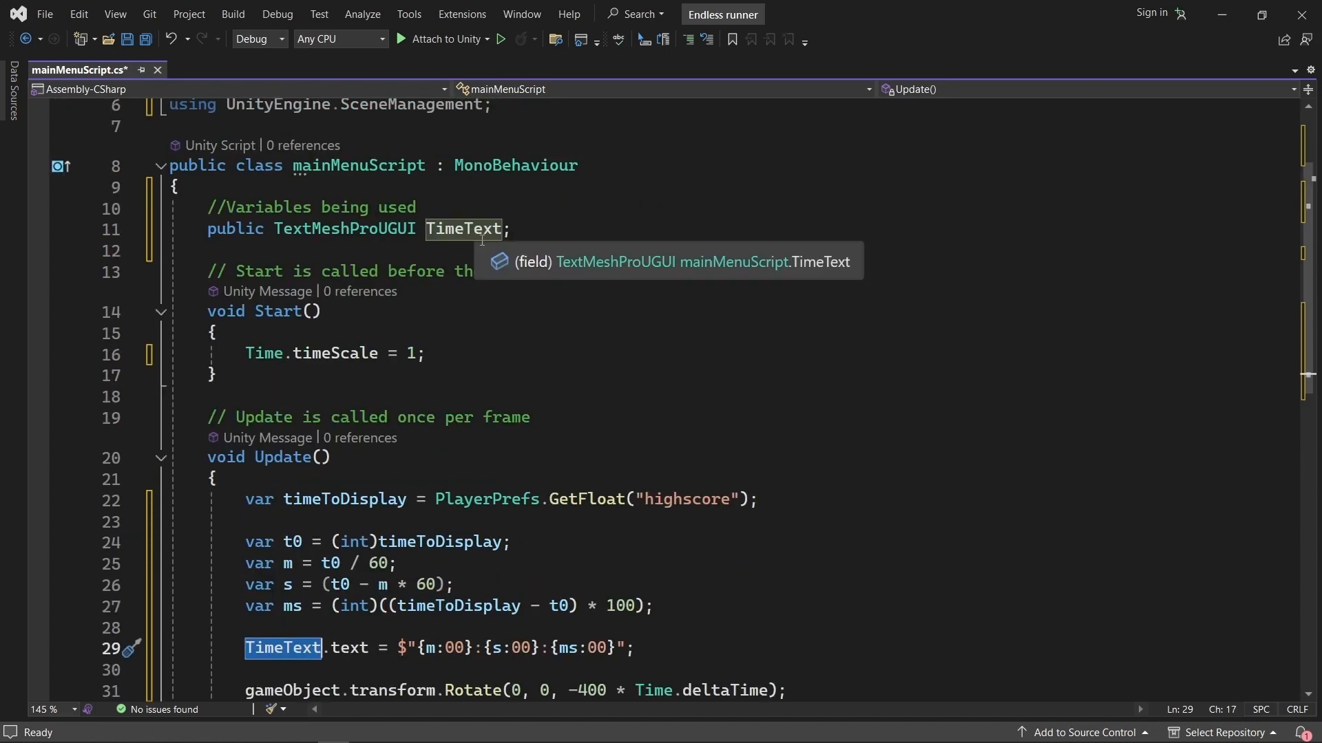
pyautogui.scroll(-1, 439, 236)
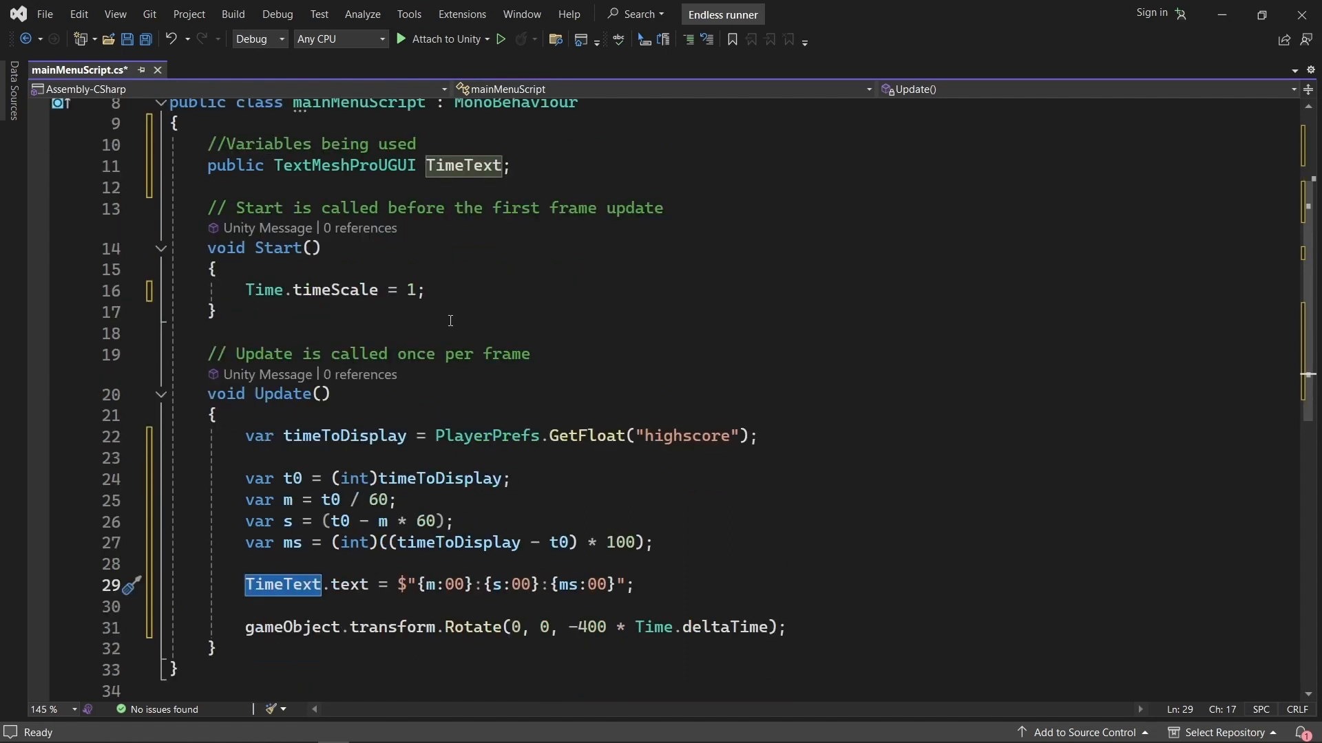
pyautogui.moveTo(324, 584); pyautogui.dragTo(368, 586)
pyautogui.click(384, 586)
pyautogui.moveTo(399, 586); pyautogui.dragTo(418, 586)
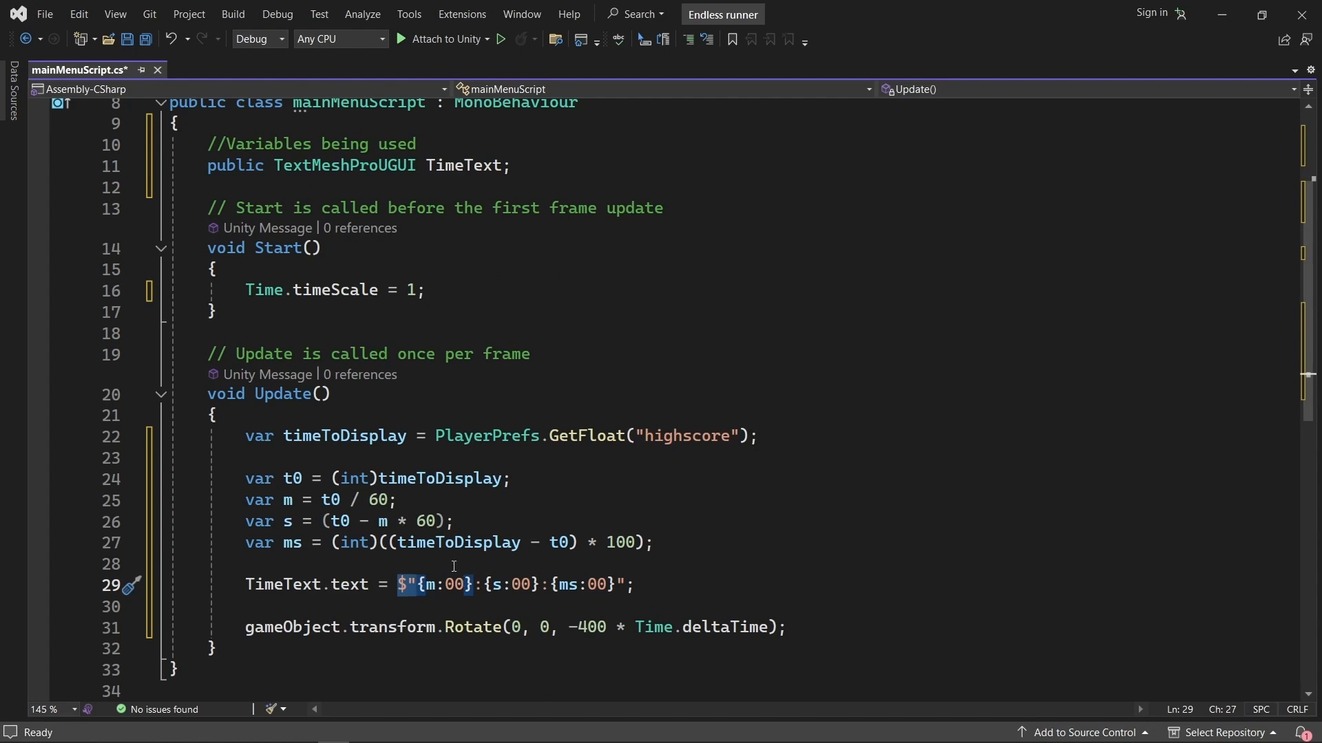
pyautogui.moveTo(417, 586); pyautogui.dragTo(424, 498)
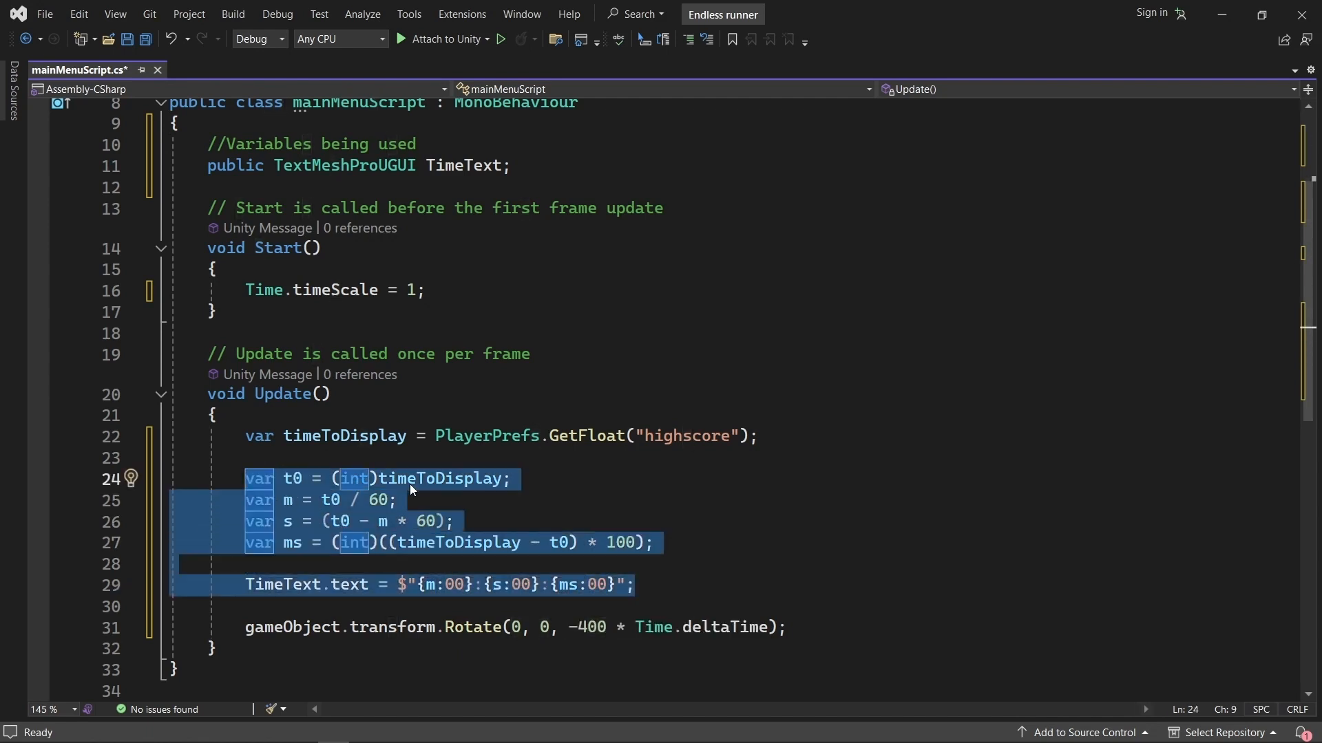
pyautogui.click(512, 480)
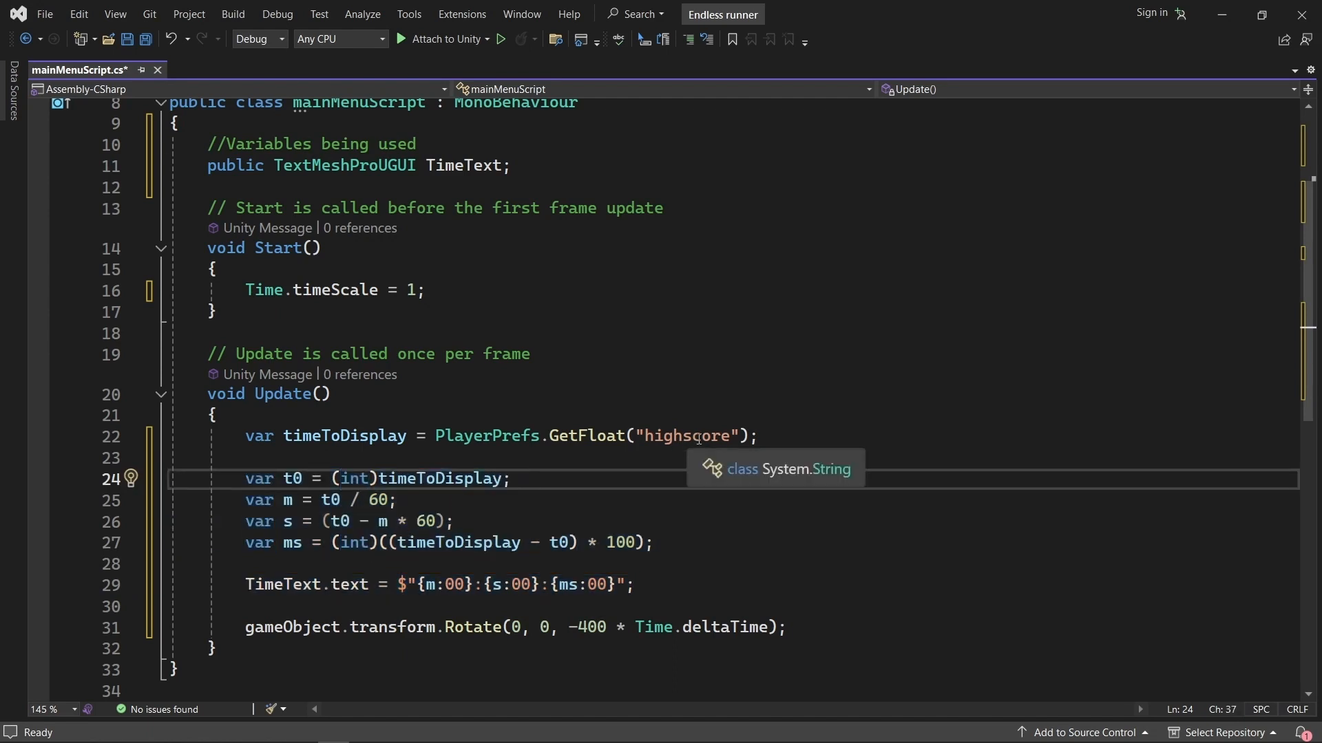
pyautogui.doubleClick(699, 441)
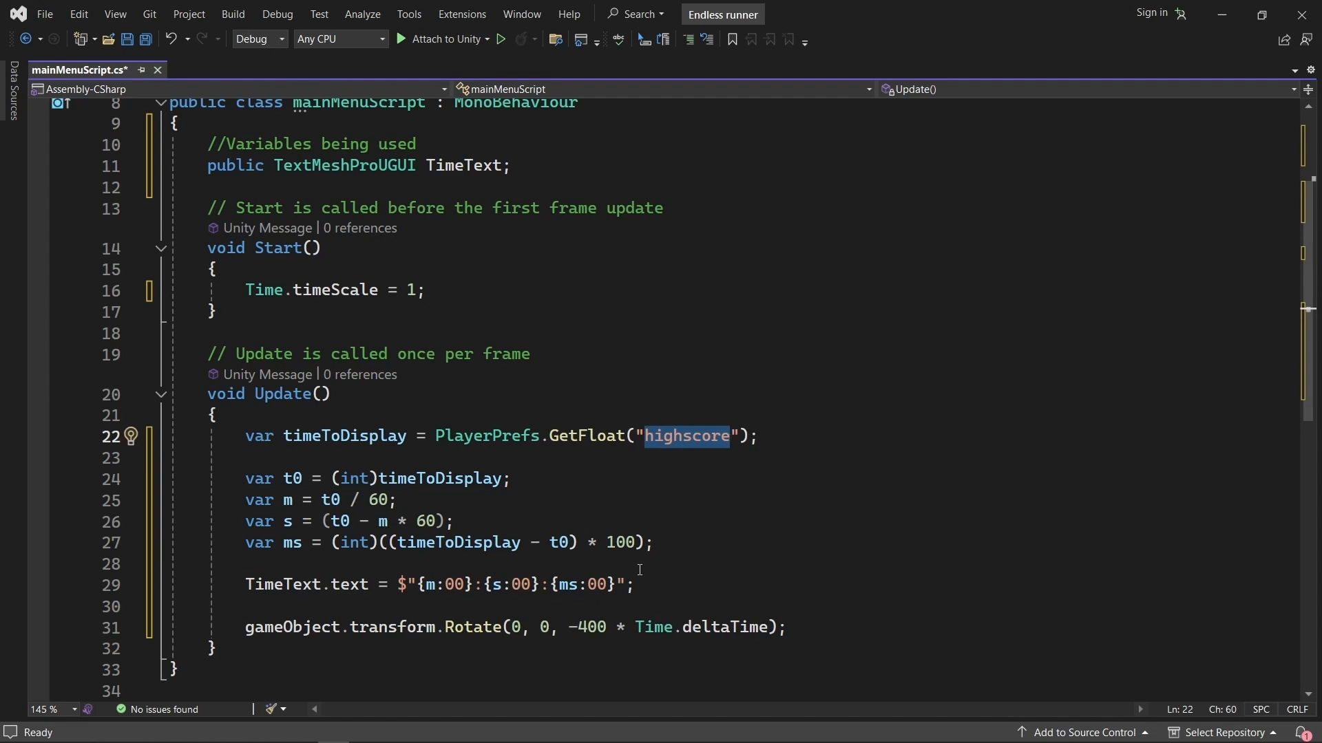
pyautogui.scroll(-1, 678, 571)
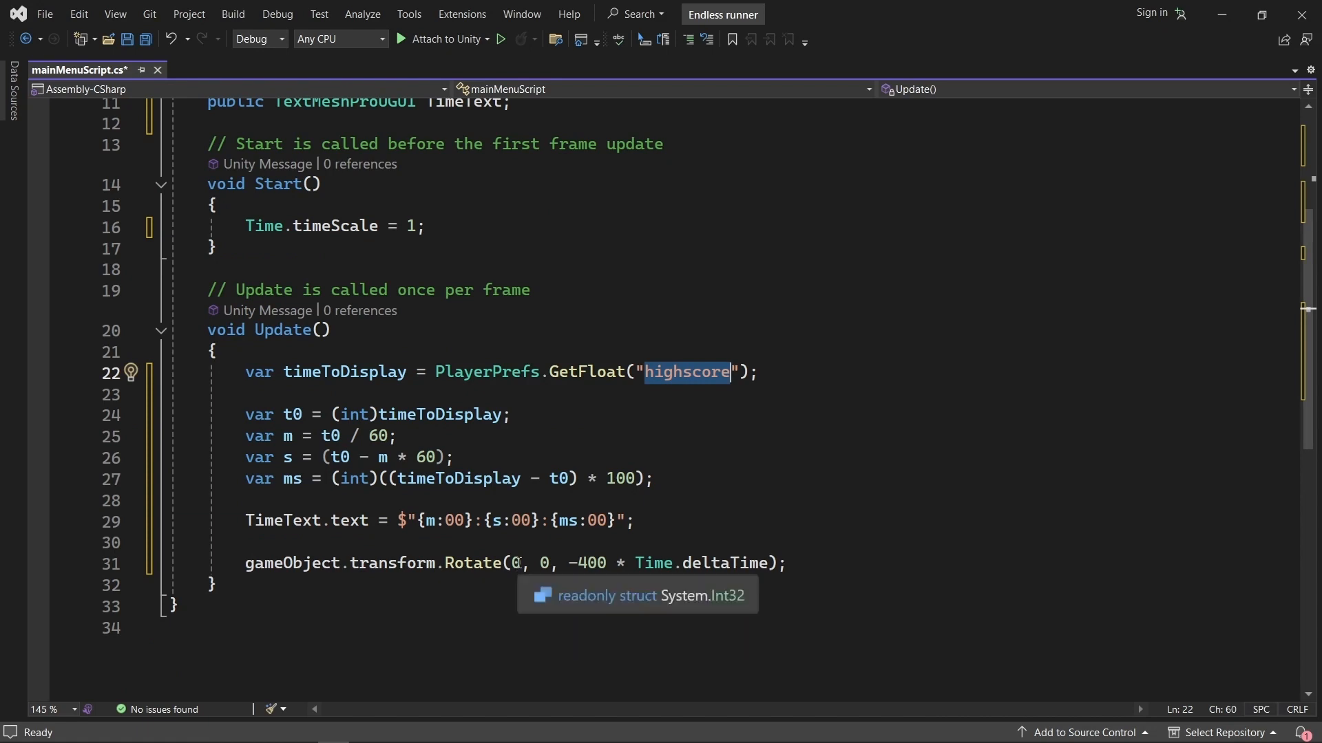
# Review the gameObject.transform.Rotate line with its Time.deltaTime factor in Update, and save mainMenuScript.
pyautogui.moveTo(569, 563); pyautogui.dragTo(769, 563)
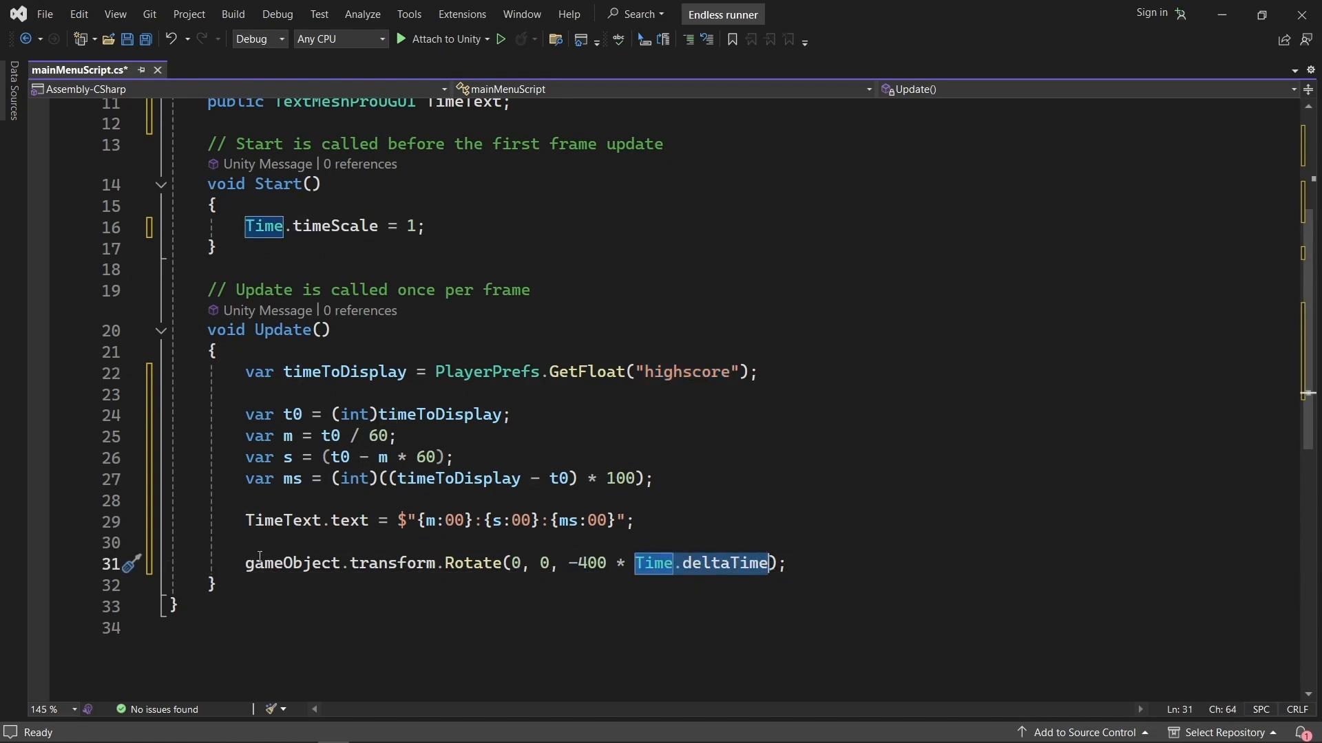
pyautogui.moveTo(245, 563); pyautogui.dragTo(793, 564)
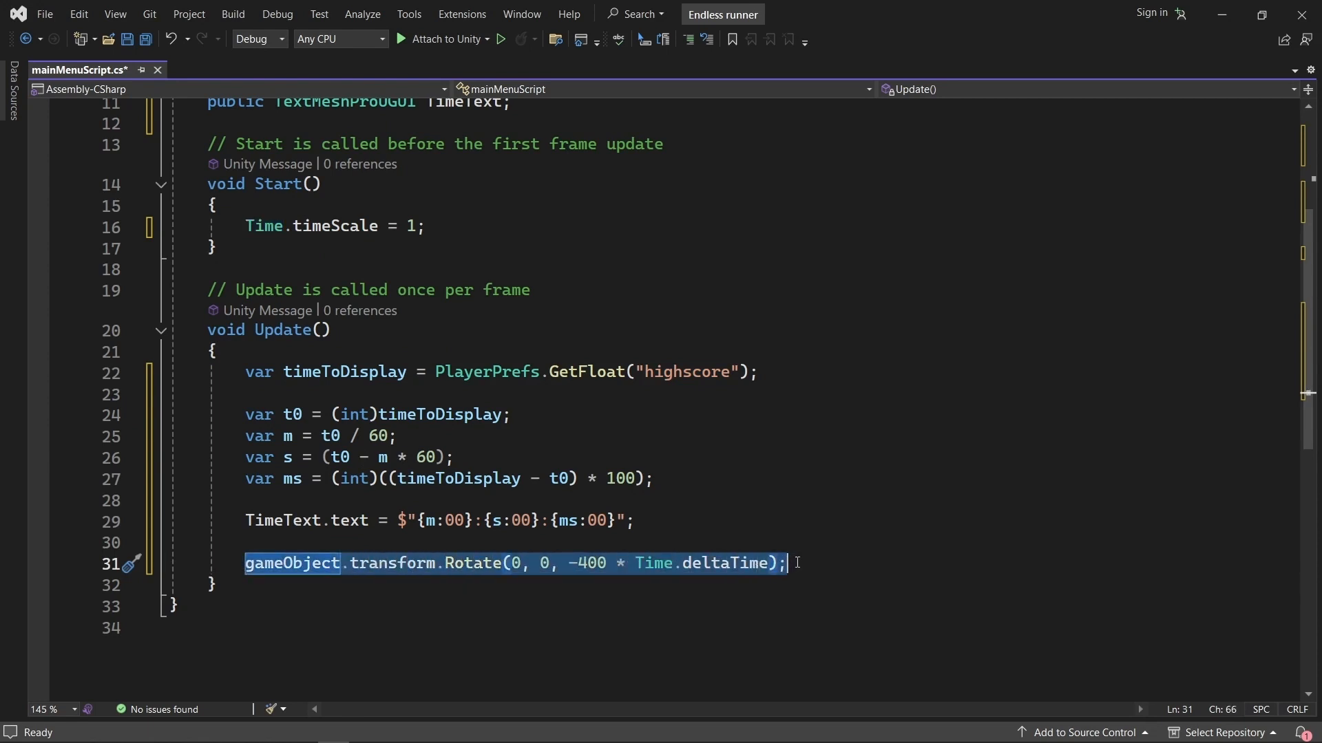
pyautogui.click(797, 562)
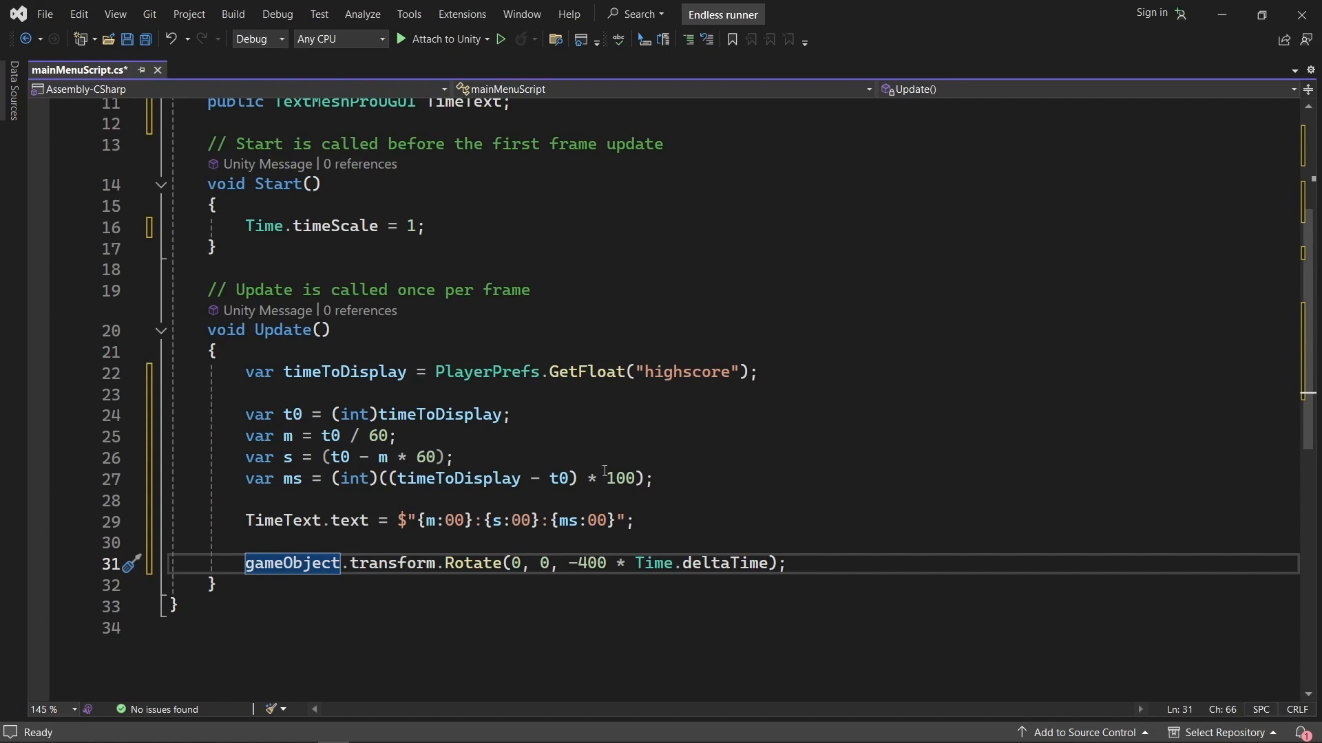
pyautogui.moveTo(797, 563); pyautogui.dragTo(245, 575)
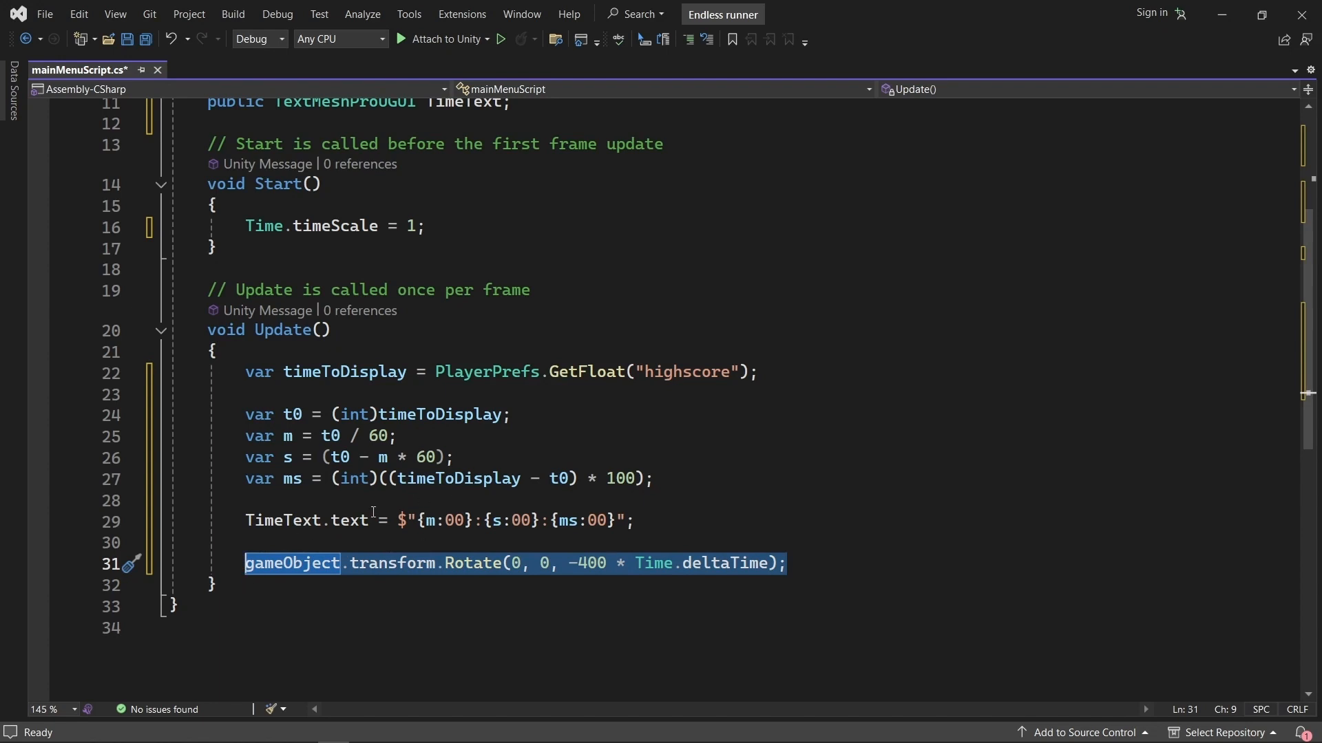
pyautogui.click(571, 543)
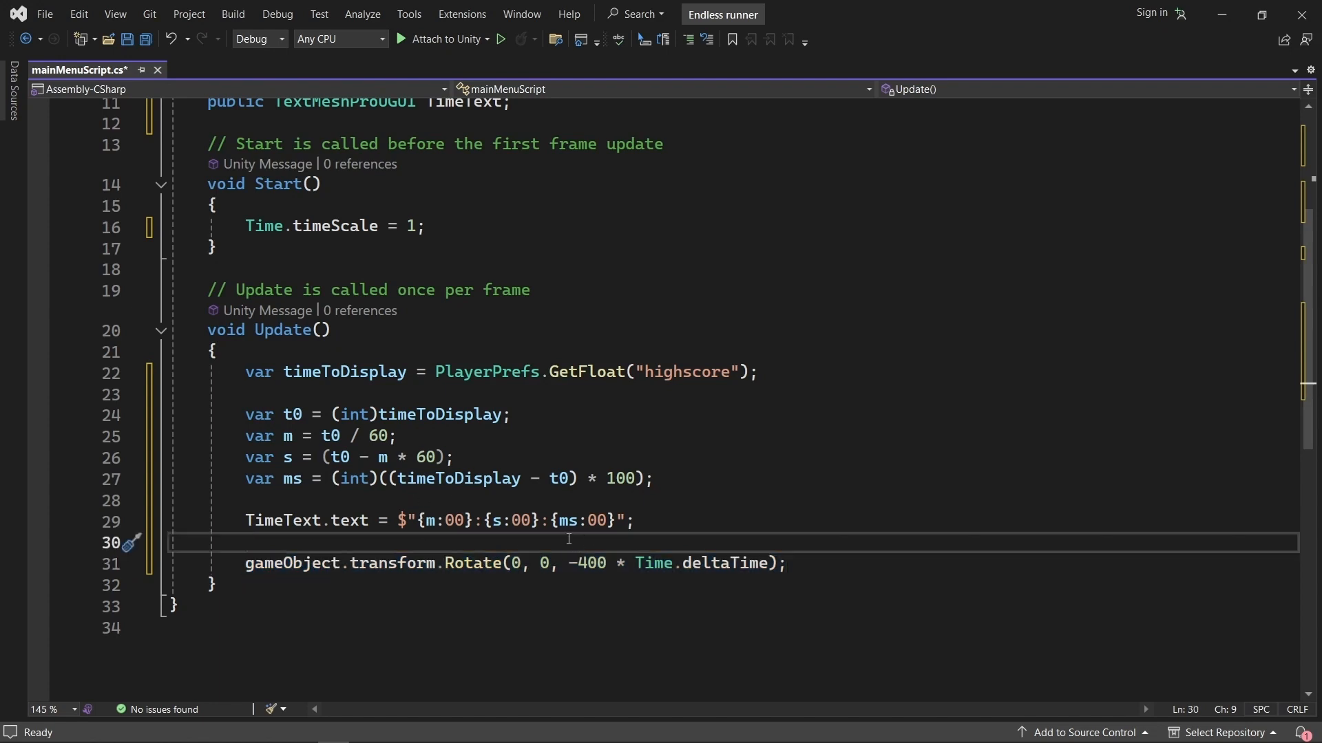
pyautogui.hotkey('ctrl', 's')
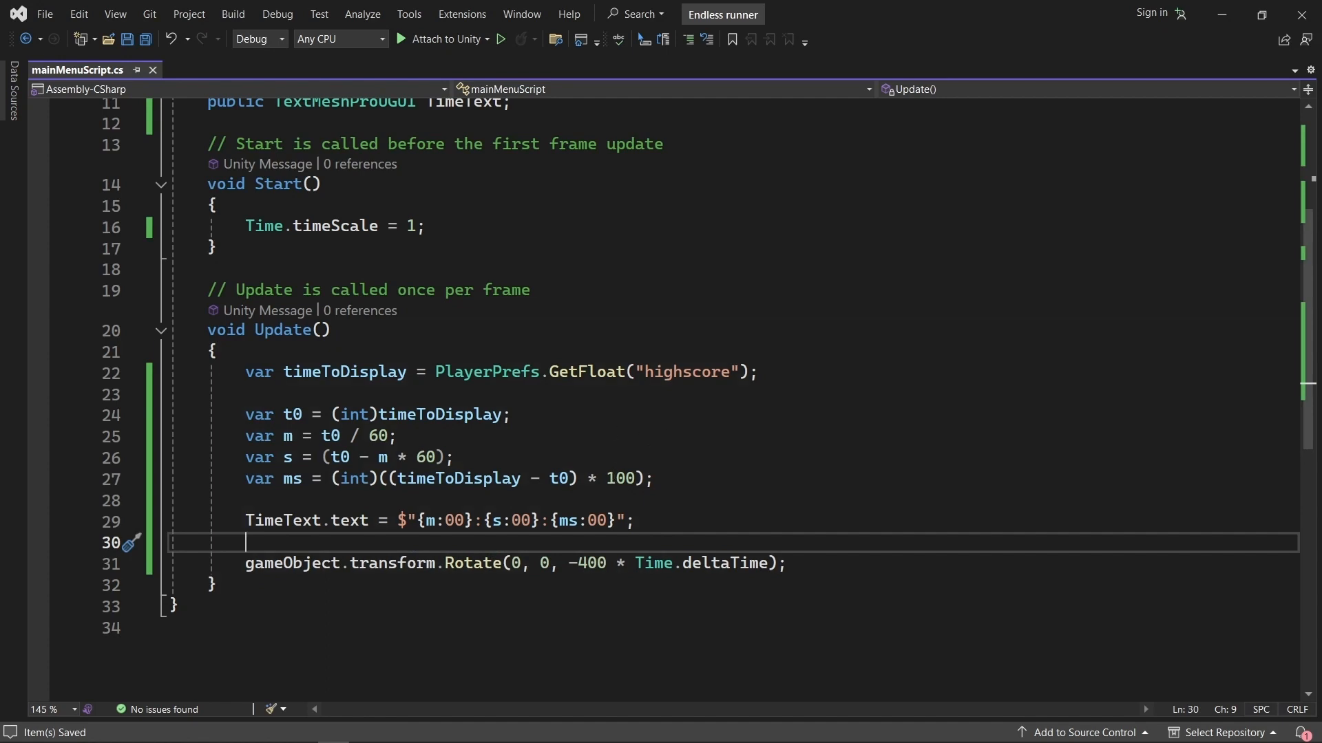
pyautogui.hotkey('alt', 'Tab')
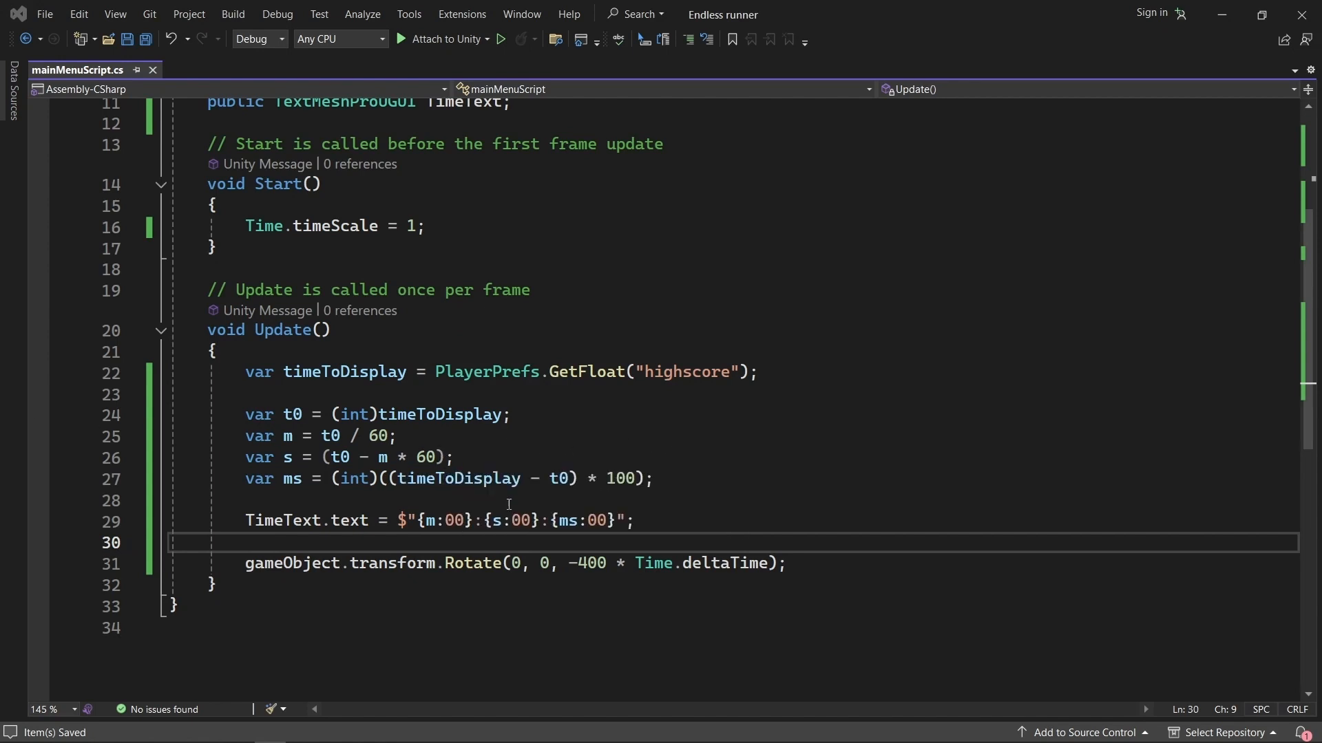
# Paste an OnTriggerEnter2D(Collider2D collision) method below Update that gives objects tagged "block" this object's SpriteRenderer color, under a //Triggers comment.
pyautogui.click(226, 590)
pyautogui.scroll(-1, 375, 613)
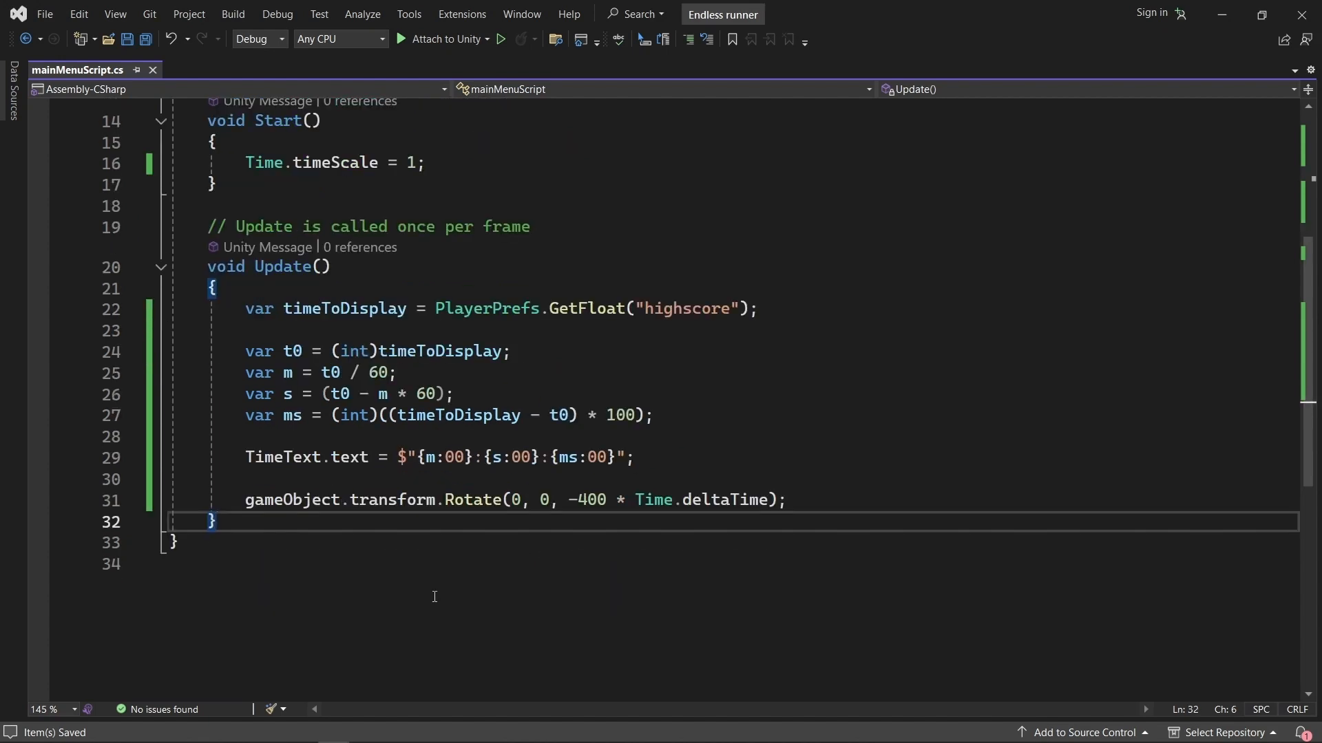
pyautogui.press('Return')
pyautogui.press('Return')
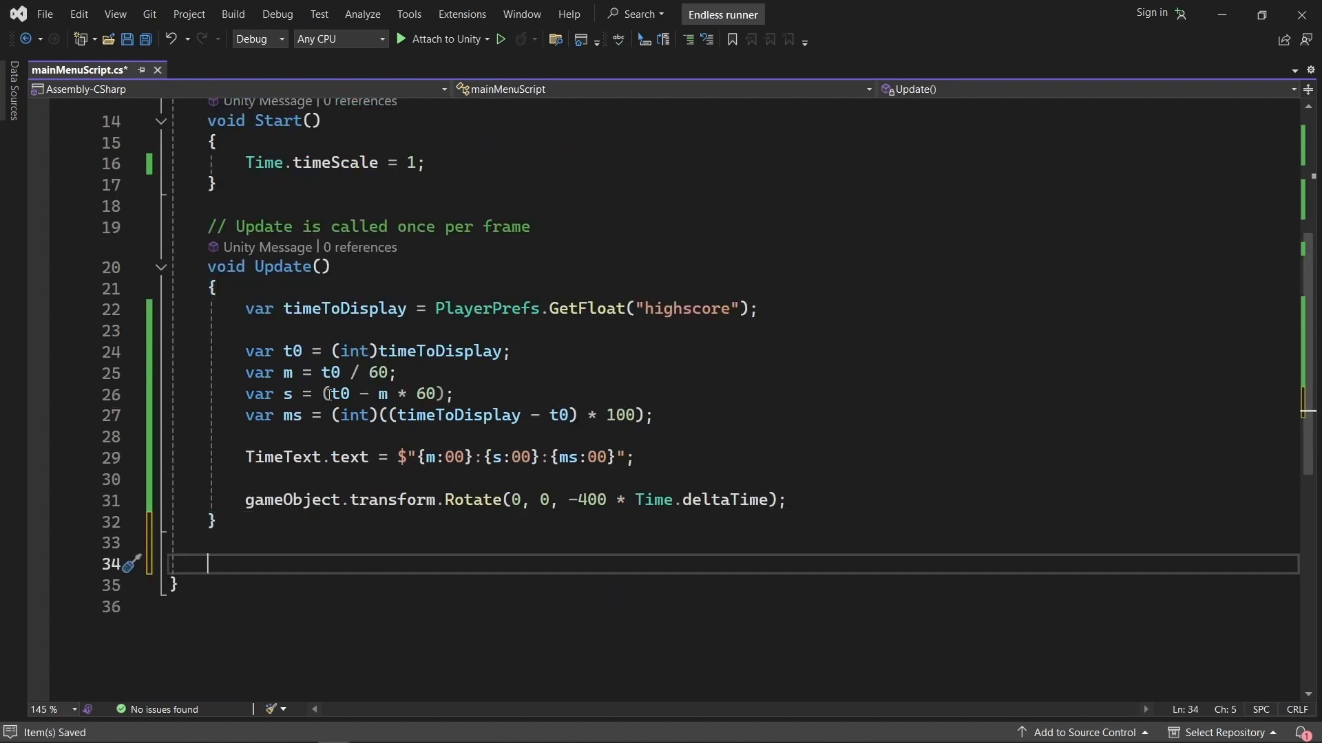
pyautogui.click(203, 592)
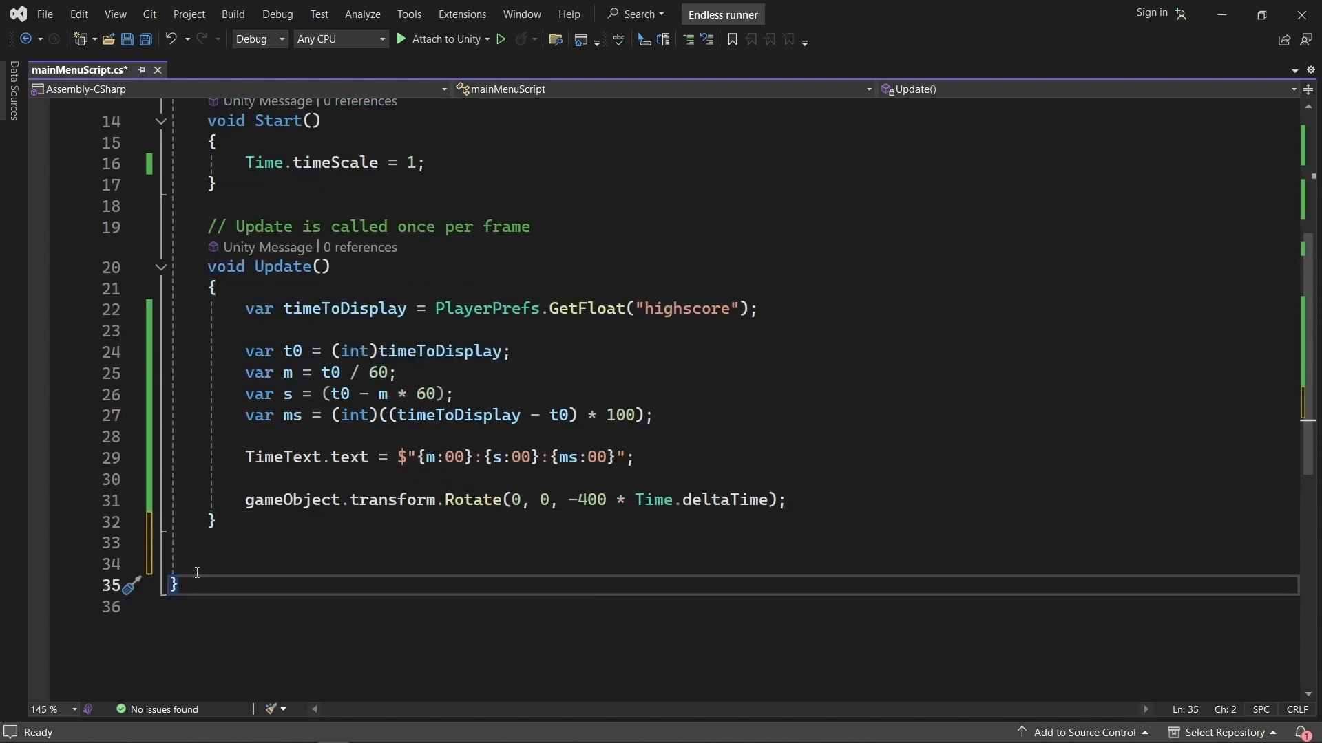
pyautogui.click(228, 561)
pyautogui.click(244, 551)
pyautogui.press('Return')
pyautogui.write('//Triggers public void OnTriggerEnter2D(Collider2D collision) {     if (collision.gameObject.CompareTag("block"))     {         collision.GetComponent<SpriteRenderer>().color = gameObject.GetComponent<SpriteRenderer>().color;     } }')
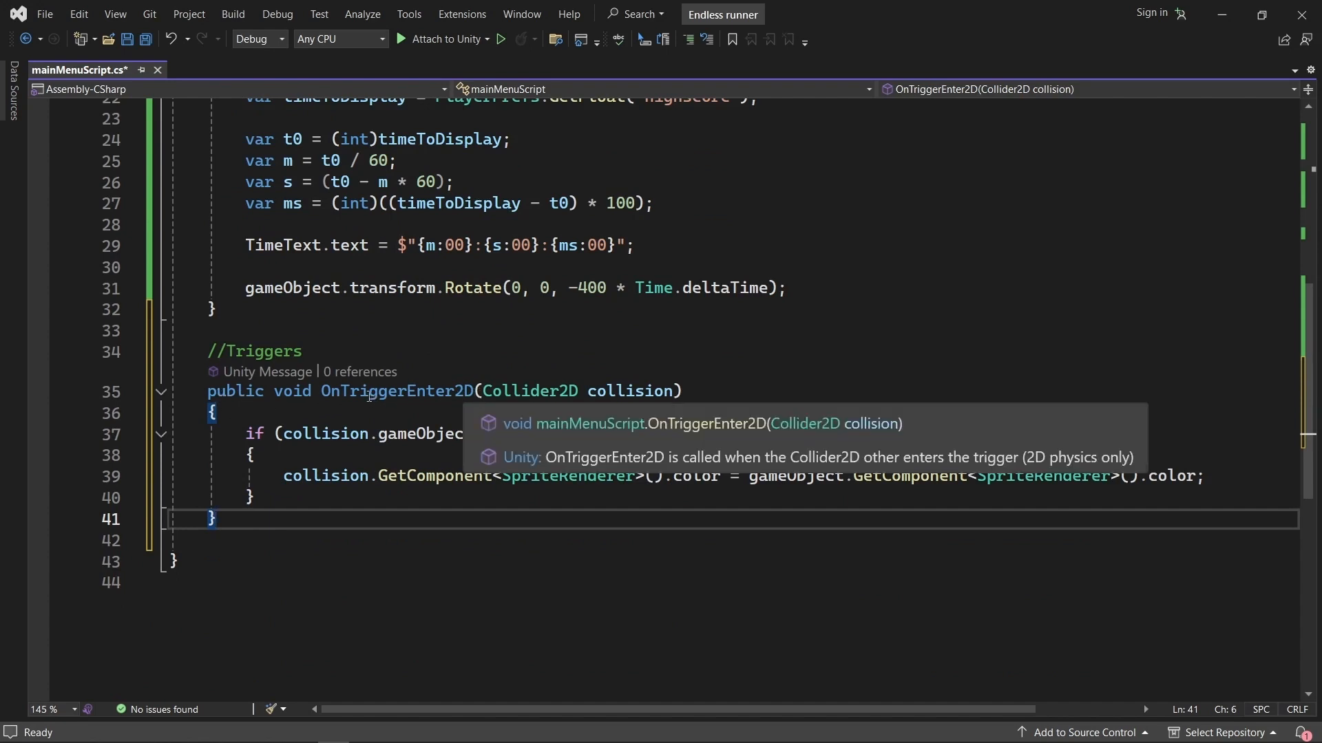
# Examine the OnTriggerEnter2D method name and its if condition comparing the collision's tag with "block".
pyautogui.moveTo(322, 392); pyautogui.dragTo(474, 392)
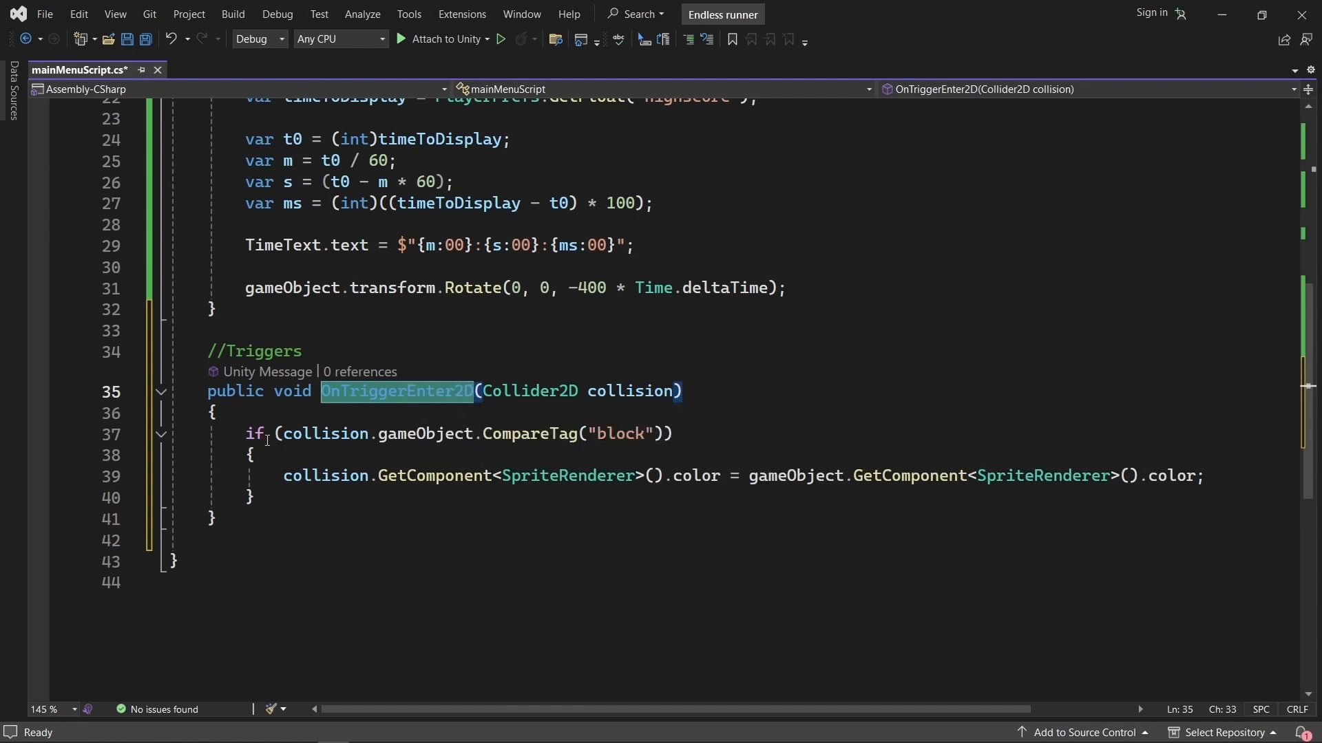
pyautogui.moveTo(247, 435); pyautogui.dragTo(605, 432)
pyautogui.doubleClick(611, 434)
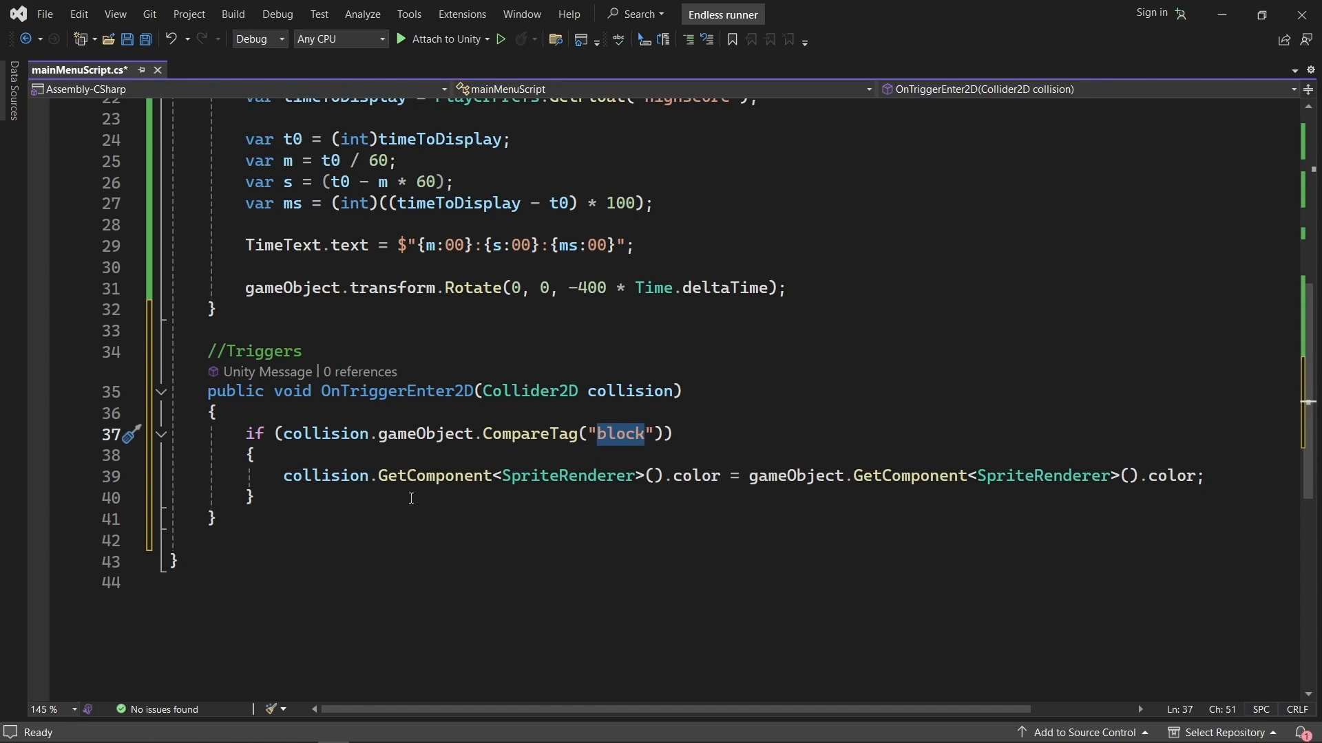
# Examine how the trigger method assigns this gameObject's SpriteRenderer color to the collision's SpriteRenderer.
pyautogui.doubleClick(347, 475)
pyautogui.doubleClick(348, 432)
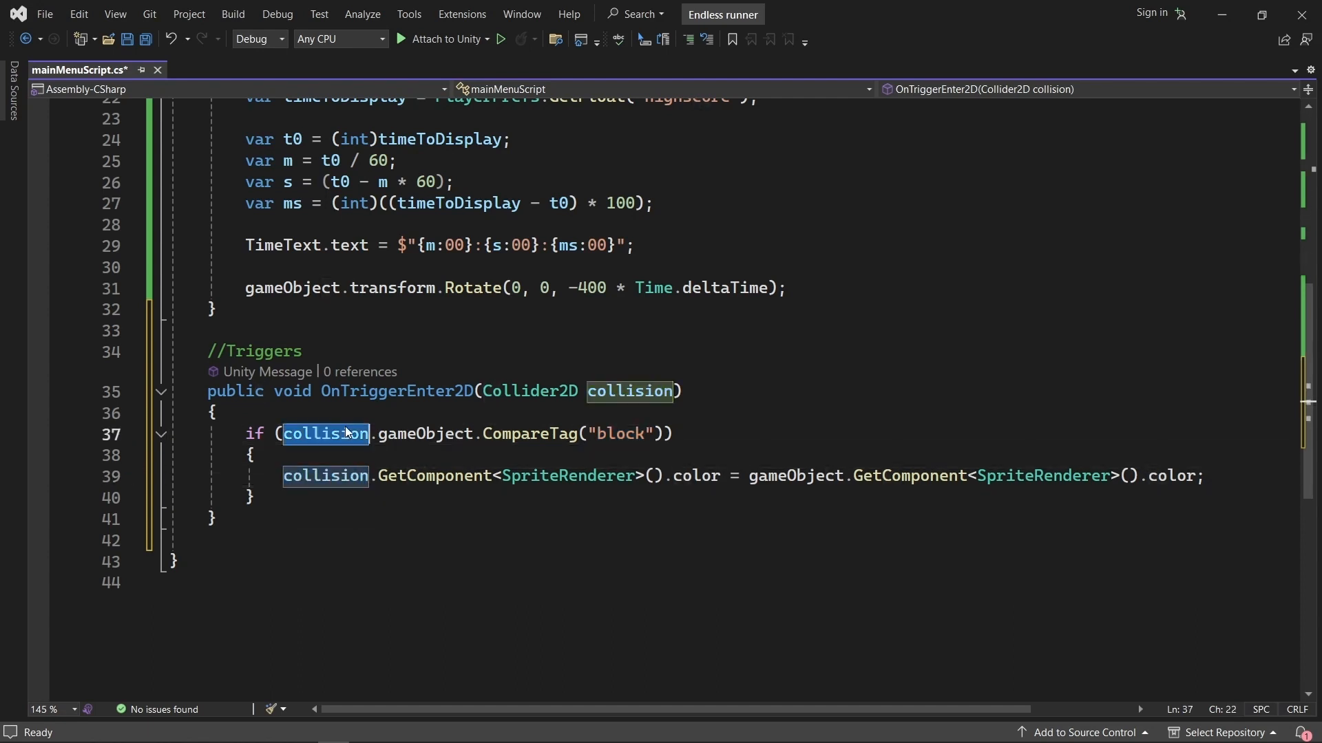
pyautogui.click(423, 476)
pyautogui.click(609, 476)
pyautogui.doubleClick(715, 477)
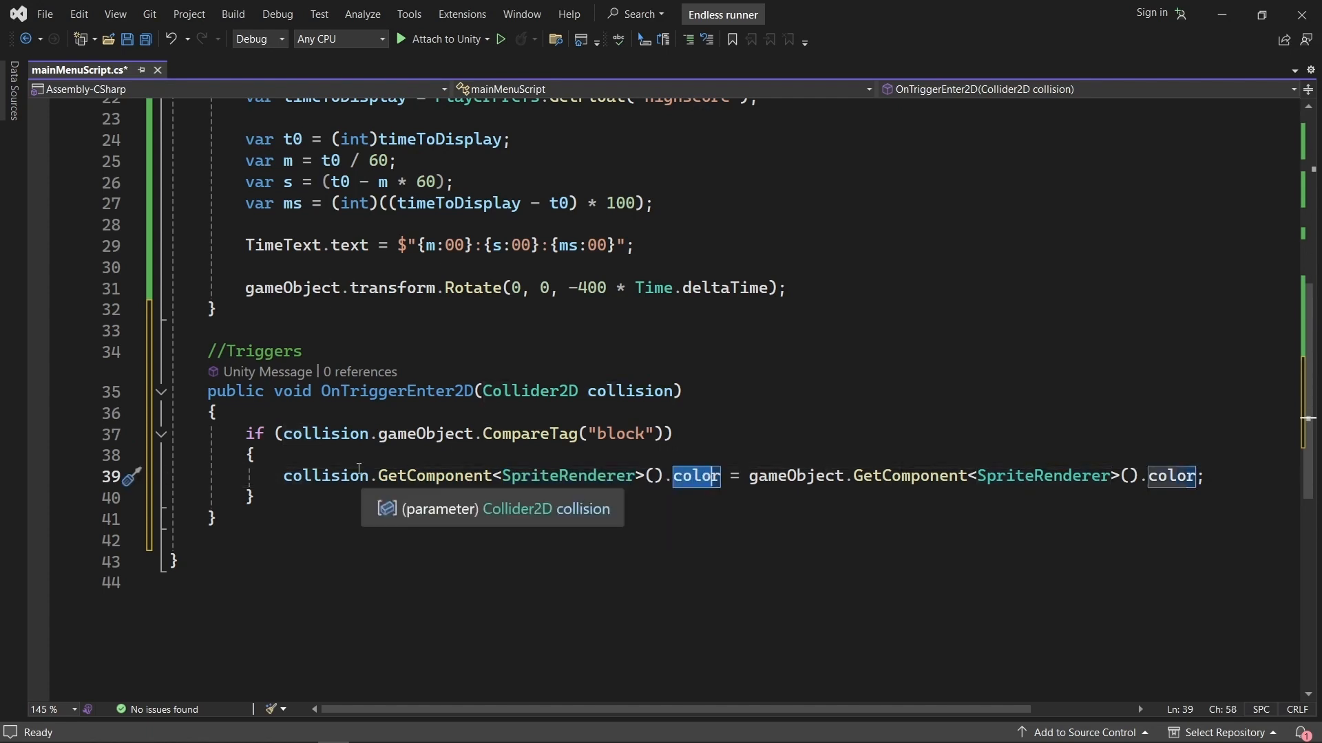
pyautogui.moveTo(750, 477); pyautogui.dragTo(1205, 480)
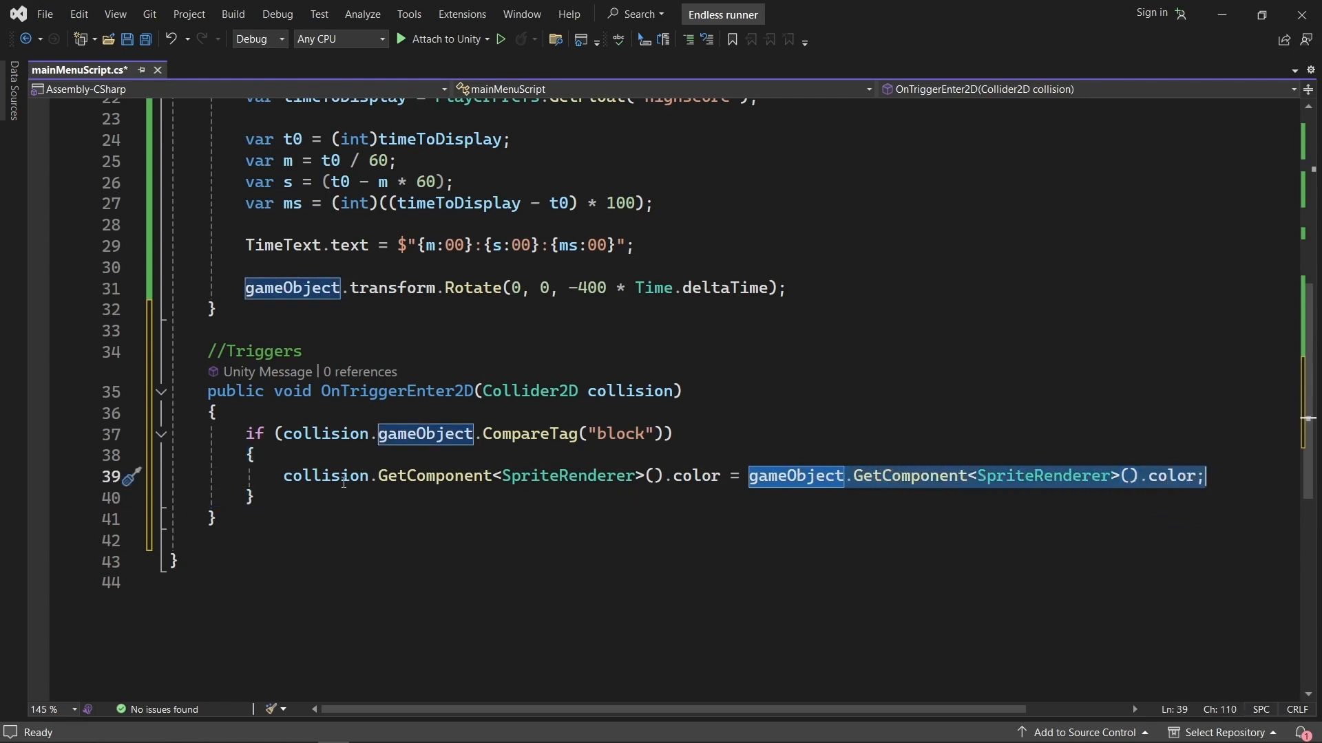
pyautogui.moveTo(284, 476); pyautogui.dragTo(1210, 476)
pyautogui.click(675, 453)
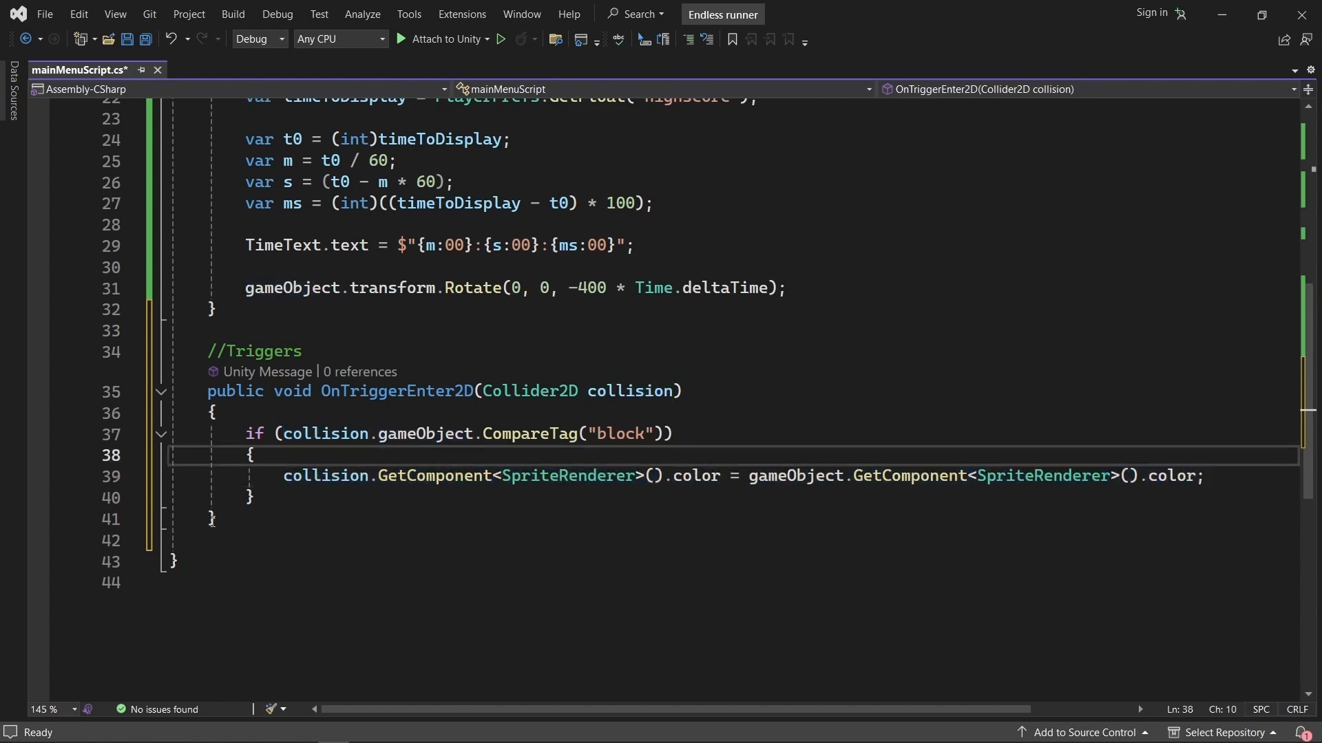
pyautogui.moveTo(250, 515); pyautogui.dragTo(200, 356)
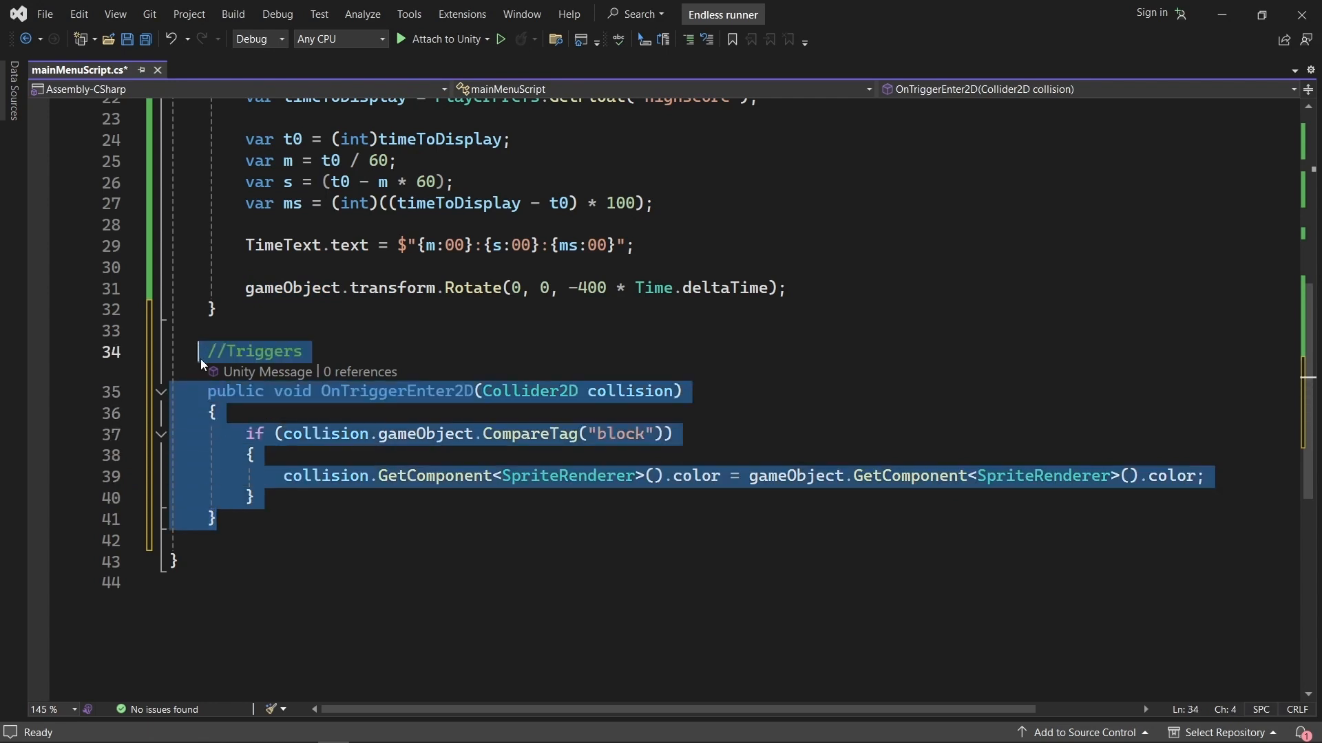
pyautogui.click(253, 528)
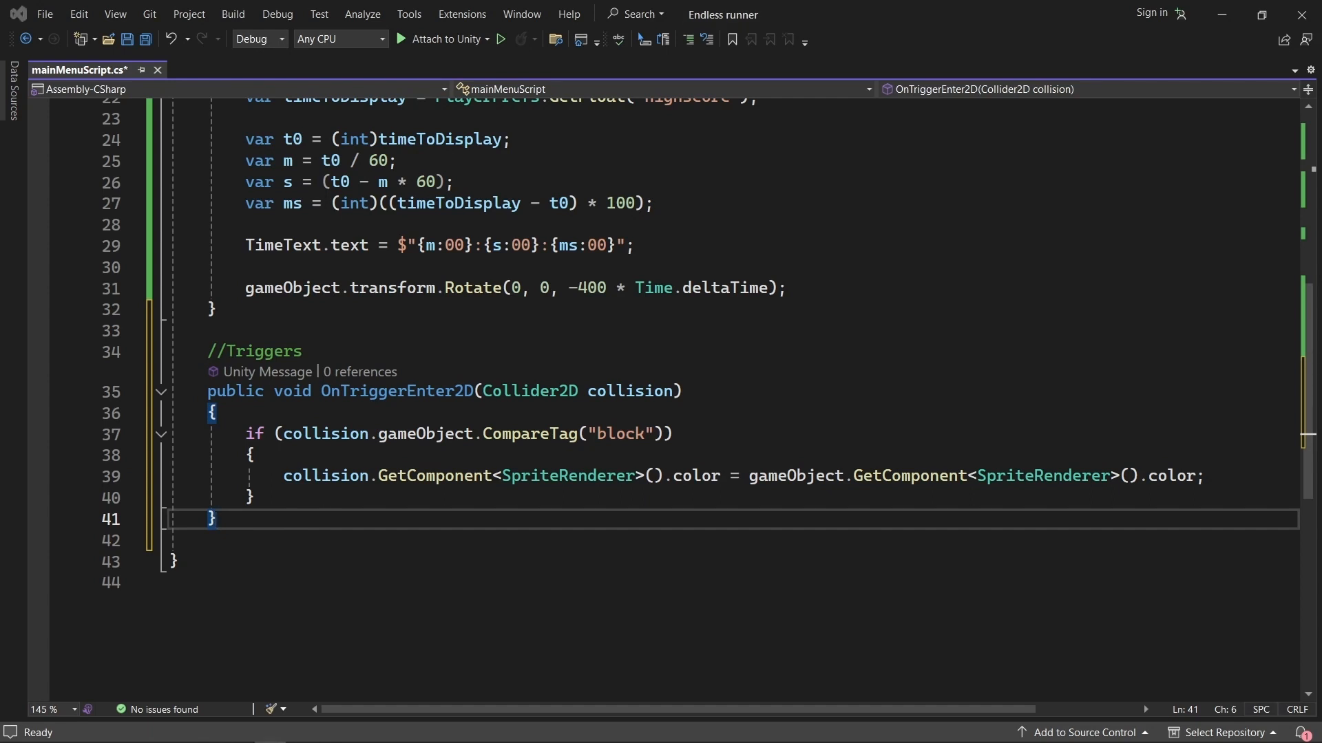
# Paste a public playGame() method calling SceneManager.LoadScene(1) below the trigger method, under a //Buttons comment.
pyautogui.click(242, 539)
pyautogui.press('Return')
pyautogui.write('//Buttons public void playGame() {     SceneManager.LoadScene(1); }')
pyautogui.scroll(-1, 238, 563)
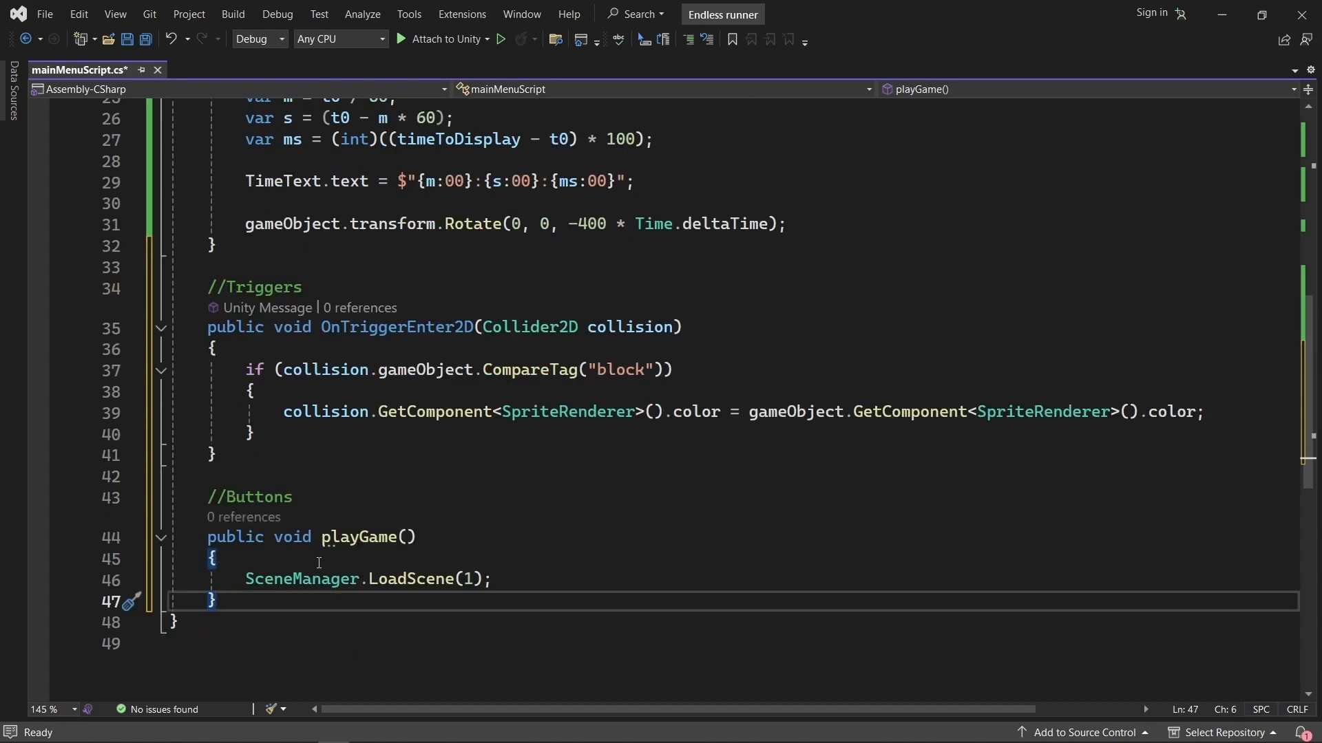
# Examine the playGame method's SceneManager.LoadScene call and its scene build index argument.
pyautogui.doubleClick(371, 537)
pyautogui.click(262, 579)
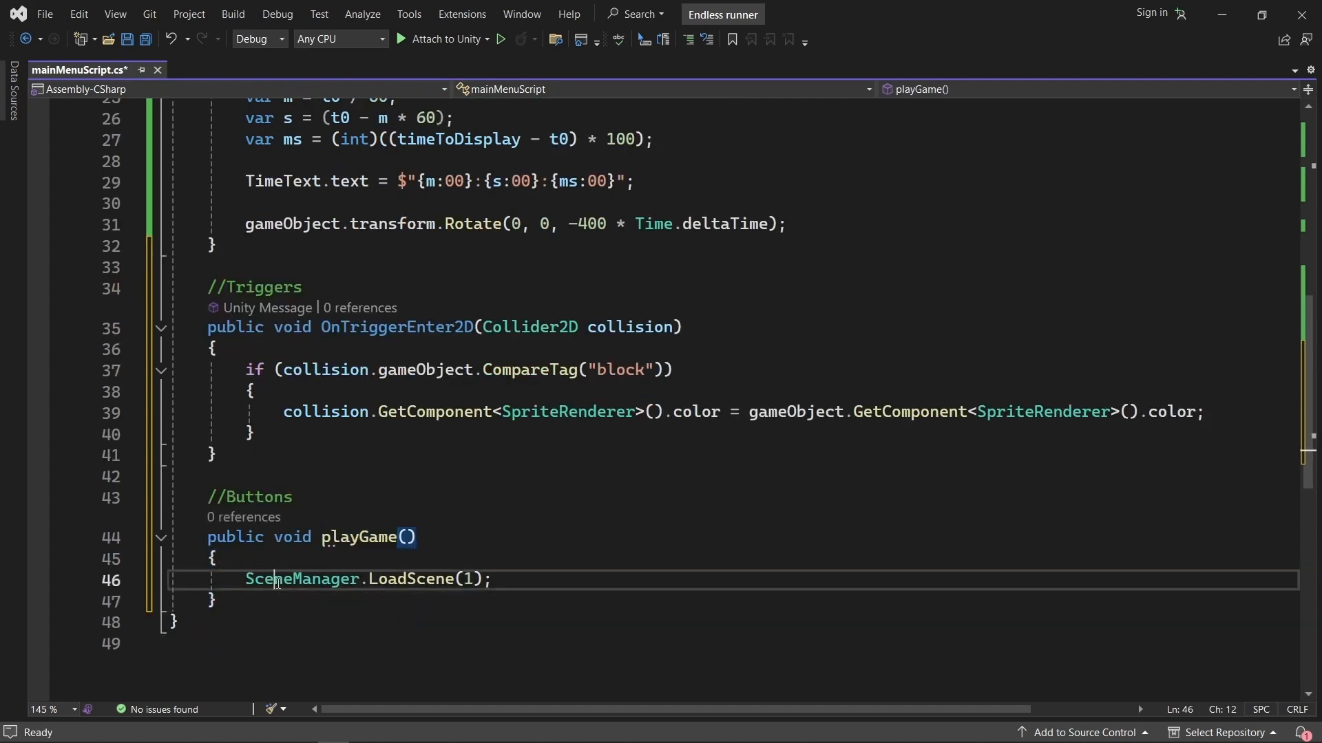
pyautogui.doubleClick(329, 582)
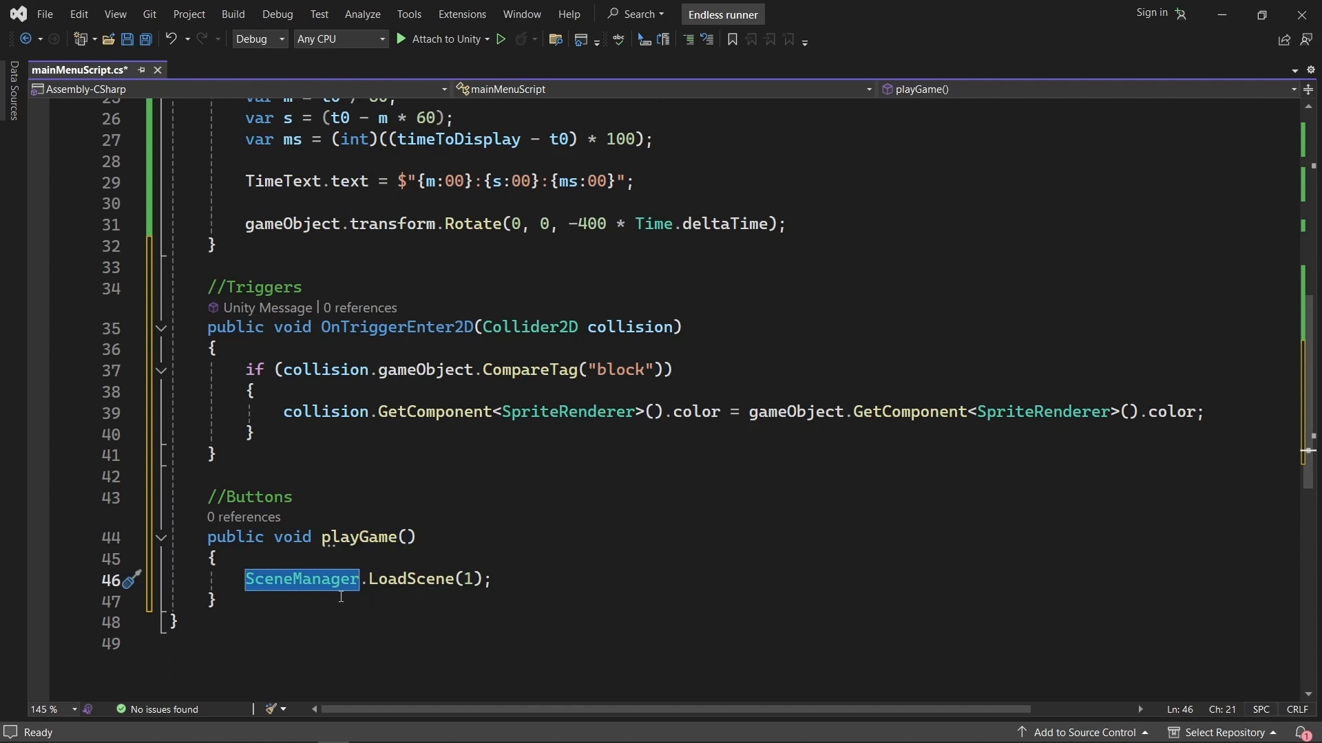
pyautogui.doubleClick(447, 580)
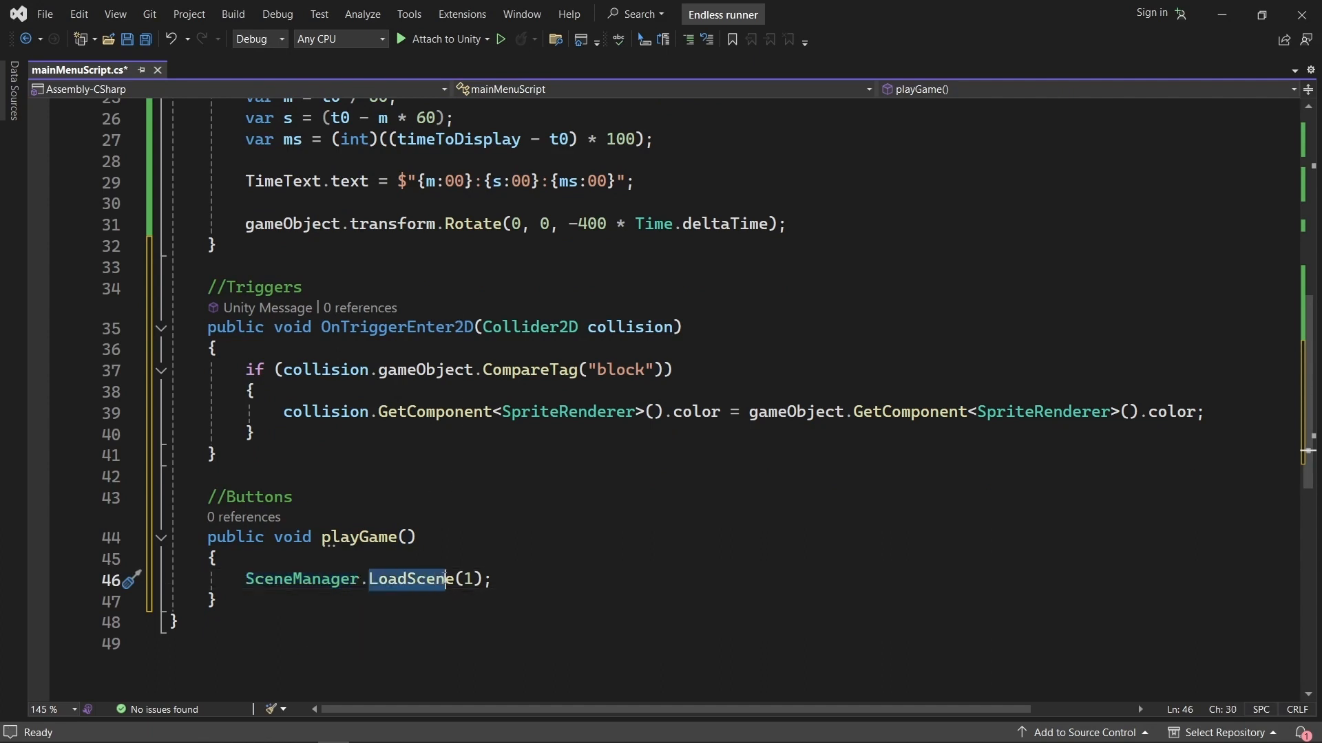
pyautogui.click(466, 579)
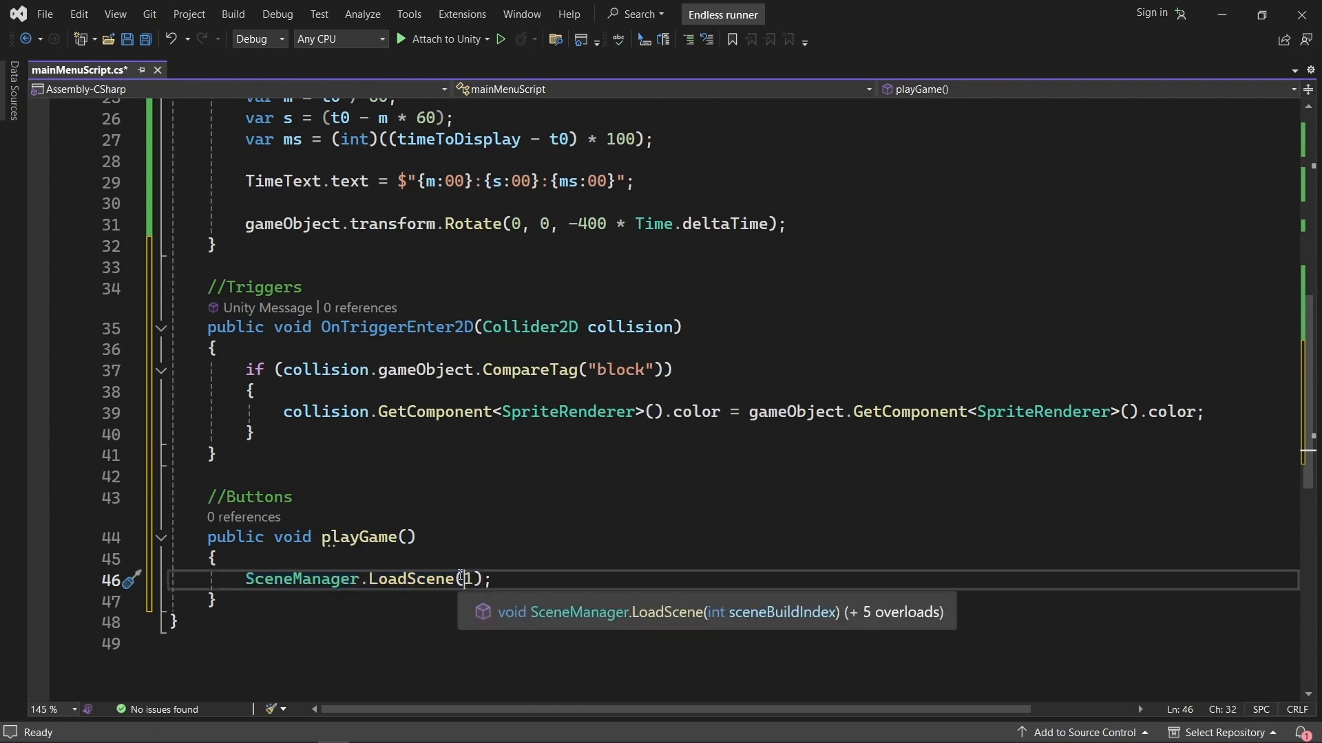
pyautogui.moveTo(466, 579); pyautogui.dragTo(474, 583)
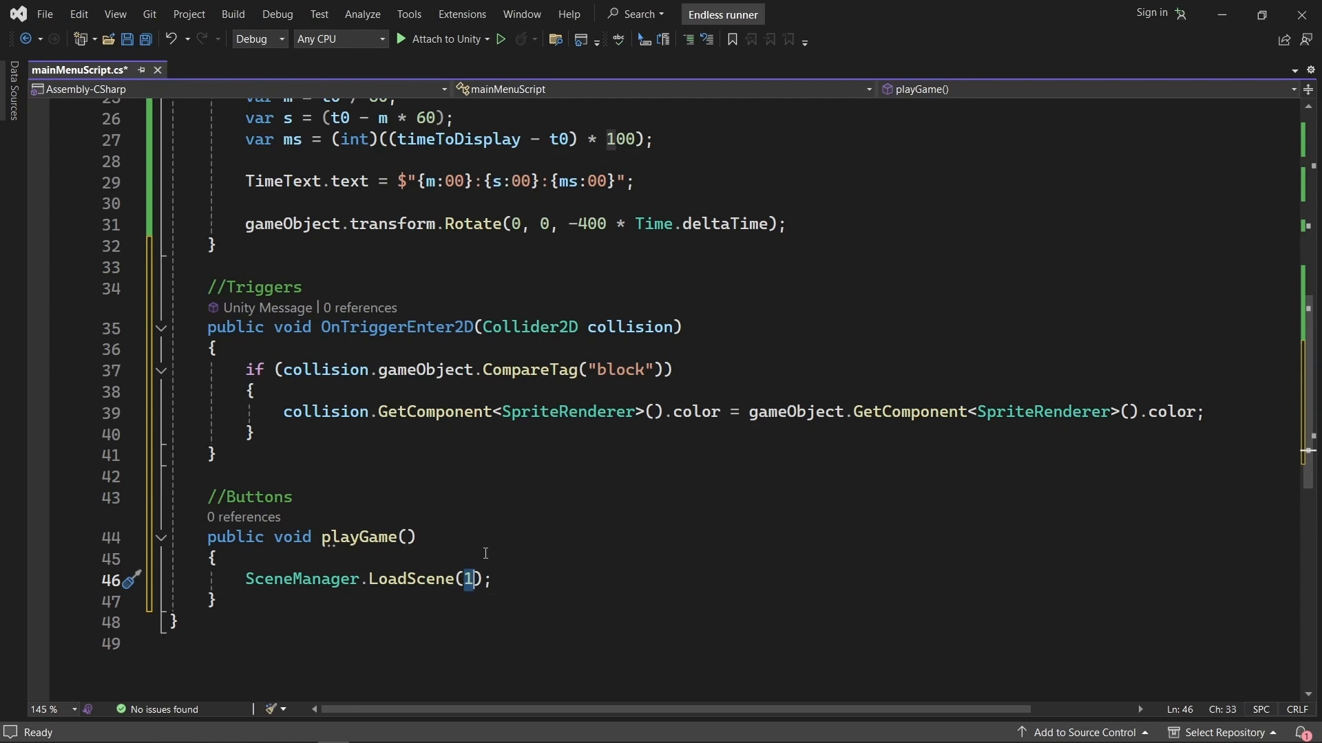
pyautogui.click(516, 578)
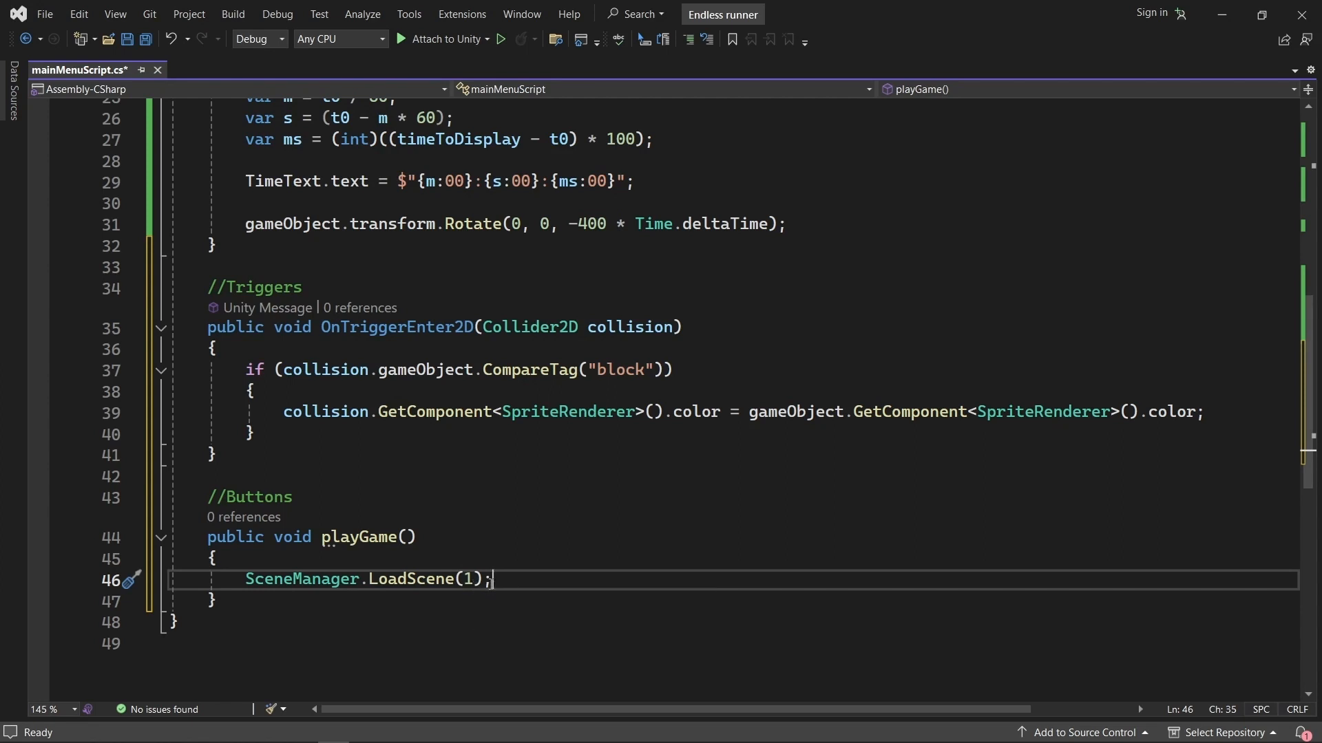
pyautogui.doubleClick(470, 578)
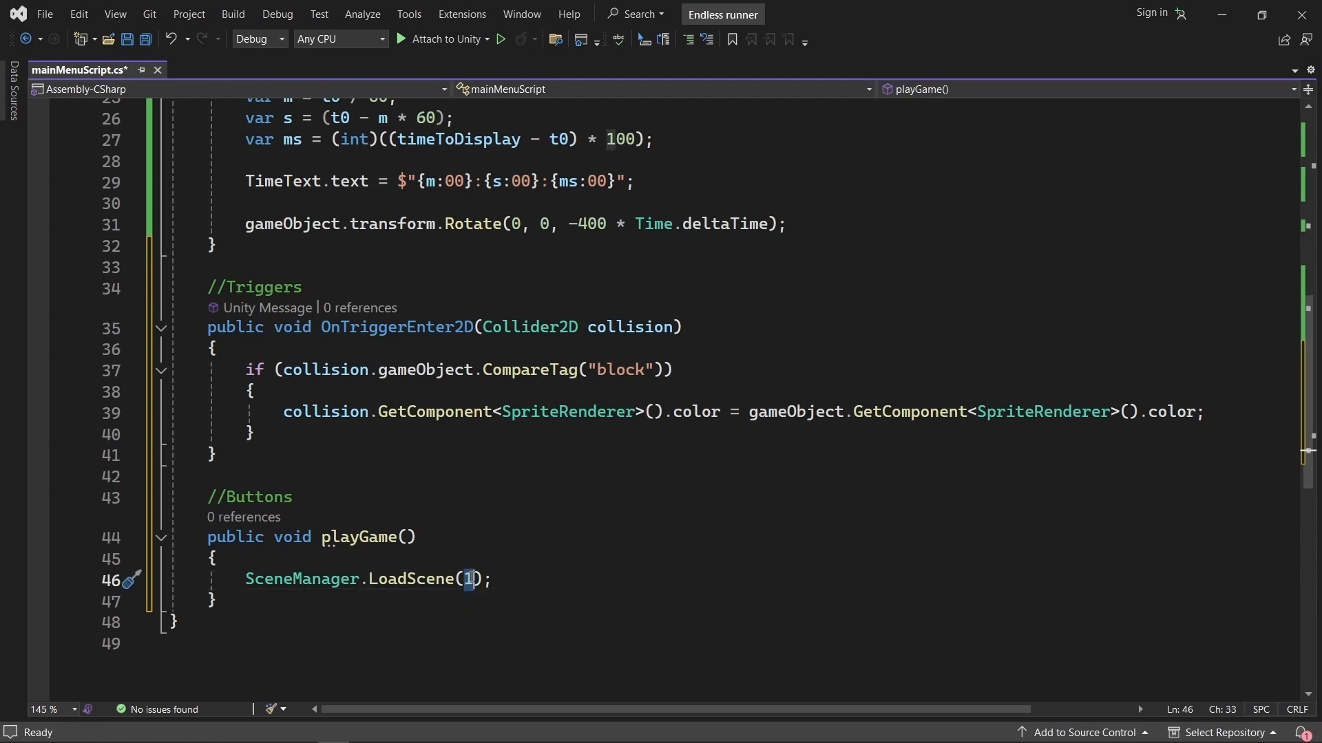
pyautogui.click(506, 584)
pyautogui.moveTo(508, 582); pyautogui.dragTo(244, 585)
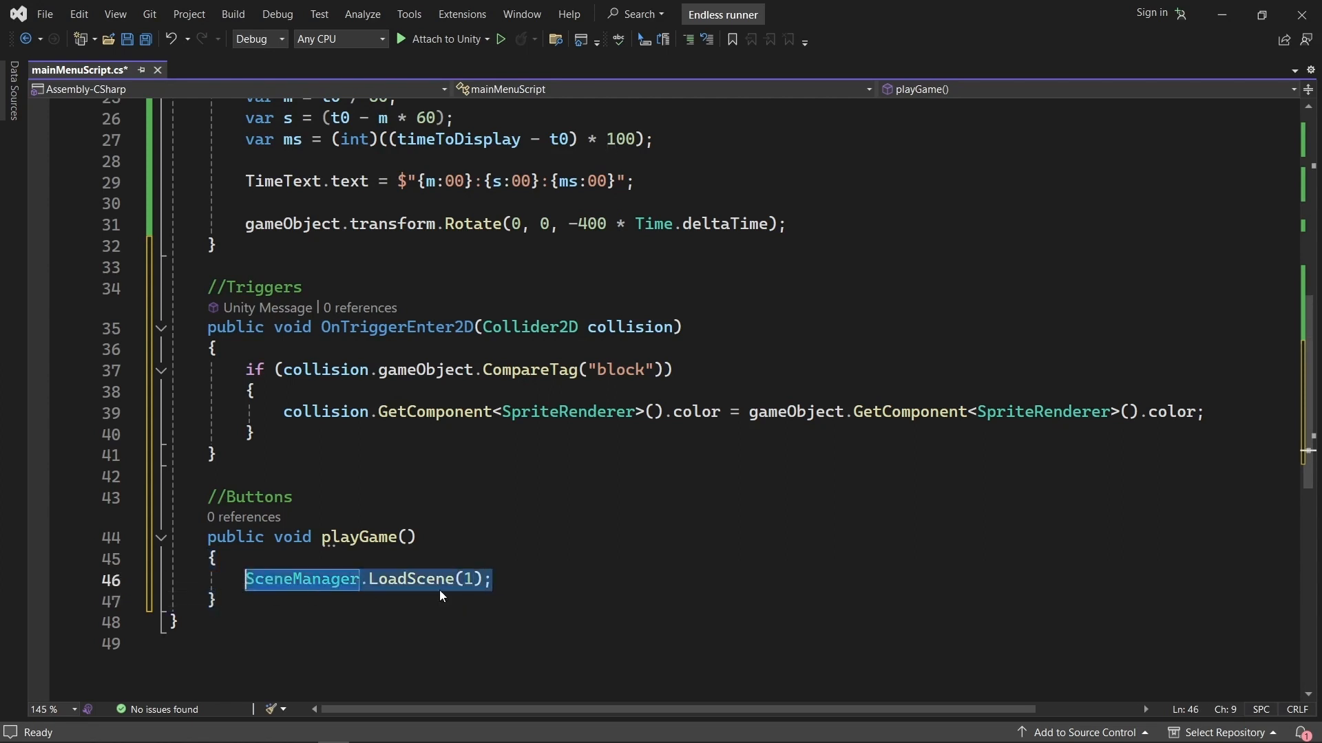
# Save mainMenuScript and return to the Unity editor.
pyautogui.click(537, 551)
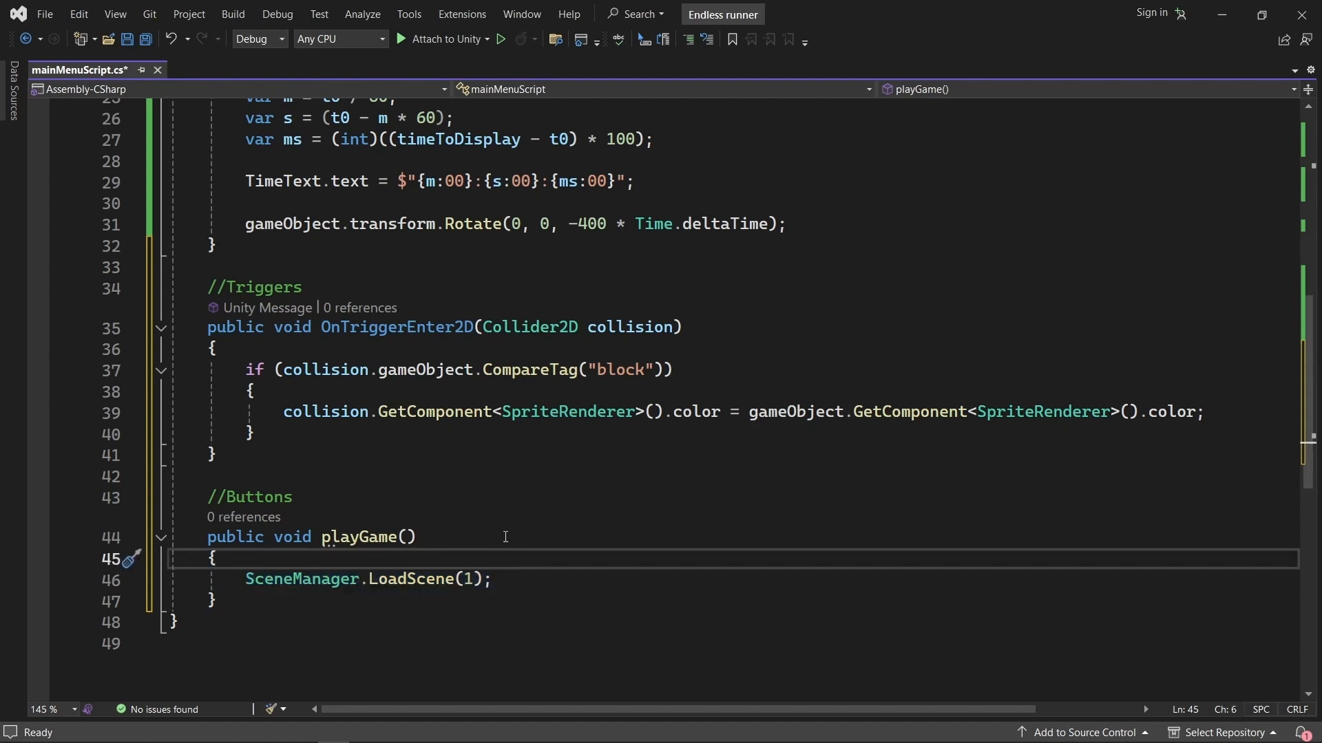
pyautogui.hotkey('ctrl', 's')
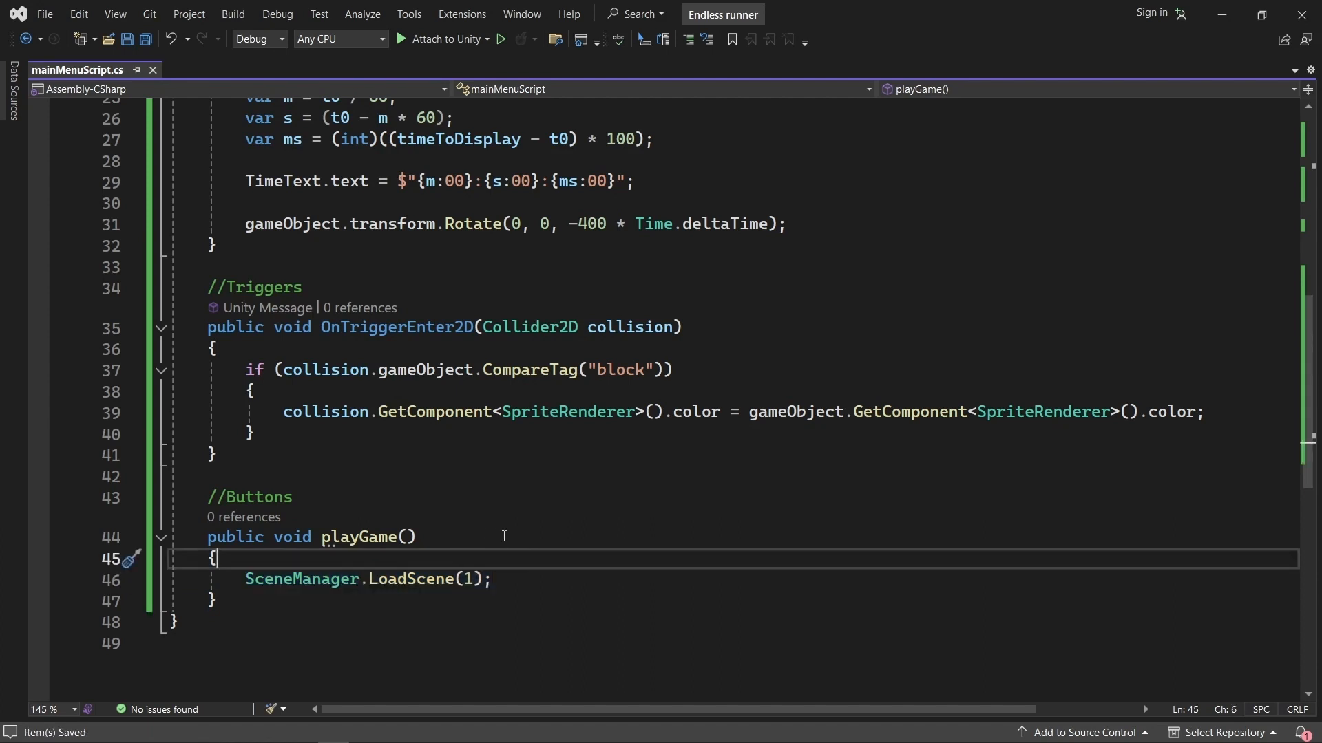
pyautogui.click(1222, 14)
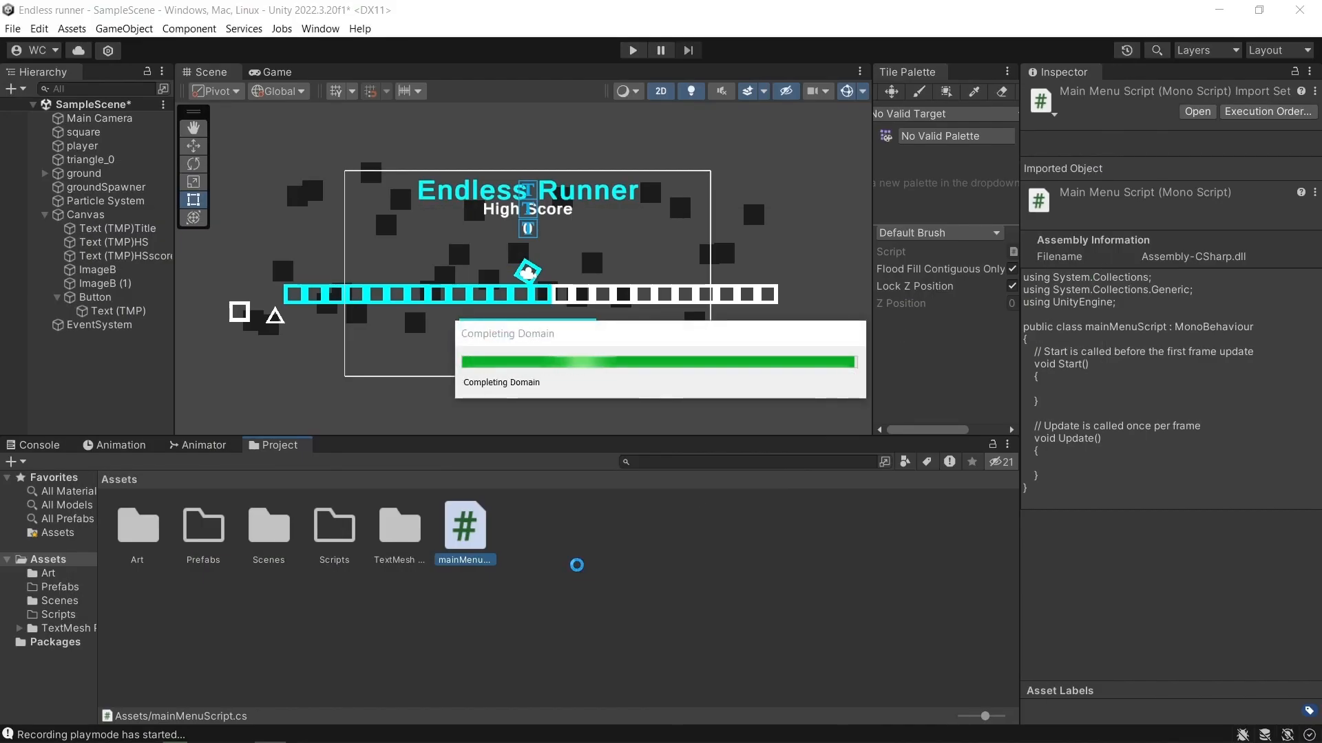
# Assign the Canvas's high score value text object (HSscore) to the Time Text field of the player's Main Menu Script.
pyautogui.click(653, 570)
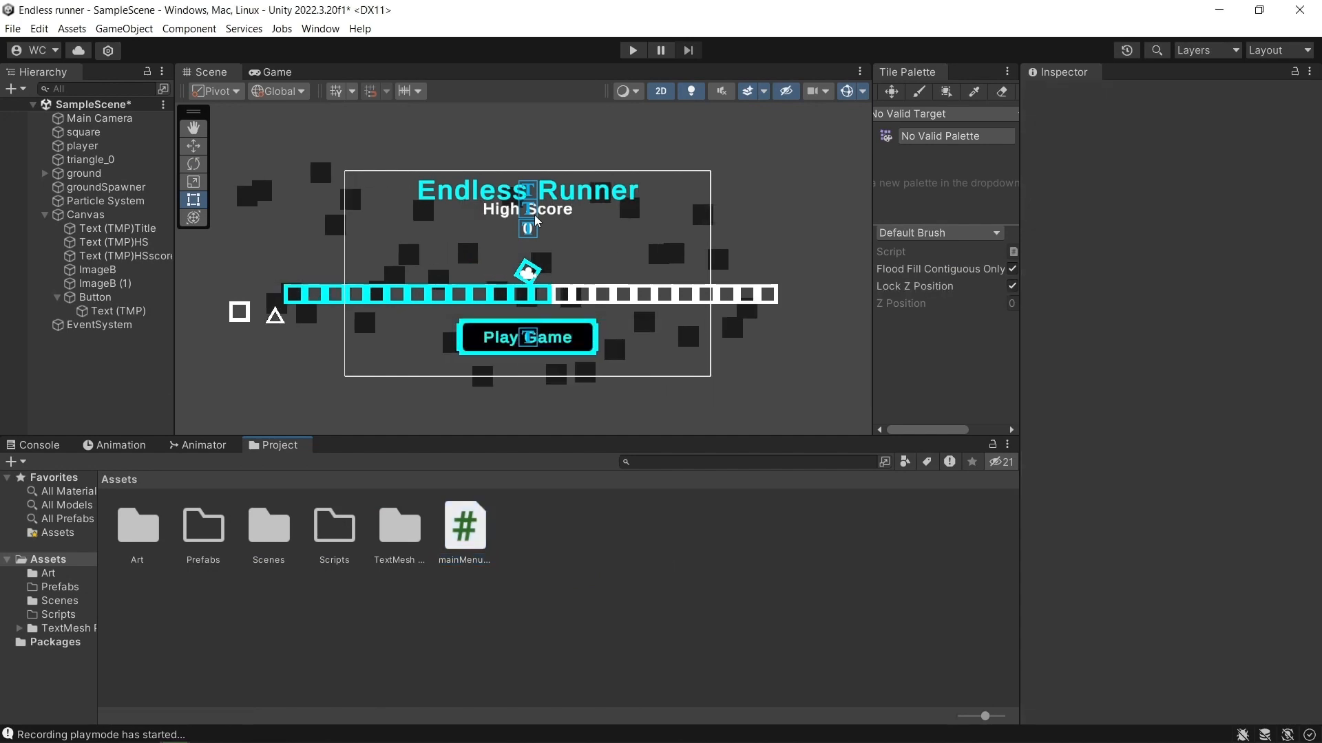
pyautogui.click(82, 146)
pyautogui.scroll(-5, 1041, 626)
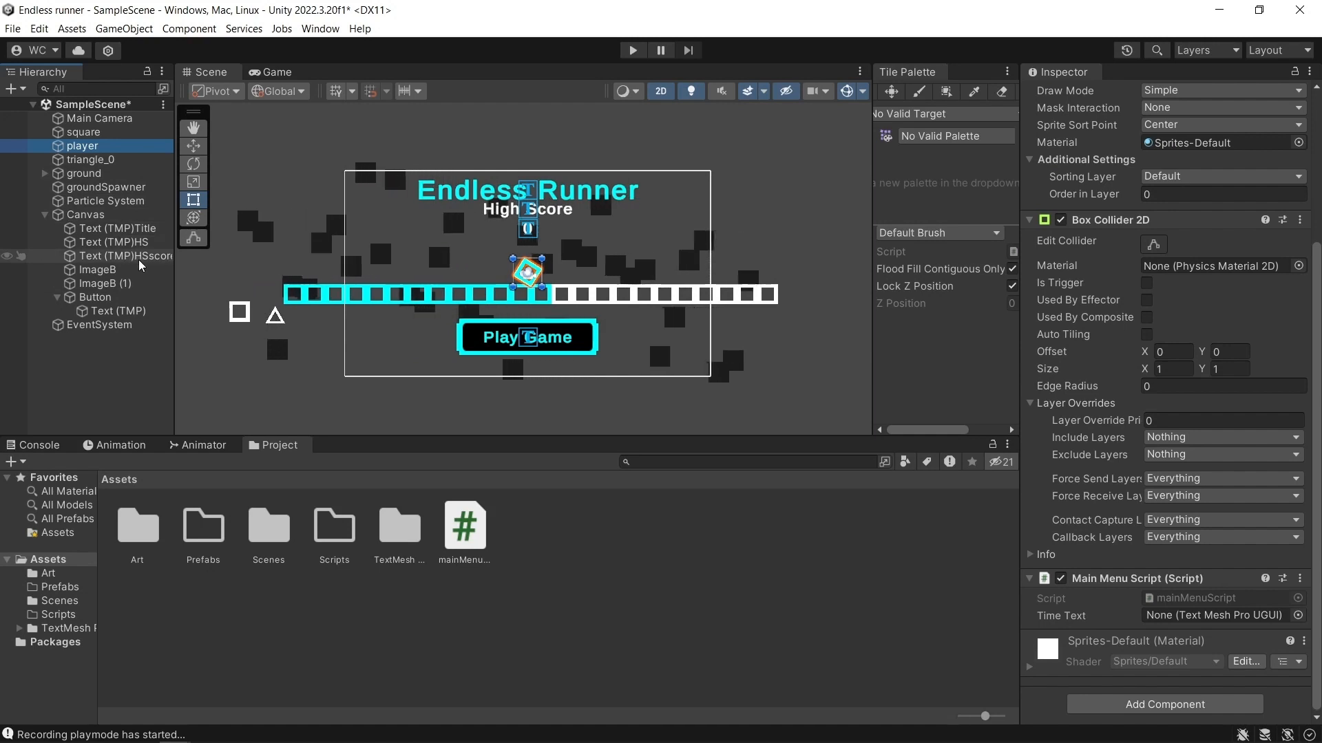
pyautogui.moveTo(138, 258); pyautogui.dragTo(1212, 616)
pyautogui.click(627, 583)
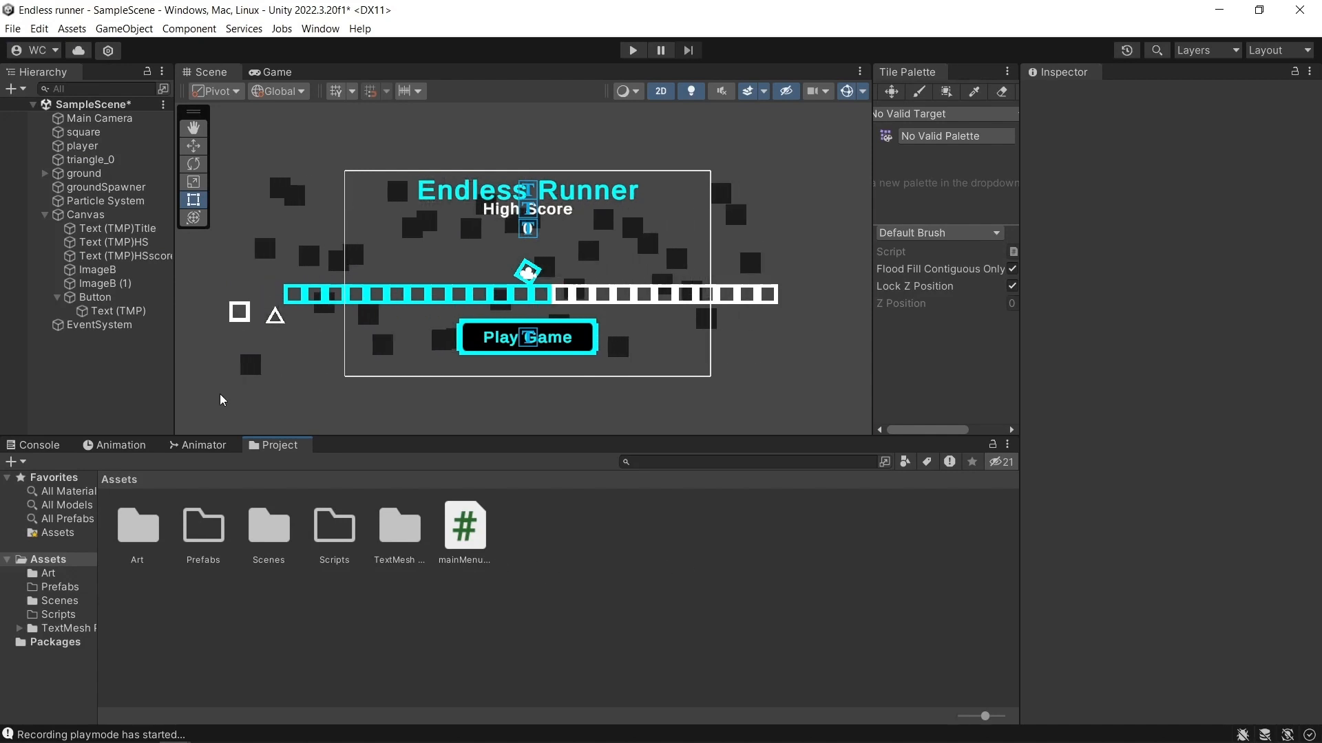
# Create a new script named groundScript and attach it to the ground object.
pyautogui.click(101, 179)
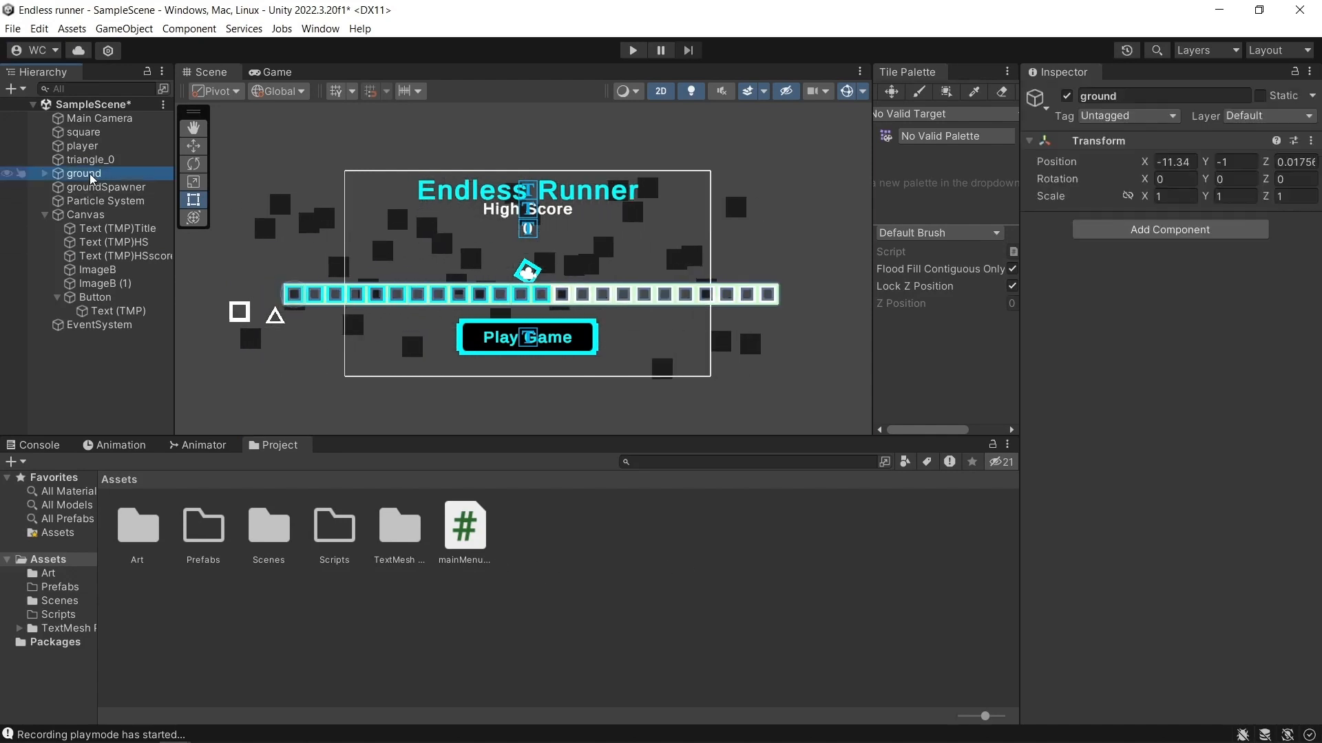
pyautogui.click(1170, 229)
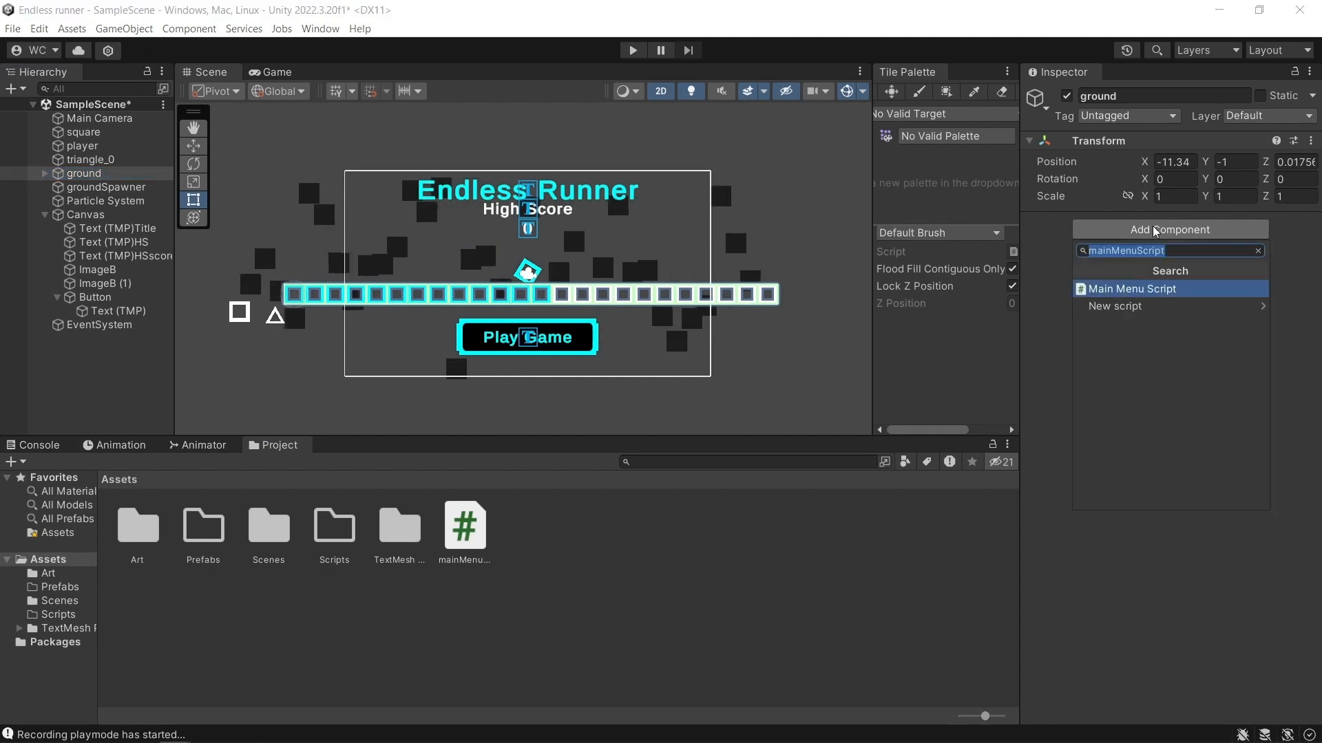
pyautogui.write('gro')
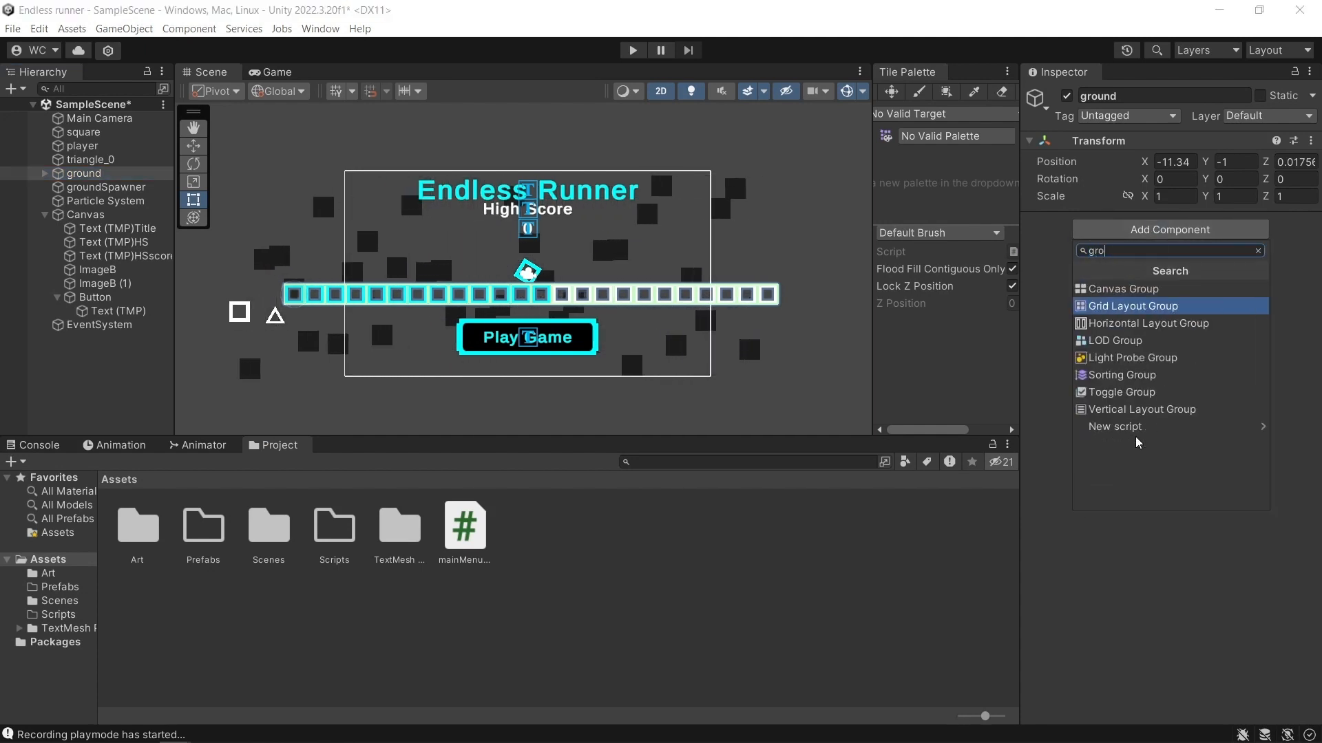
pyautogui.write('undScript')
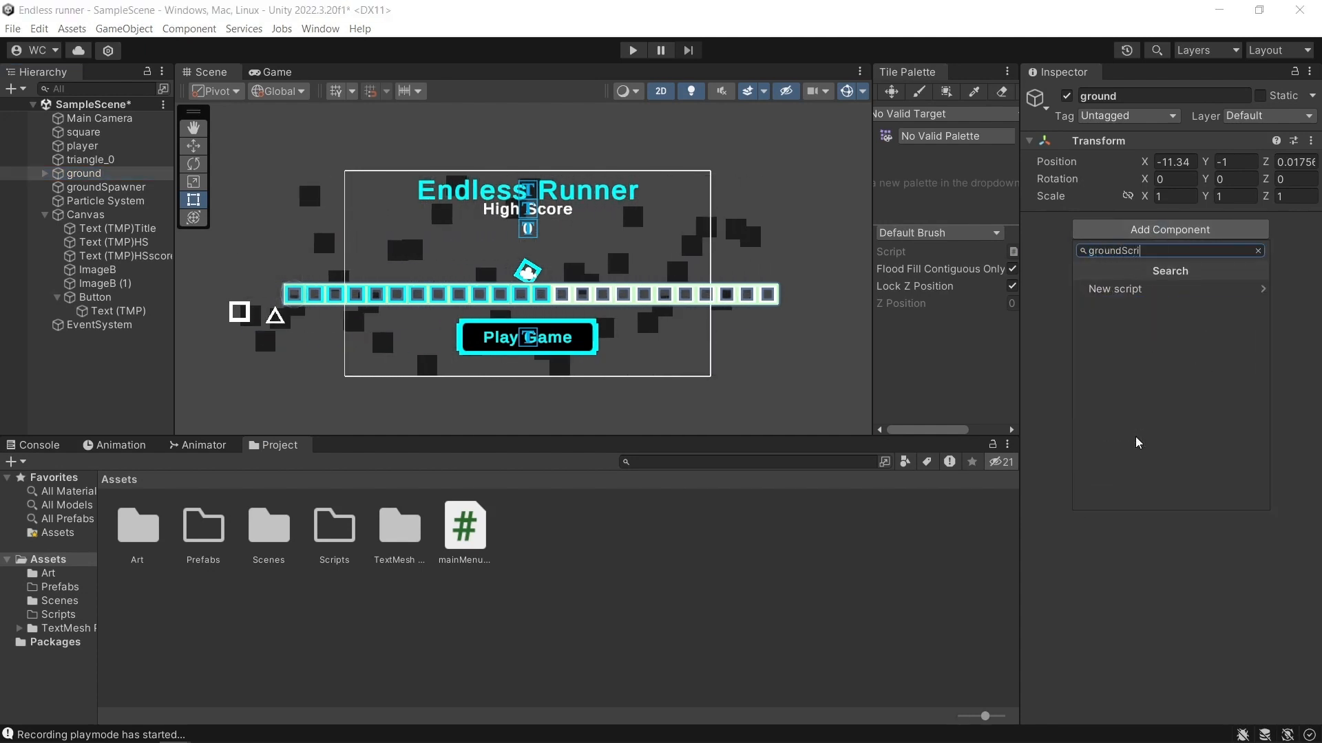
pyautogui.click(1115, 289)
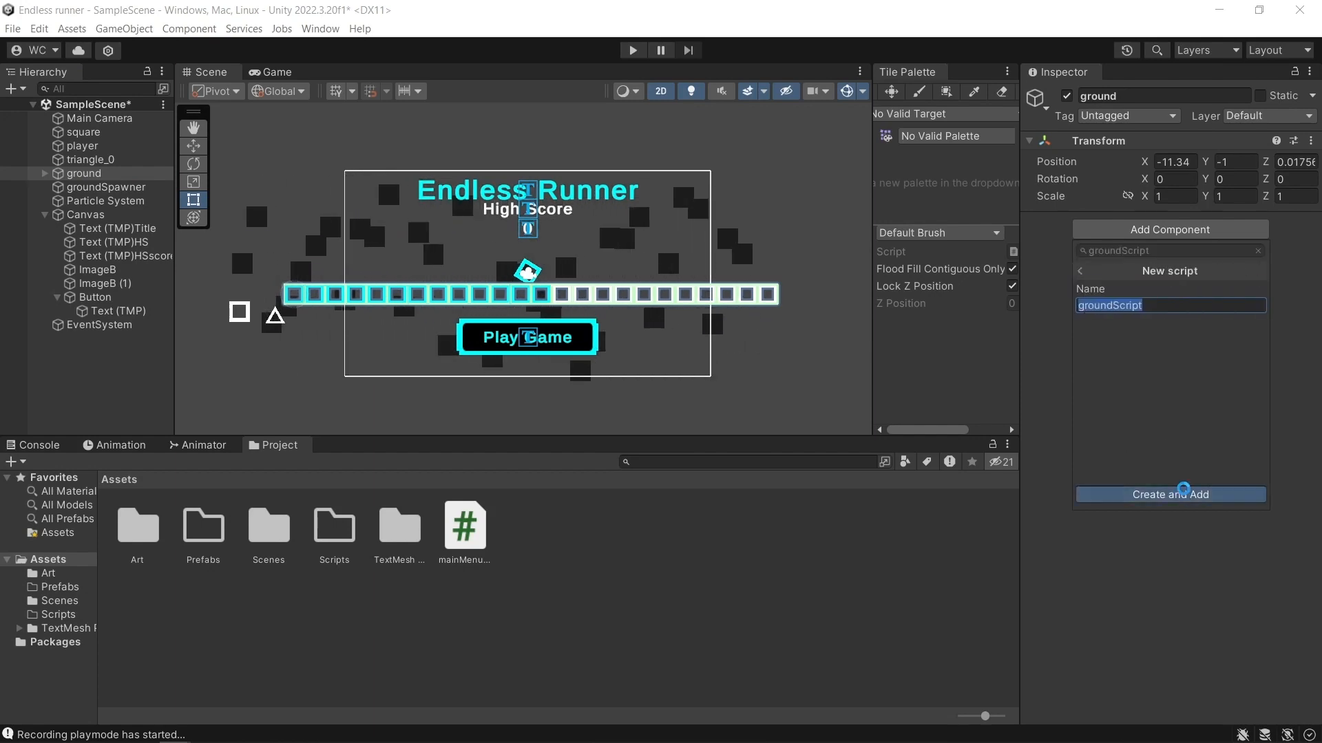
pyautogui.click(1179, 493)
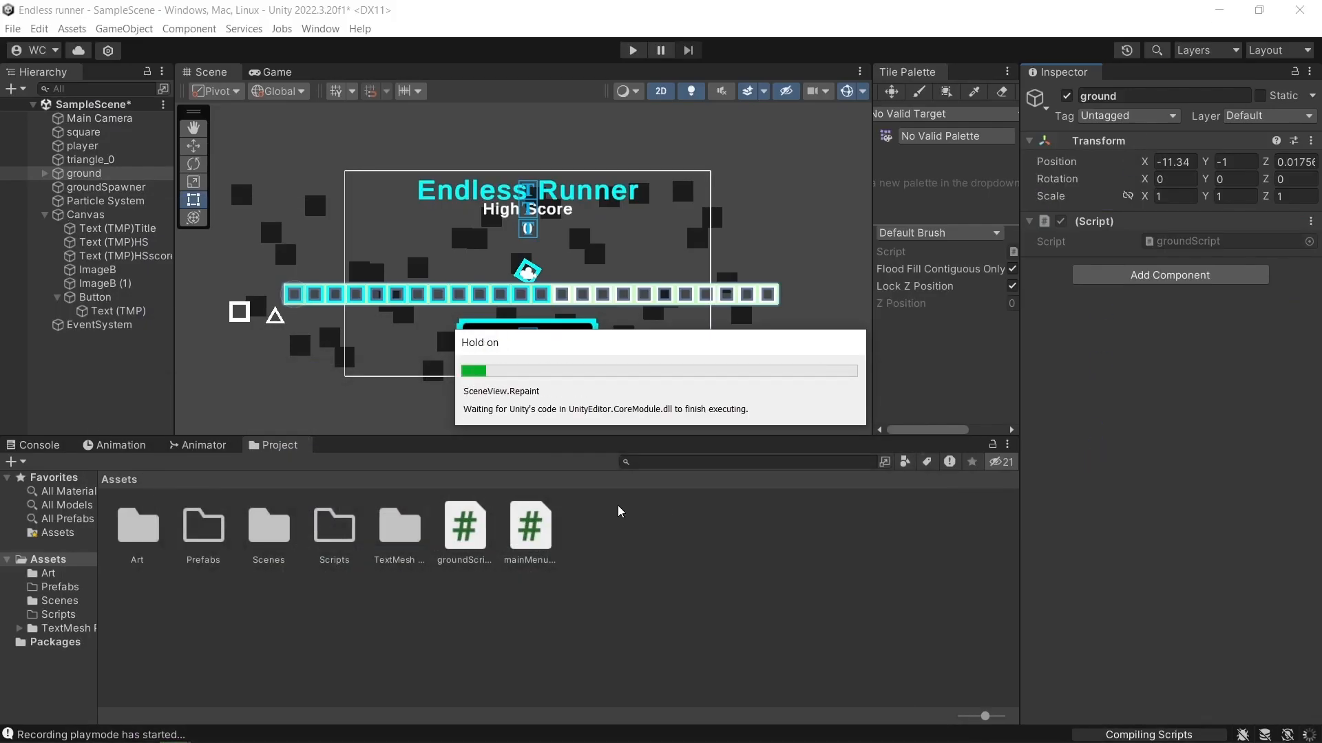
# Open groundScript for editing and declare public float speed at the start of the class, under a //Variables being used comment.
pyautogui.doubleClick(1162, 245)
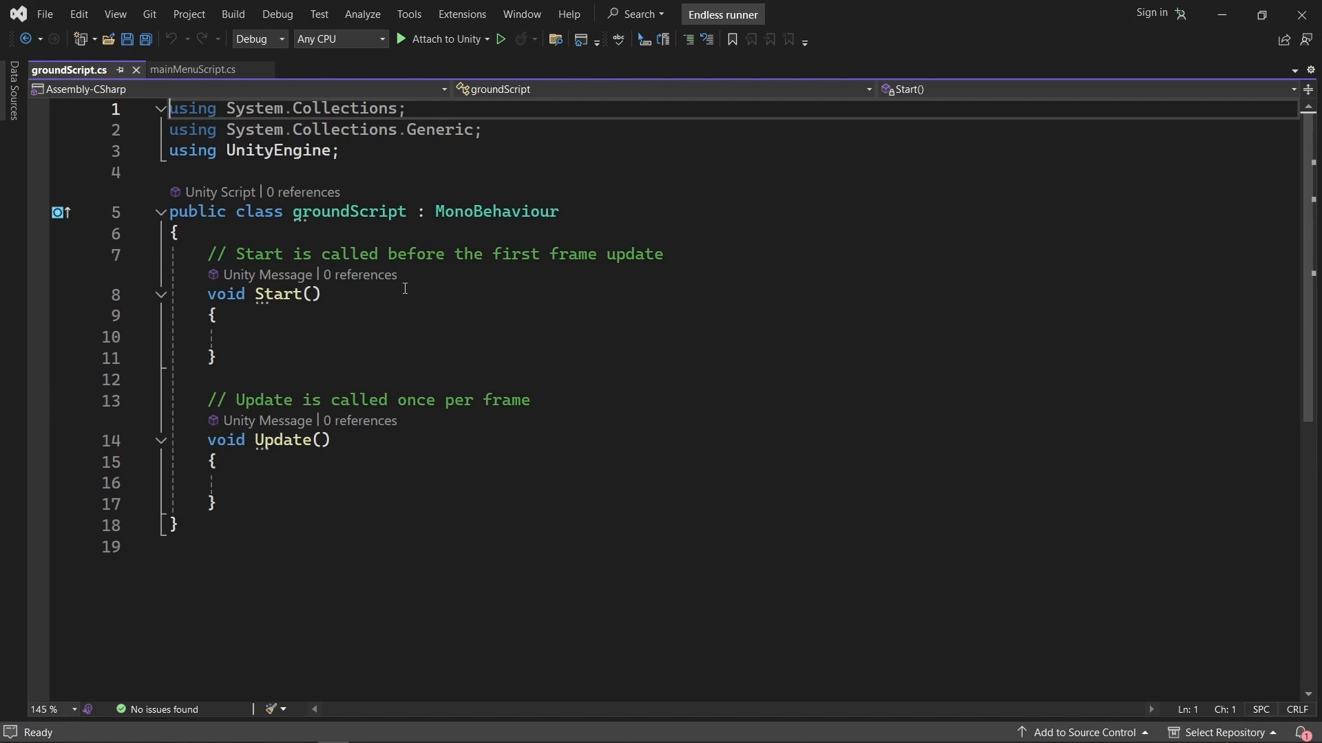
pyautogui.click(535, 234)
pyautogui.press('Return')
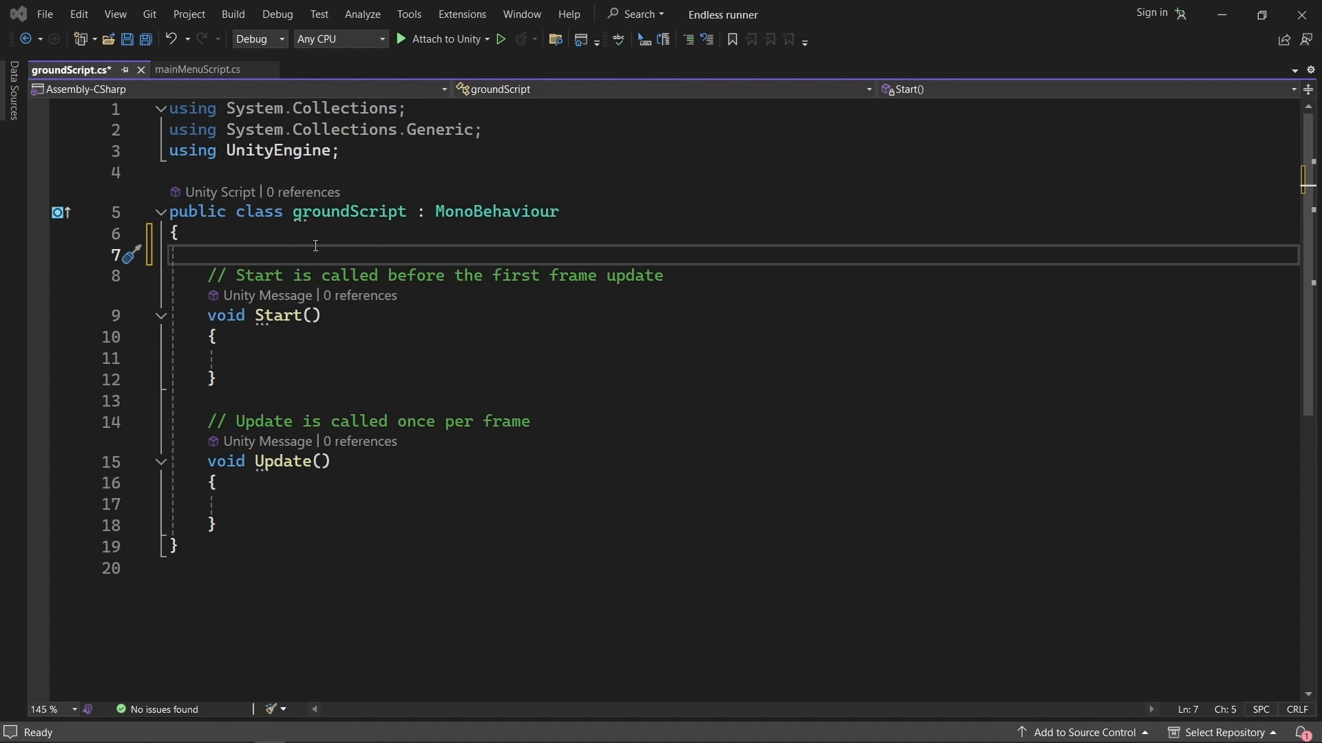
pyautogui.press('Return')
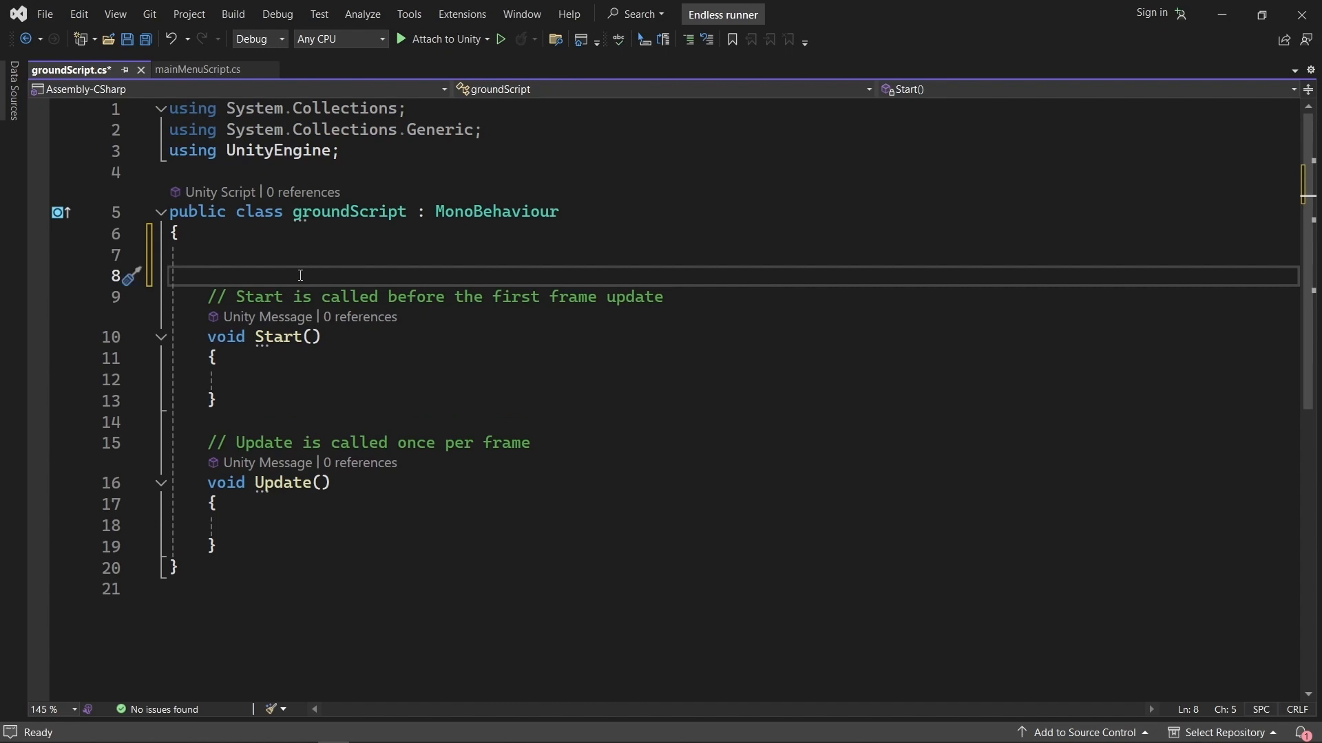
pyautogui.click(313, 262)
pyautogui.write('//Variables being used public float speed;')
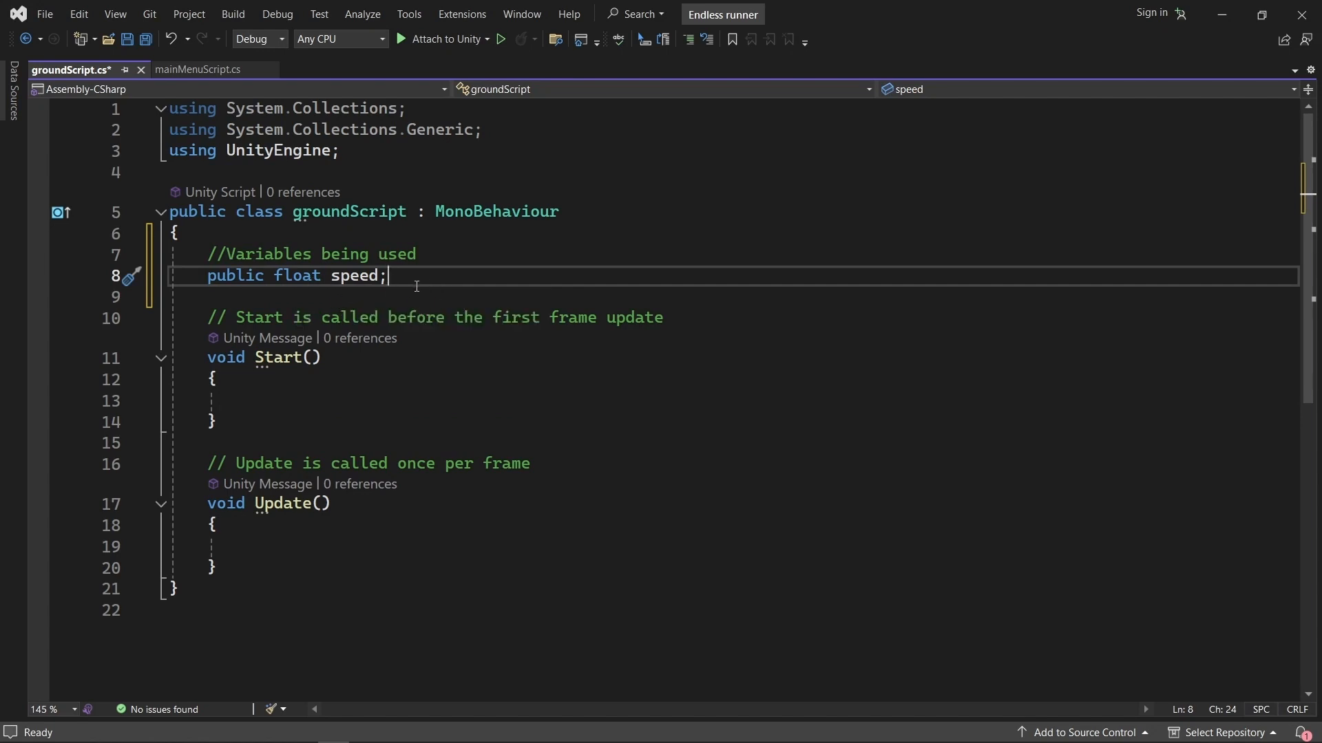
pyautogui.moveTo(331, 283); pyautogui.dragTo(342, 281)
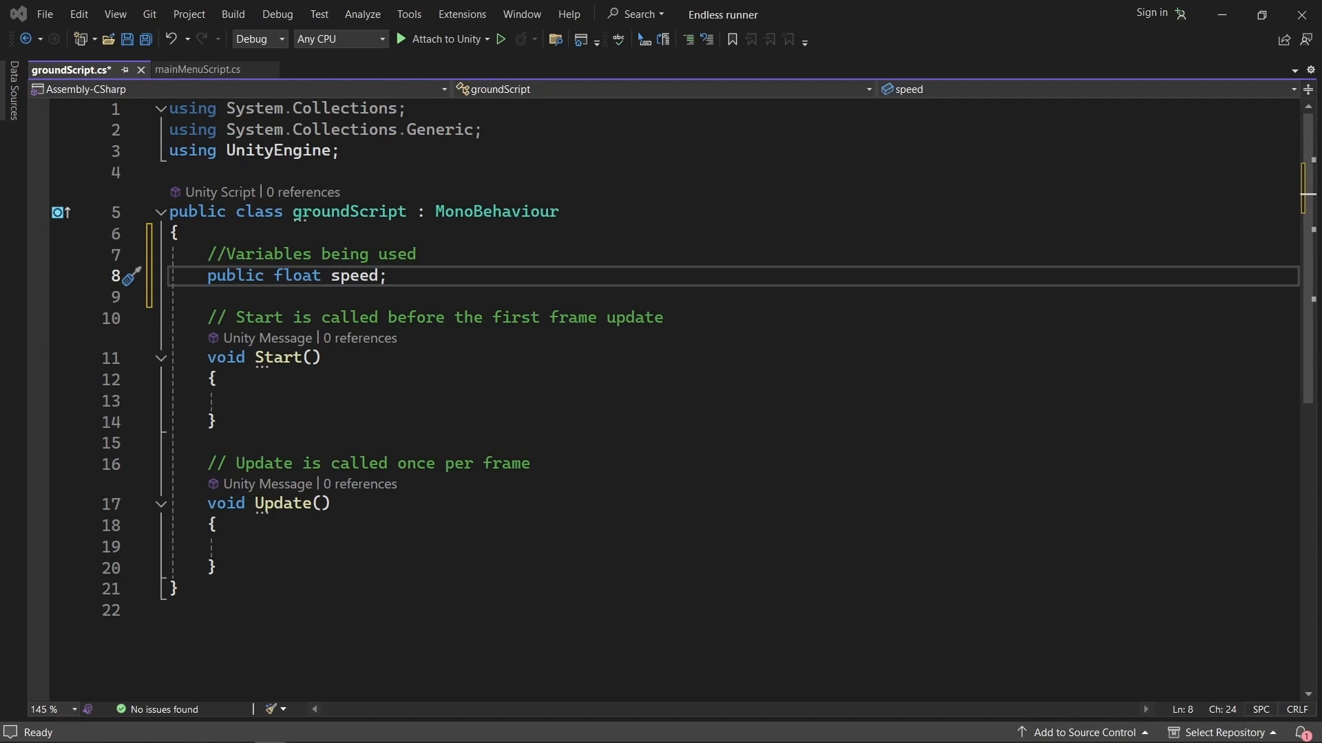
# Paste a //Moving object comment and transform.position += Vector3.left * speed * Time.deltaTime; into Update, and review its position, direction and multiplier terms.
pyautogui.click(255, 545)
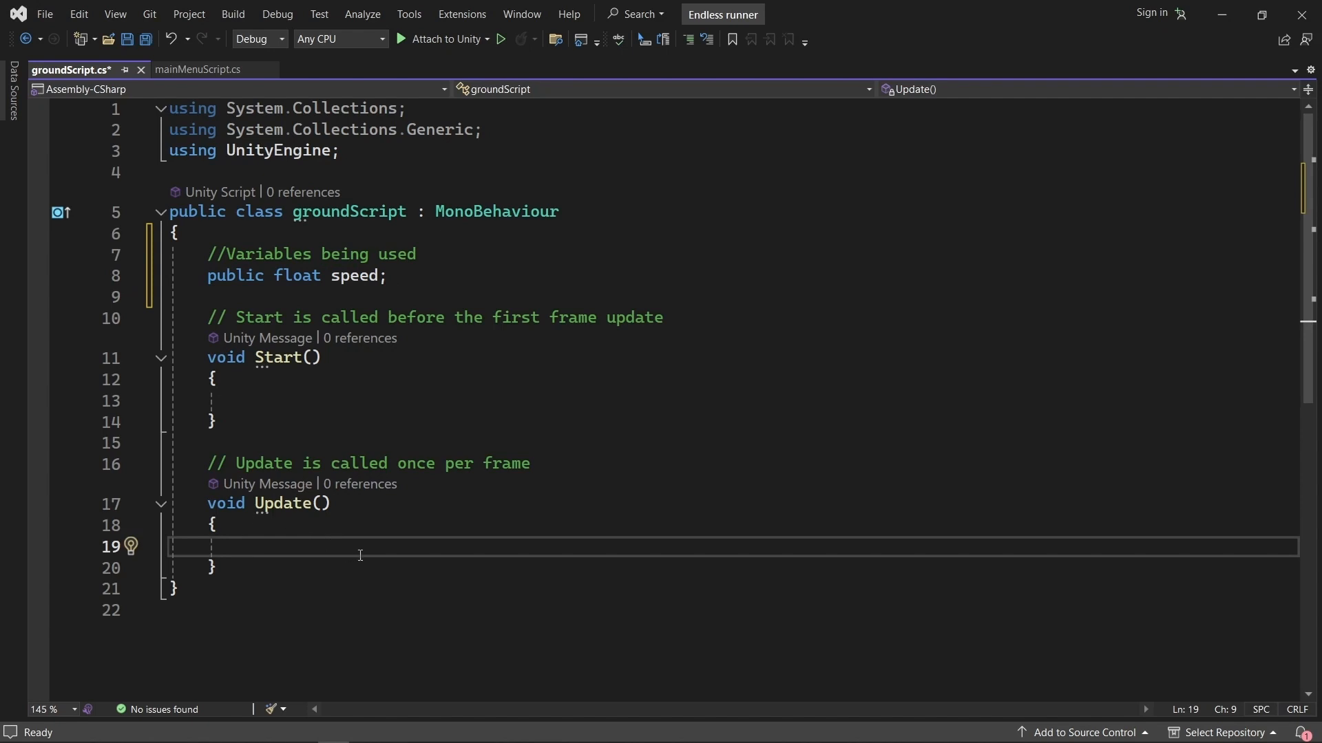
pyautogui.write('//Moving object transform.position += Vector3.left * speed * Time.deltaTime;')
pyautogui.scroll(-1, 486, 506)
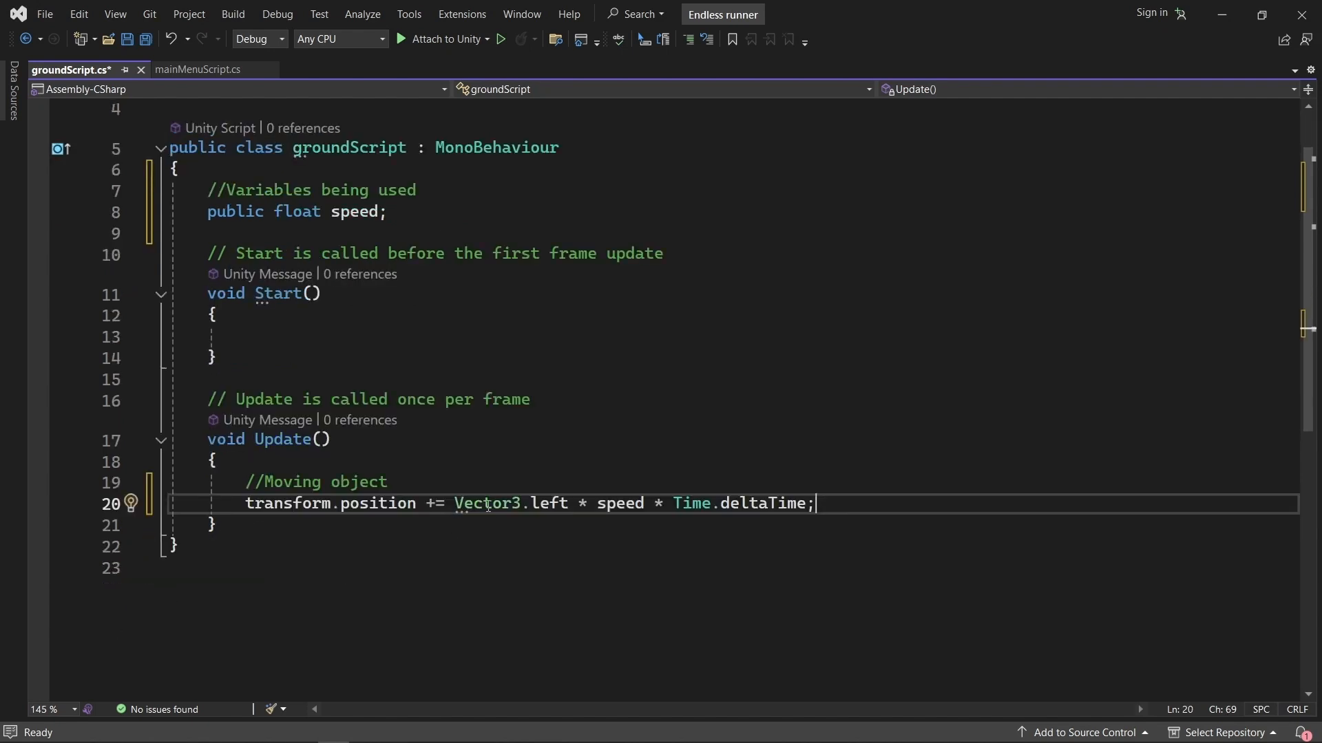
pyautogui.moveTo(247, 508); pyautogui.dragTo(328, 510)
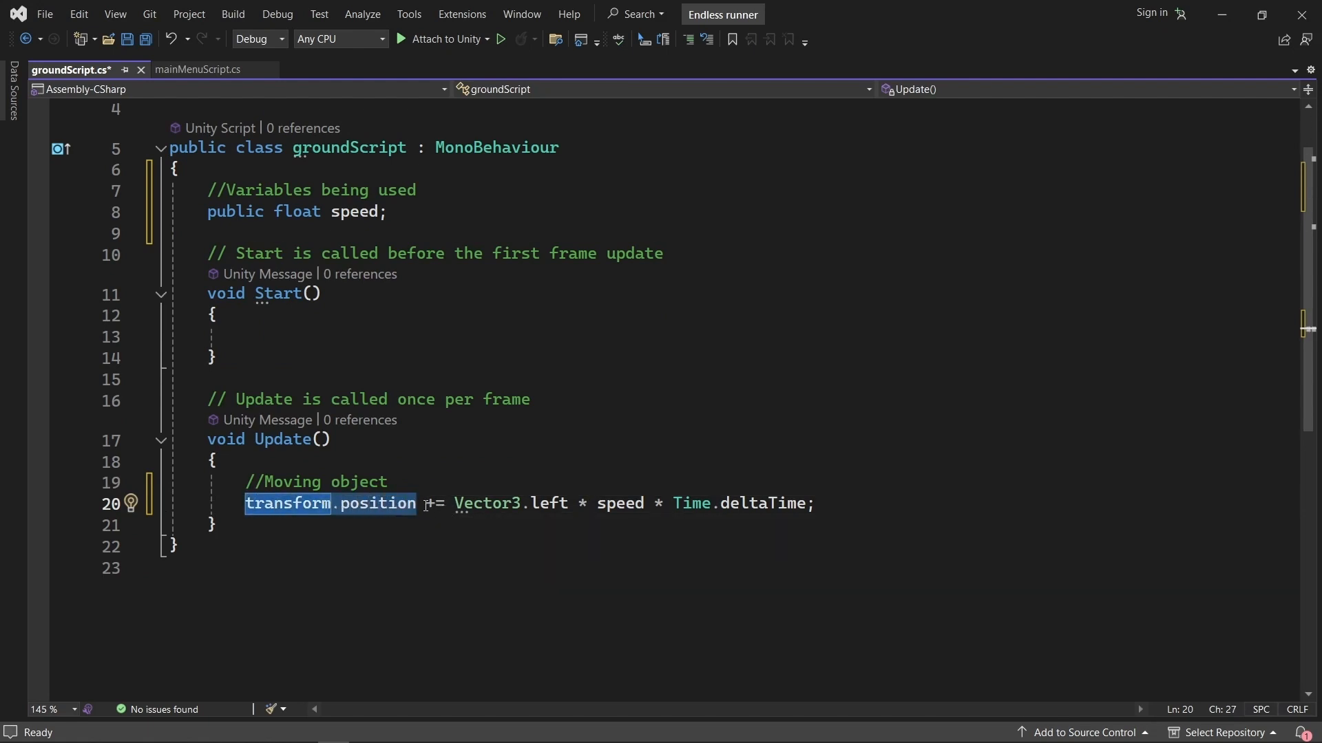
pyautogui.moveTo(455, 506); pyautogui.dragTo(501, 507)
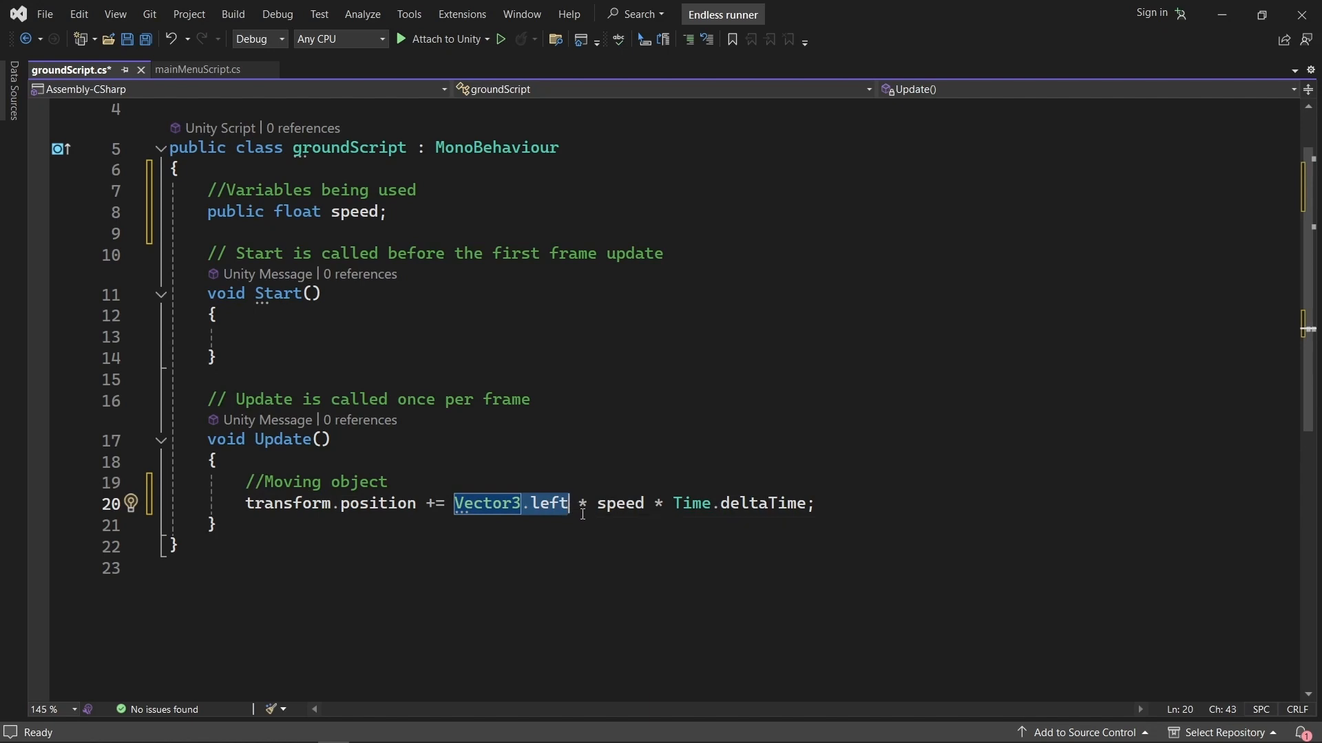
pyautogui.moveTo(577, 503); pyautogui.dragTo(605, 503)
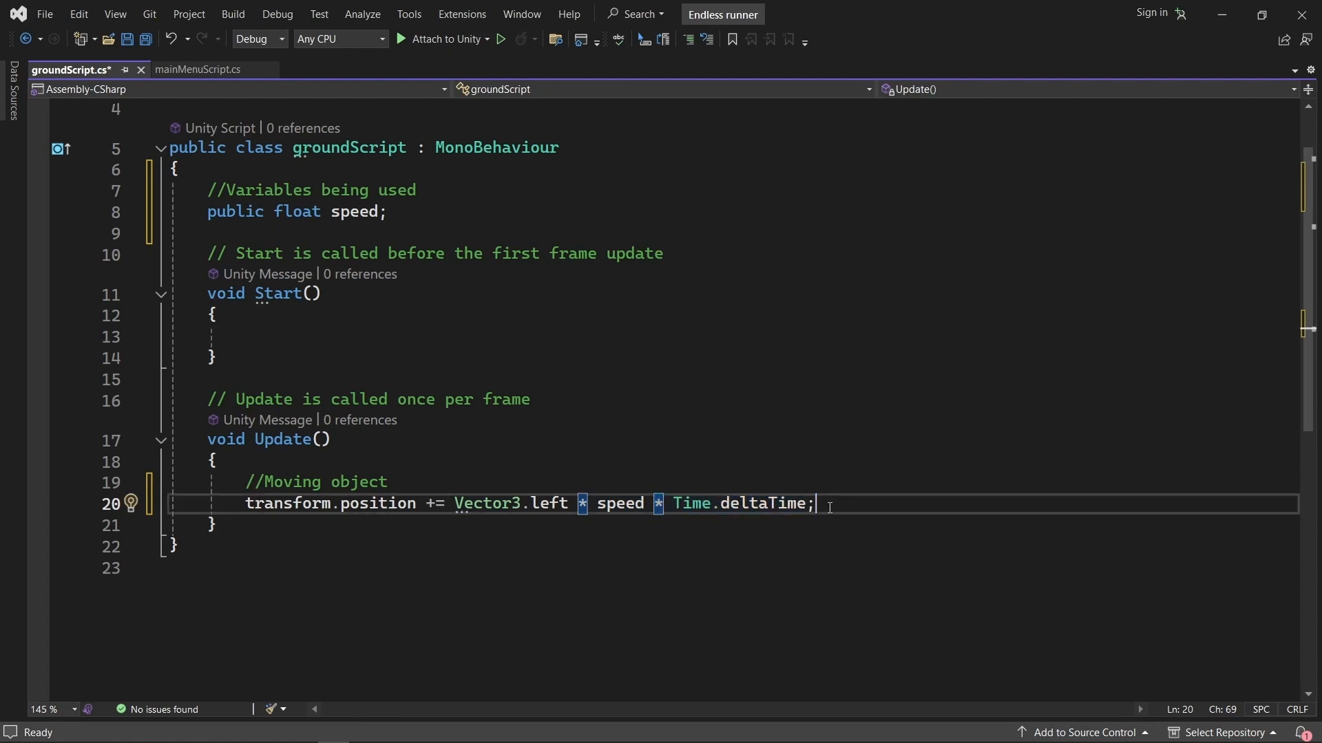
# Save groundScript and return to the Unity editor for a short test run of the menu scene.
pyautogui.scroll(1, 692, 480)
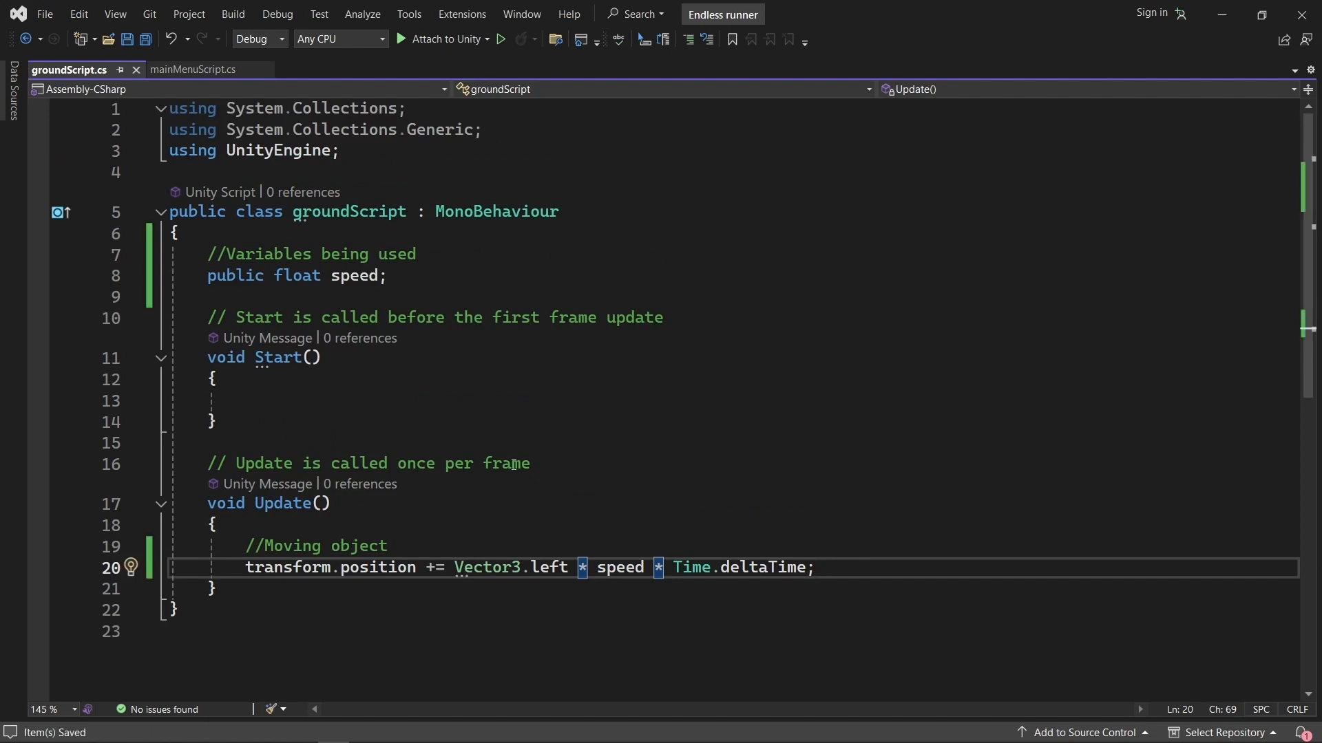
pyautogui.click(404, 513)
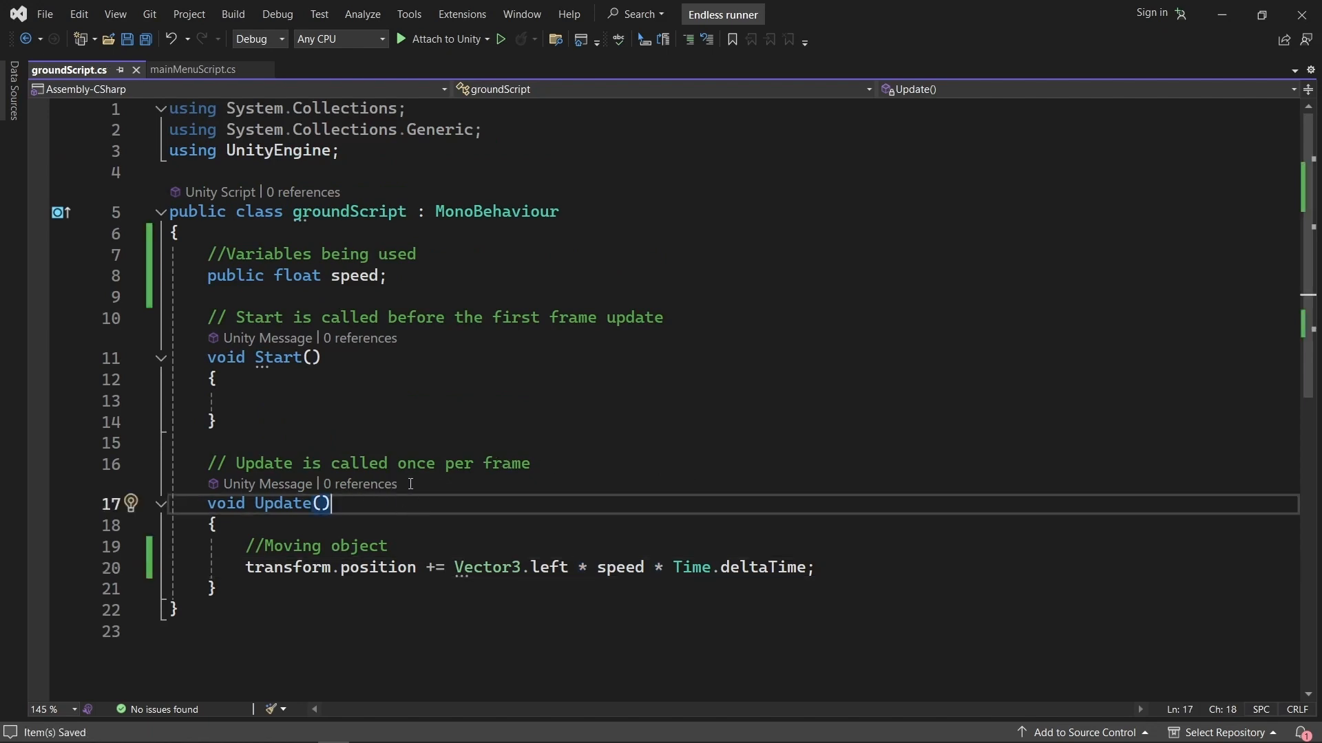
pyautogui.click(1220, 23)
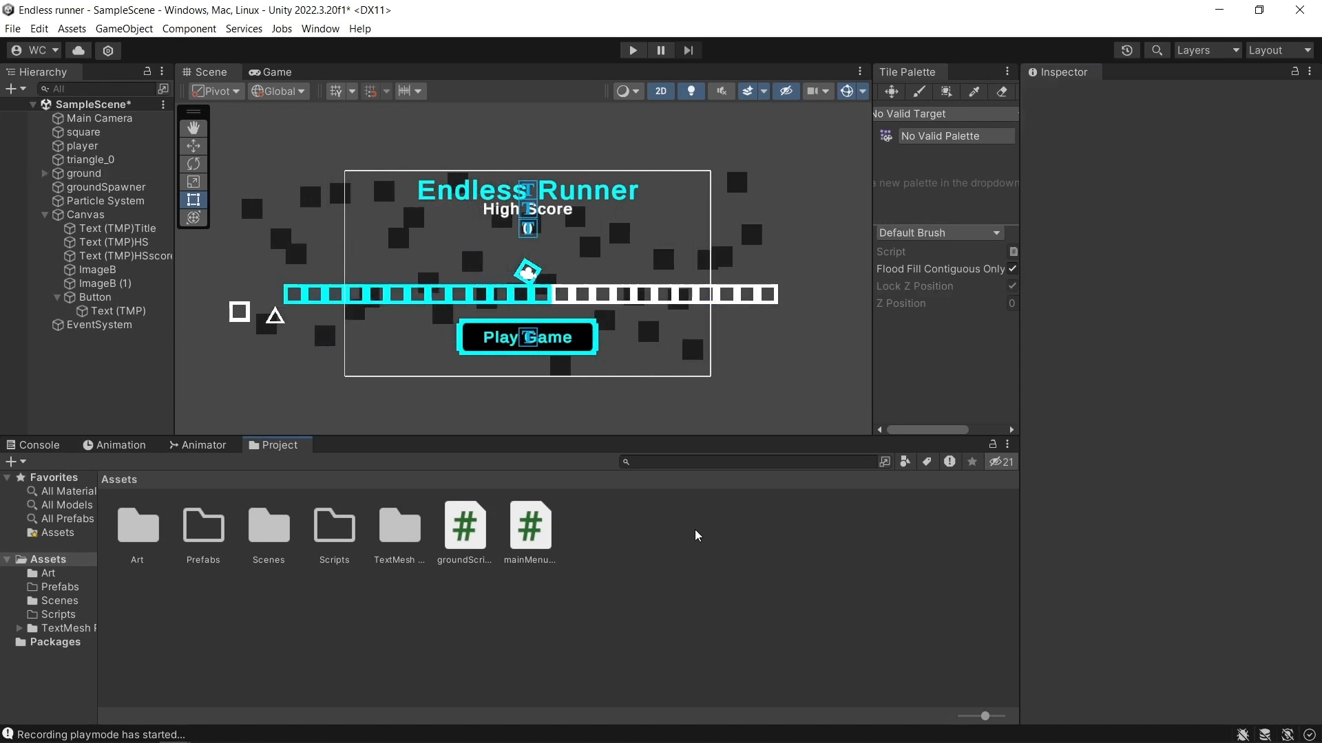
pyautogui.click(632, 51)
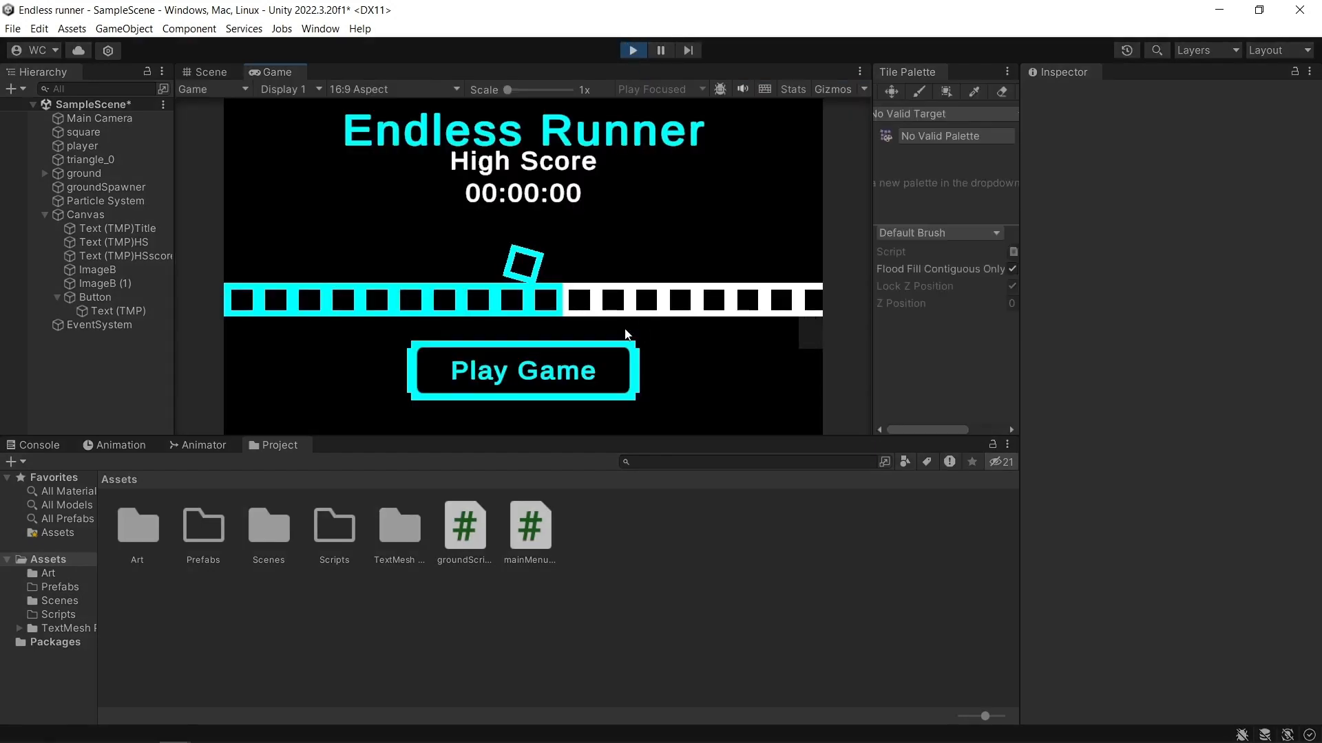
pyautogui.click(631, 51)
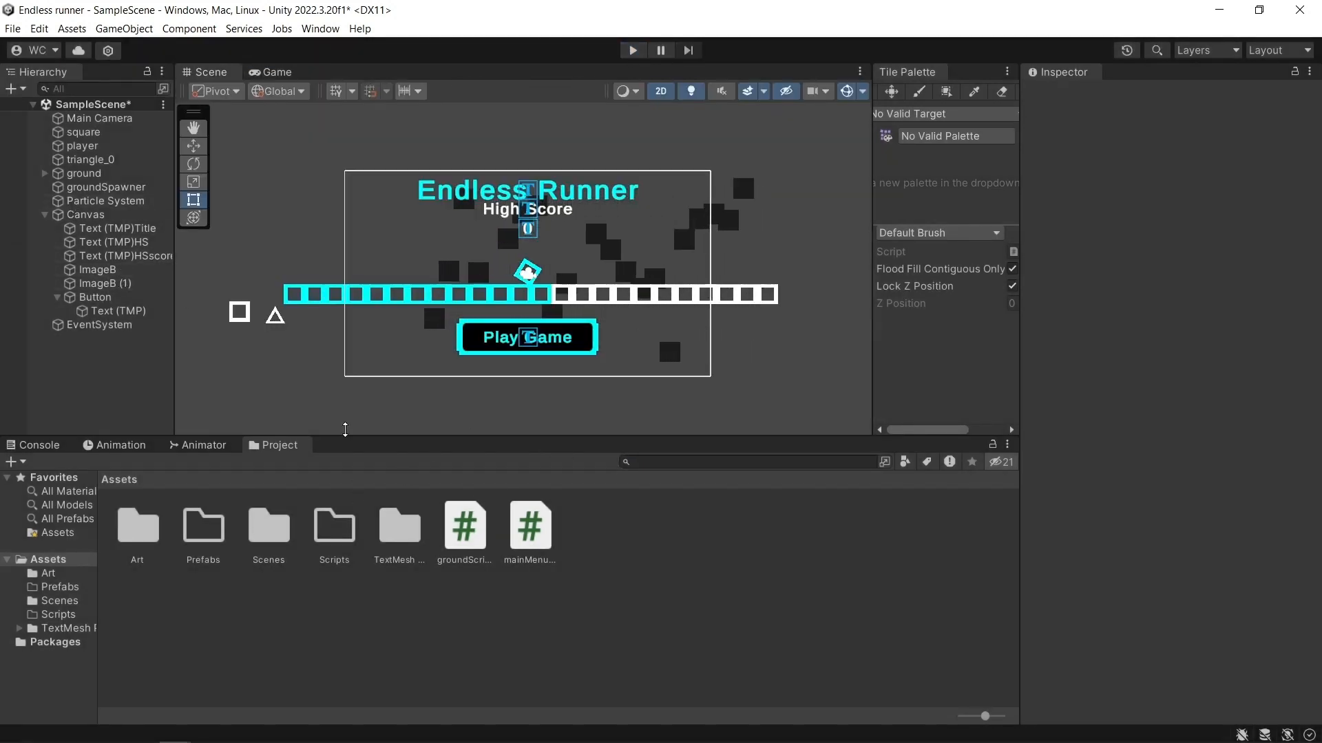
# Set the Speed of the ground's Ground Script to 3 and test-run the scene.
pyautogui.click(83, 174)
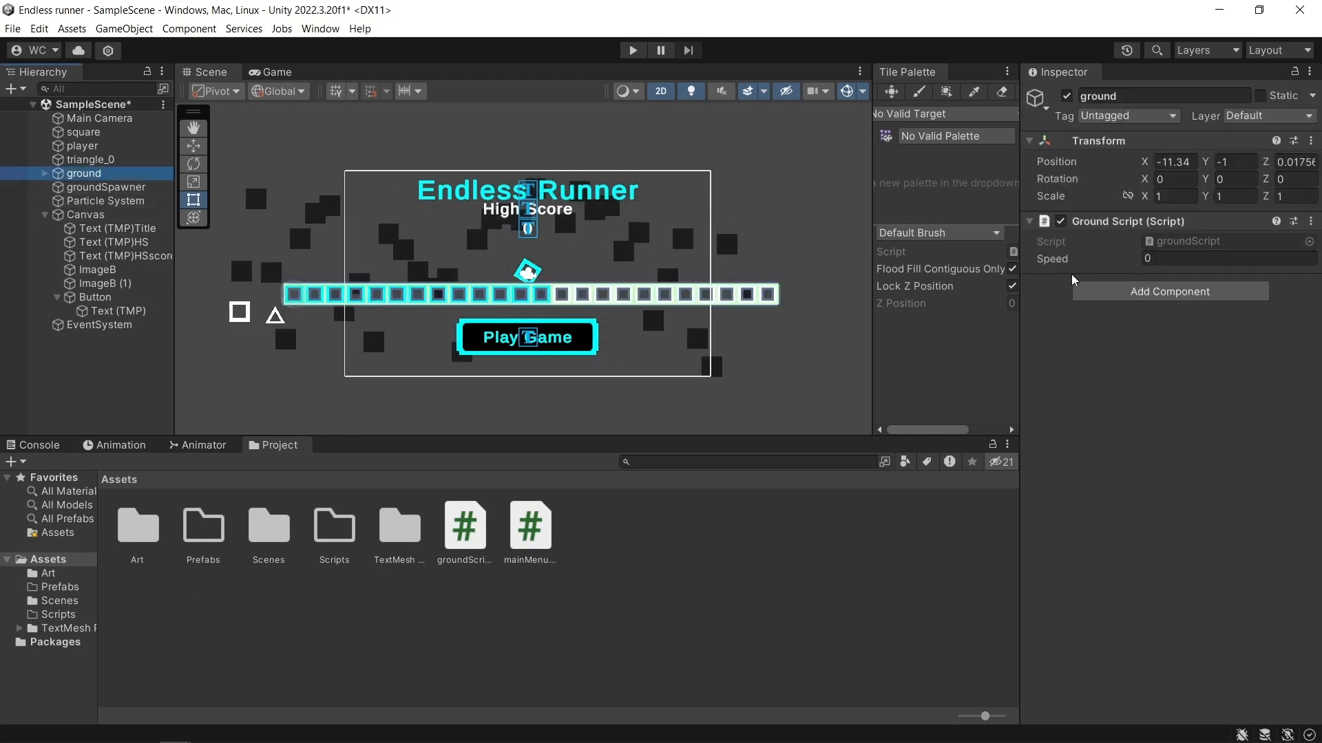
pyautogui.click(1163, 259)
pyautogui.write('3')
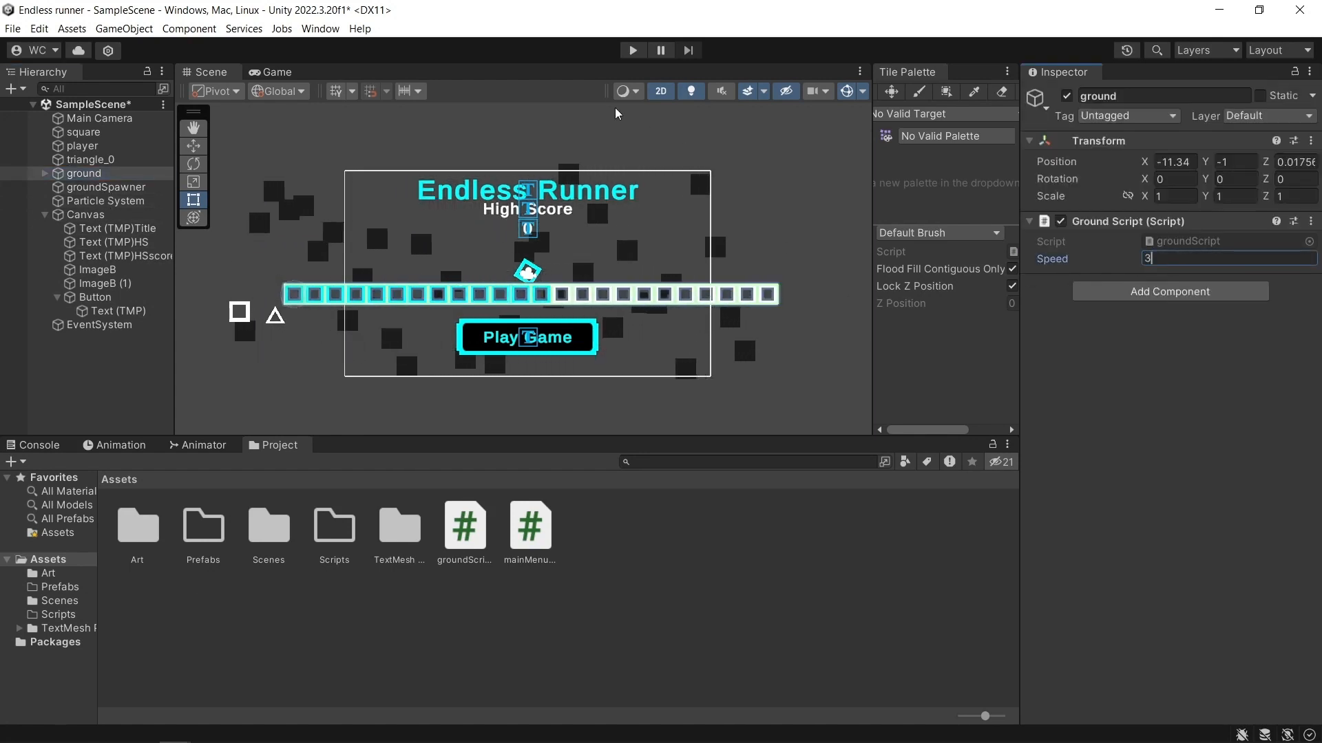
pyautogui.hotkey('ctrl', 'p')
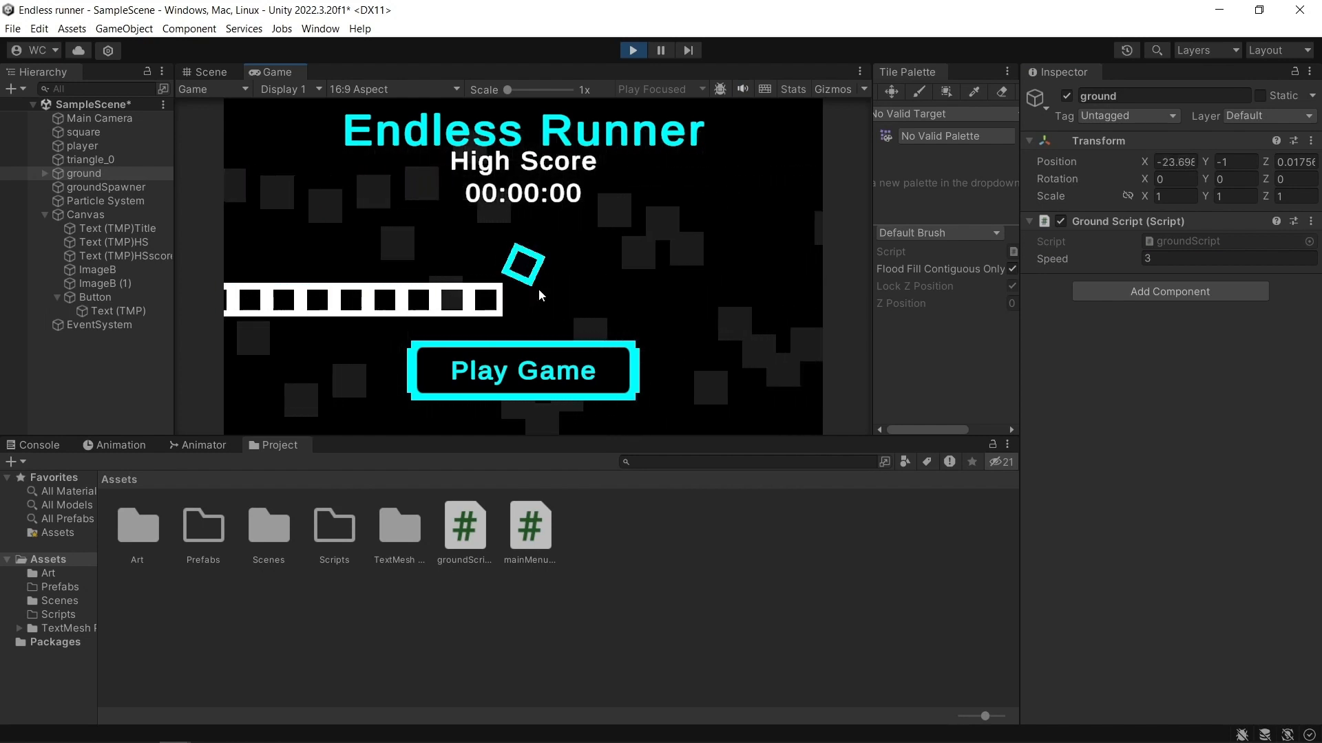
pyautogui.click(632, 51)
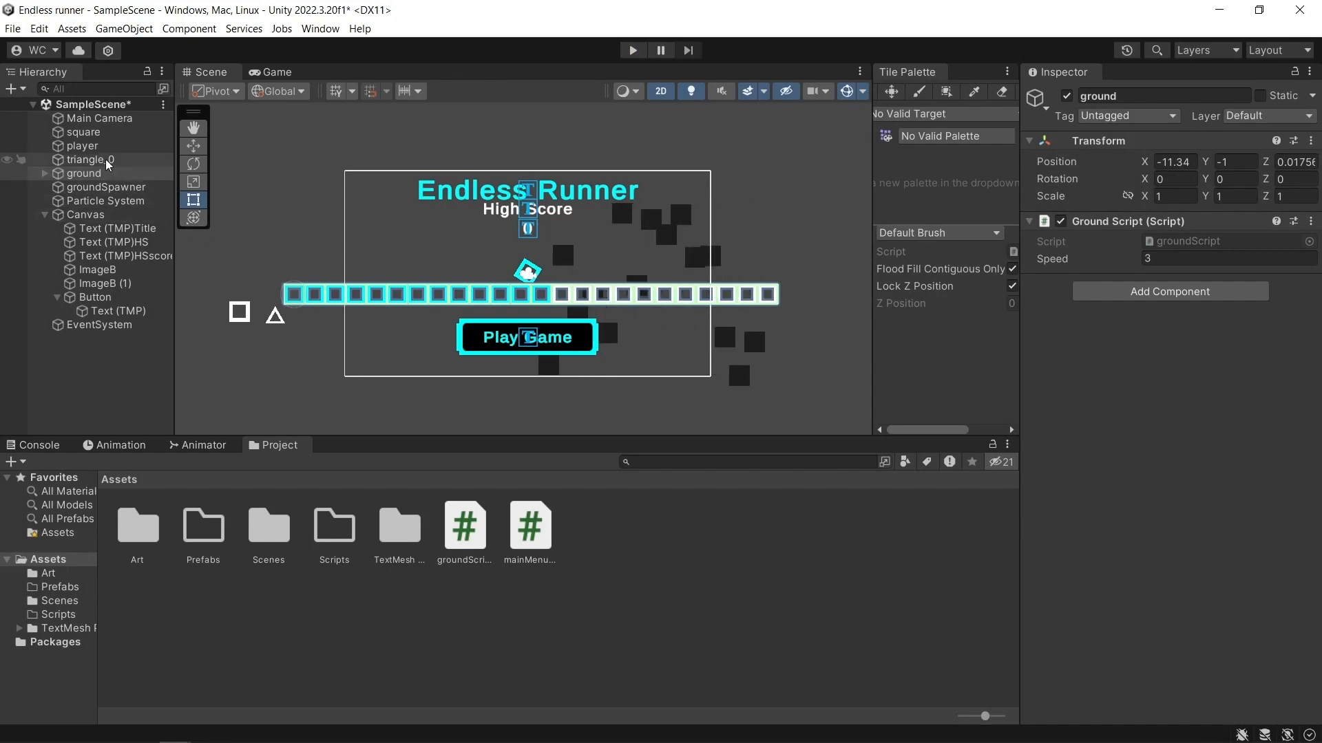
# Examine the collider and script settings of the player and the tag, sprite and collider settings of the ground's child squares.
pyautogui.click(82, 146)
pyautogui.scroll(-5, 1154, 492)
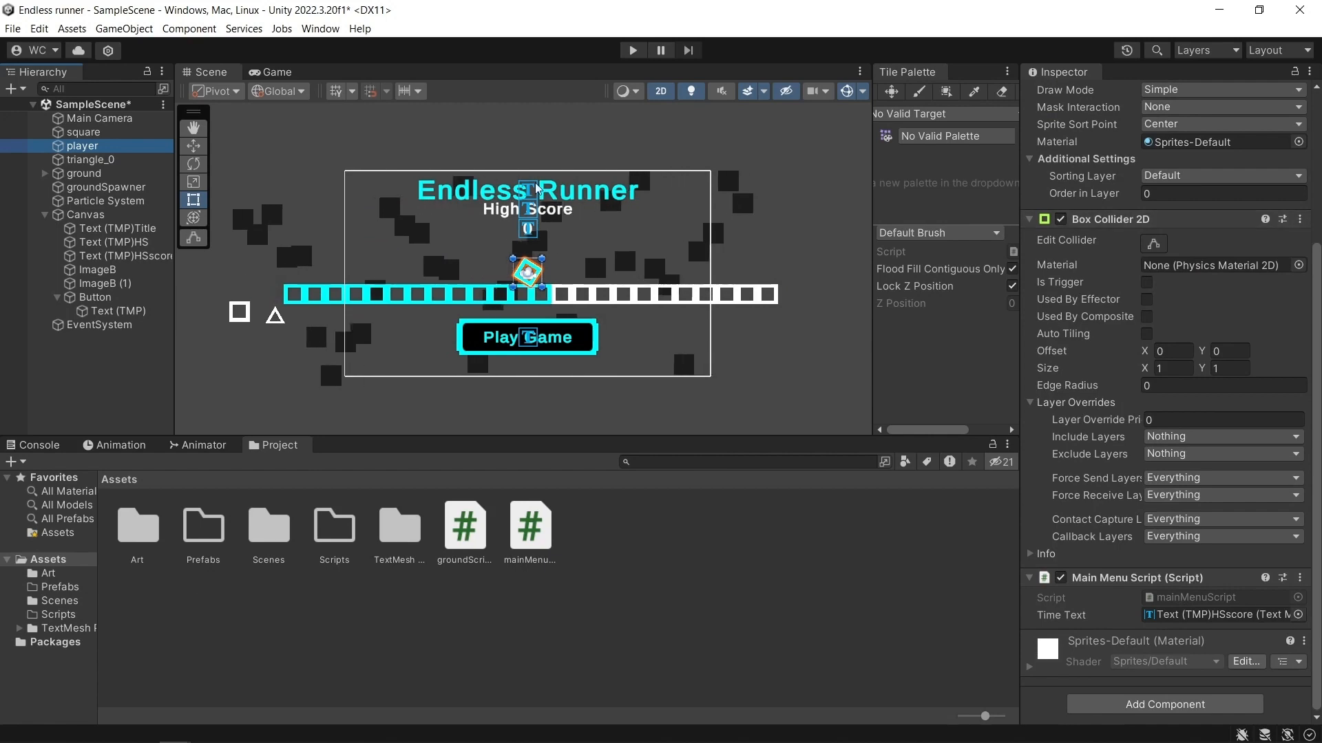
pyautogui.click(45, 173)
pyautogui.click(96, 186)
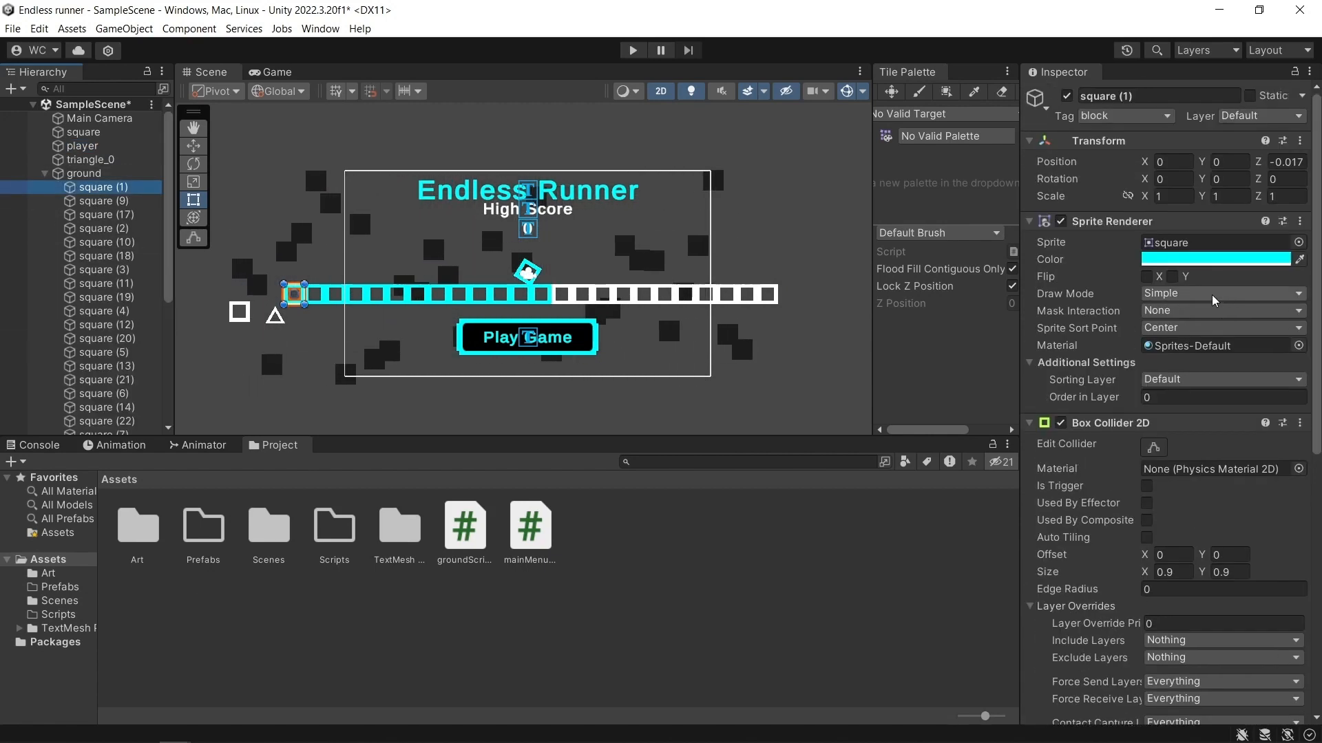
pyautogui.click(84, 243)
pyautogui.click(117, 230)
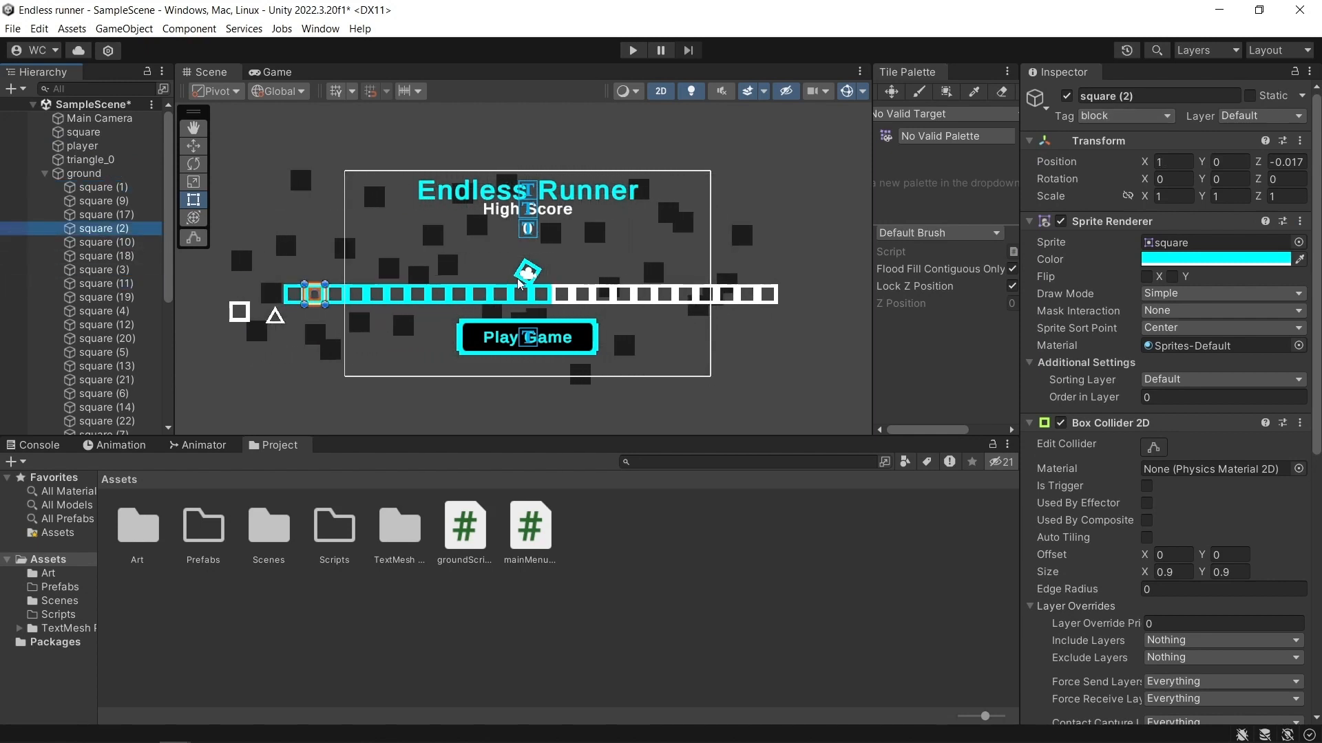
# Move the player down to about Y -0.01 with the Move tool and test-run the scene.
pyautogui.click(83, 146)
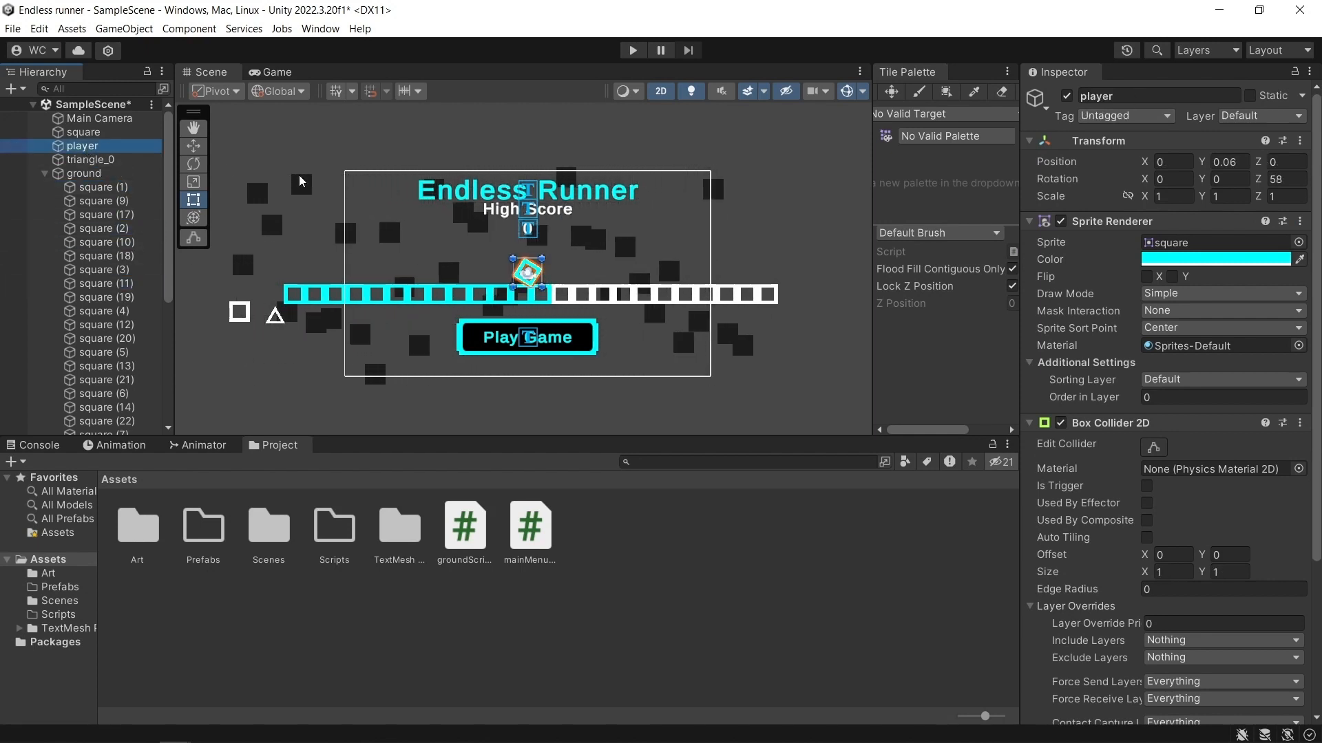
pyautogui.click(194, 146)
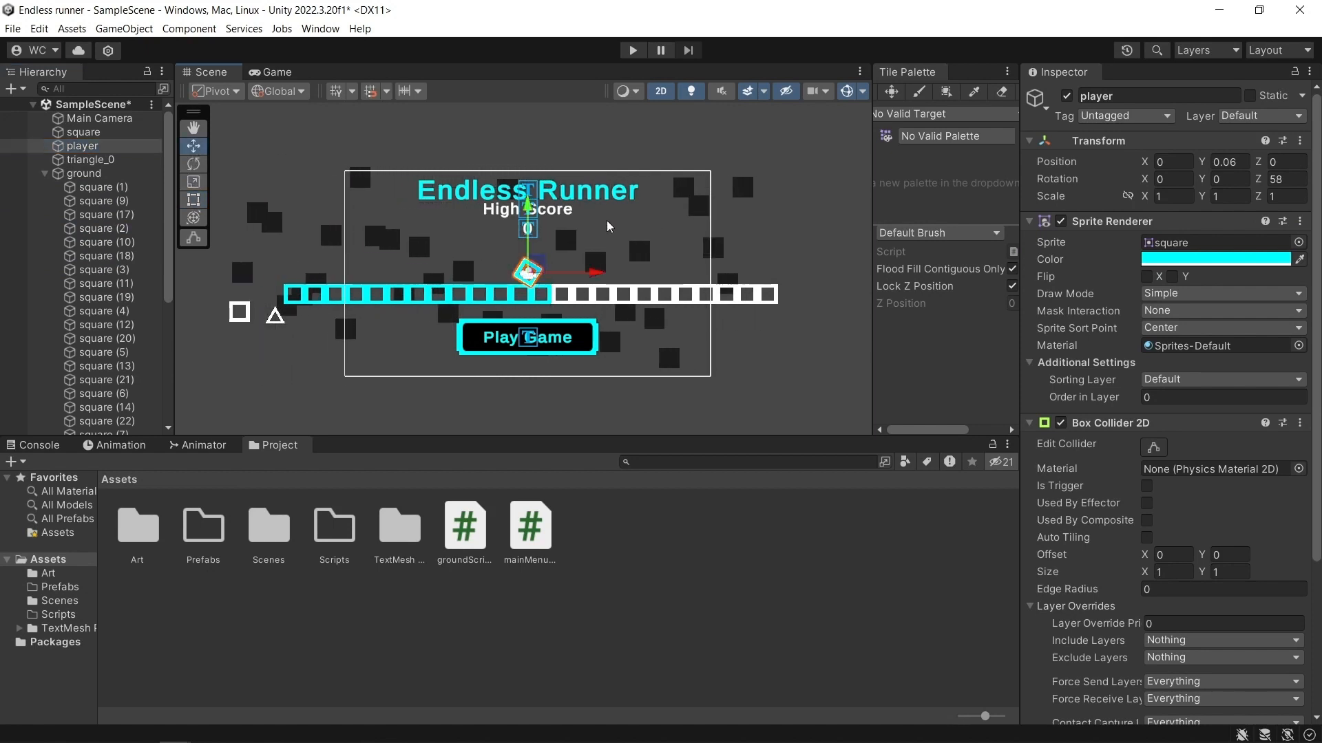
pyautogui.scroll(5, 565, 256)
pyautogui.moveTo(503, 208); pyautogui.dragTo(503, 222)
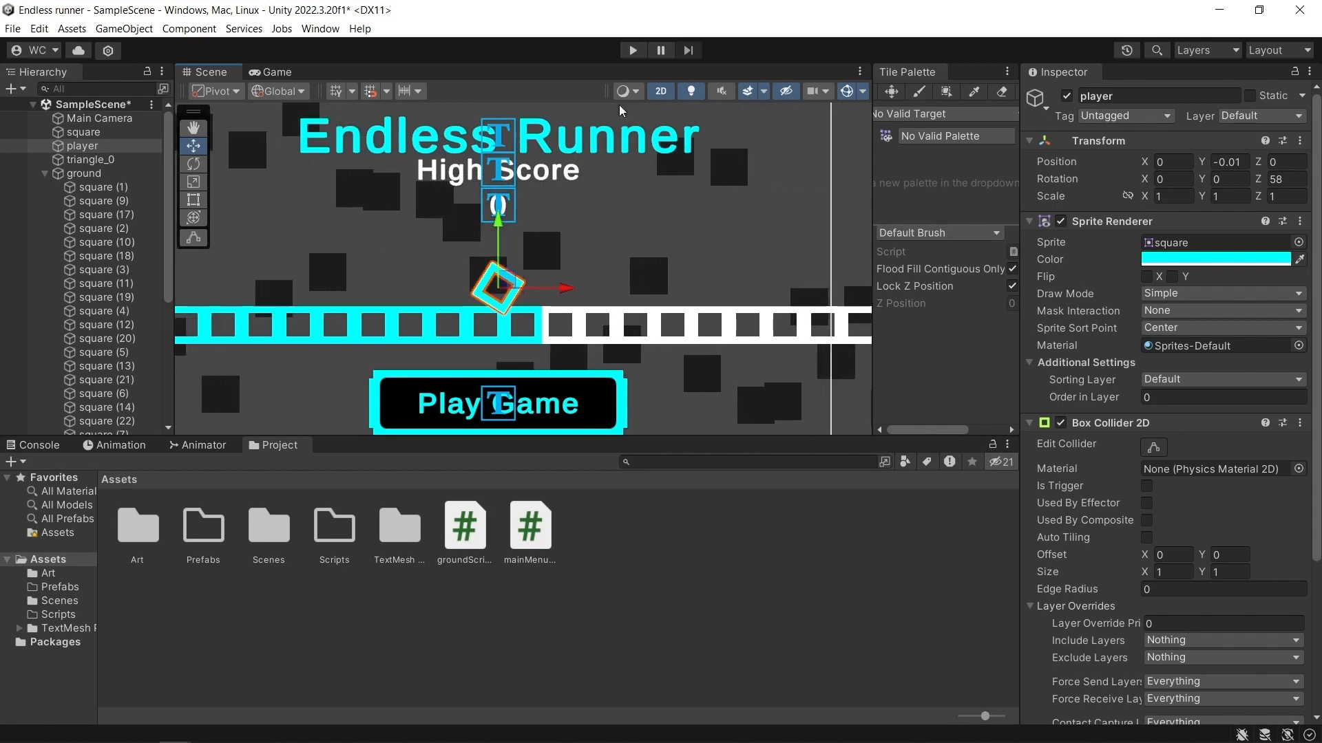
pyautogui.click(633, 50)
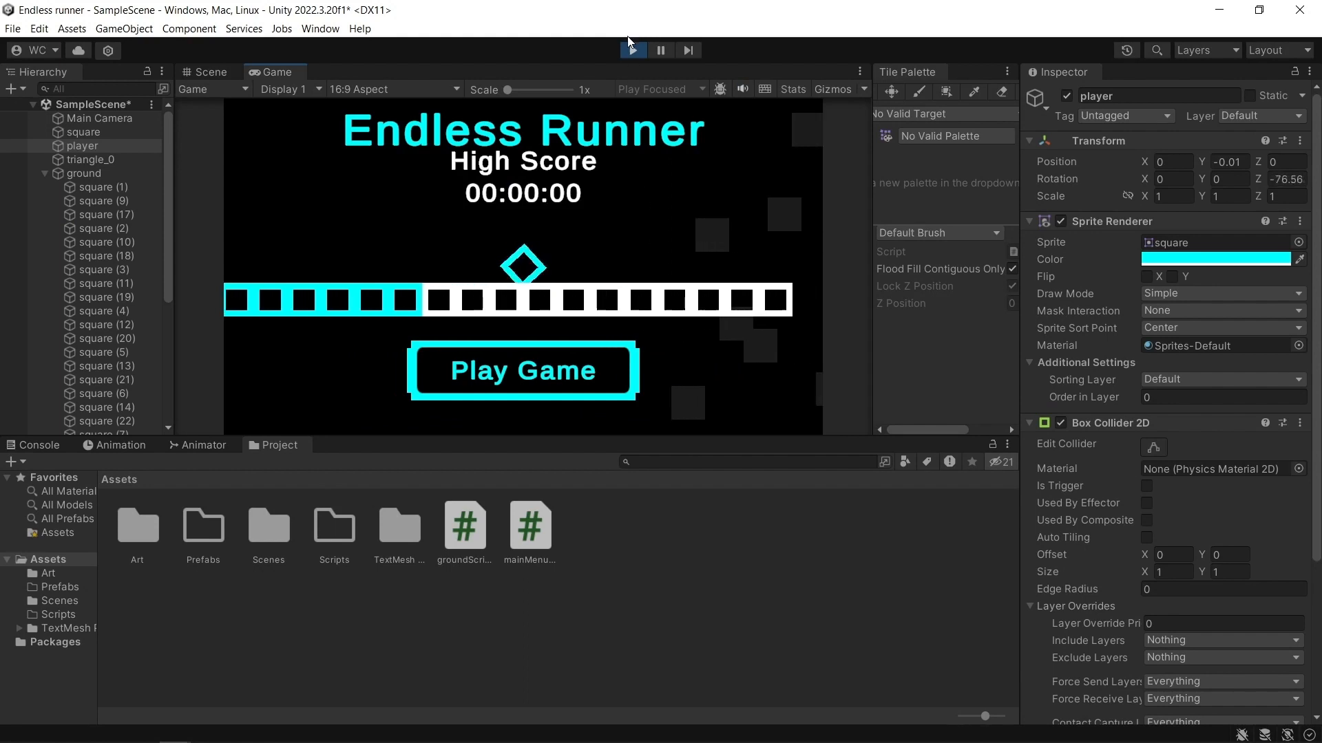
pyautogui.hotkey('ctrl', '1')
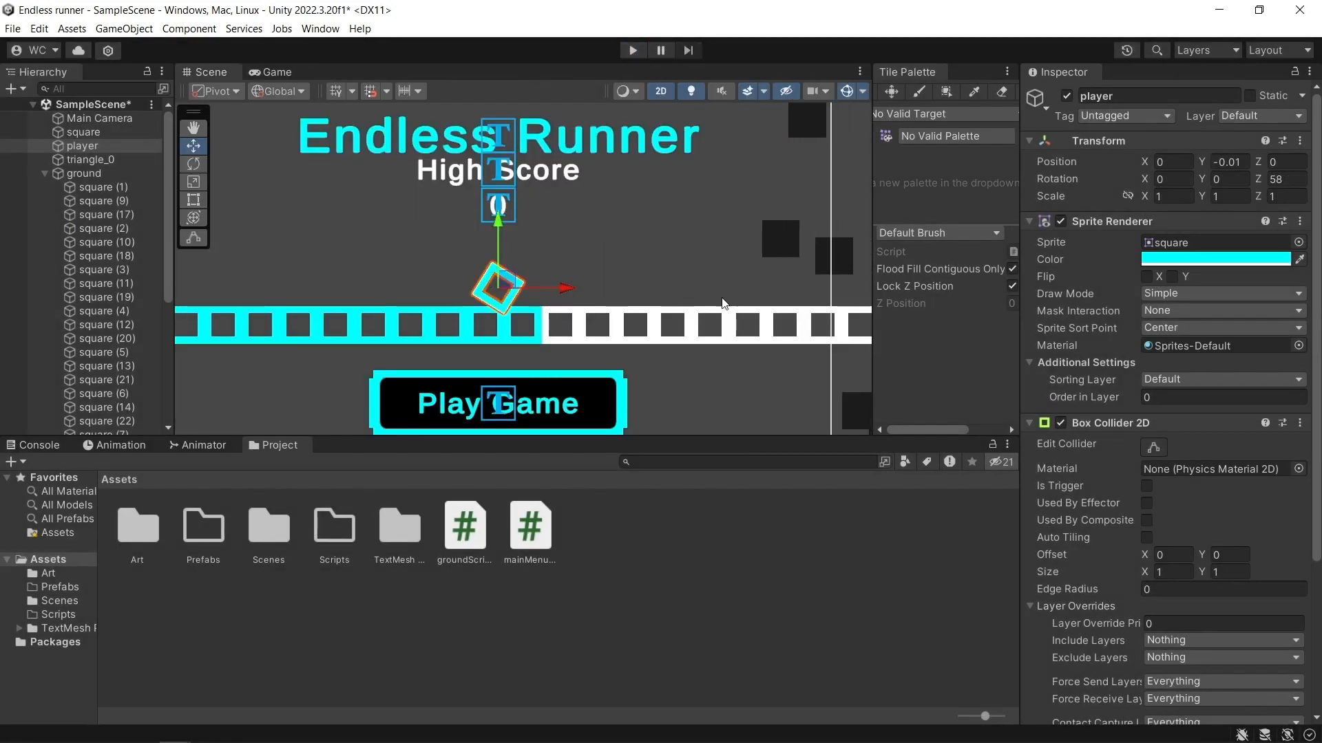
# Collapse the ground's child squares in the hierarchy and add a Rigidbody 2D component to the player.
pyautogui.click(44, 175)
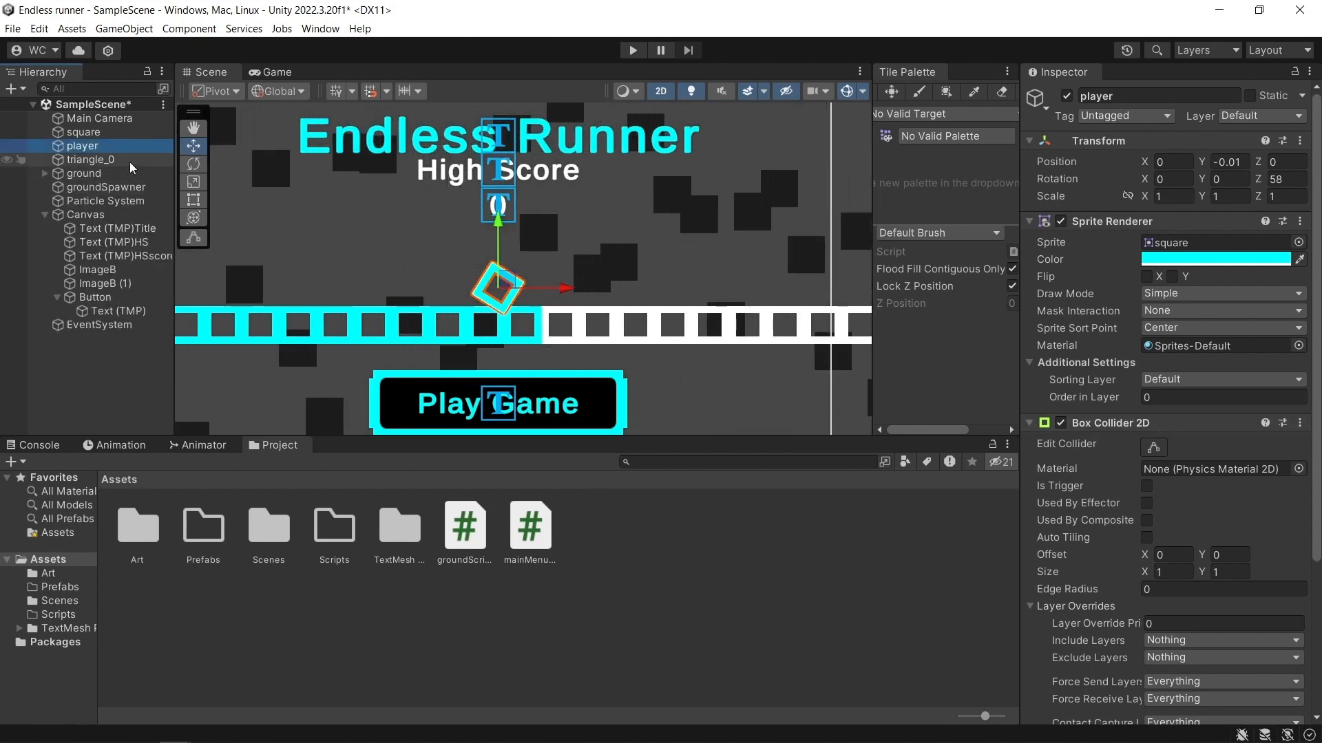
pyautogui.click(72, 153)
pyautogui.scroll(-5, 1261, 465)
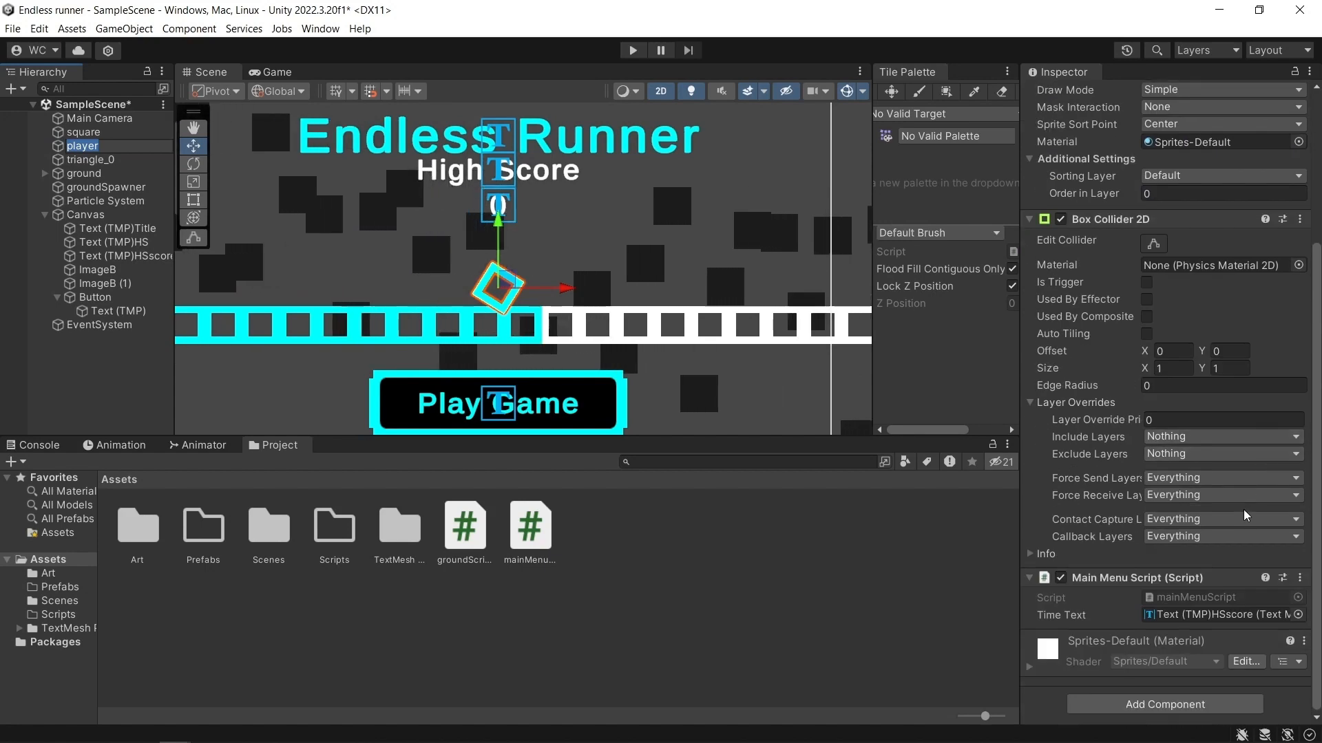
pyautogui.click(1187, 704)
pyautogui.write('r')
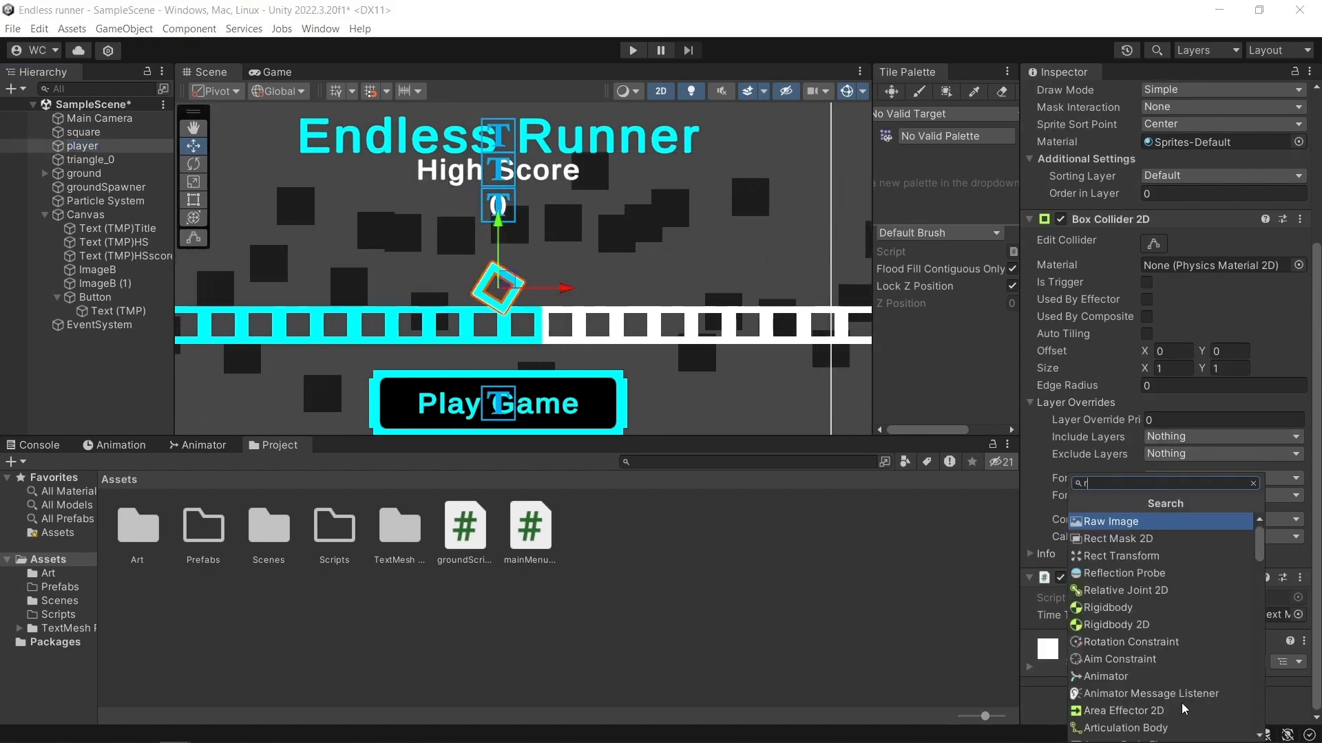
pyautogui.click(1154, 625)
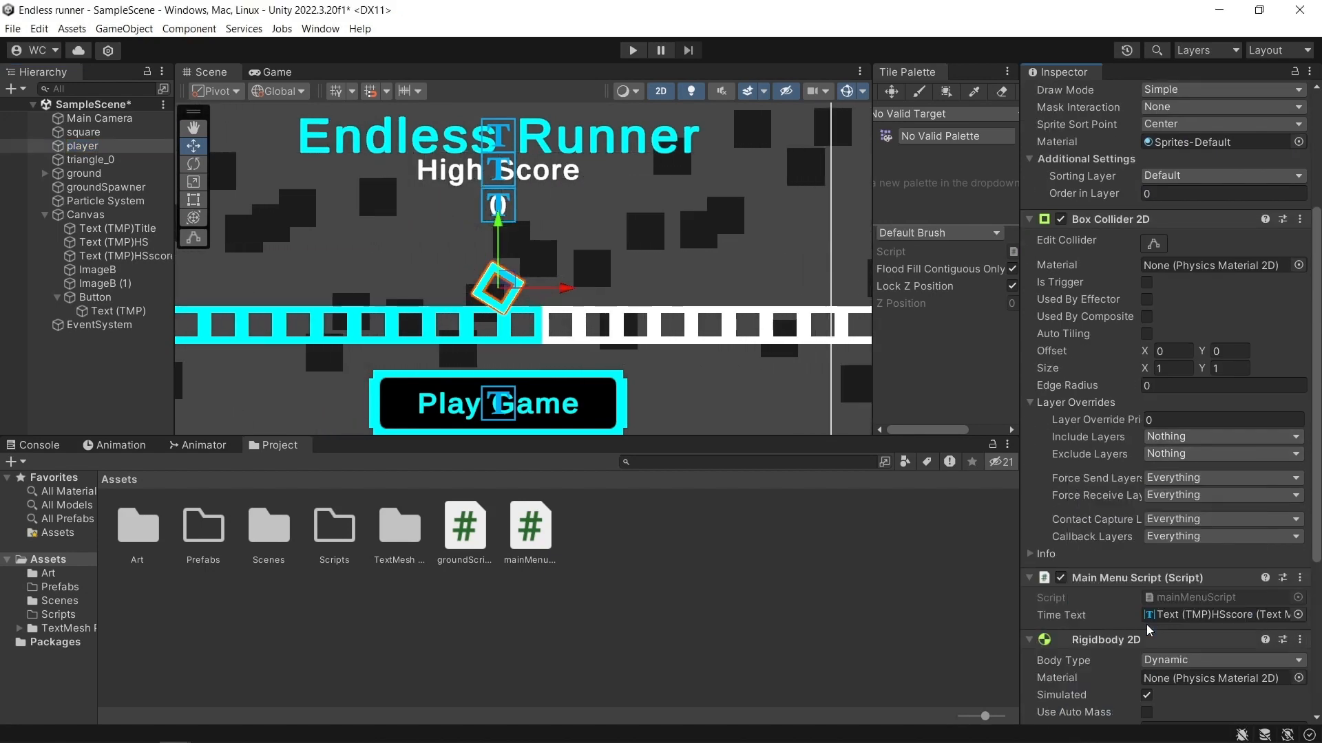
# Set the Gravity Scale of the player's Rigidbody 2D to 0 and freeze its X and Y position.
pyautogui.scroll(-3, 1131, 583)
pyautogui.scroll(-3, 1132, 579)
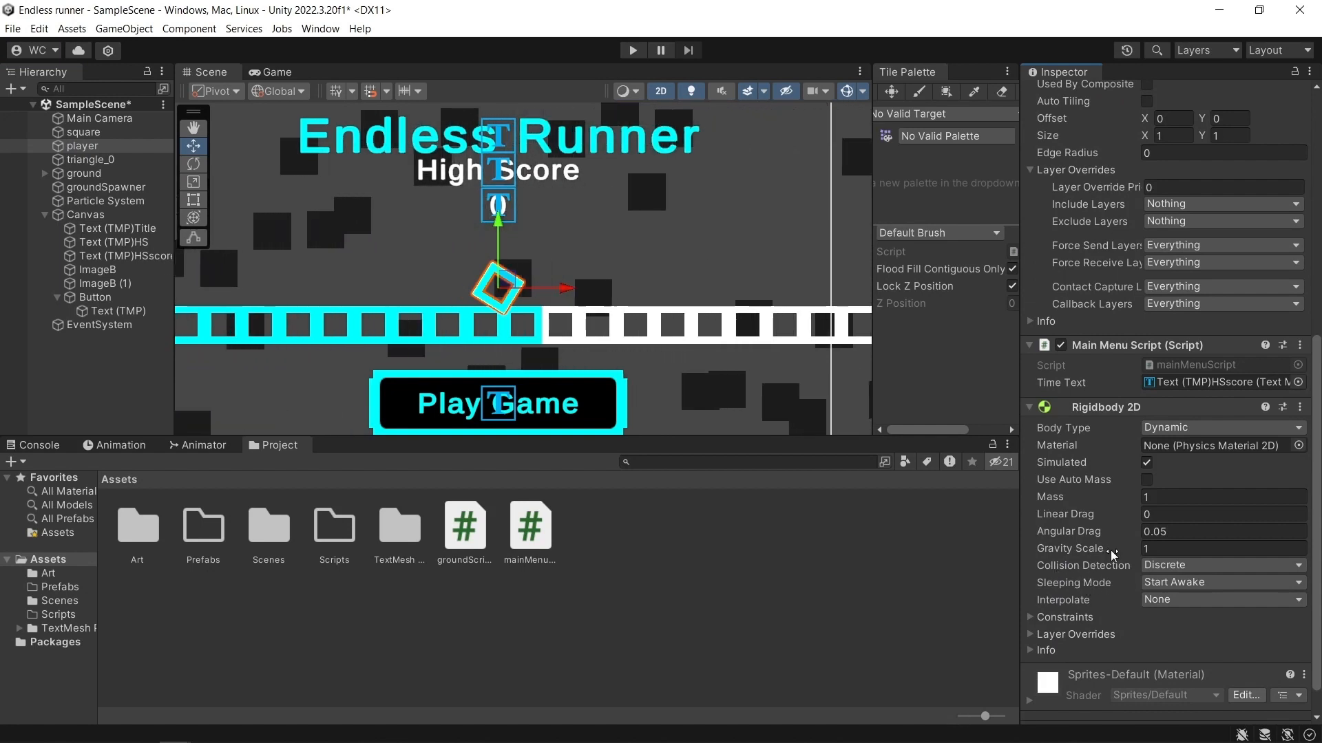
pyautogui.click(1163, 548)
pyautogui.write('0')
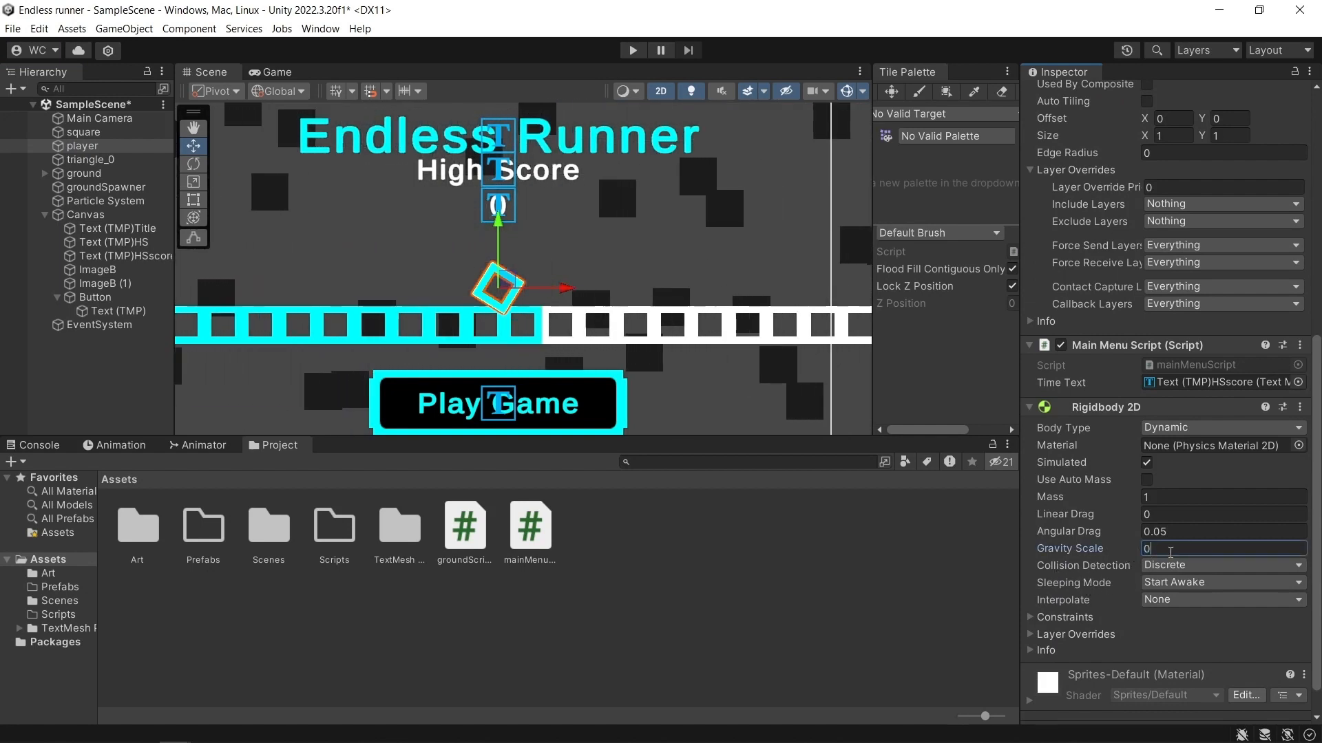
pyautogui.click(1032, 618)
pyautogui.scroll(-1, 1044, 615)
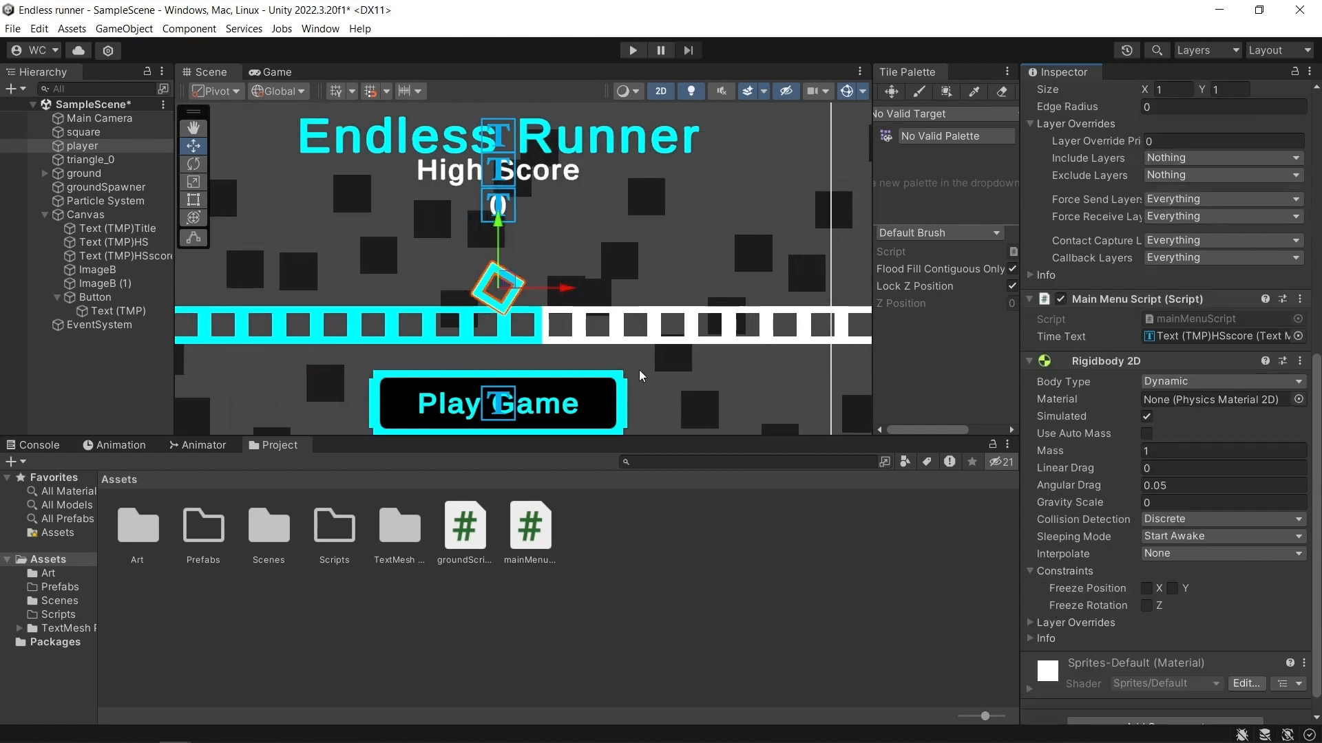
pyautogui.click(1146, 589)
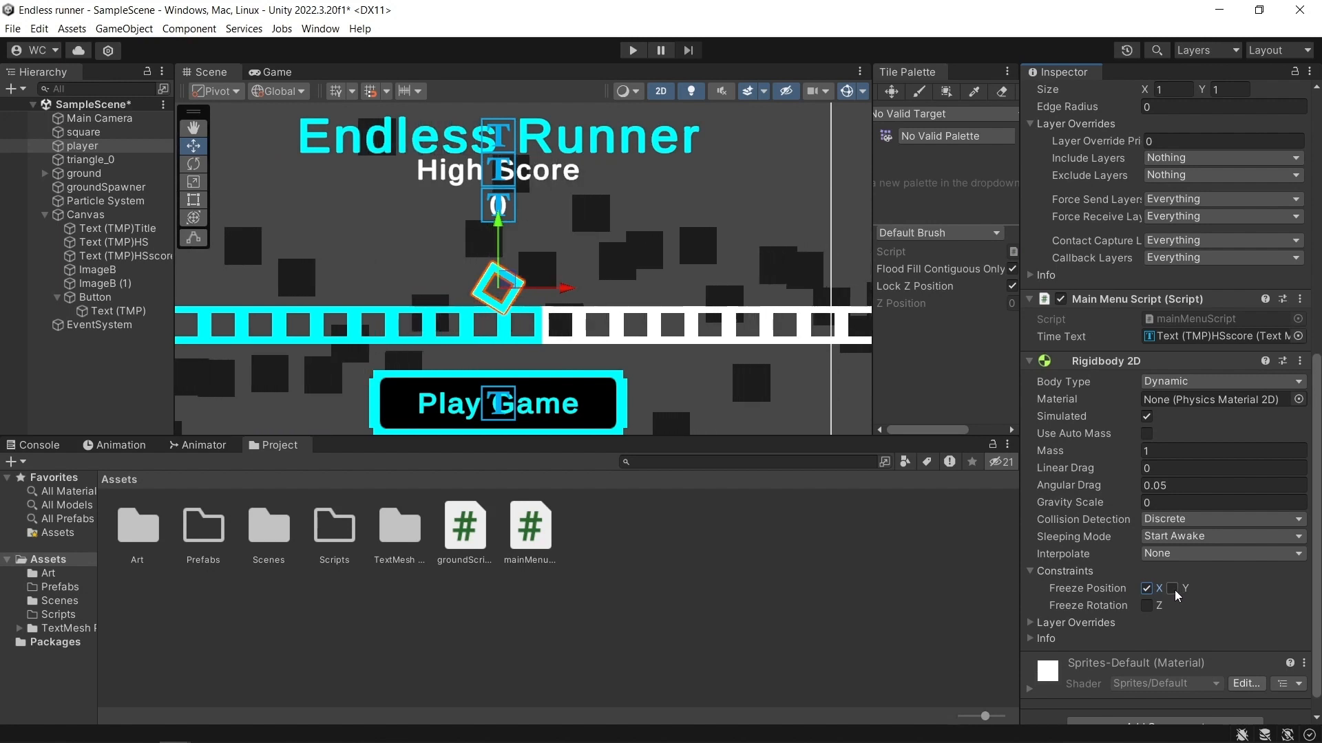
pyautogui.click(1172, 589)
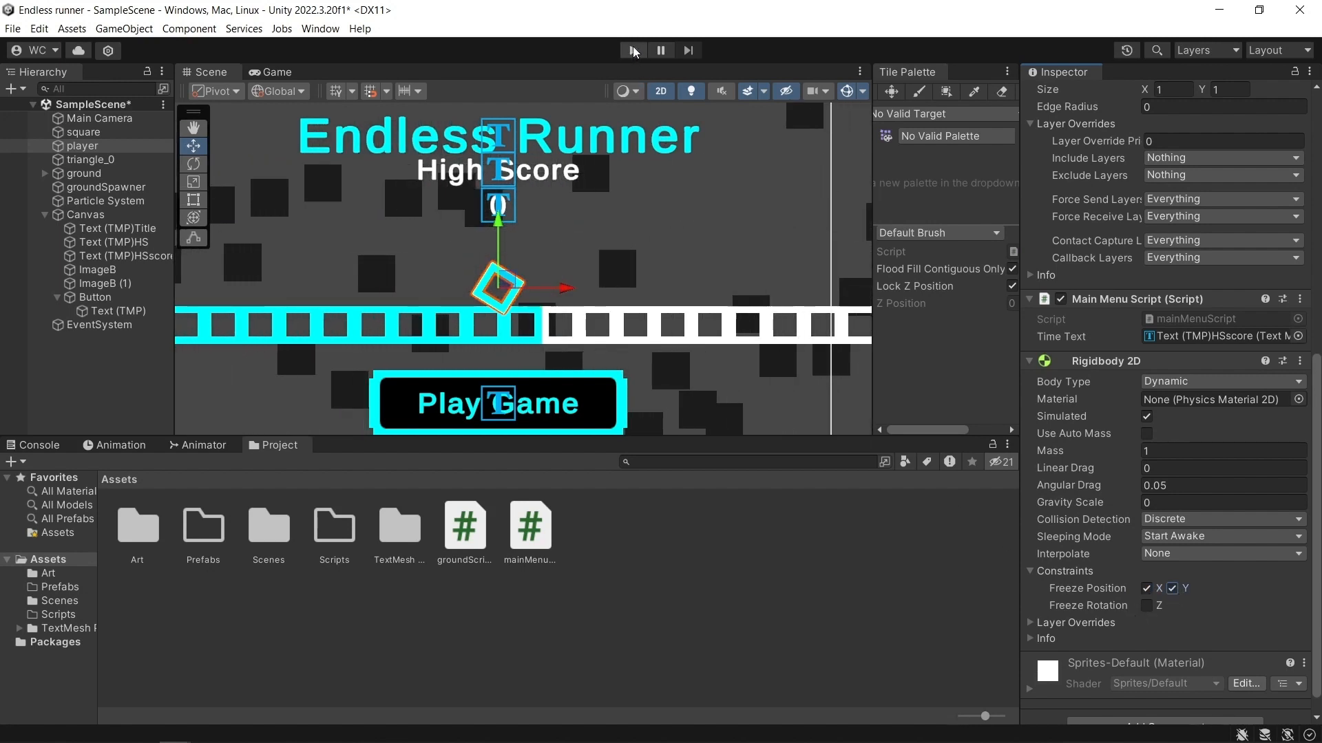
# Test-run the scene, raise the player to about Y 0.1 and test-run it again.
pyautogui.hotkey('ctrl', 'p')
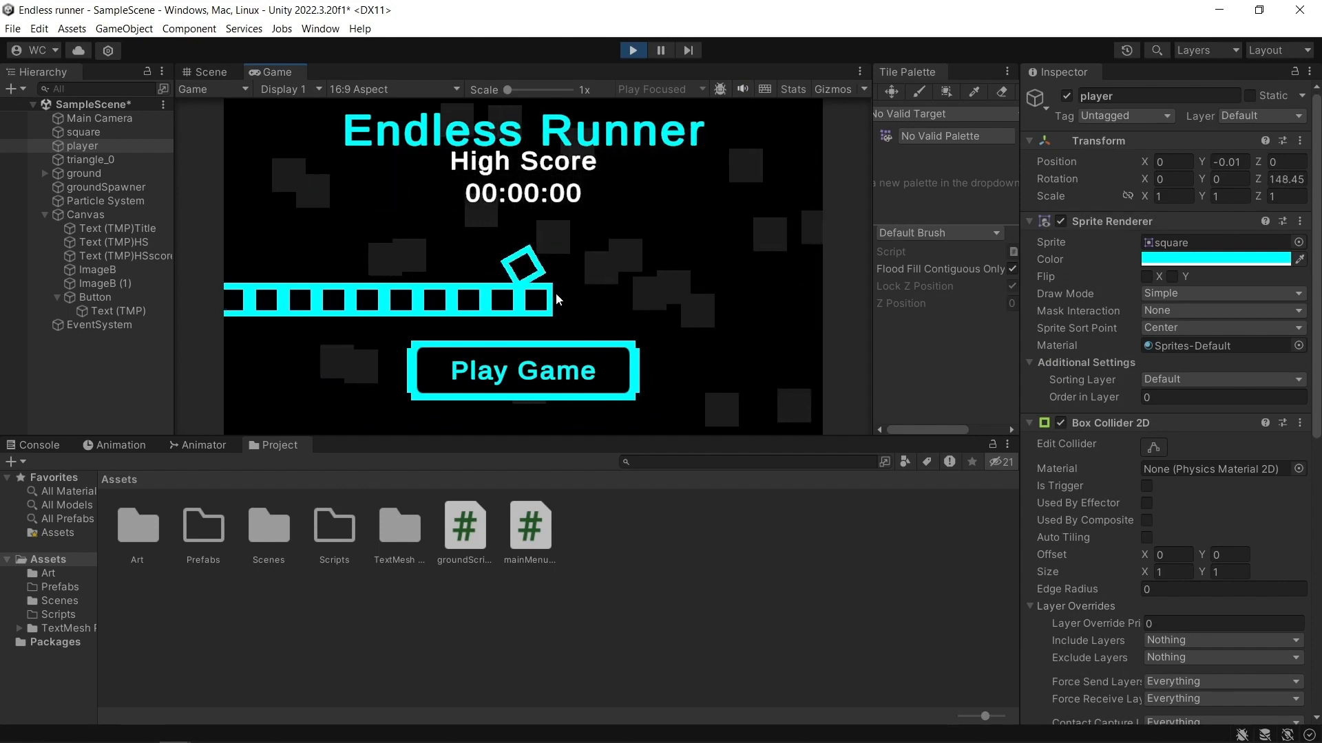
pyautogui.click(633, 51)
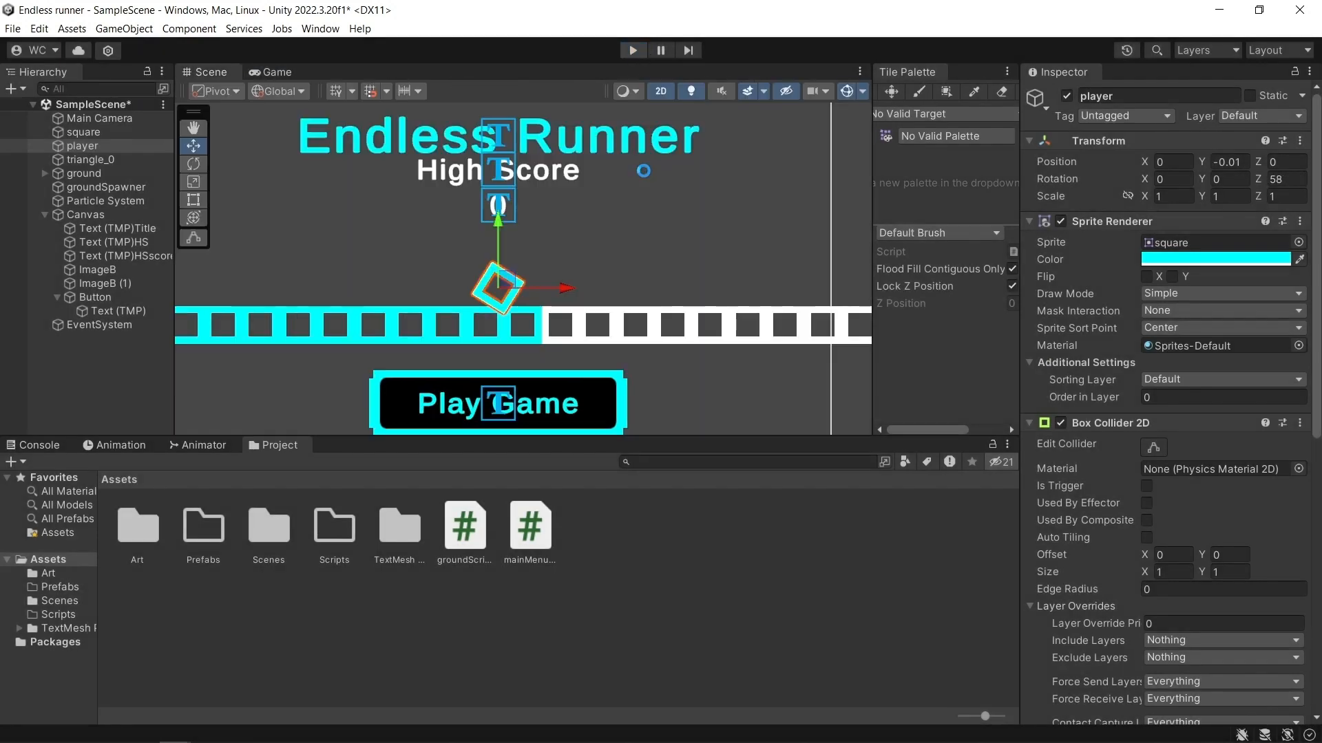
pyautogui.moveTo(502, 222); pyautogui.dragTo(506, 216)
pyautogui.click(632, 50)
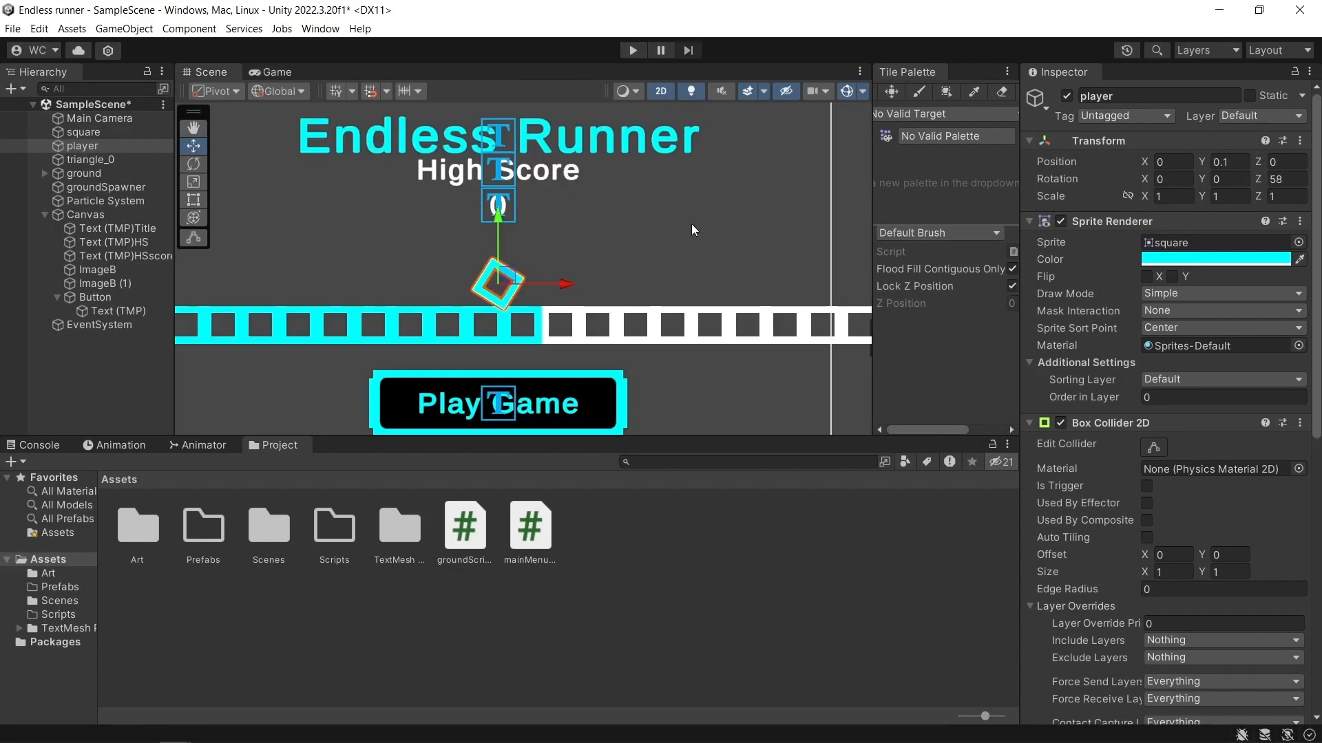
# Create a new script named groundSpawnerScript and attach it to the groundSpawner object.
pyautogui.click(651, 578)
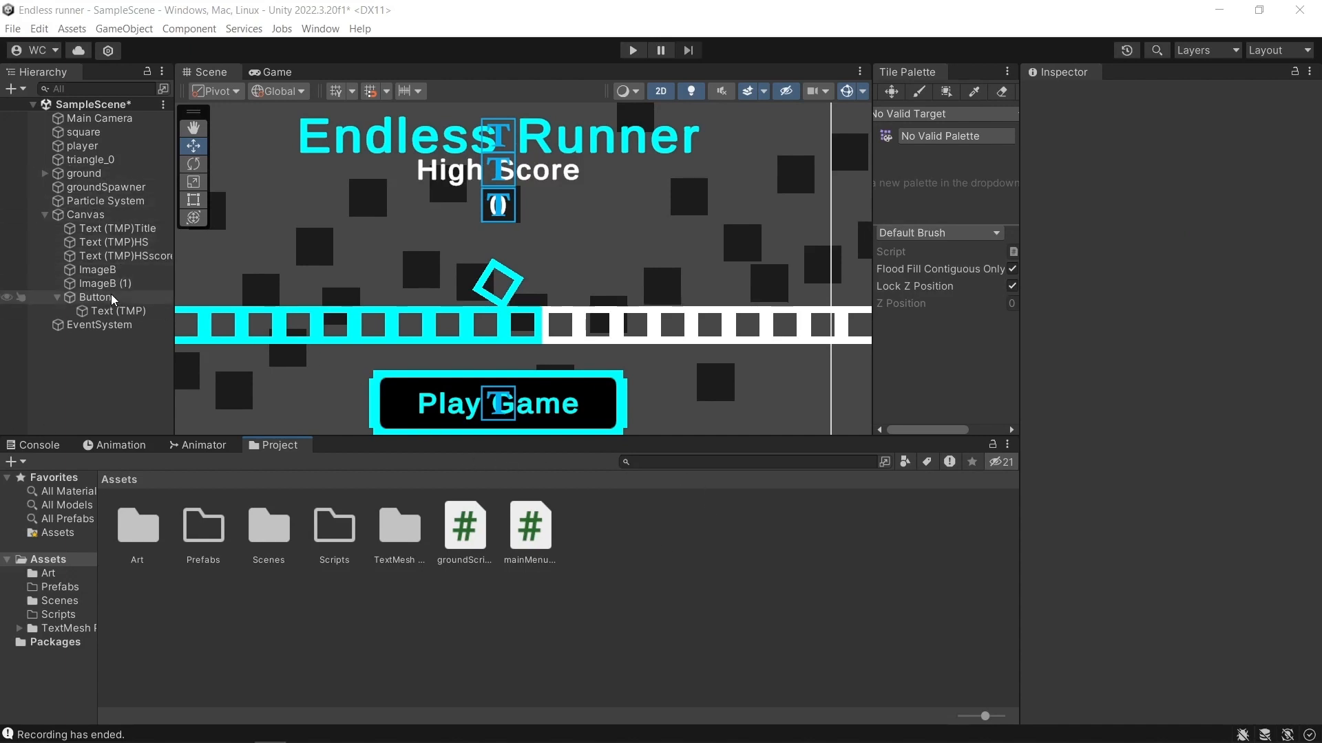
pyautogui.click(103, 187)
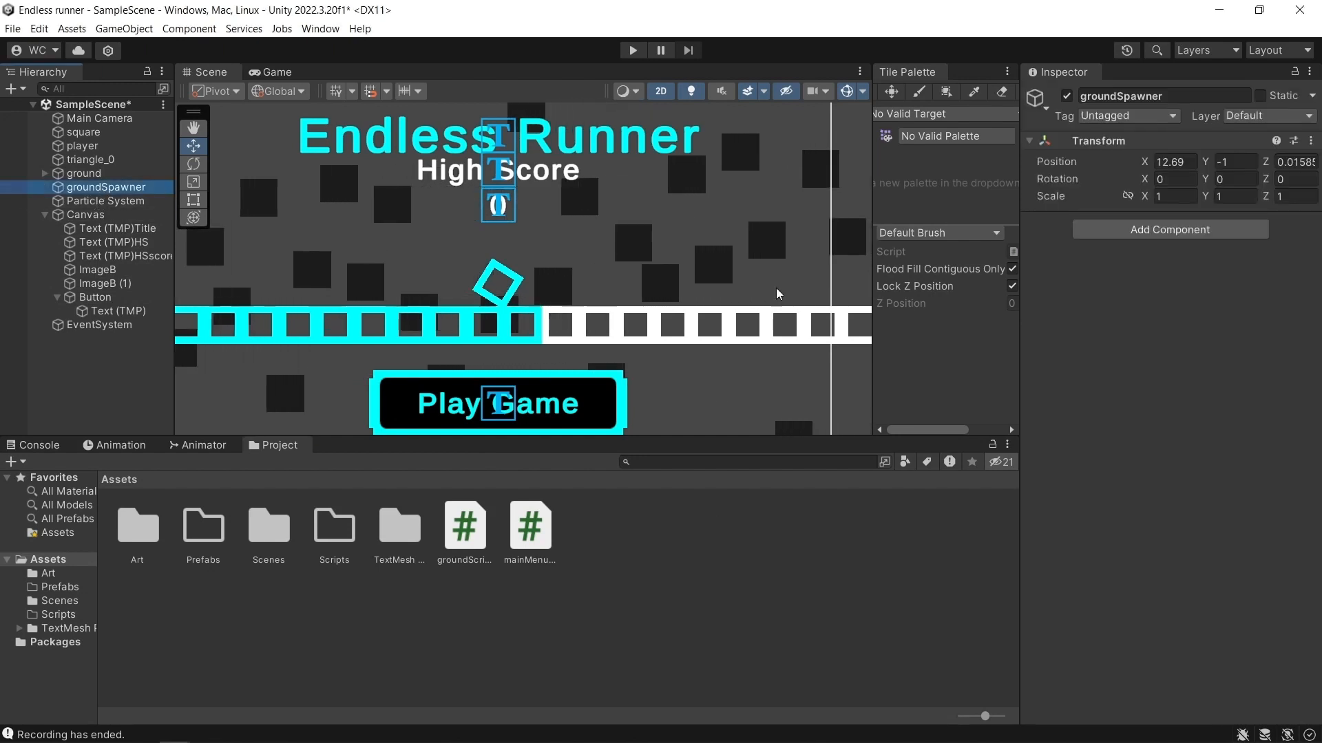
pyautogui.click(1162, 232)
pyautogui.write('r')
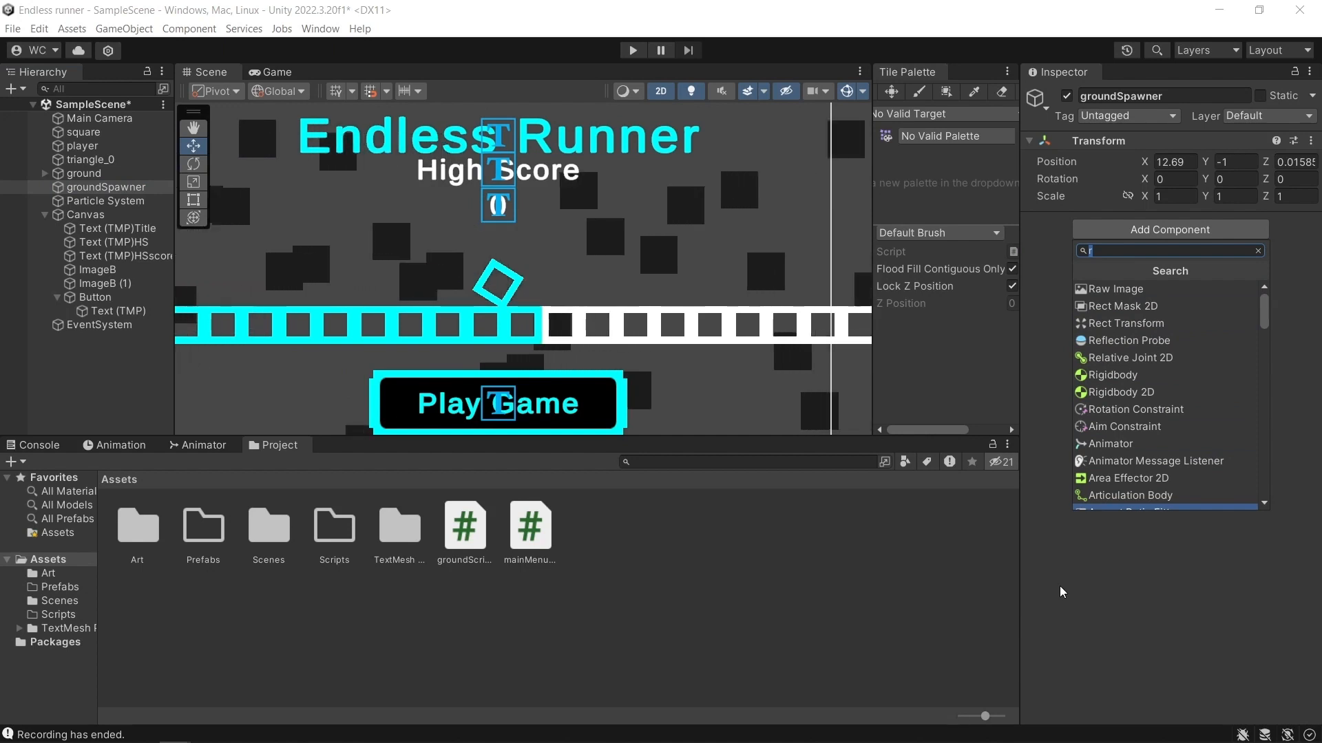
pyautogui.write('groundSpawnerScripot')
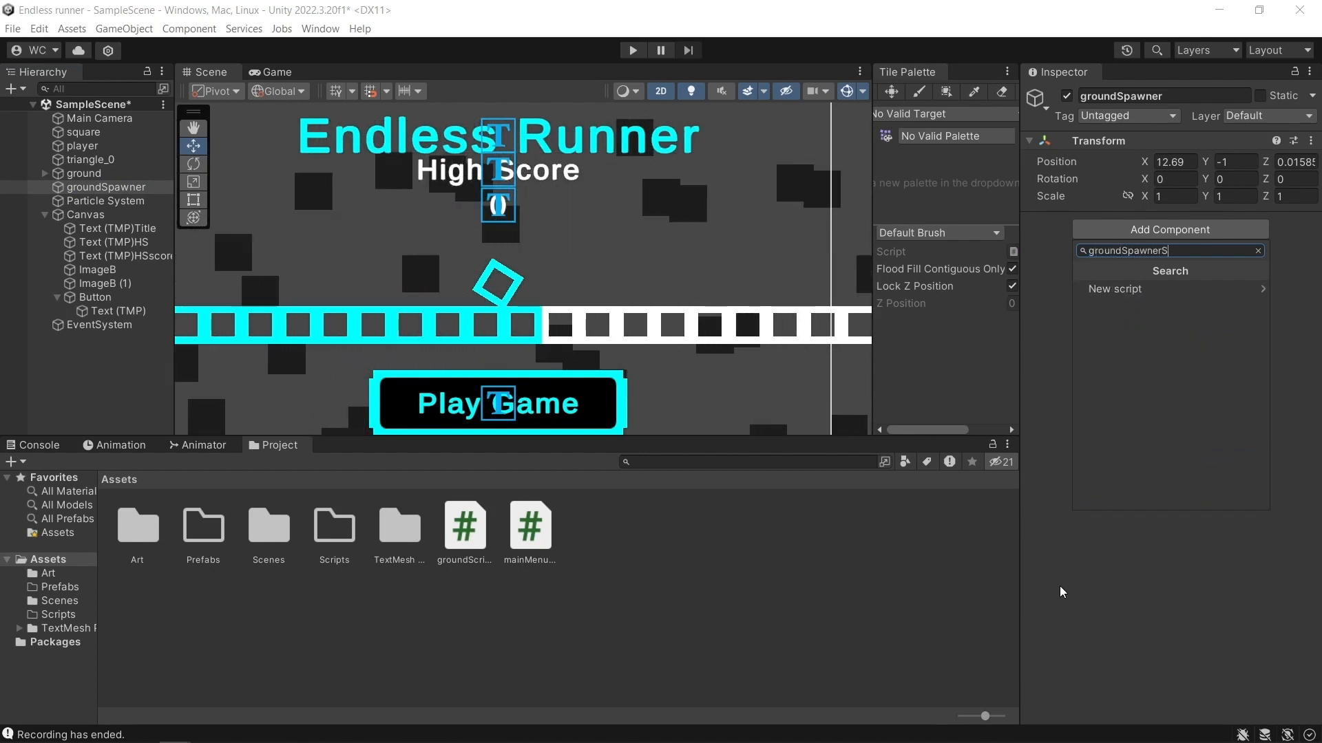
pyautogui.press('BackSpace')
pyautogui.press('BackSpace')
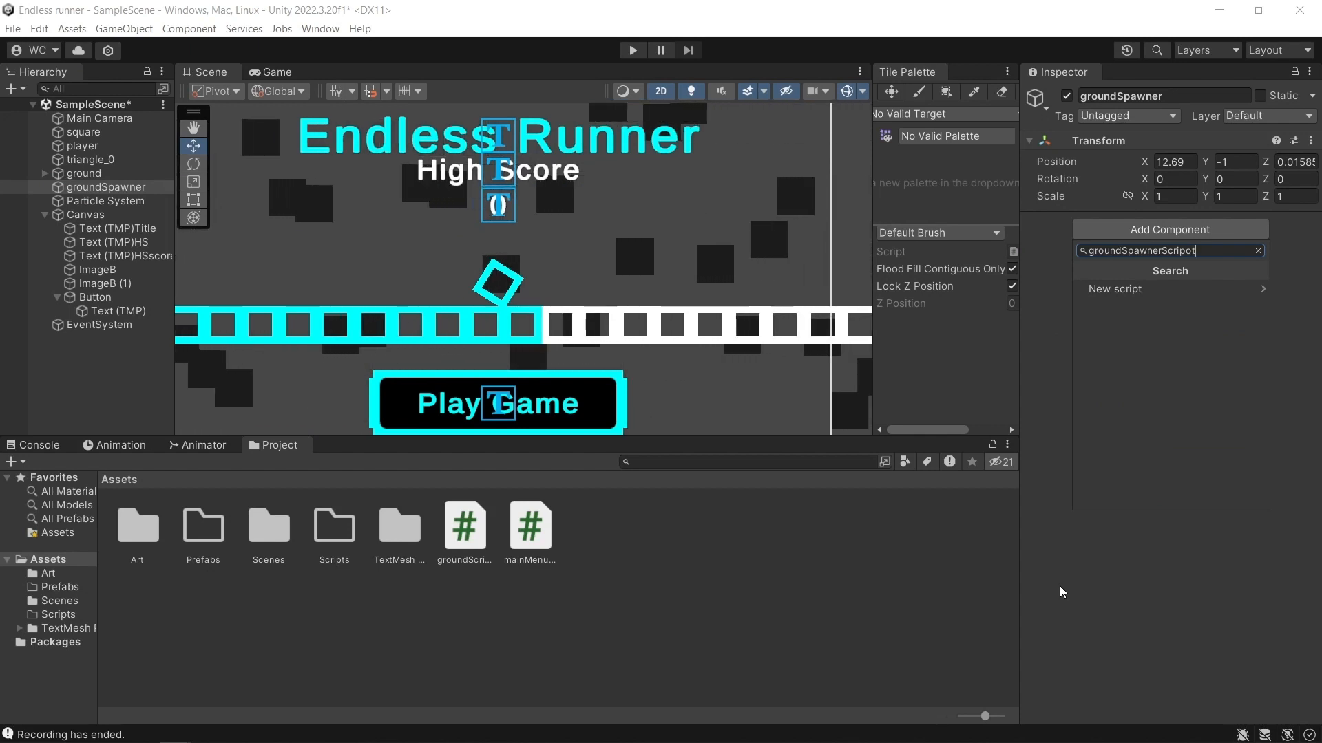
pyautogui.write('t')
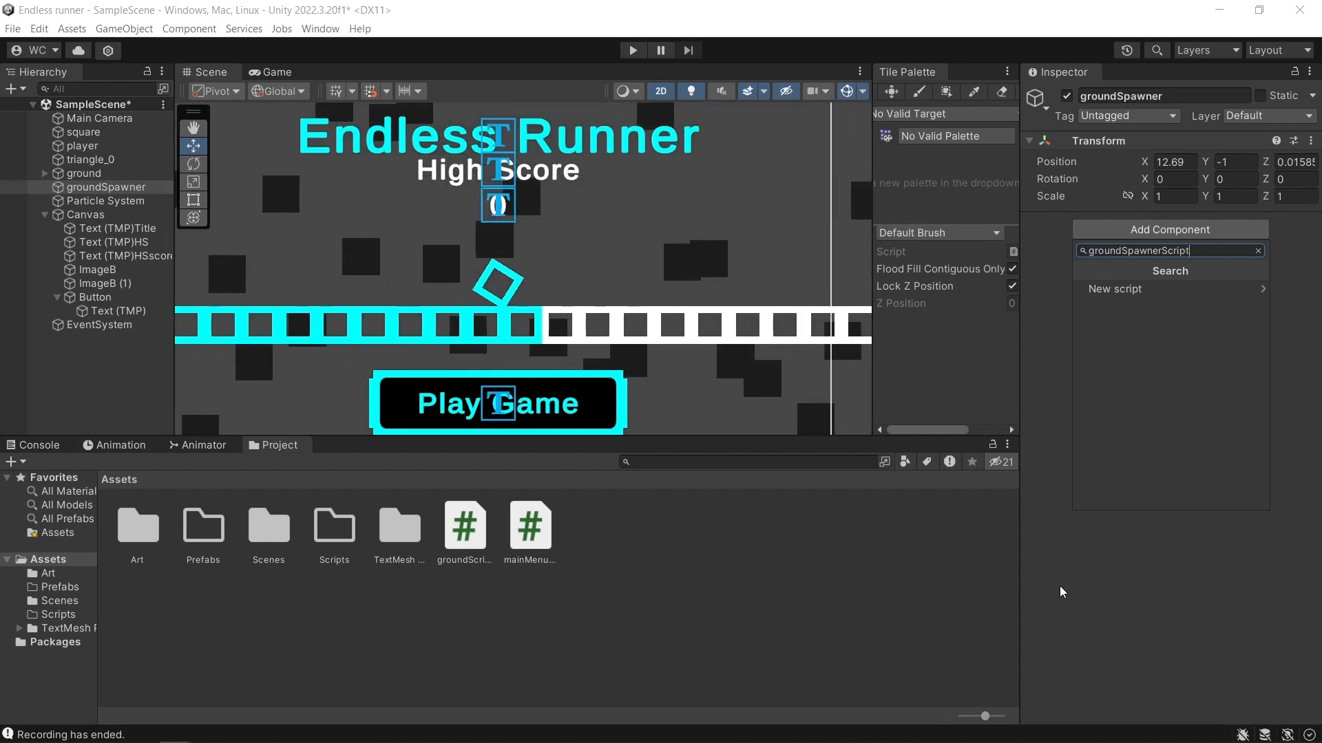
pyautogui.click(1114, 290)
pyautogui.click(1192, 492)
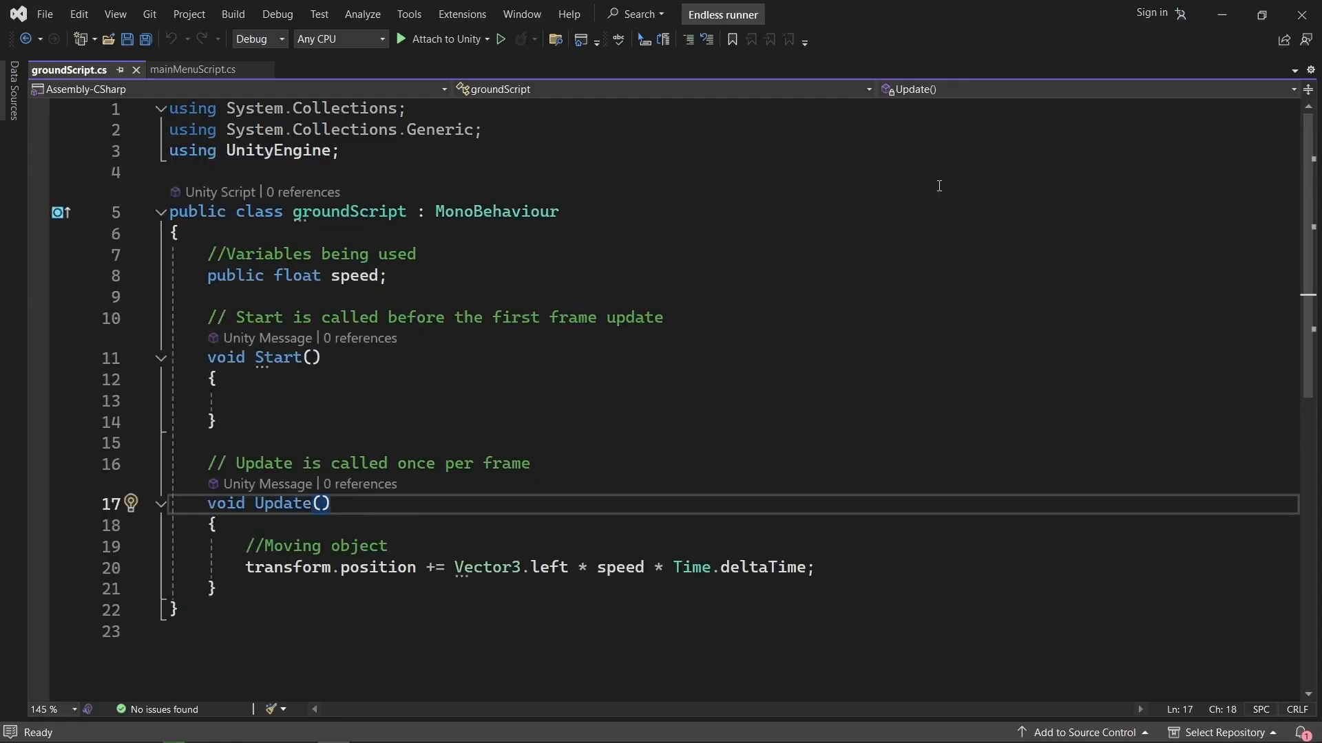
# Open groundSpawnerScript in Visual Studio and declare public float maxTime = 1, private float timer = 0 and public GameObject[] ground under a "Variables being used" comment.
pyautogui.click(1225, 14)
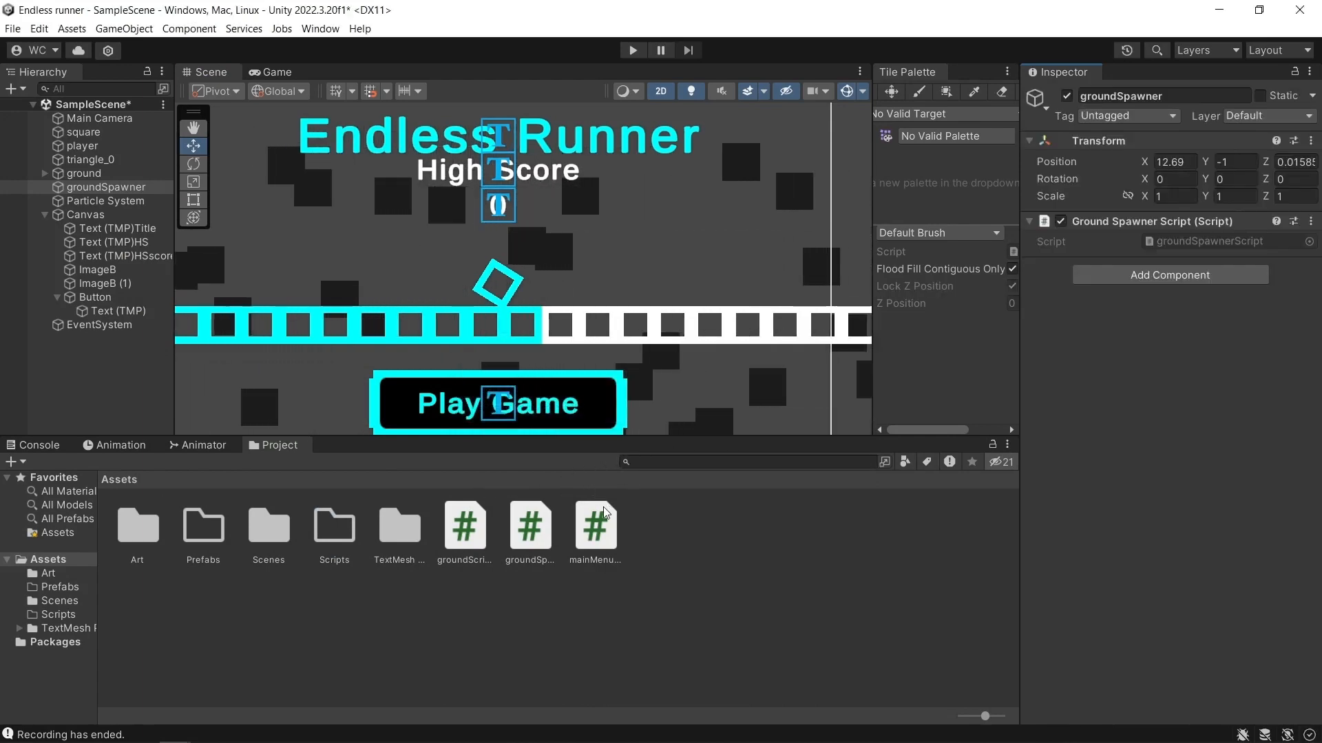
pyautogui.doubleClick(529, 526)
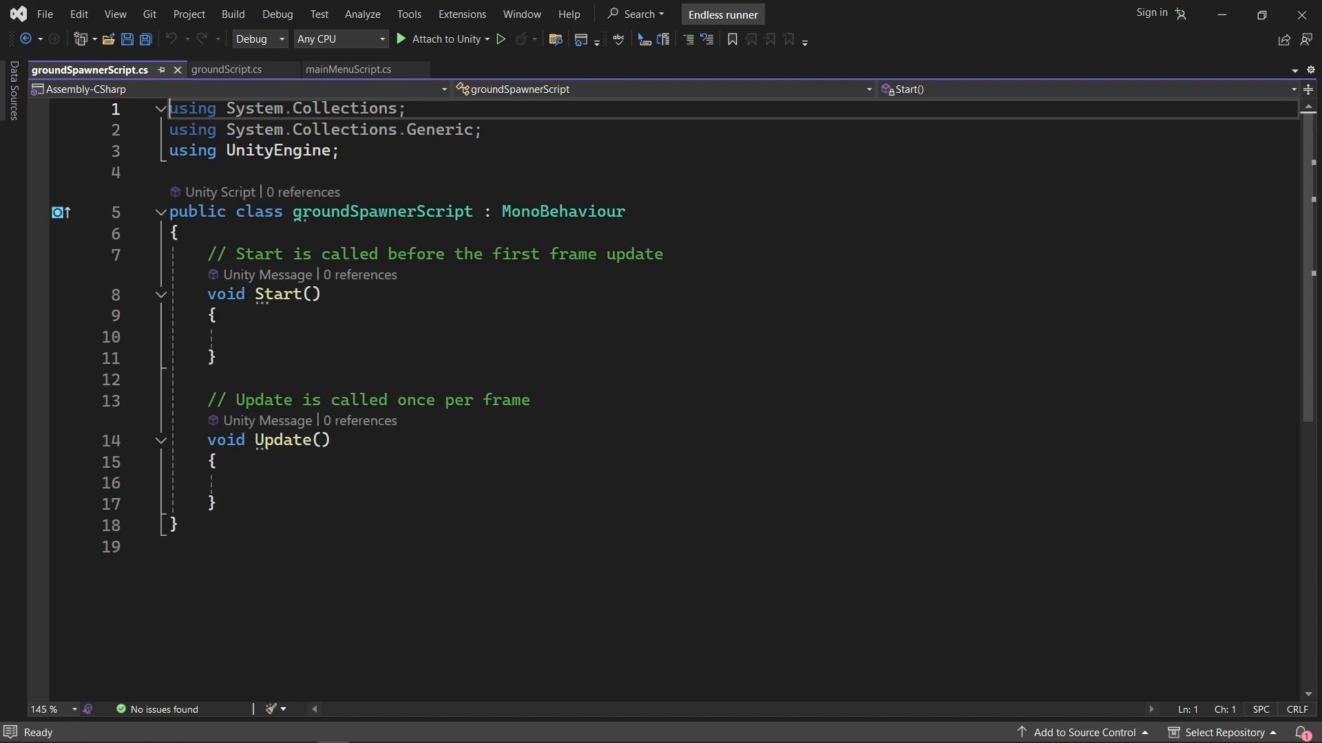
pyautogui.hotkey('alt', 'Tab')
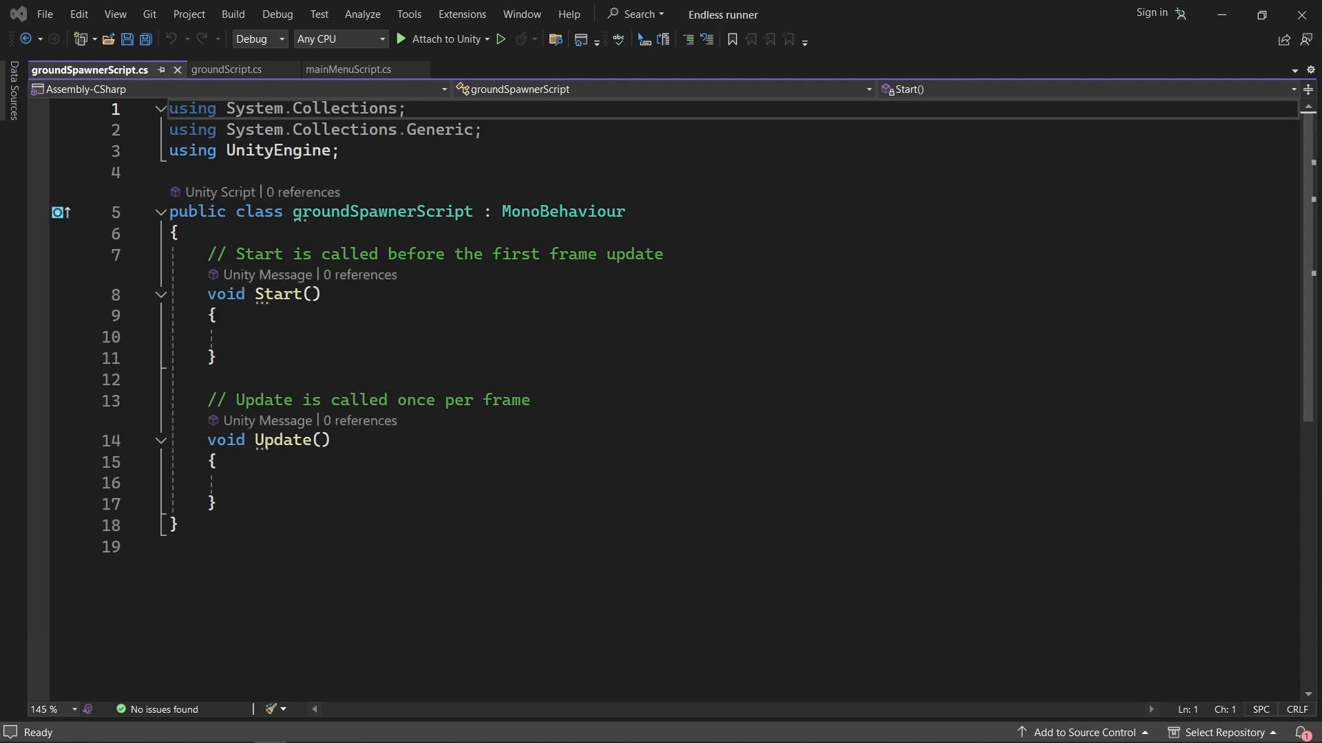
pyautogui.click(298, 242)
pyautogui.press('Return')
pyautogui.press('Return')
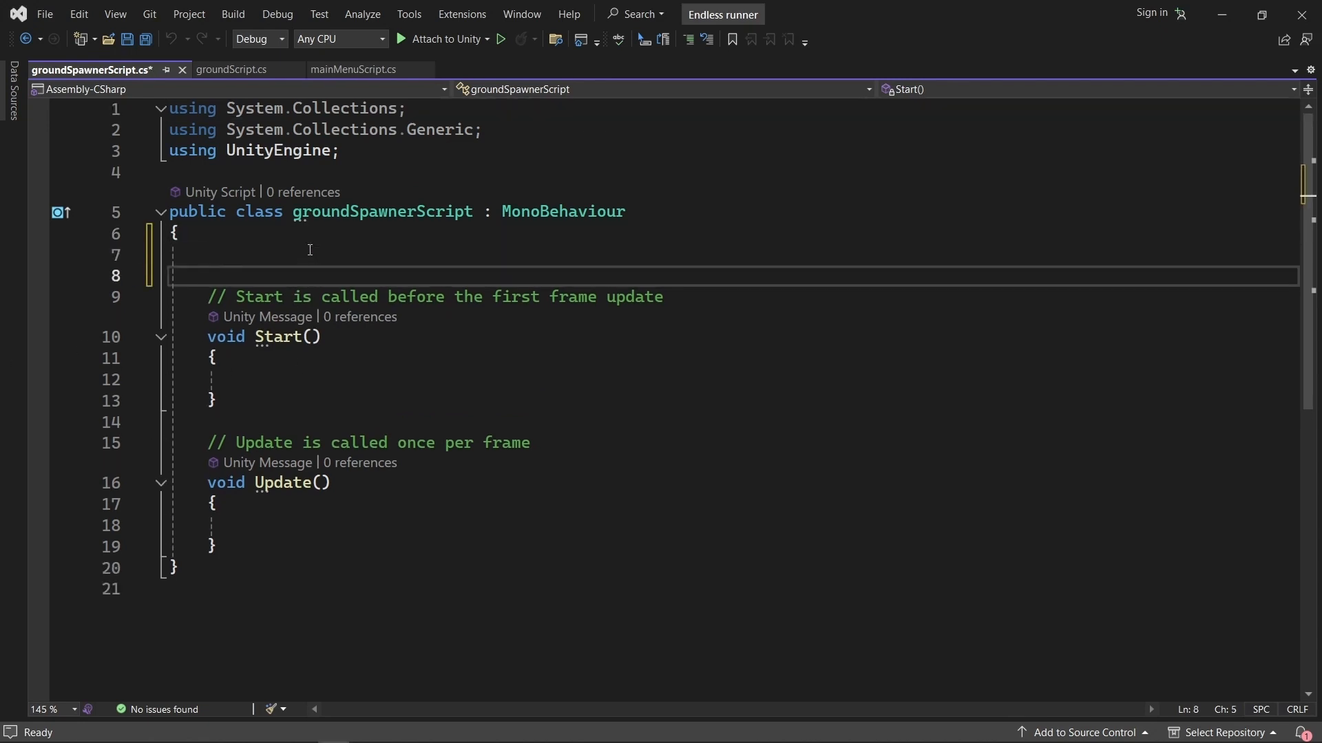
pyautogui.click(320, 262)
pyautogui.write('//Variables being used public float maxTime = 1; private float timer = 0; public GameObject[] ground;')
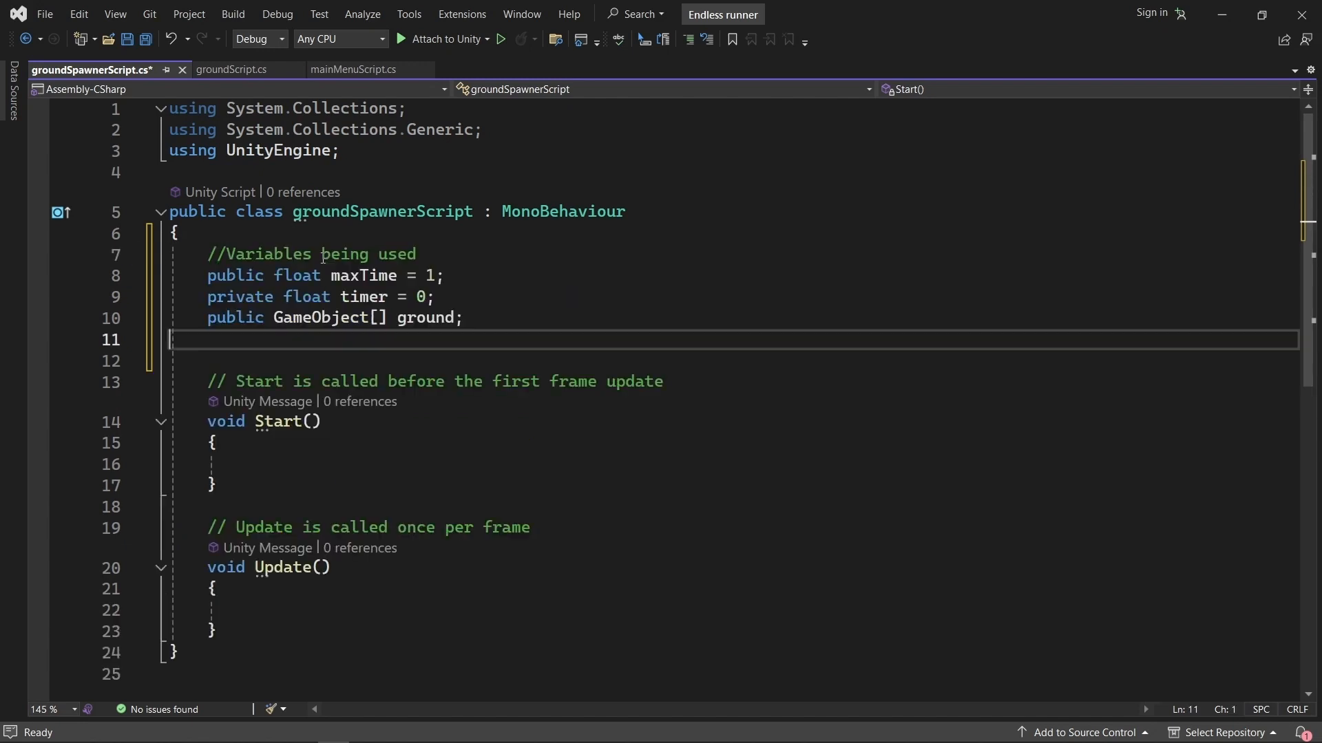
# Examine the maxTime, timer and ground array declarations and their initial values in groundSpawnerScript.
pyautogui.click(456, 273)
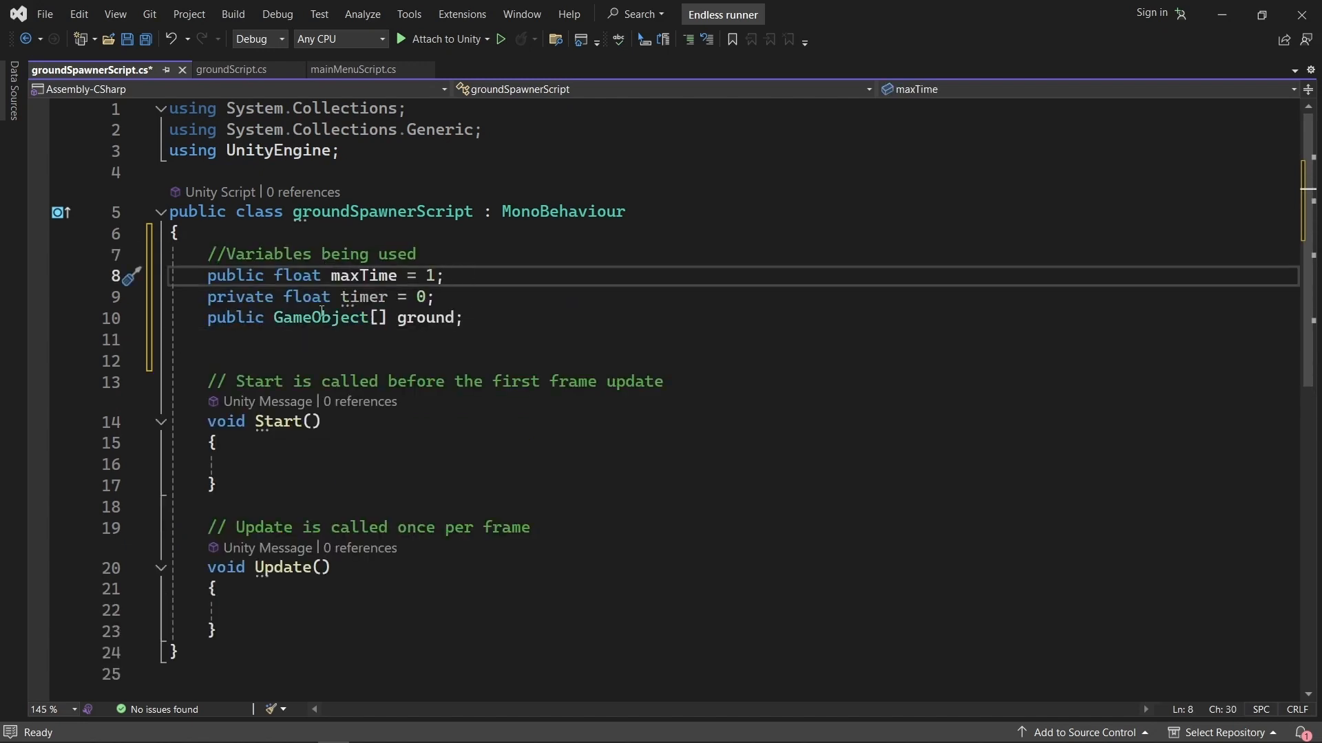
pyautogui.doubleClick(375, 276)
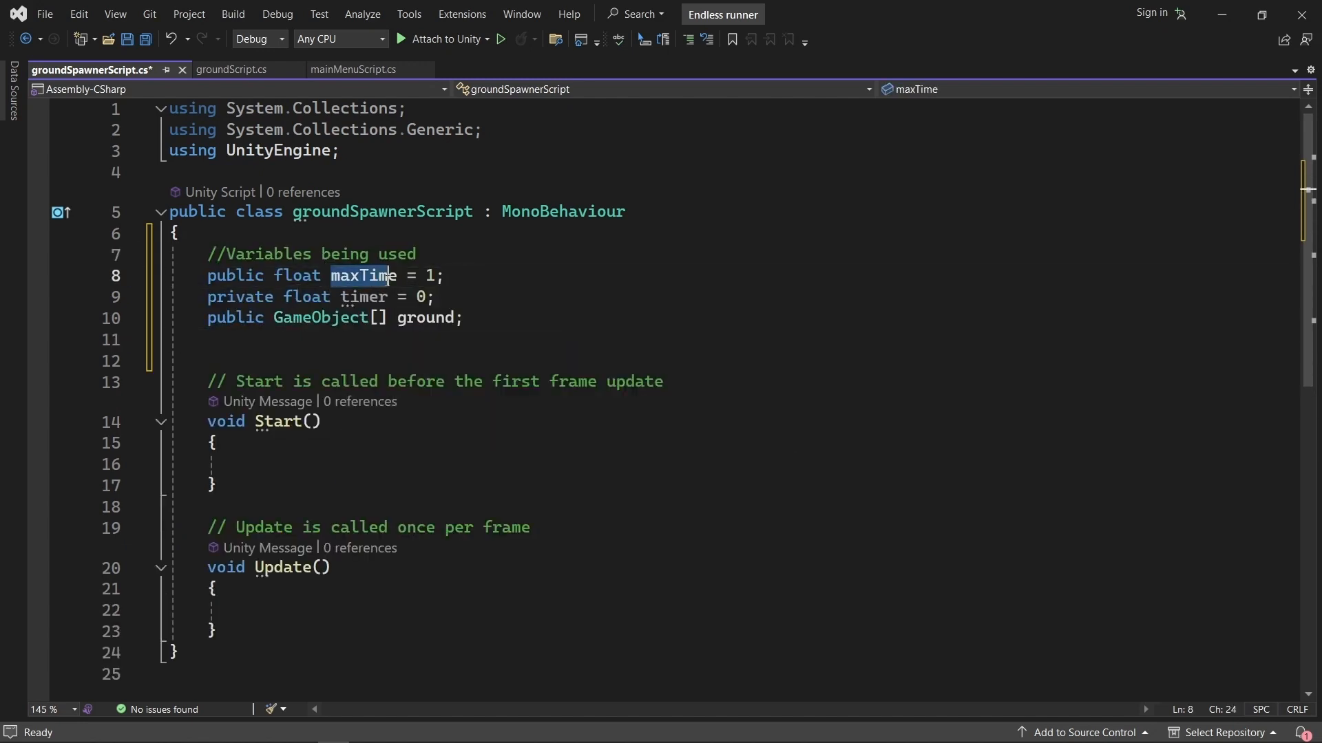
pyautogui.click(455, 272)
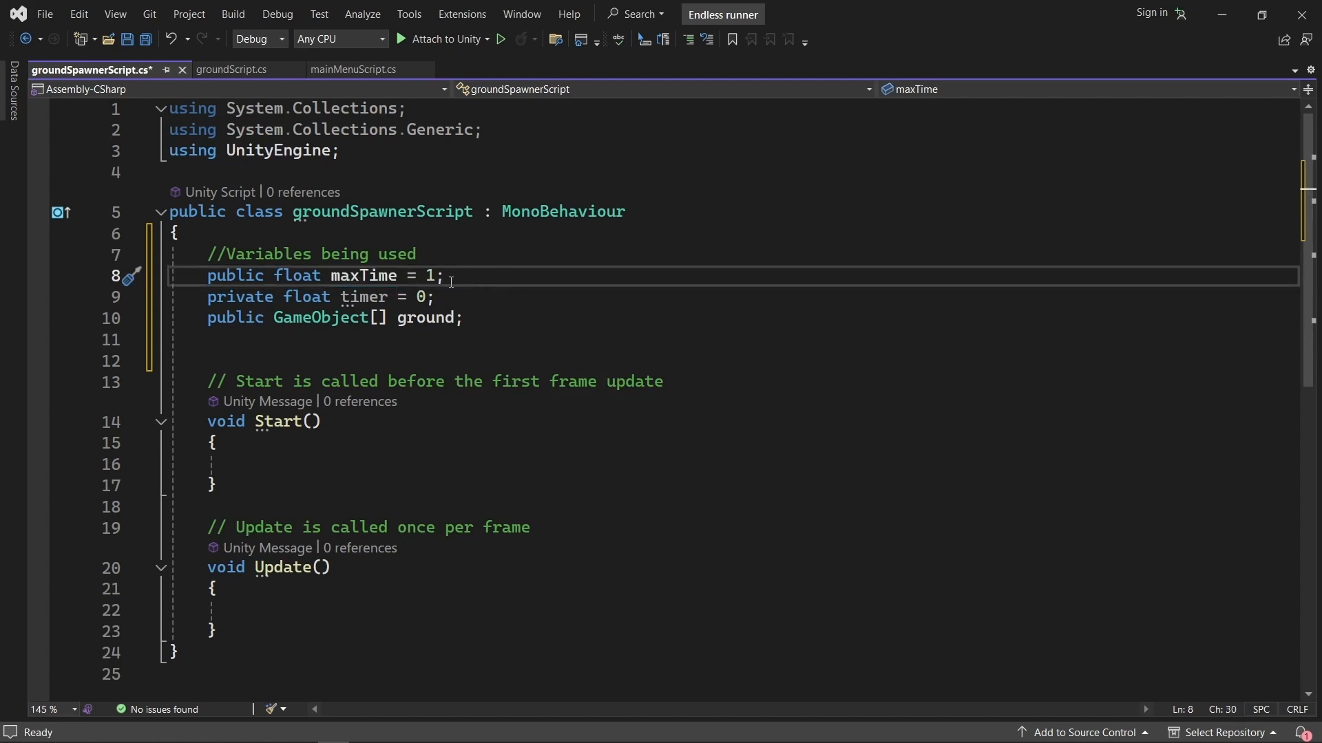
pyautogui.doubleClick(430, 276)
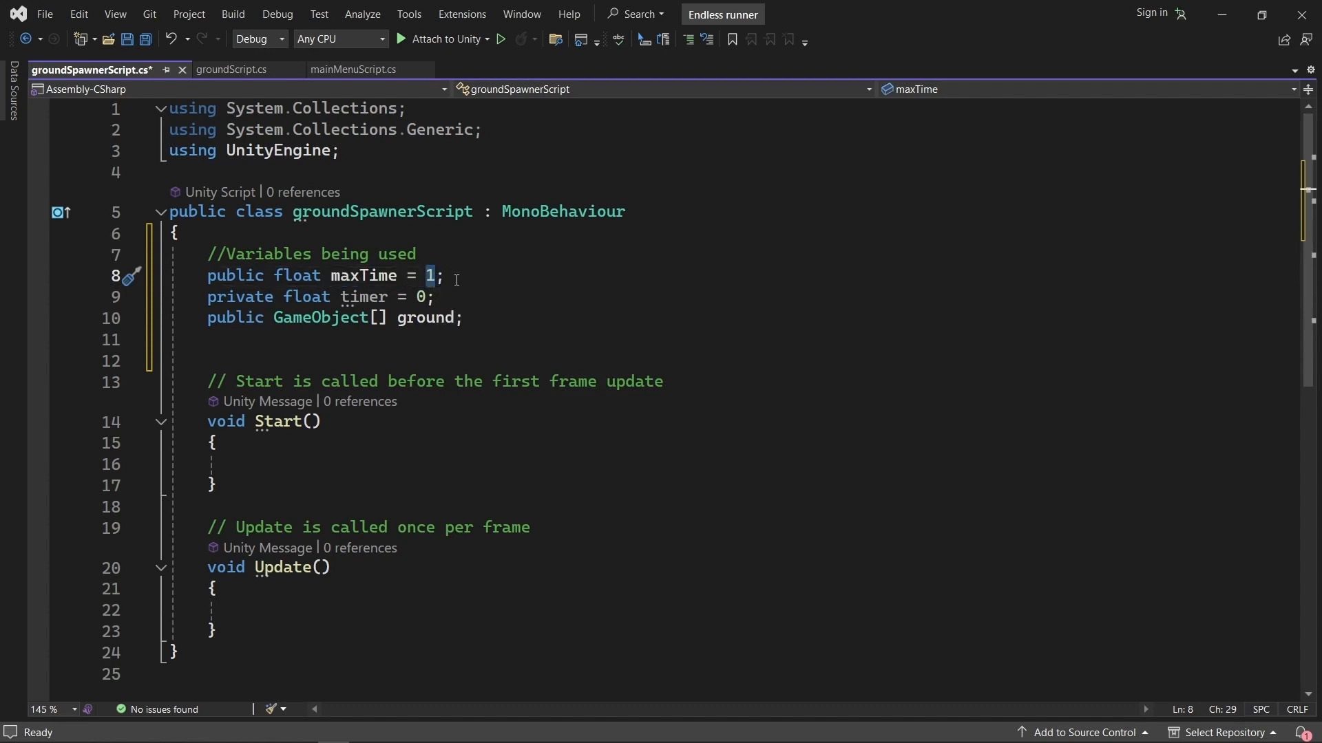
pyautogui.click(454, 285)
pyautogui.moveTo(207, 301); pyautogui.dragTo(351, 301)
pyautogui.click(362, 302)
pyautogui.doubleClick(362, 301)
pyautogui.doubleClick(422, 298)
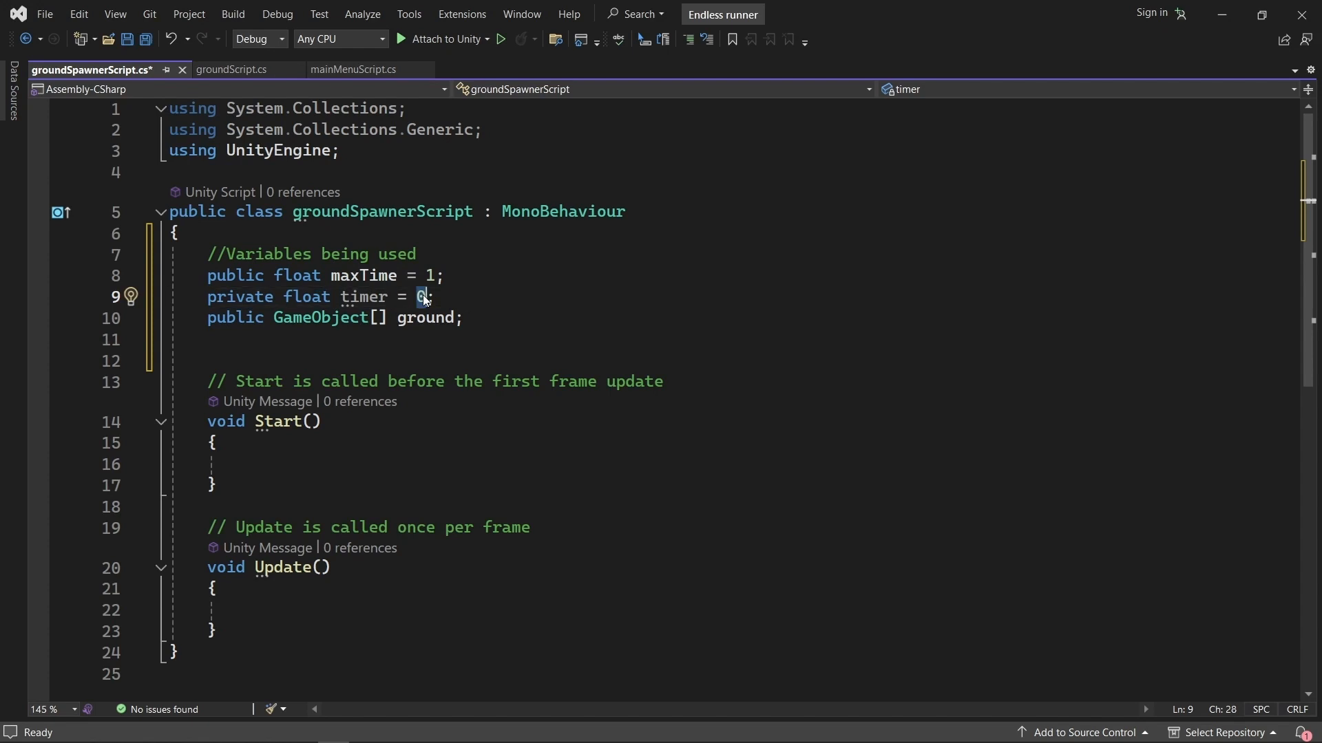
pyautogui.click(458, 302)
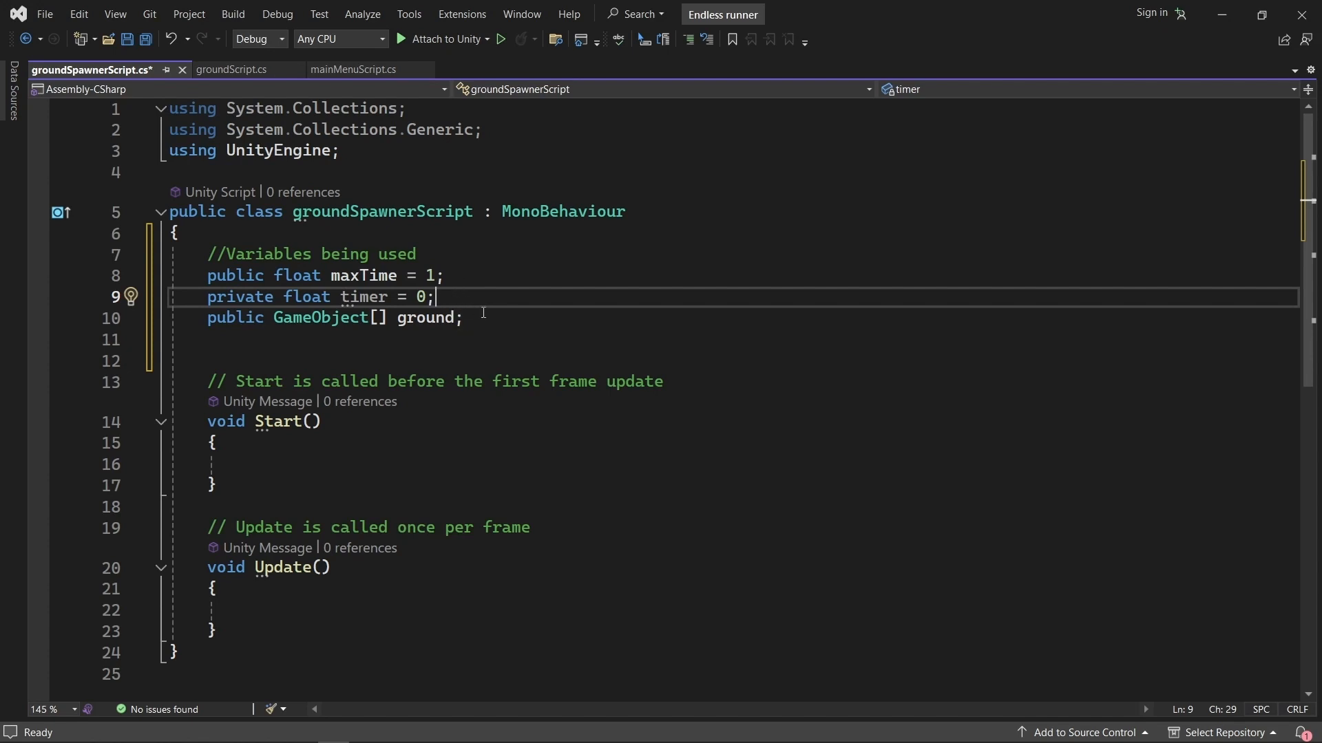
pyautogui.moveTo(210, 323); pyautogui.dragTo(387, 319)
pyautogui.click(387, 319)
pyautogui.click(380, 318)
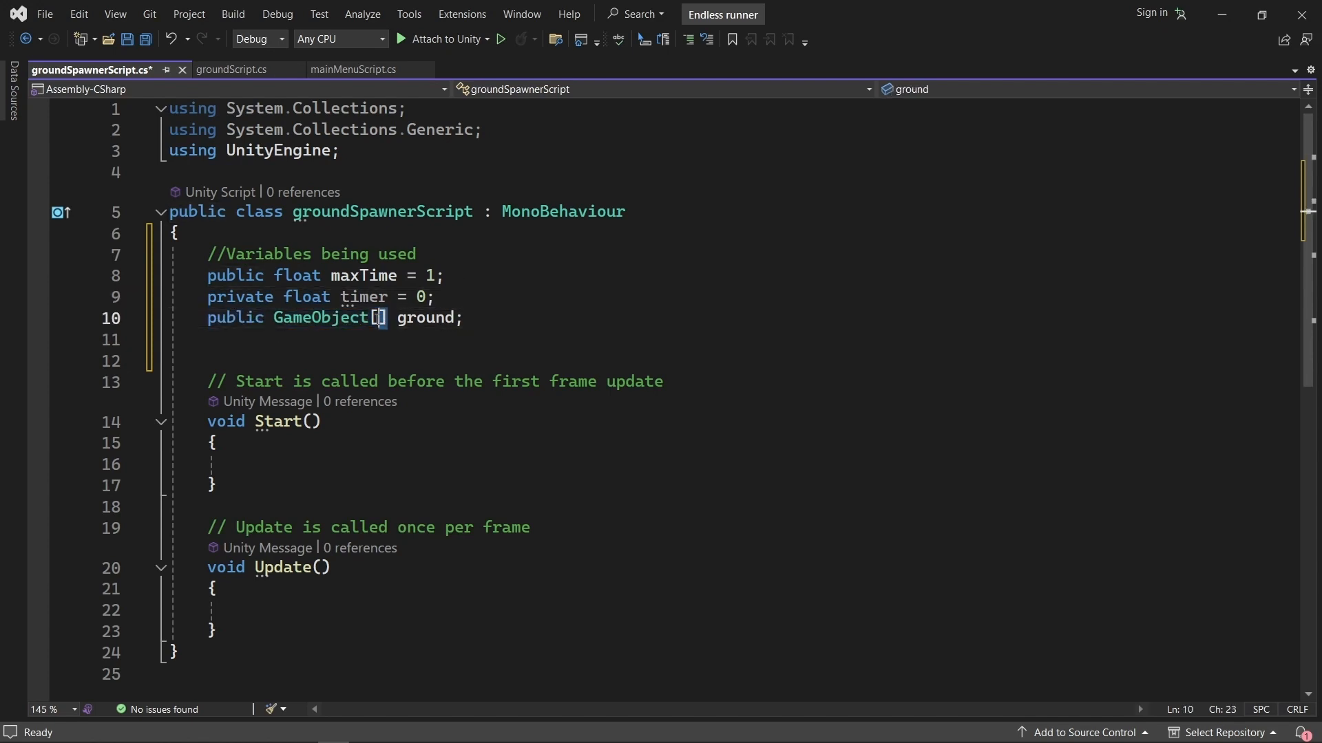
pyautogui.click(460, 319)
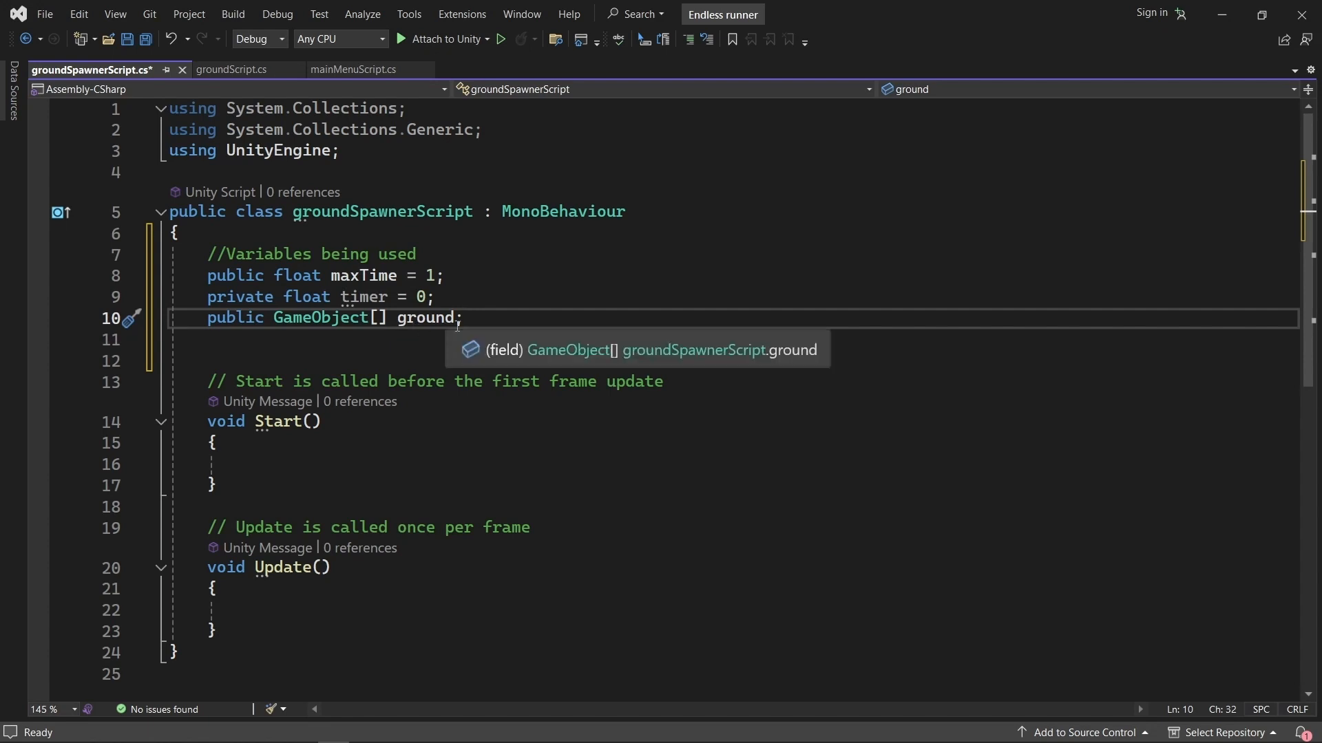
pyautogui.doubleClick(432, 317)
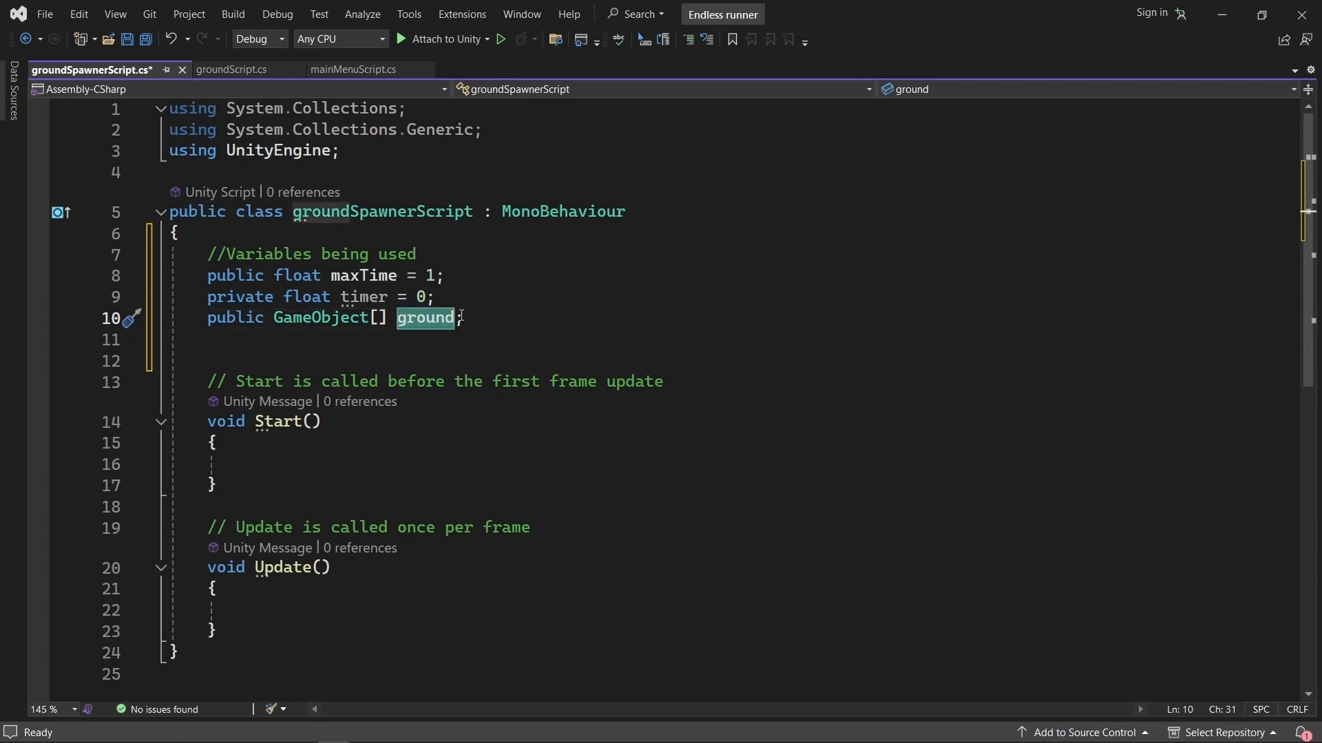
pyautogui.click(494, 323)
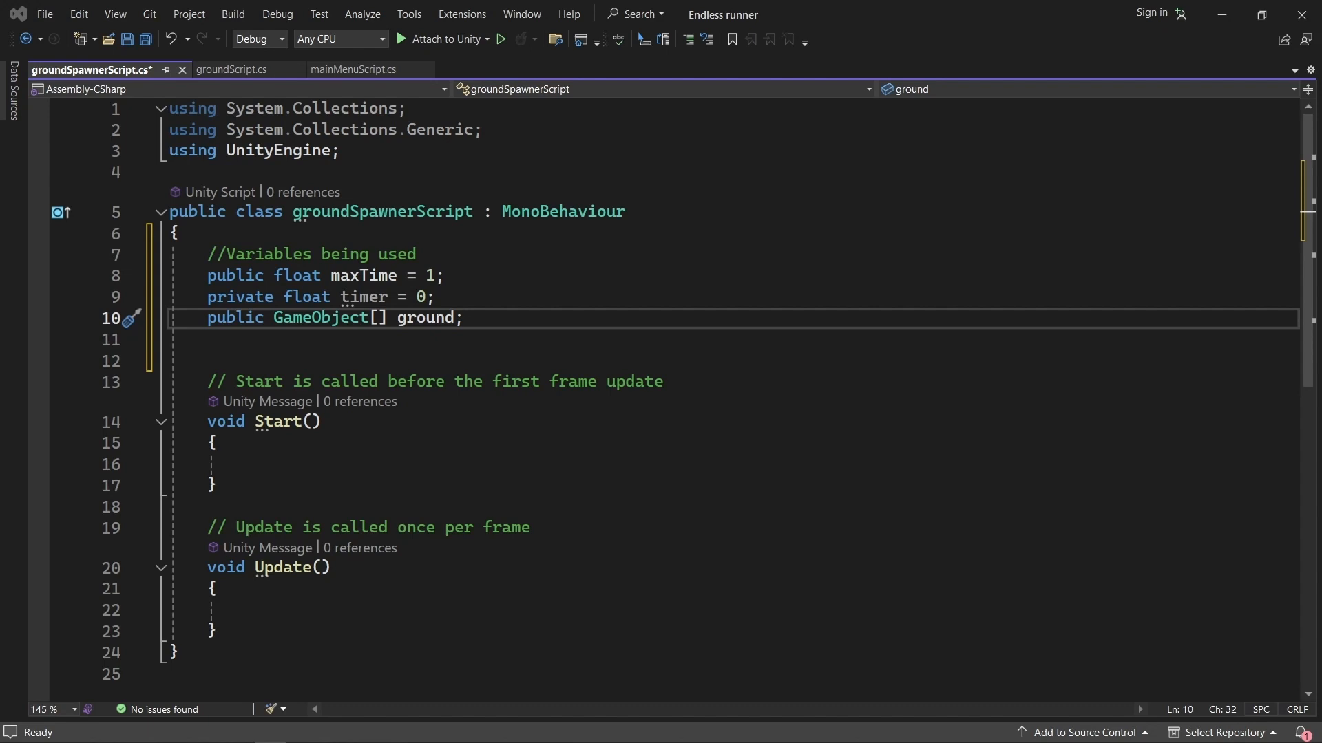
# Add code to Start that instantiates a random ground object as newground and places it at the spawner's position plus Vector3(0, 0, 0).
pyautogui.click(324, 464)
pyautogui.write('//Creating starting ground GameObject newground = Instantiate(ground[UnityEngine.Random.Range(0, ground.Length)]); newground.transform.position = transform.position + new Vector3(0, 0, 0);')
pyautogui.scroll(-1, 434, 475)
pyautogui.click(518, 399)
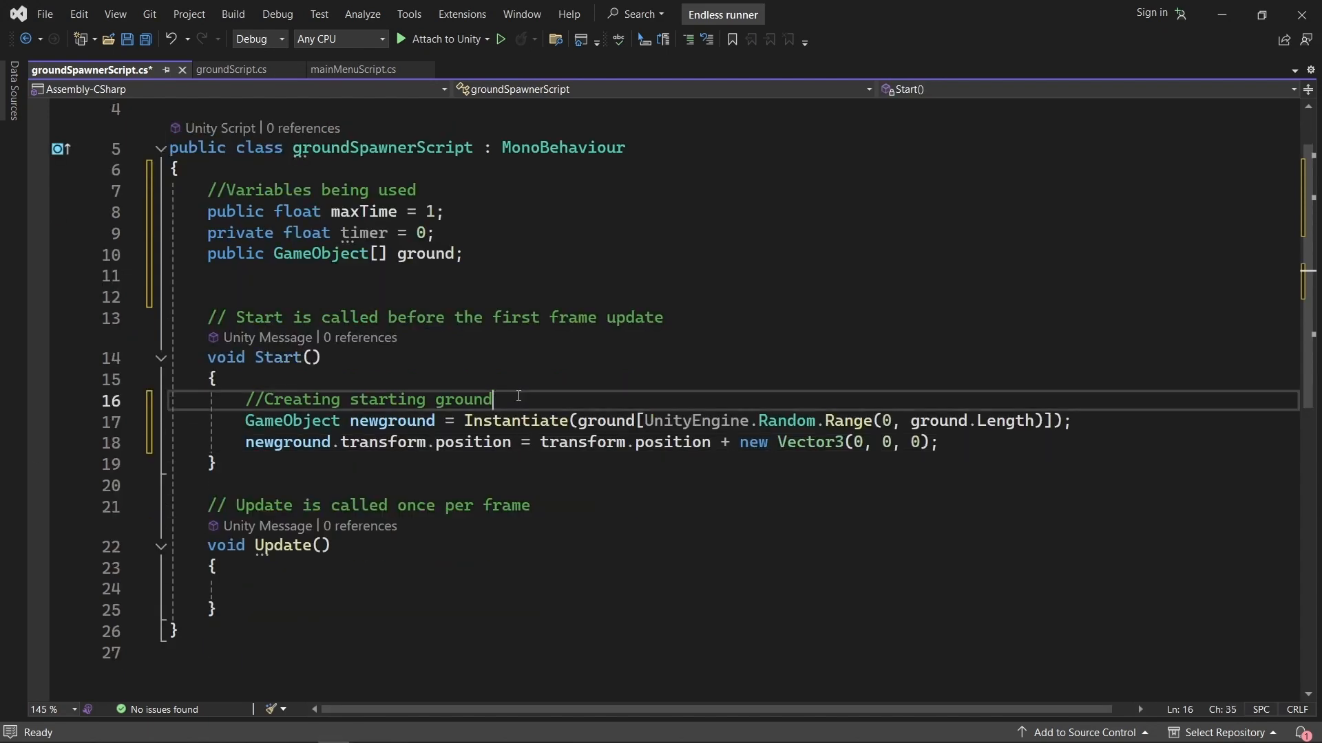
# Examine the Instantiate call in Start that creates newground from an element of the ground array.
pyautogui.click(241, 422)
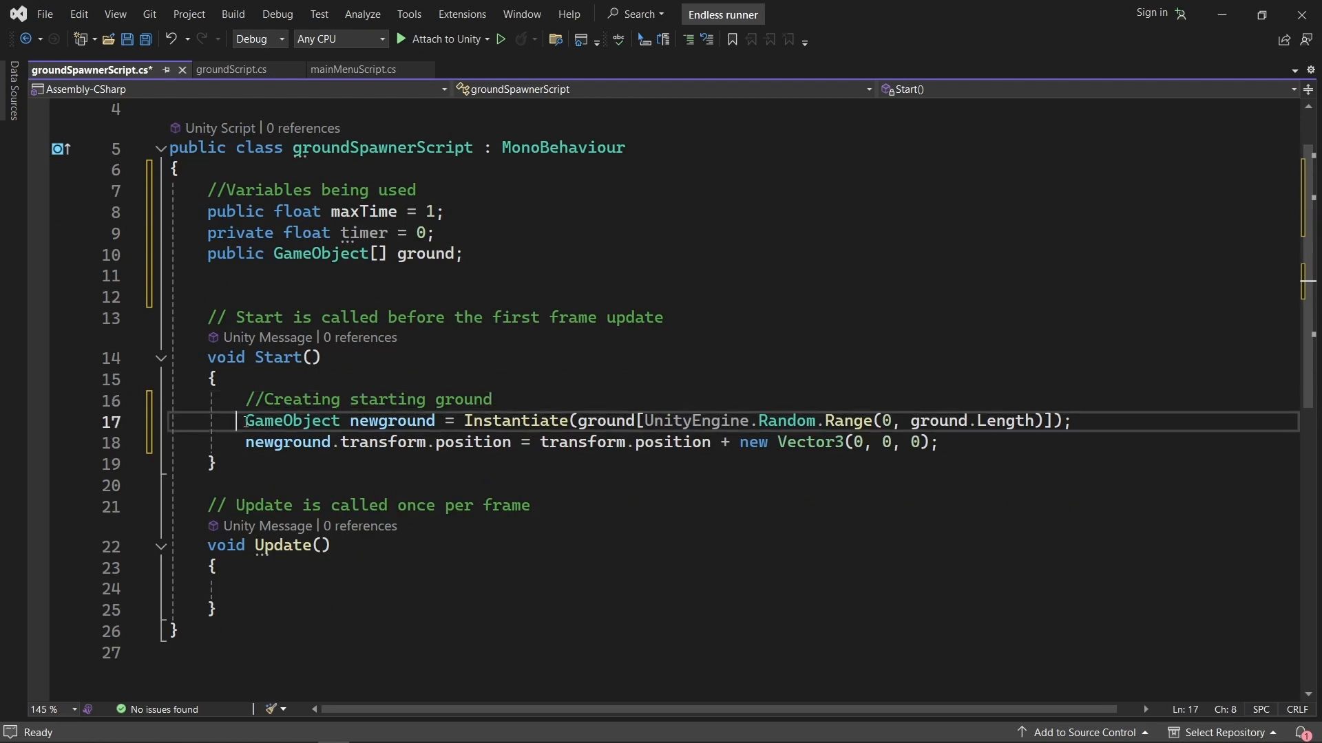
pyautogui.moveTo(350, 421); pyautogui.dragTo(568, 420)
pyautogui.click(457, 422)
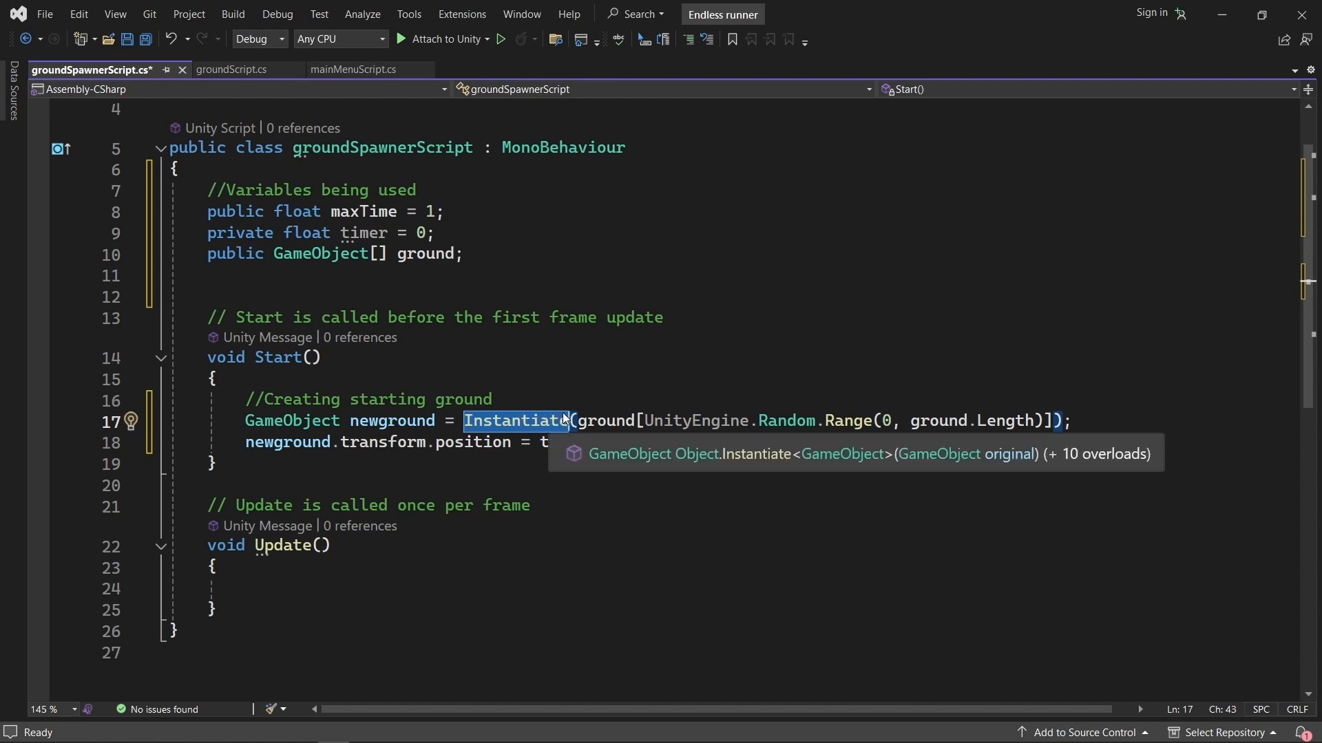
pyautogui.doubleClick(606, 421)
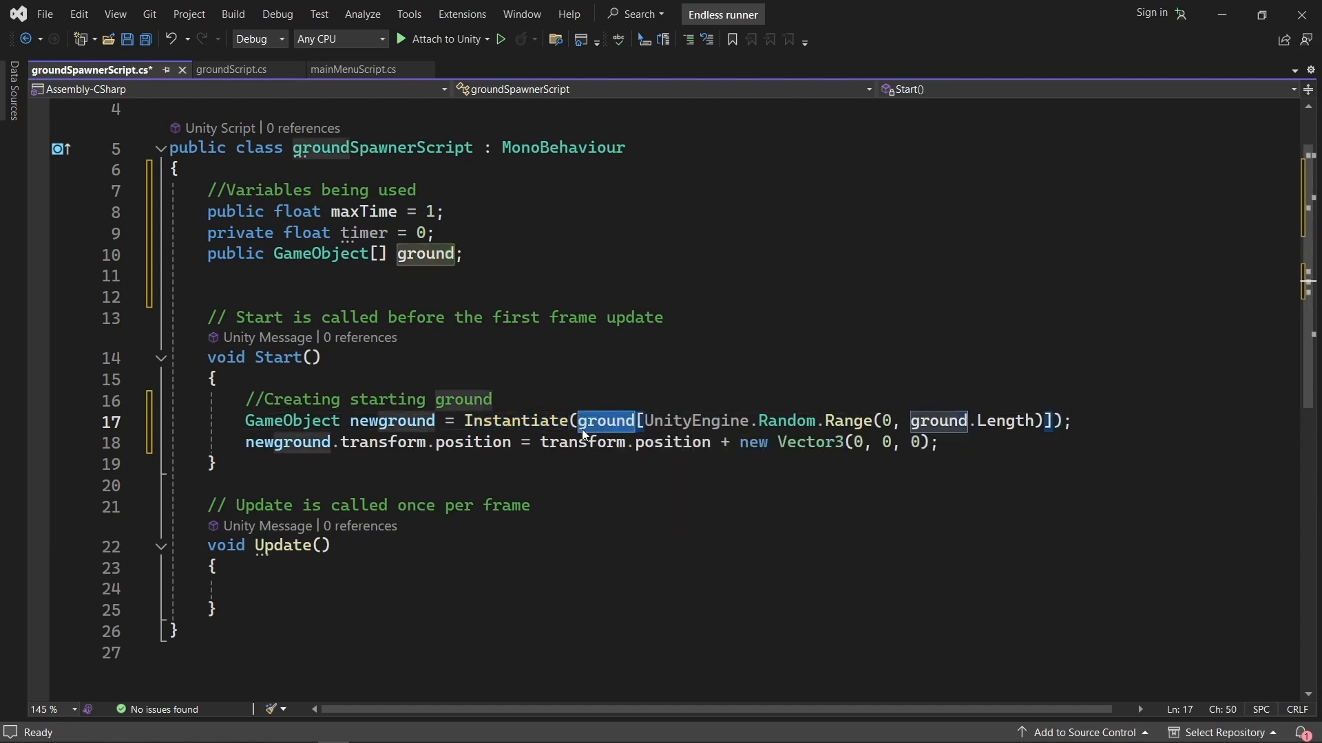
pyautogui.click(598, 398)
pyautogui.moveTo(580, 421); pyautogui.dragTo(1055, 421)
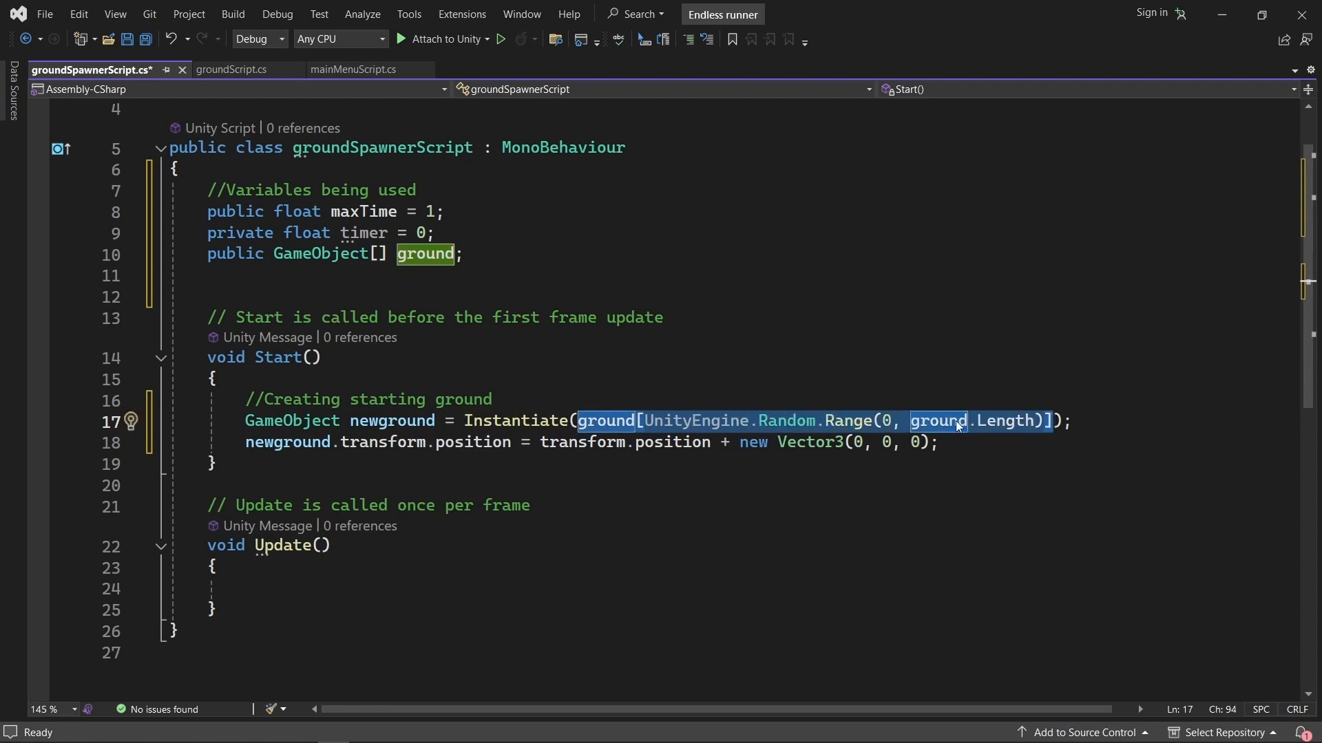
pyautogui.click(638, 420)
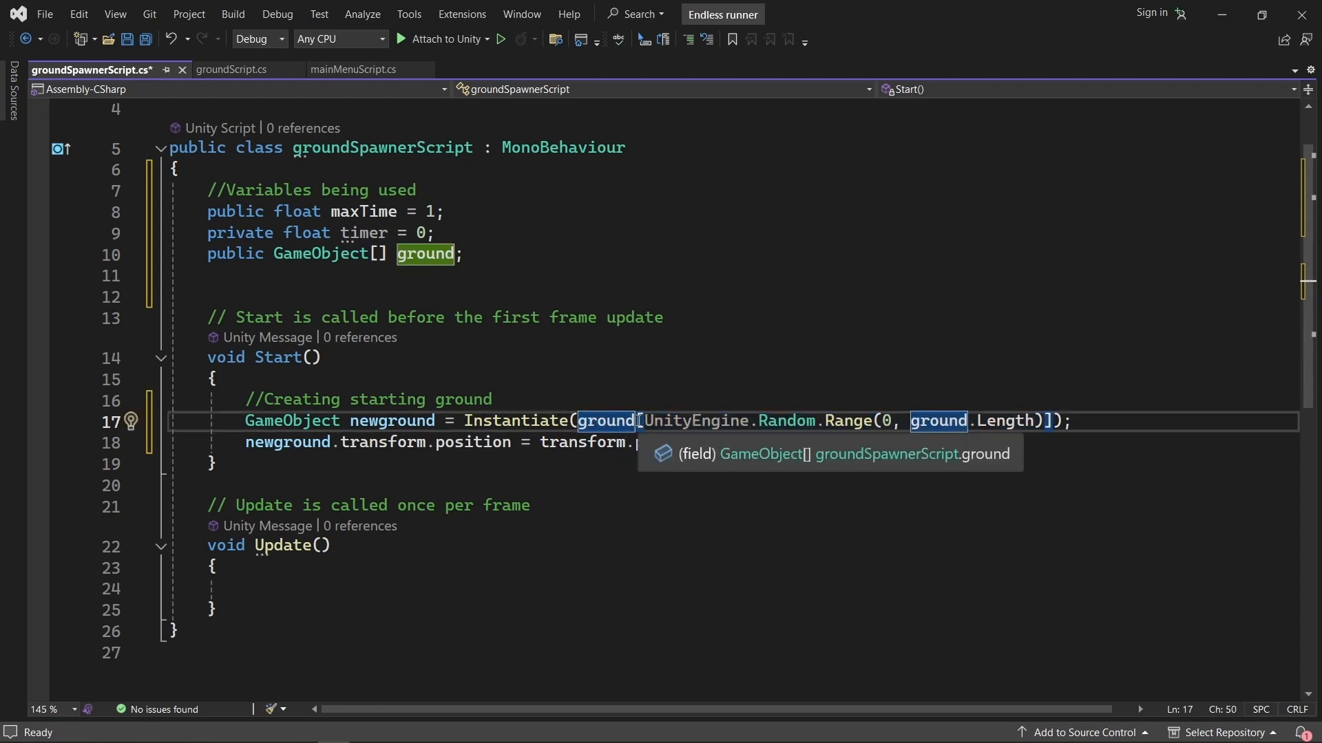
# Examine how UnityEngine.Random.Range uses 0 and ground.Length to choose an index, tracing ground back to its array declaration.
pyautogui.click(684, 421)
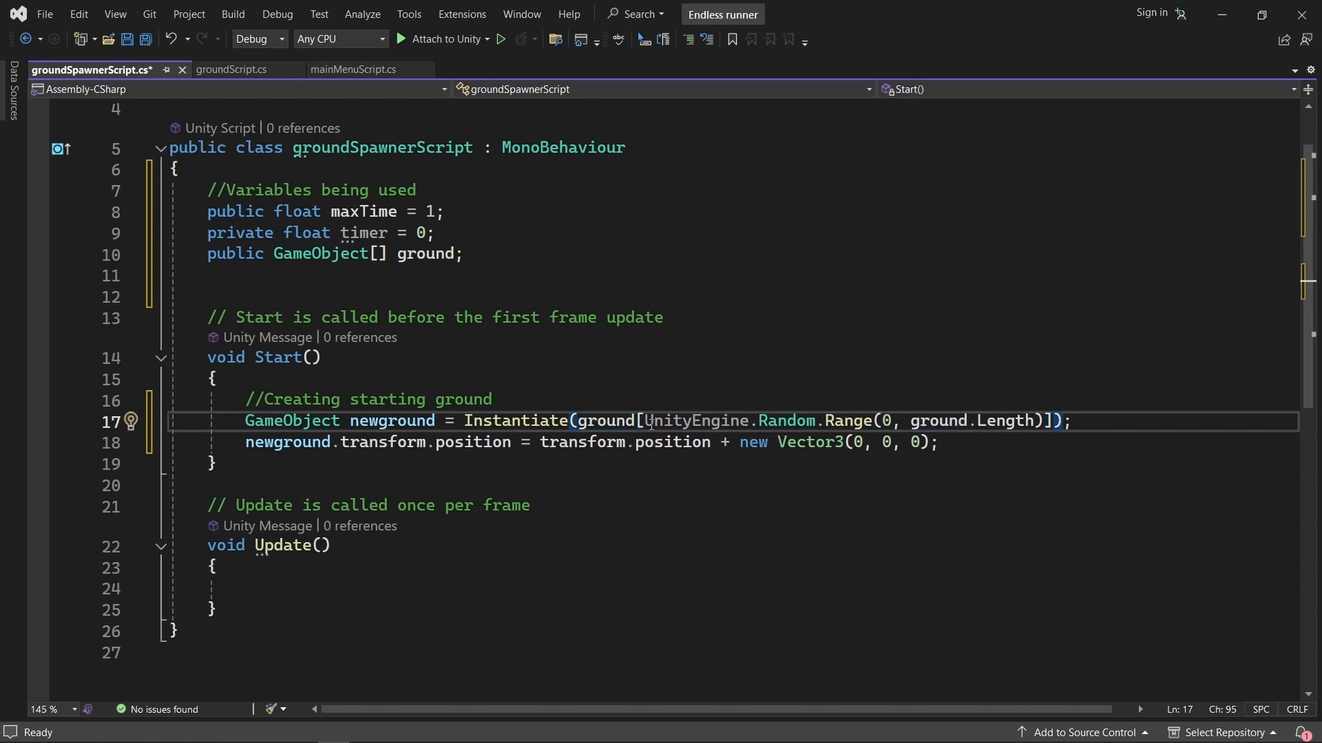
pyautogui.click(788, 420)
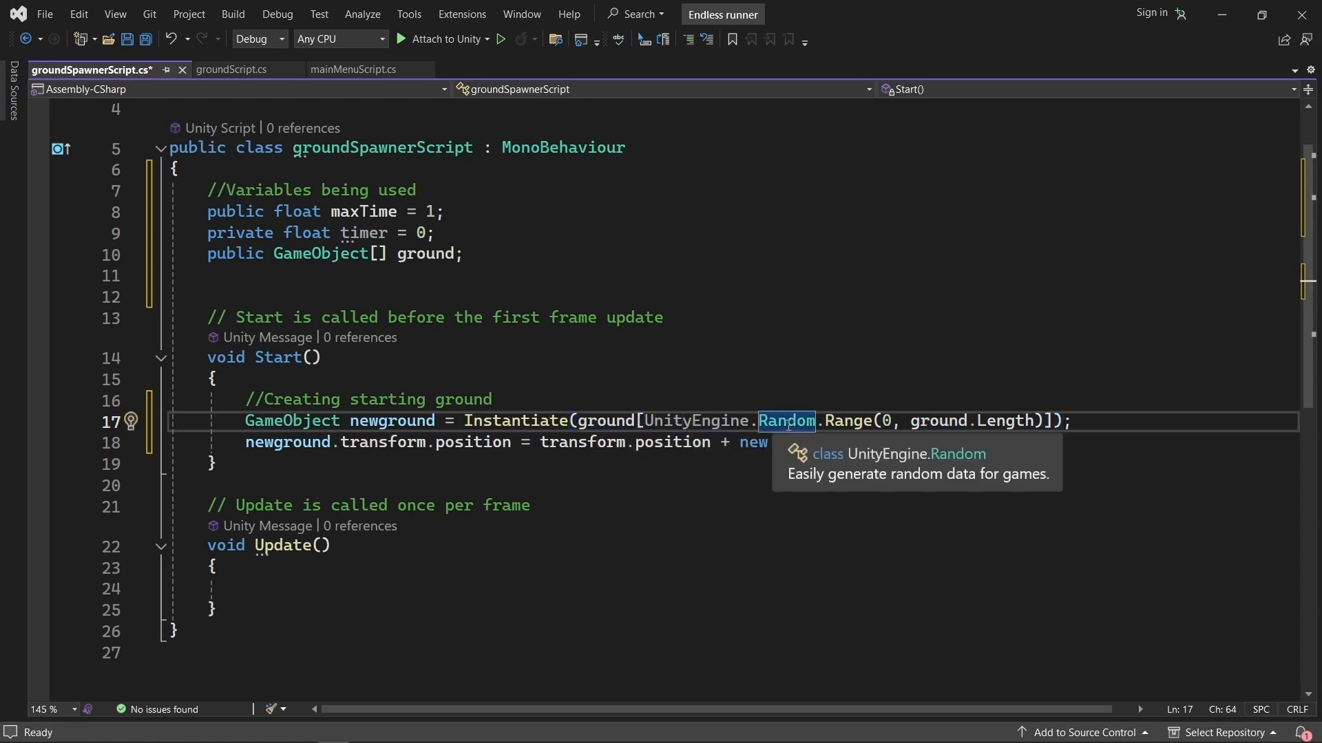
pyautogui.click(846, 420)
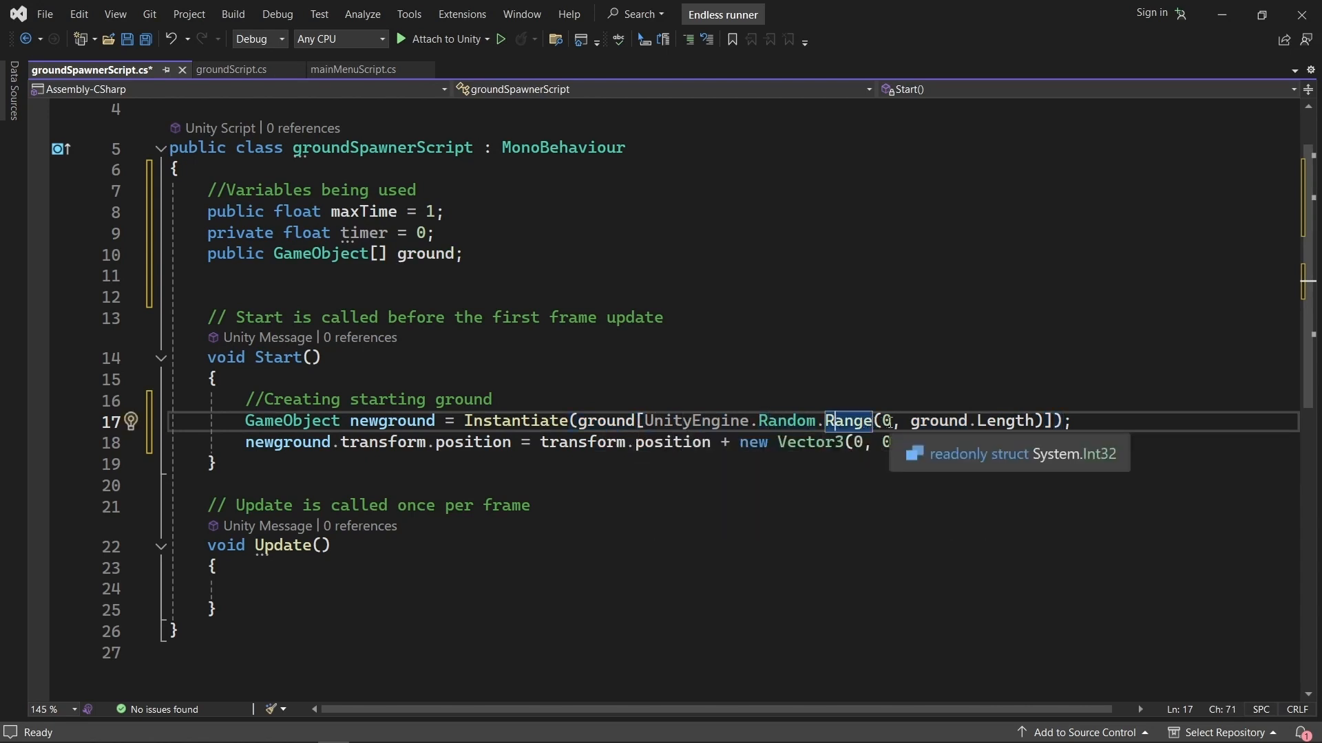
pyautogui.click(887, 421)
pyautogui.click(916, 421)
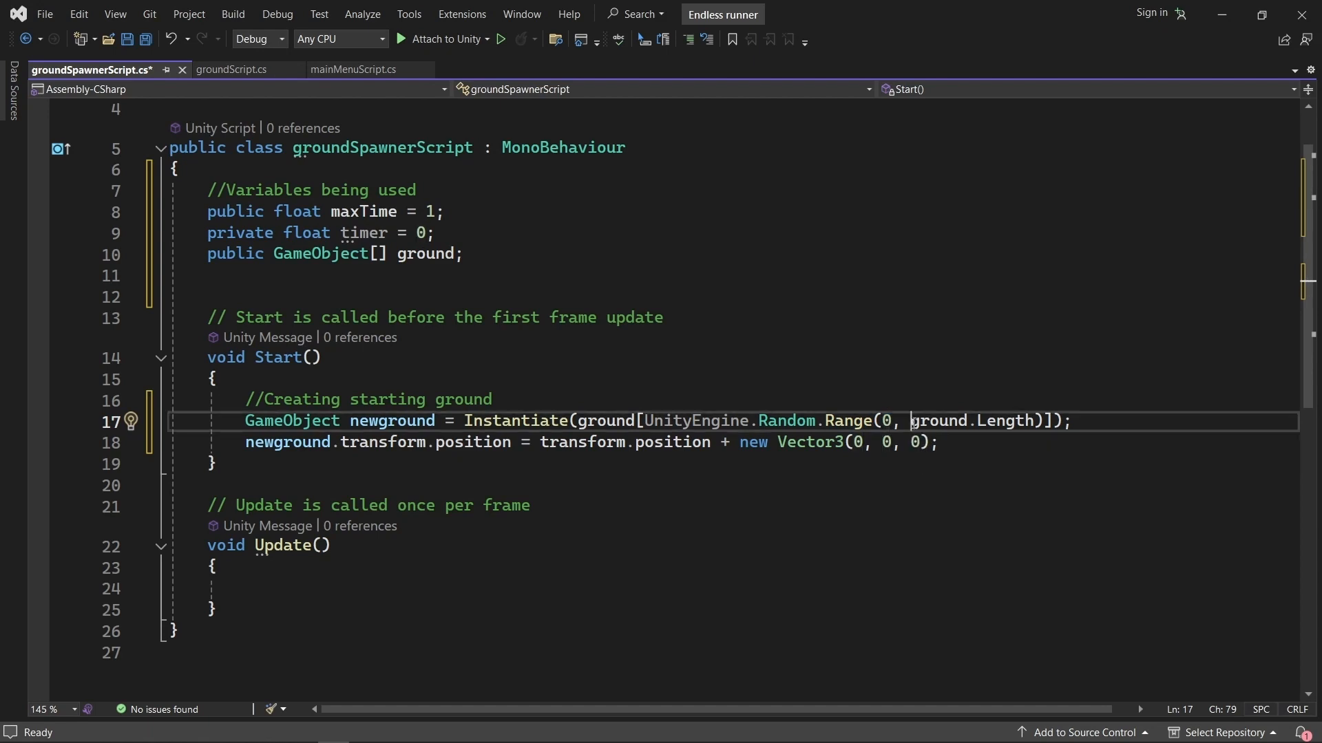
pyautogui.click(980, 421)
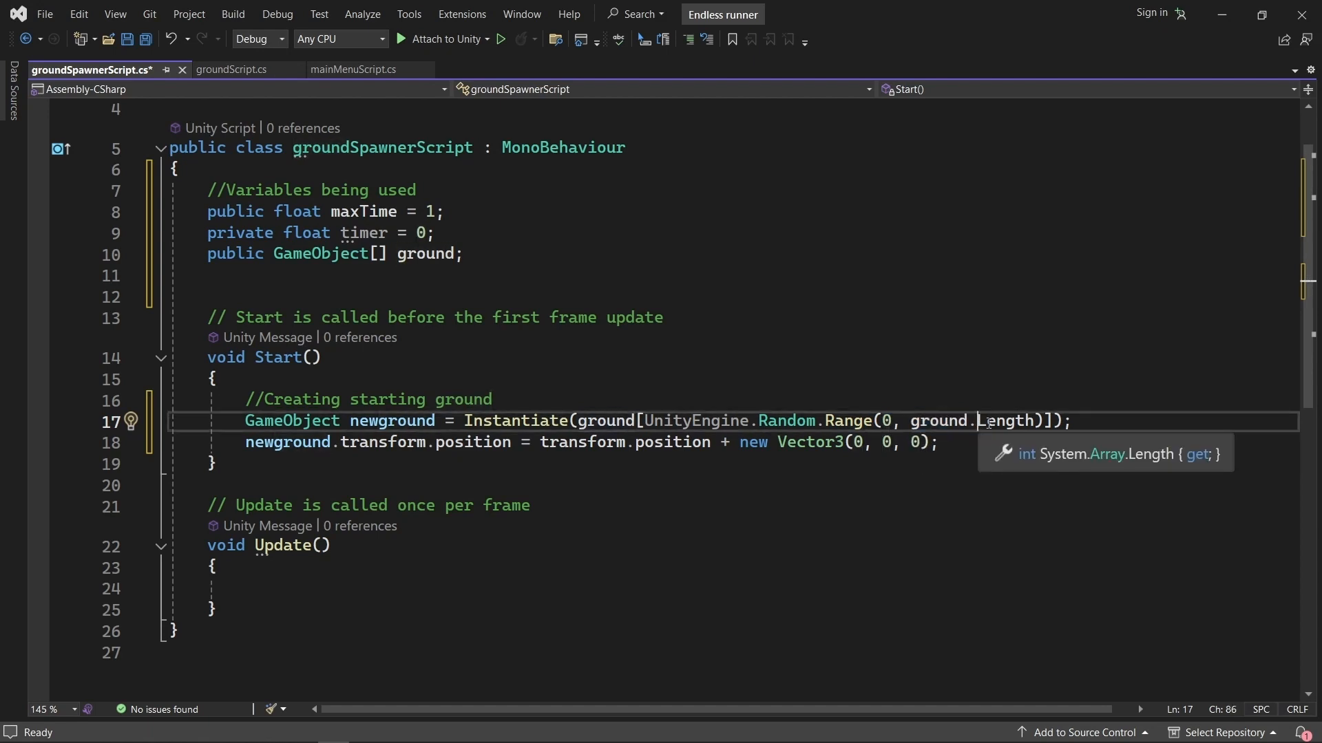
pyautogui.click(718, 421)
pyautogui.click(797, 421)
pyautogui.doubleClick(797, 421)
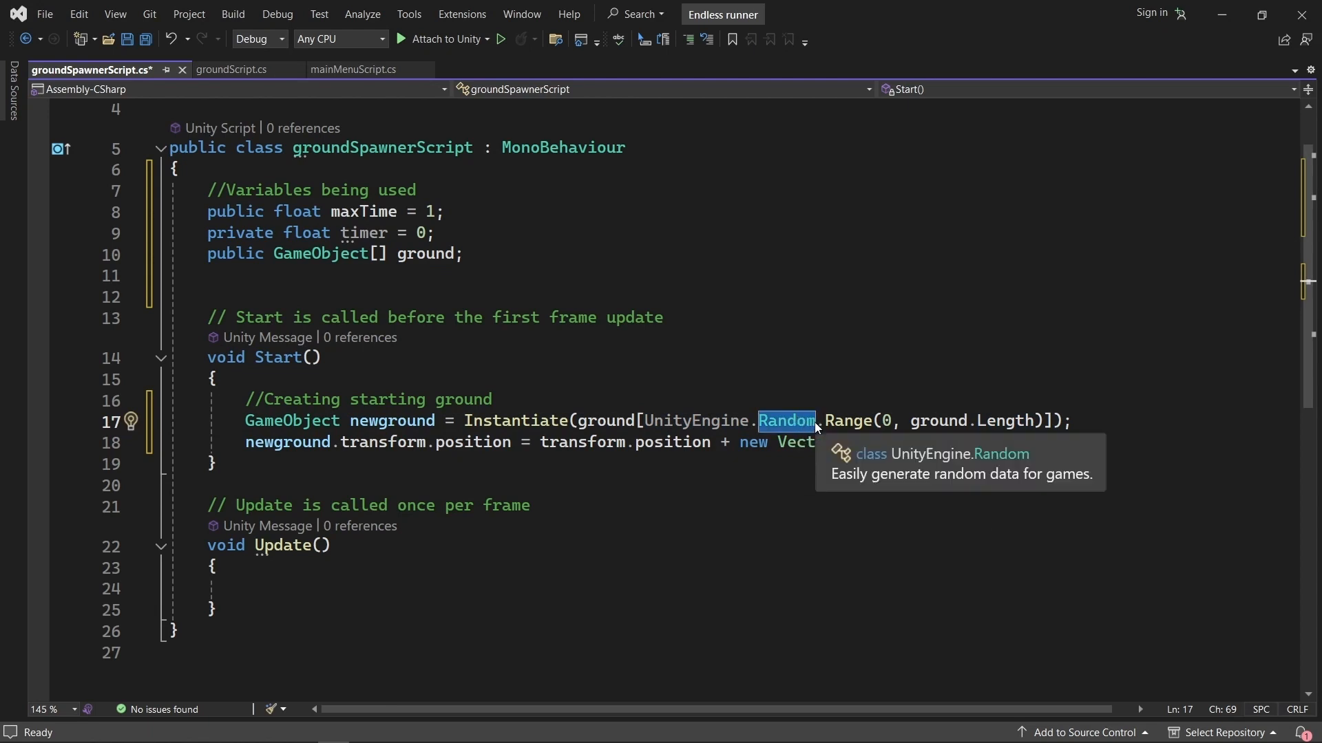
pyautogui.moveTo(787, 423)
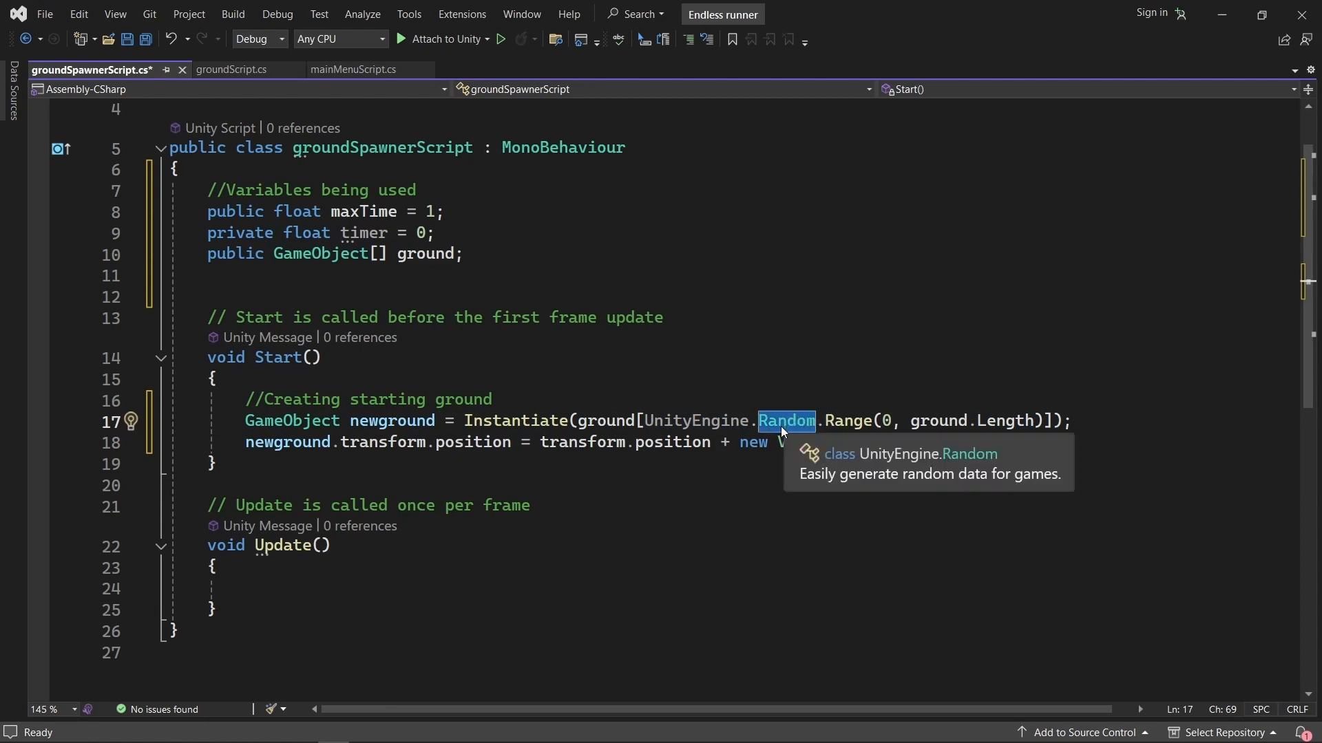
pyautogui.doubleClick(837, 422)
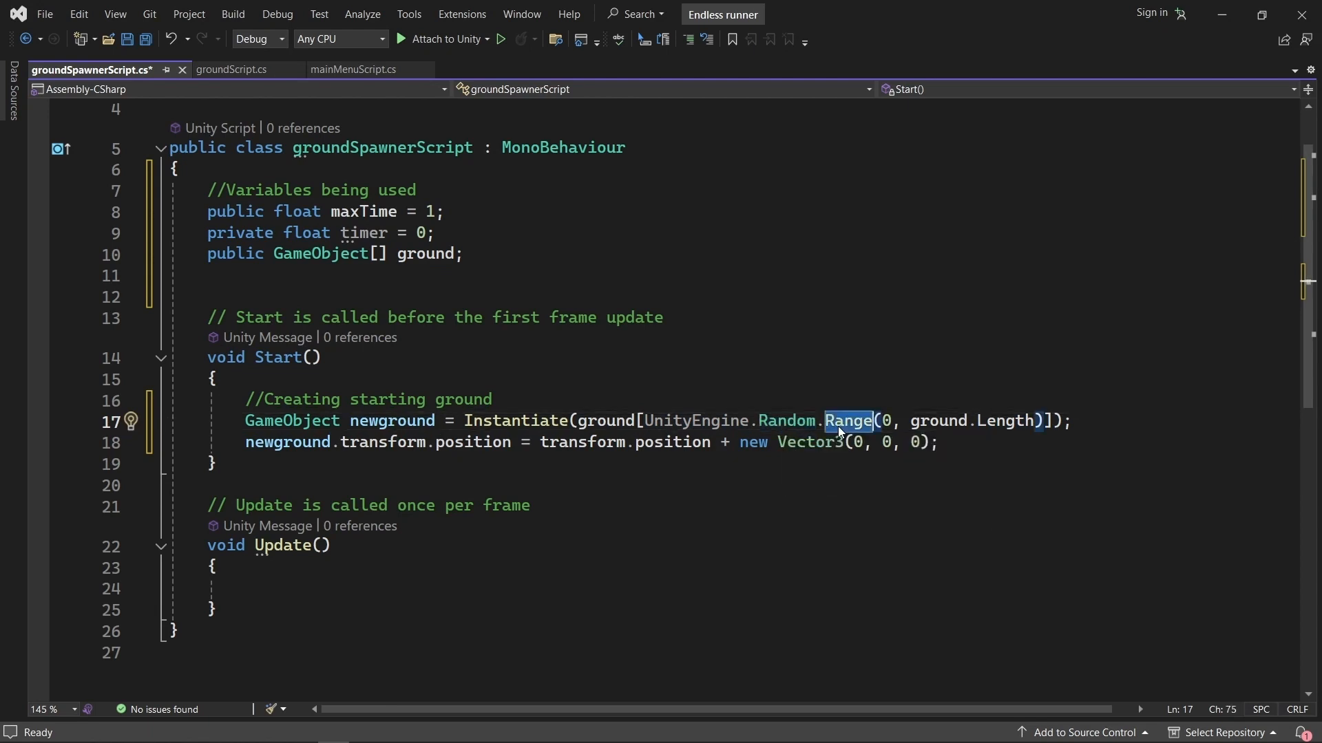
pyautogui.click(887, 427)
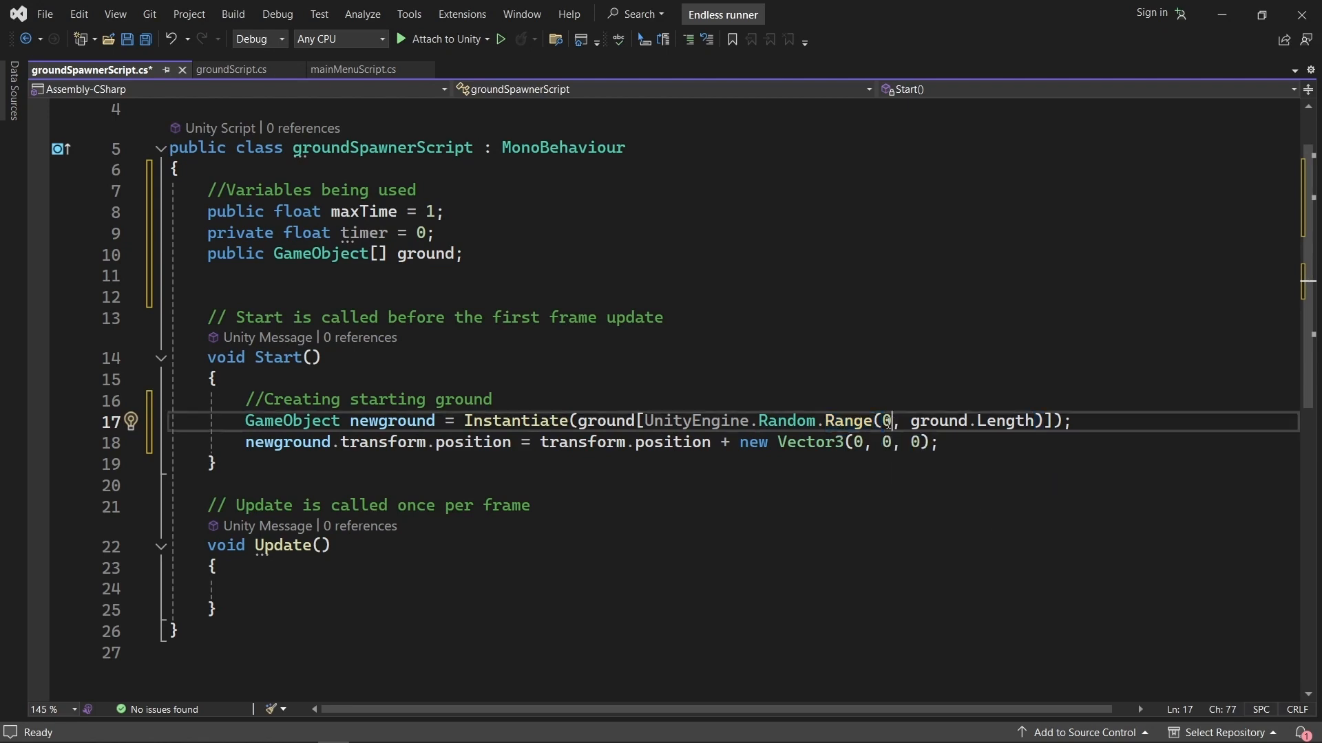
pyautogui.moveTo(910, 421); pyautogui.dragTo(1036, 420)
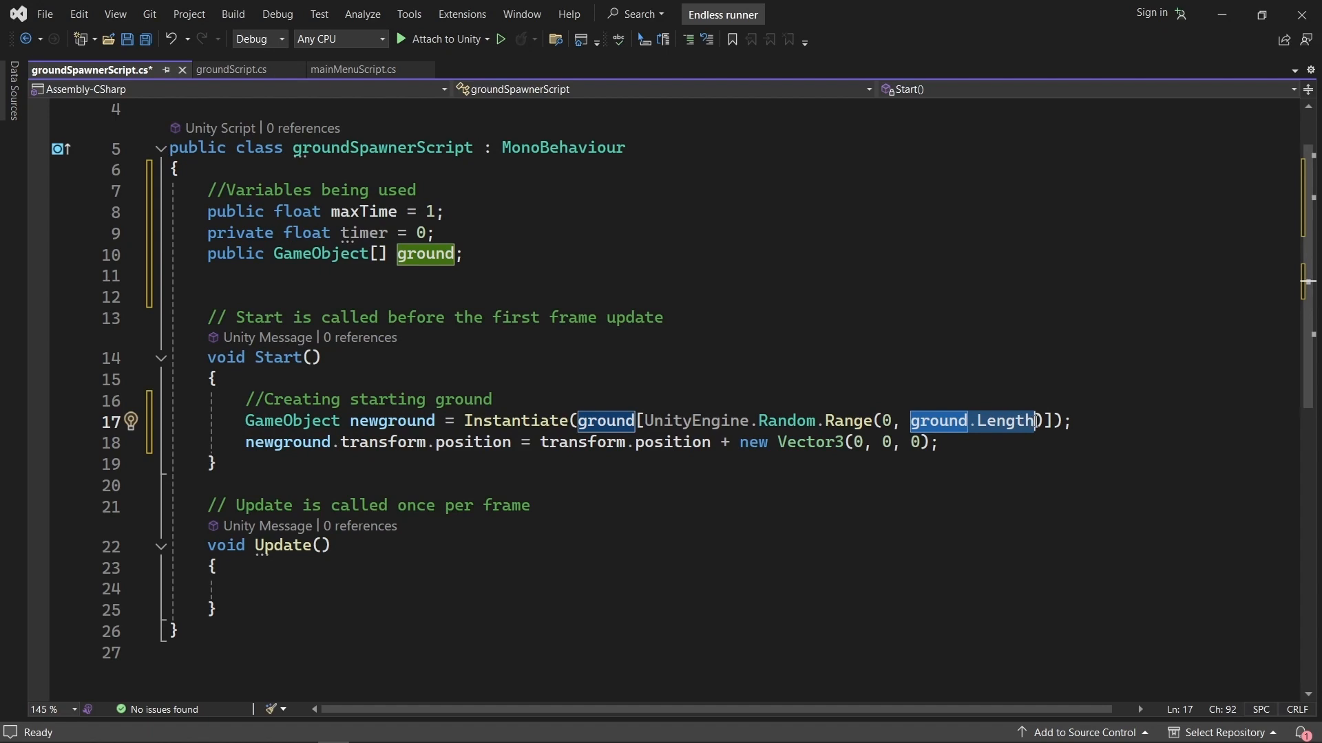
pyautogui.doubleClick(420, 255)
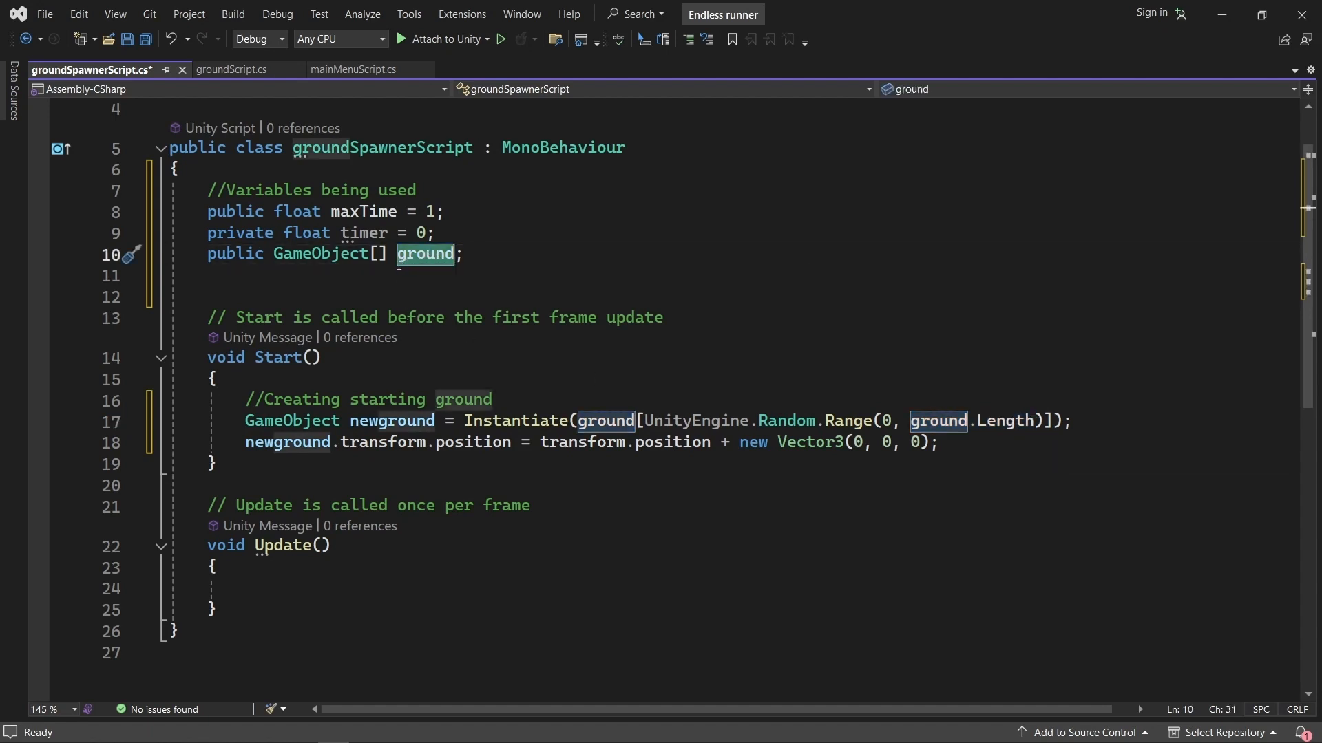
pyautogui.click(1004, 420)
pyautogui.doubleClick(1005, 420)
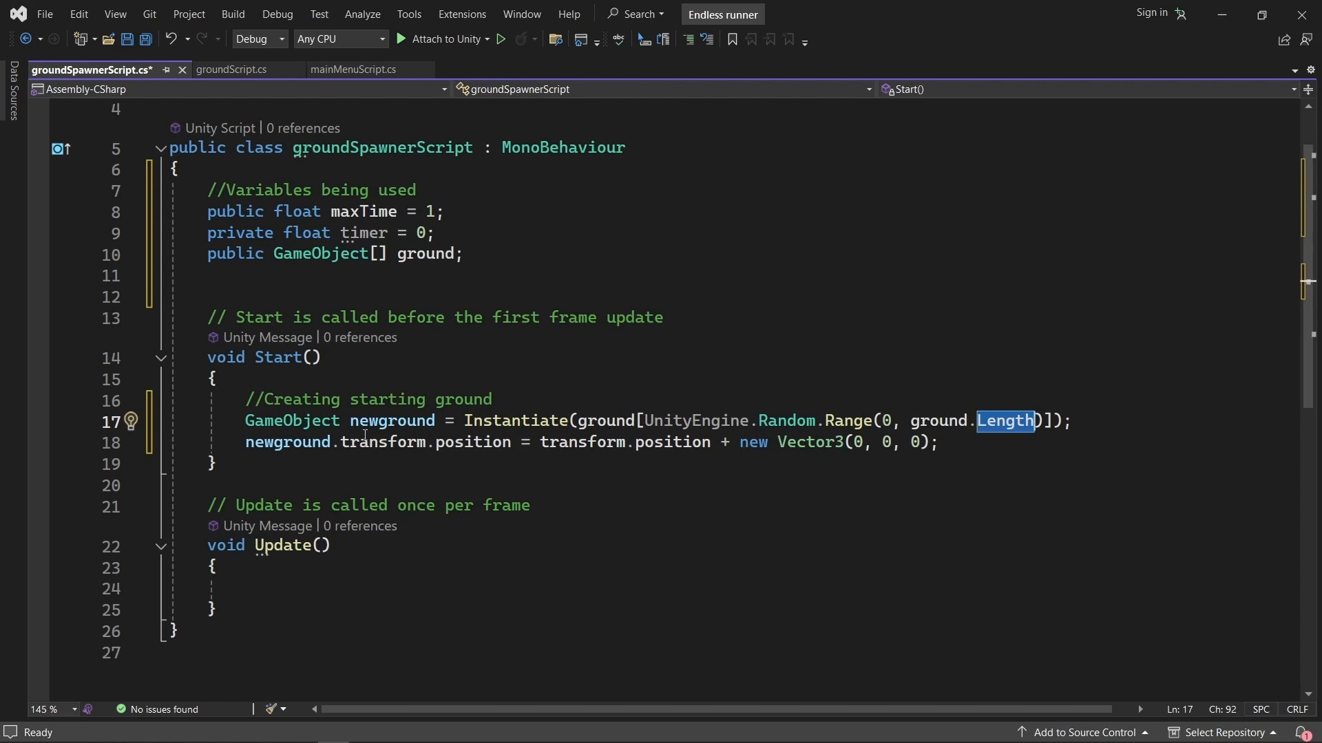
# Examine the line in Start that sets newground's position from the spawner's transform.position plus the Vector3 offset, and review the whole starting-ground block.
pyautogui.click(259, 444)
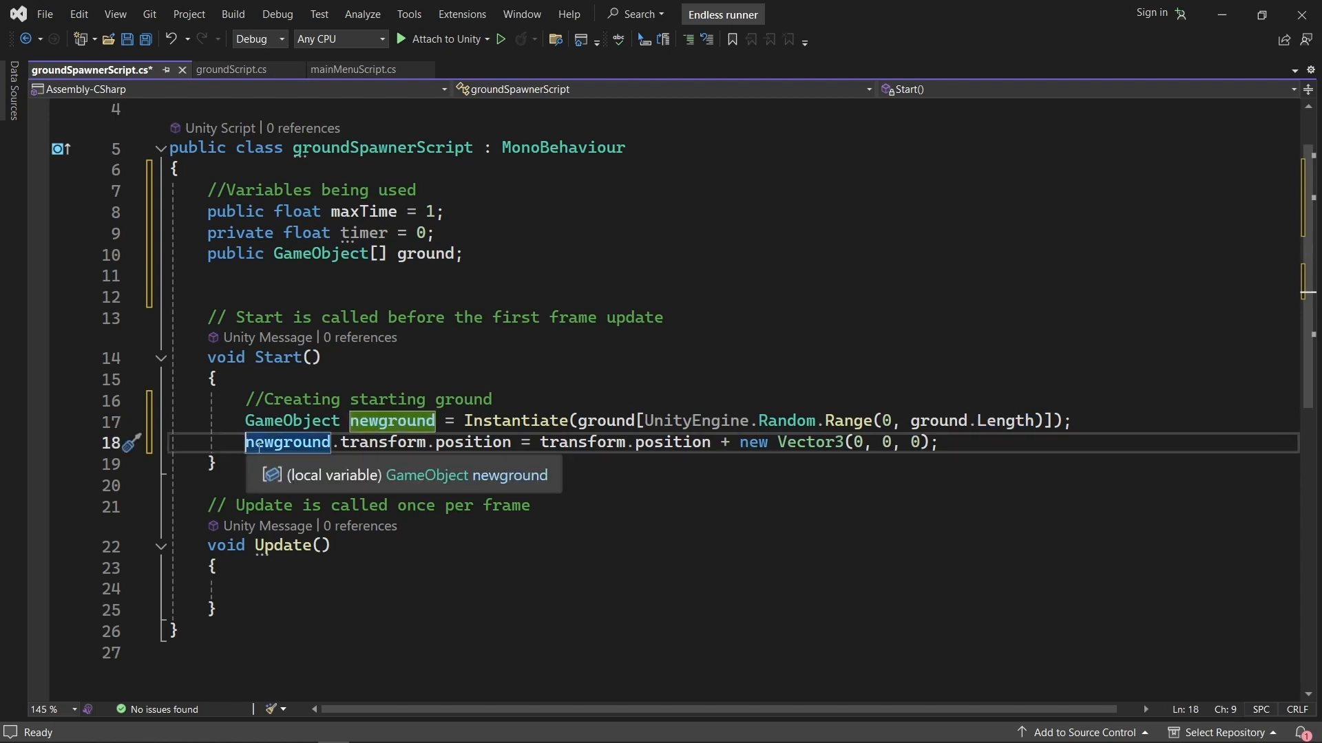
pyautogui.doubleClick(312, 444)
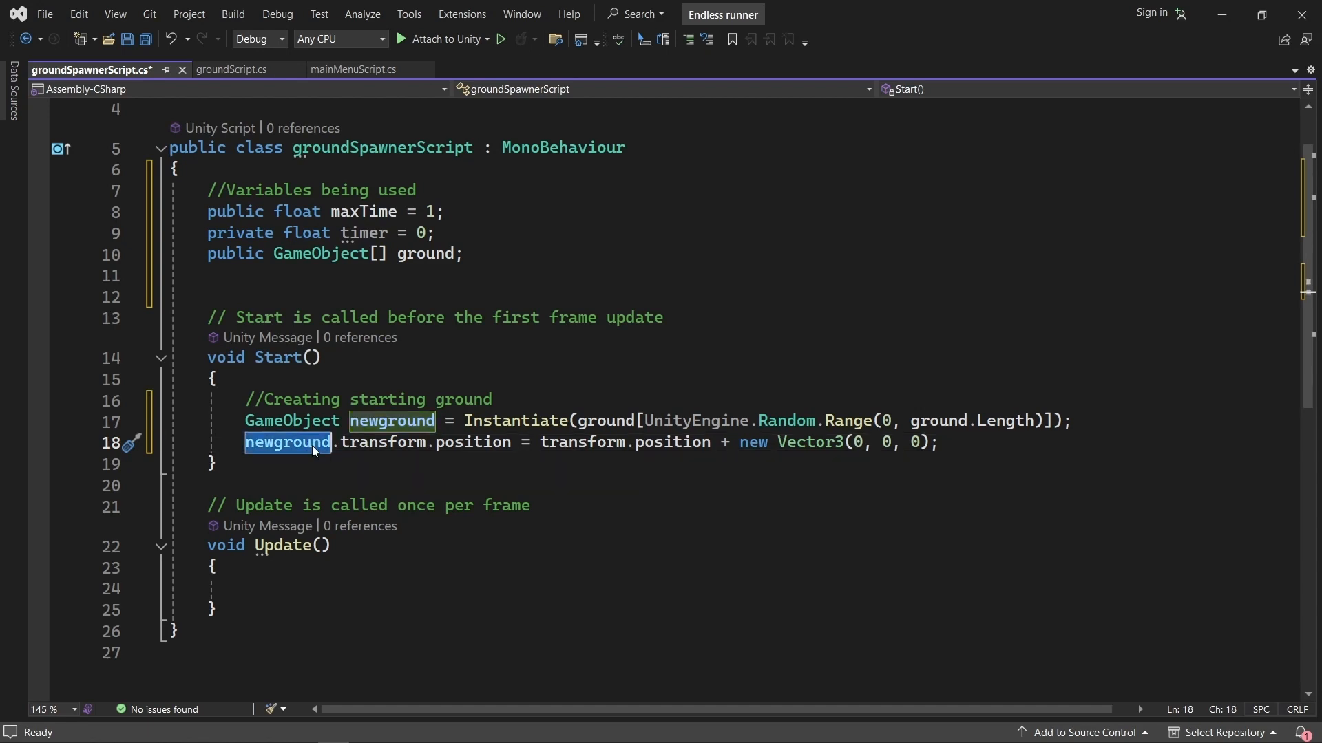
pyautogui.doubleClick(383, 444)
pyautogui.doubleClick(452, 444)
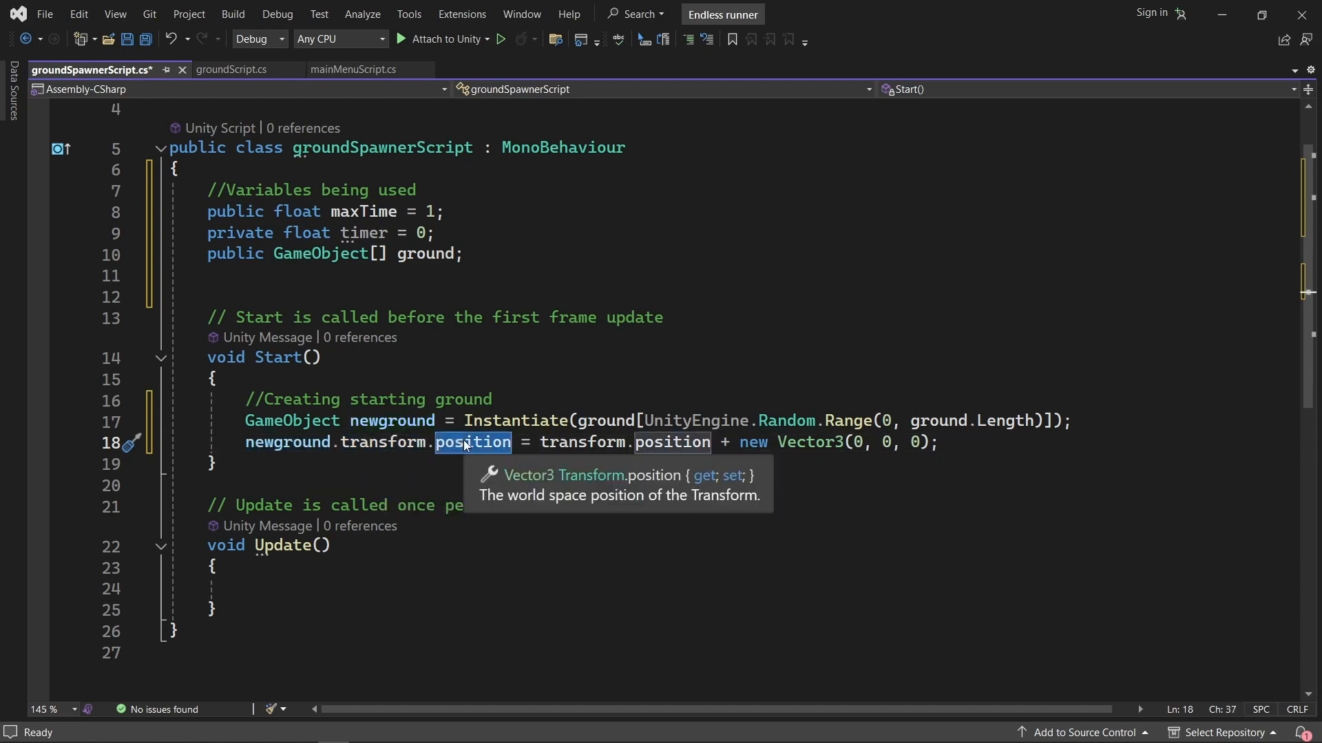
pyautogui.click(569, 444)
pyautogui.doubleClick(568, 444)
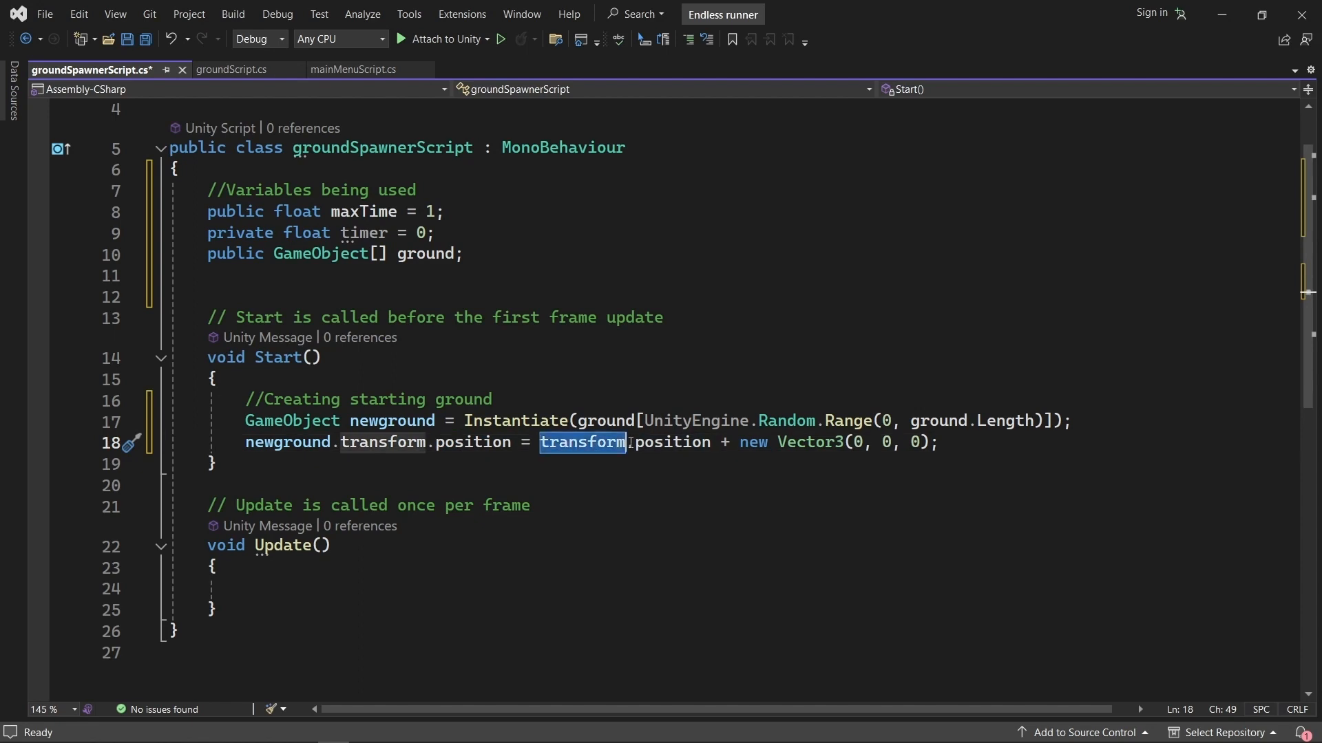
pyautogui.doubleClick(647, 444)
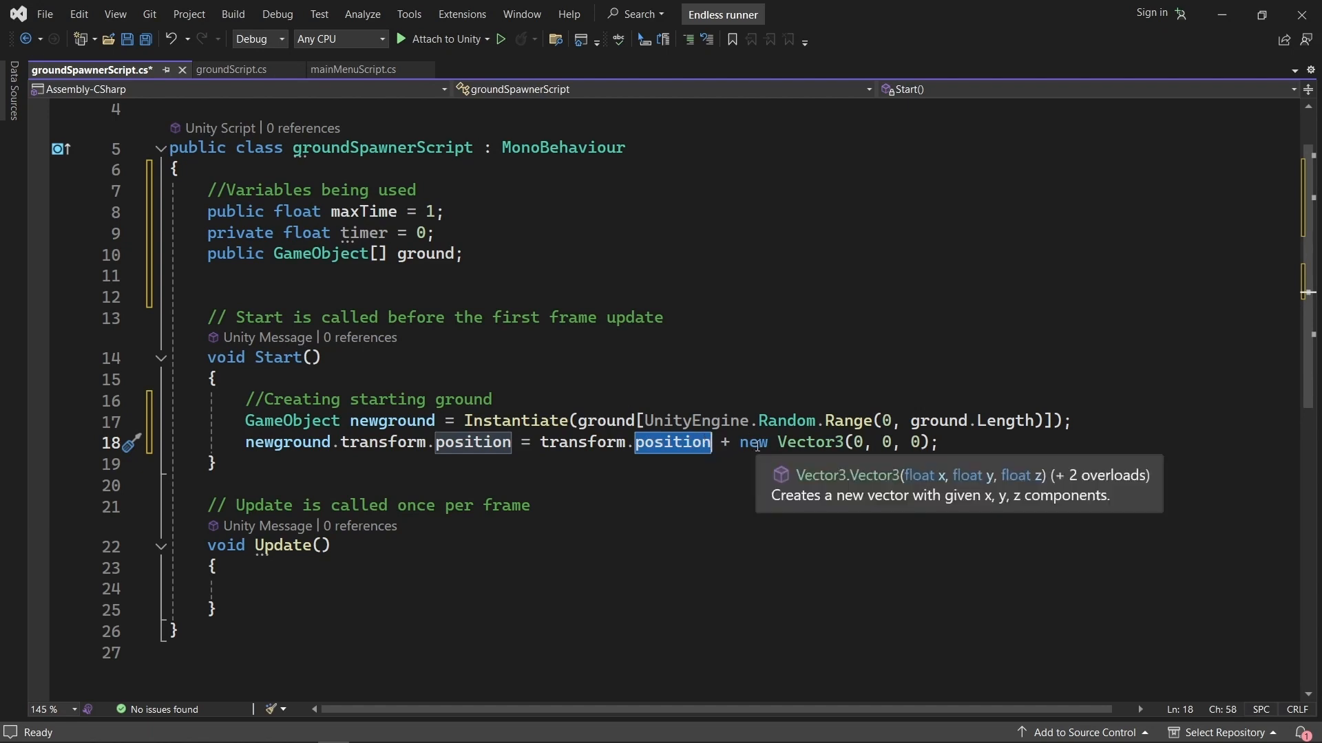
pyautogui.moveTo(772, 444); pyautogui.dragTo(931, 444)
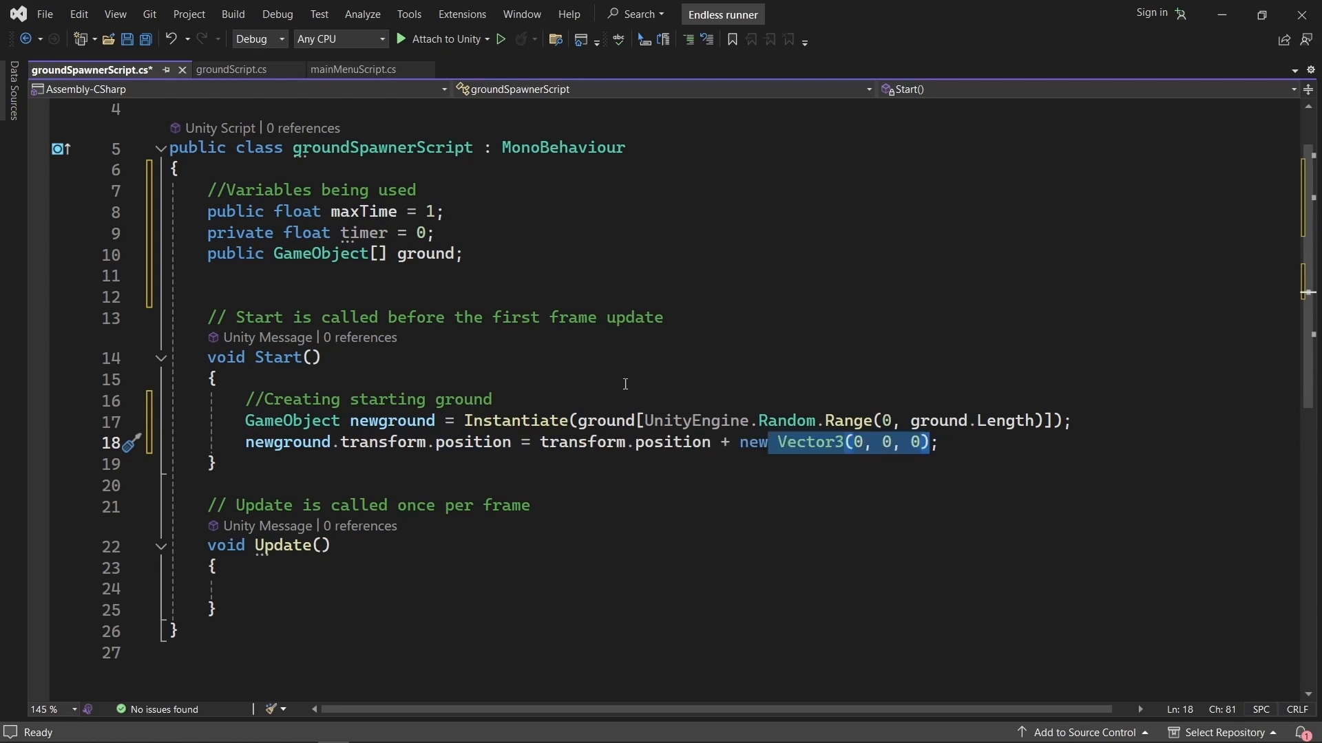
pyautogui.click(943, 444)
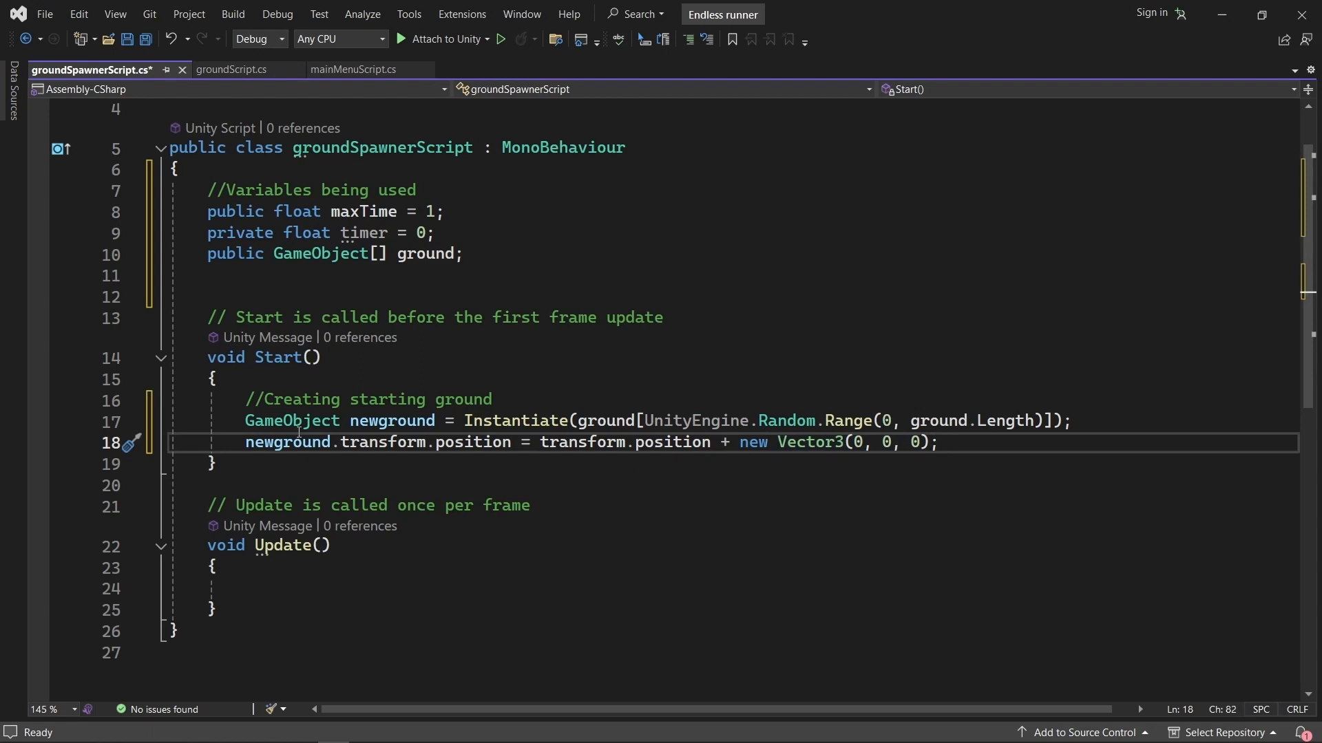
pyautogui.moveTo(940, 443); pyautogui.dragTo(236, 400)
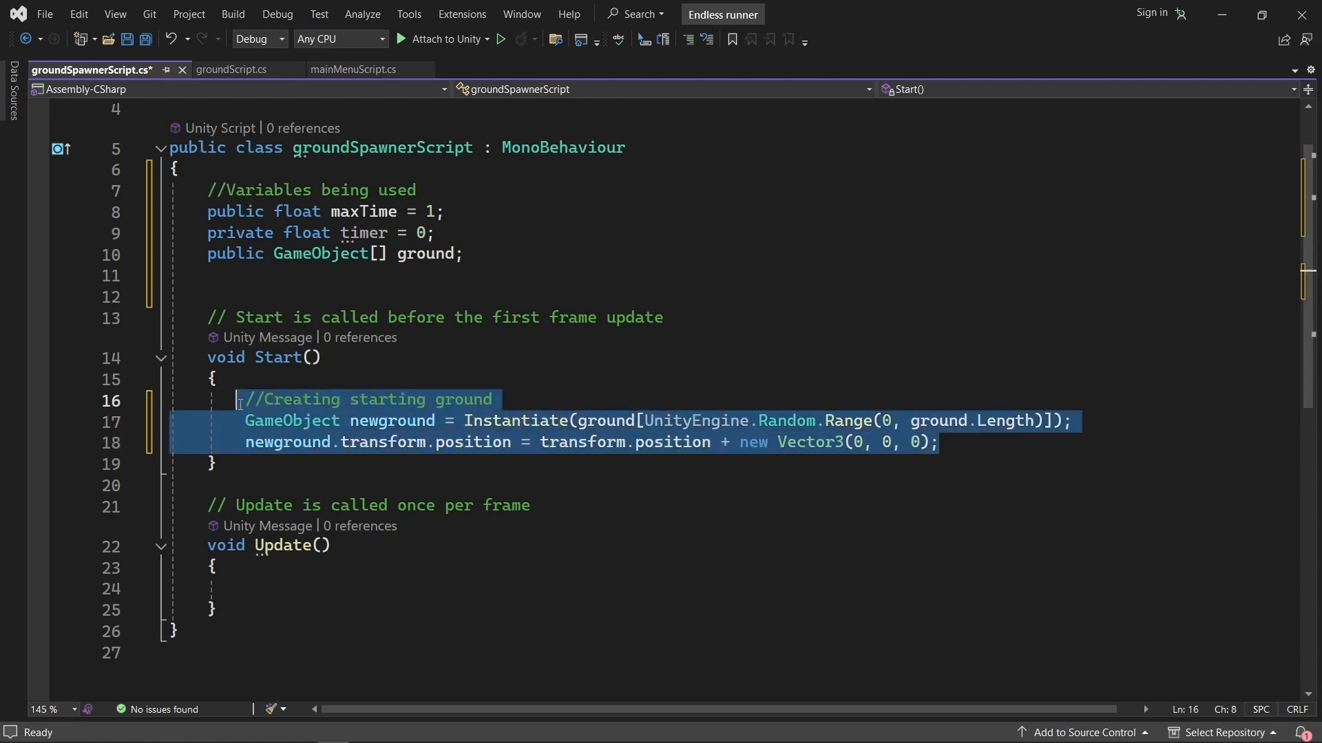
pyautogui.click(499, 402)
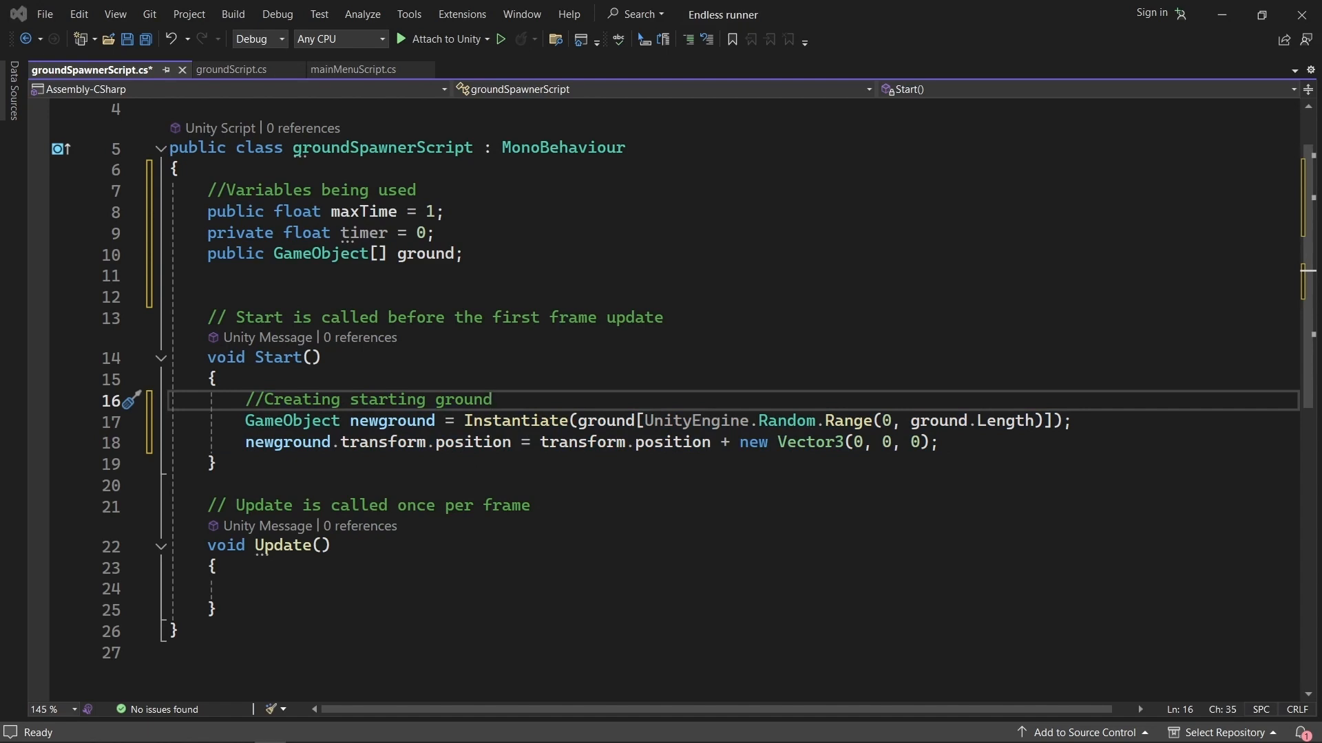
# Add Update code that, when timer > maxTime, spawns random ground at the spawner, calls Destroy(newground, 18) and resets timer; increment timer by Time.deltaTime.
pyautogui.click(272, 567)
pyautogui.click(275, 590)
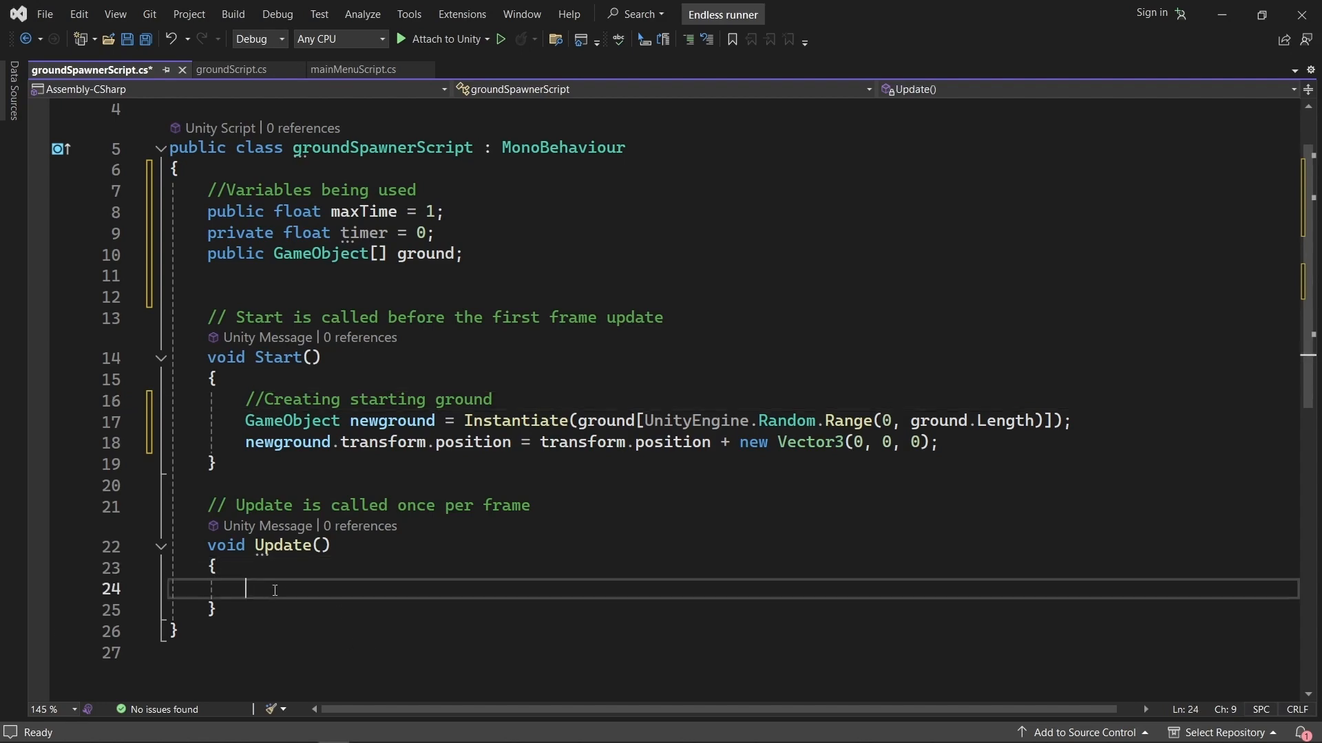
pyautogui.write('//Creating ground over time         if (timer > maxTime)         {             GameObject newground = Instantiate((ground[UnityEngine.Random.Range(0, ground.Length)]));             newground.transform.position = transform.position + new Vector3(0, 0, 0);             Destroy(newground, 18);             timer = 0;         }          timer += Time.deltaTime;')
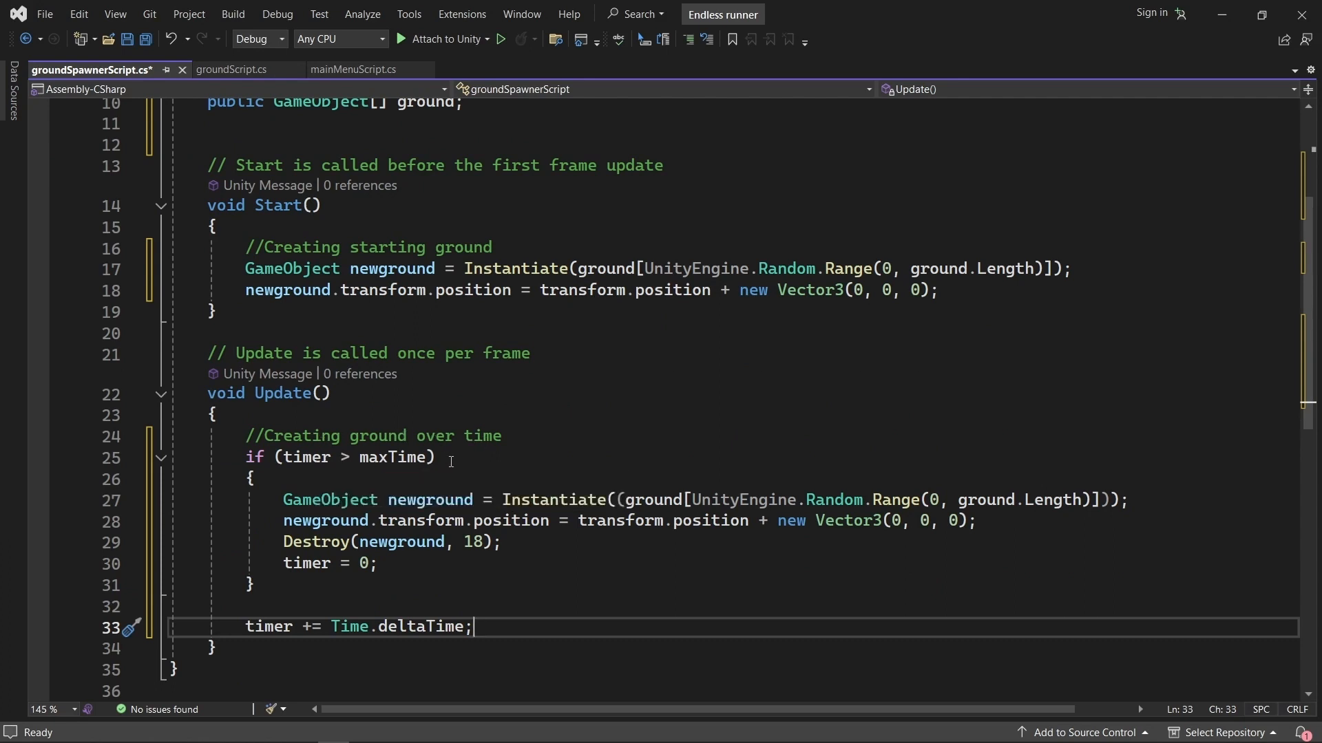
# Examine Update's timer > maxTime condition and compare the spawning block it runs with the starting-ground lines in Start.
pyautogui.moveTo(246, 457); pyautogui.dragTo(256, 480)
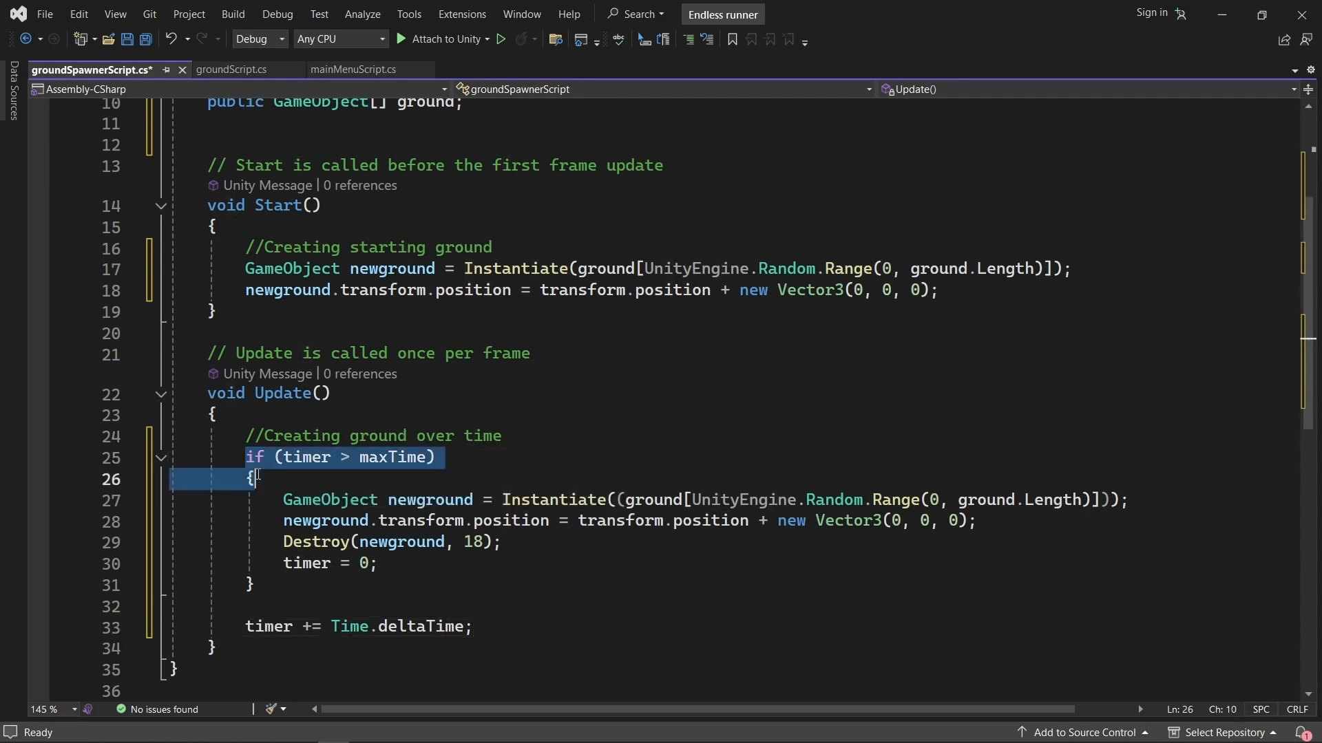
pyautogui.doubleClick(297, 457)
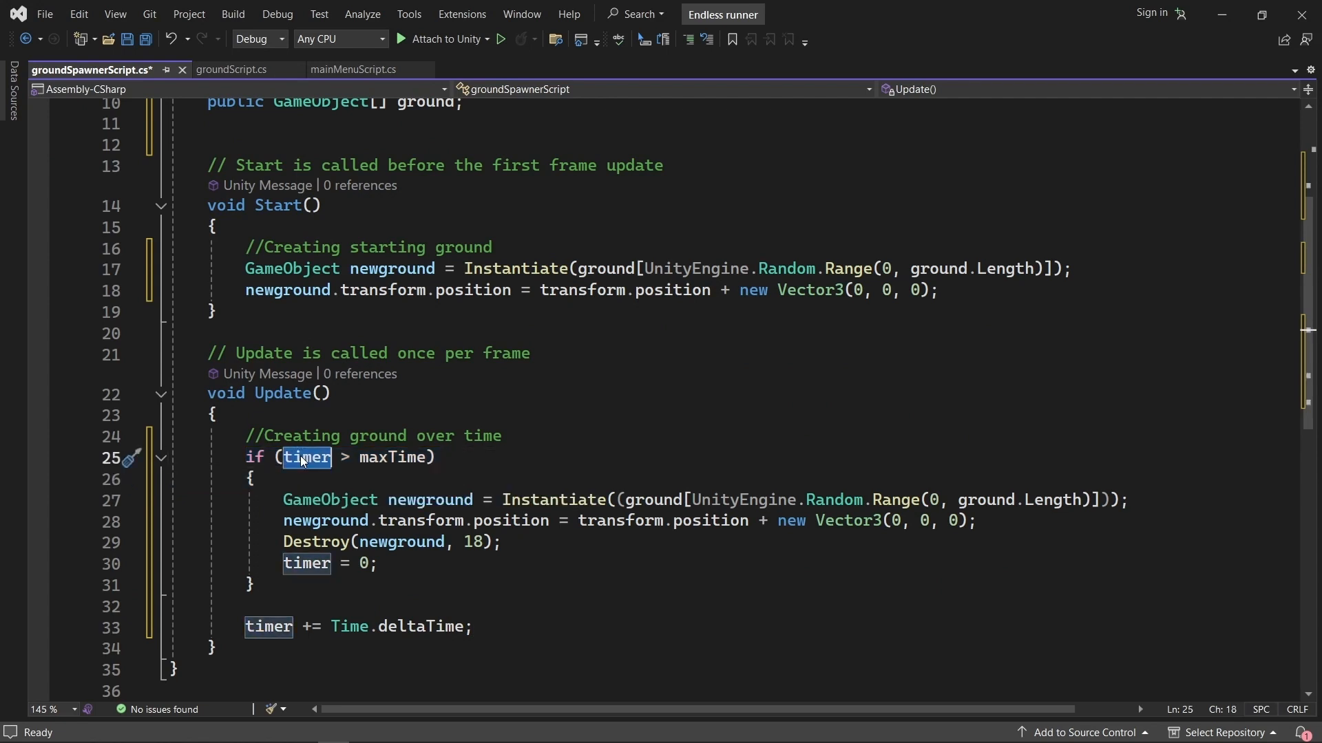
pyautogui.click(383, 457)
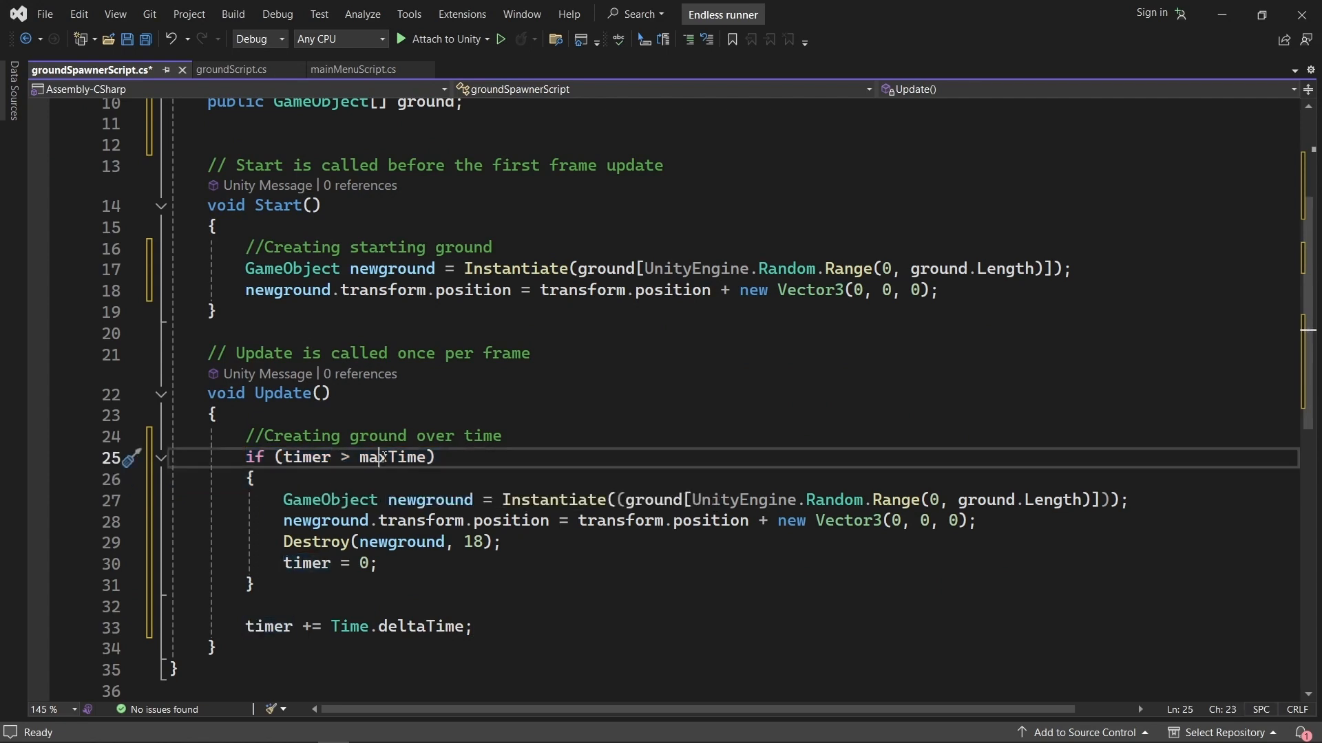
pyautogui.moveTo(283, 499); pyautogui.dragTo(403, 563)
pyautogui.moveTo(245, 268); pyautogui.dragTo(1007, 304)
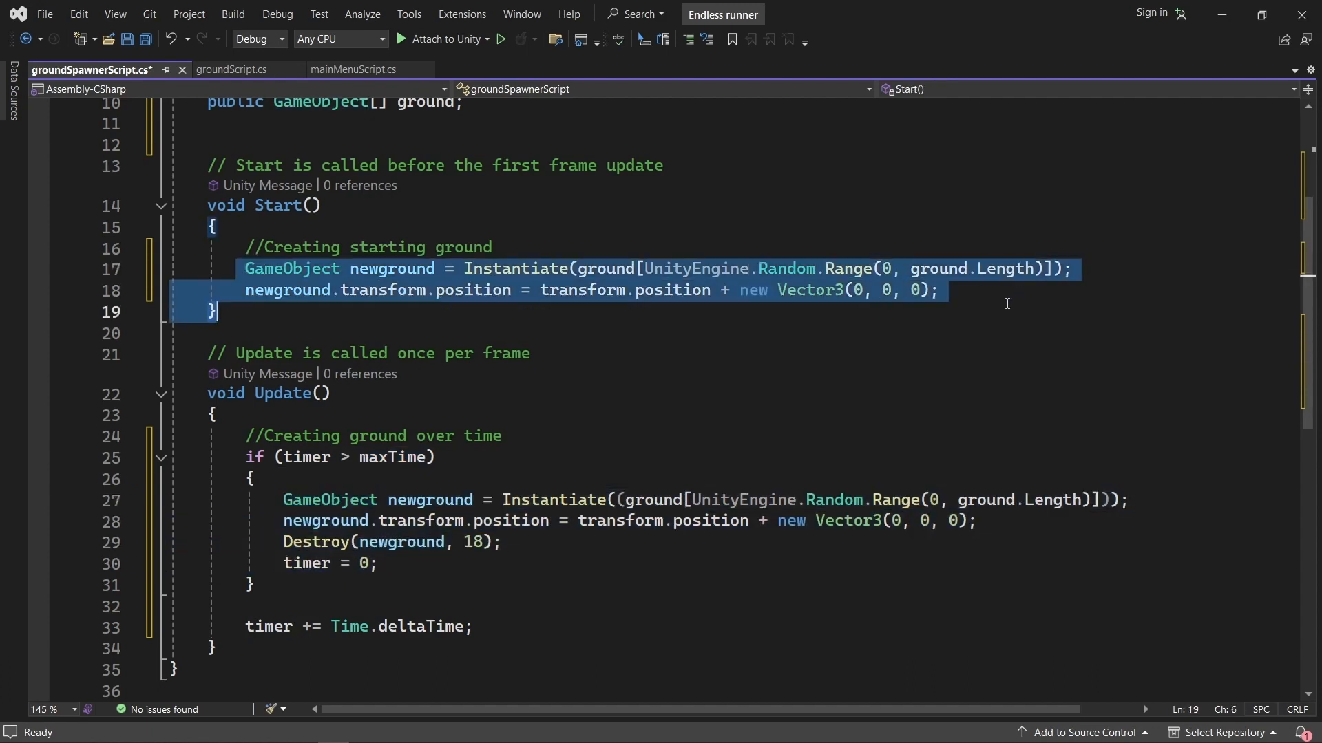
pyautogui.click(554, 239)
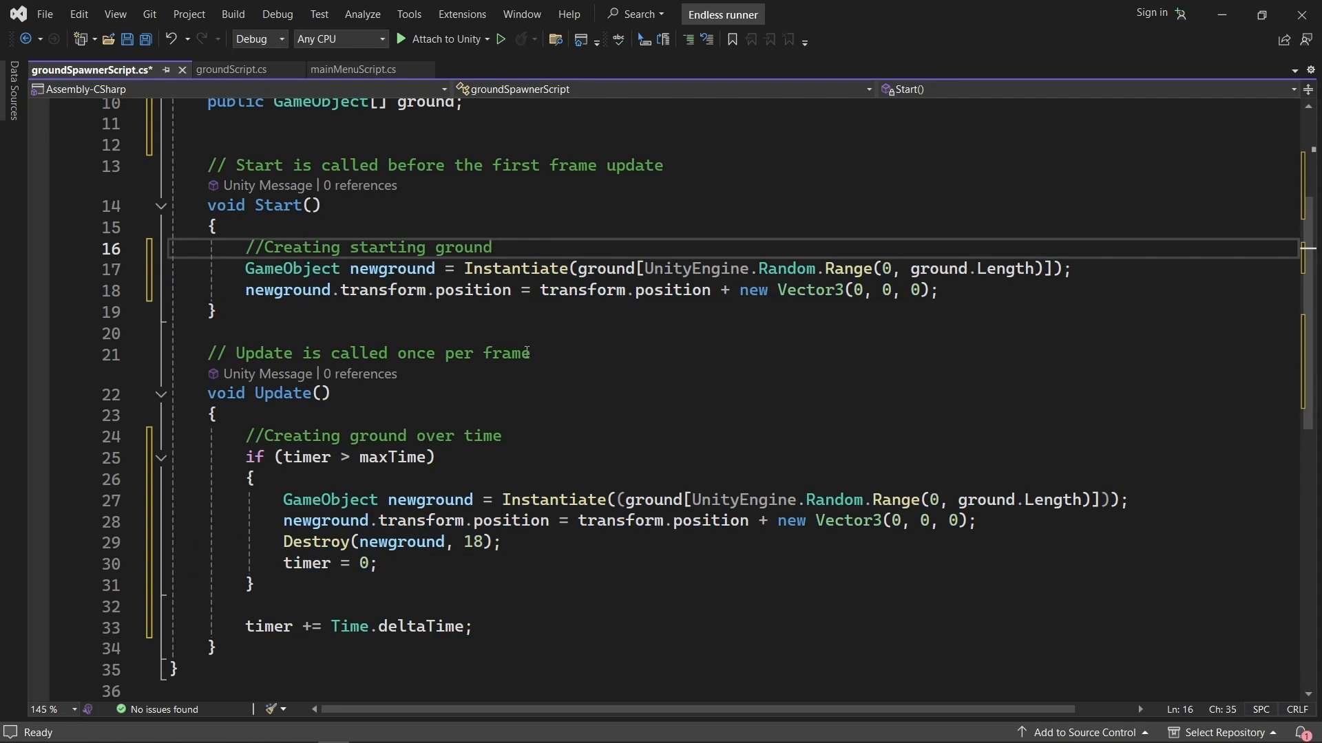
# Examine the Destroy(newground, 18) call, its object and delay arguments, and the timer = 0 reset line.
pyautogui.moveTo(279, 547); pyautogui.dragTo(285, 563)
pyautogui.click(282, 549)
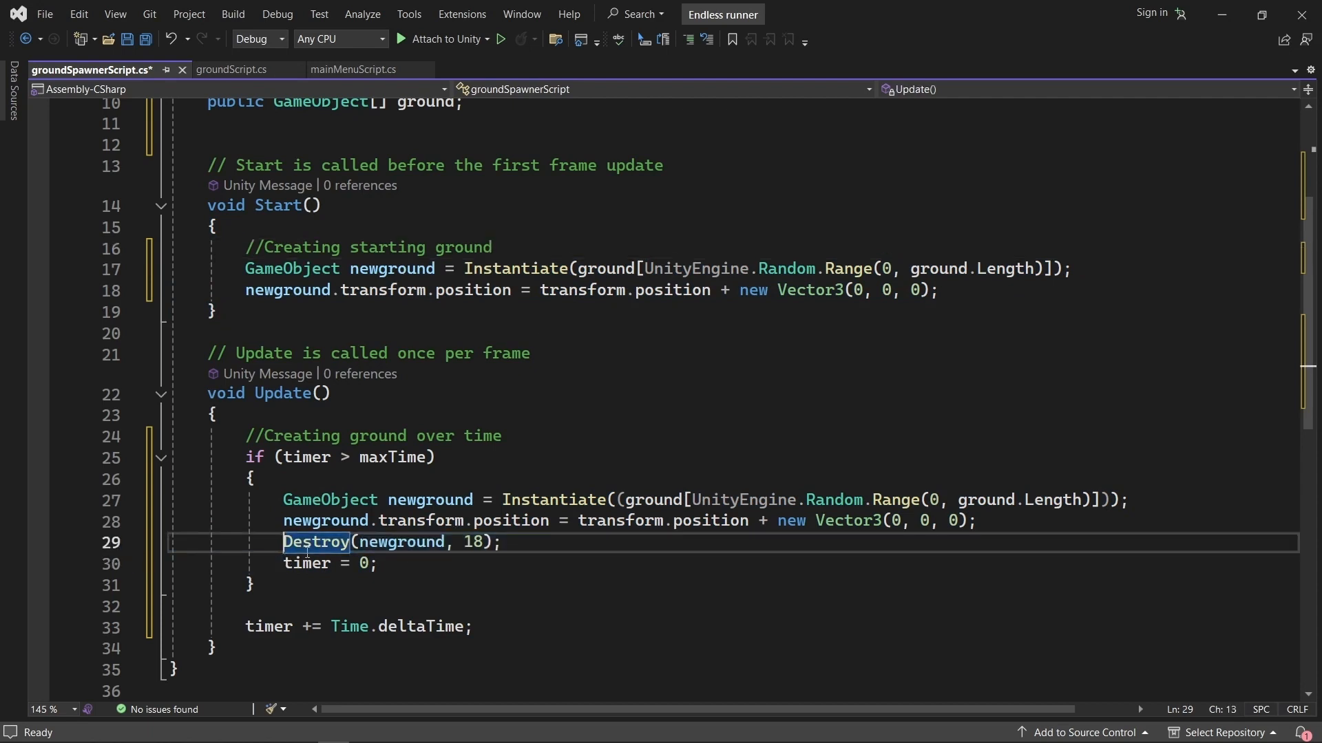
pyautogui.doubleClick(399, 542)
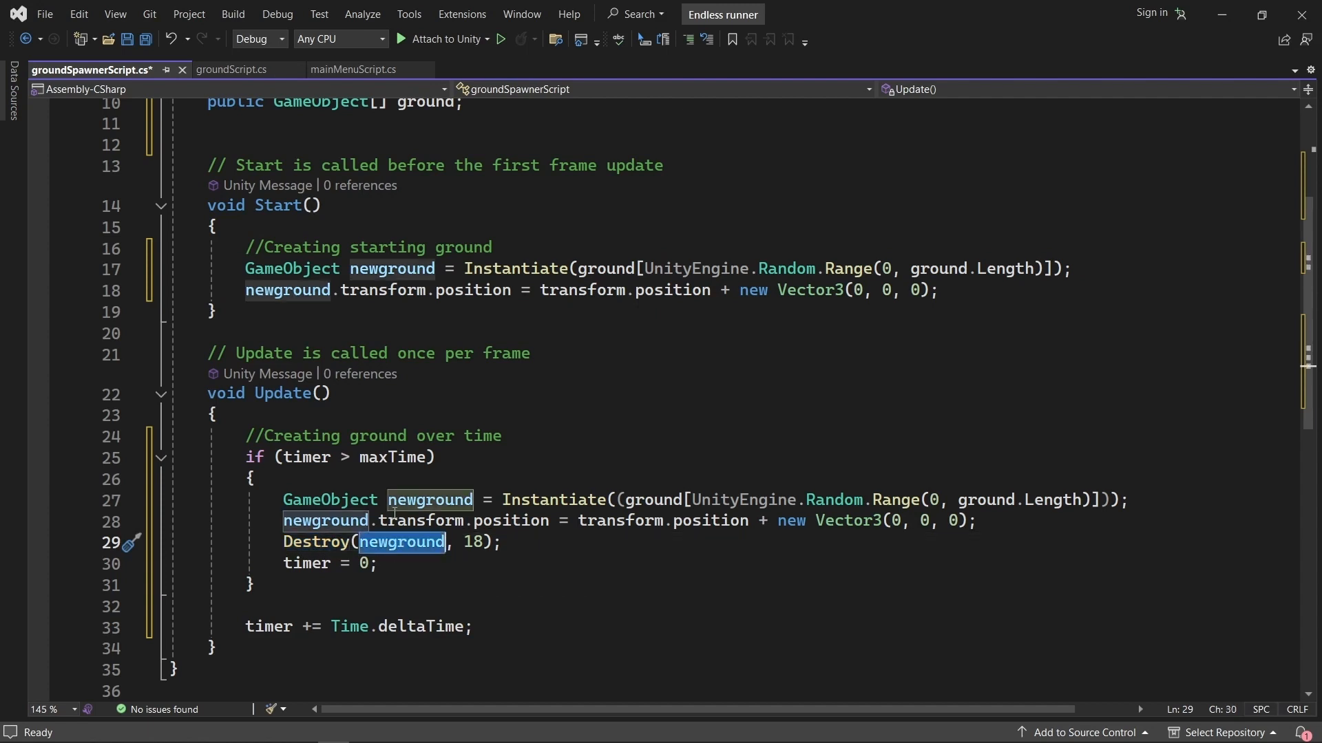
pyautogui.doubleClick(474, 542)
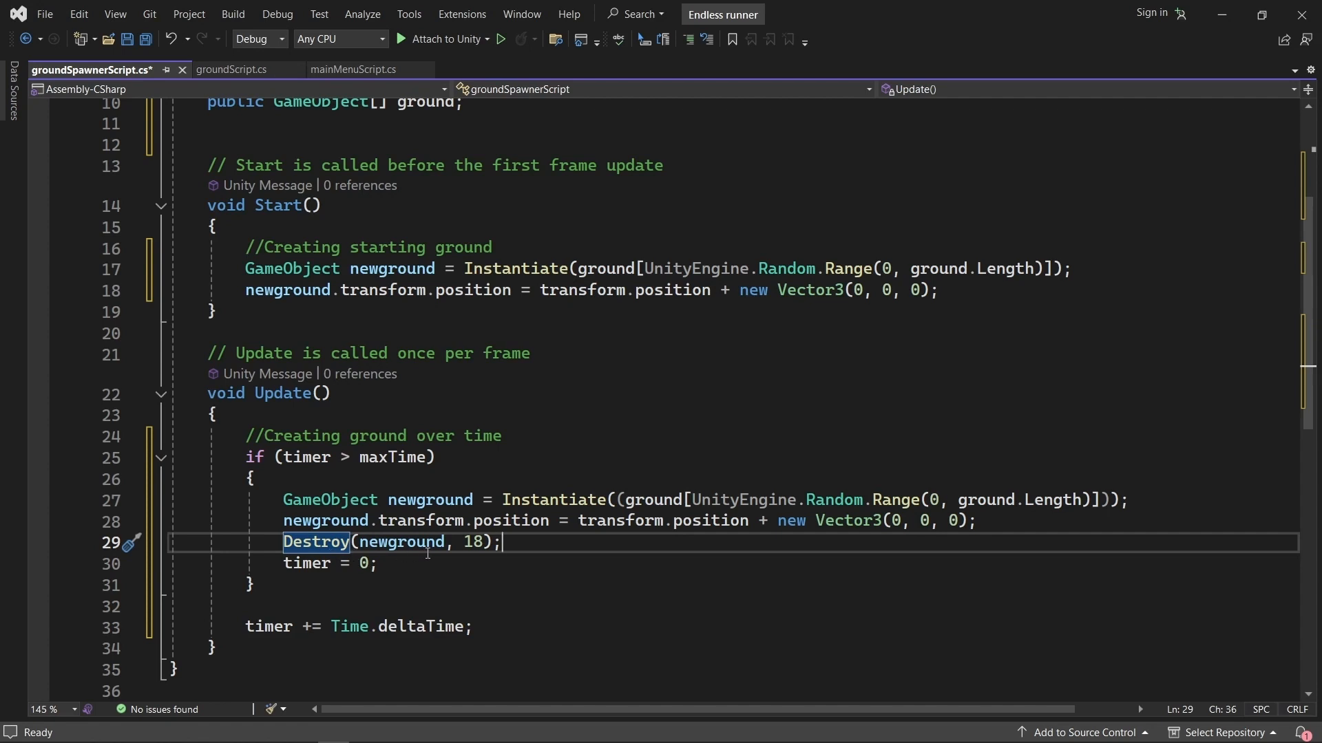
pyautogui.moveTo(386, 568); pyautogui.dragTo(300, 567)
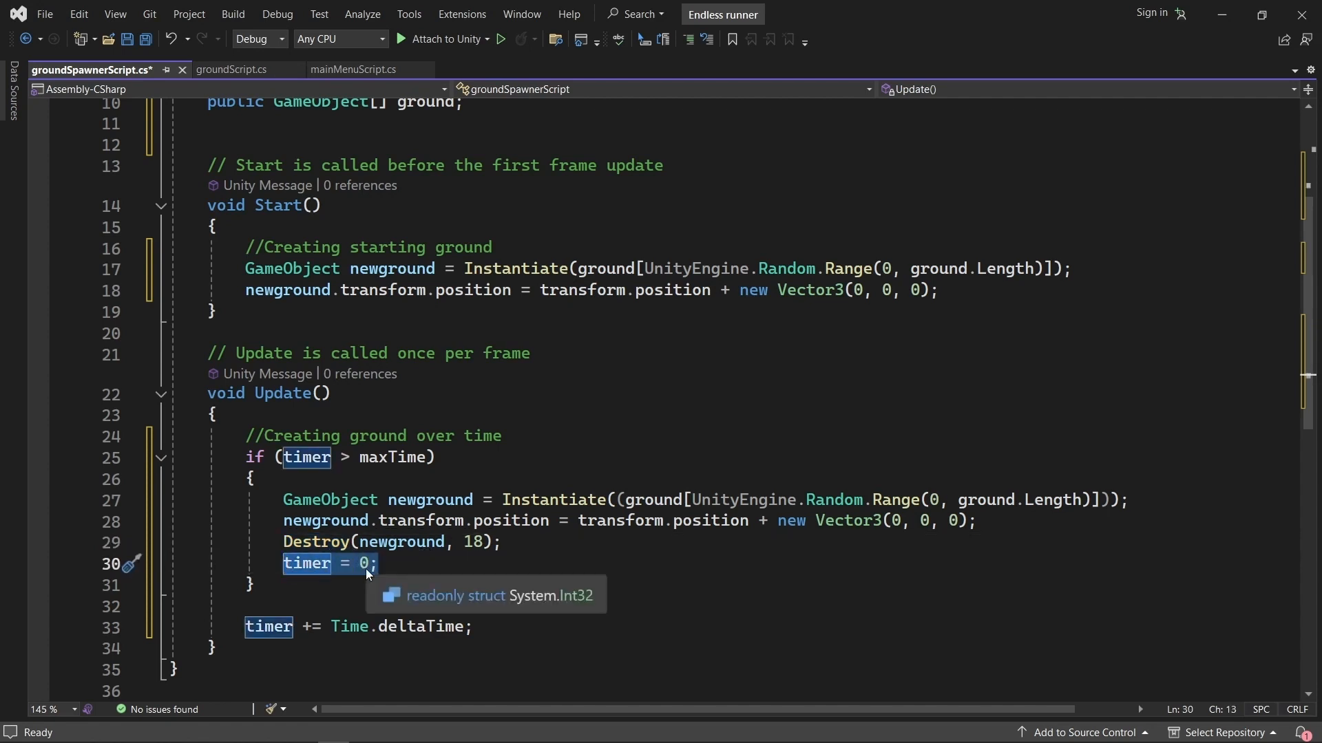
# Examine the line at the end of Update that increments timer by Time.deltaTime.
pyautogui.click(249, 628)
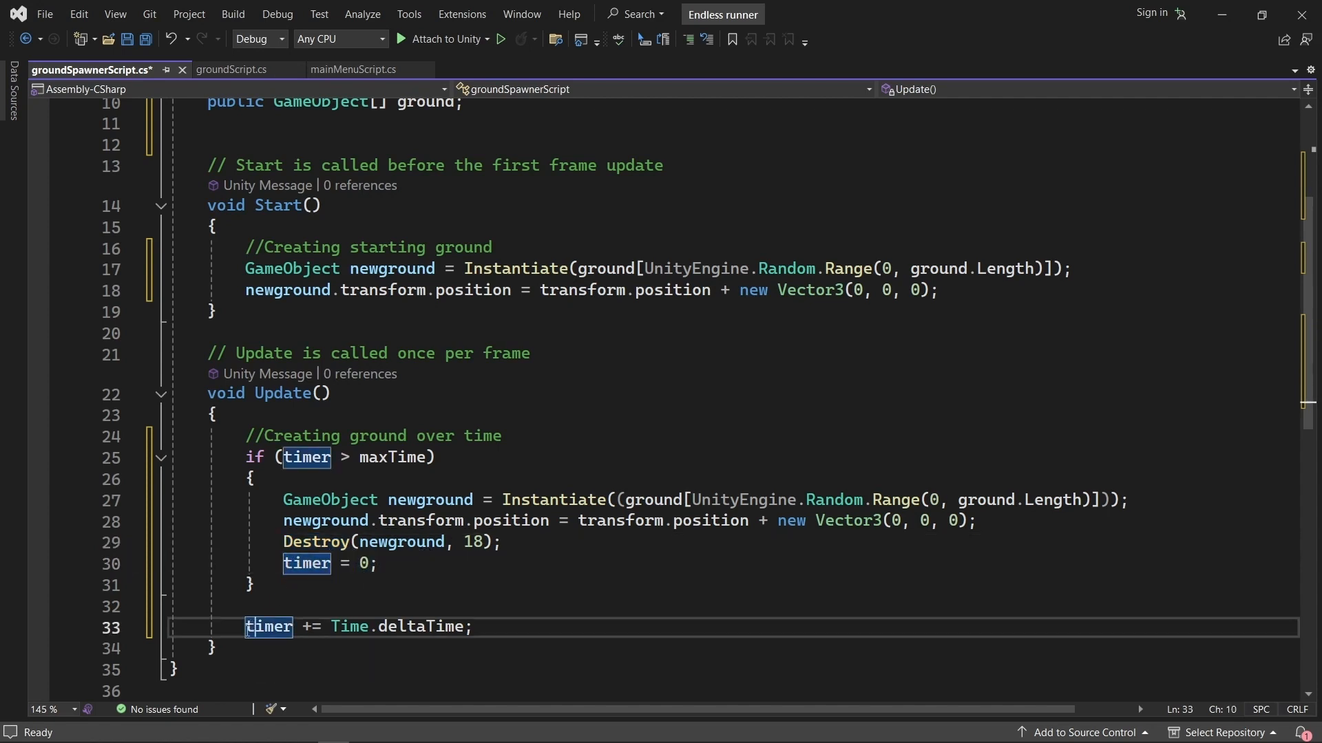
pyautogui.scroll(-1, 473, 639)
pyautogui.click(283, 563)
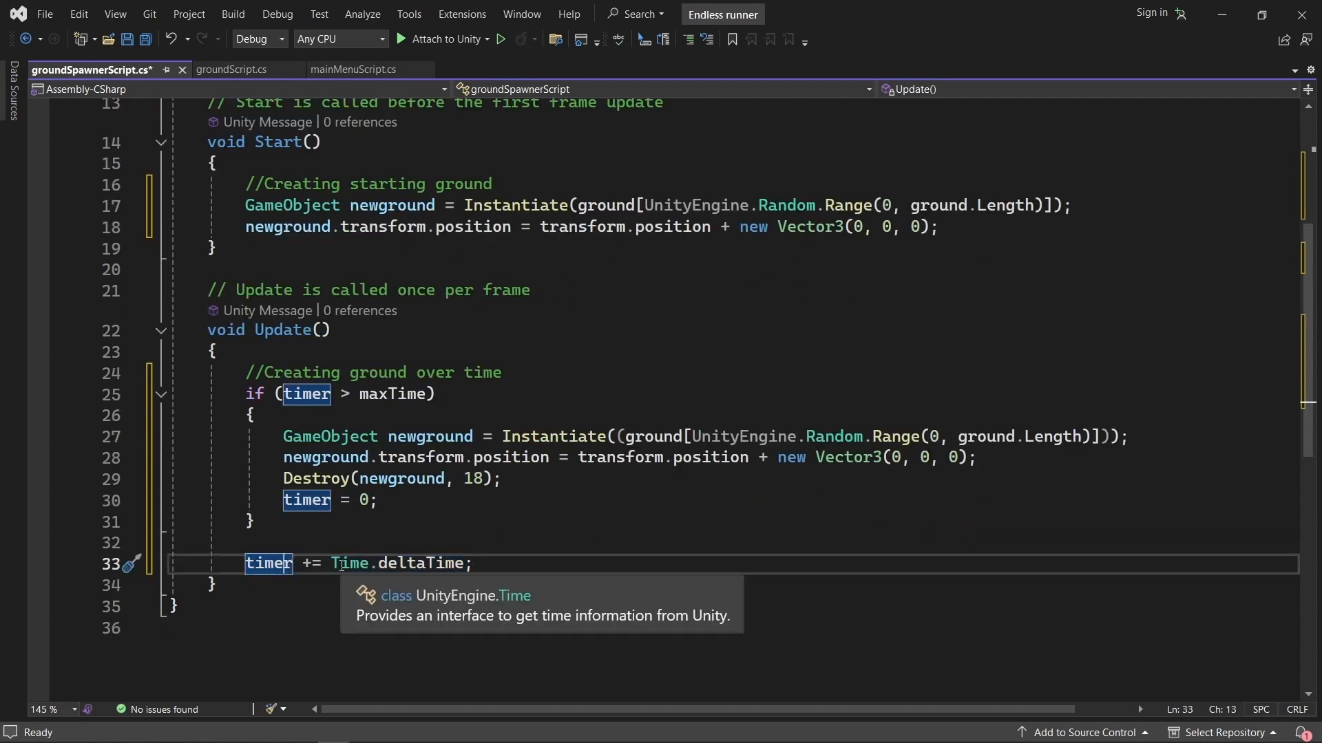
pyautogui.click(370, 563)
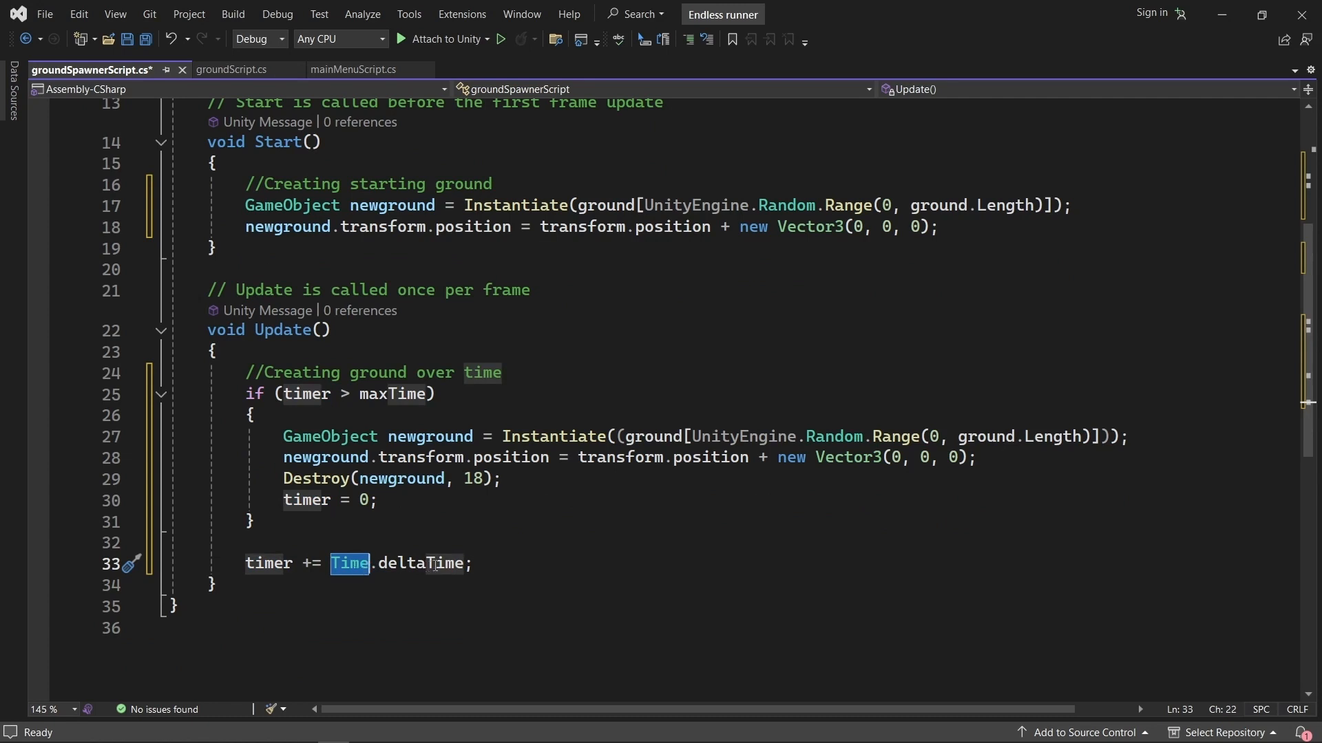
pyautogui.moveTo(473, 563); pyautogui.dragTo(263, 566)
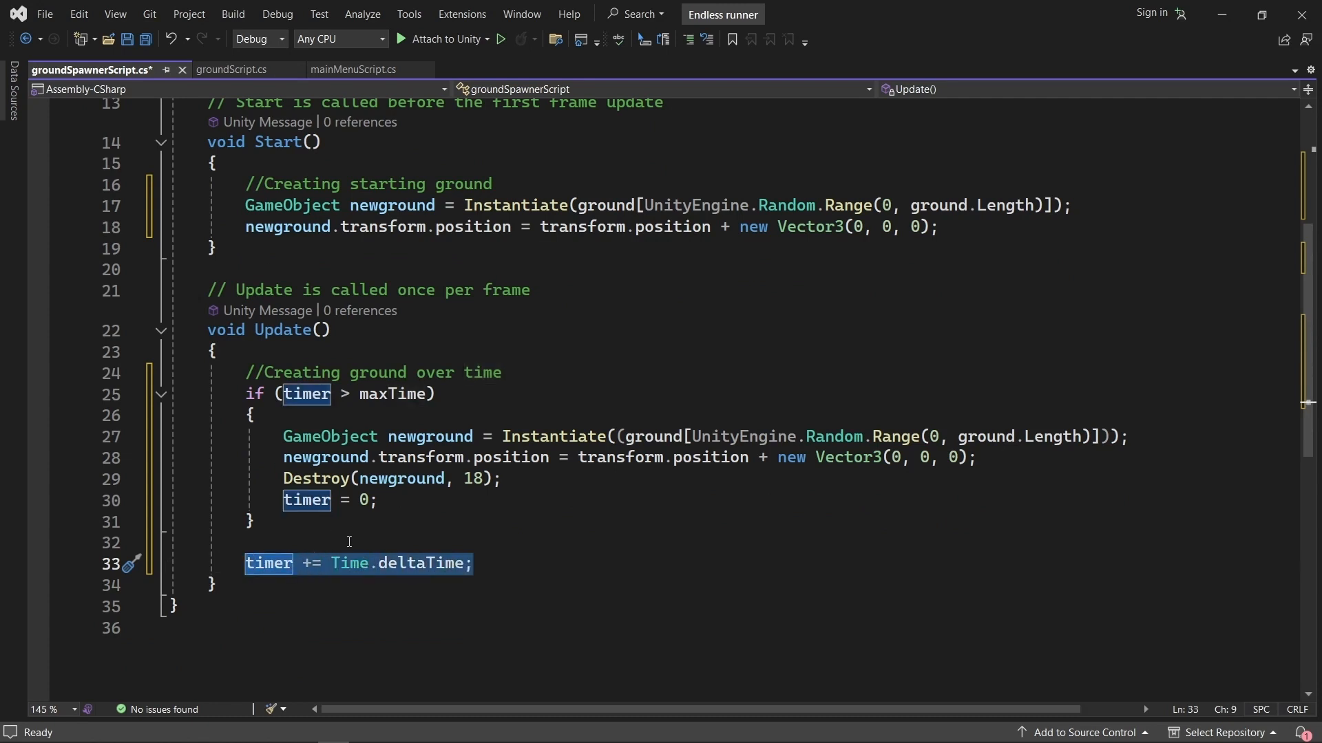
pyautogui.click(303, 541)
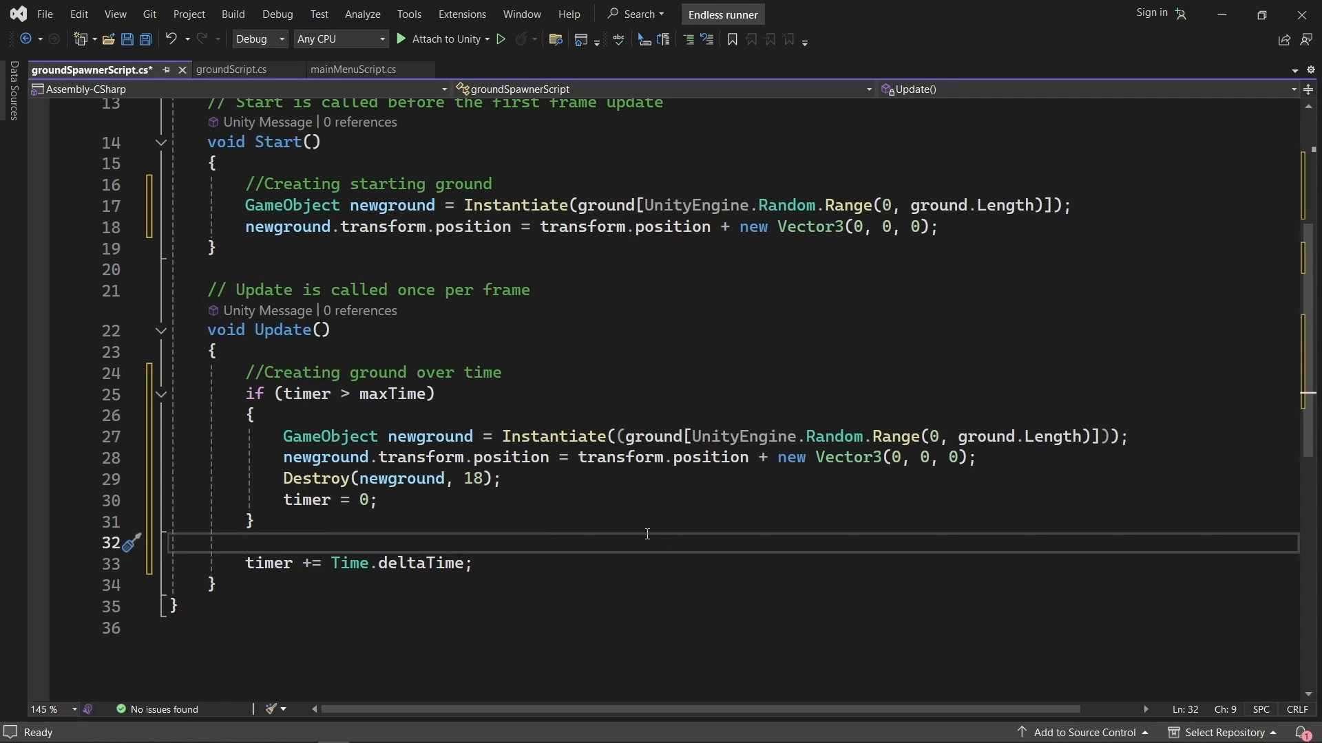
# Compare the ground-spawning lines in Update with those in Start and save groundSpawnerScript.cs.
pyautogui.moveTo(284, 438); pyautogui.dragTo(993, 450)
pyautogui.moveTo(1044, 207); pyautogui.dragTo(698, 206)
pyautogui.click(975, 458)
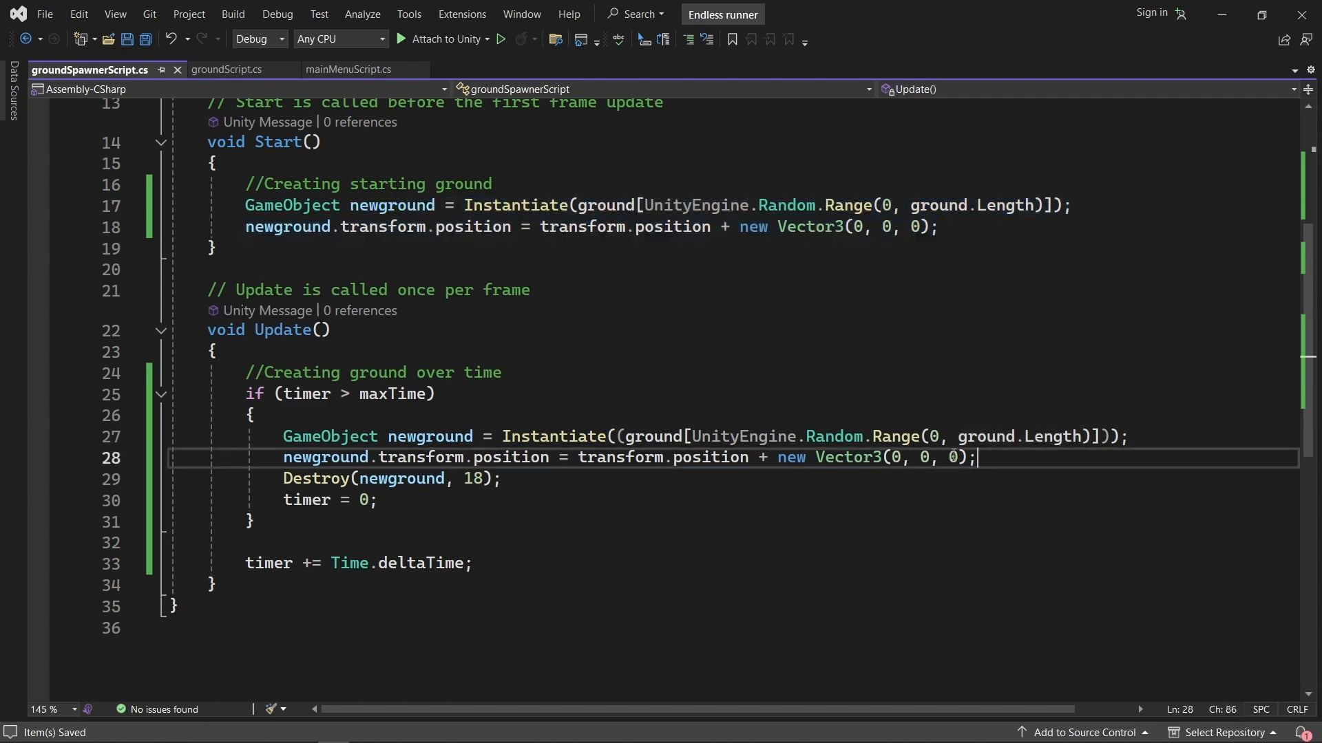
pyautogui.click(568, 417)
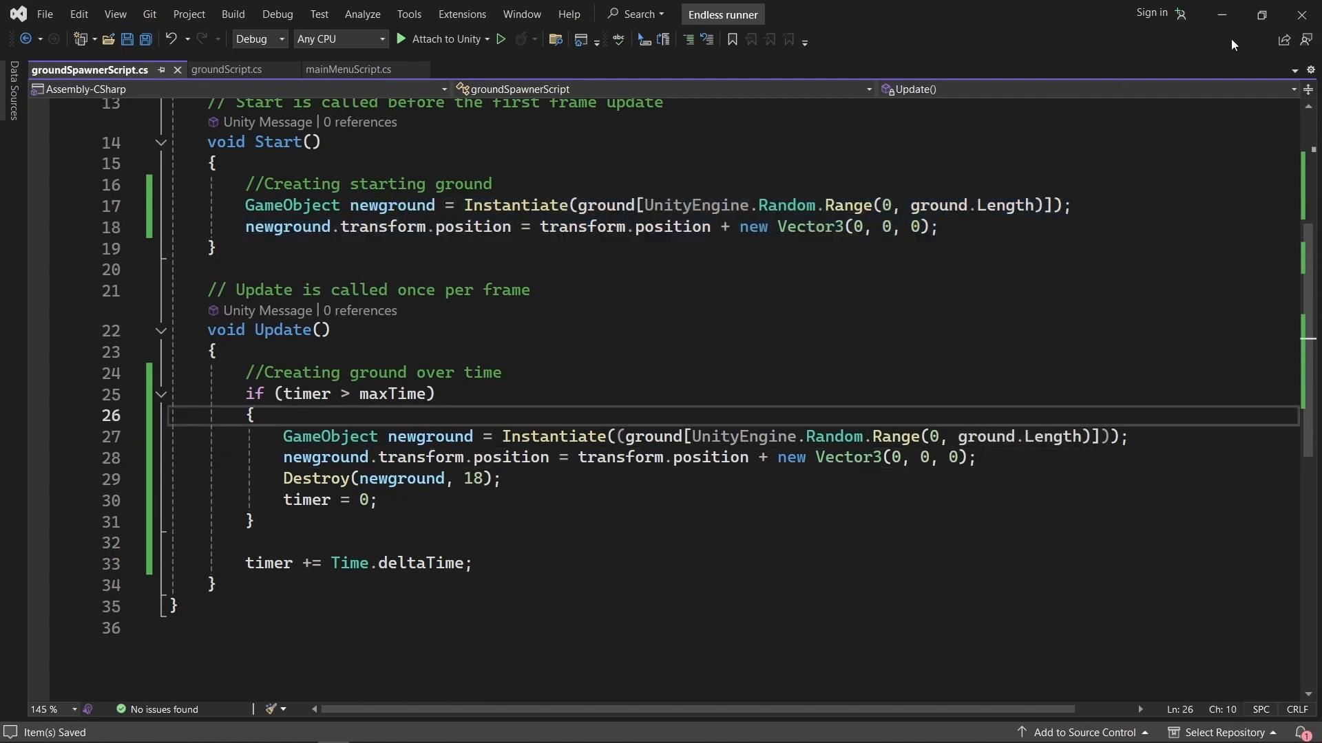
# Switch to the Unity editor and select groundSpawner to show its script component's Max Time and Ground fields.
pyautogui.click(1223, 21)
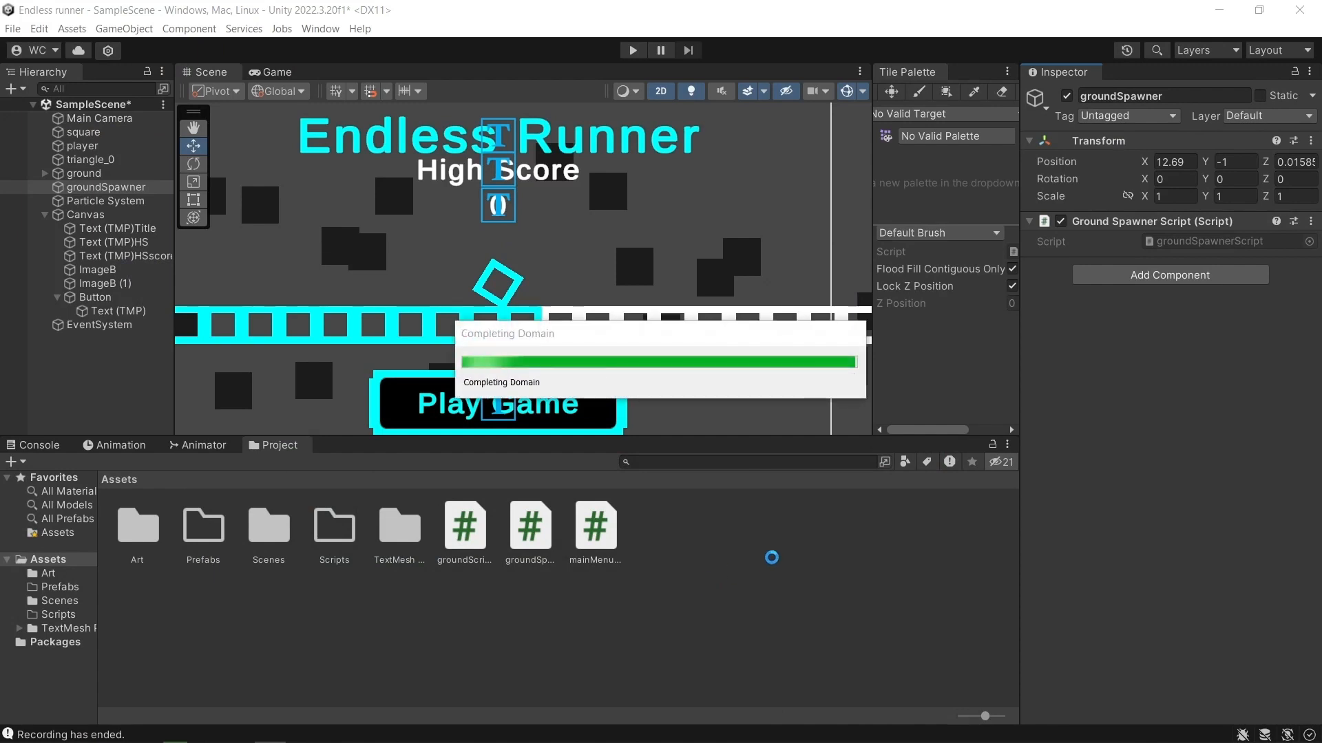
pyautogui.click(808, 543)
pyautogui.scroll(-5, 715, 380)
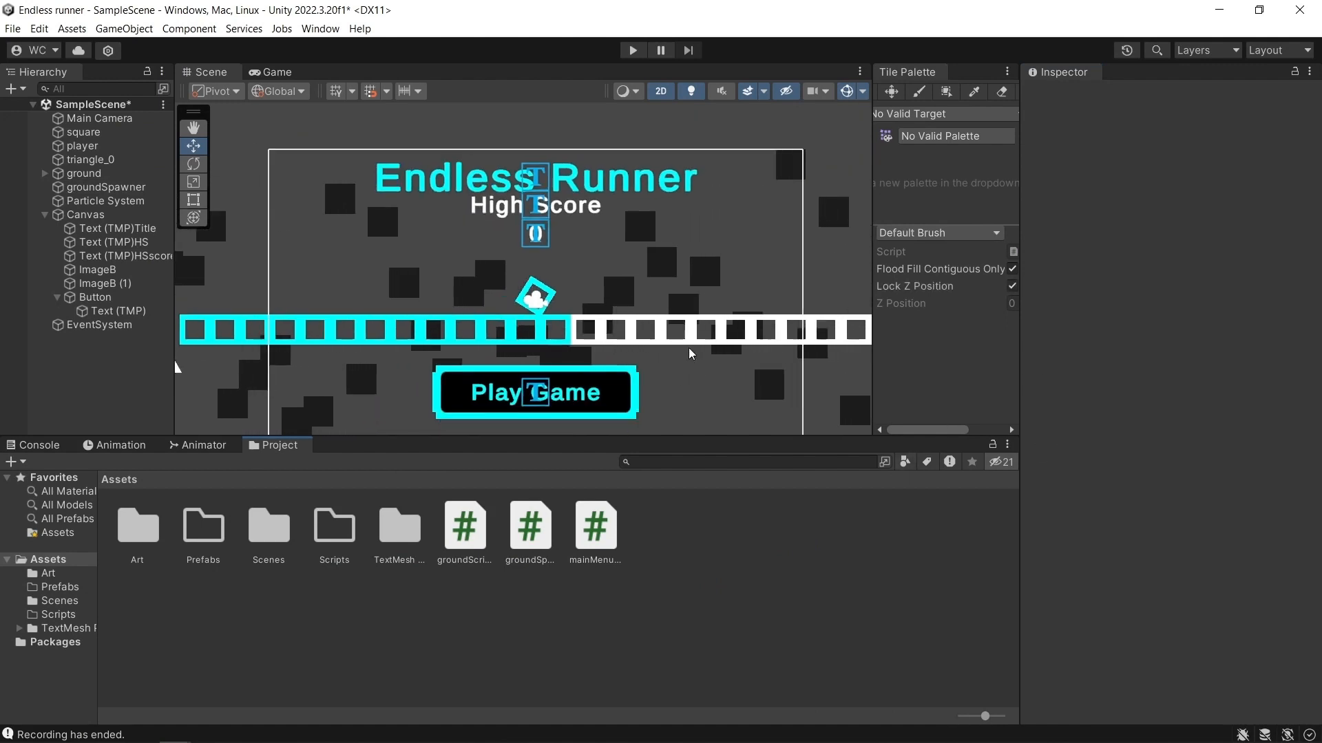
pyautogui.moveTo(543, 315); pyautogui.dragTo(589, 313, button='middle')
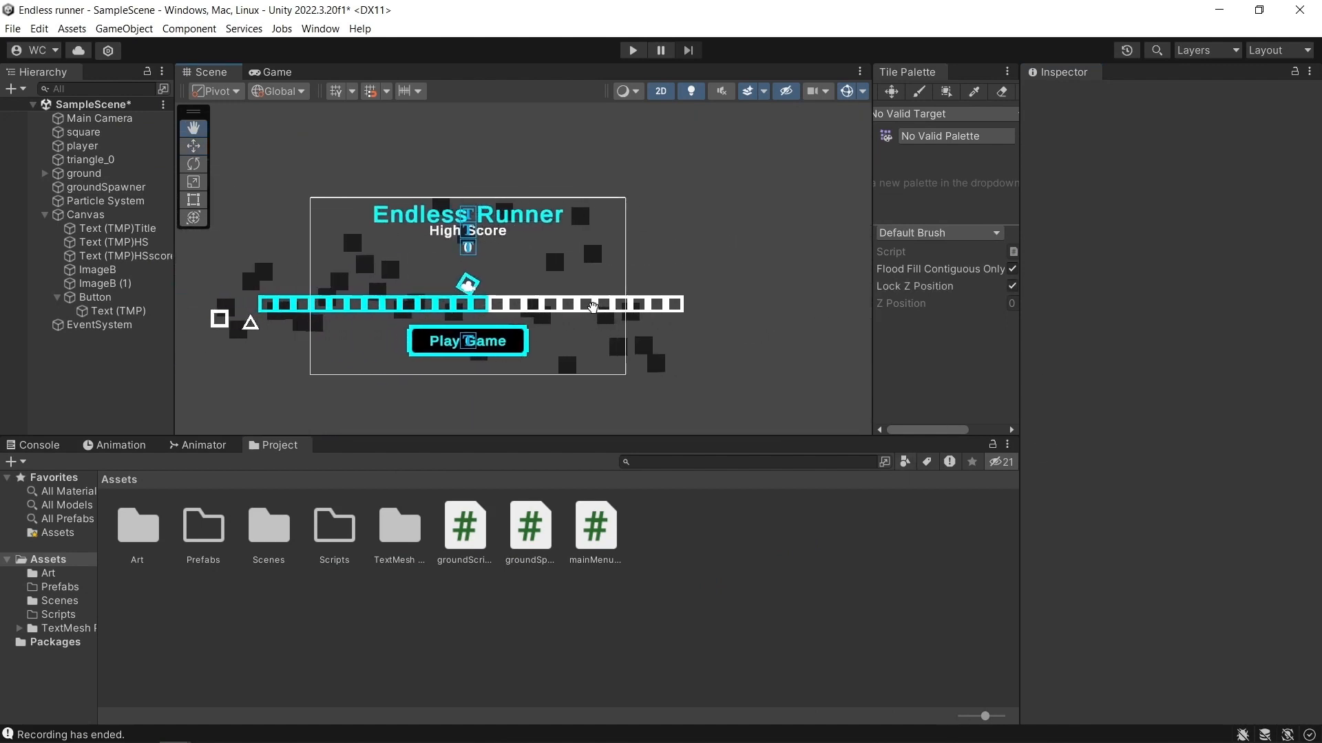
pyautogui.click(114, 187)
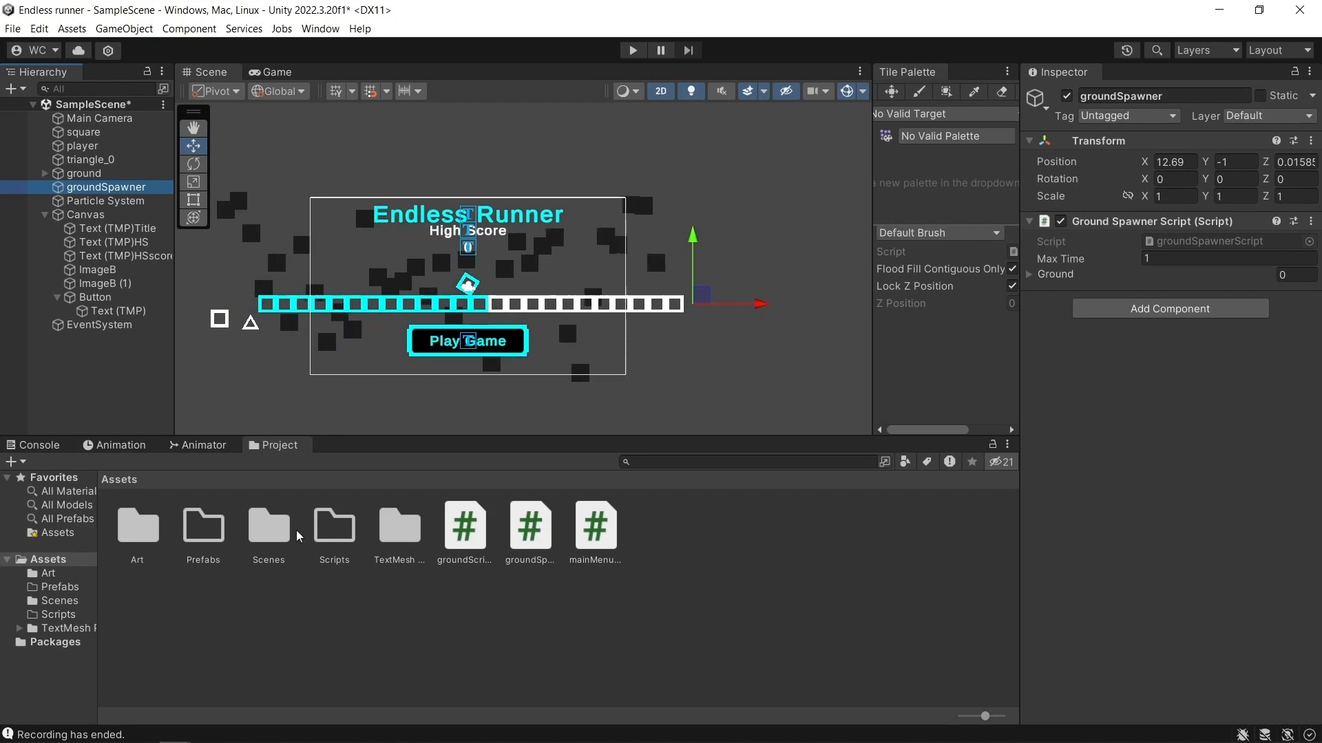
# Move groundScript into the Scripts folder, close its outdated file in Visual Studio, and return to Unity.
pyautogui.moveTo(464, 526); pyautogui.dragTo(335, 530)
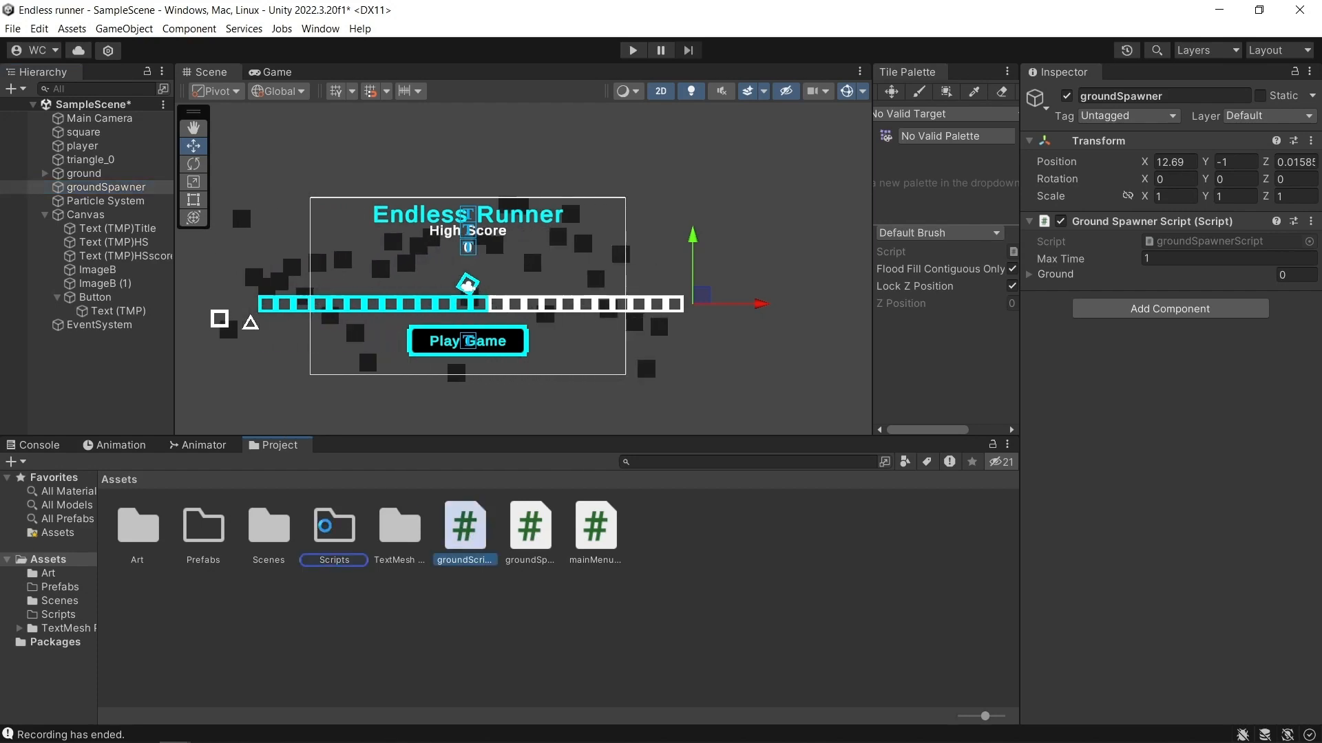
pyautogui.doubleClick(477, 551)
pyautogui.moveTo(464, 563); pyautogui.dragTo(464, 532)
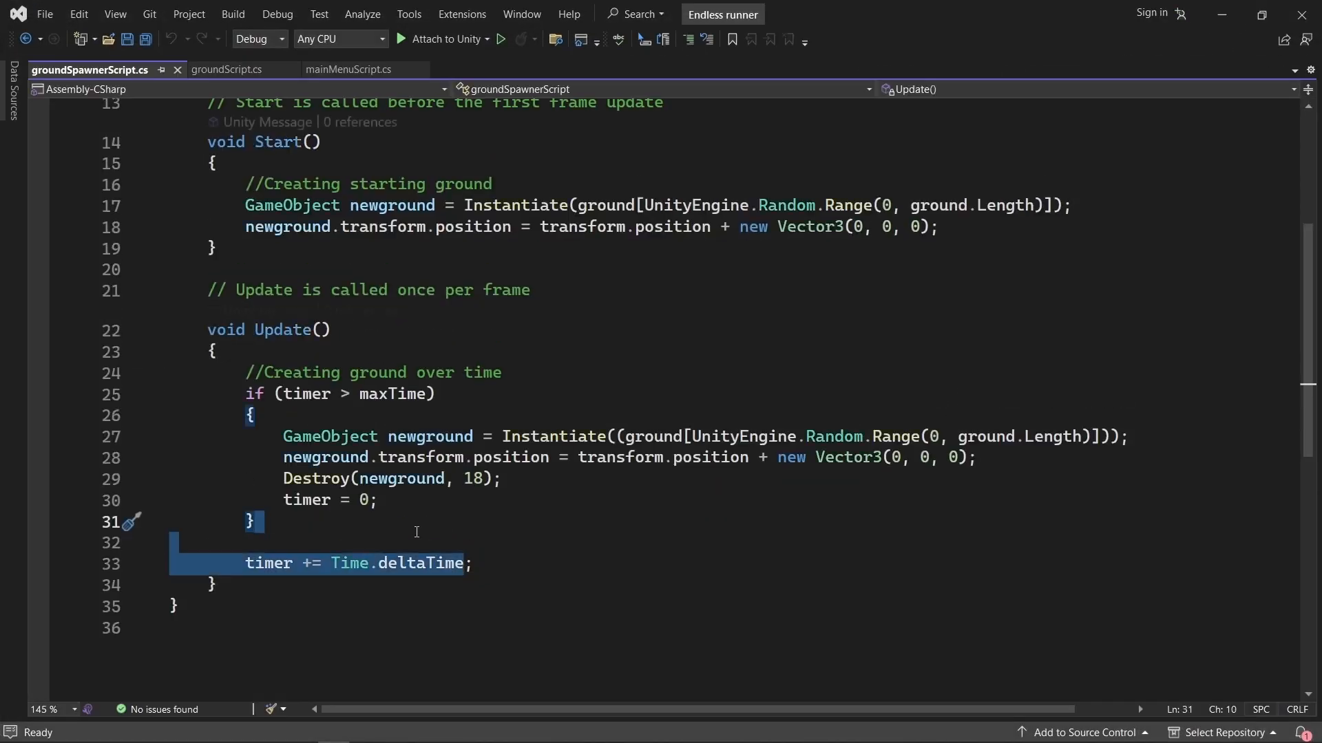
pyautogui.click(389, 530)
pyautogui.click(241, 75)
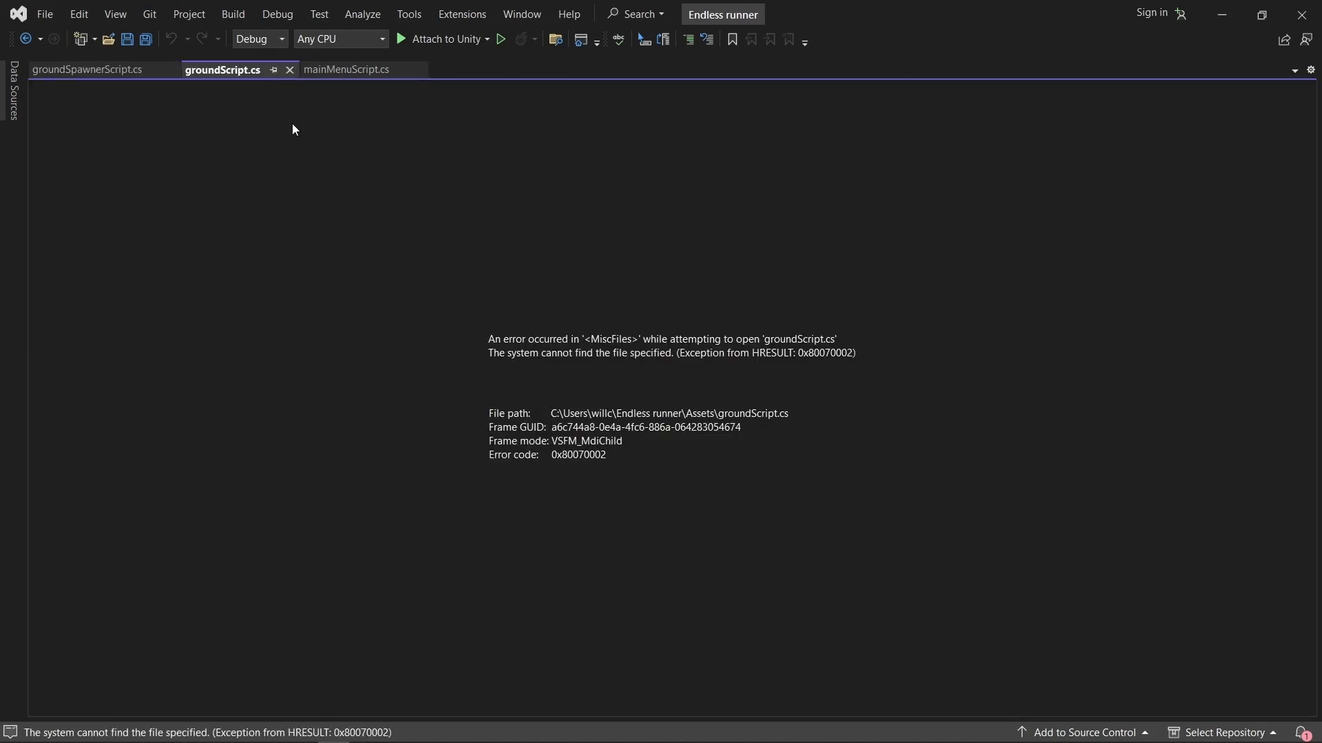
pyautogui.click(289, 70)
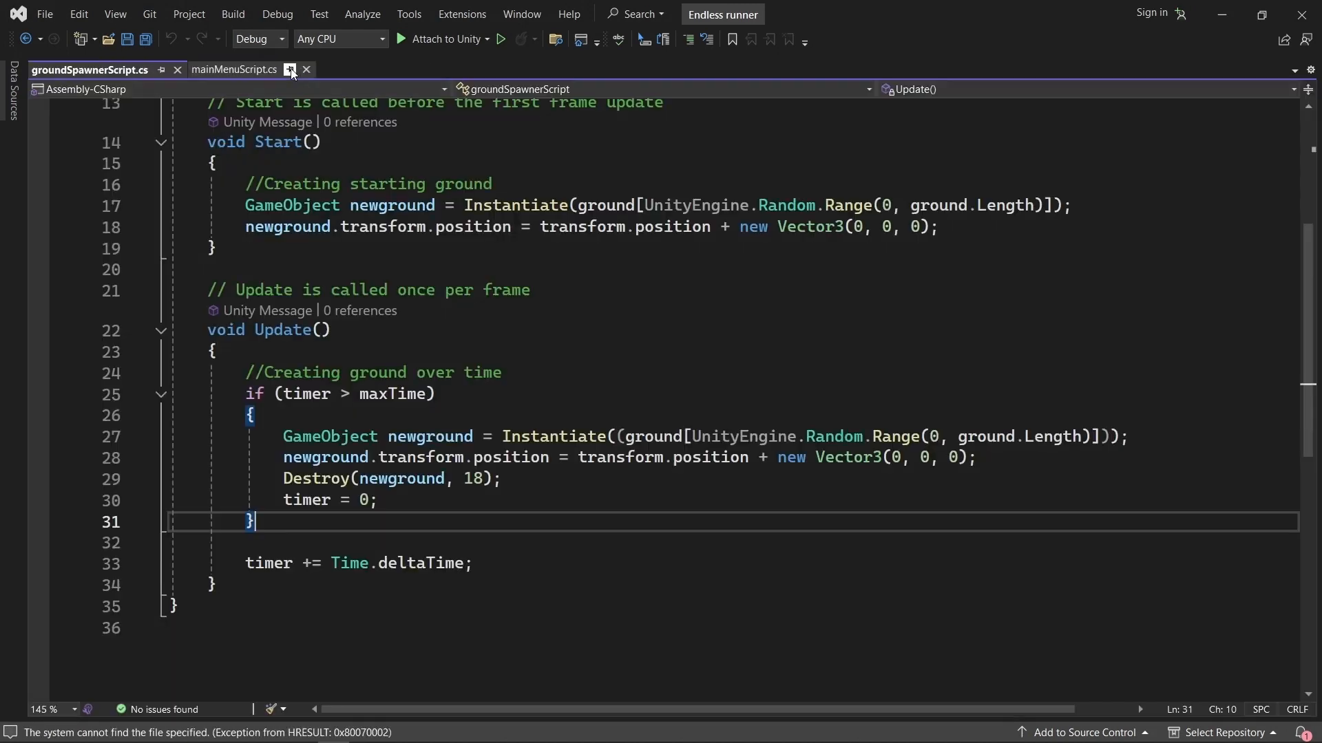
pyautogui.click(1222, 15)
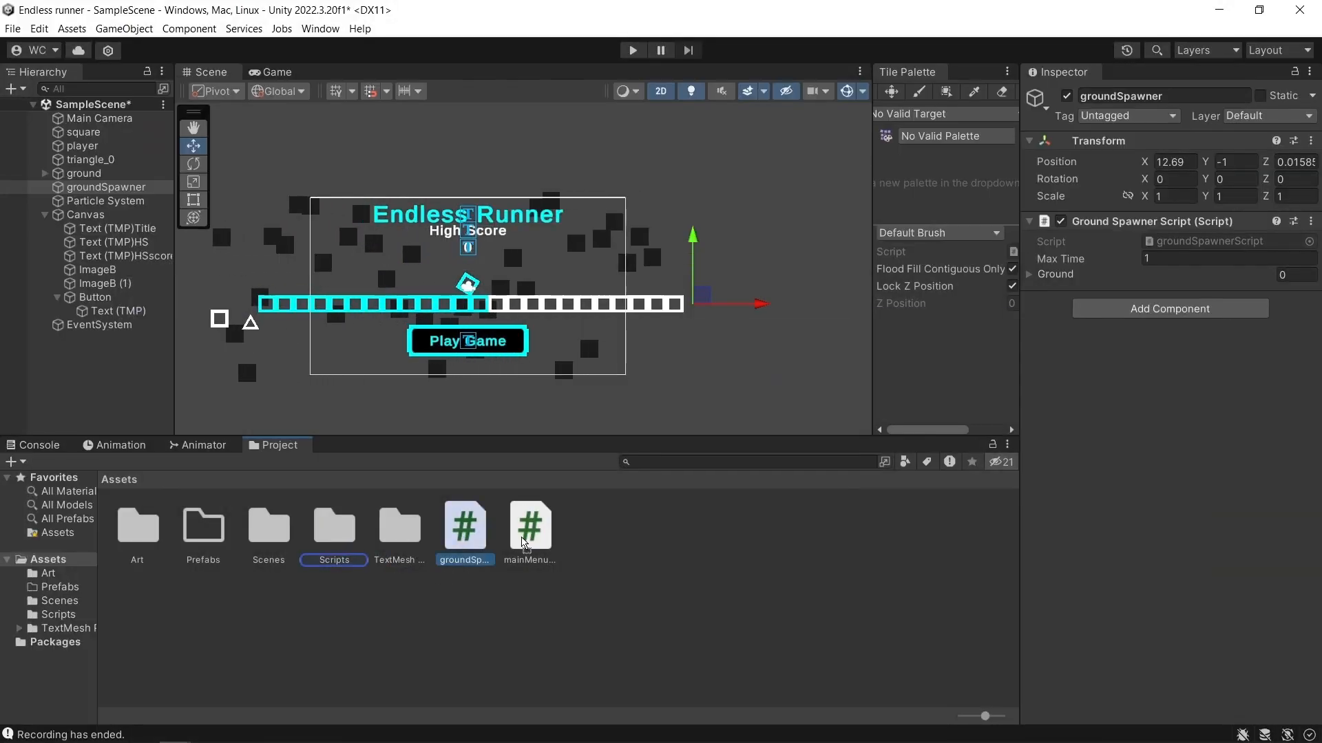
# Move groundSpawnerScript and mainMenuScript into the Scripts folder and close their outdated files in Visual Studio.
pyautogui.doubleClick(465, 534)
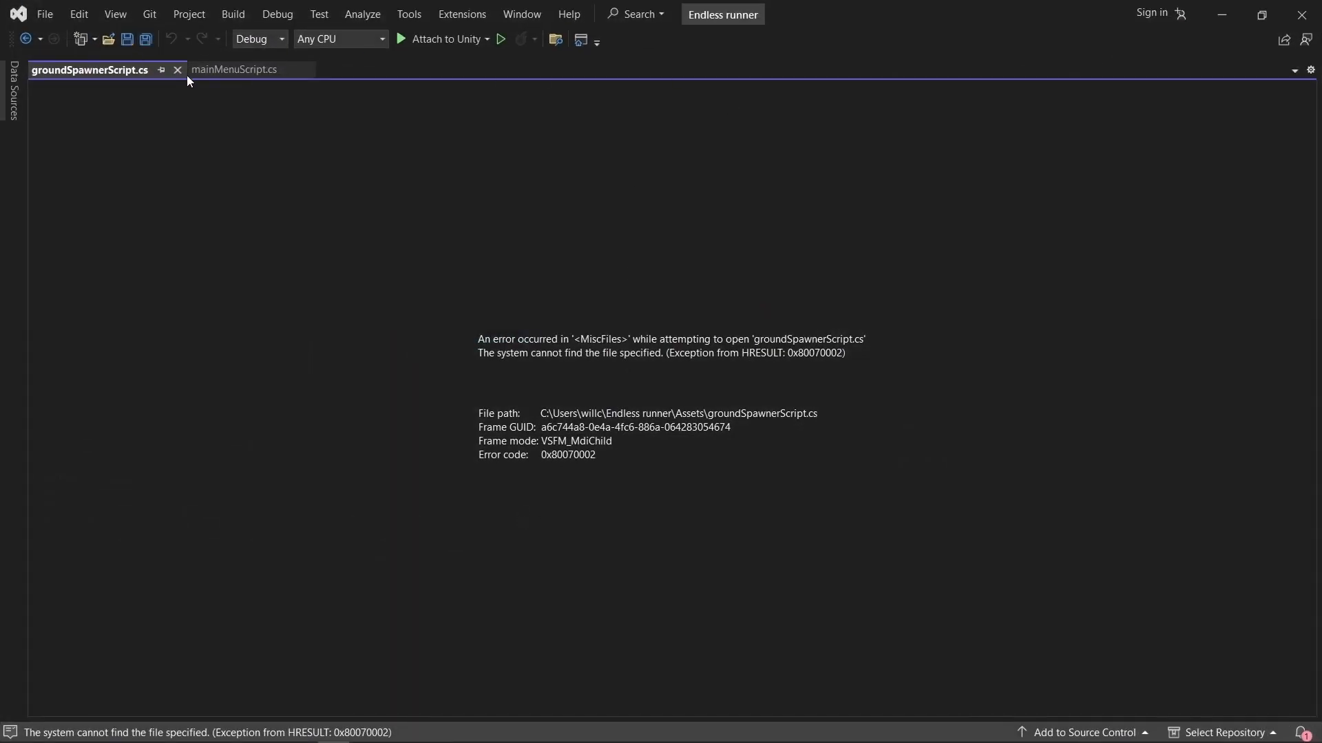
pyautogui.click(177, 71)
pyautogui.click(1221, 15)
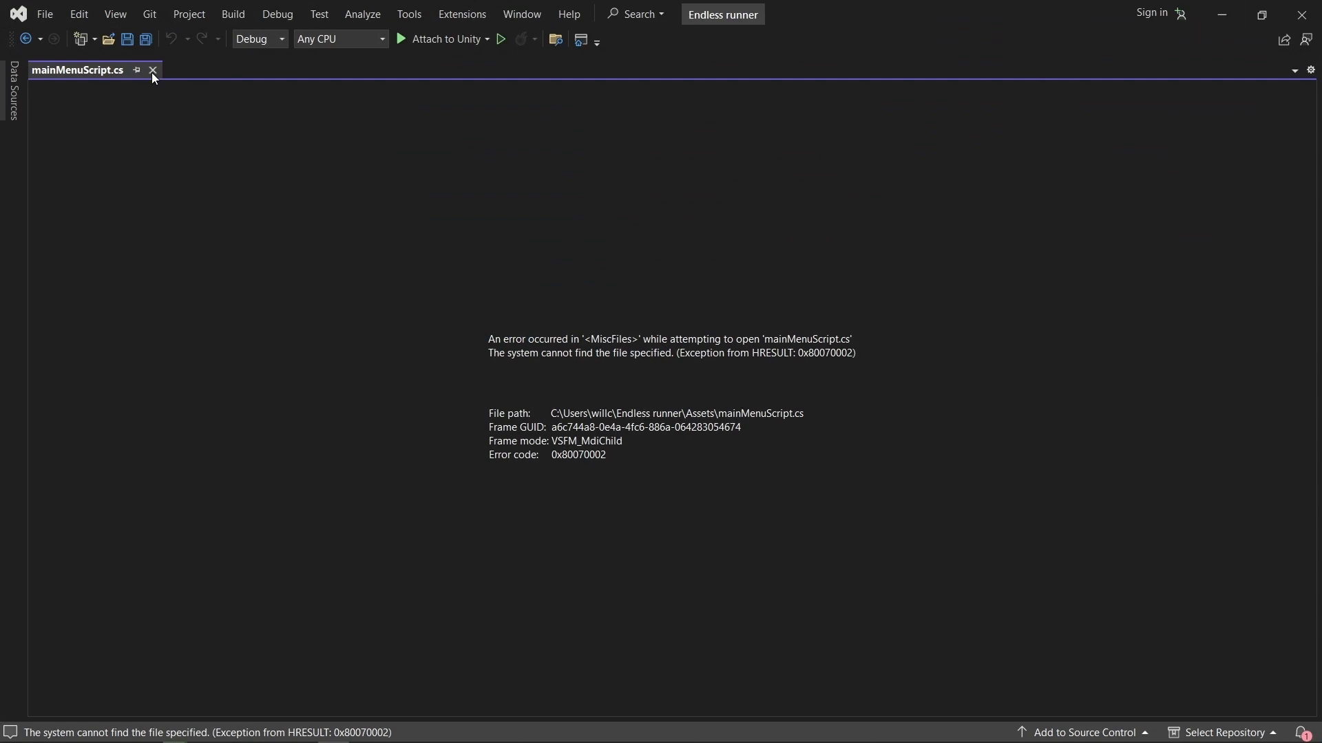
pyautogui.click(153, 70)
pyautogui.click(1222, 16)
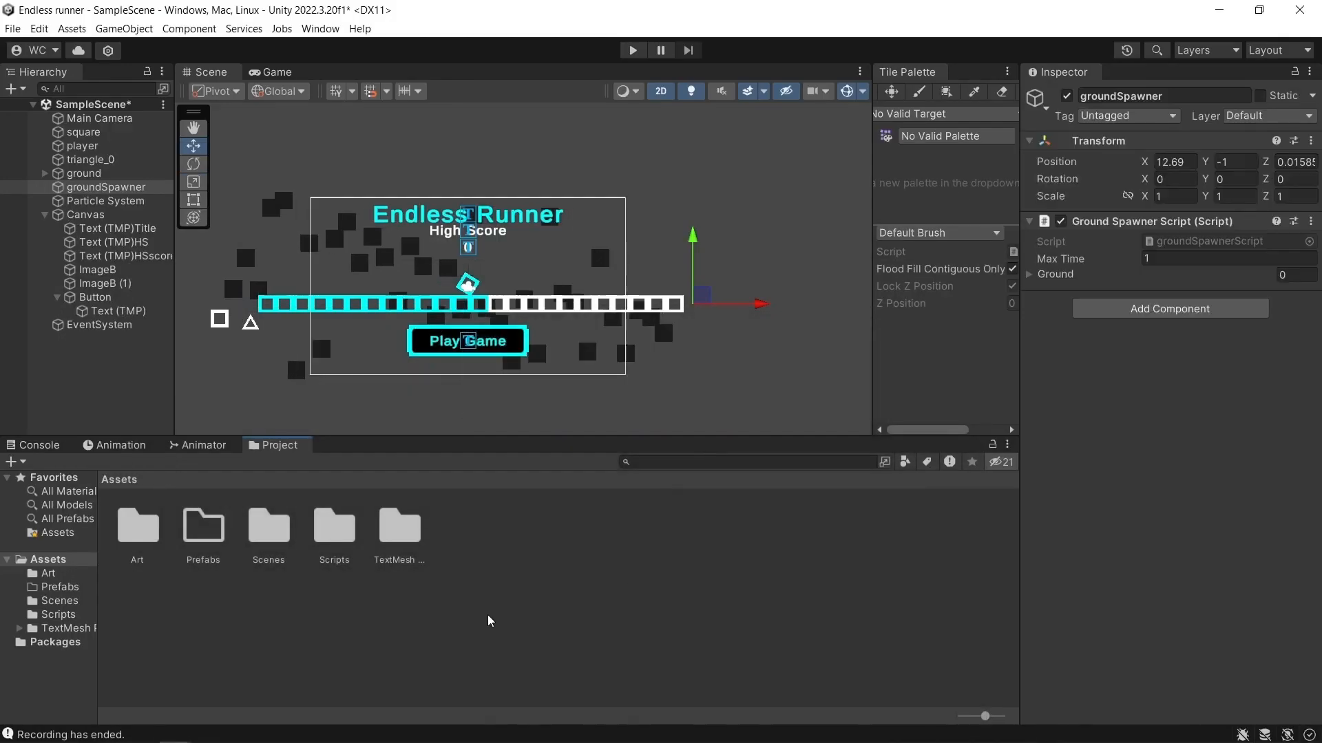
# Open groundSpawnerScript from groundSpawner's component to check its code, return to Unity, and clear the selection.
pyautogui.doubleClick(1185, 240)
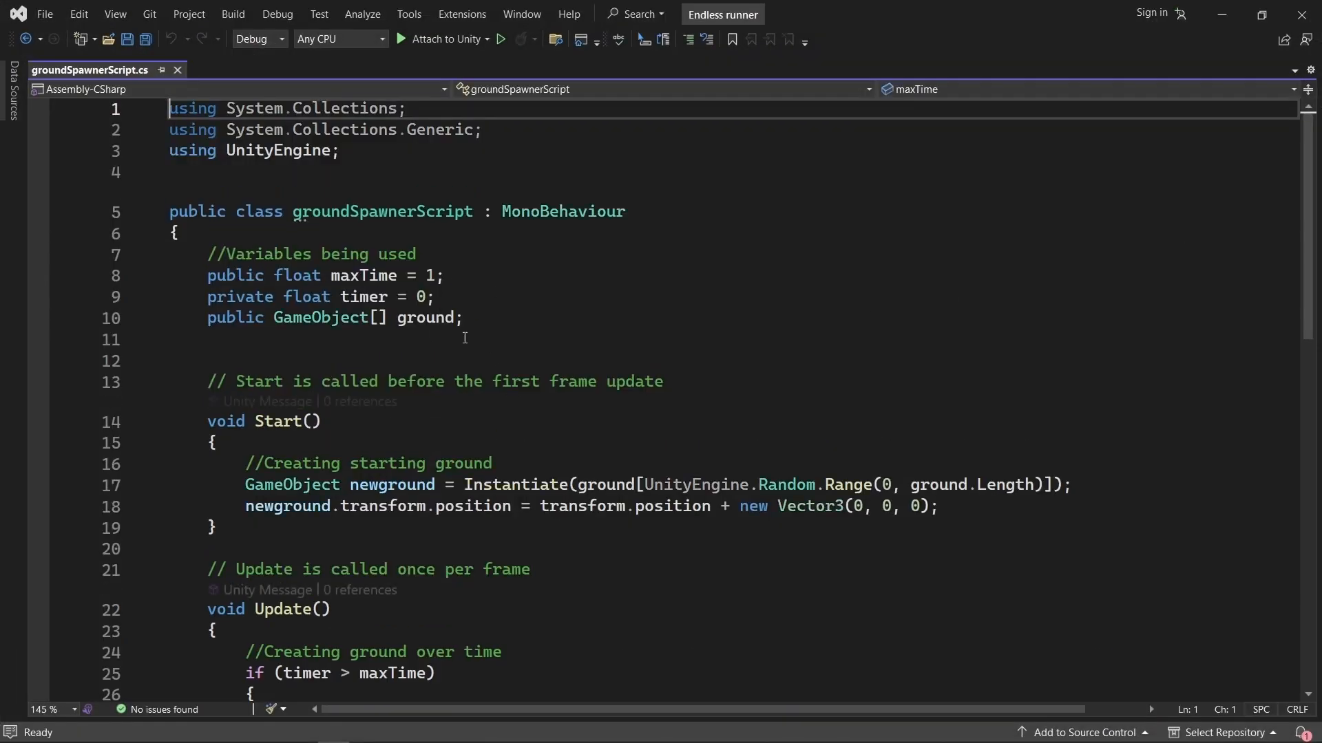
pyautogui.click(1222, 15)
pyautogui.click(483, 597)
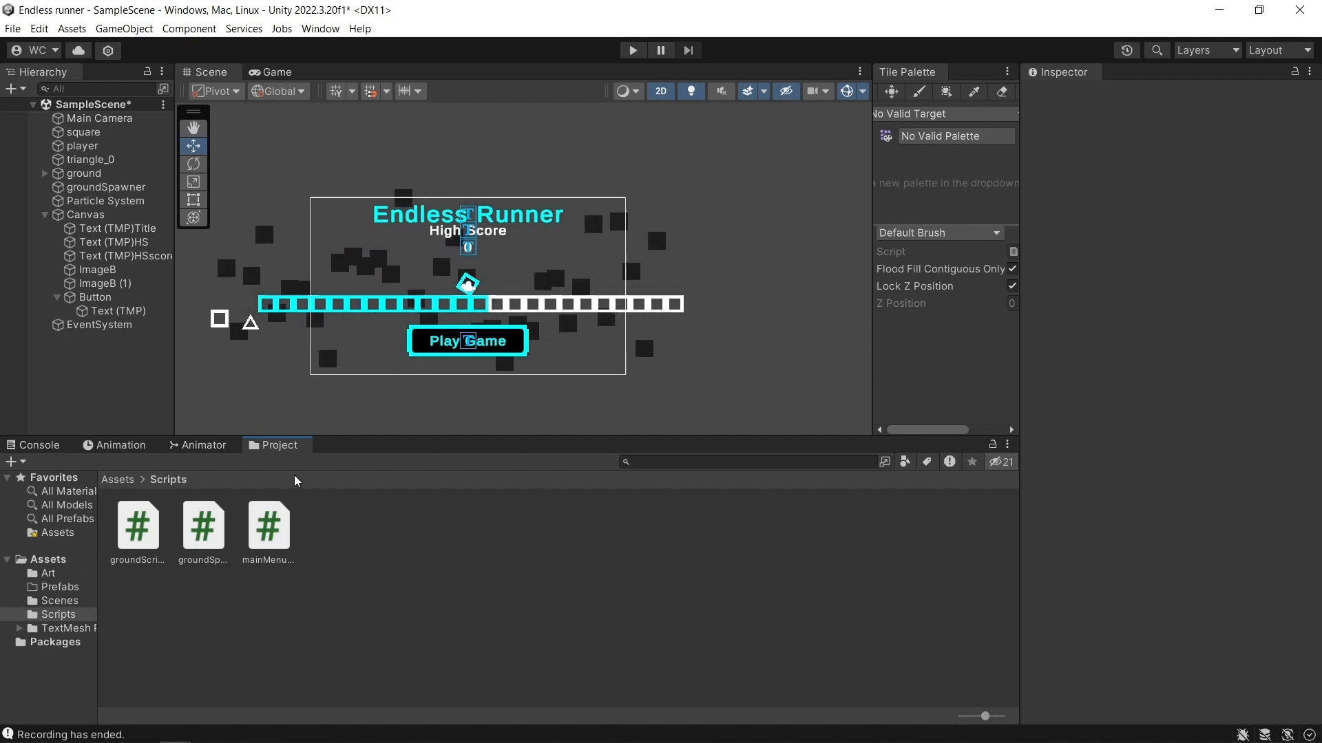
# Turn the scene's ground object into a prefab in the Prefabs folder, set the prefab's Position Z to 0, and select the scene instance.
pyautogui.click(57, 563)
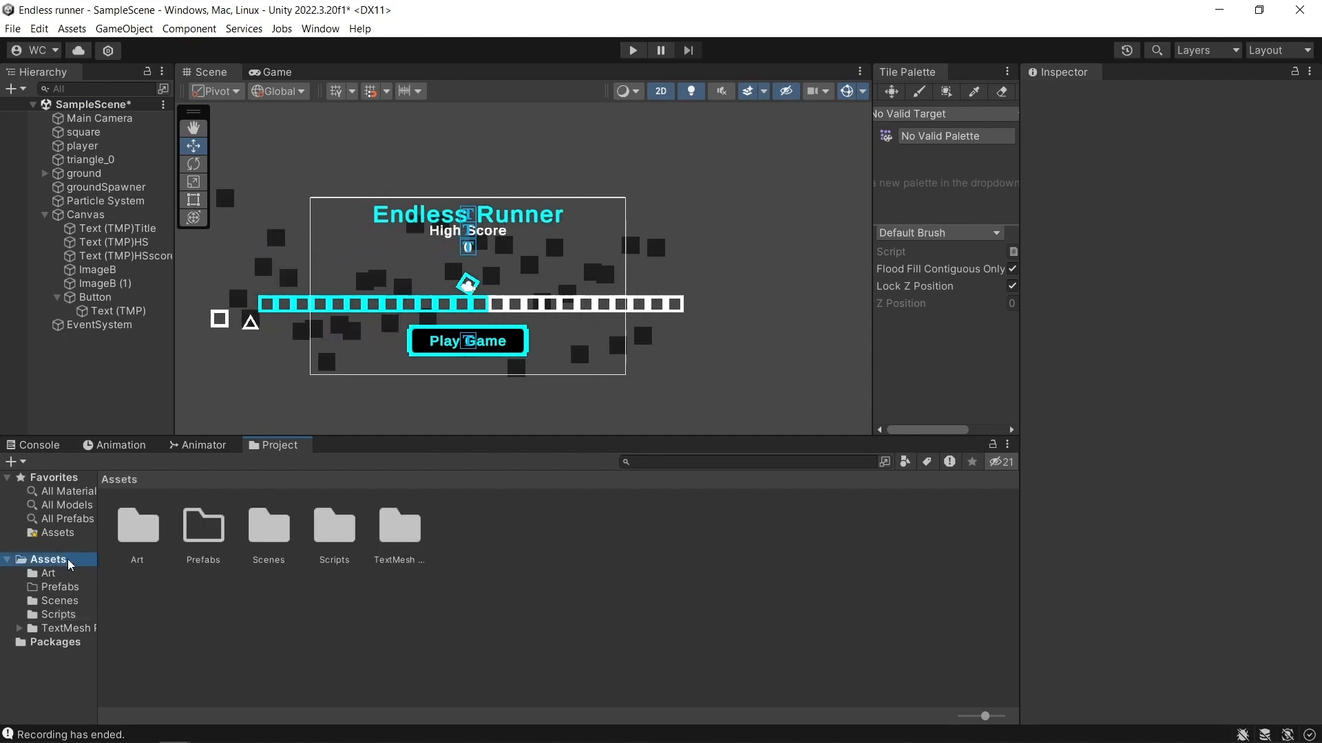
pyautogui.click(110, 187)
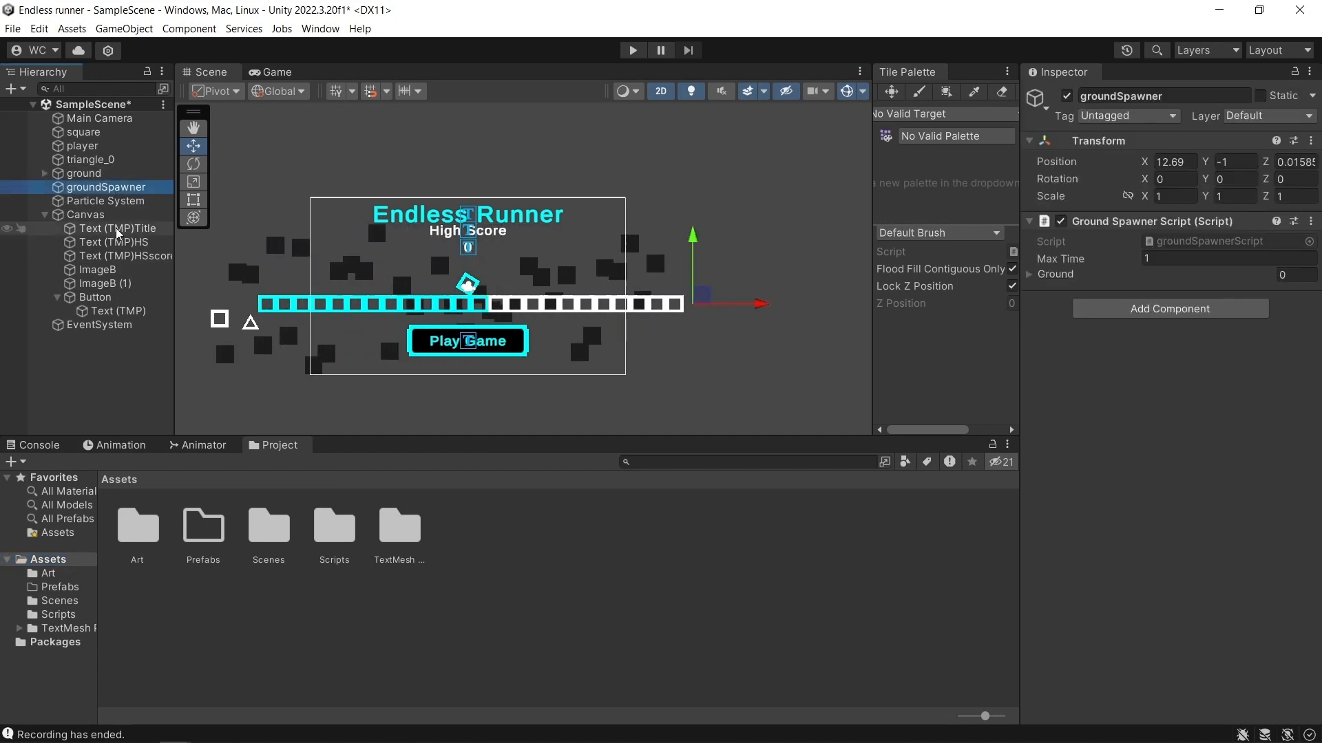
pyautogui.click(102, 176)
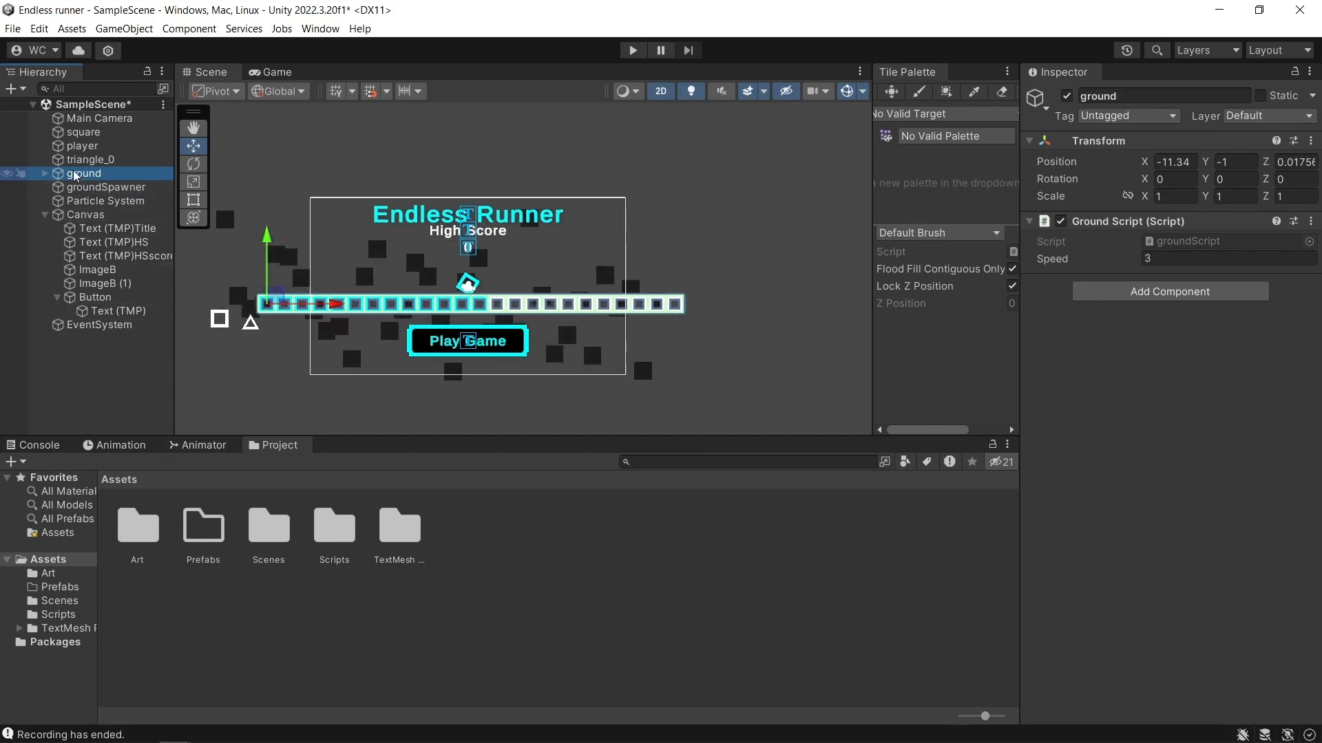
pyautogui.moveTo(102, 180); pyautogui.dragTo(204, 534)
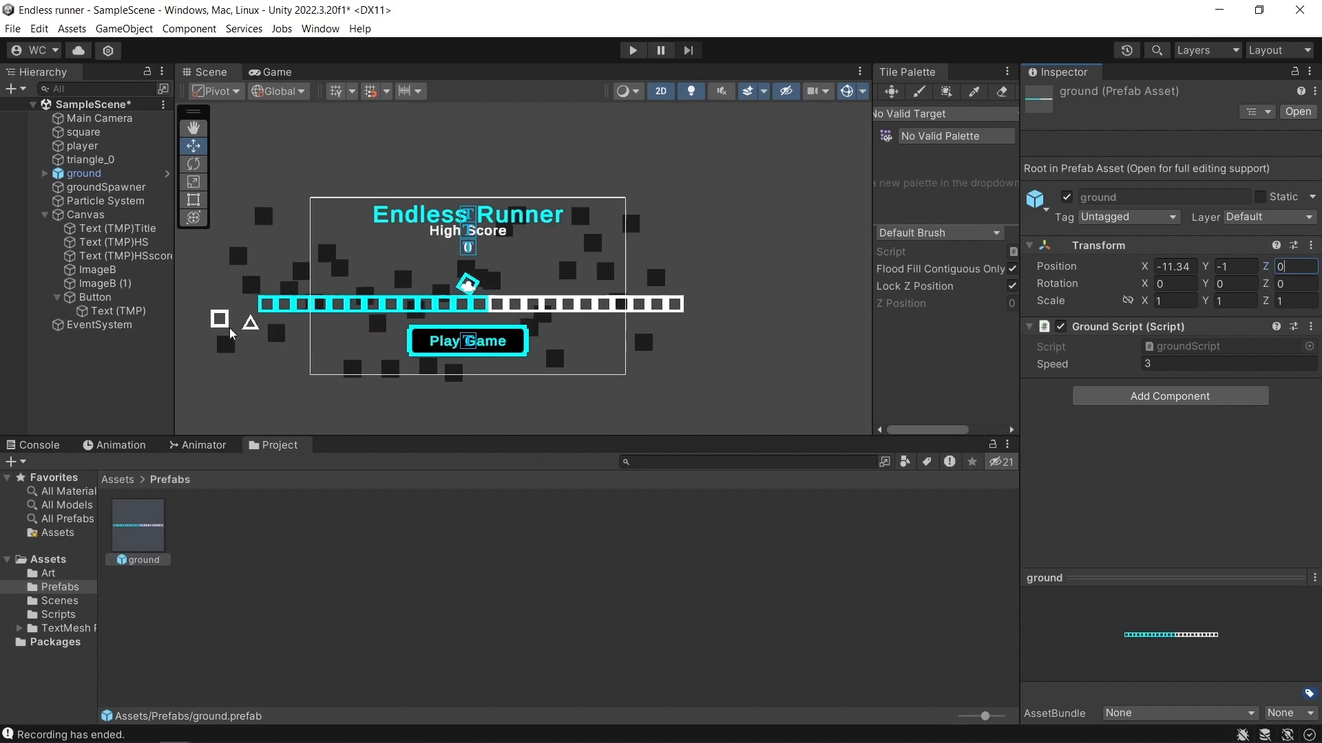
pyautogui.click(104, 176)
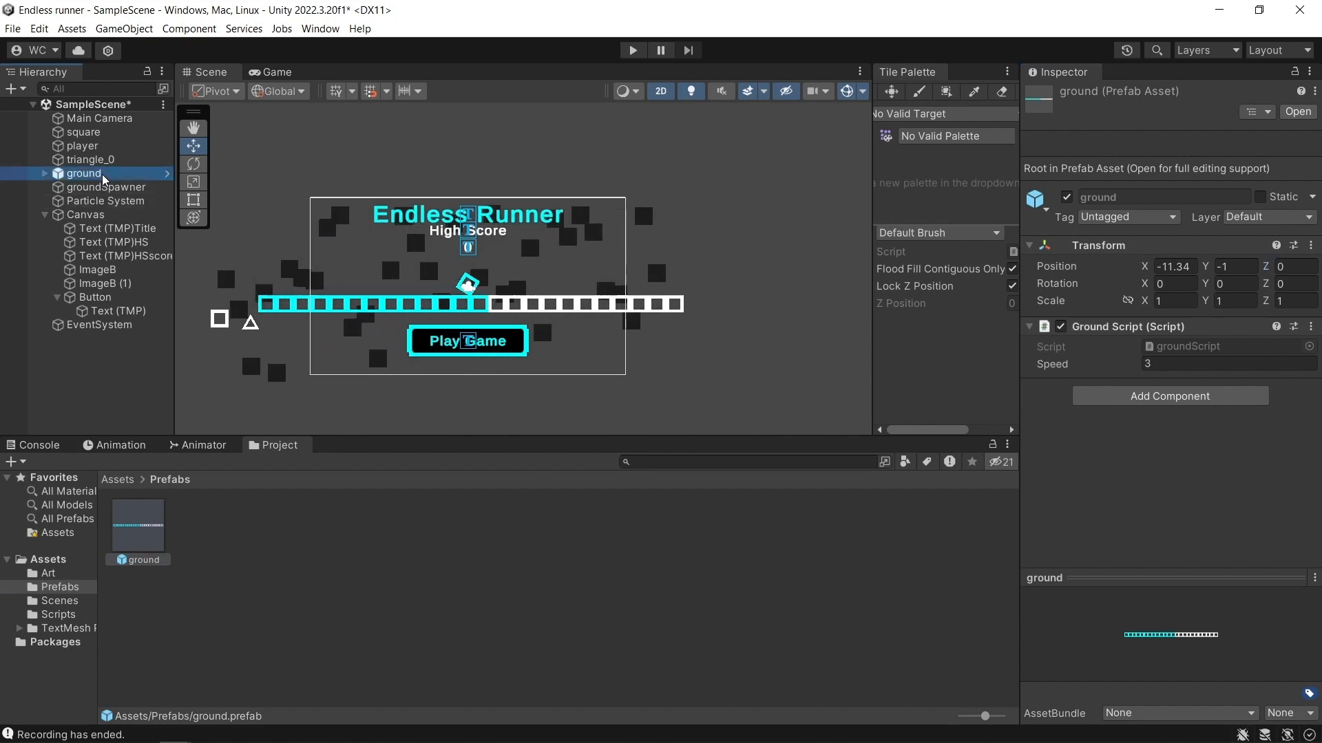
# Set Position Z to 0 for the scene's ground instance and for groundSpawner.
pyautogui.click(1290, 207)
pyautogui.write('0')
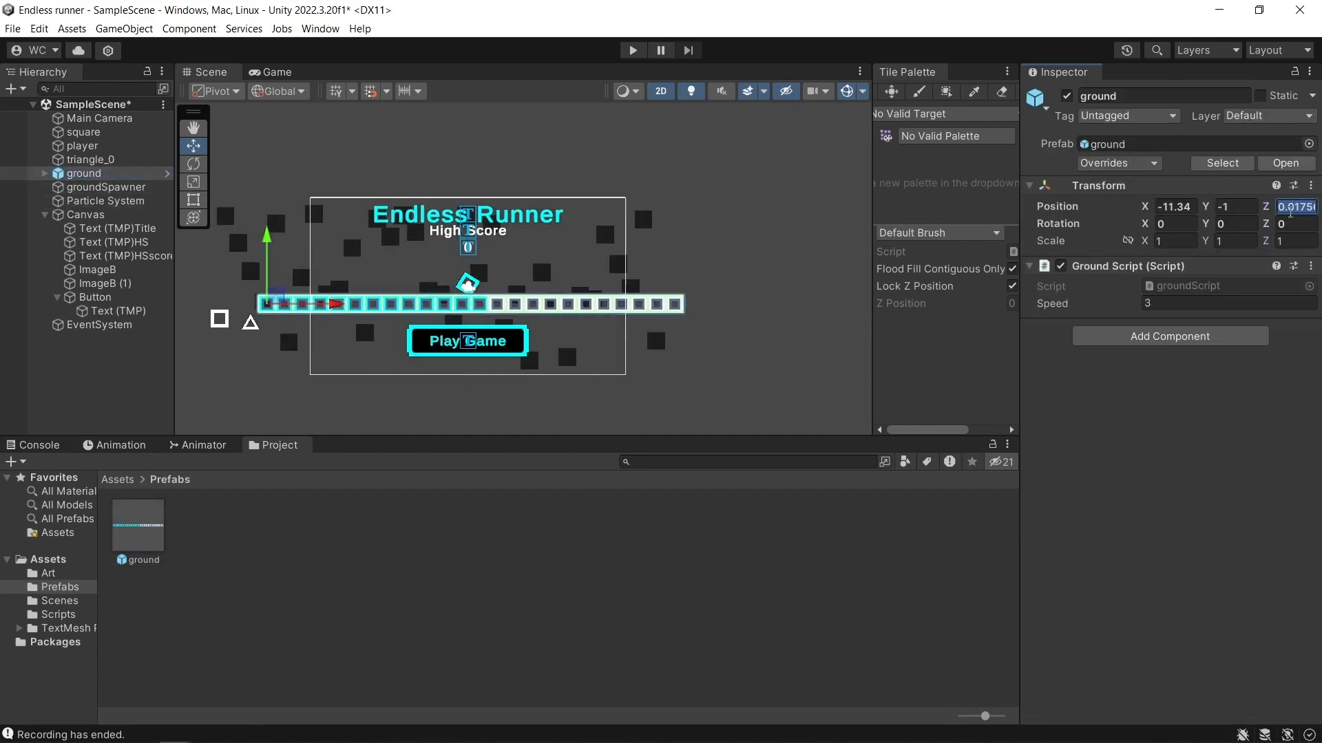
pyautogui.click(112, 191)
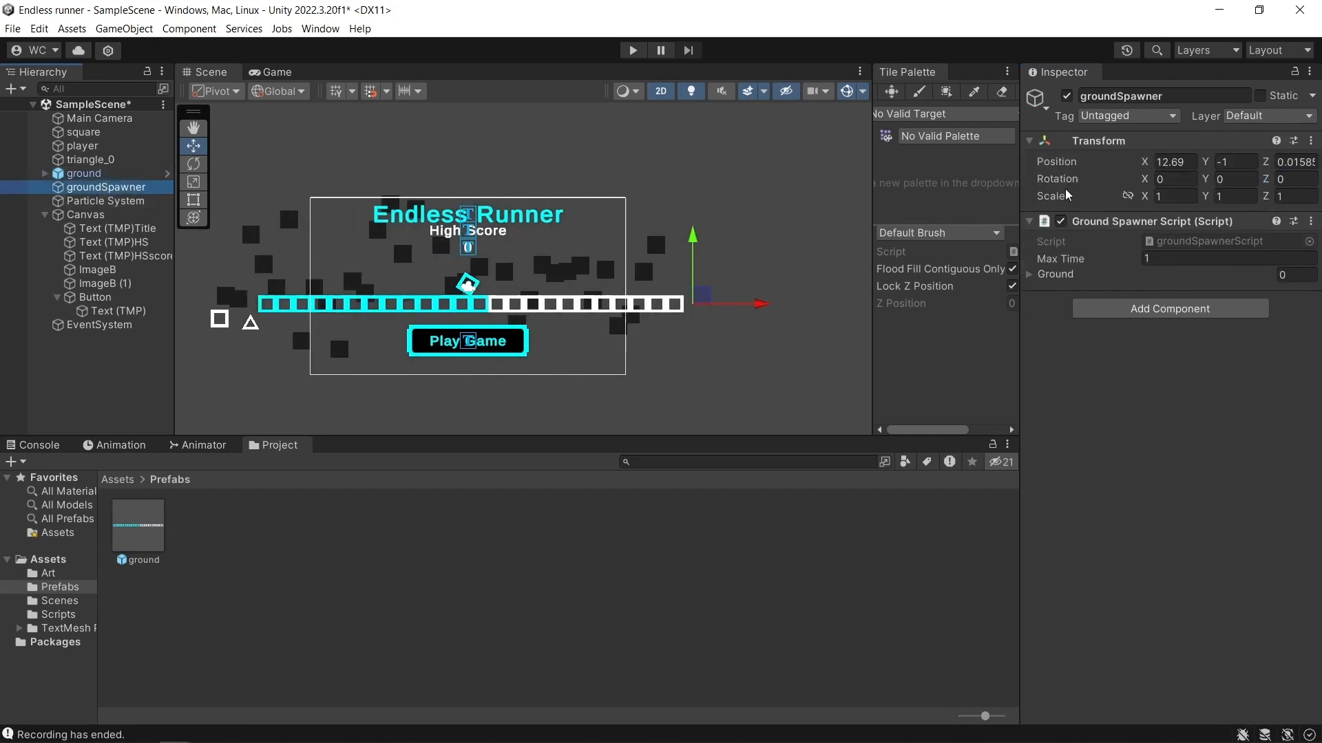
pyautogui.click(1290, 162)
pyautogui.write('0')
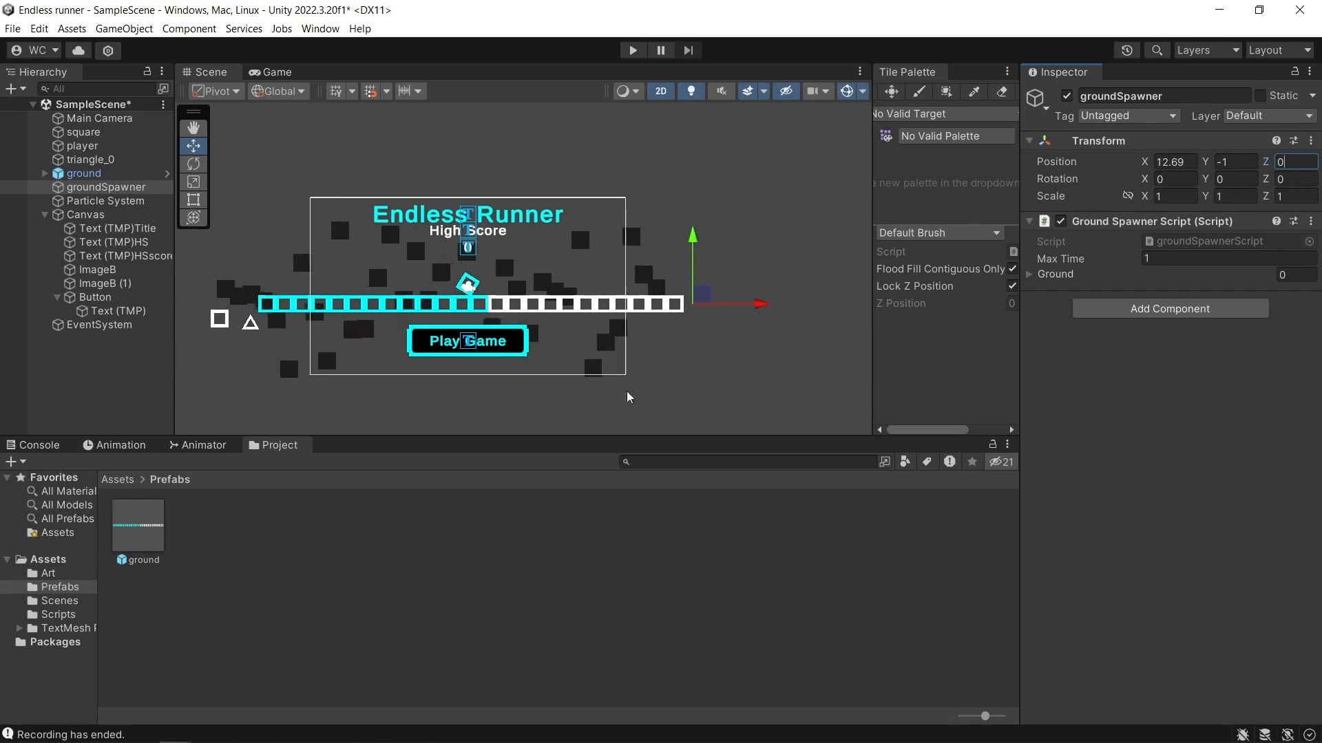
# Add one element to groundSpawner's Ground array and assign the ground prefab to it.
pyautogui.click(104, 186)
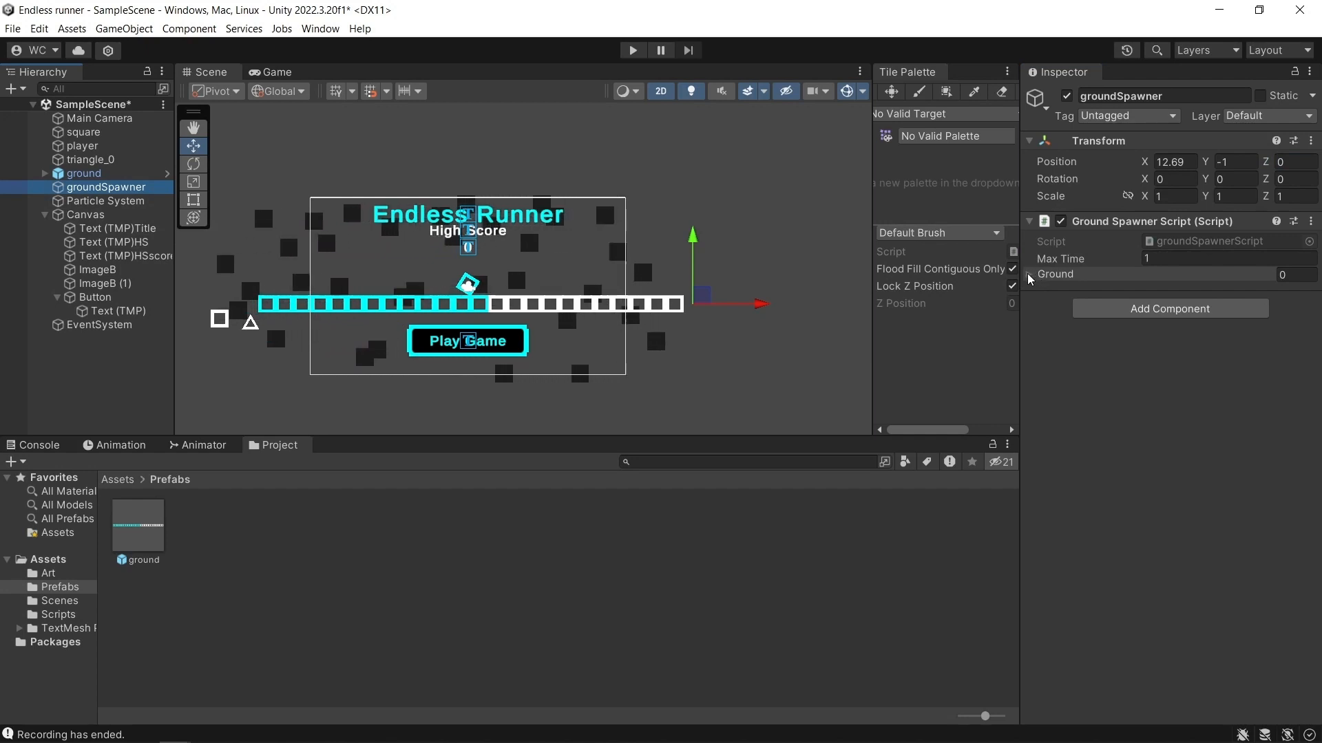
pyautogui.click(1038, 275)
pyautogui.click(1273, 318)
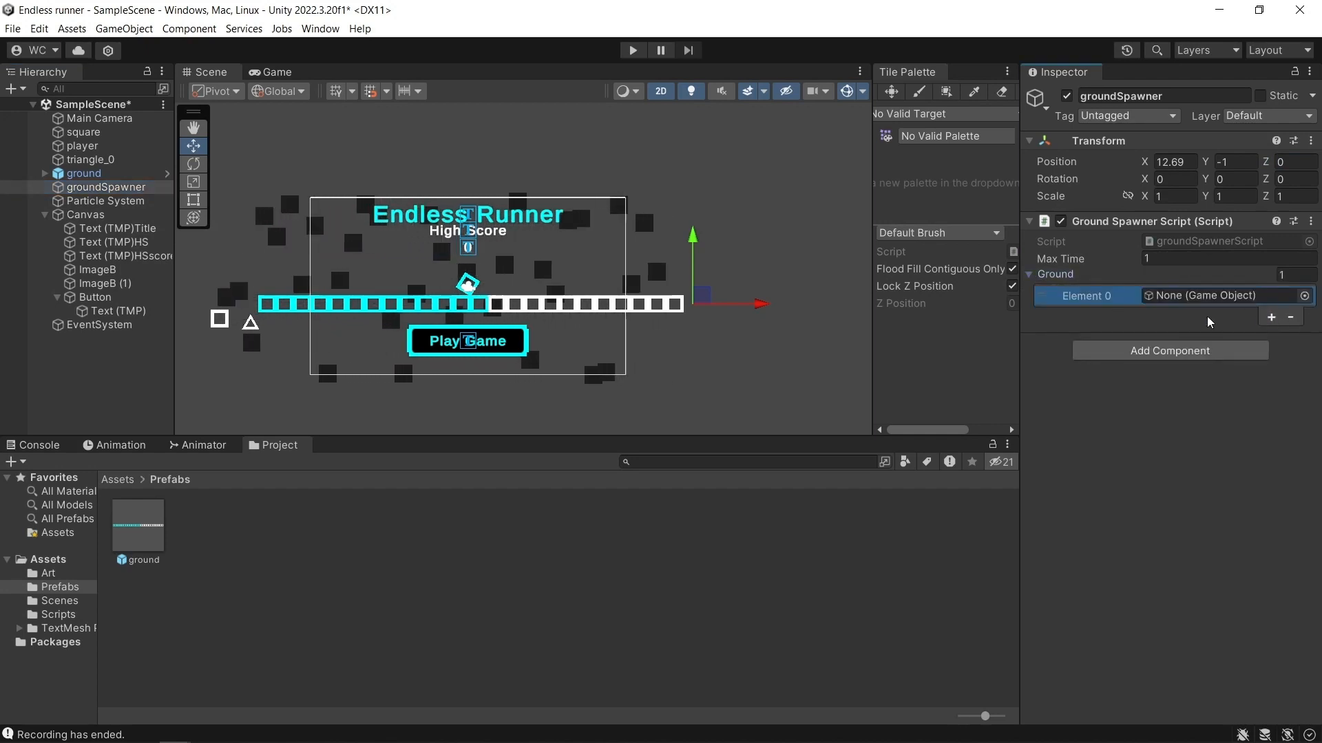
pyautogui.moveTo(137, 526); pyautogui.dragTo(1205, 297)
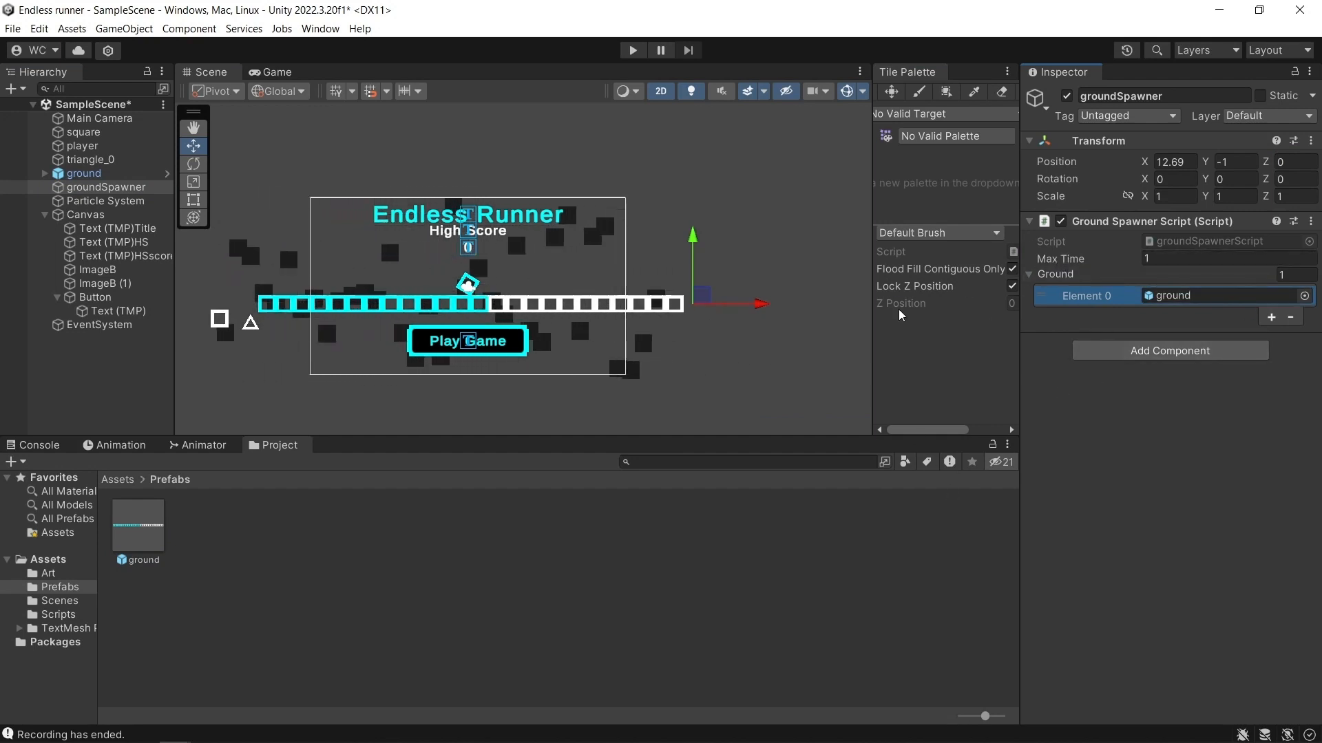
# Set groundSpawner's Max Time to 2, play the scene to test the ground spawning, and stop it.
pyautogui.click(1164, 260)
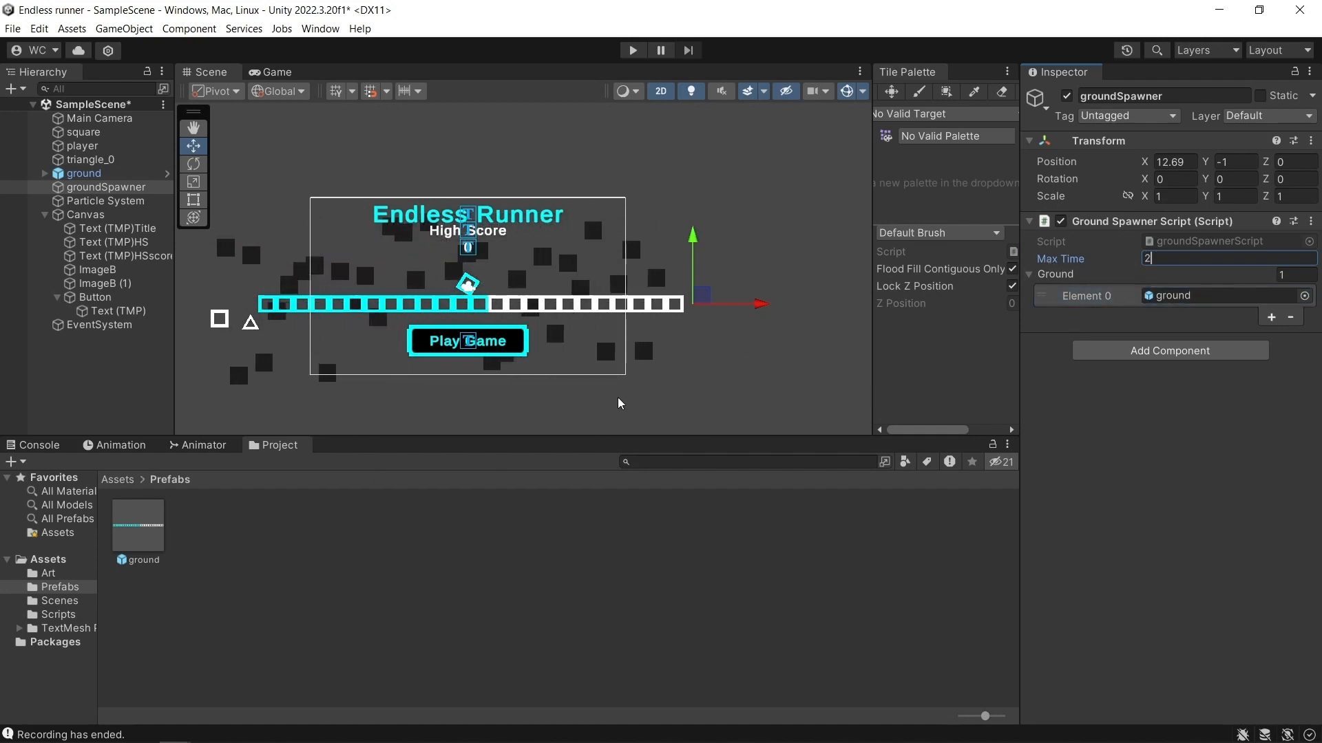
pyautogui.click(631, 51)
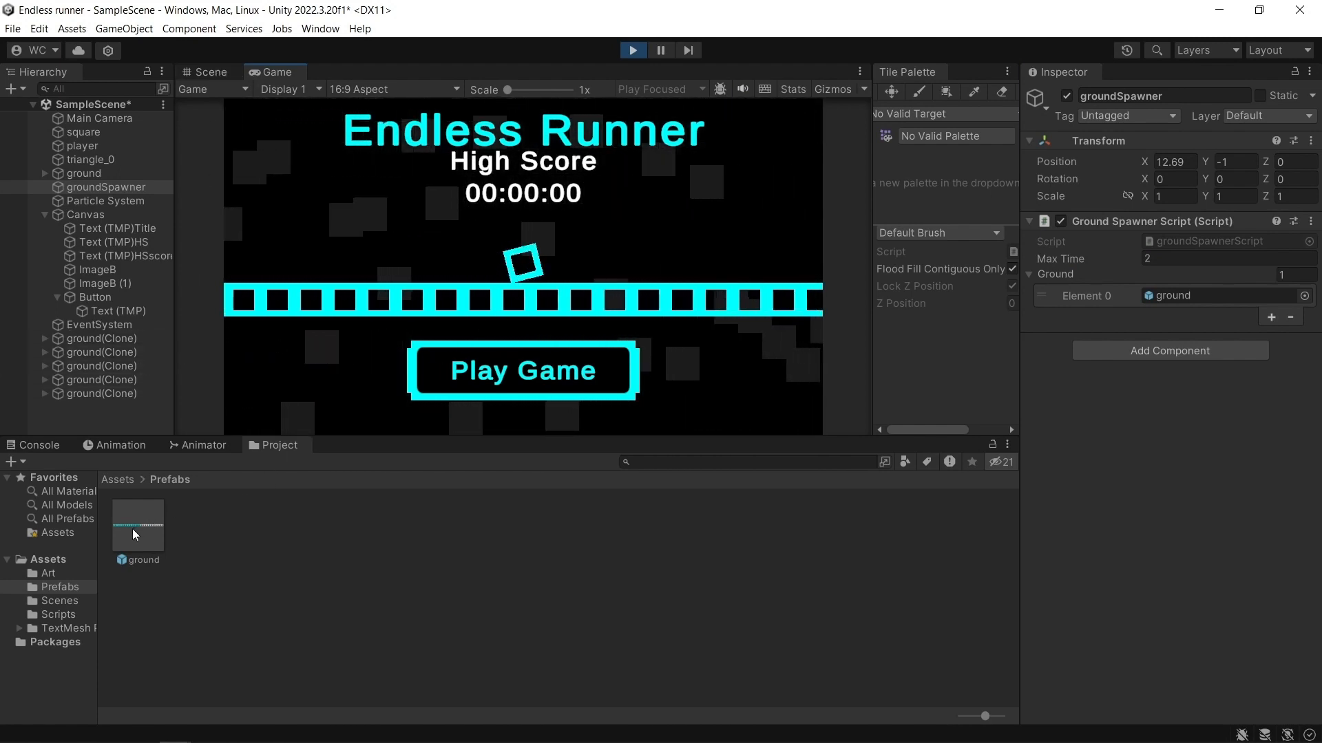
pyautogui.click(632, 54)
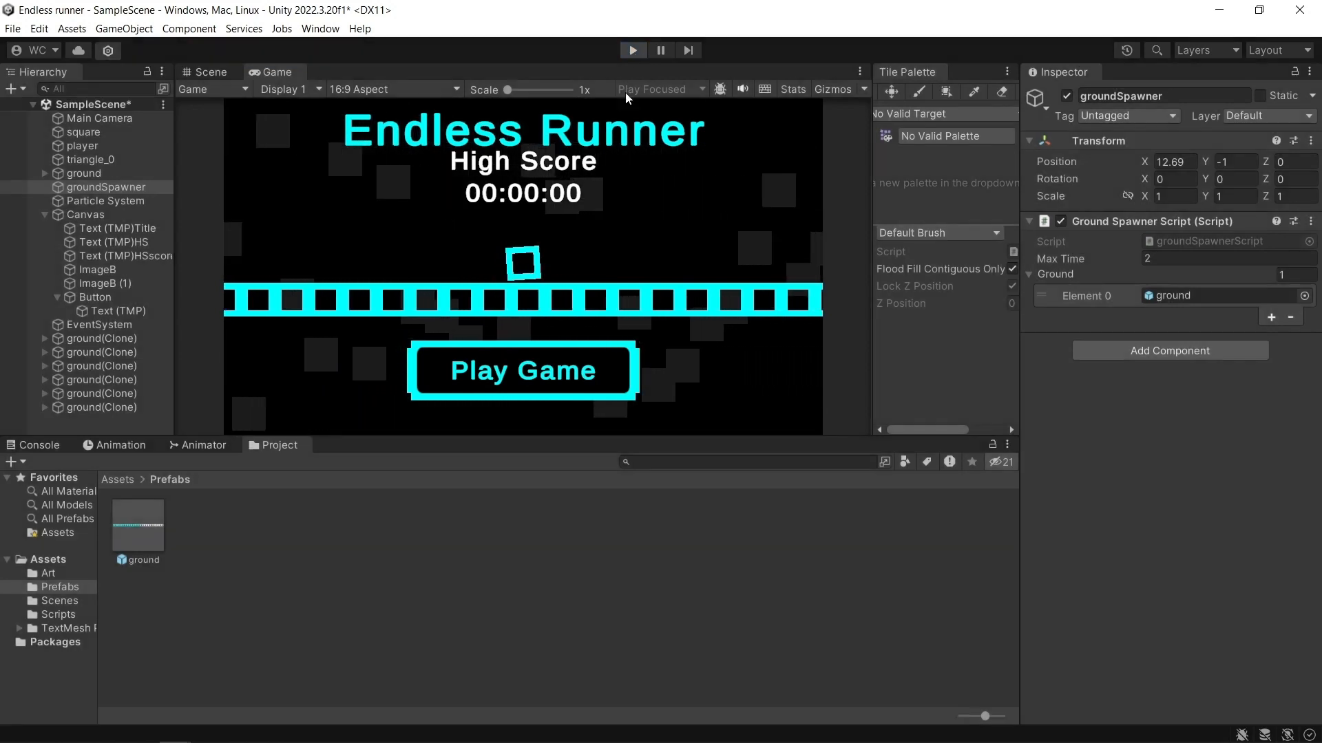
# Open the ground prefab for editing, recolour its cyan squares white, and return to the scene.
pyautogui.click(159, 538)
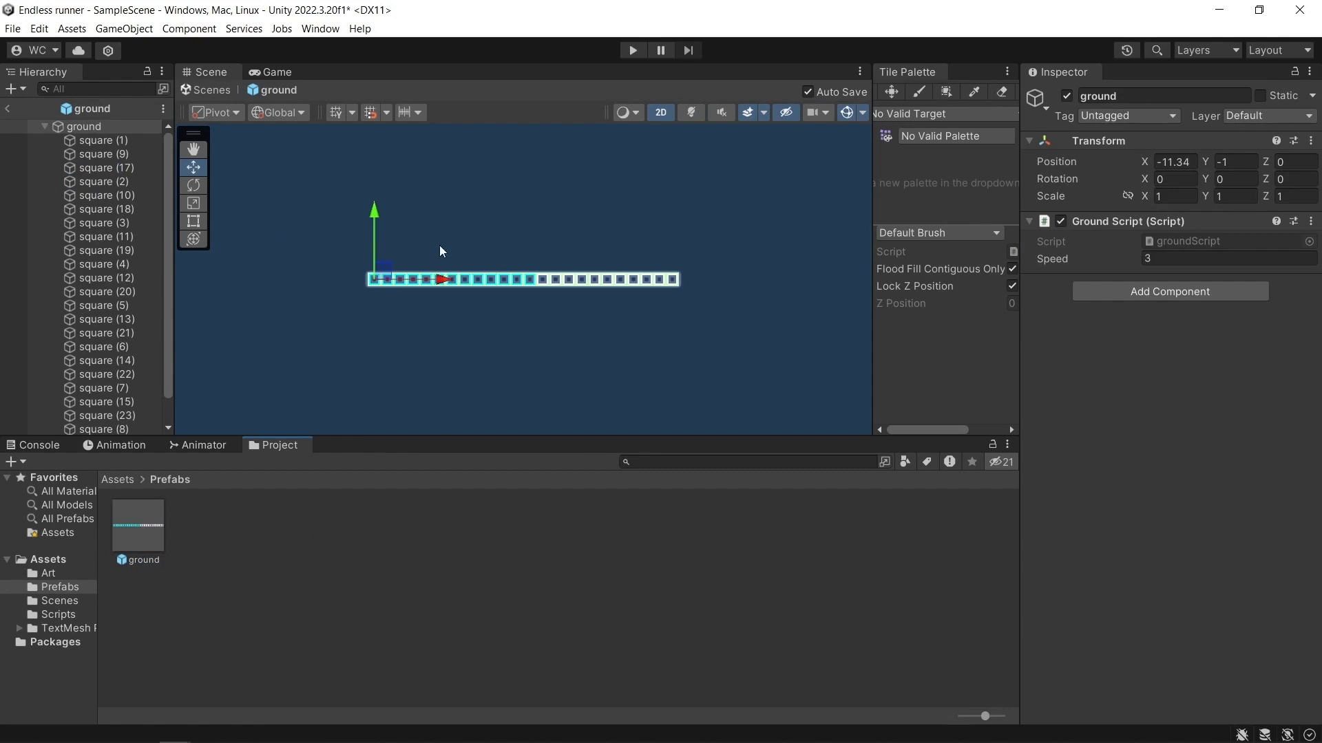
pyautogui.click(412, 324)
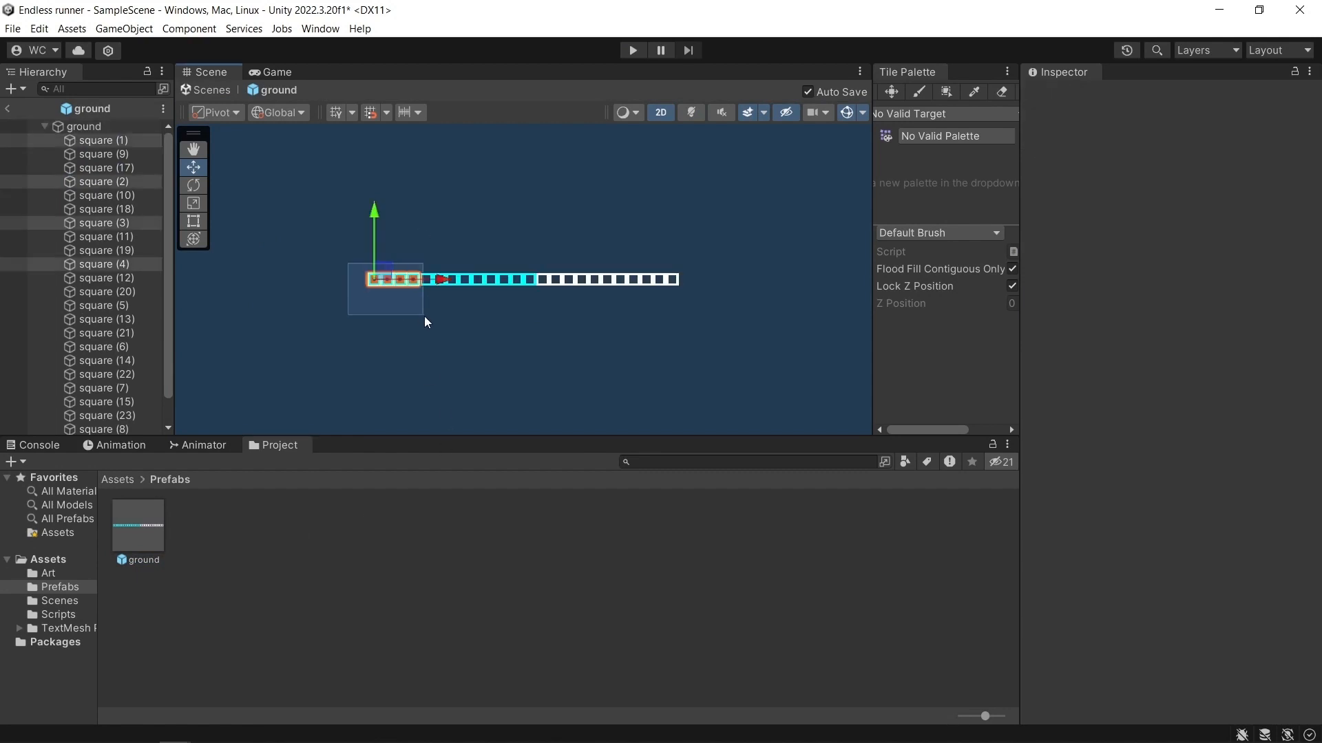
pyautogui.moveTo(541, 299); pyautogui.dragTo(541, 299)
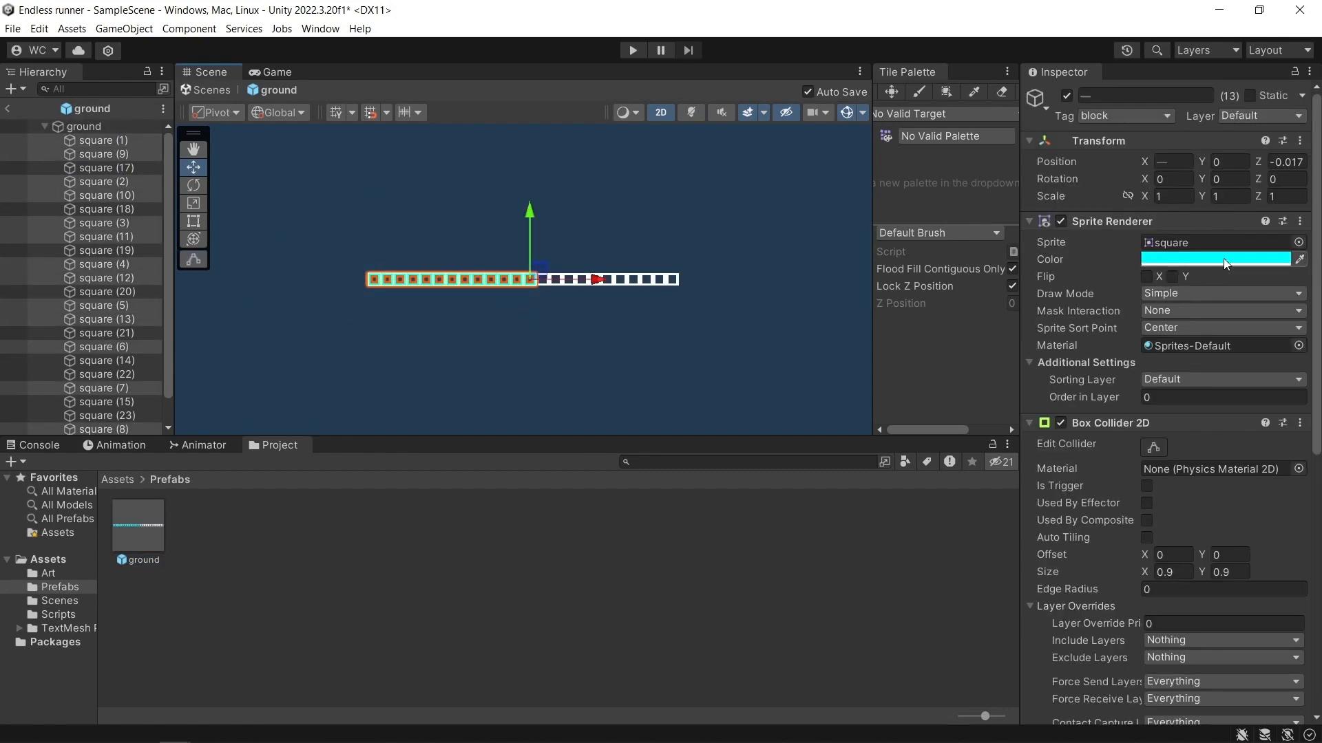
pyautogui.click(650, 281)
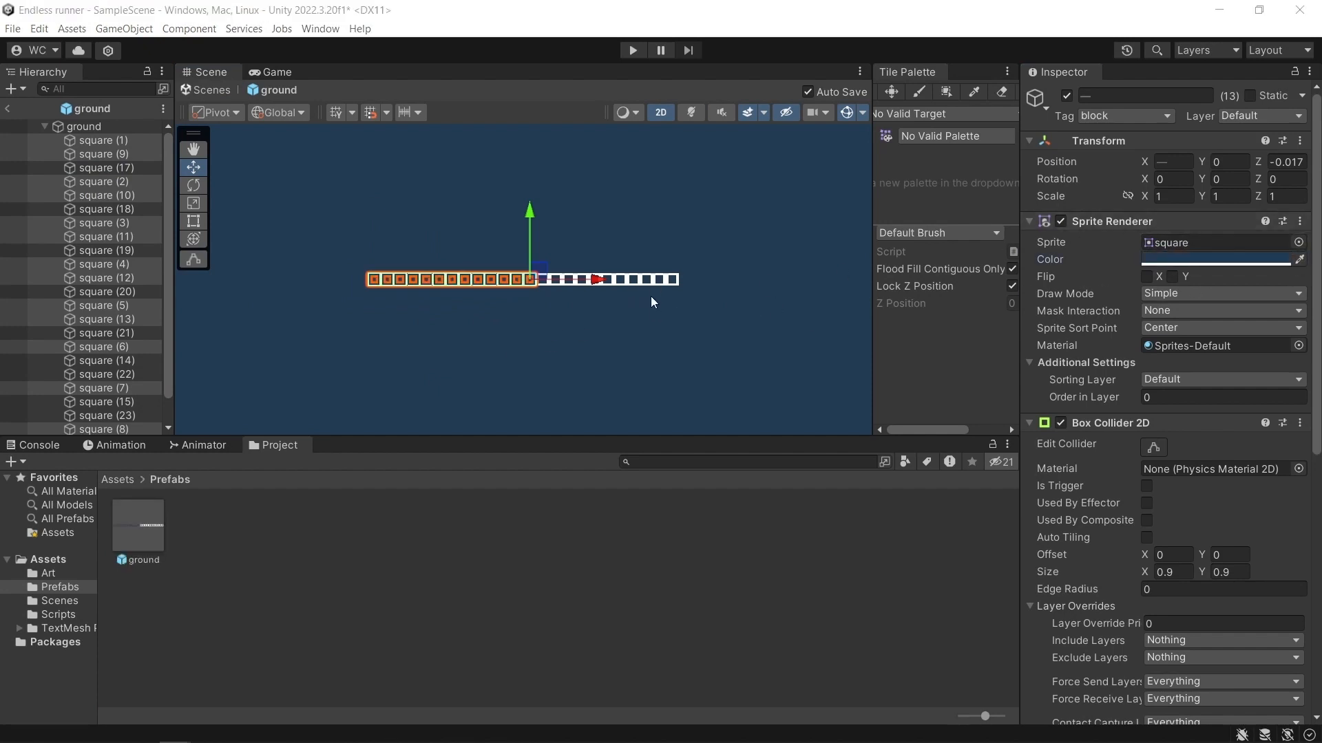
pyautogui.click(589, 313)
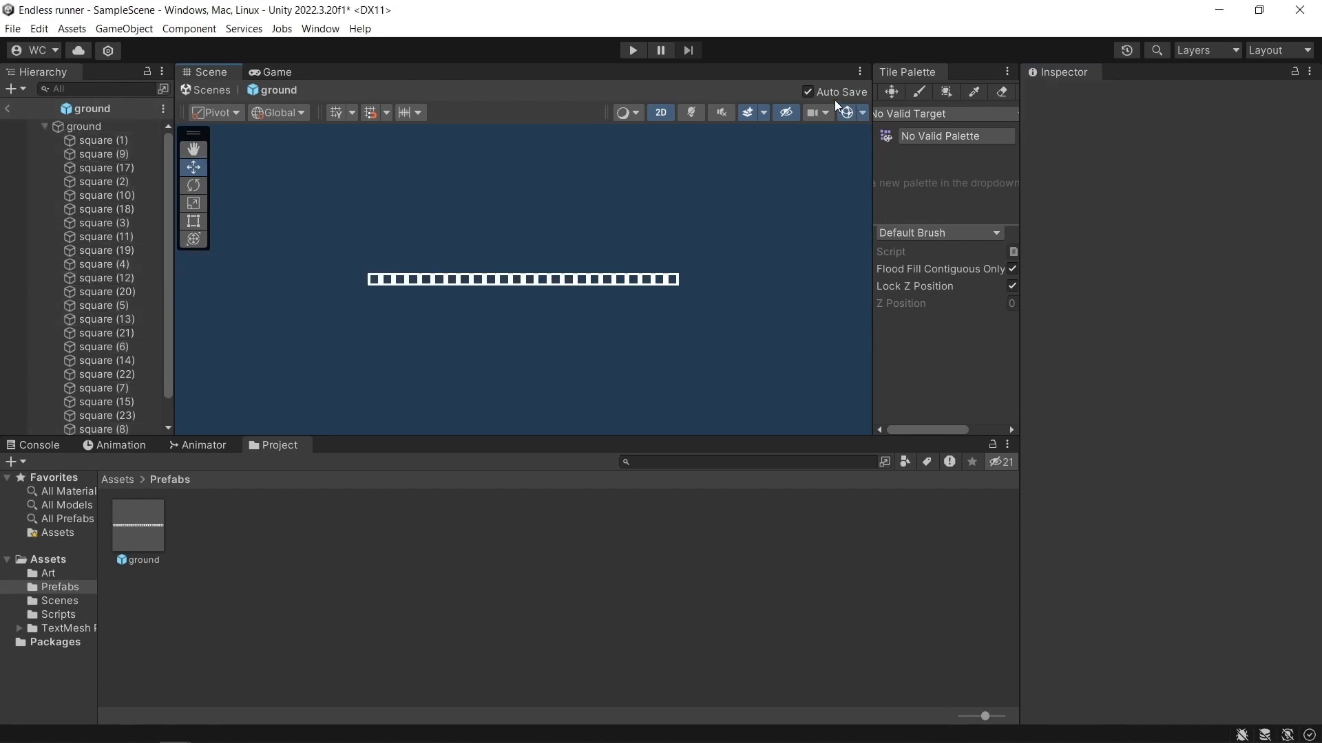
pyautogui.click(12, 109)
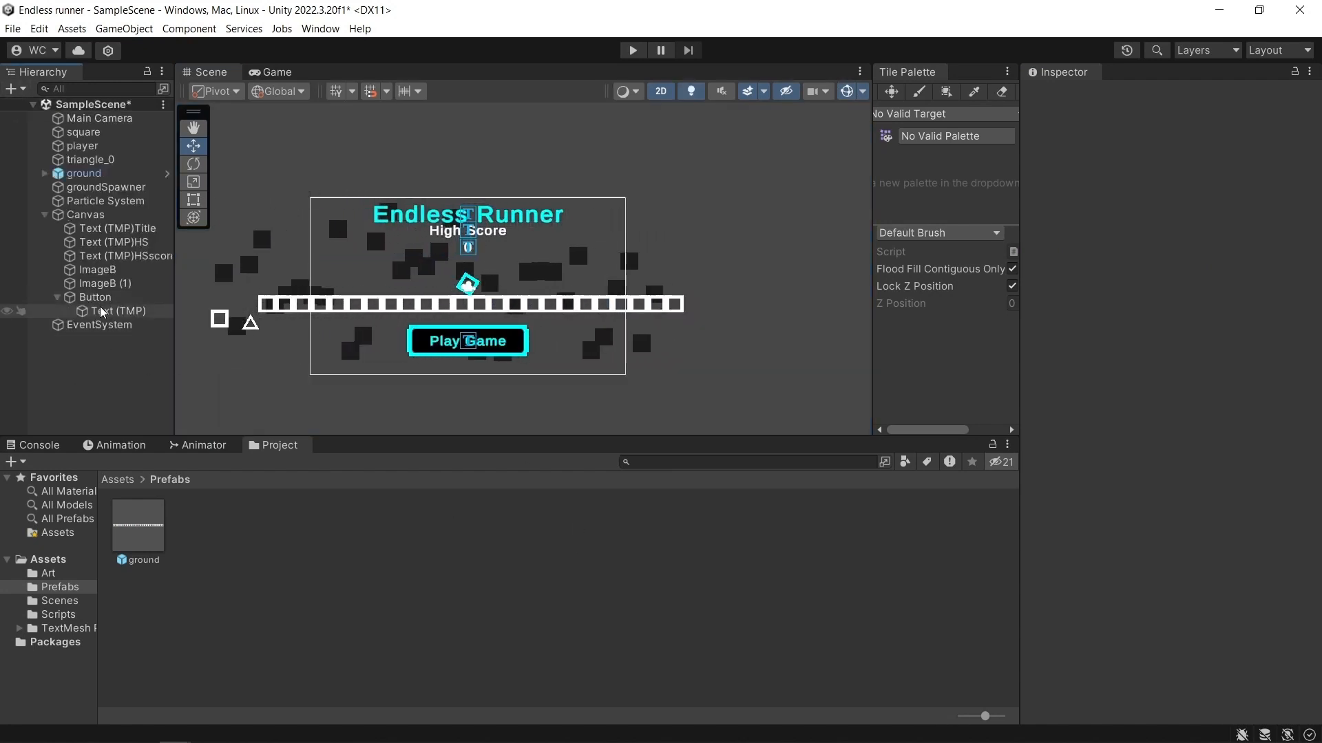
# Set Max Time to 4 in groundSpawner's Ground Spawner Script and clear the selection.
pyautogui.click(103, 188)
pyautogui.click(1156, 260)
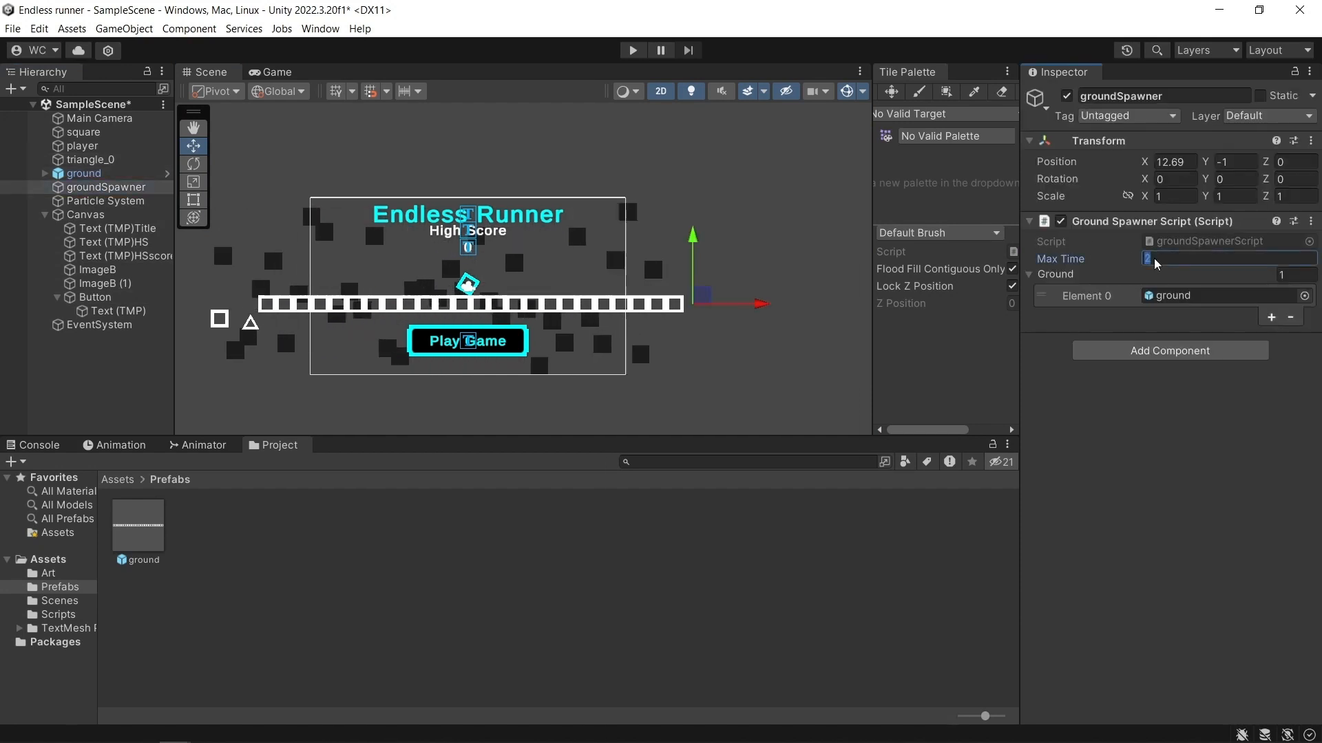
pyautogui.write('4')
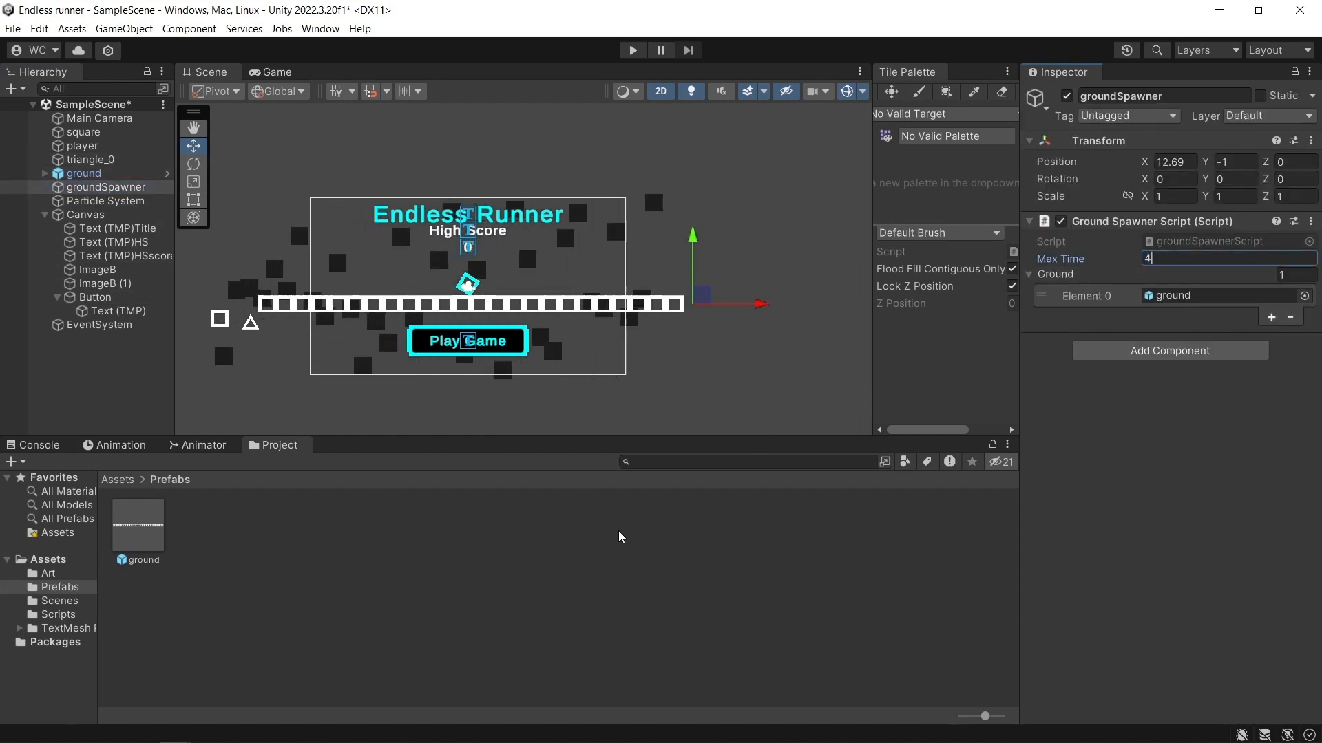
pyautogui.click(619, 536)
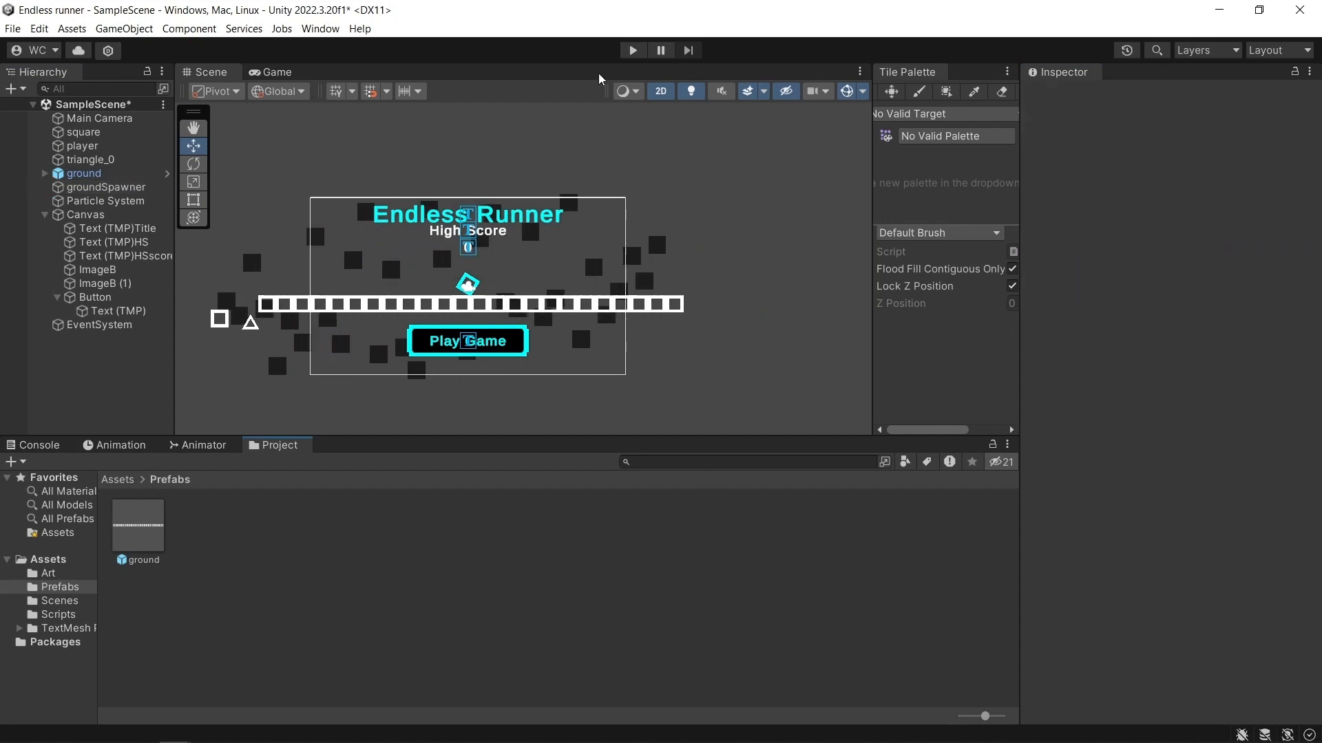
# Play the game, examine how the spawned ground pieces line up in the Scene and Game views, and stop it.
pyautogui.click(632, 51)
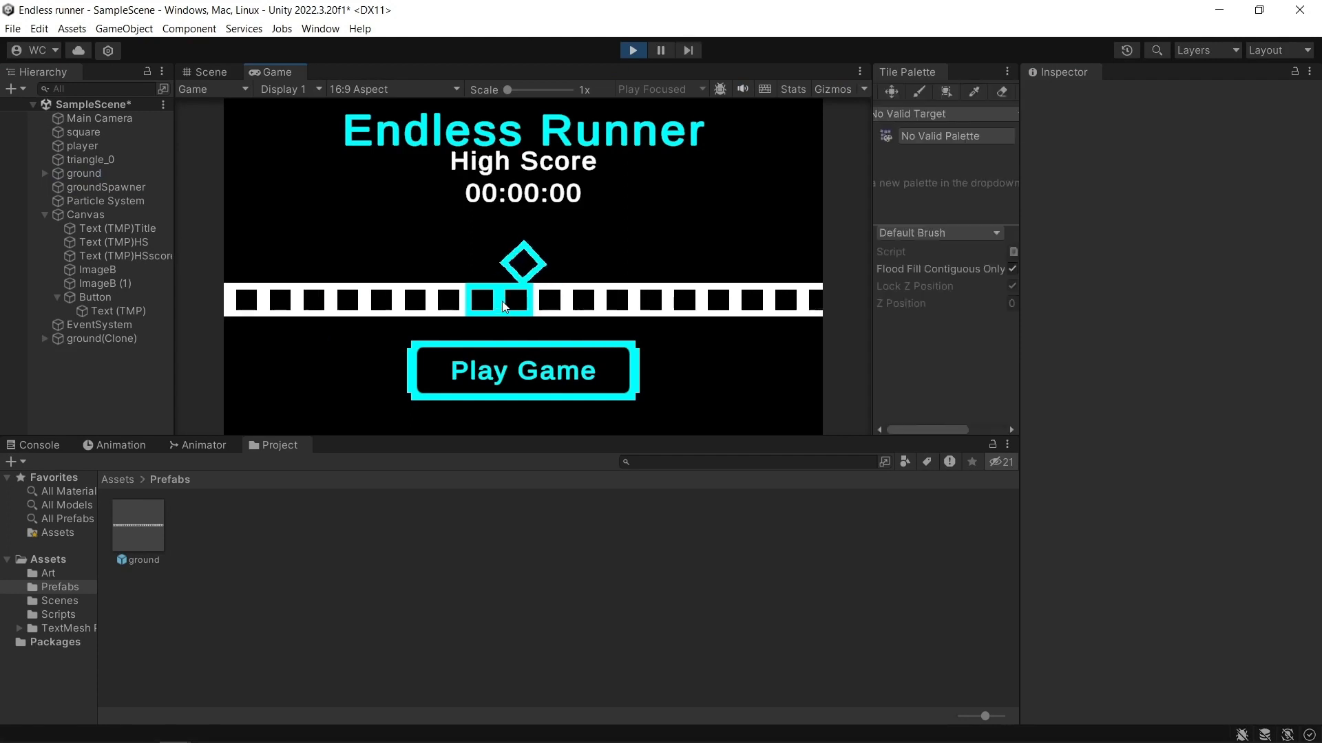
pyautogui.click(213, 70)
pyautogui.scroll(-3, 557, 354)
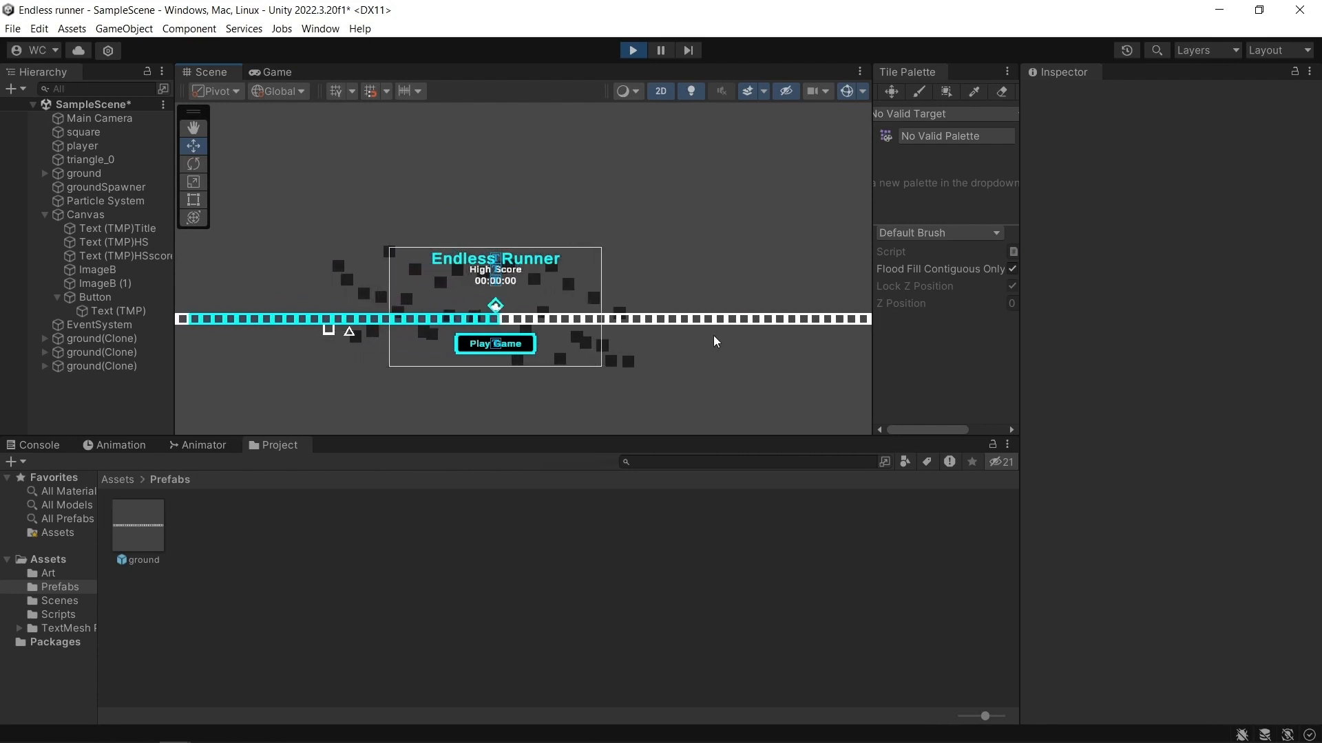
pyautogui.scroll(-3, 704, 349)
pyautogui.scroll(4, 668, 350)
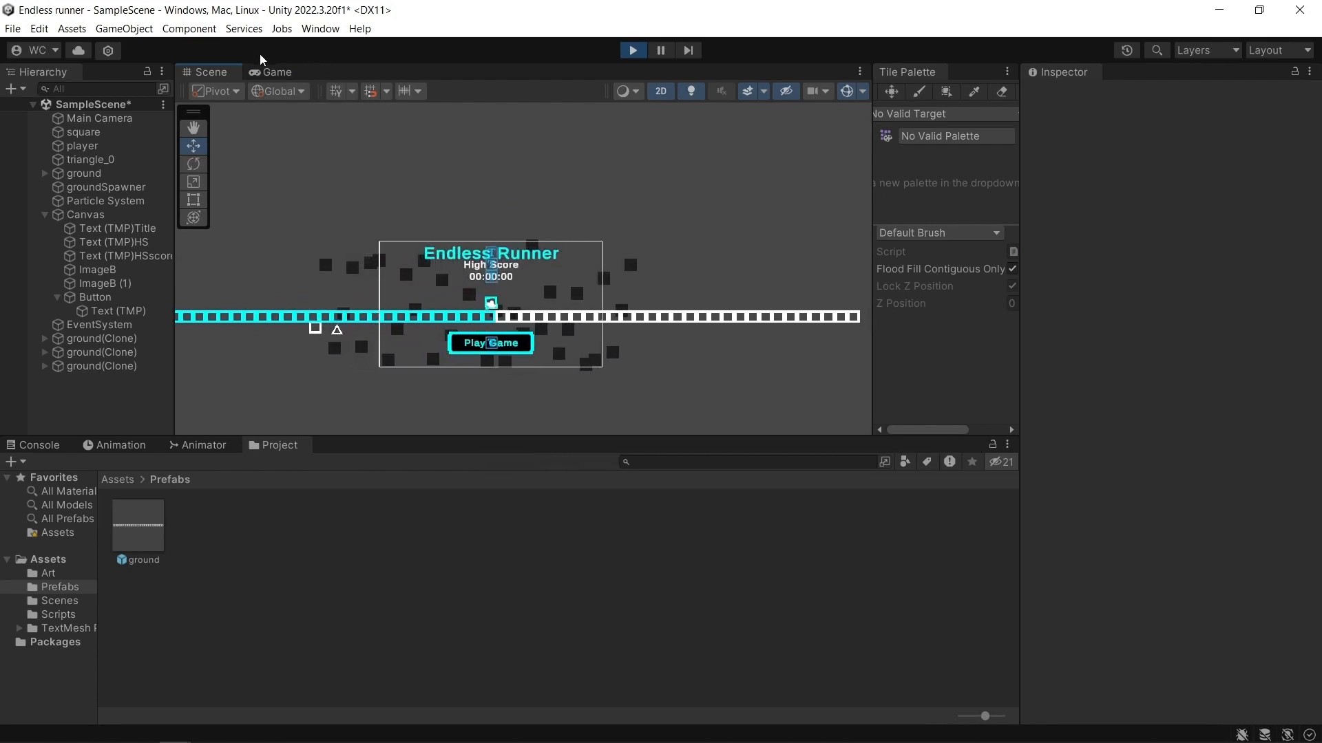
pyautogui.click(272, 72)
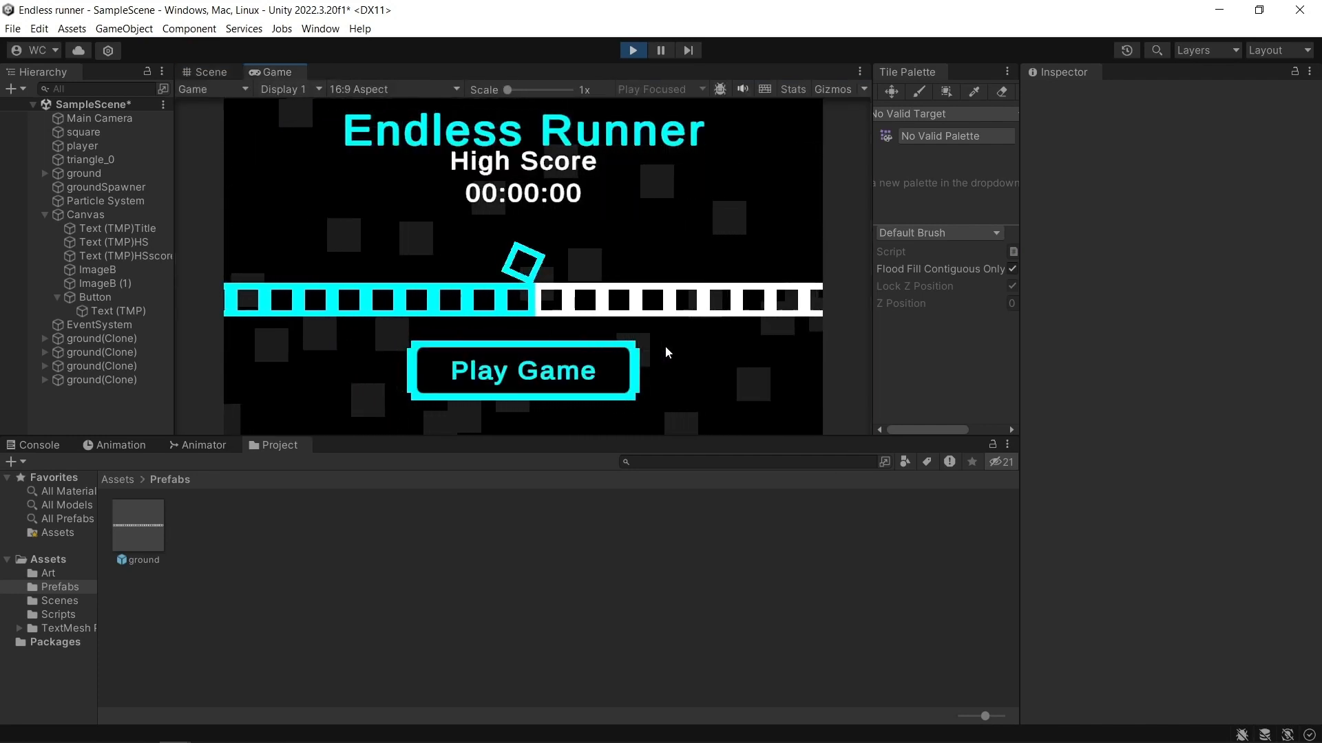
pyautogui.click(633, 51)
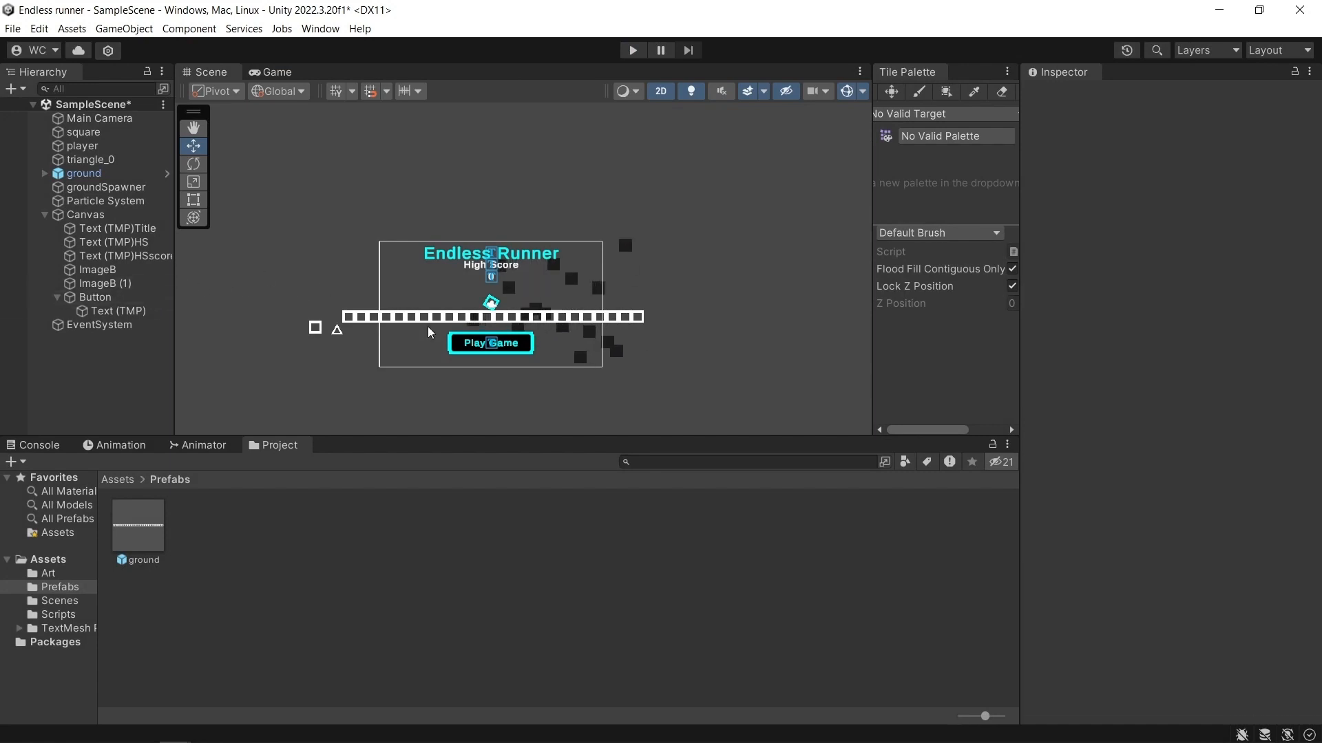
# Move the scene's ground instance to Position X -11.24 and start playing the game.
pyautogui.click(103, 175)
pyautogui.scroll(1, 406, 315)
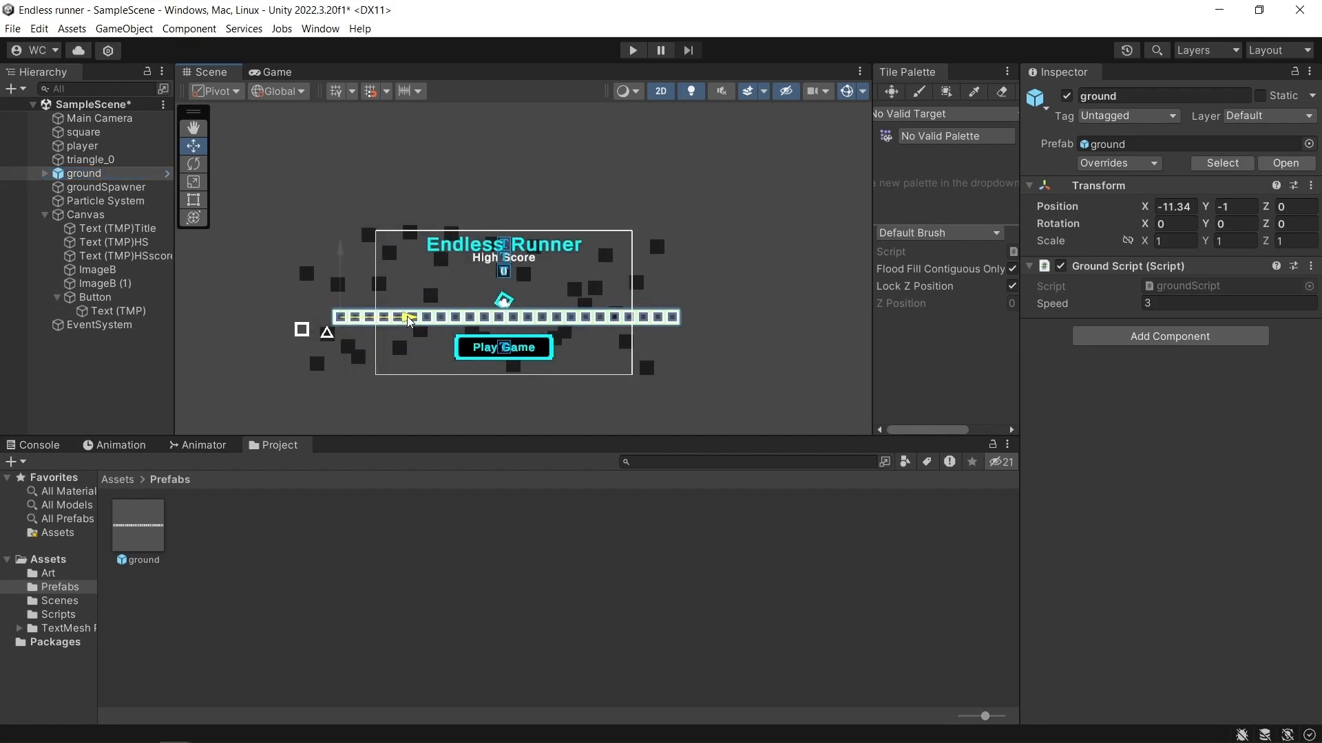
pyautogui.click(627, 51)
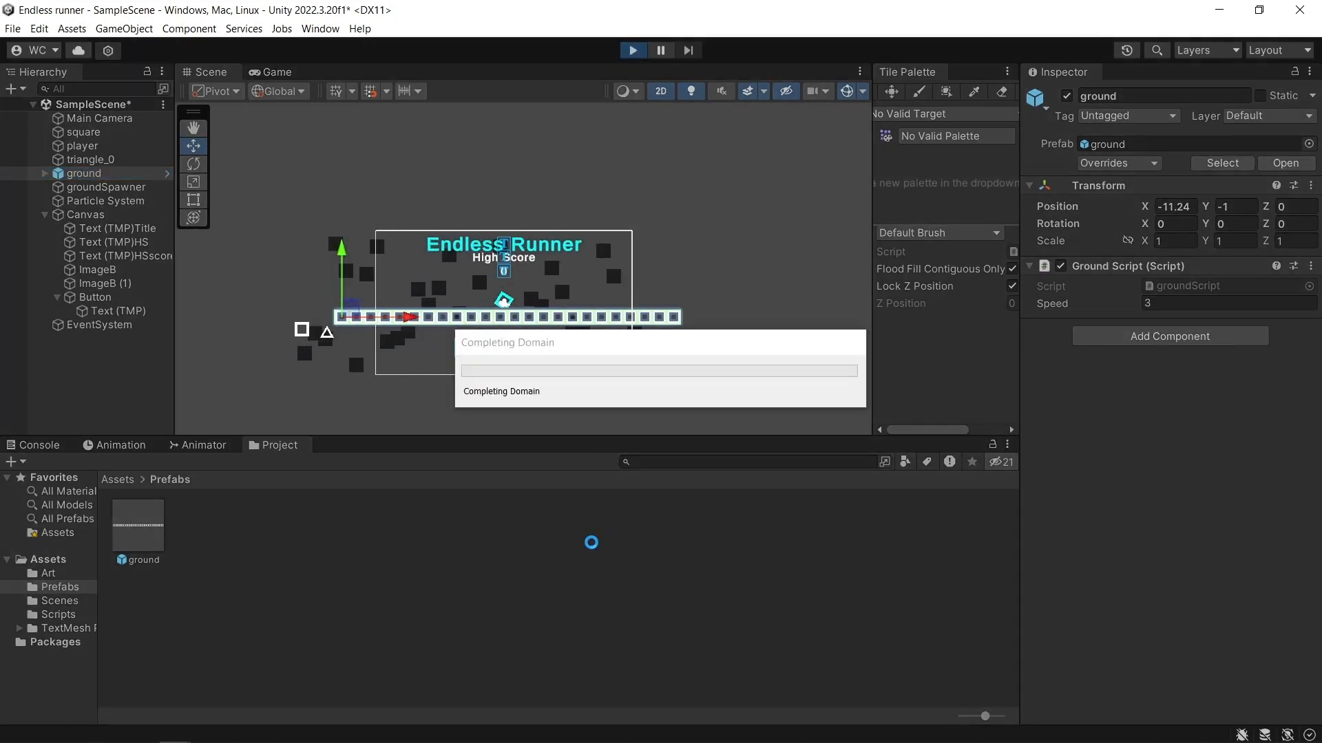
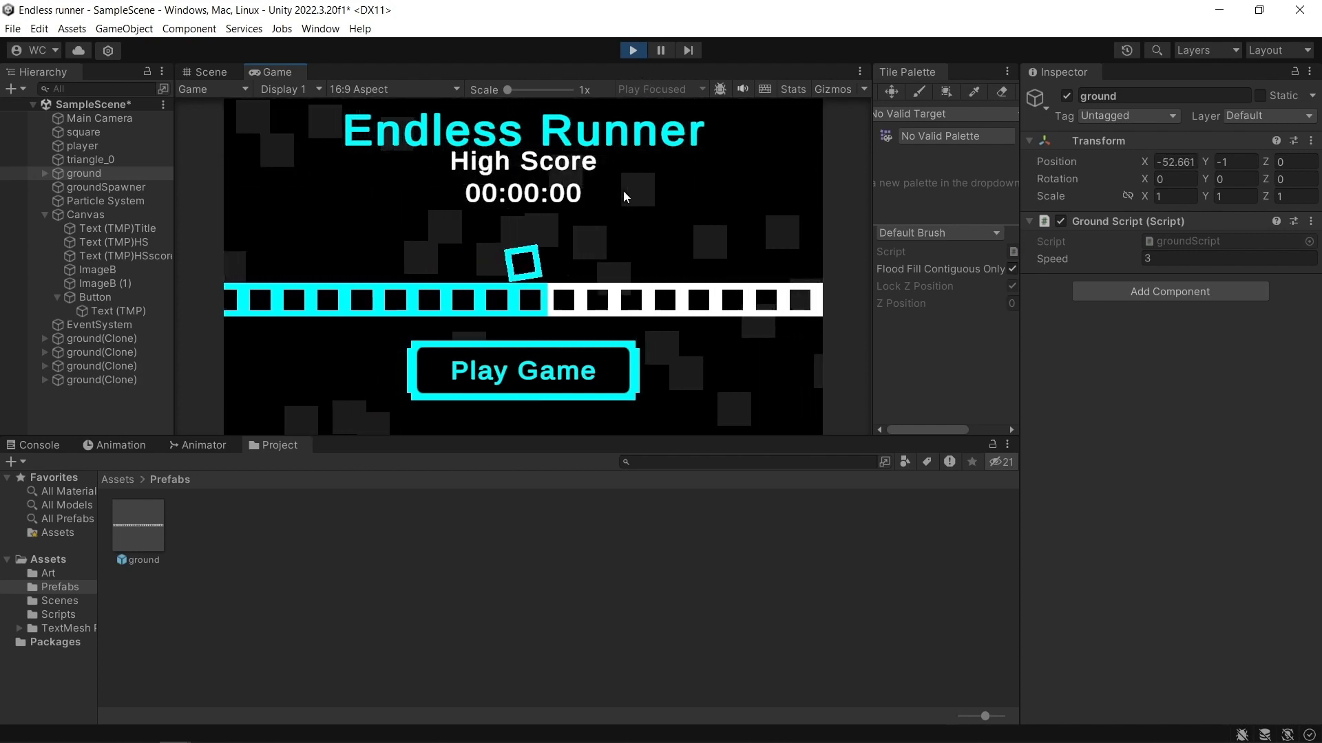
# Stop the game and move the triangle sprite straight down, further below the level of the ground strip.
pyautogui.click(633, 50)
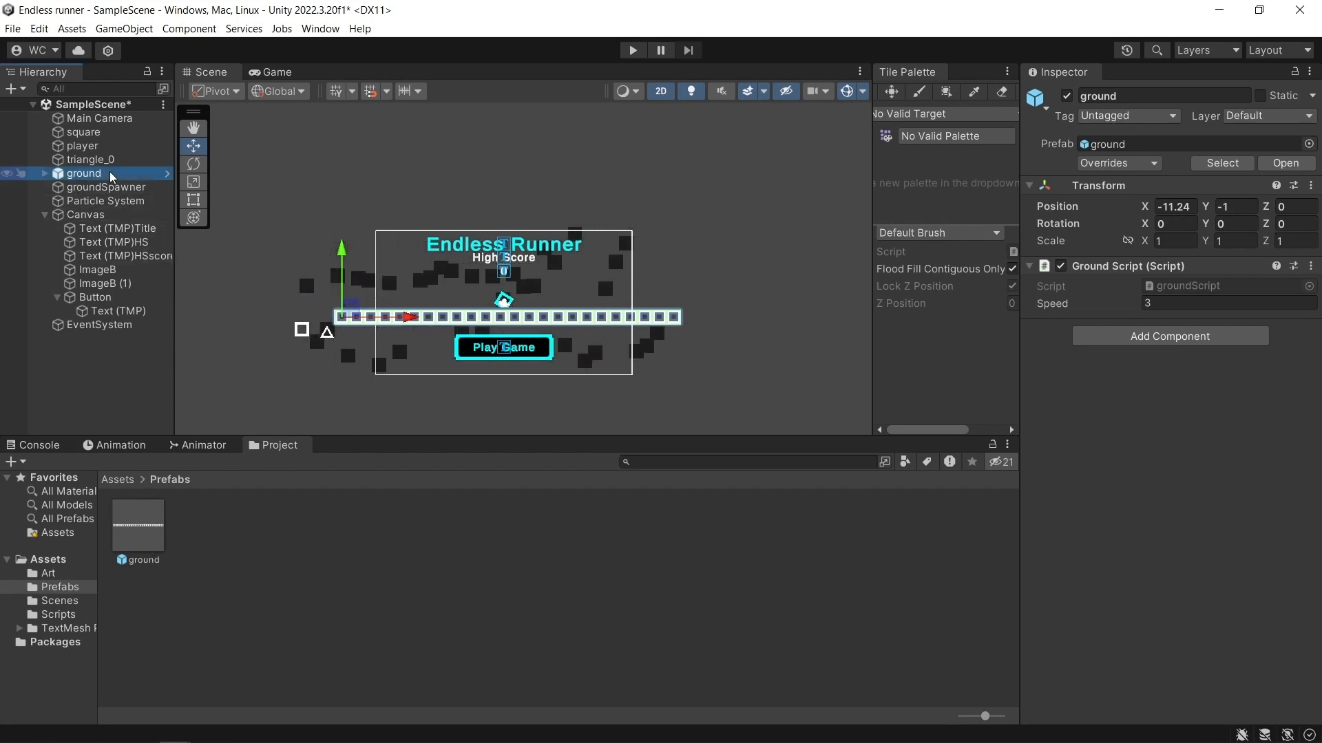
pyautogui.scroll(5, 390, 318)
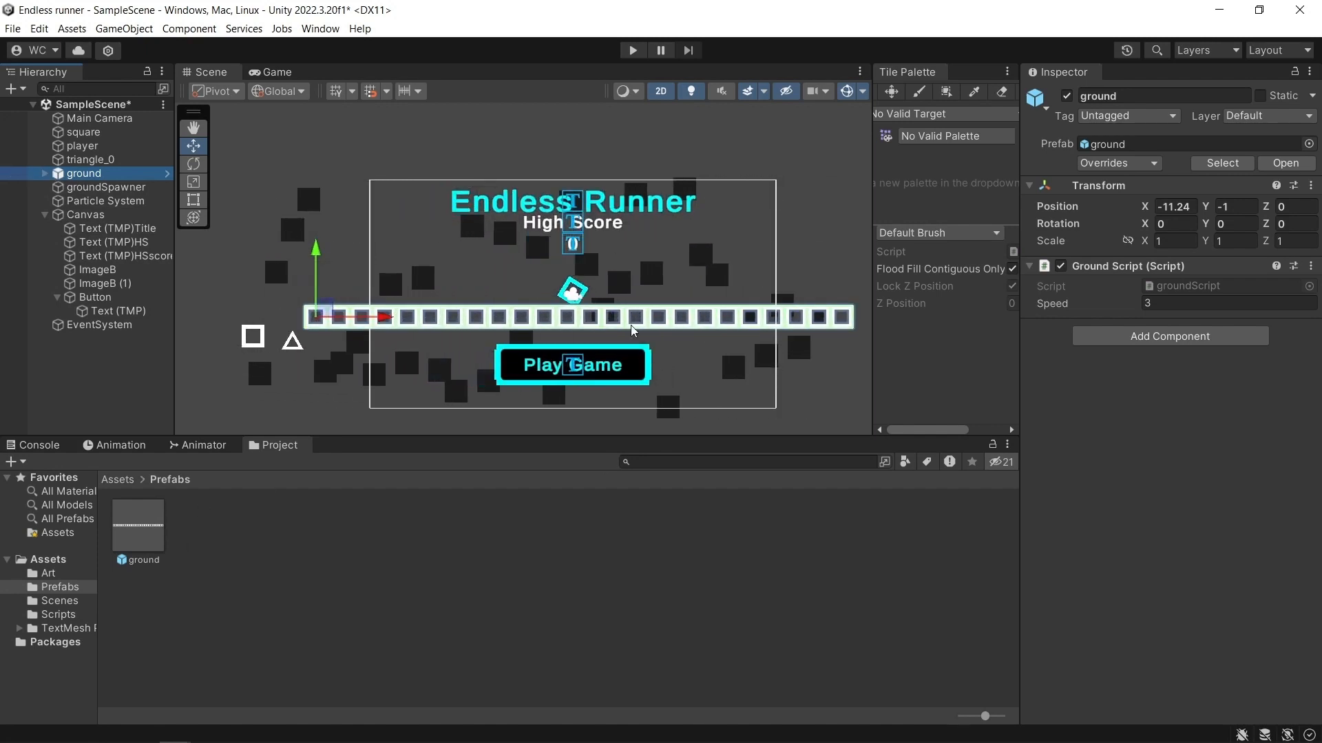
pyautogui.click(299, 342)
pyautogui.click(299, 341)
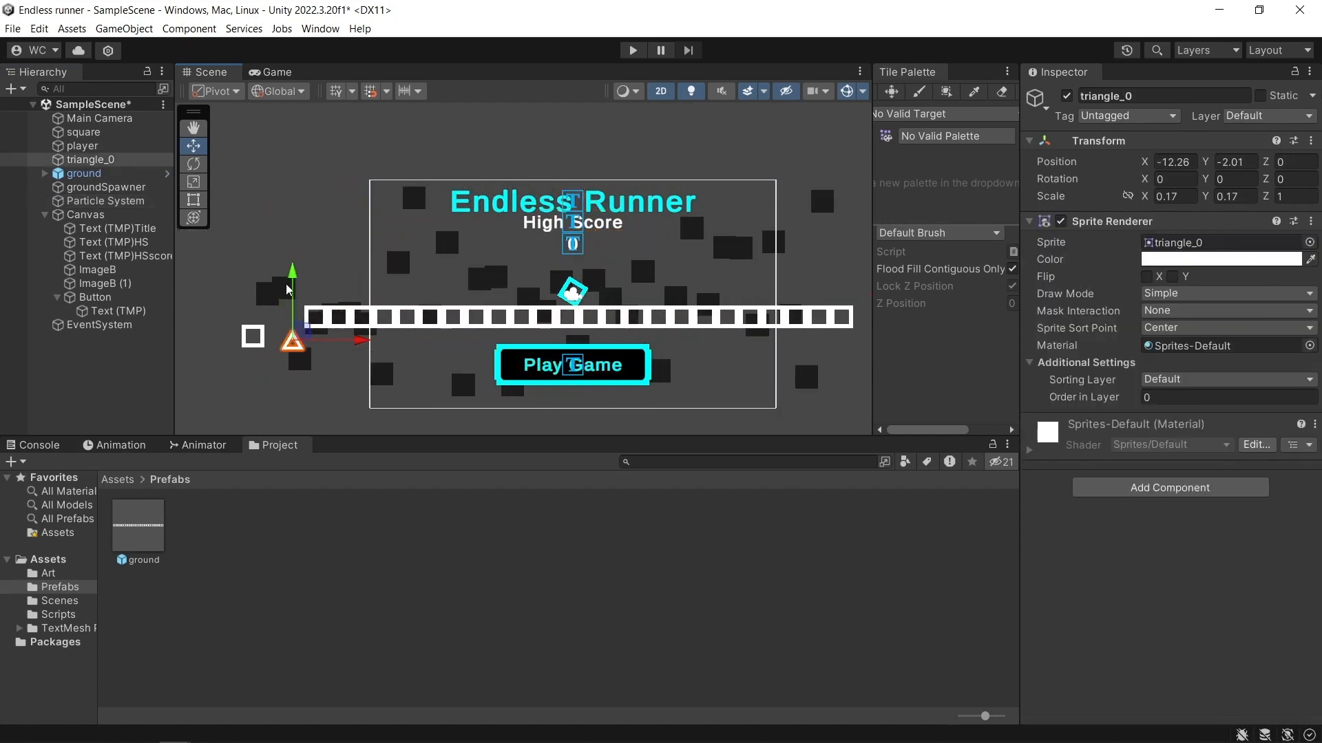
pyautogui.moveTo(294, 307); pyautogui.dragTo(294, 356)
pyautogui.click(309, 284)
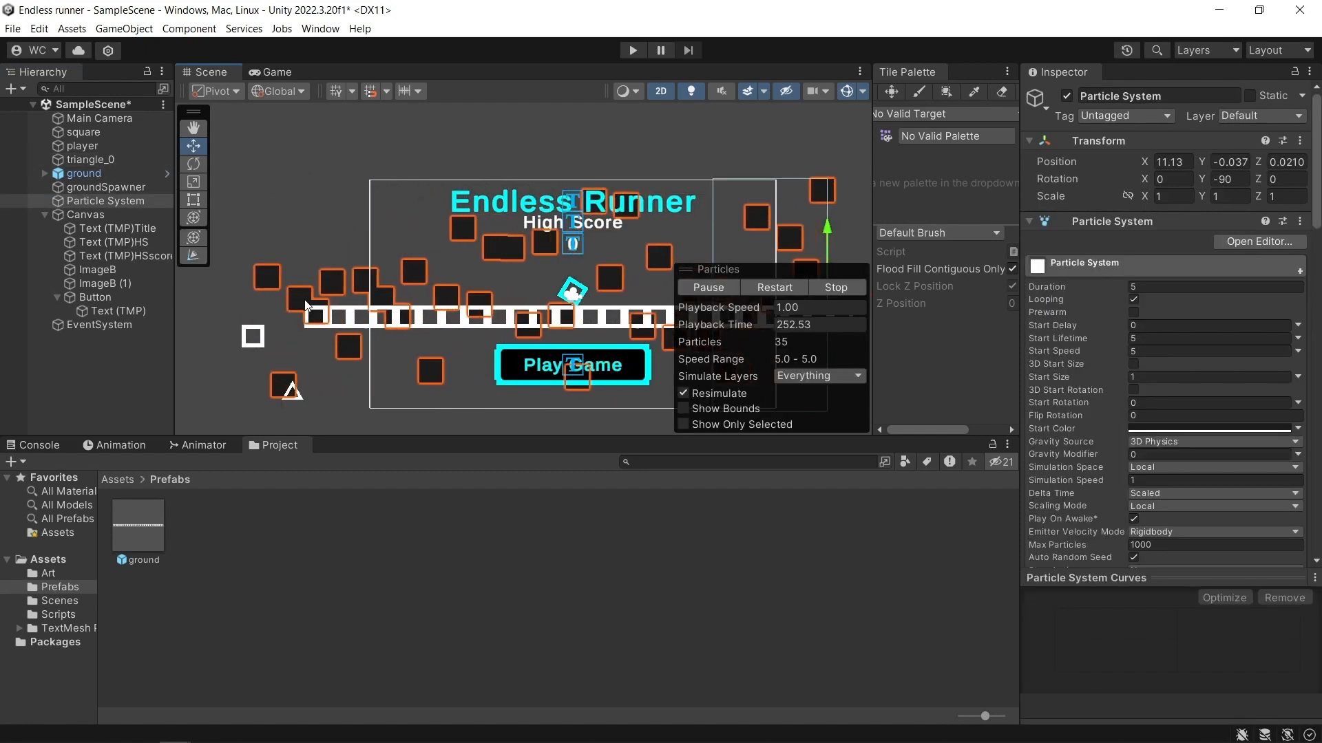
pyautogui.click(303, 250)
pyautogui.moveTo(300, 293); pyautogui.dragTo(386, 329)
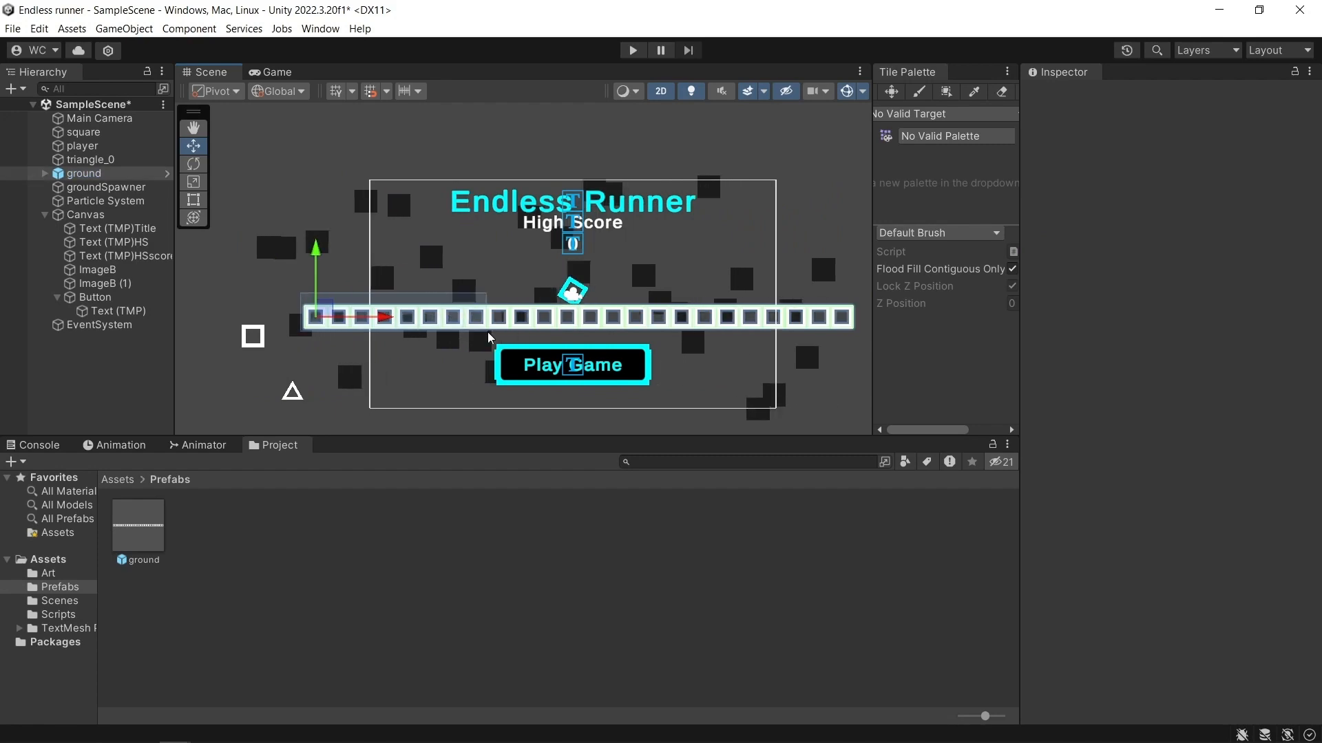
pyautogui.moveTo(602, 332); pyautogui.dragTo(603, 331)
# Recolour square (13) of the scene's ground instance cyan by sampling the player's colour.
pyautogui.scroll(5, 603, 331)
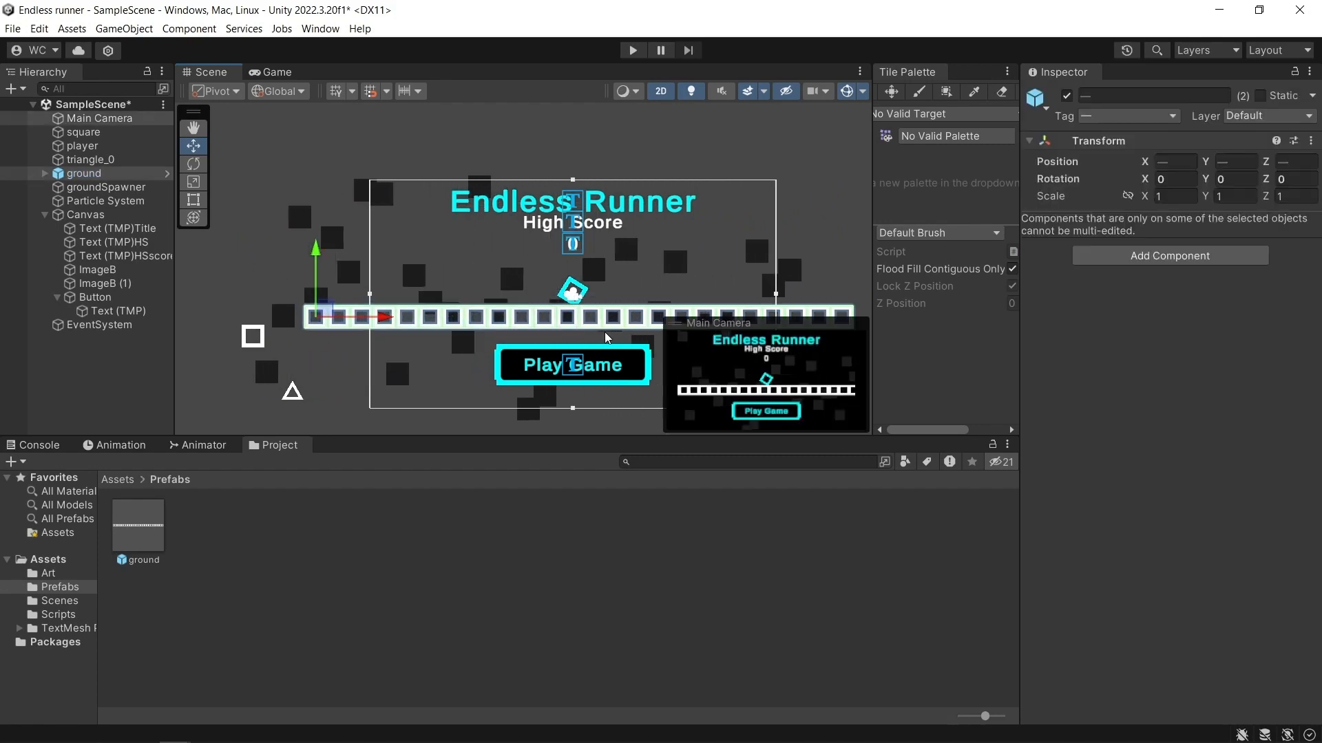
pyautogui.click(580, 288)
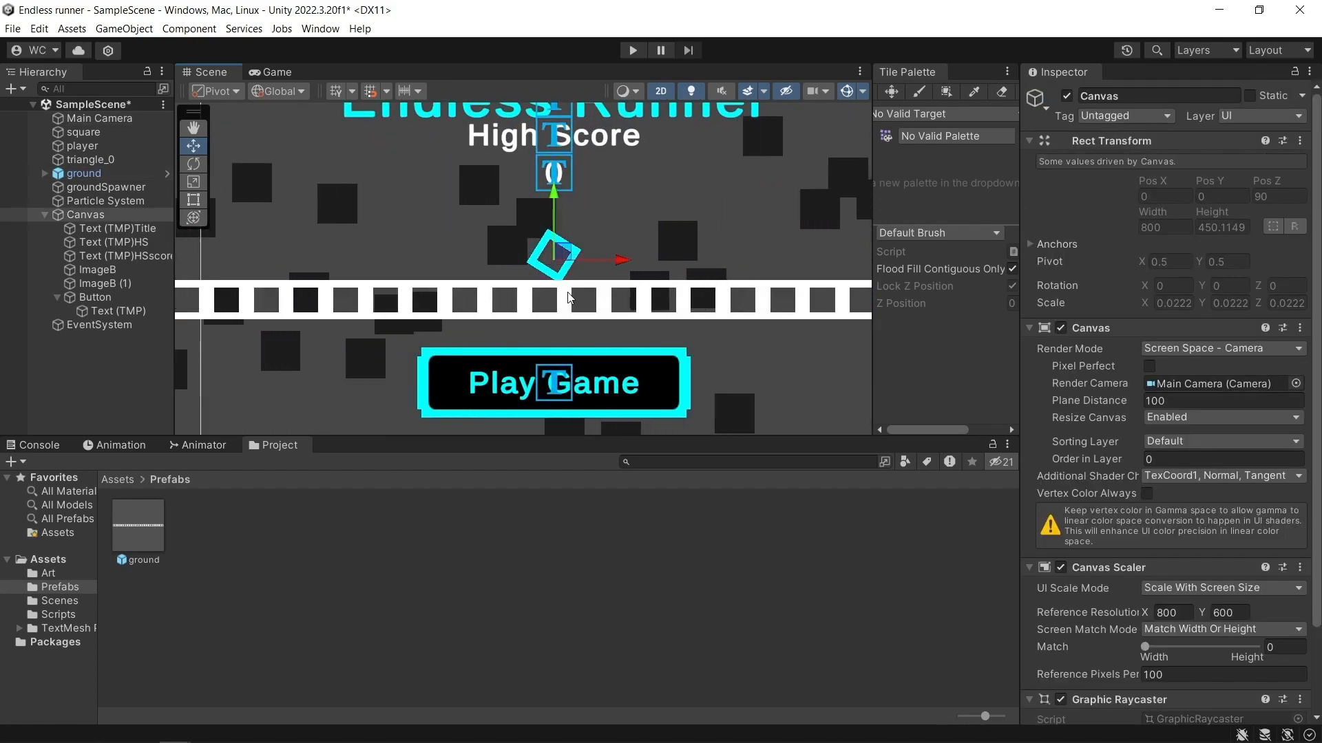
pyautogui.click(583, 295)
pyautogui.click(1300, 263)
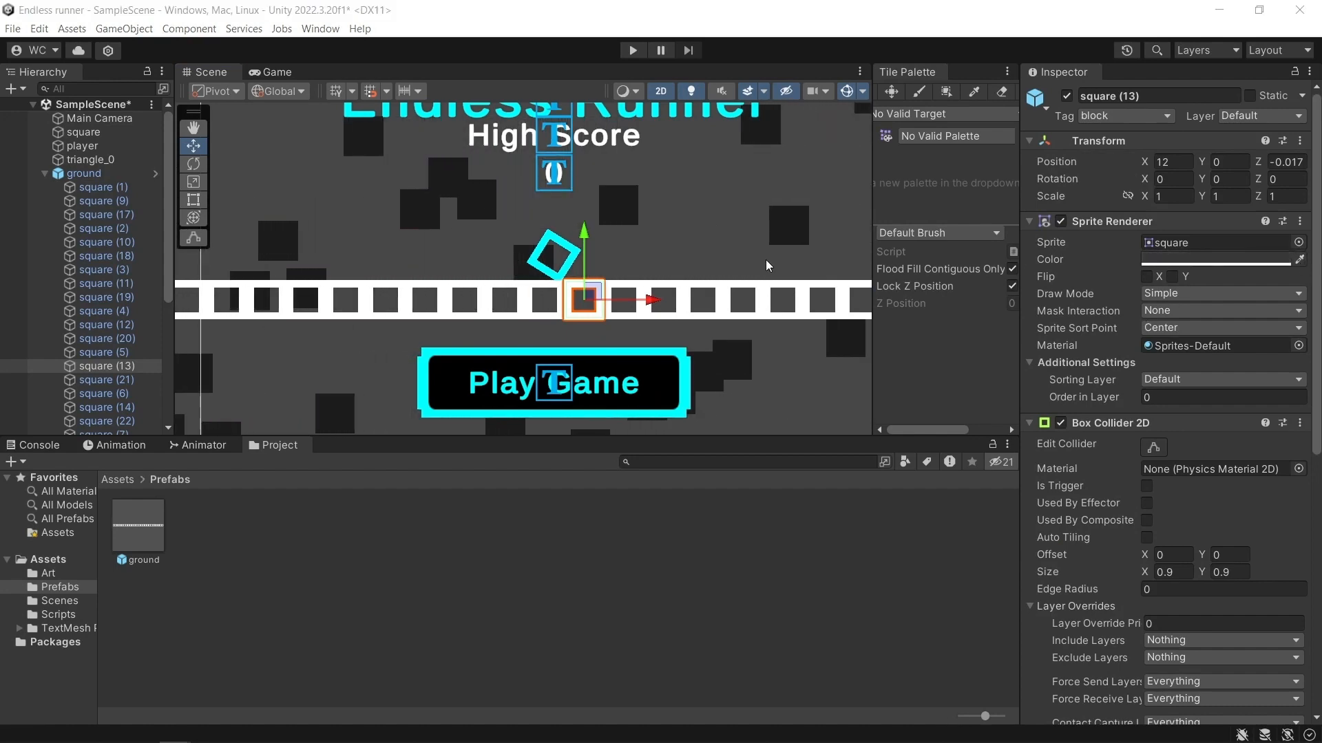
pyautogui.click(572, 258)
pyautogui.click(645, 267)
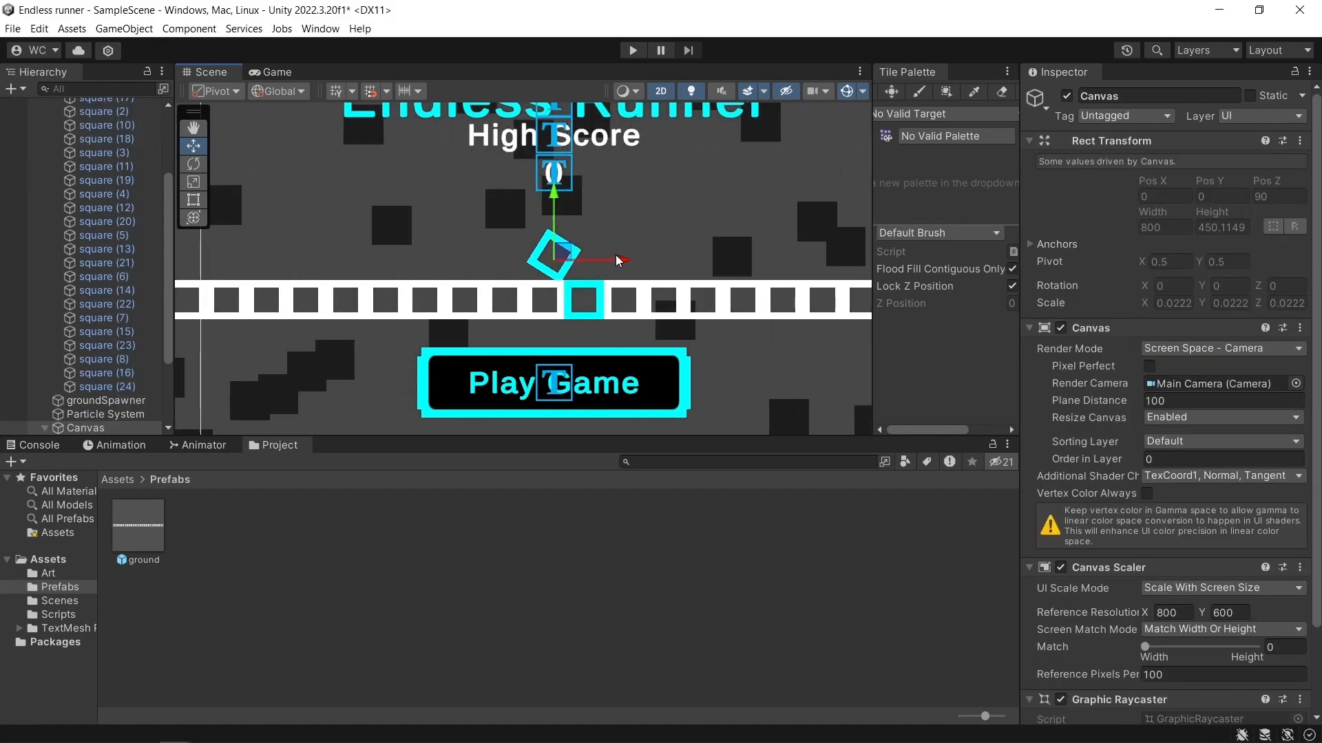
pyautogui.click(646, 254)
pyautogui.scroll(-5, 441, 316)
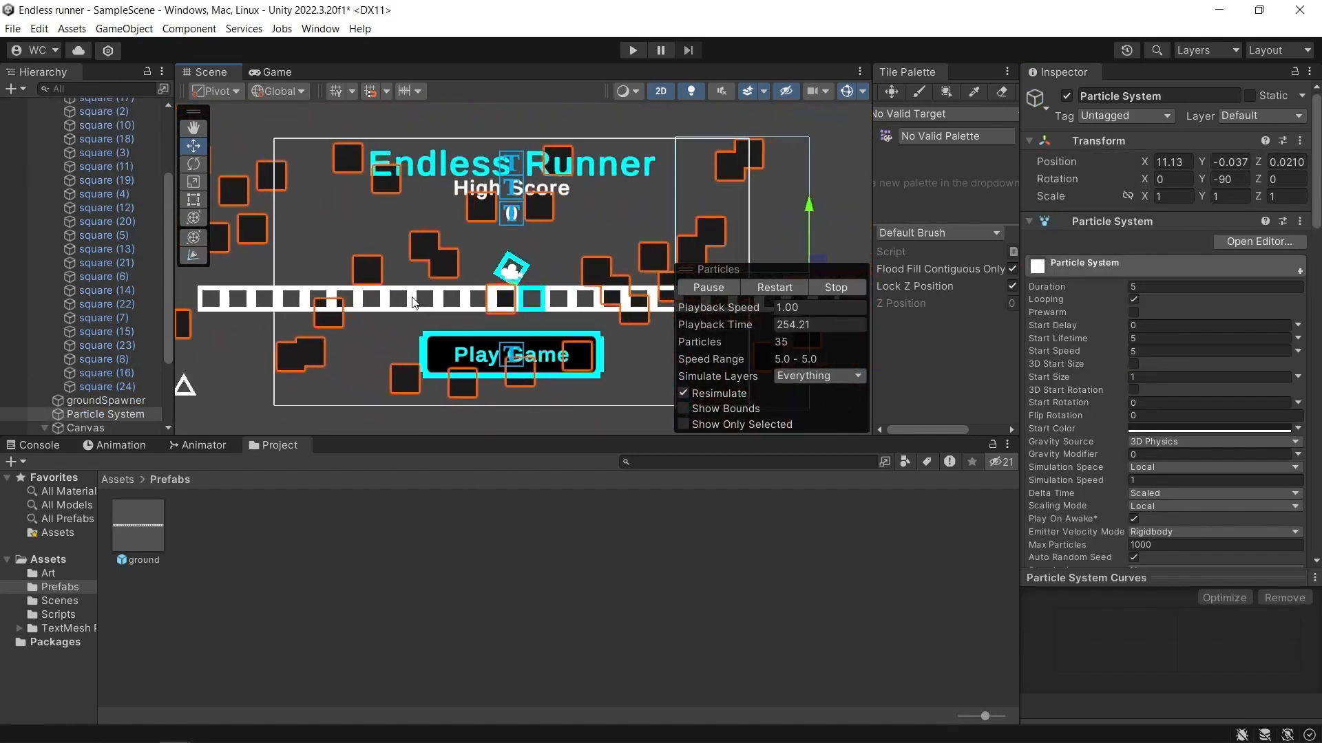
pyautogui.moveTo(243, 300); pyautogui.dragTo(454, 274, button='middle')
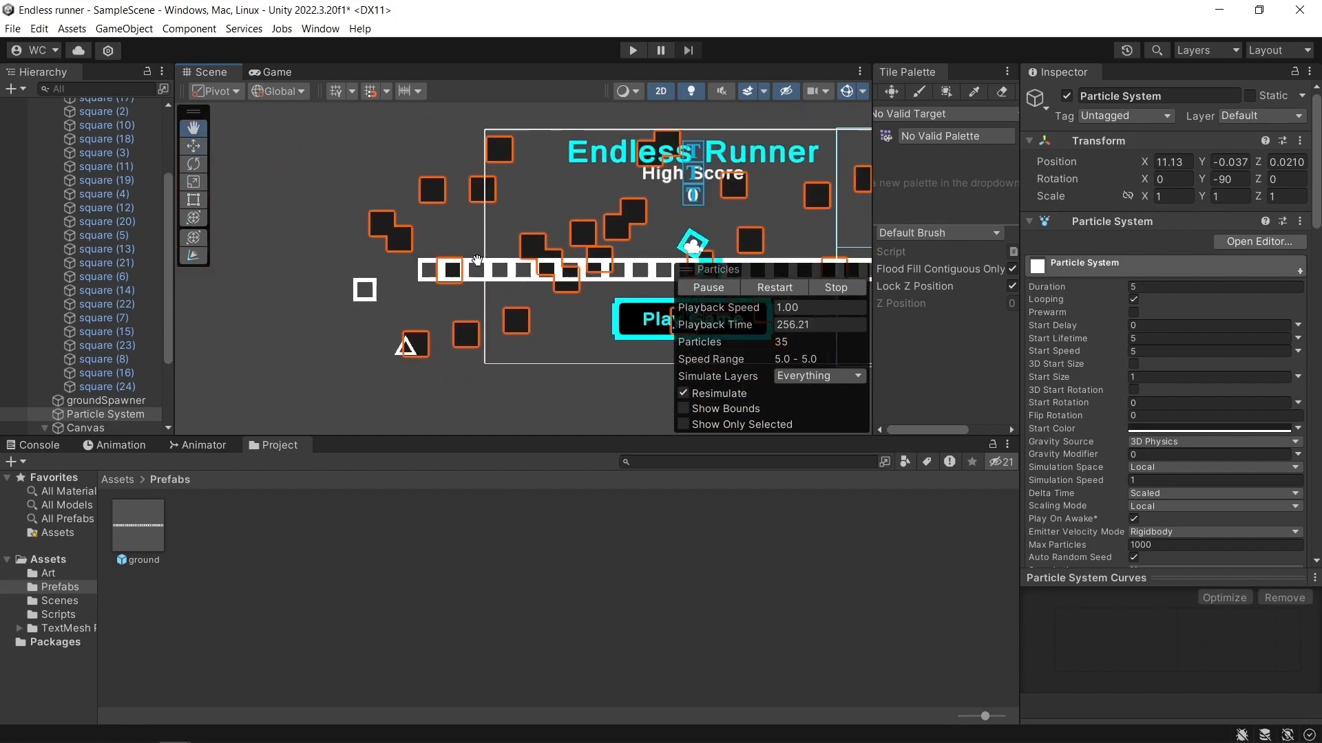
pyautogui.moveTo(308, 222); pyautogui.dragTo(531, 283)
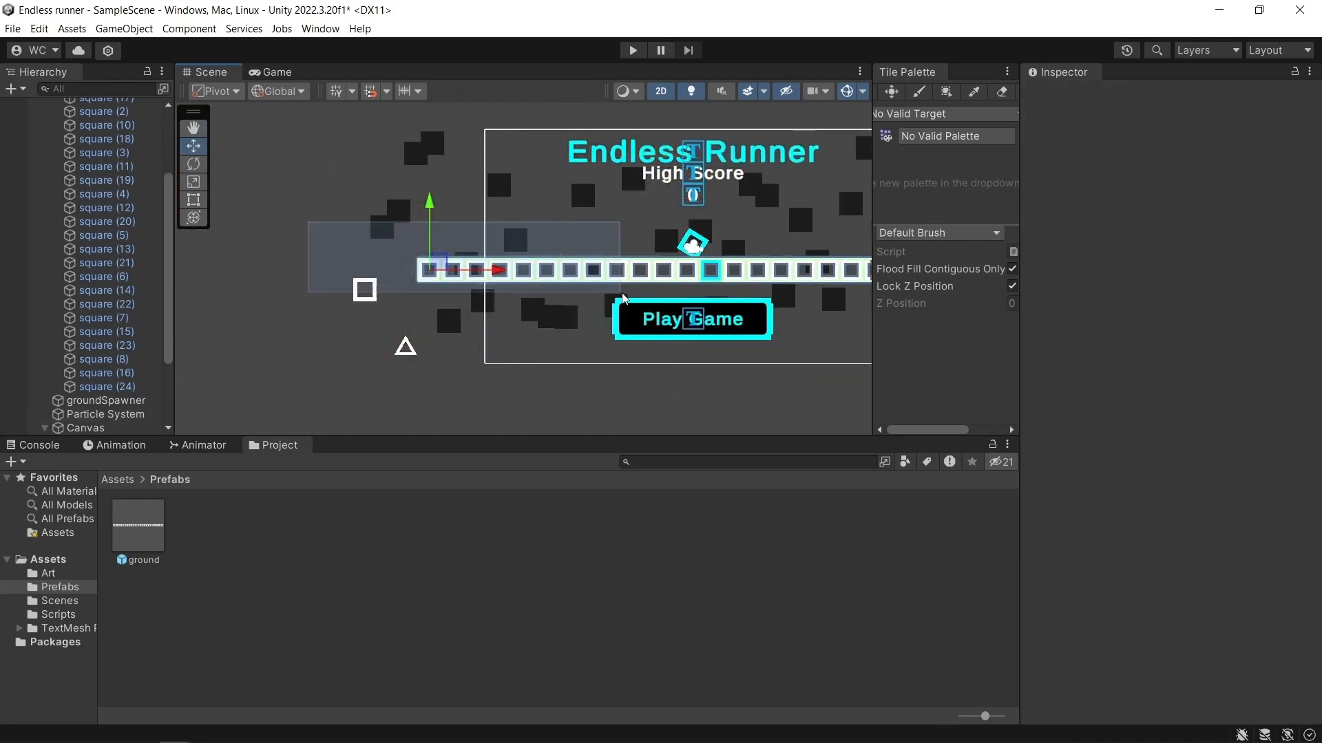
# Recolour square (12) and square (11) of the ground instance with the cyan sampled from the player.
pyautogui.scroll(3, 719, 281)
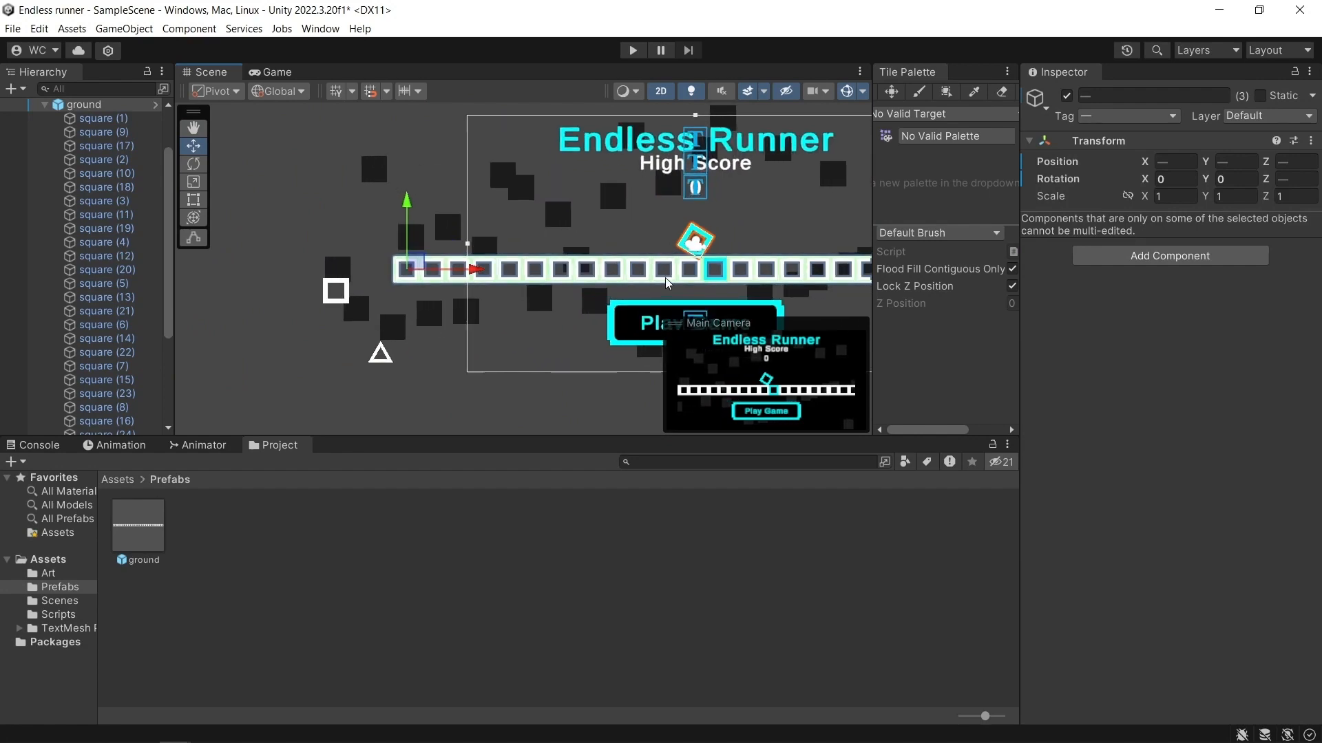
pyautogui.click(708, 274)
pyautogui.click(703, 273)
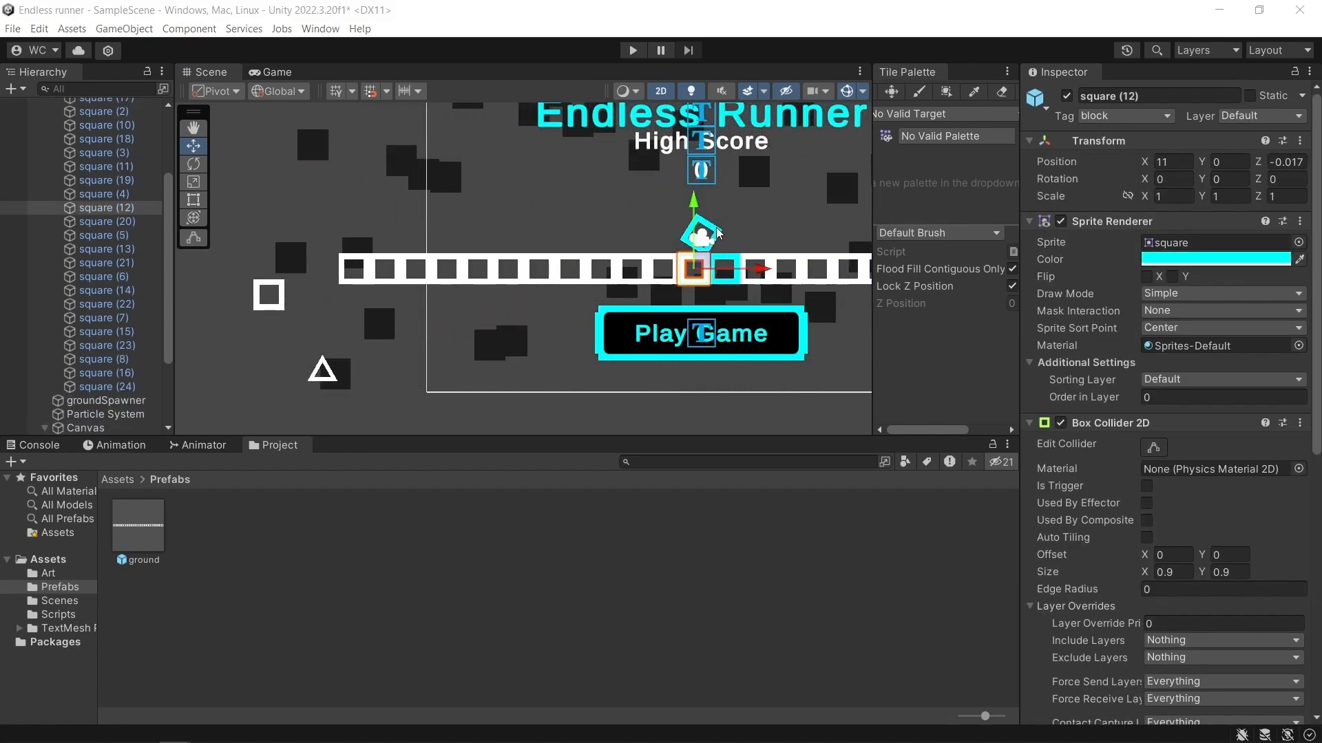
pyautogui.click(725, 253)
pyautogui.click(662, 270)
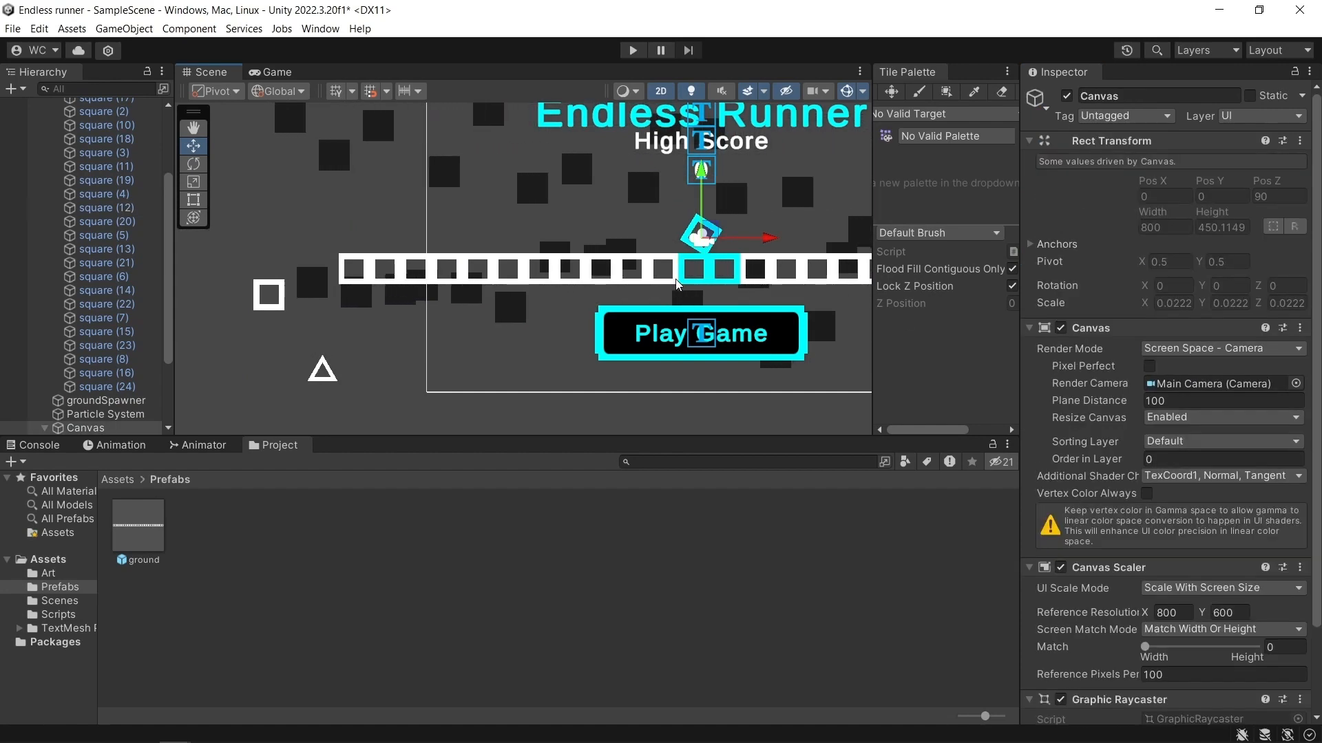
pyautogui.click(663, 270)
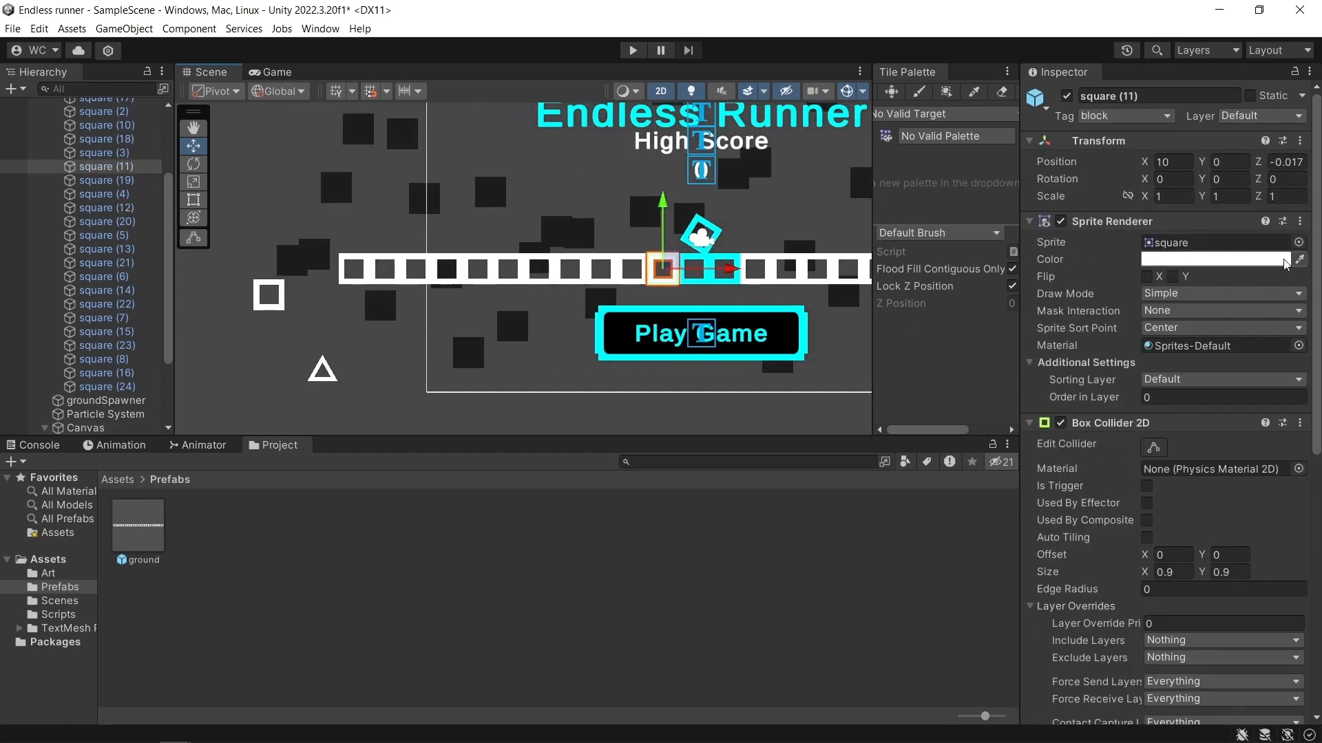
pyautogui.click(721, 243)
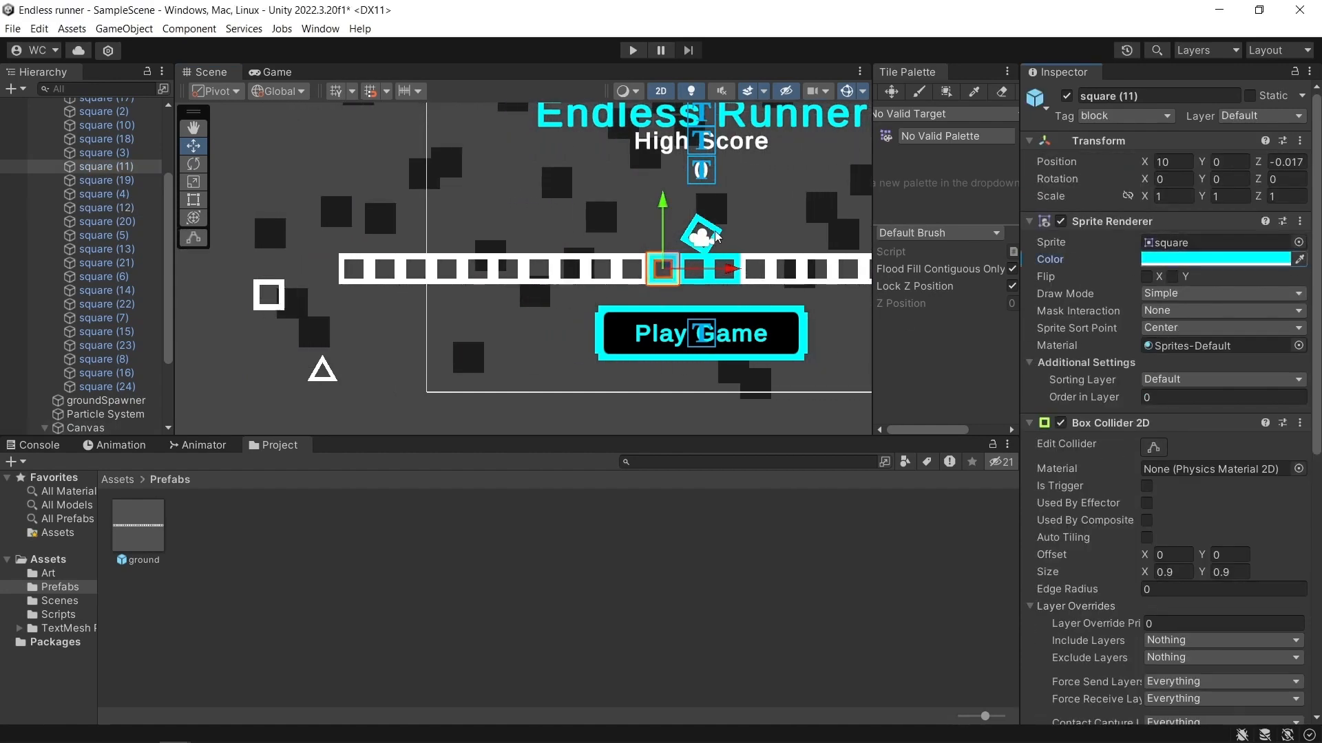
# Apply the player's cyan to square (10), square (9) and square (8) of the ground instance.
pyautogui.click(638, 267)
pyautogui.click(638, 267)
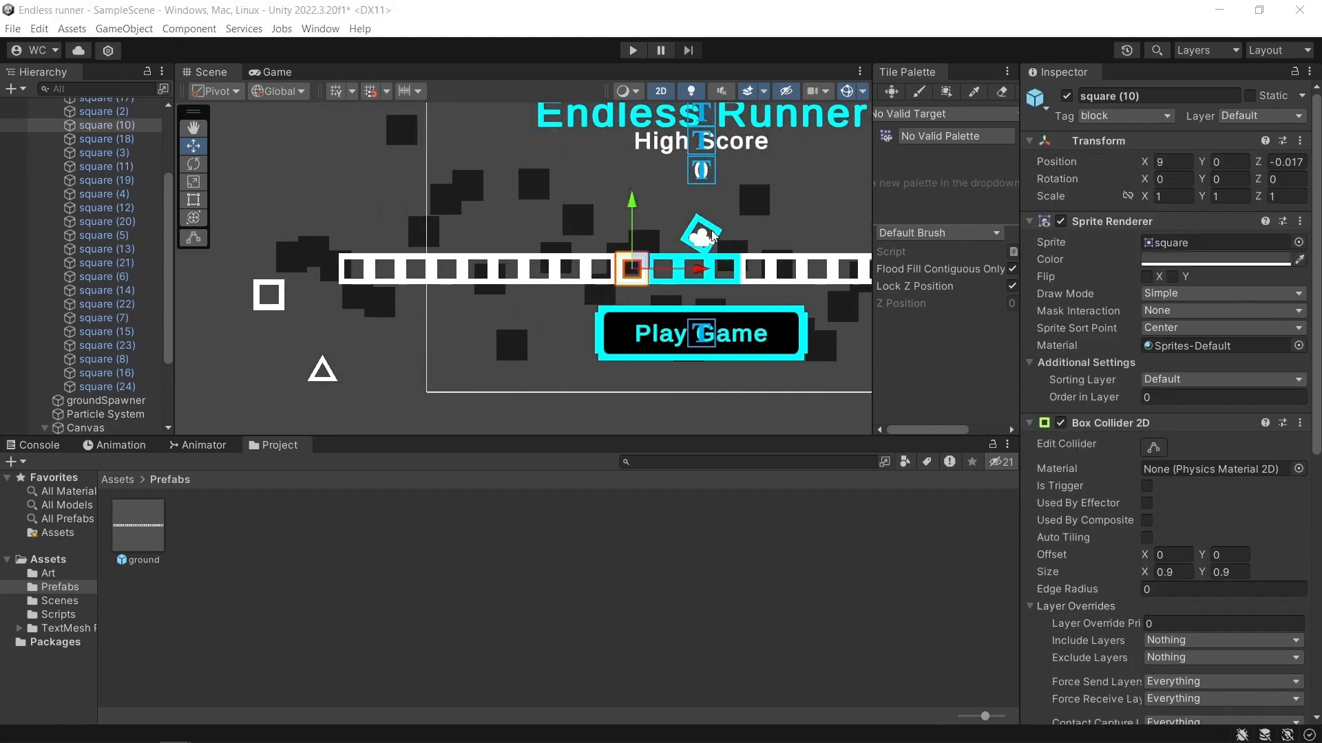
pyautogui.click(628, 267)
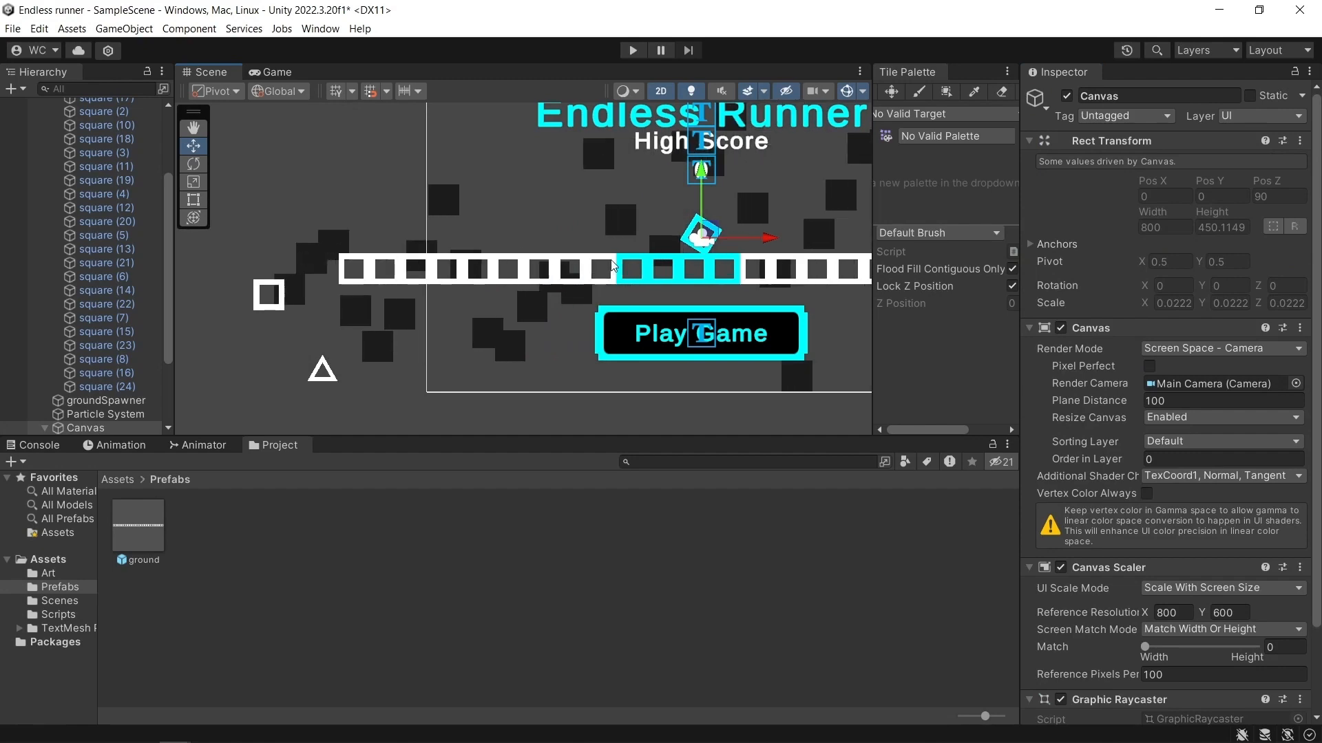
pyautogui.click(611, 267)
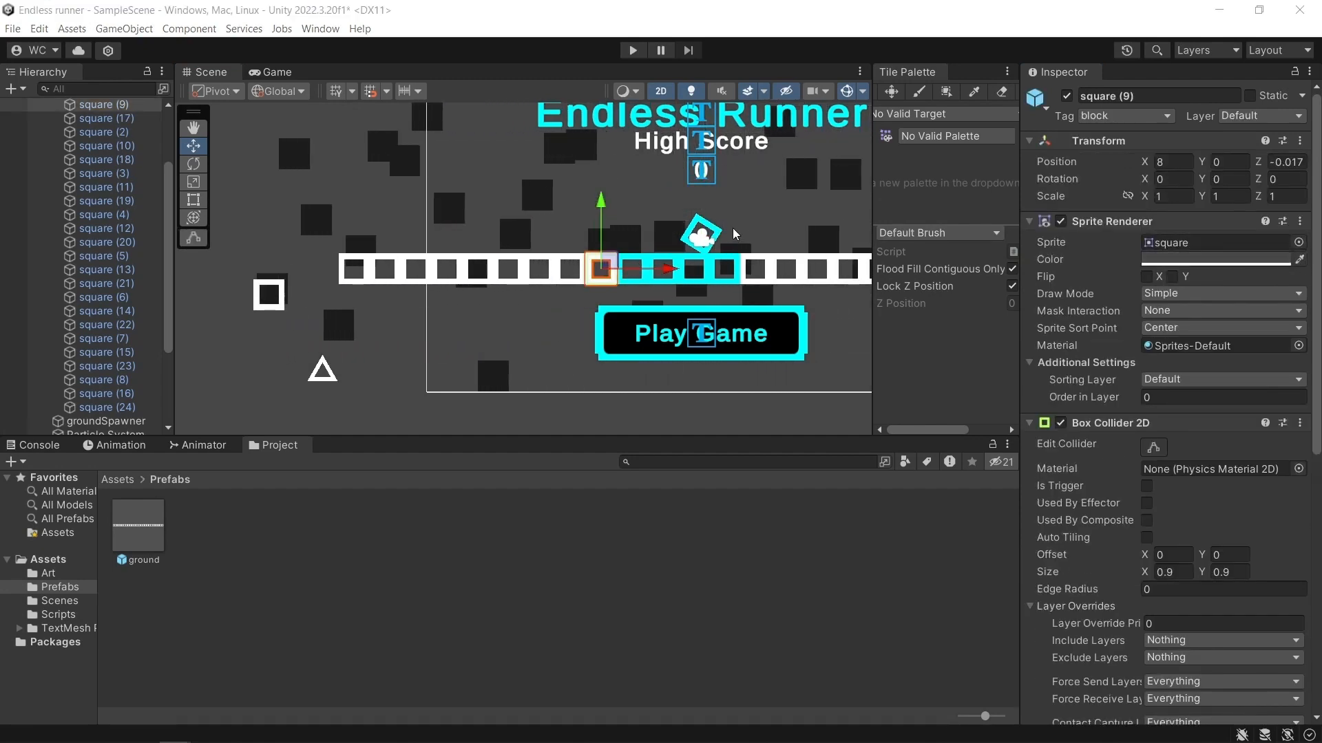
pyautogui.click(566, 267)
pyautogui.click(567, 268)
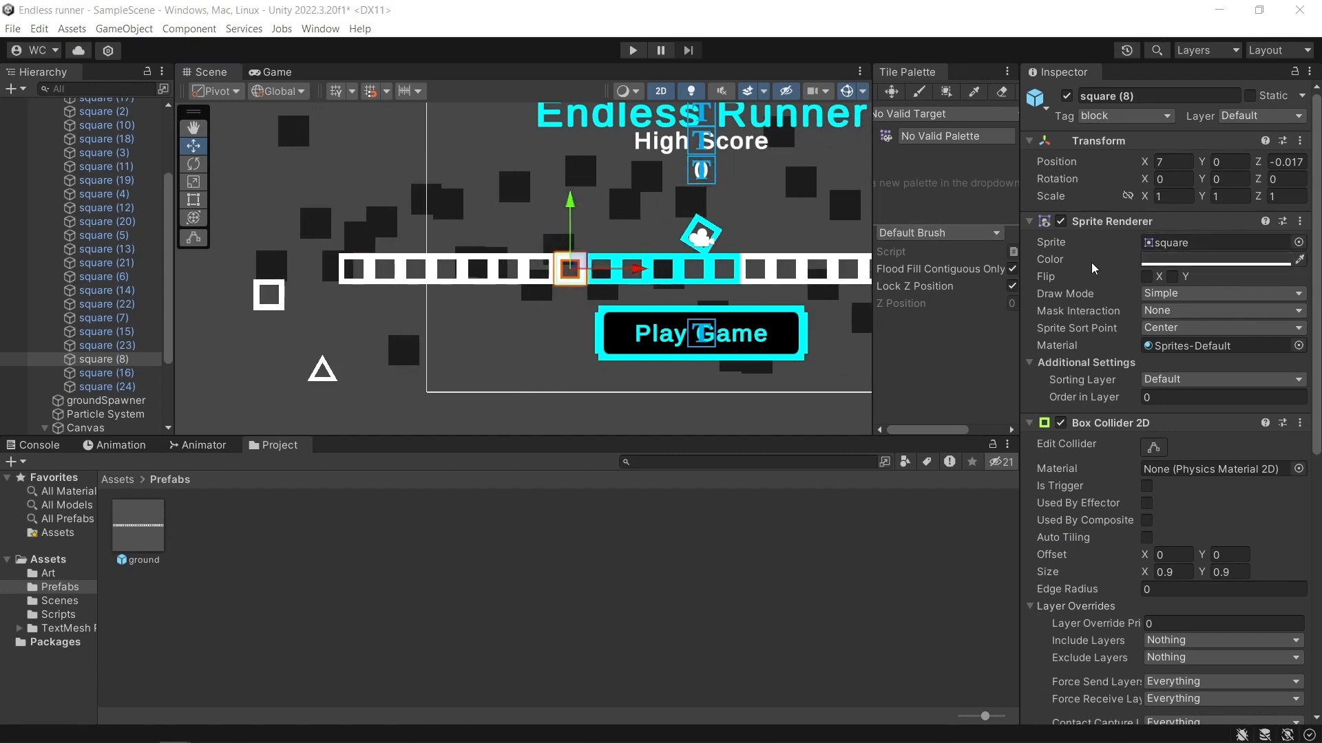
# Recolour square (7) and square (6) of the ground instance with the player's cyan.
pyautogui.click(526, 261)
pyautogui.click(525, 262)
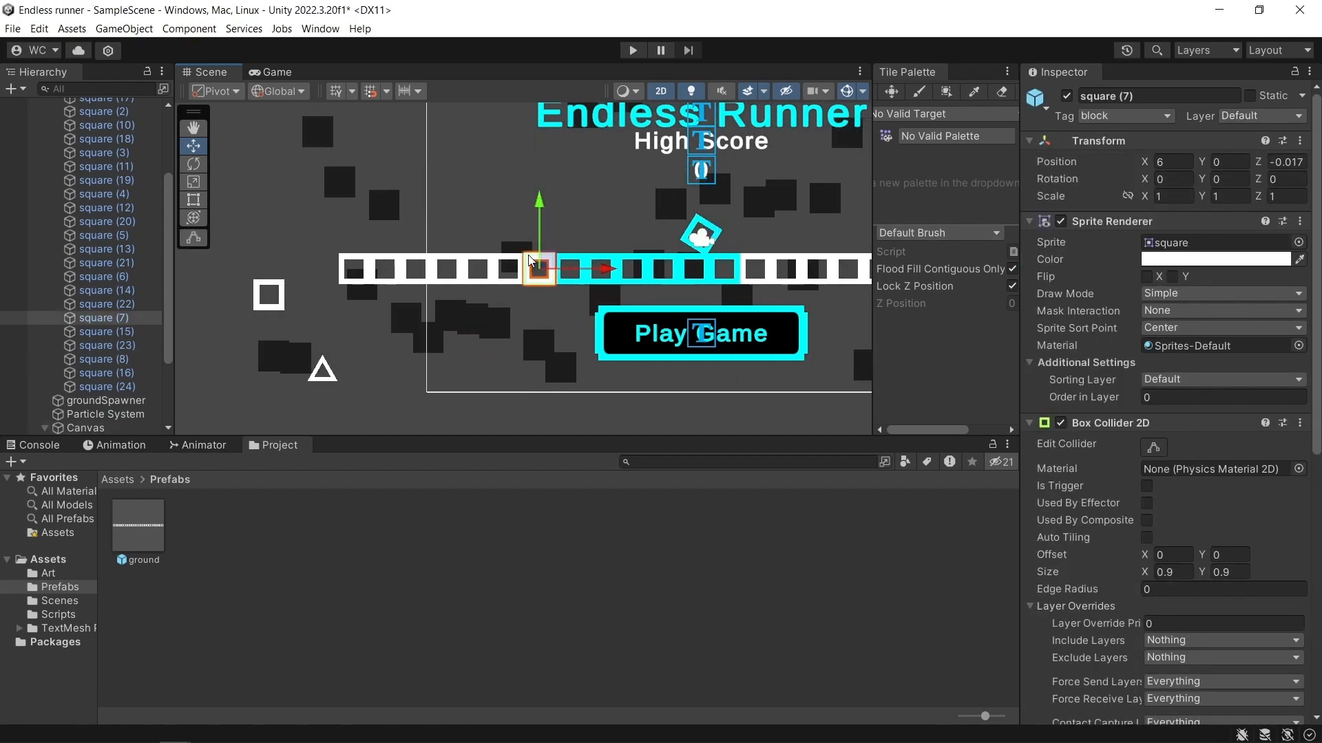
pyautogui.click(1298, 260)
pyautogui.click(700, 236)
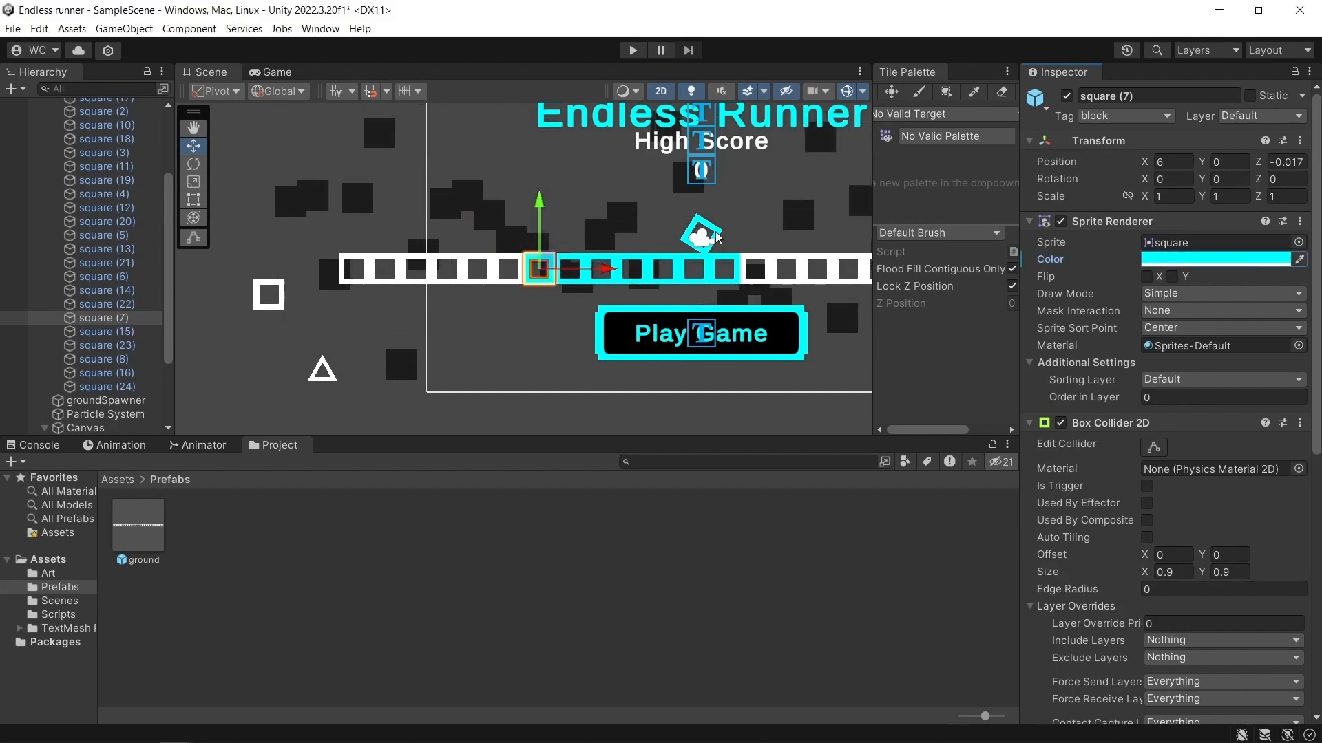
pyautogui.click(519, 263)
pyautogui.click(519, 264)
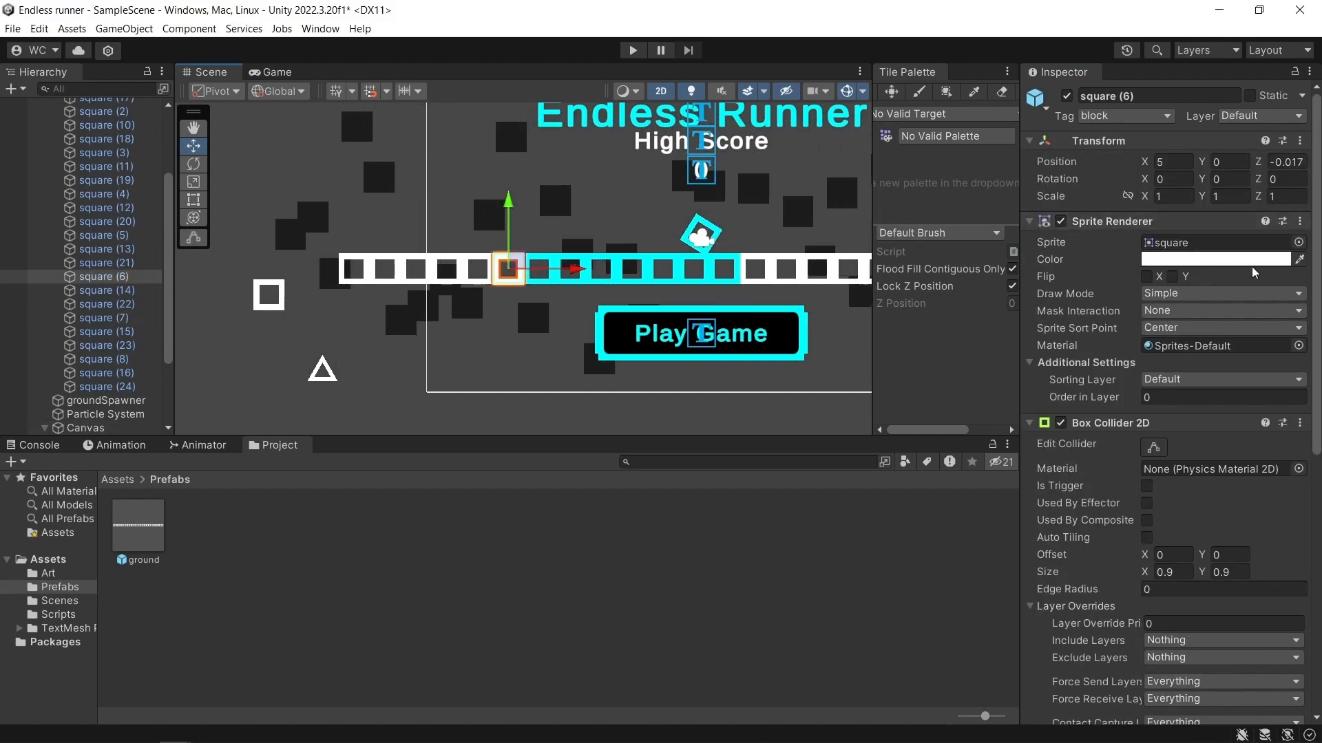
pyautogui.click(1233, 261)
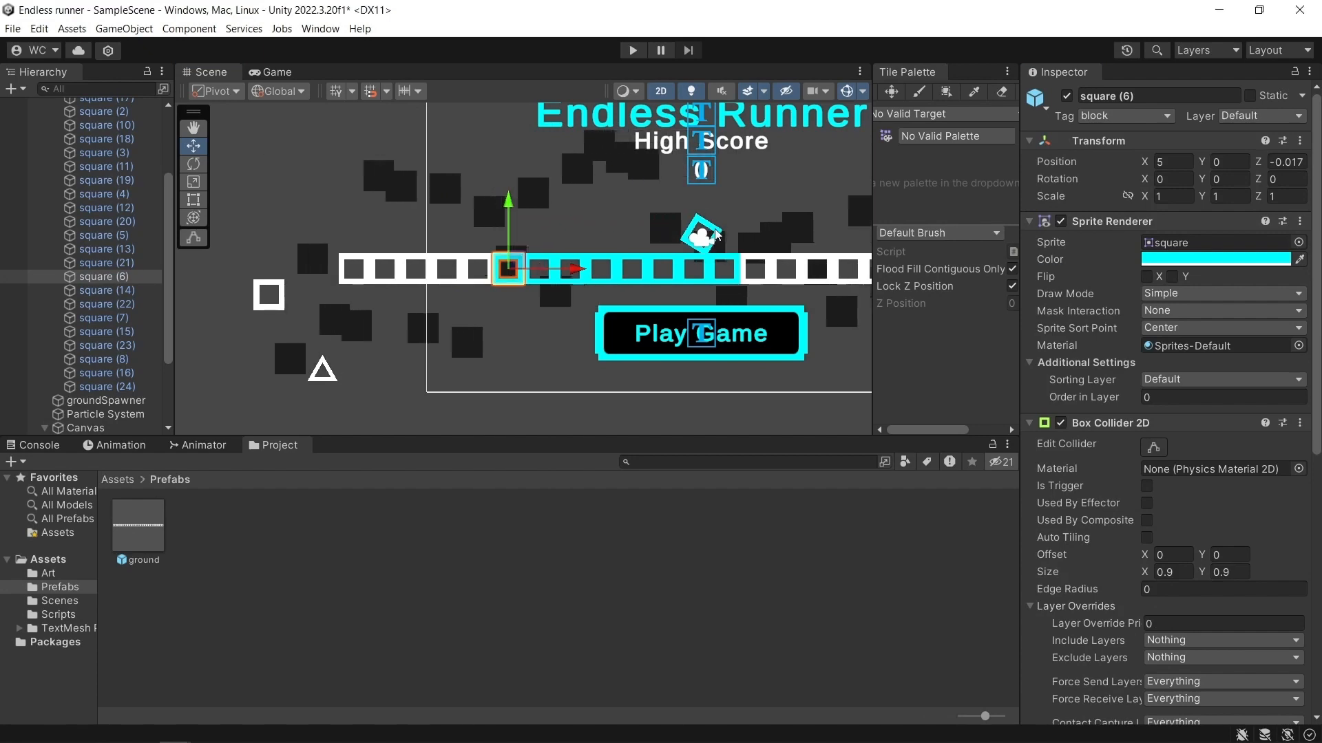
# Recolour square (5) and square (4) of the ground instance with the player's cyan.
pyautogui.click(475, 265)
pyautogui.click(474, 265)
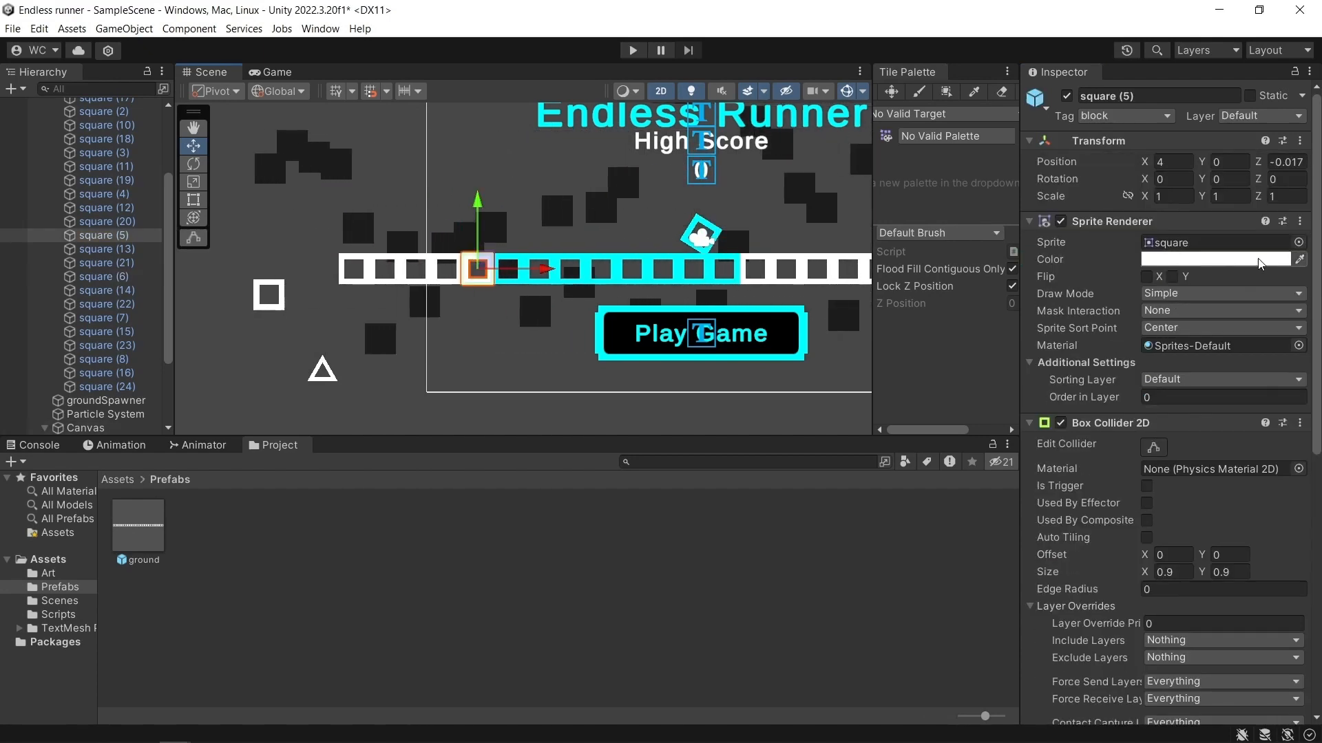
pyautogui.click(1299, 260)
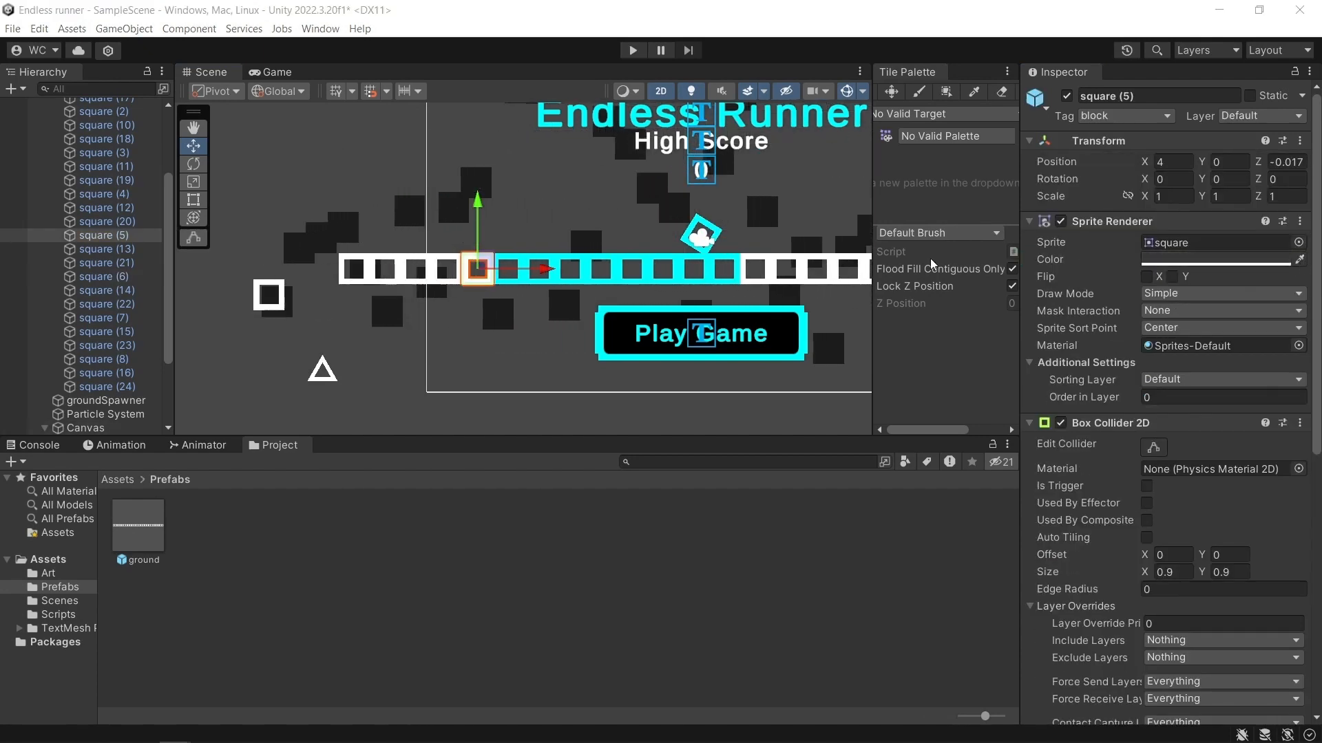
pyautogui.click(725, 236)
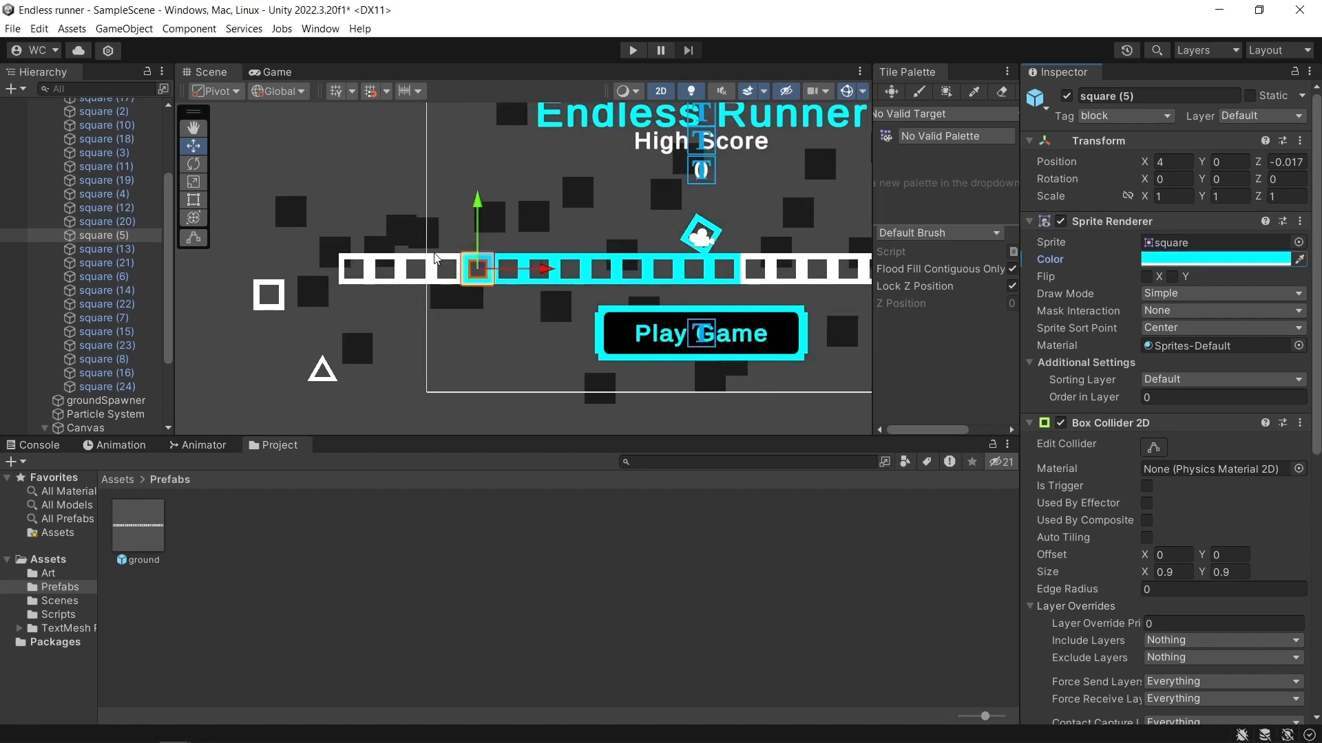
pyautogui.click(440, 260)
pyautogui.click(440, 260)
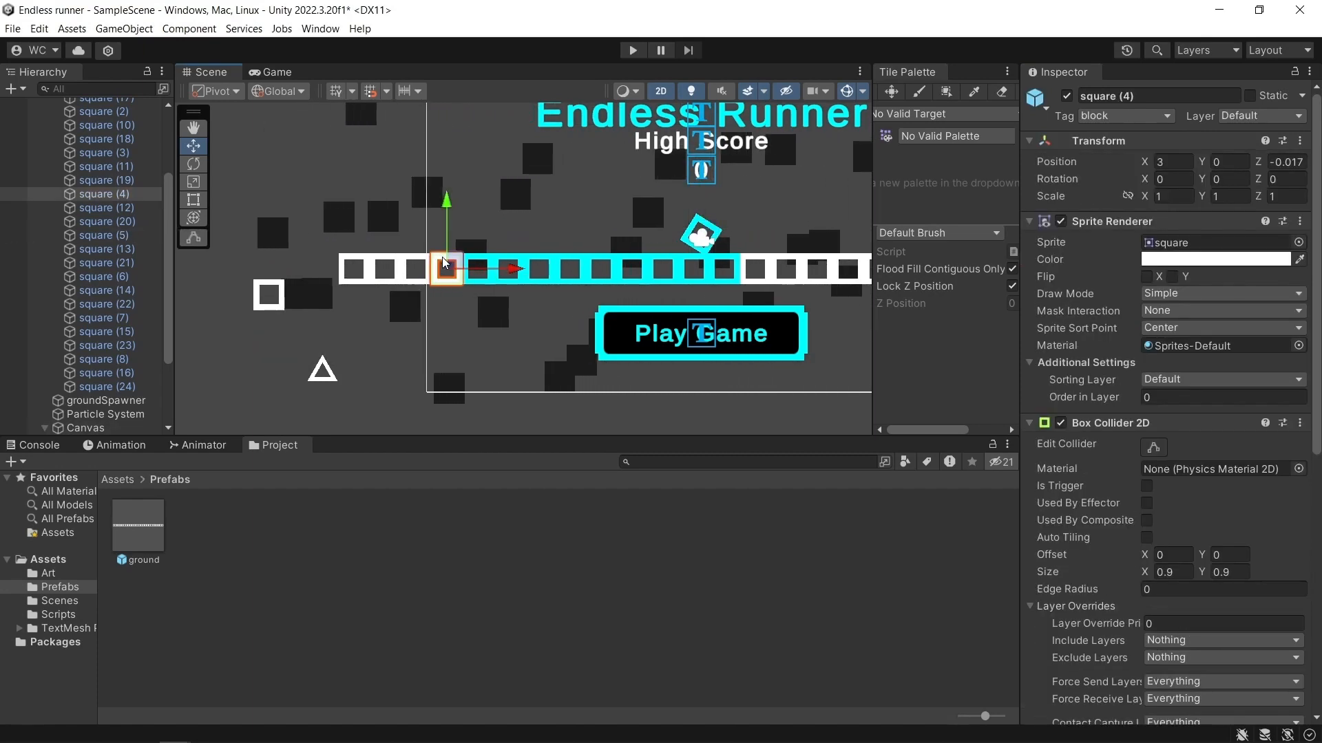
pyautogui.click(1298, 260)
pyautogui.click(718, 234)
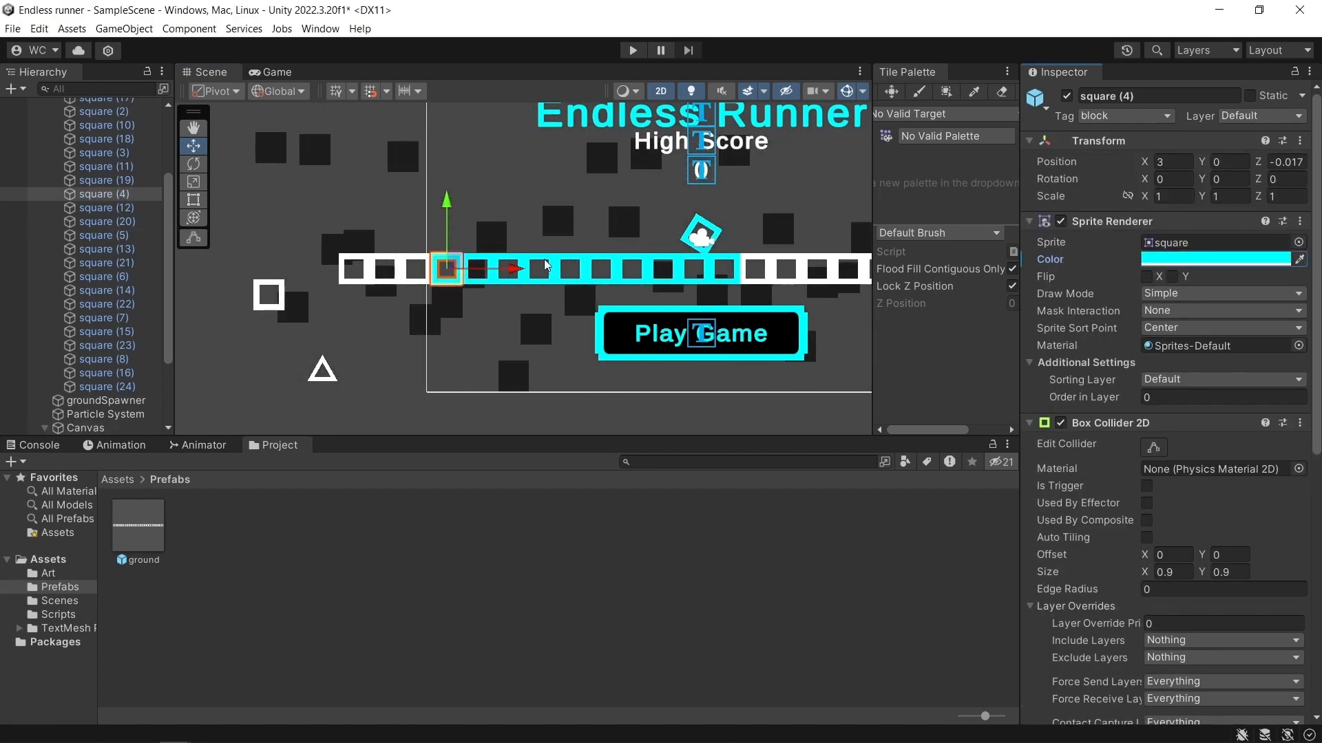
# Recolour square (3) of the ground instance with the player's cyan and clear the selection.
pyautogui.click(425, 269)
pyautogui.click(420, 268)
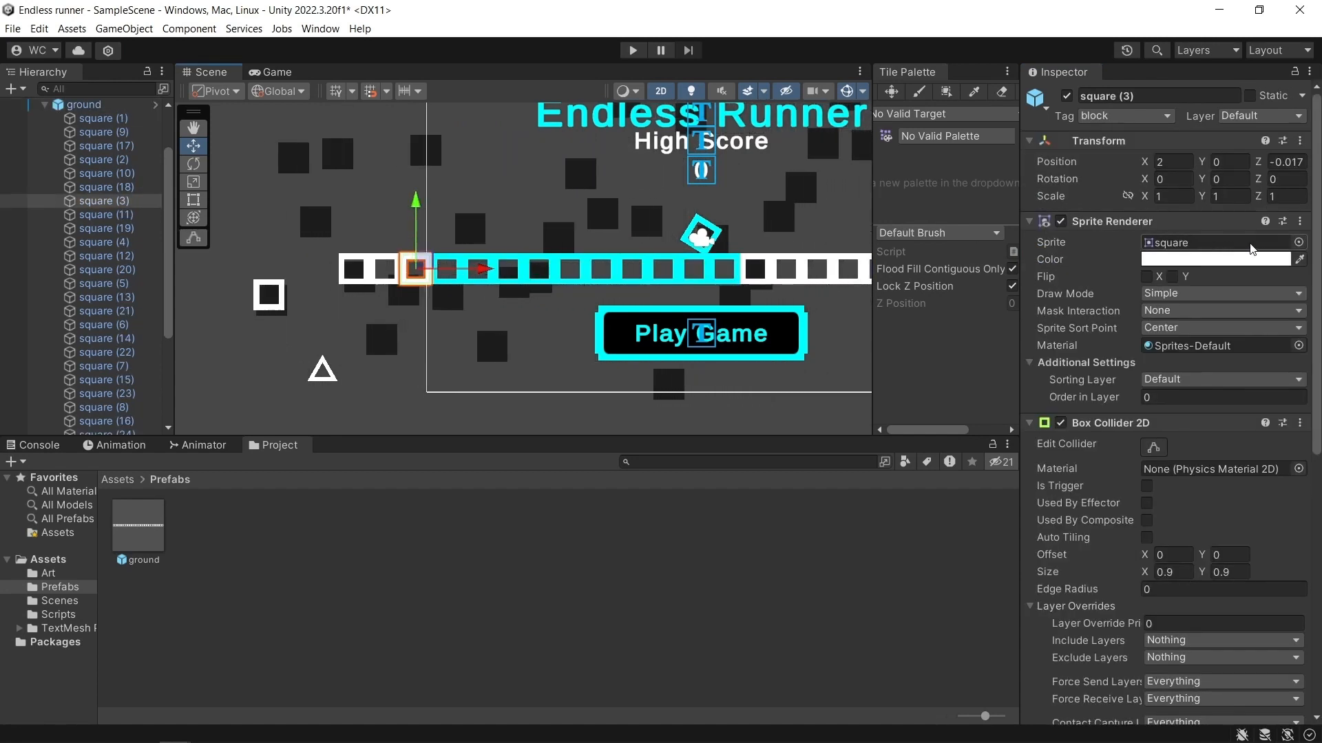
pyautogui.click(1300, 260)
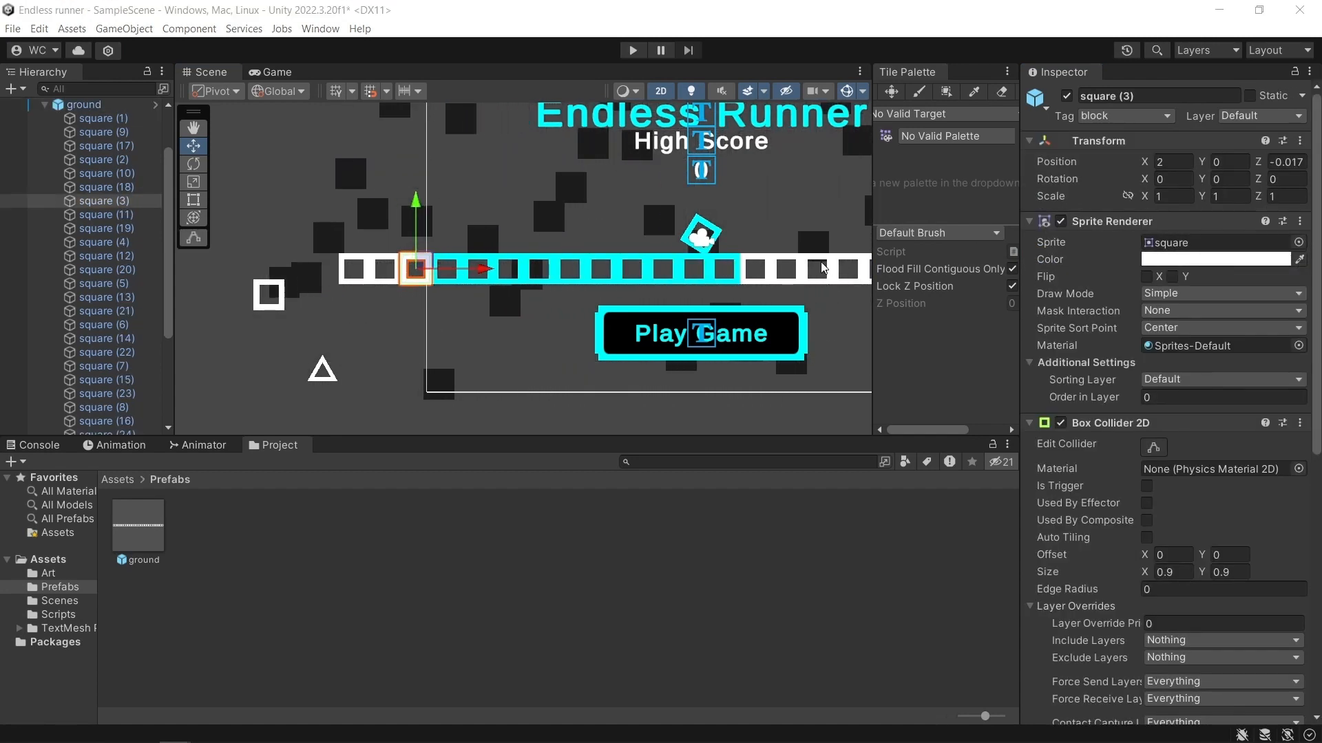
pyautogui.click(715, 238)
pyautogui.click(371, 397)
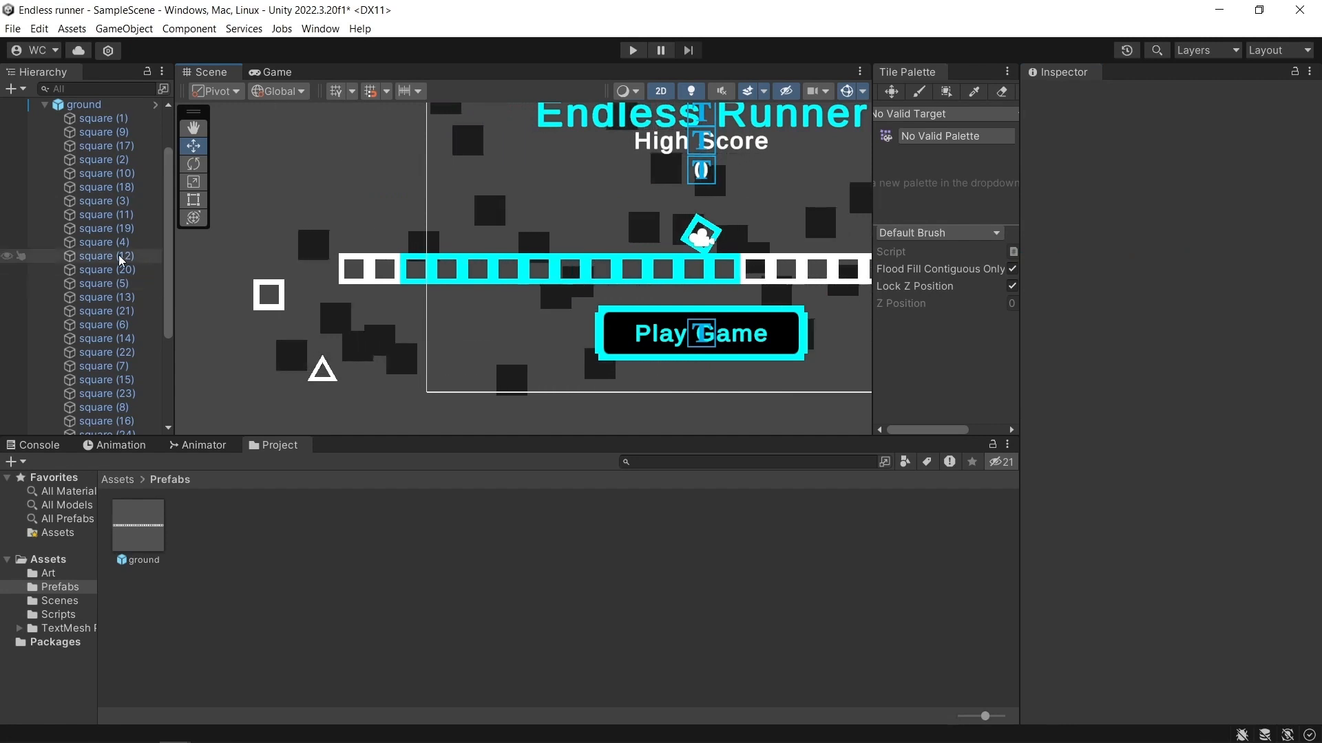
# Examine square (12) of the ground instance and the ground prefab's contents, and return to the scene.
pyautogui.click(124, 257)
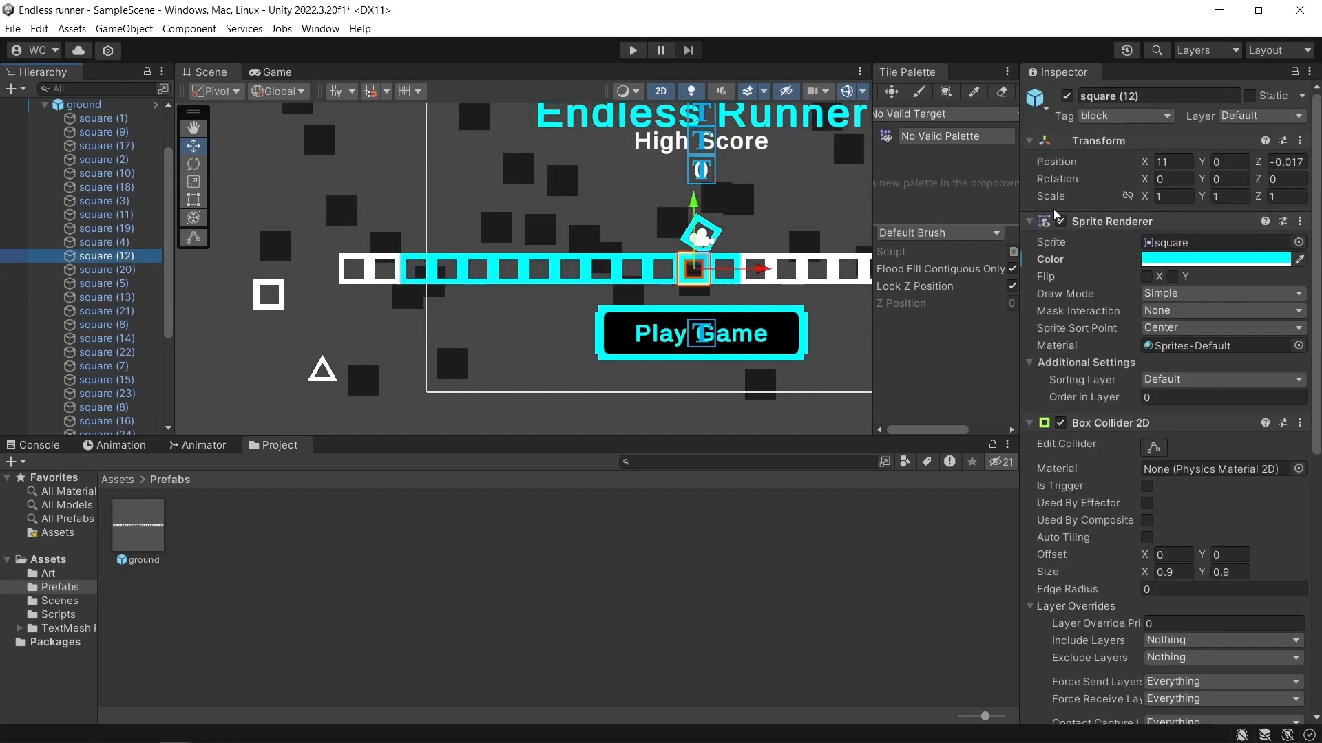
pyautogui.doubleClick(158, 530)
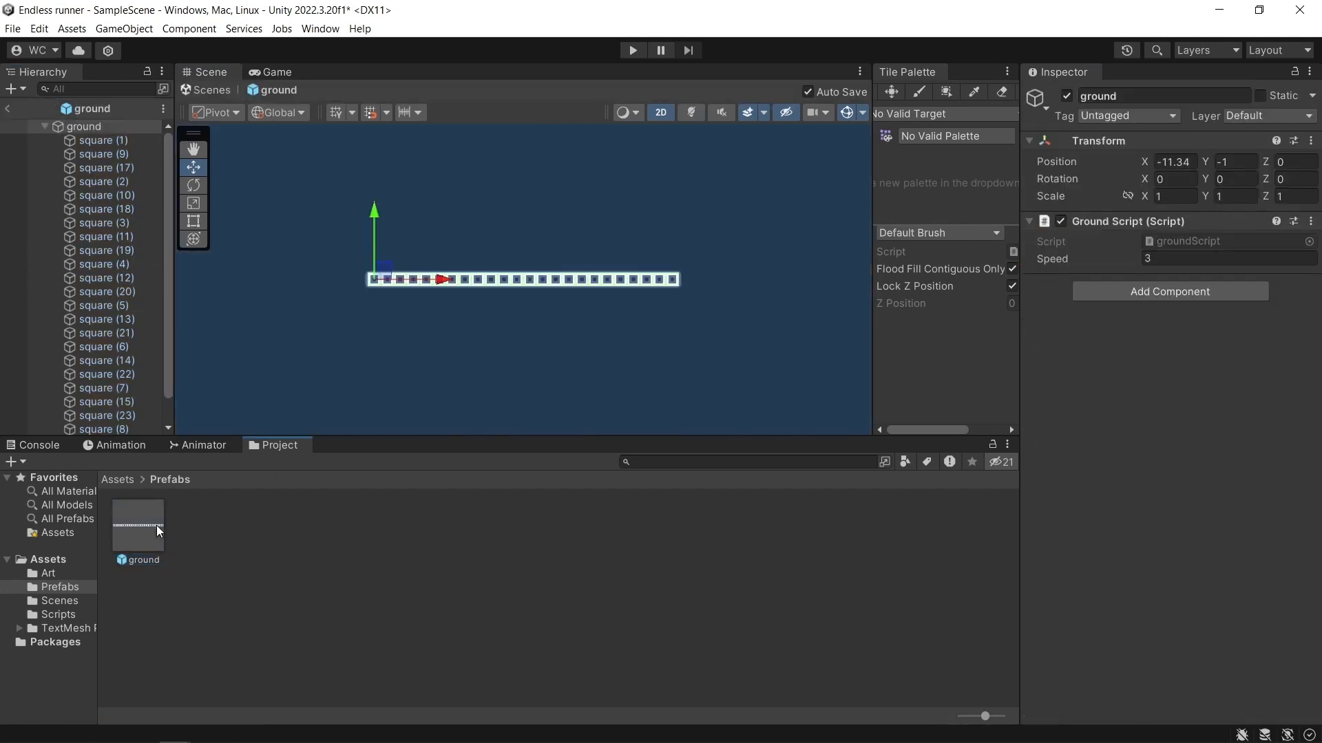
pyautogui.click(10, 109)
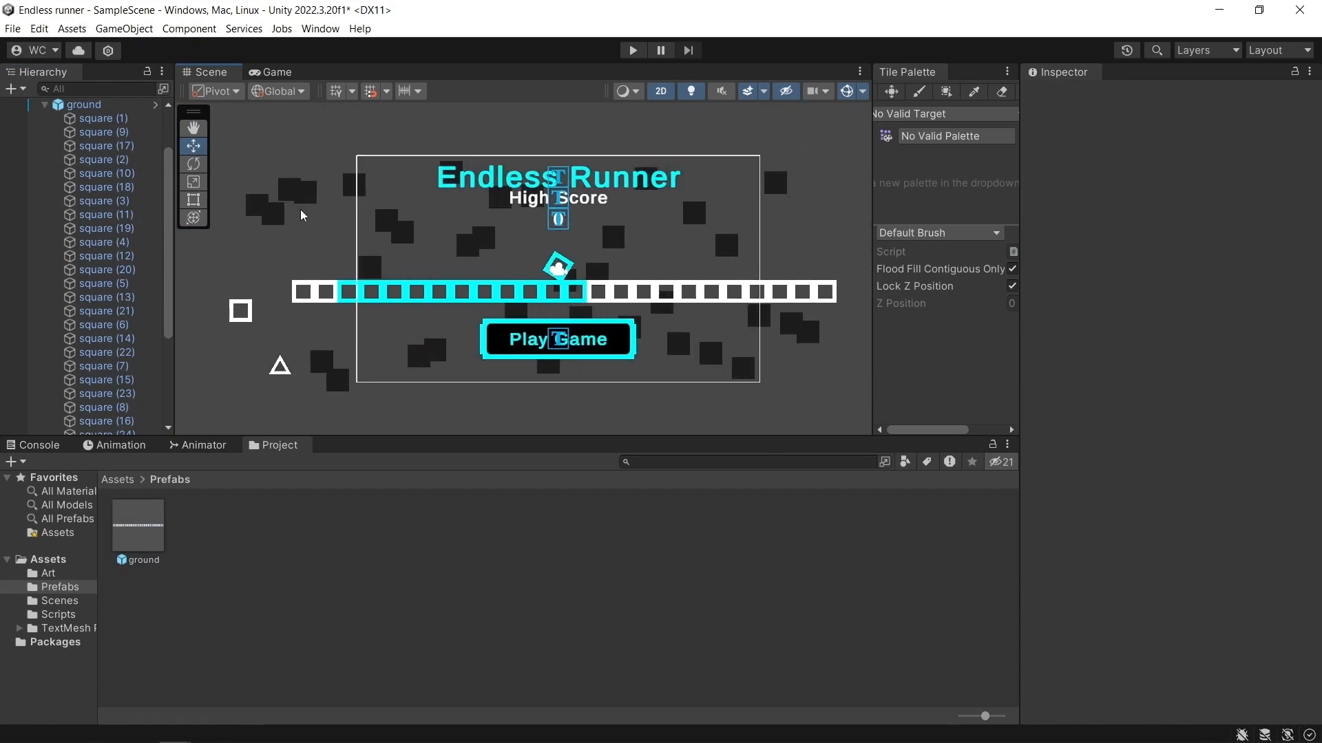
# Set Order in Layer to 1 for all squares of the ground instance, square (1) through square (24), and test-run the scene.
pyautogui.click(121, 120)
pyautogui.scroll(-3, 138, 367)
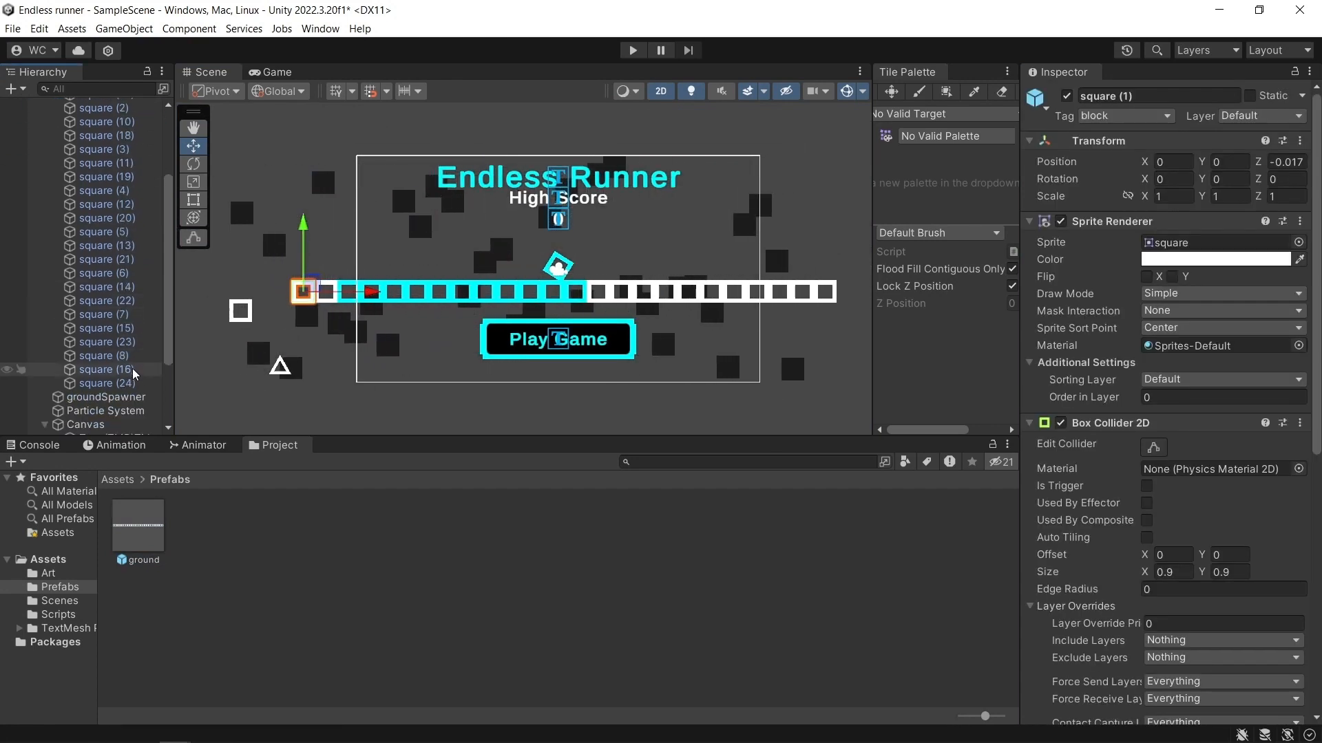
pyautogui.keyDown('shift'); pyautogui.click(131, 384); pyautogui.keyUp('shift')
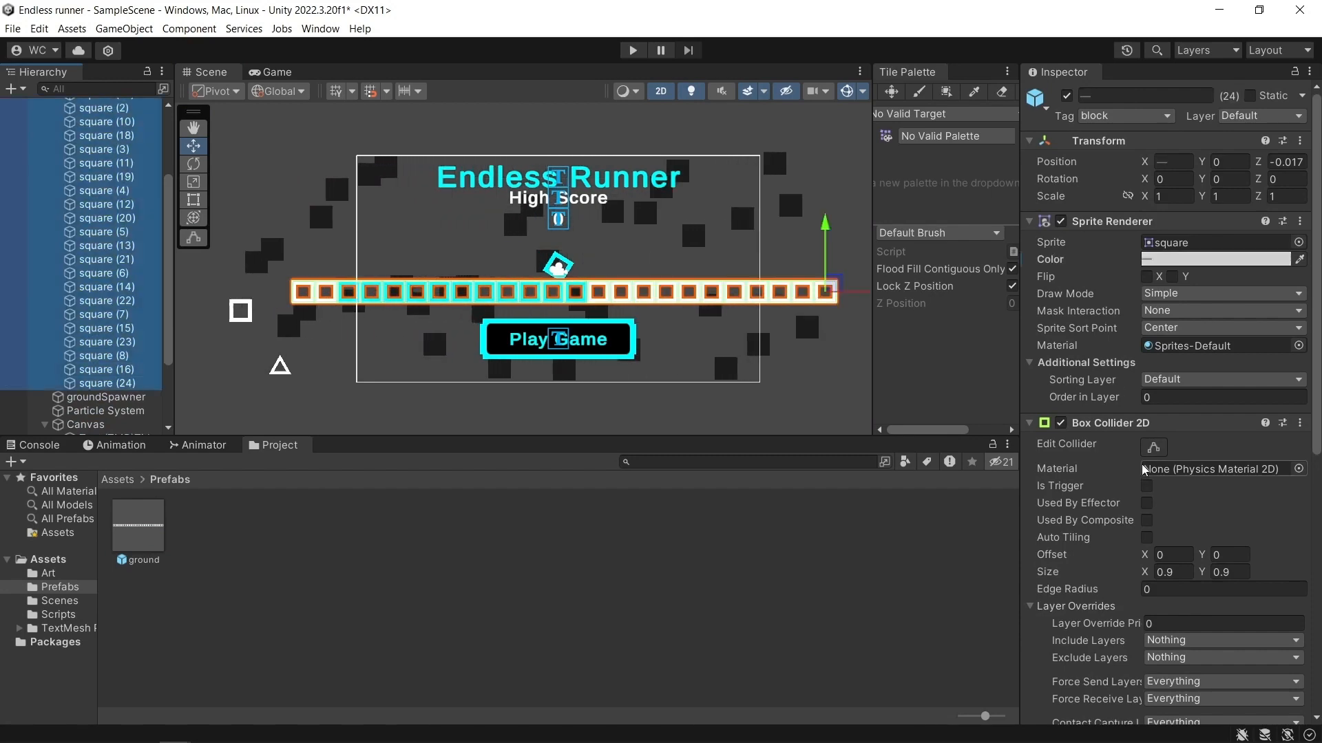
pyautogui.scroll(-3, 1144, 475)
pyautogui.scroll(2, 1146, 385)
pyautogui.click(1176, 350)
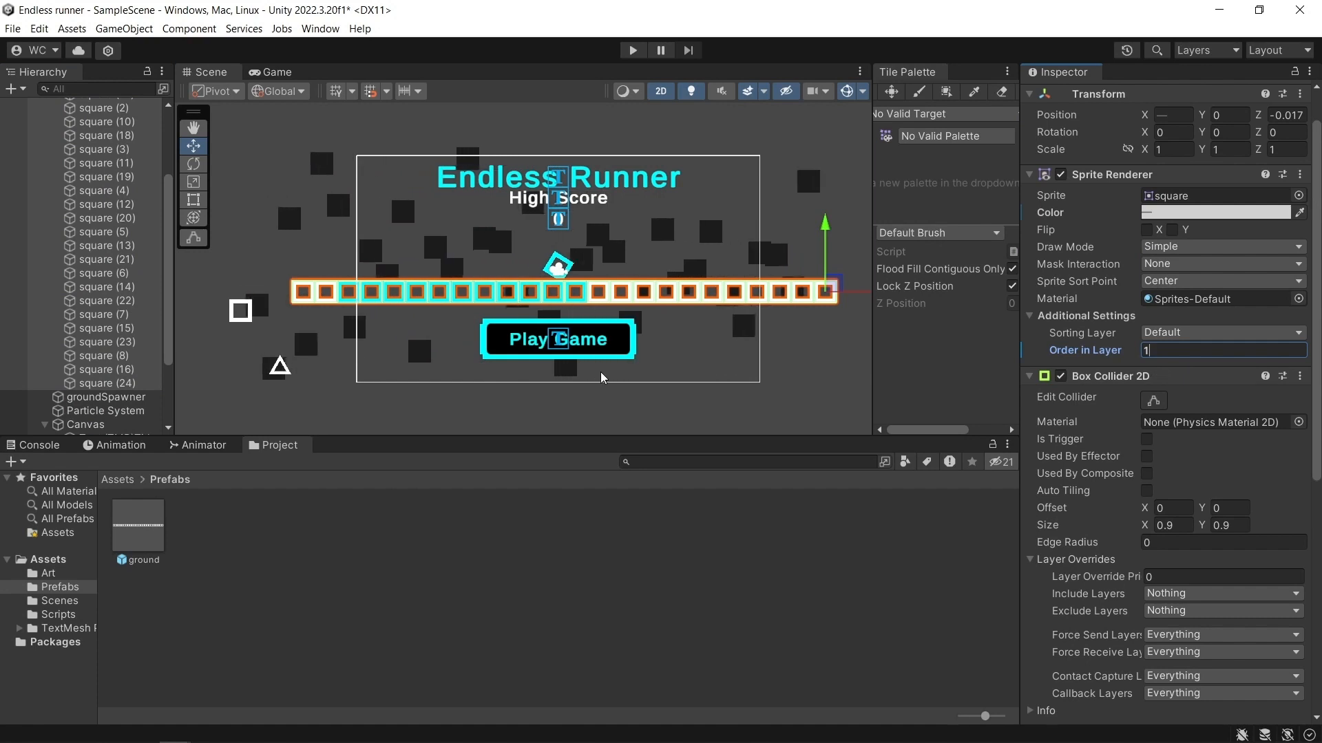
pyautogui.write('1')
pyautogui.click(524, 518)
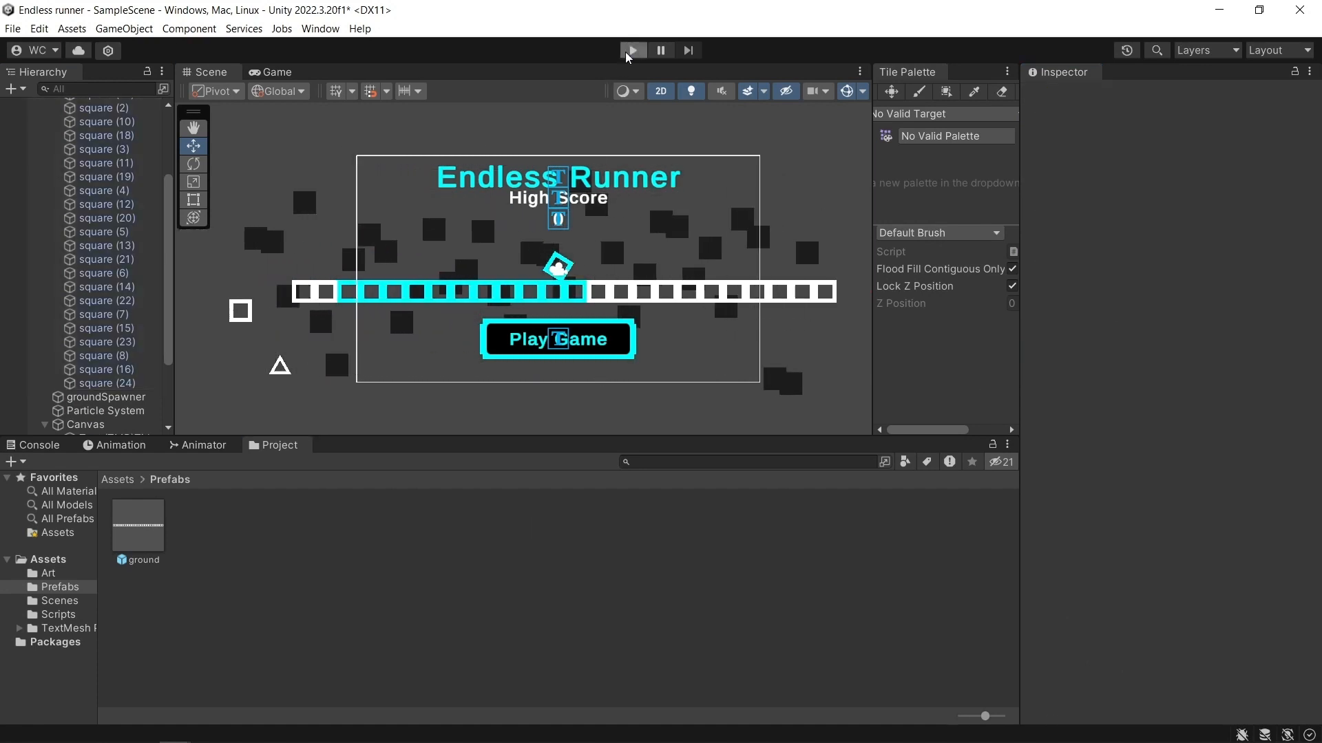
pyautogui.click(631, 51)
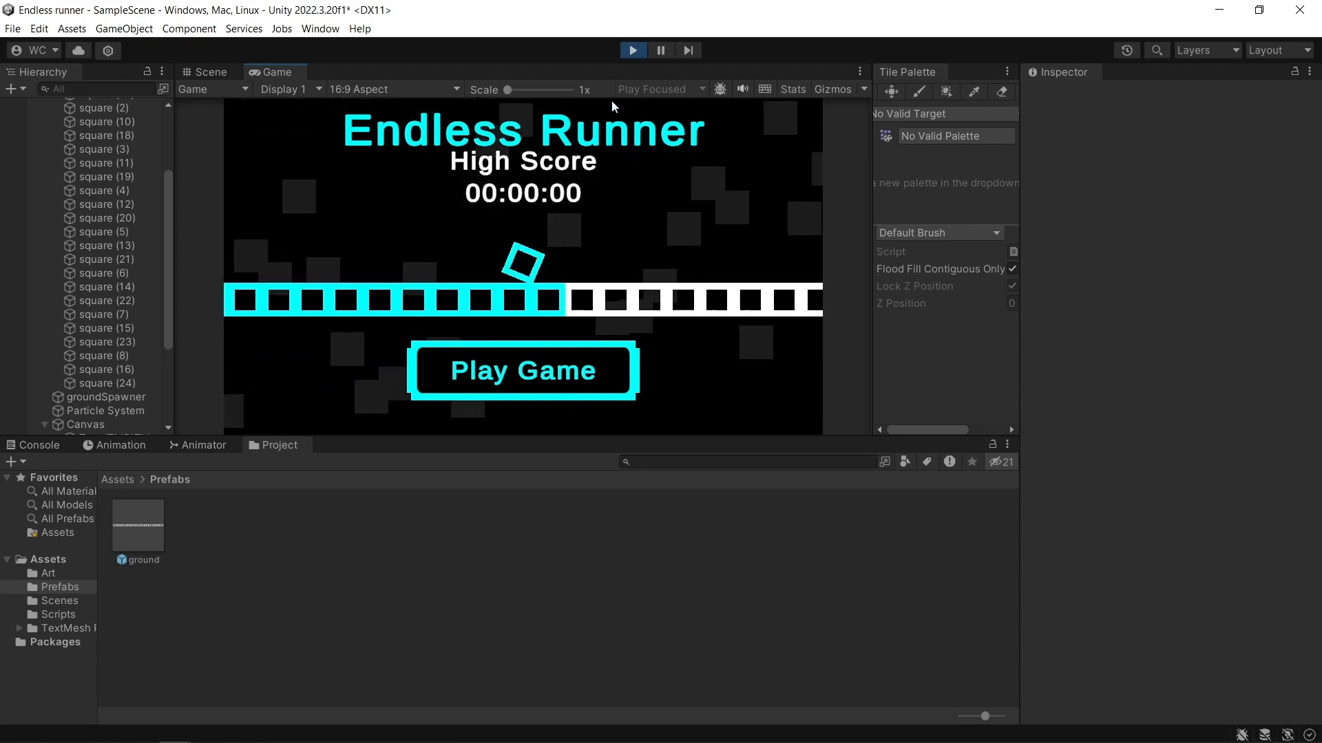
pyautogui.click(632, 51)
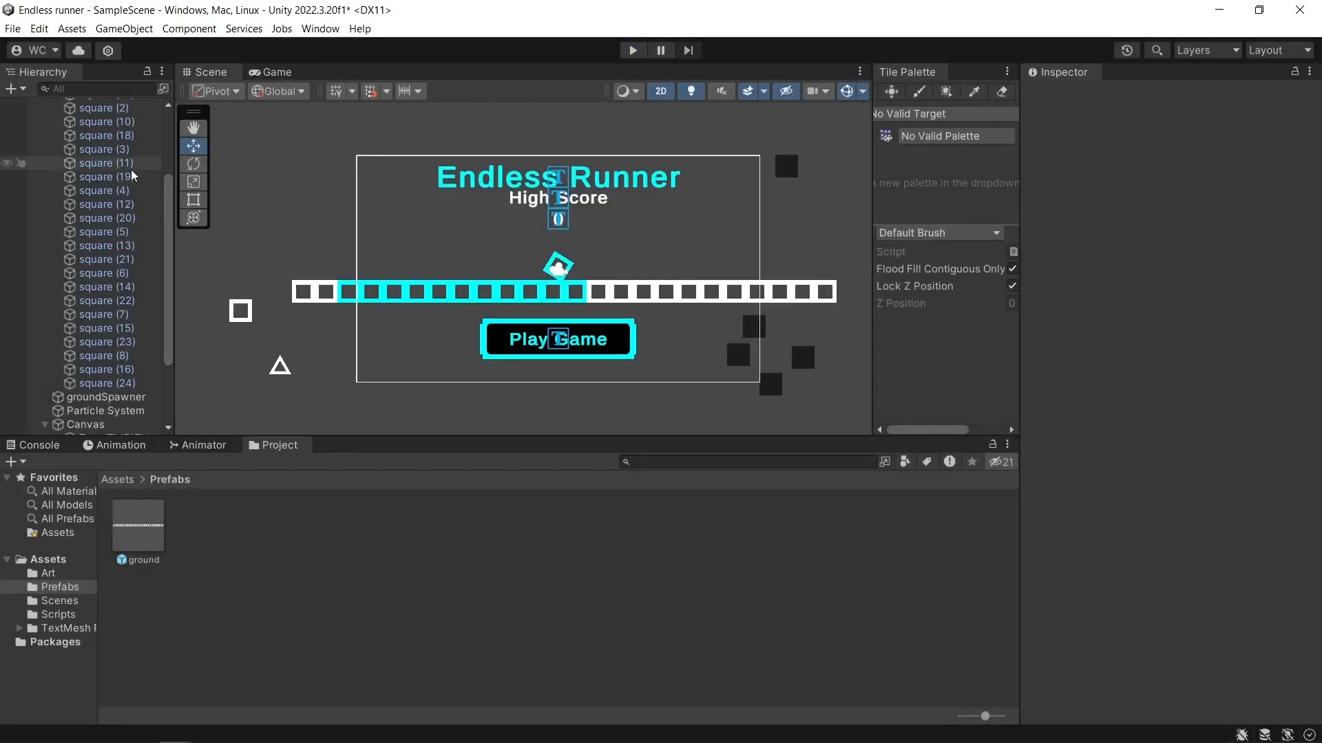
# Open the mainMenuScript attached to the player in Visual Studio.
pyautogui.click(86, 148)
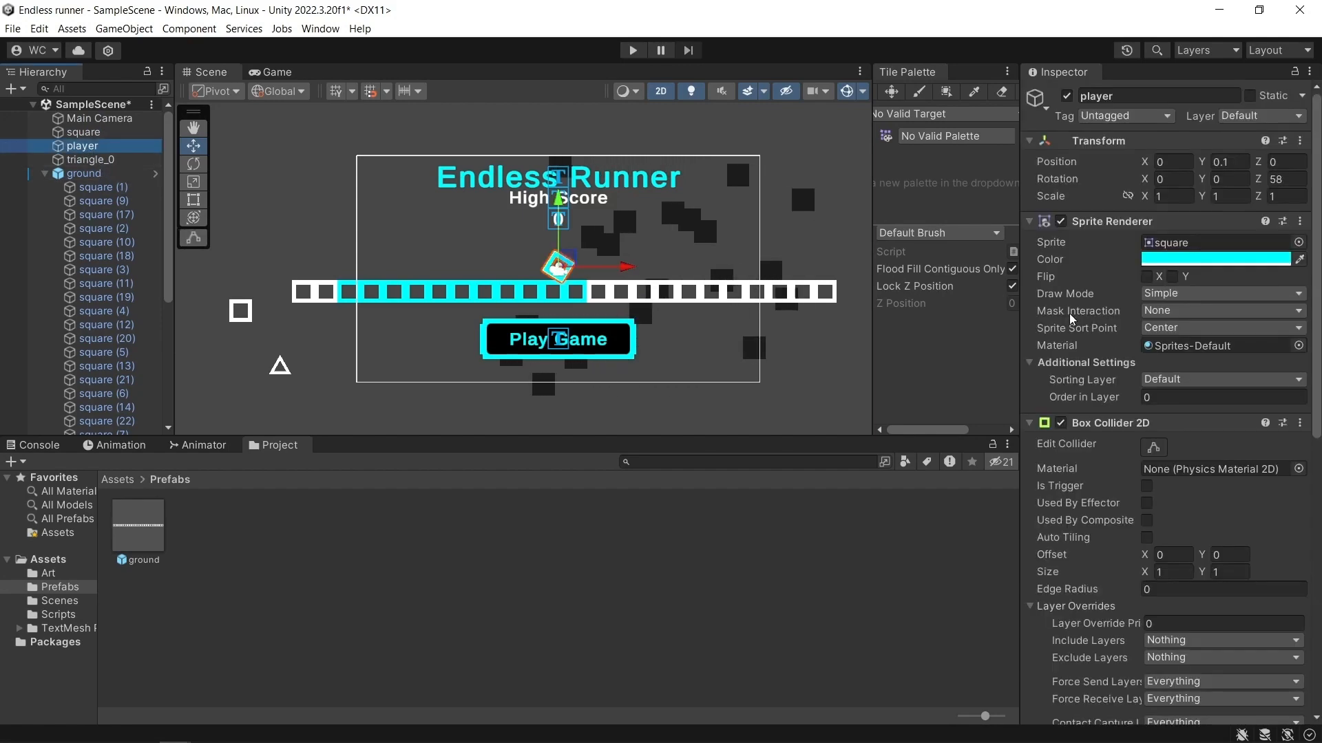
pyautogui.scroll(-5, 1118, 473)
pyautogui.scroll(15, 1118, 472)
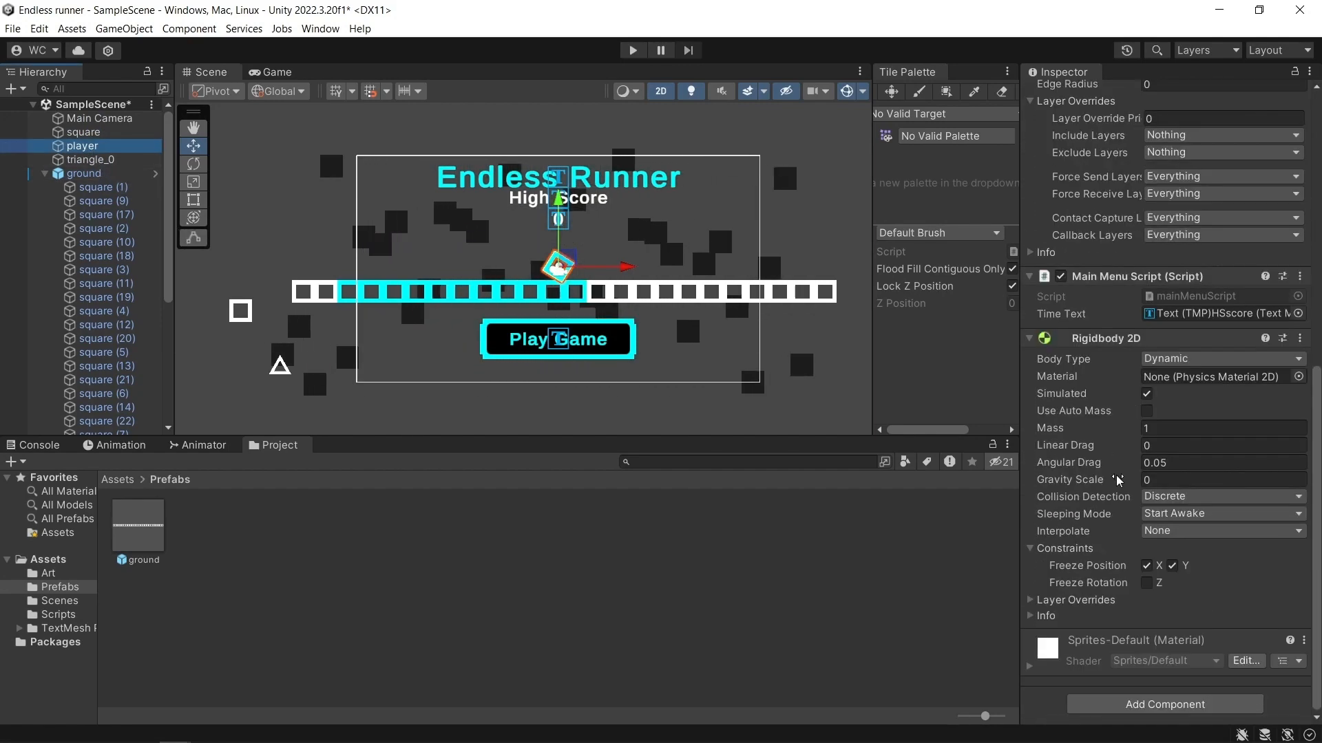
pyautogui.scroll(-5, 1129, 469)
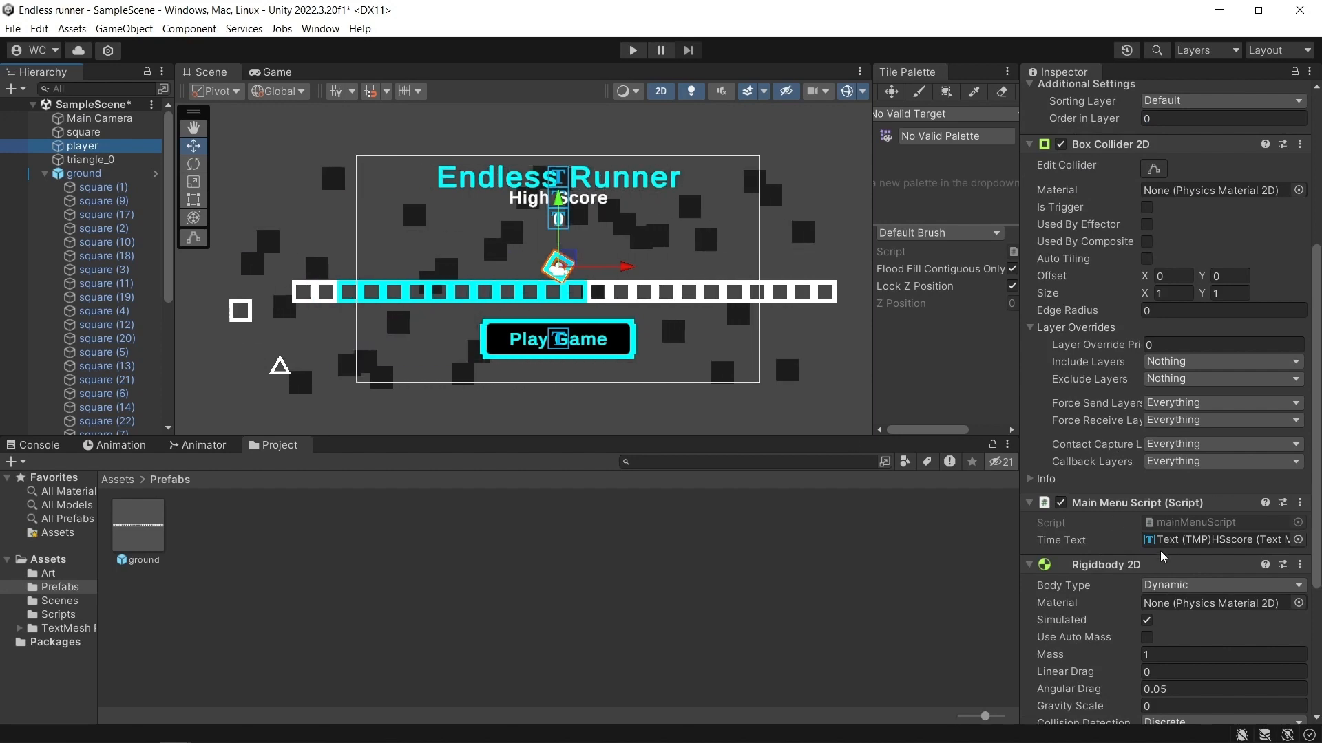
pyautogui.doubleClick(1174, 523)
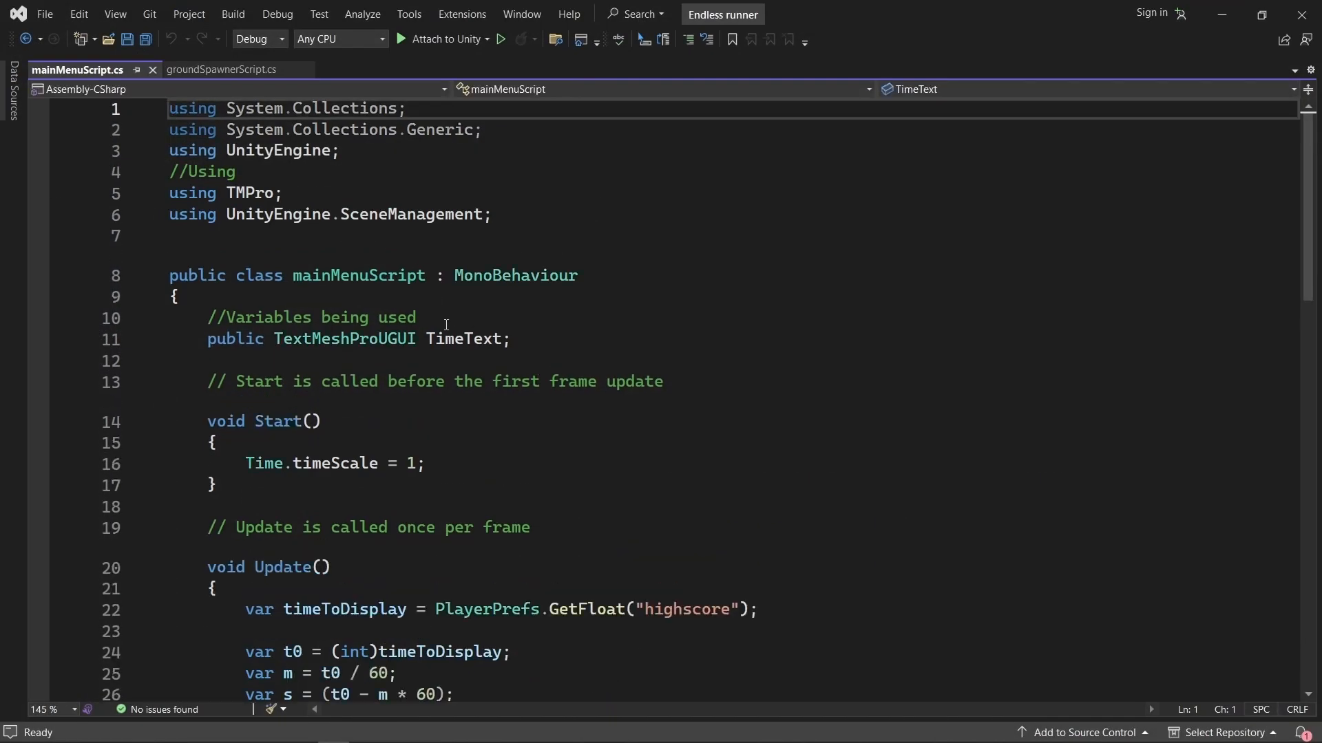
# Set the Z rotation speed in Update's Rotate call to -300, save the script and test-run the scene back in Unity.
pyautogui.scroll(-7, 495, 341)
pyautogui.click(584, 291)
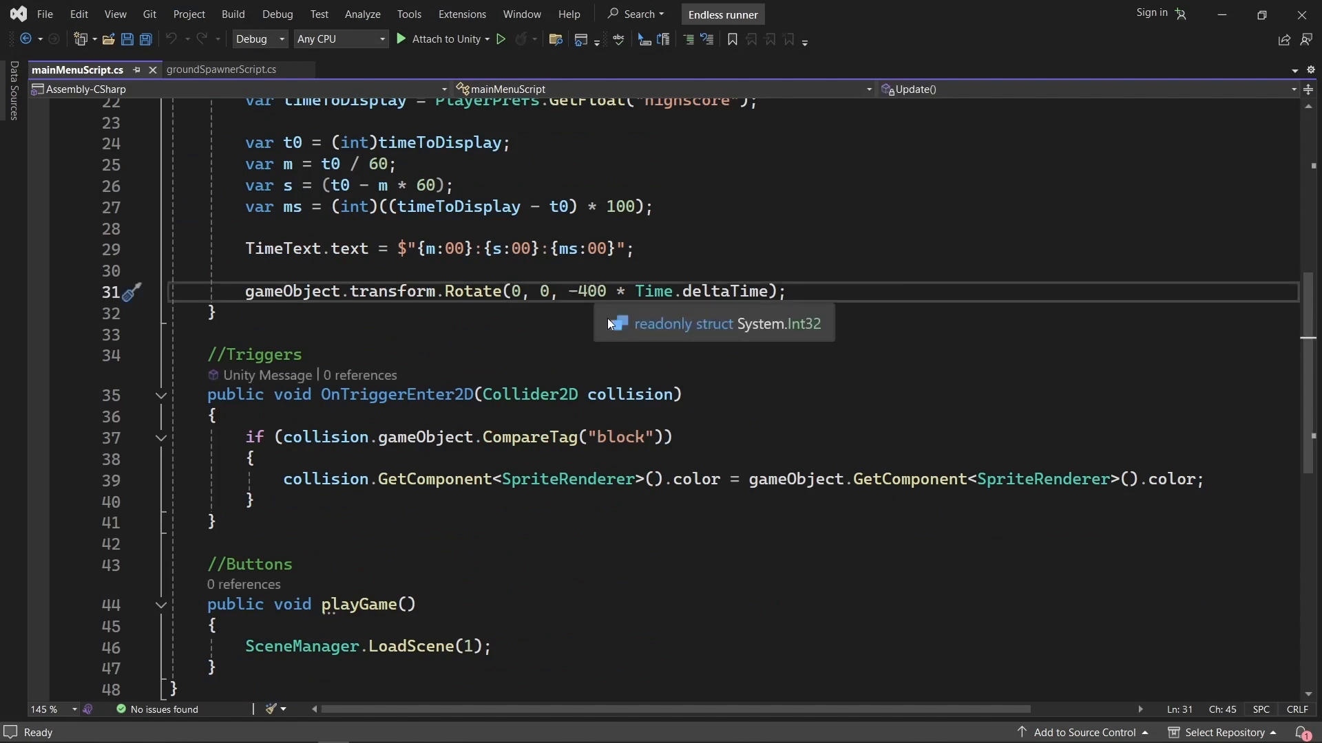
pyautogui.press('BackSpace')
pyautogui.write('3')
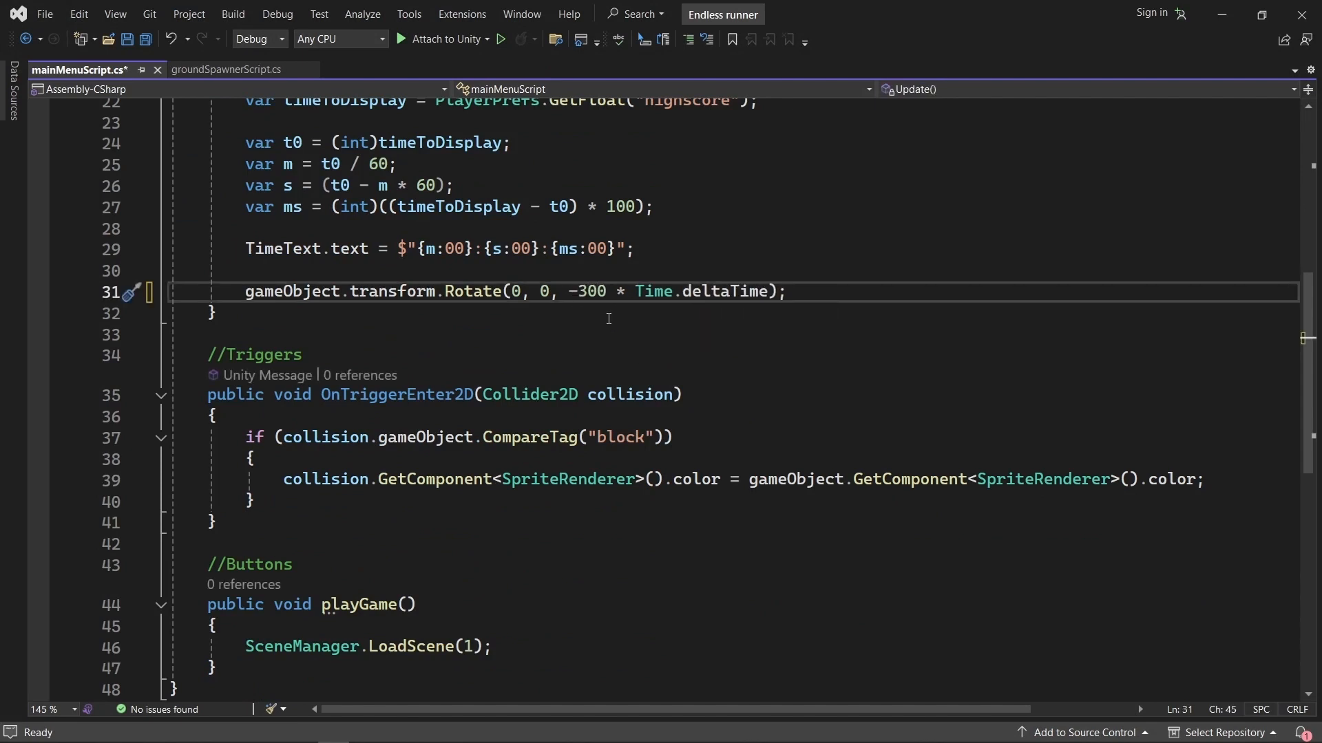
pyautogui.click(1218, 19)
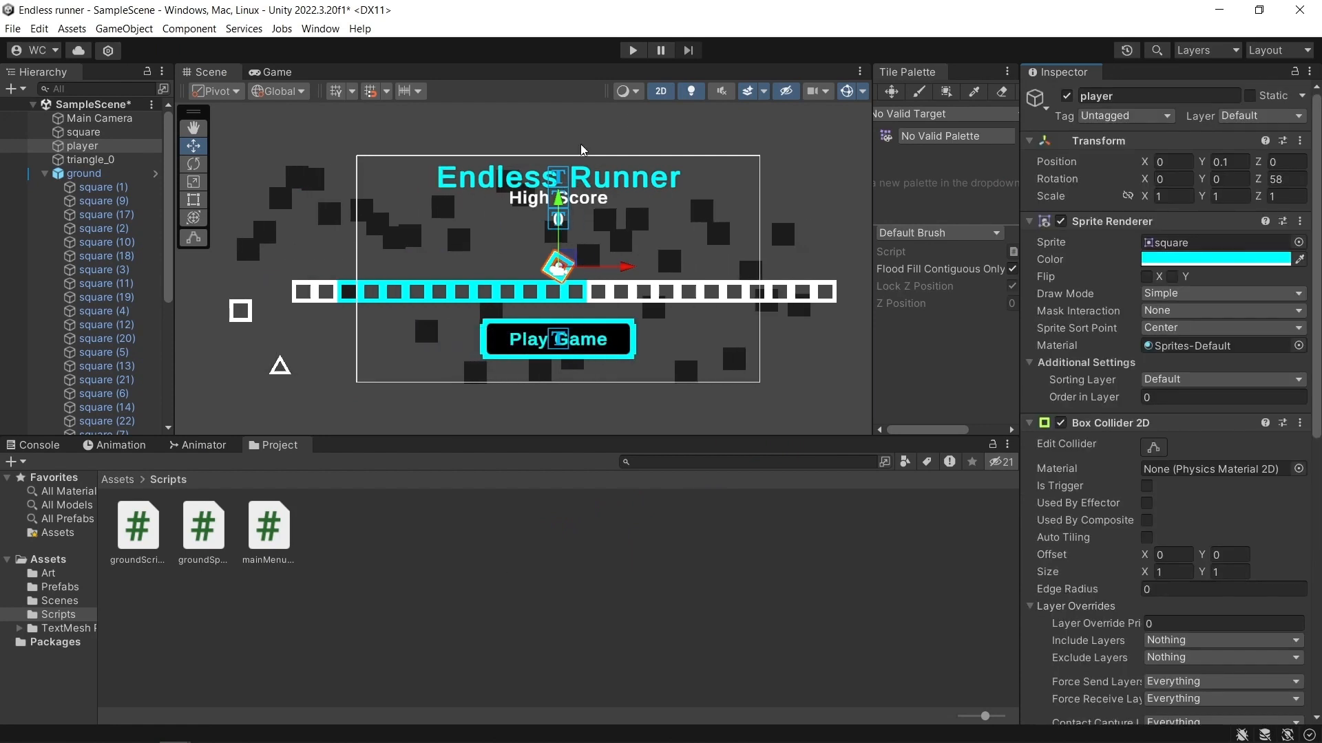
pyautogui.click(631, 51)
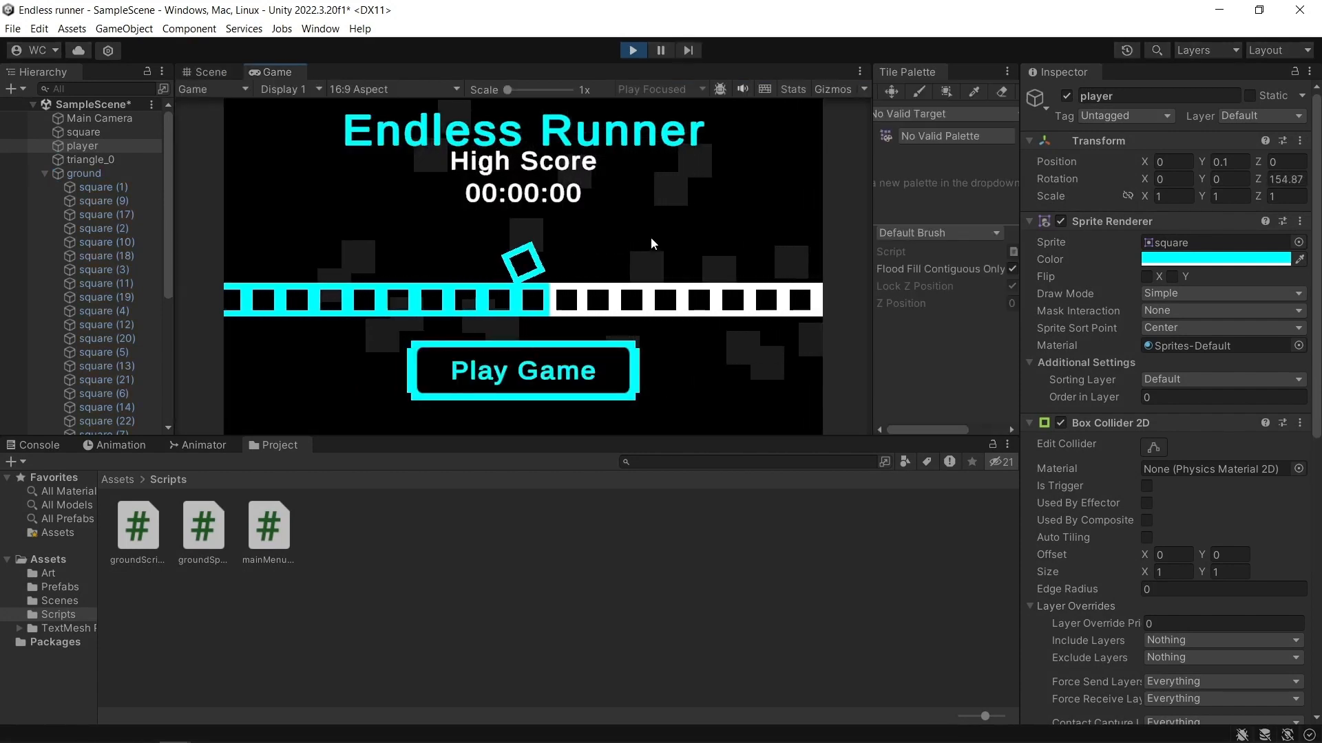
pyautogui.hotkey('ctrl', 'p')
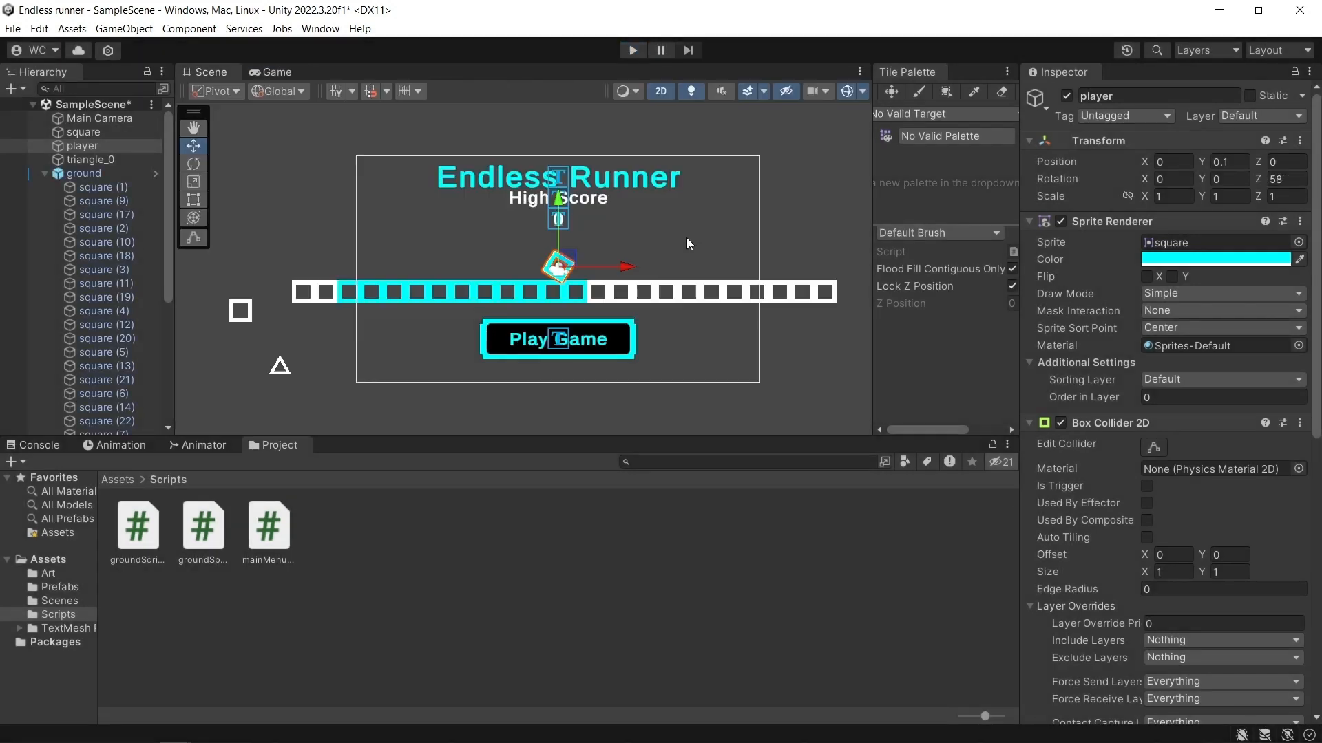
# Add an On Click event to the Play Game button that calls mainMenuScript.playGame on the player object.
pyautogui.click(44, 174)
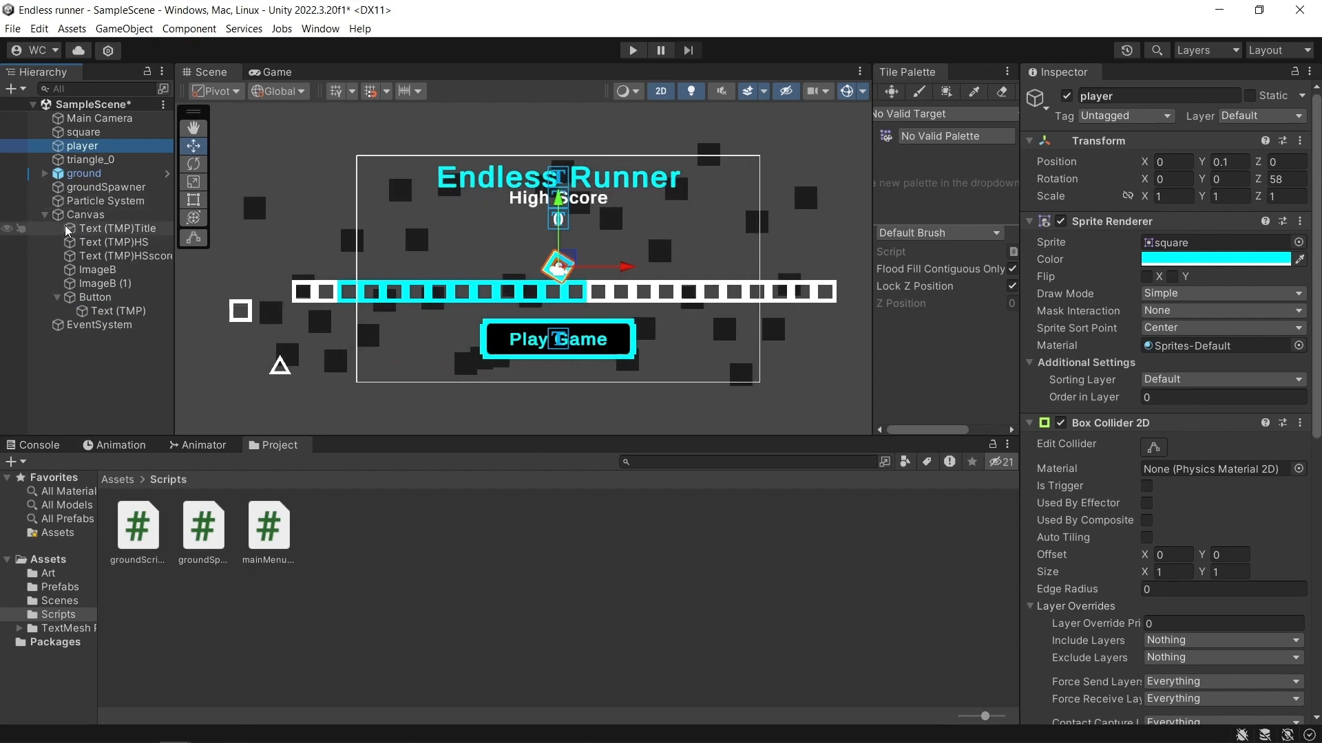
pyautogui.click(85, 297)
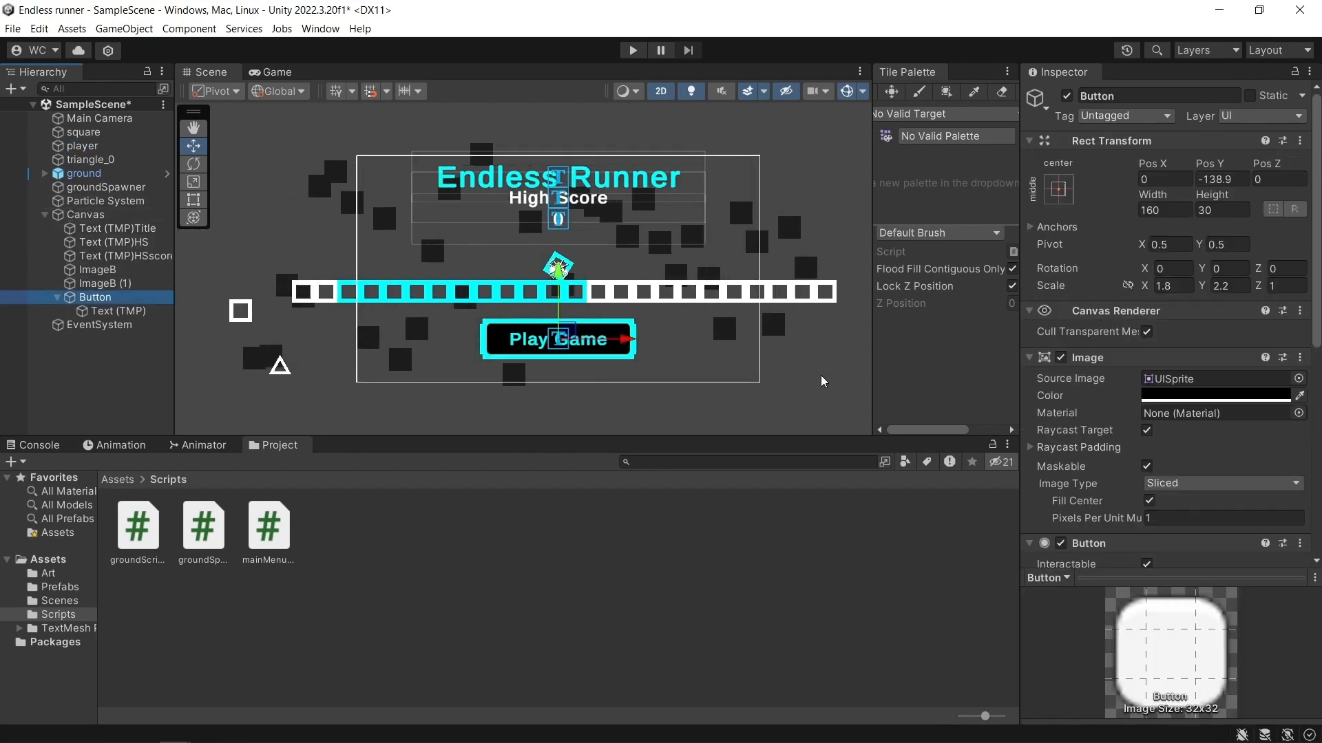
pyautogui.scroll(-10, 1191, 463)
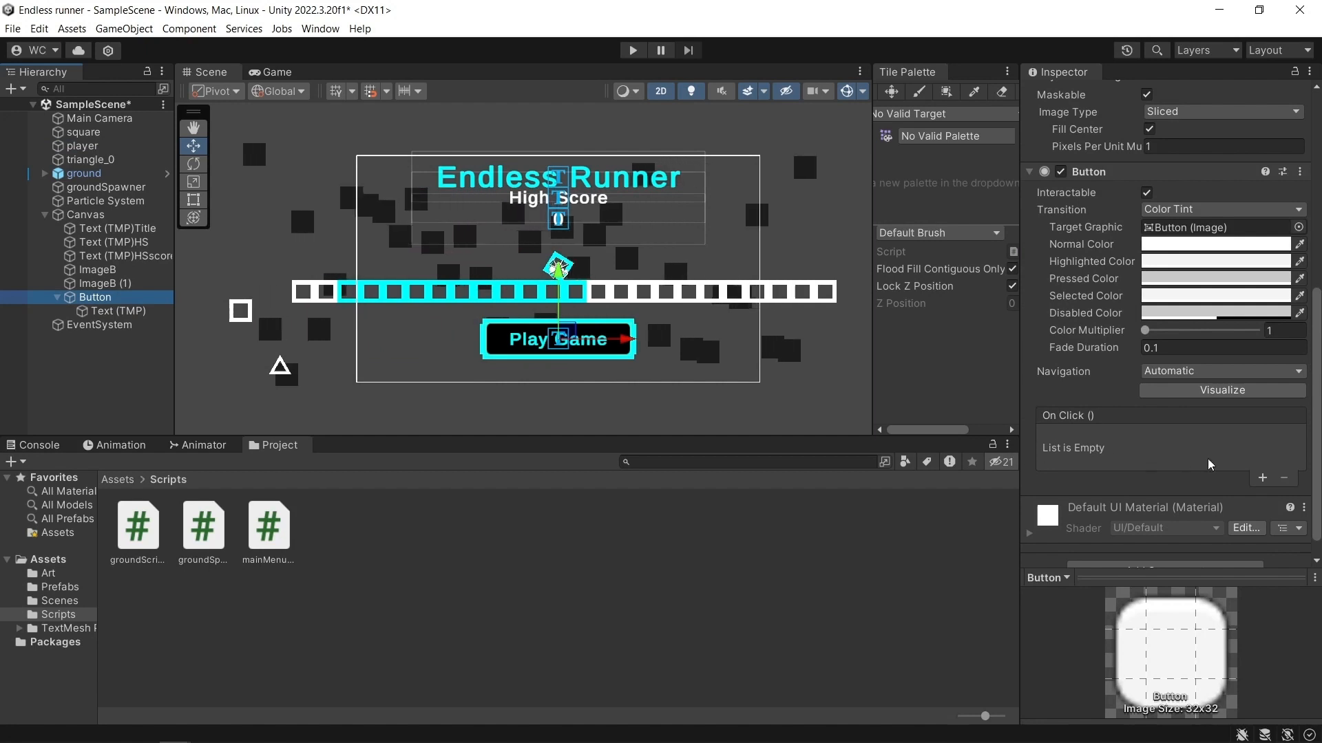
pyautogui.click(1261, 478)
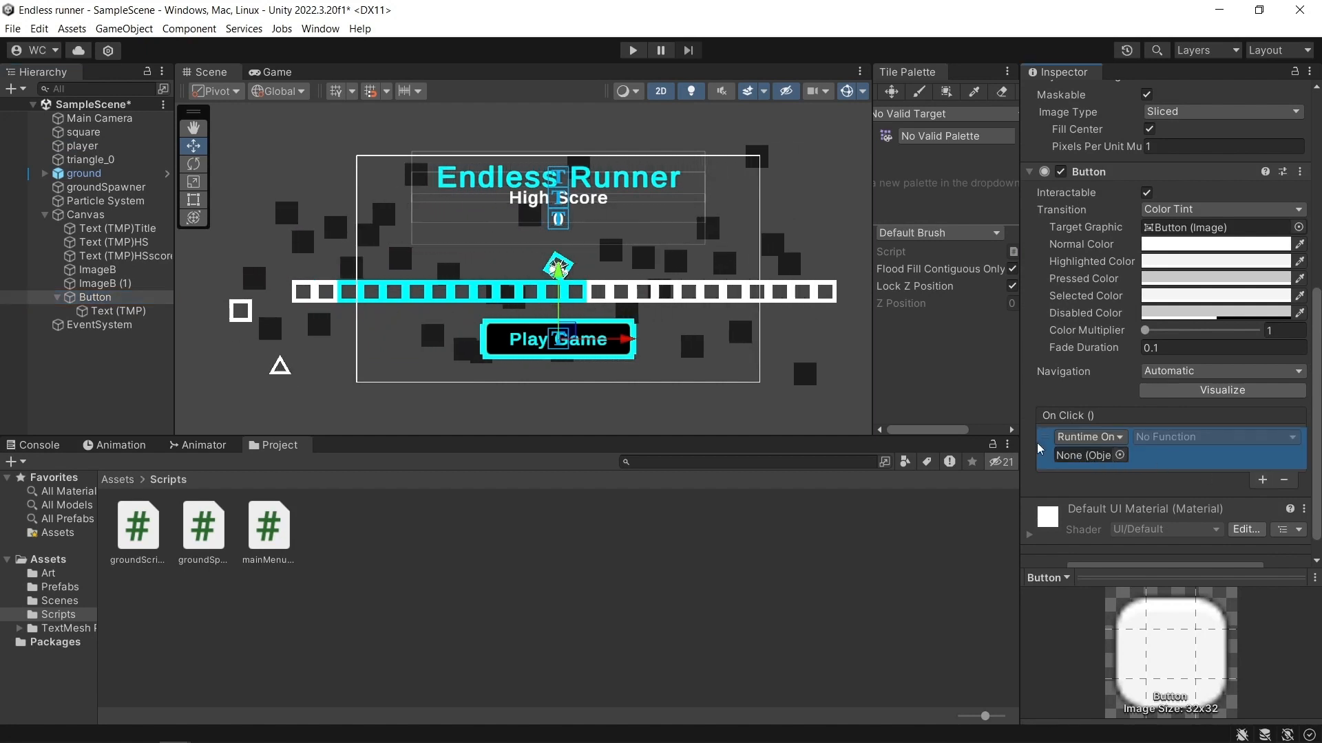
pyautogui.moveTo(86, 146); pyautogui.dragTo(1055, 446)
pyautogui.click(1170, 437)
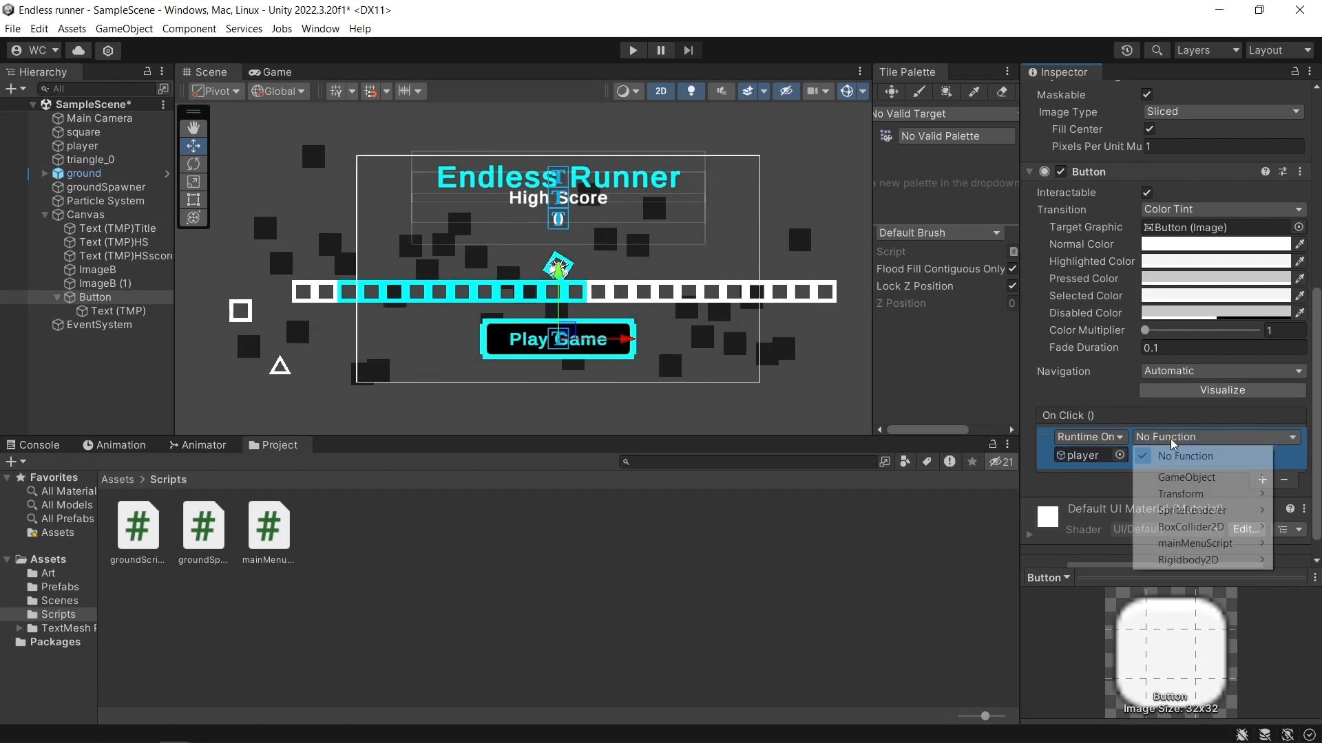
pyautogui.moveTo(1193, 545)
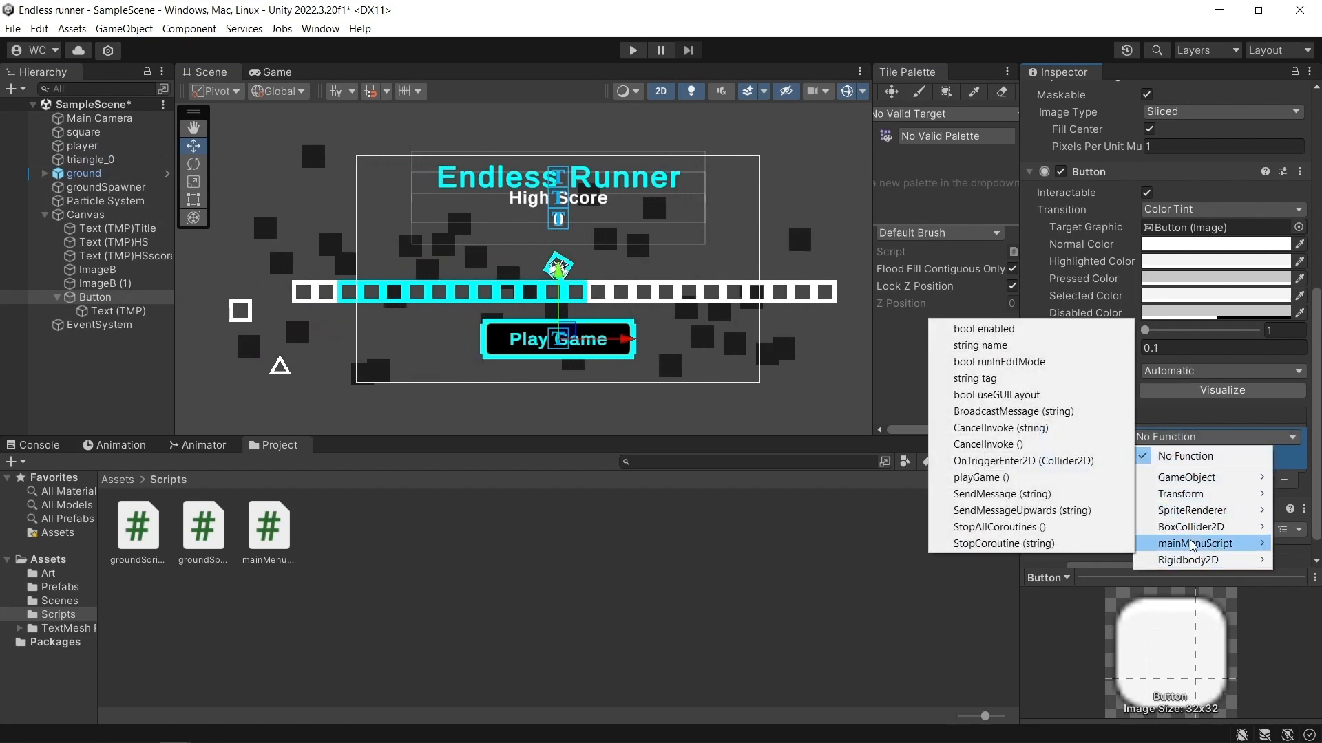
pyautogui.click(999, 482)
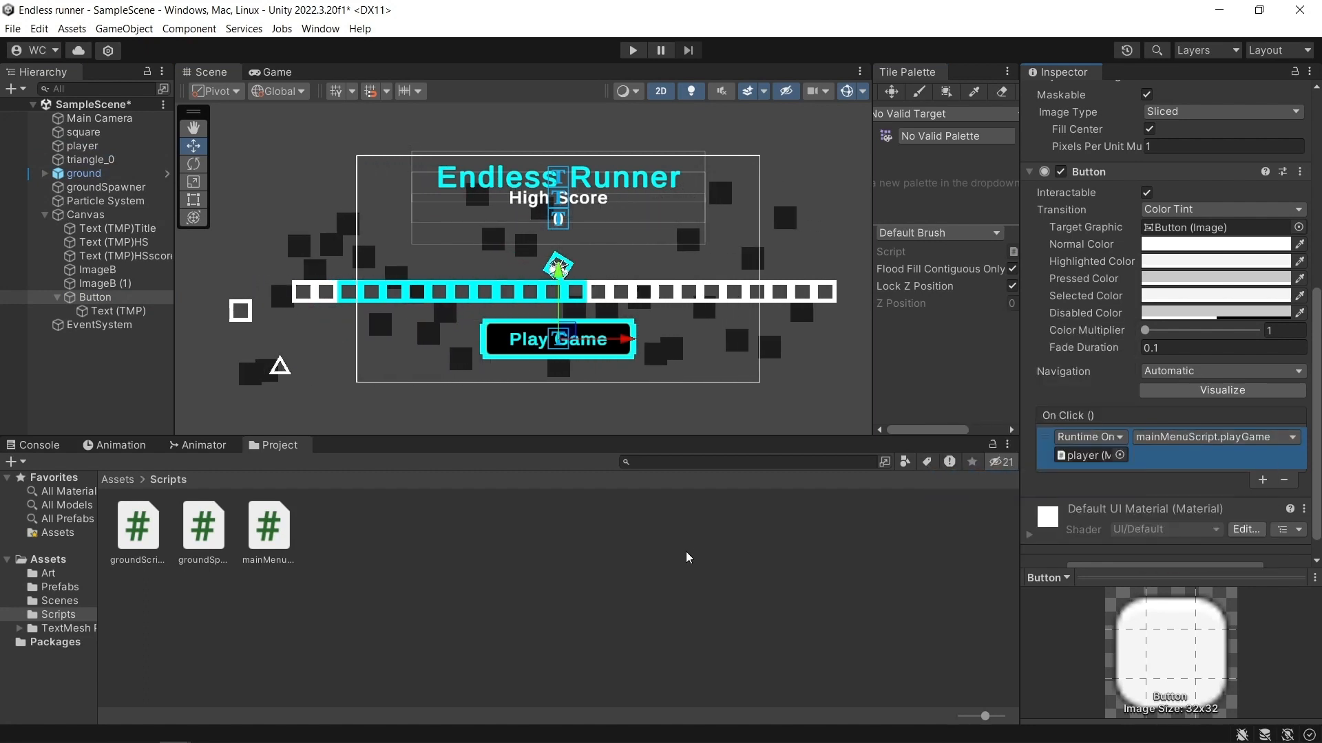
pyautogui.click(629, 556)
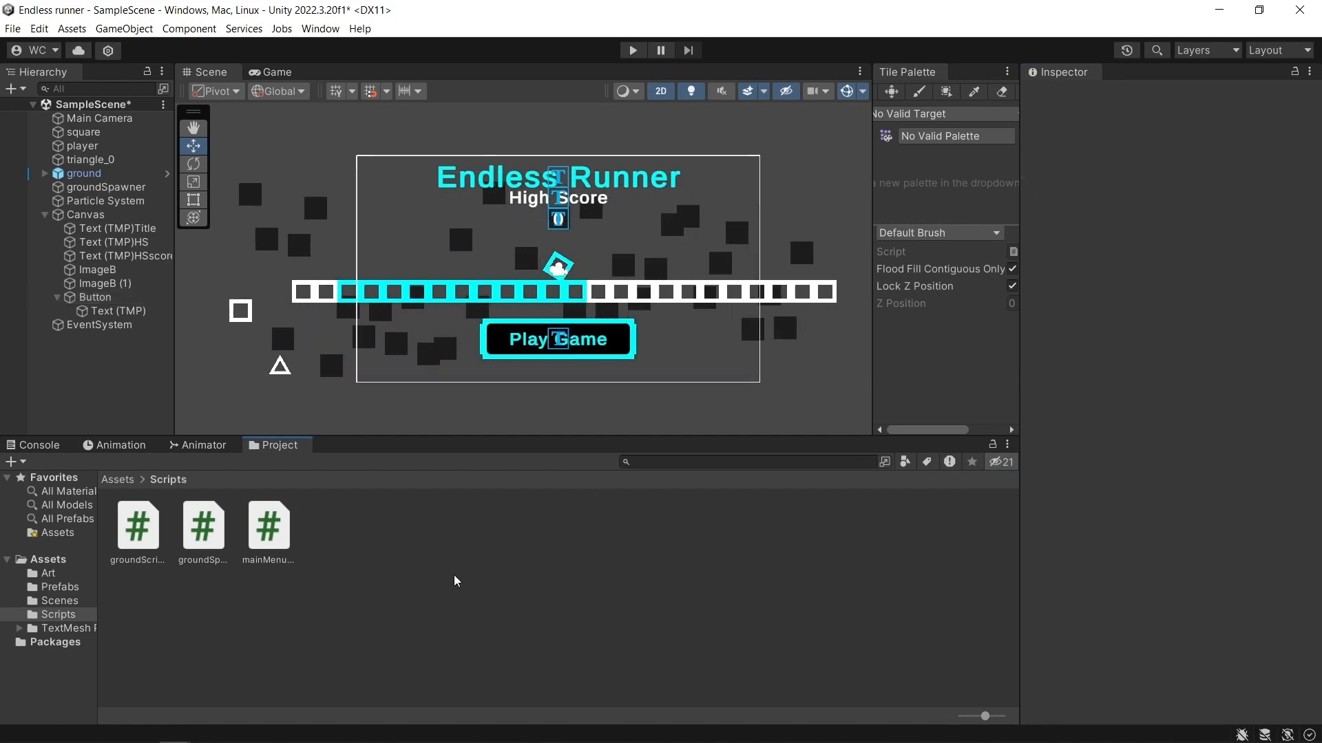